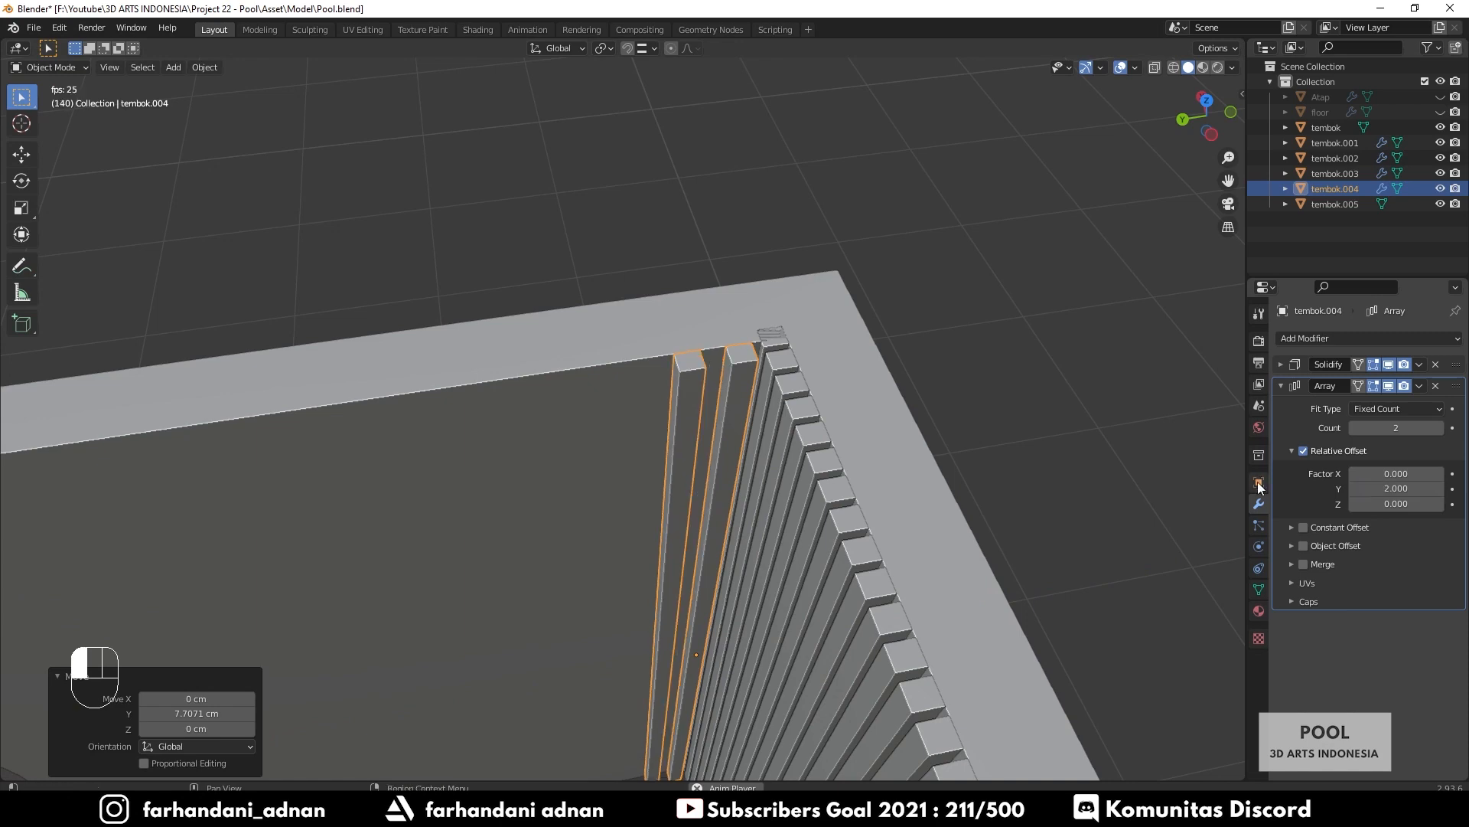
Set the tembok.004 array's Y offset factor to 1.5
click(838, 376)
mouse_move(839, 377)
middle_down()
mouse_move(834, 362)
mouse_move(837, 374)
middle_up()
click(664, 367)
click(1405, 484)
text(1)
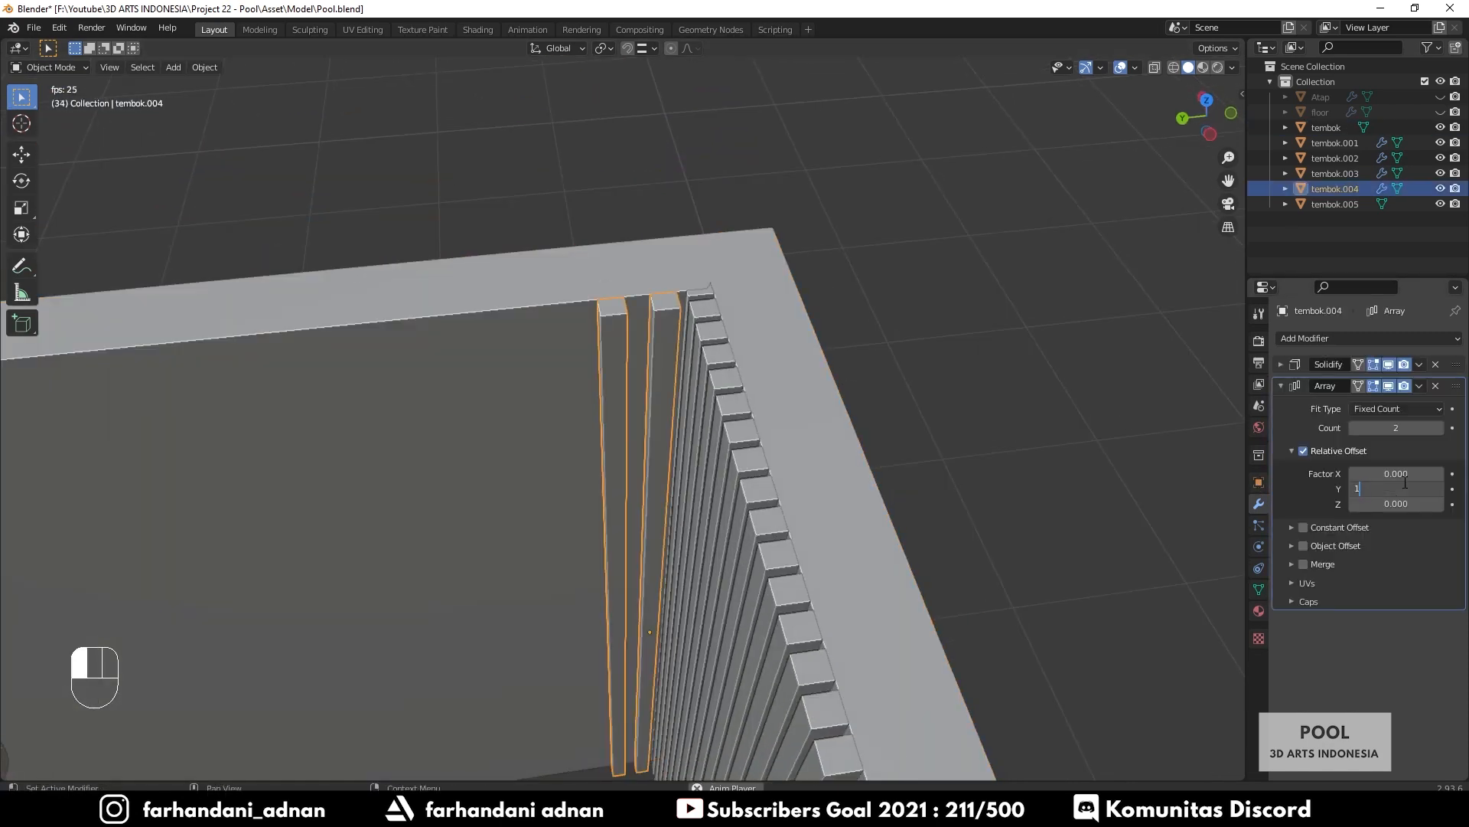
text(.5)
key(Return)
Raise the tembok.004 array count to about 215 so slats run the whole wall
click(1045, 329)
middle_drag(1044, 329, 1028, 448)
drag(1396, 428, 1462, 428)
scroll(476, 480, down, 10)
shift+middle_drag(476, 480, 640, 447)
scroll(641, 447, up, 5)
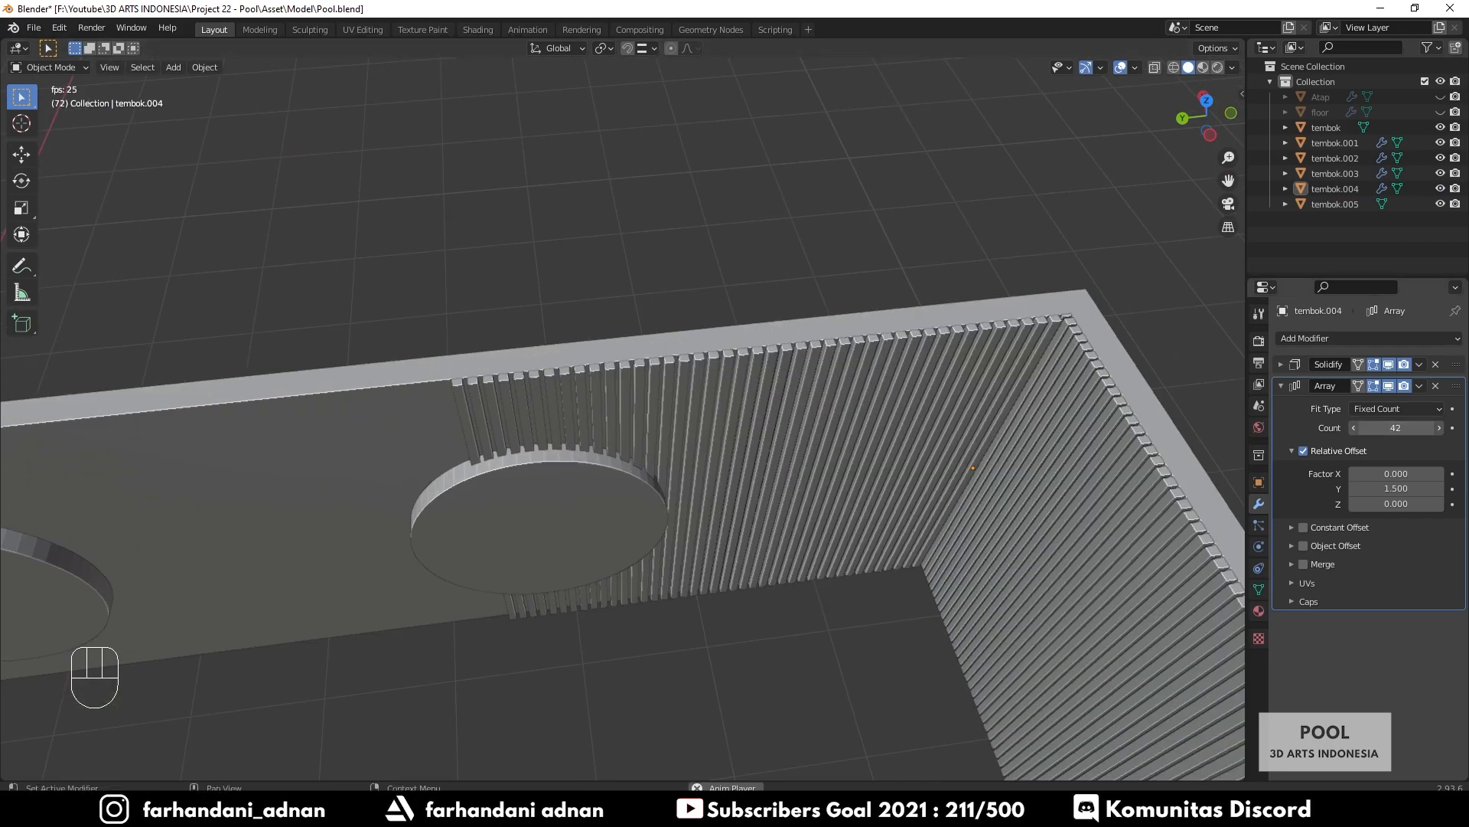
drag(1396, 428, 1462, 428)
scroll(375, 492, down, 6)
shift+middle_drag(375, 492, 800, 429)
drag(1396, 428, 1451, 428)
shift+middle_drag(518, 435, 570, 490)
scroll(739, 413, up, 5)
scroll(487, 425, up, 2)
scroll(570, 490, up, 3)
click(1438, 429)
Give the tembok.003 array an X offset factor of 1.5 and a count of 119
scroll(633, 442, down, 5)
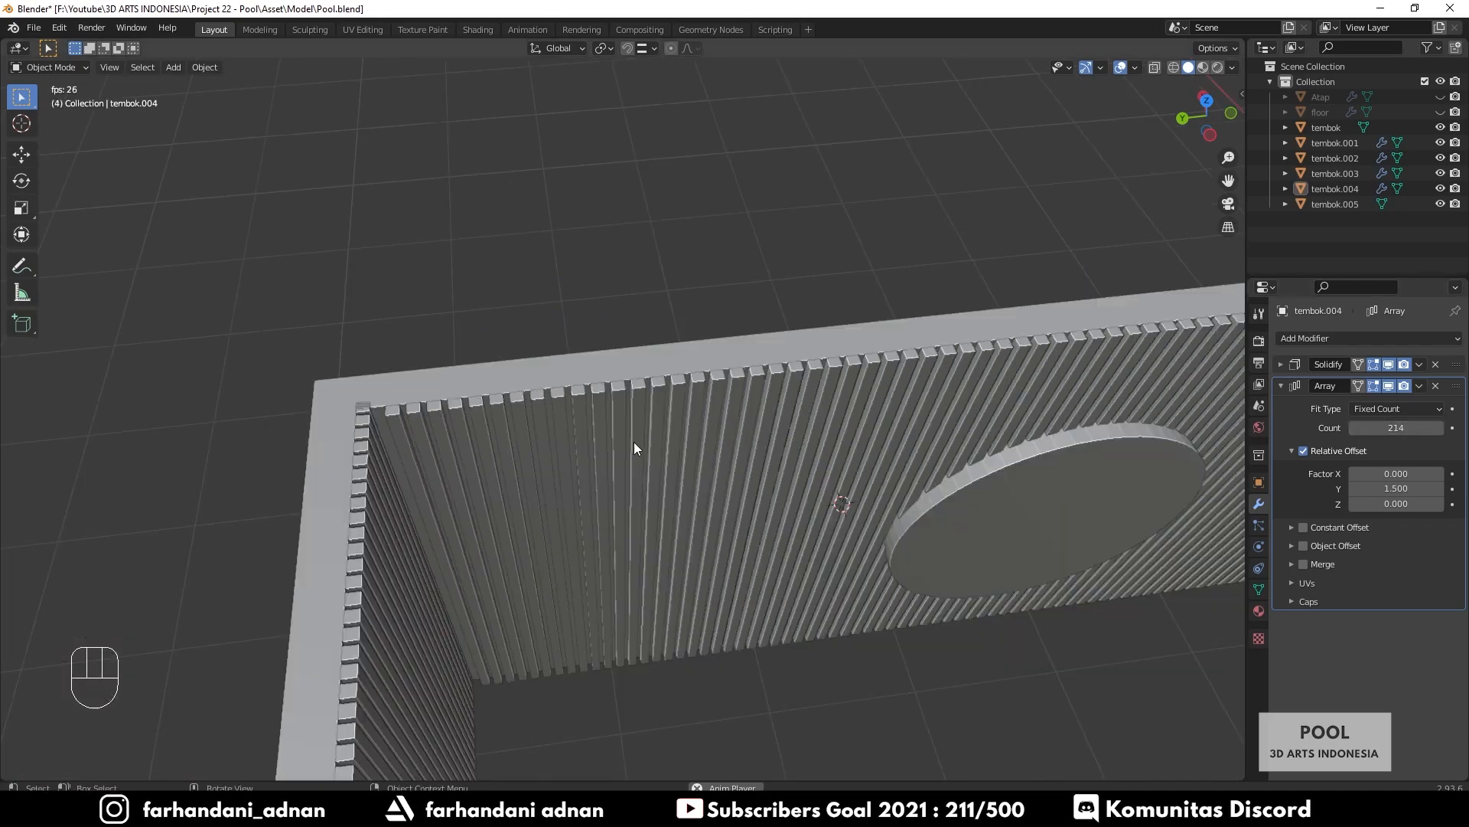
middle_drag(634, 443, 539, 439)
scroll(752, 447, down, 4)
middle_drag(752, 447, 692, 451)
scroll(693, 452, up, 3)
click(727, 453)
click(1400, 476)
text(1.5)
key(Return)
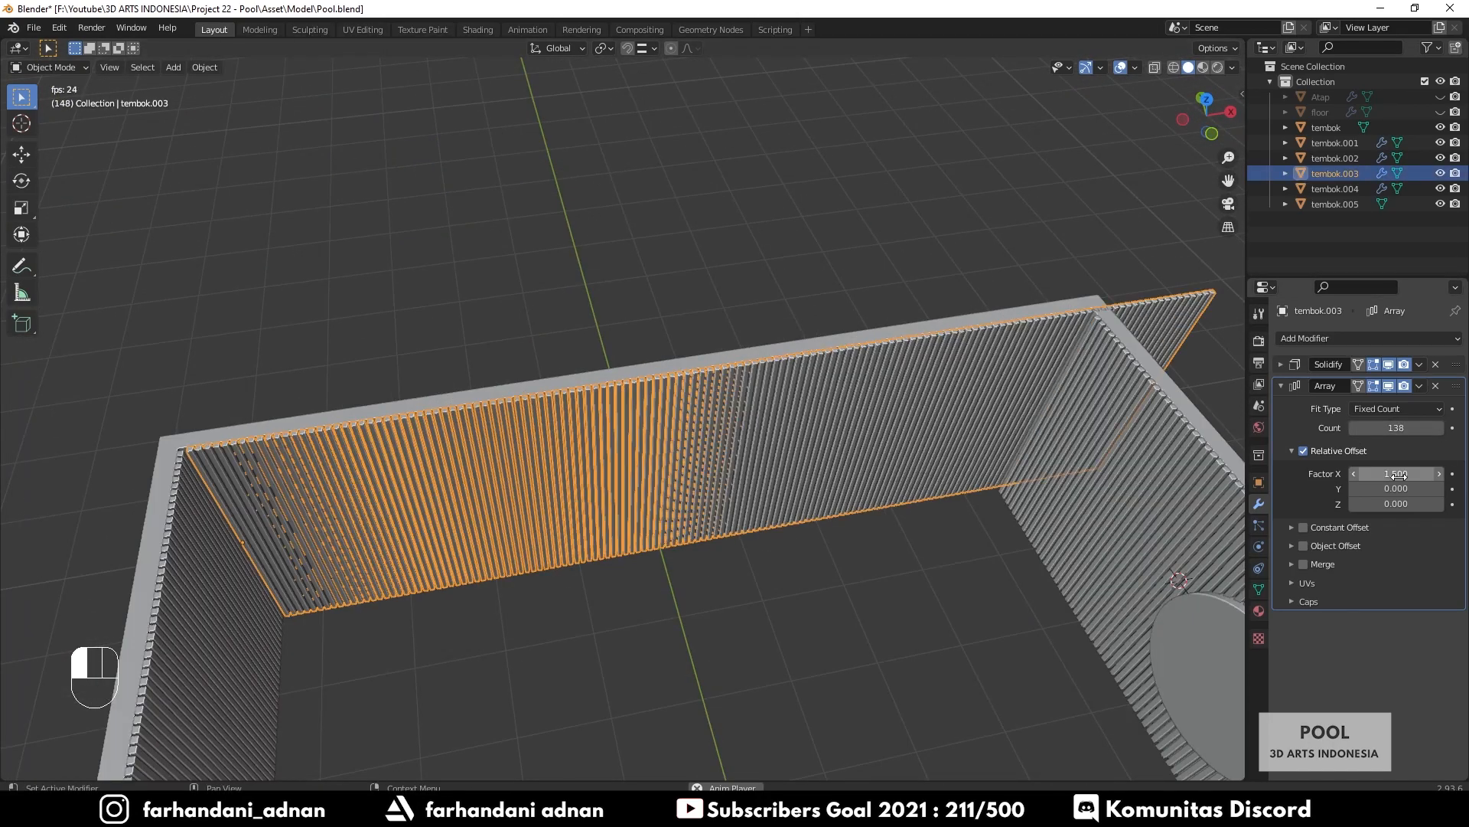
scroll(798, 406, up, 5)
shift+drag(1395, 428, 1301, 428)
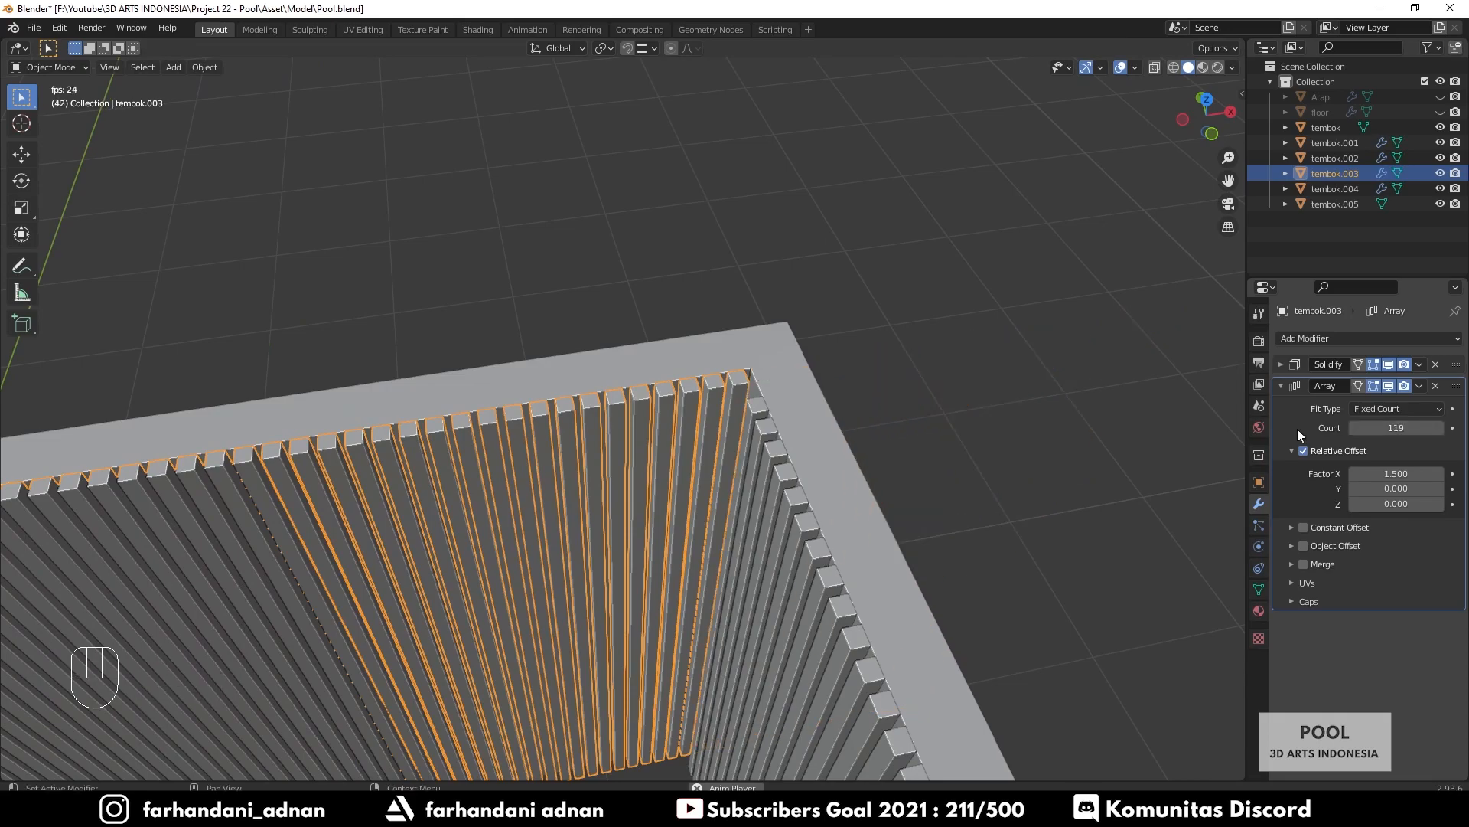
Check the pool reference image and select the tembok.001 slat wall
click(1002, 444)
scroll(688, 444, down, 4)
shift+middle_drag(566, 444, 823, 417)
middle_drag(823, 417, 777, 441)
scroll(595, 485, up, 4)
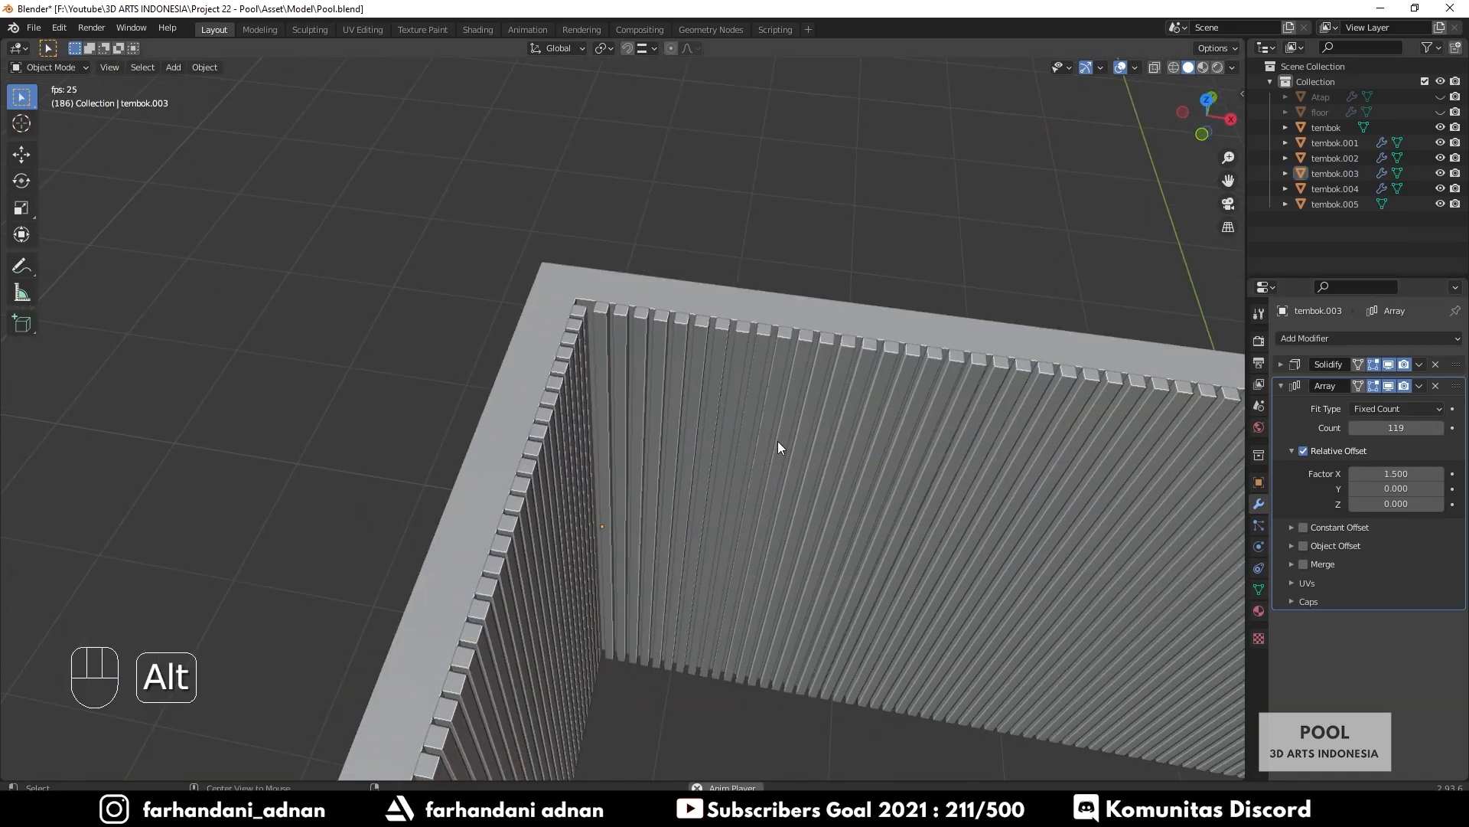
key(alt+Tab)
key(alt+Tab)
middle_drag(709, 344, 428, 420)
click(551, 444)
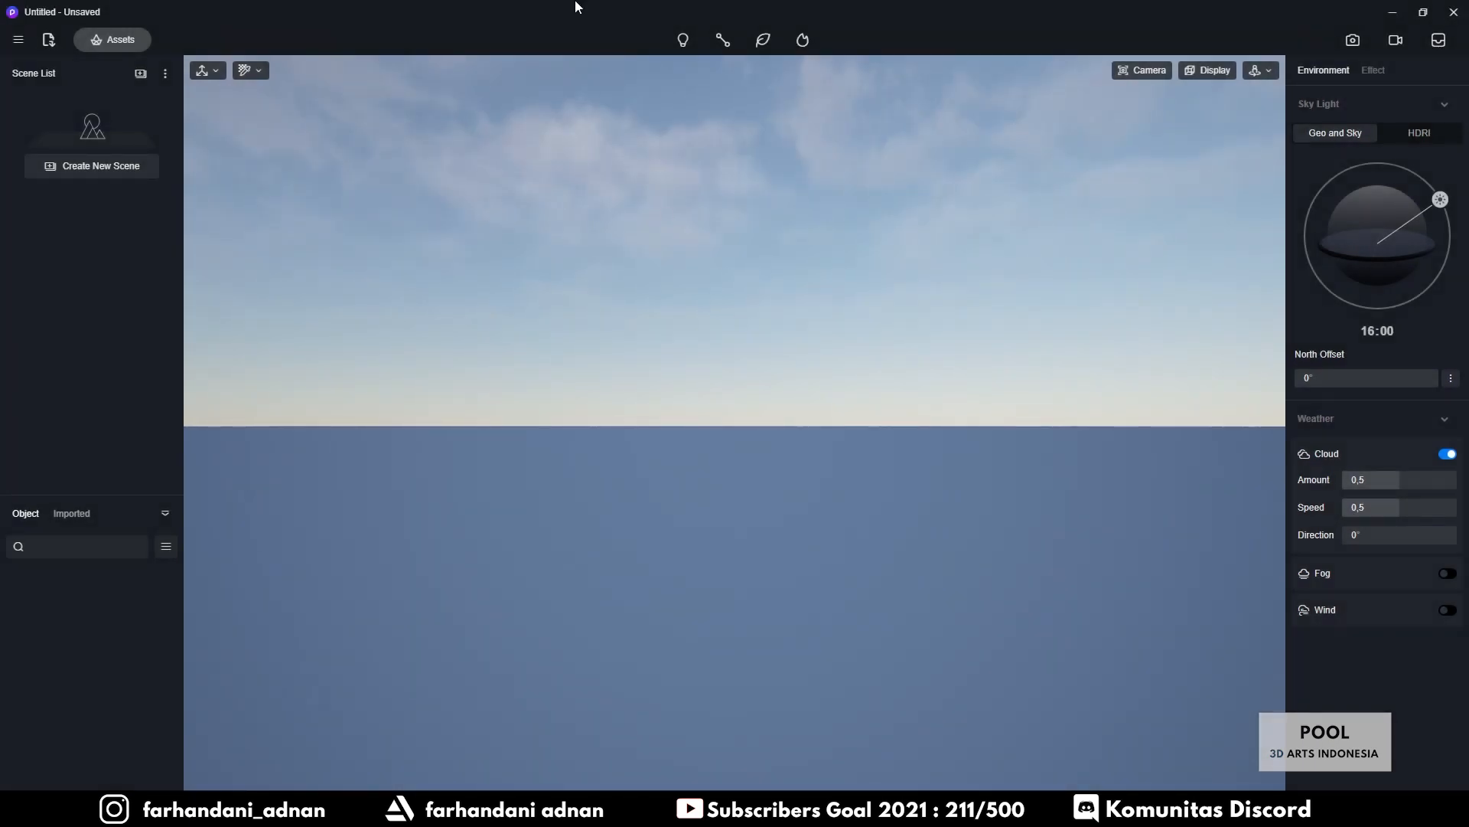
Bring up Save As and browse to the D5 Render project folder
click(19, 39)
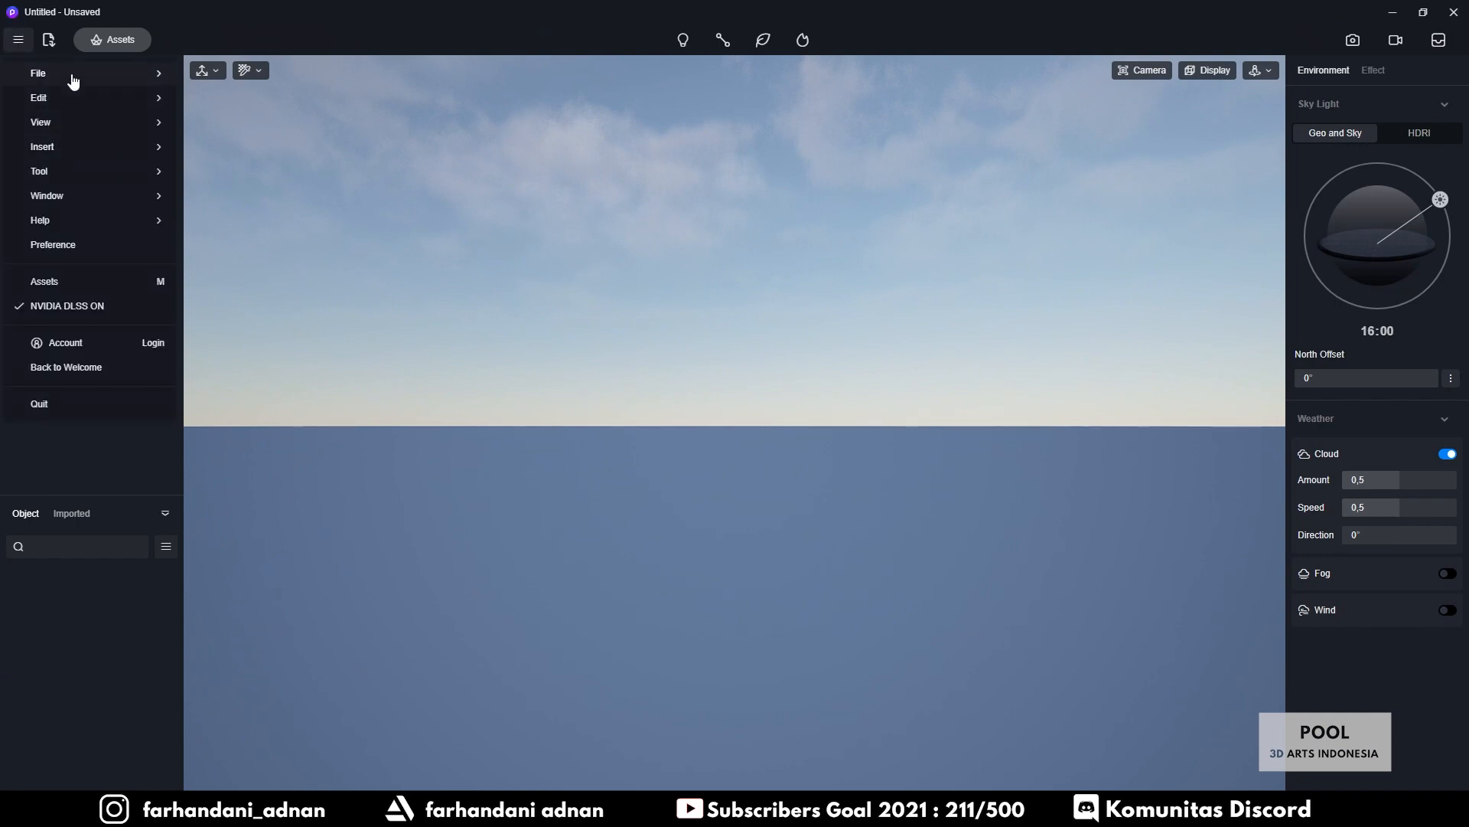
mouse_move(153, 80)
click(249, 100)
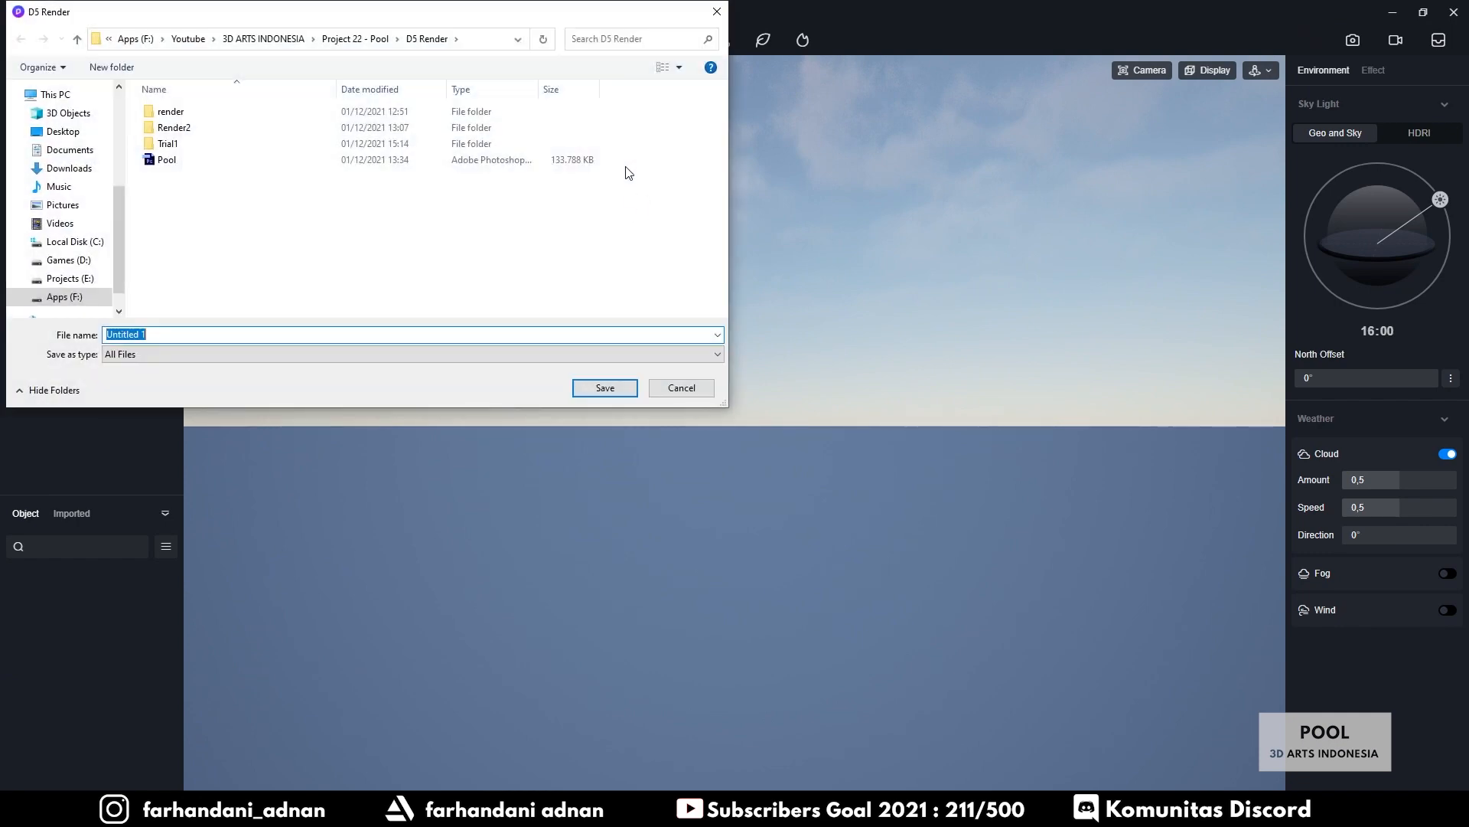
drag(385, 23, 629, 135)
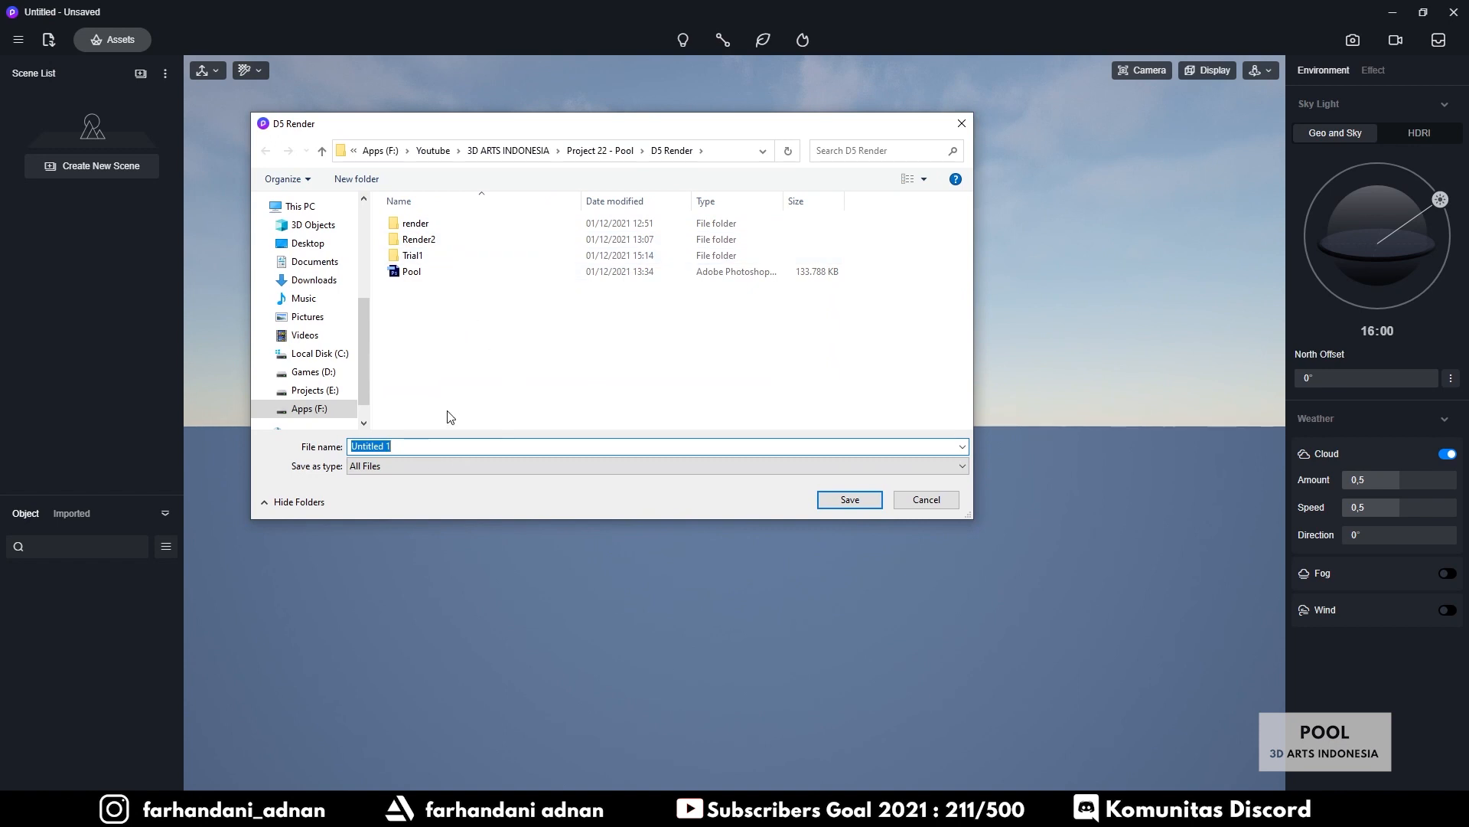
double_click(417, 255)
click(265, 153)
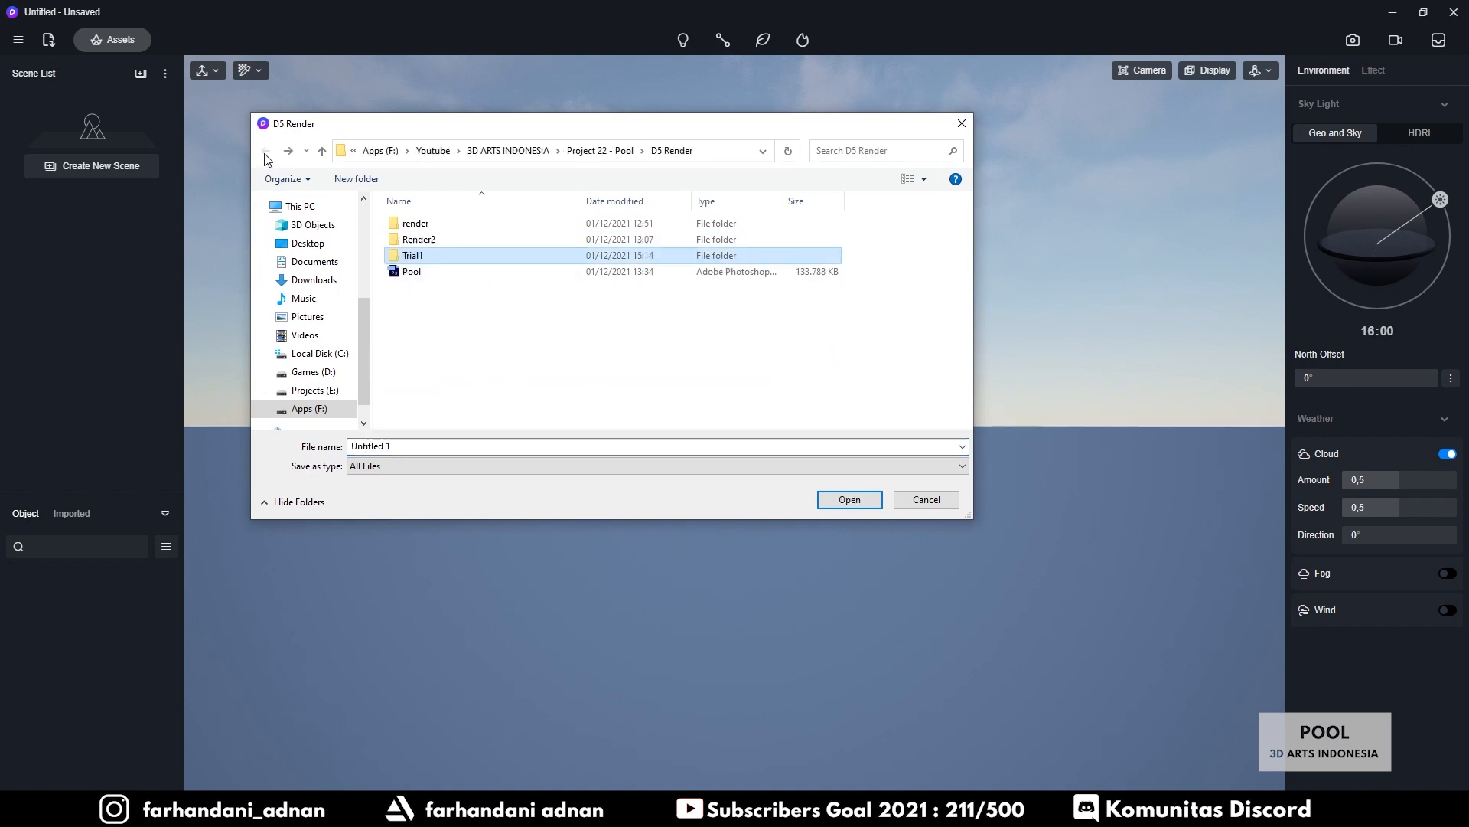
Create a Tutorial folder, enter it and begin naming the file Pool - tutorial
click(381, 182)
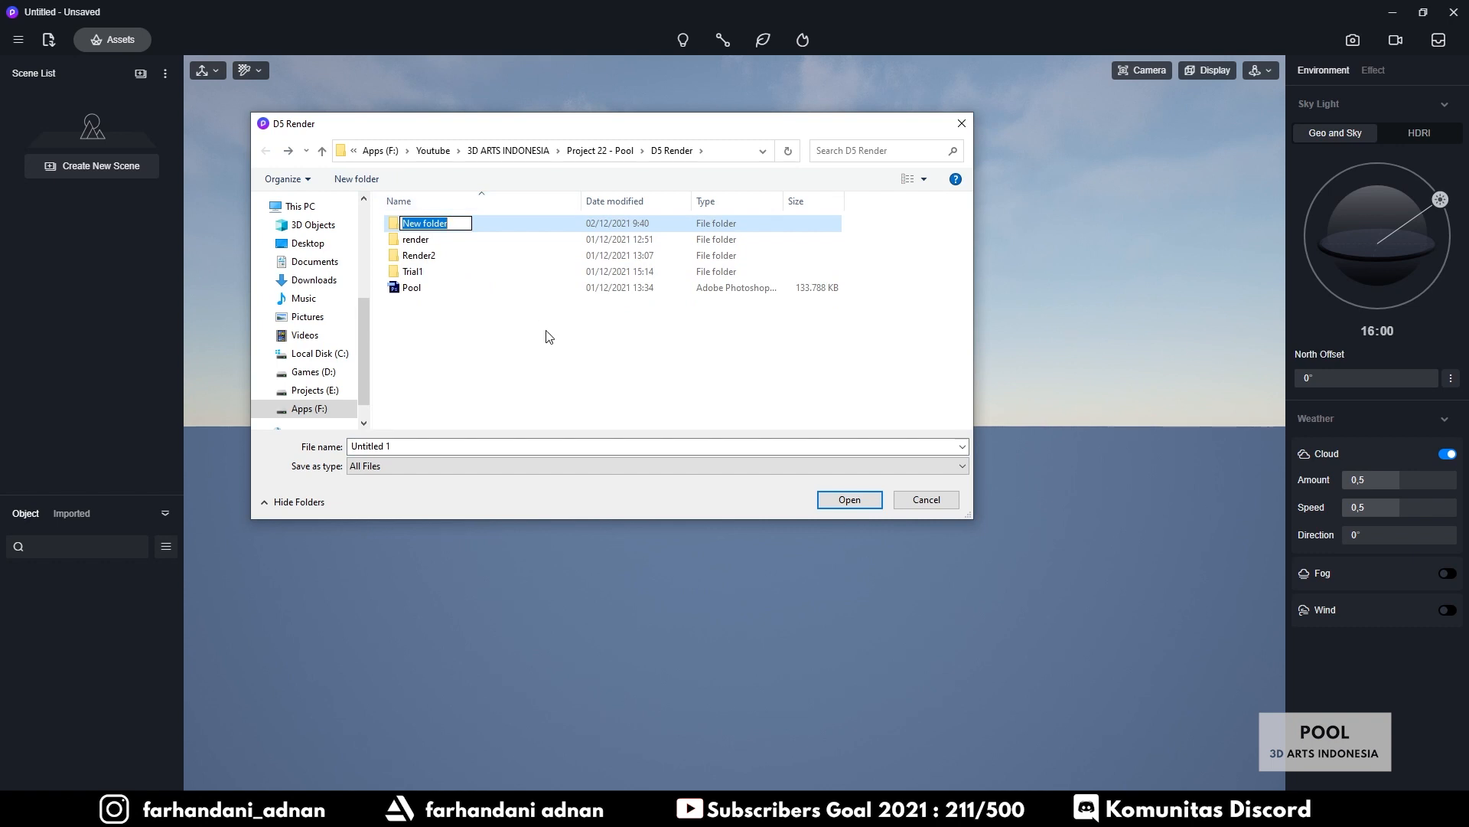
text(TTutorial)
key(Return)
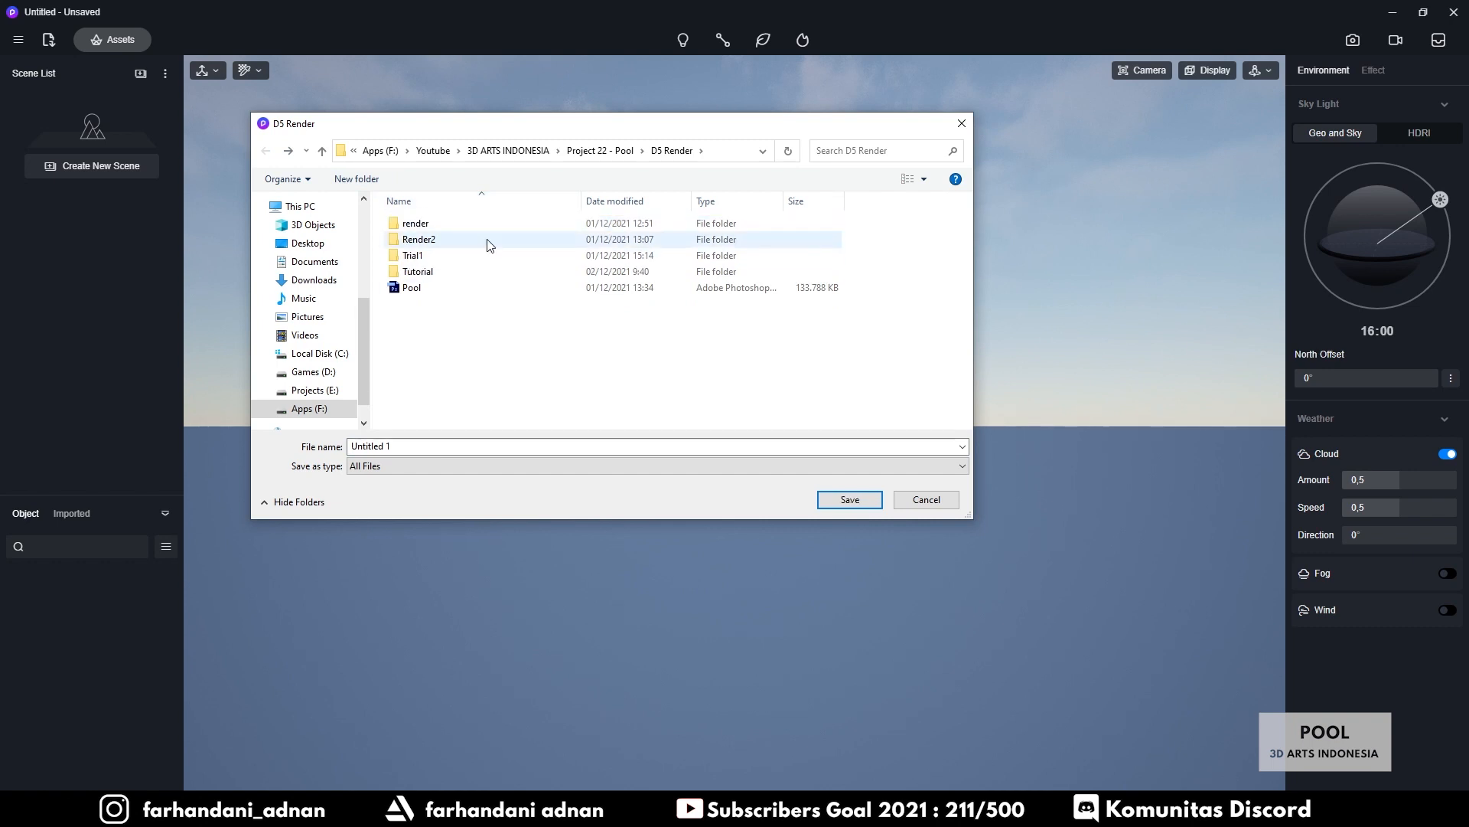
double_click(462, 272)
click(449, 445)
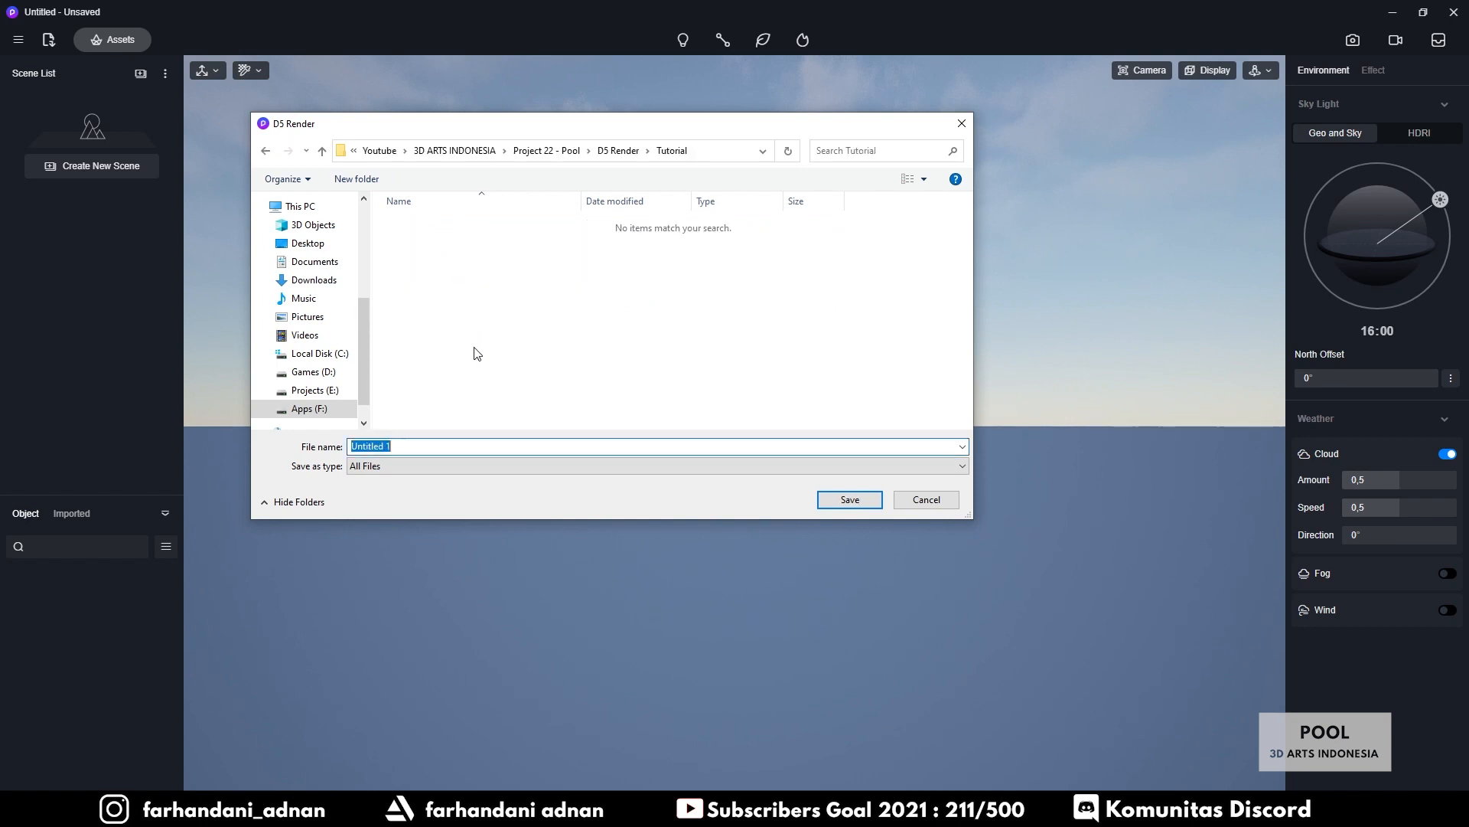
text(Pool - tutorial)
Save as Pool - tutorial, then import Pool.fbx from Asset > Model > FBX
click(844, 503)
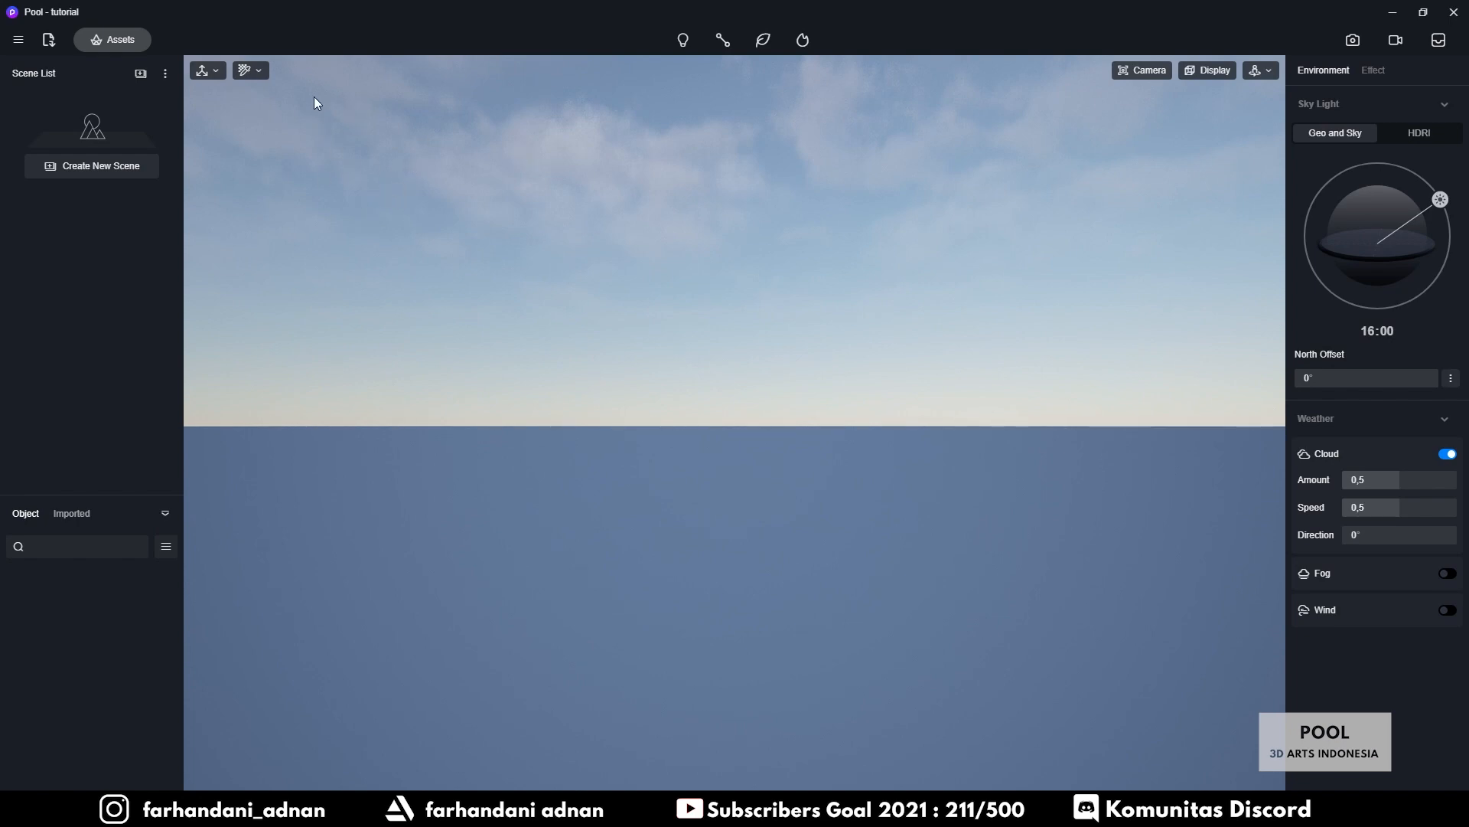
click(50, 43)
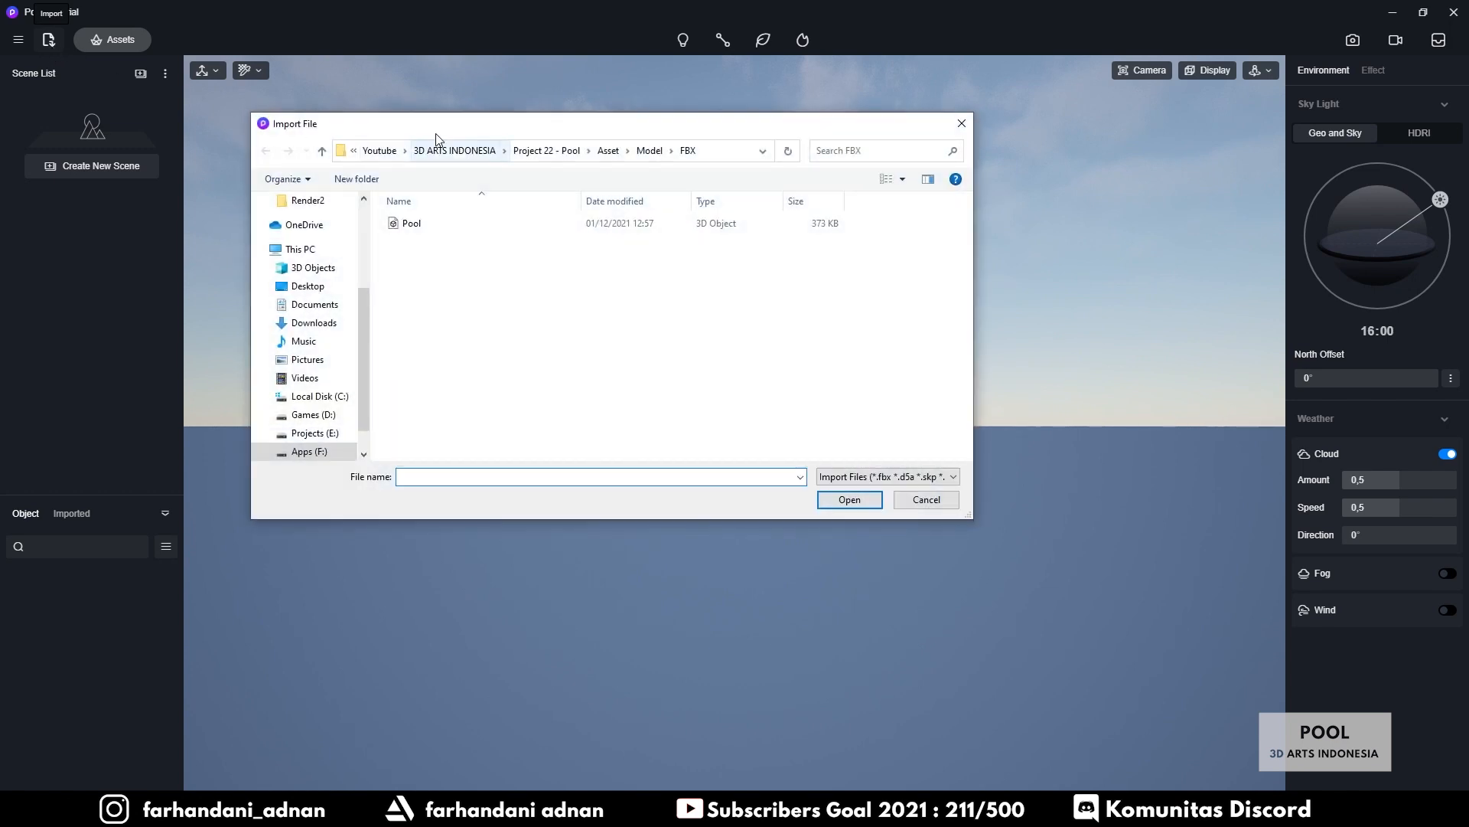
click(609, 150)
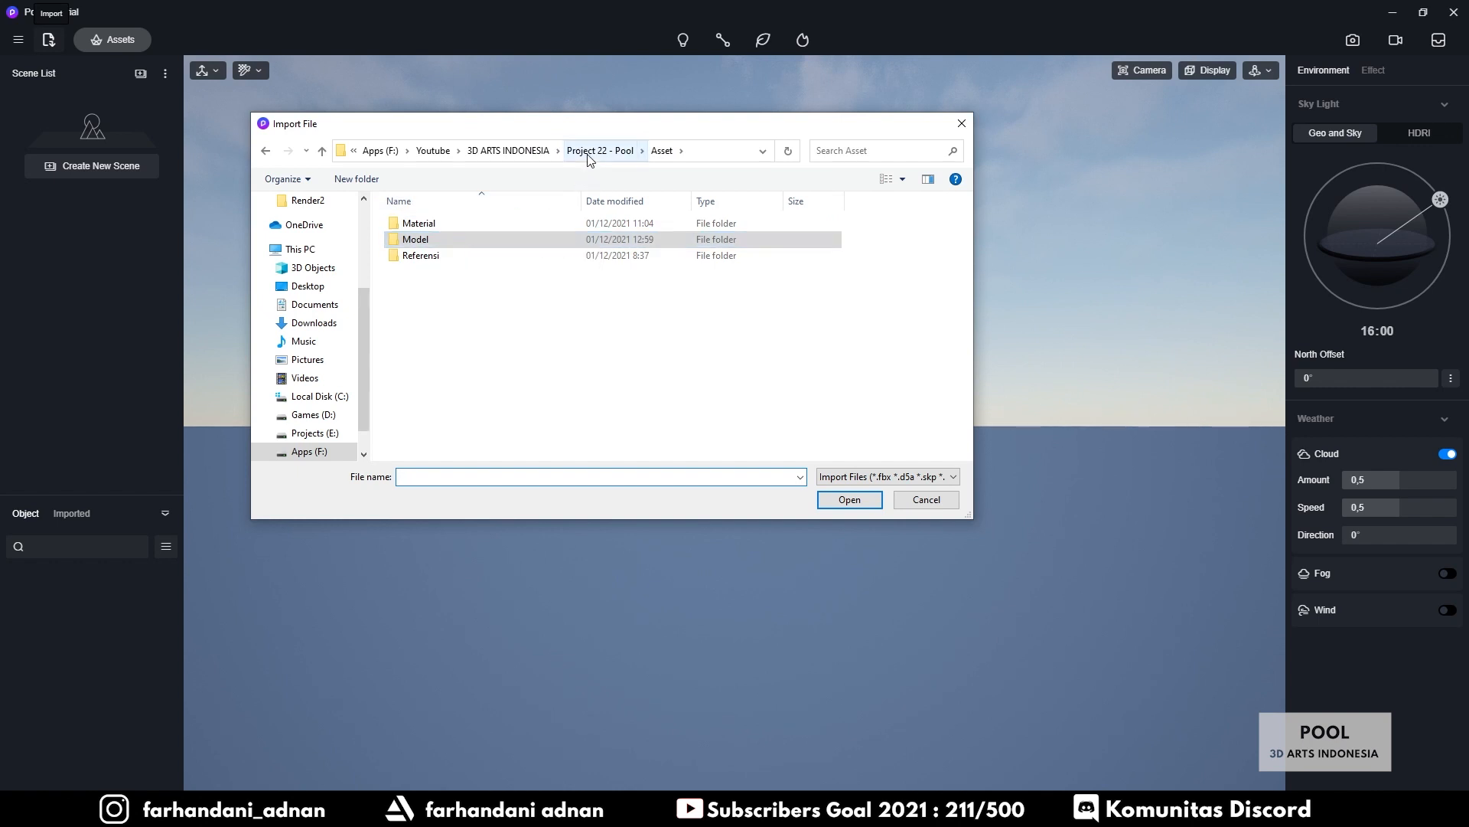
click(600, 150)
double_click(419, 253)
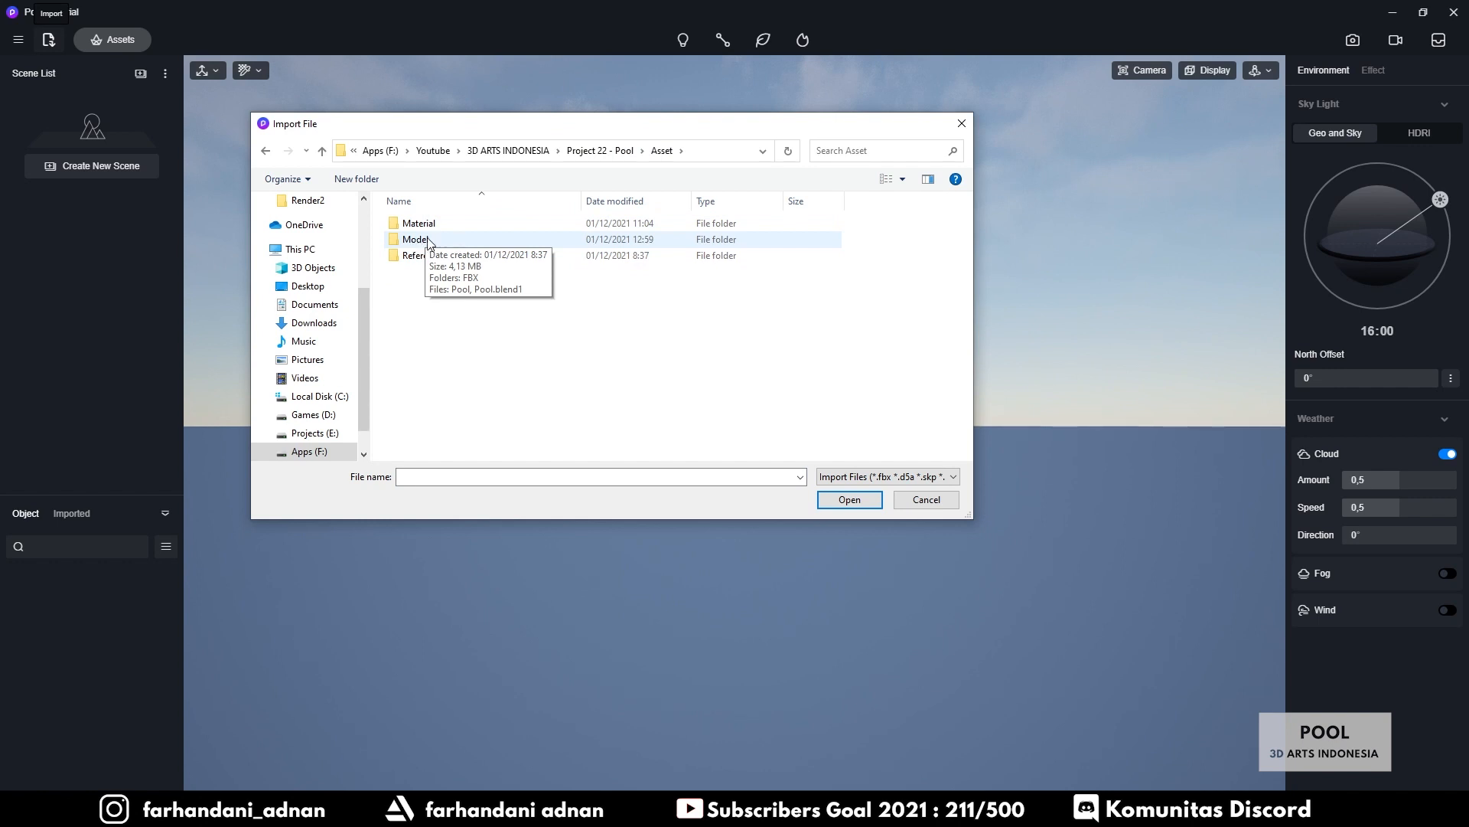
click(600, 150)
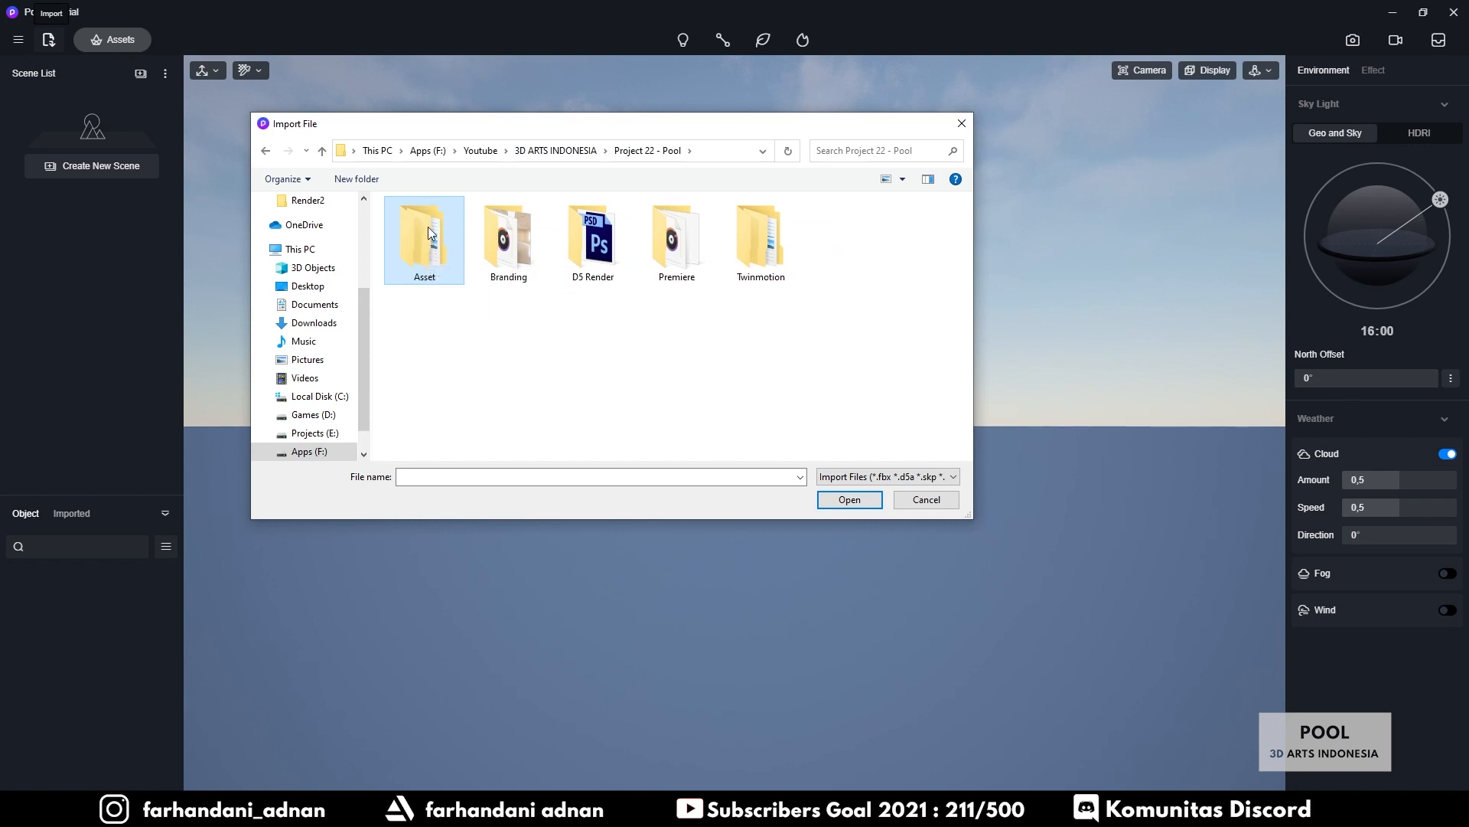
double_click(417, 237)
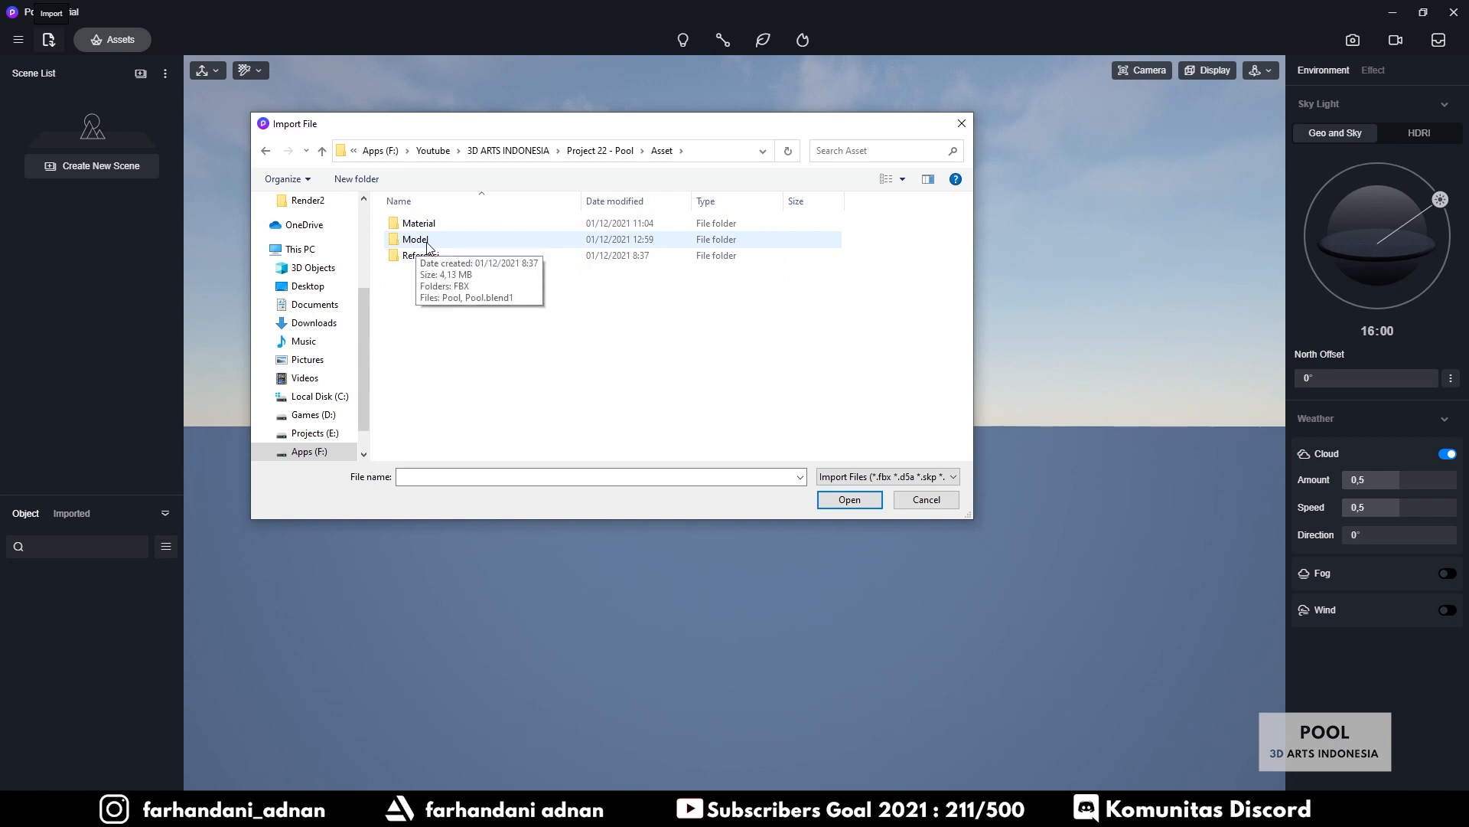
double_click(414, 240)
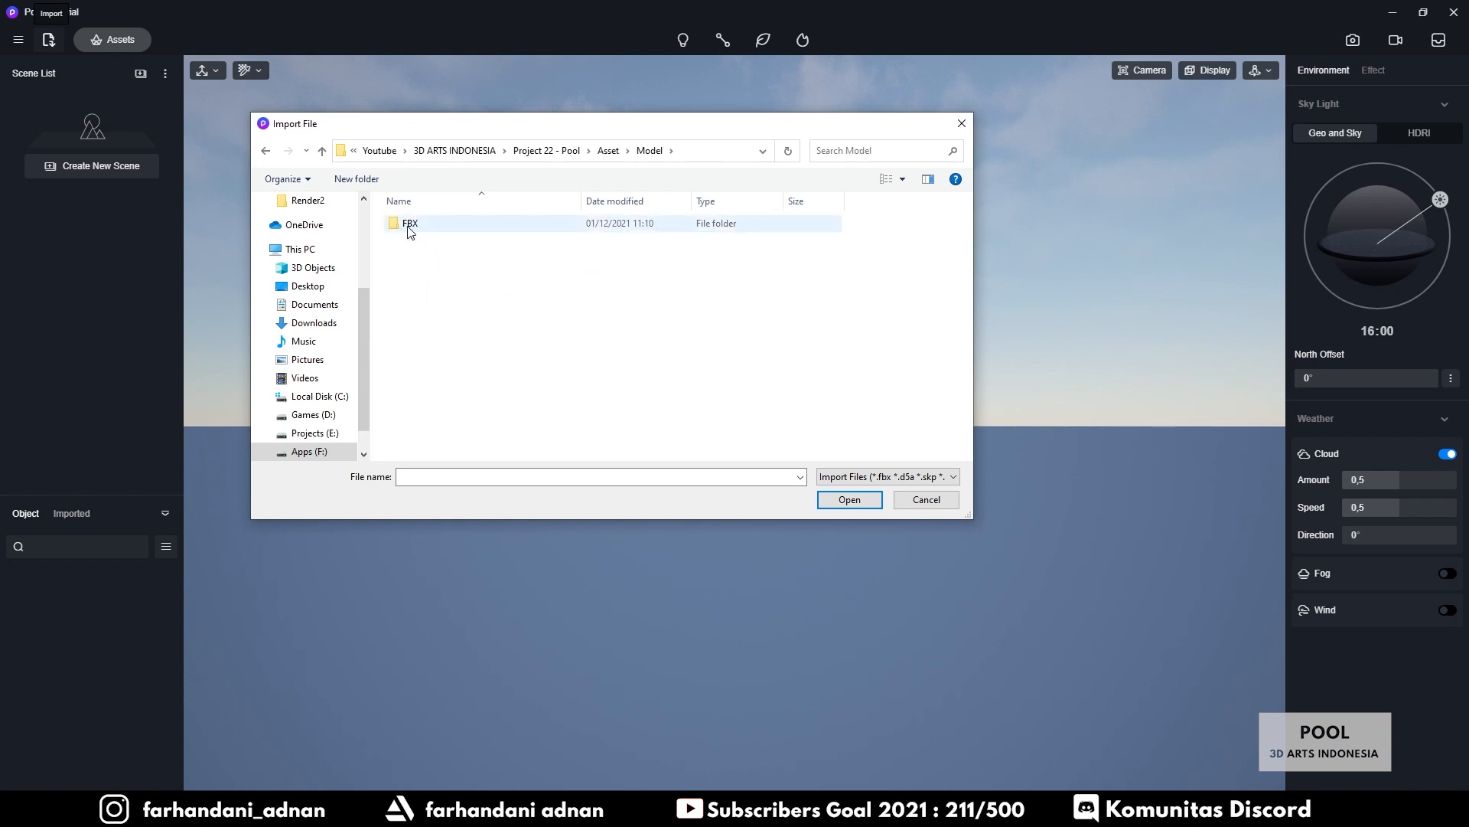
double_click(412, 227)
click(417, 231)
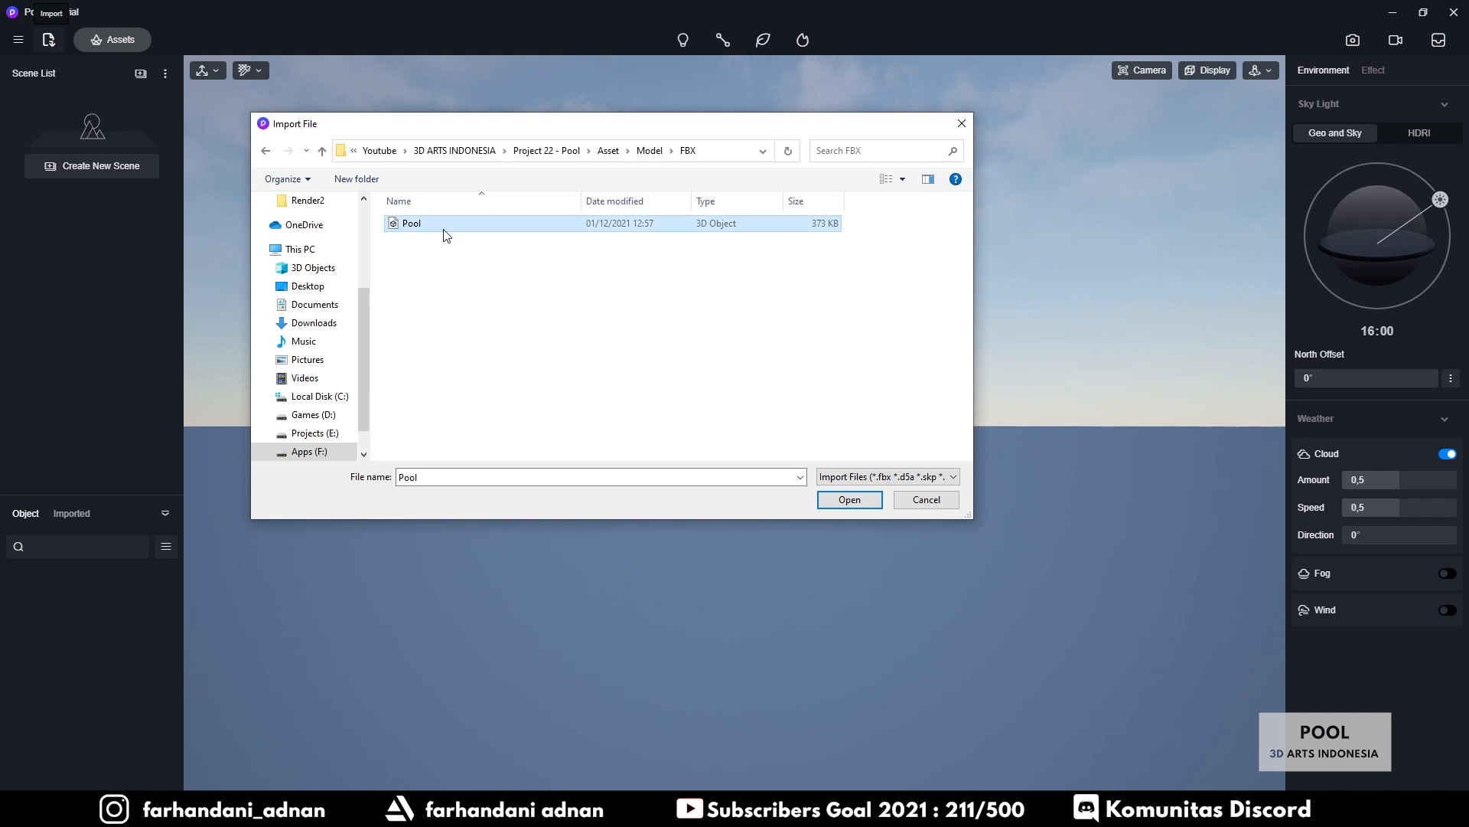
click(832, 502)
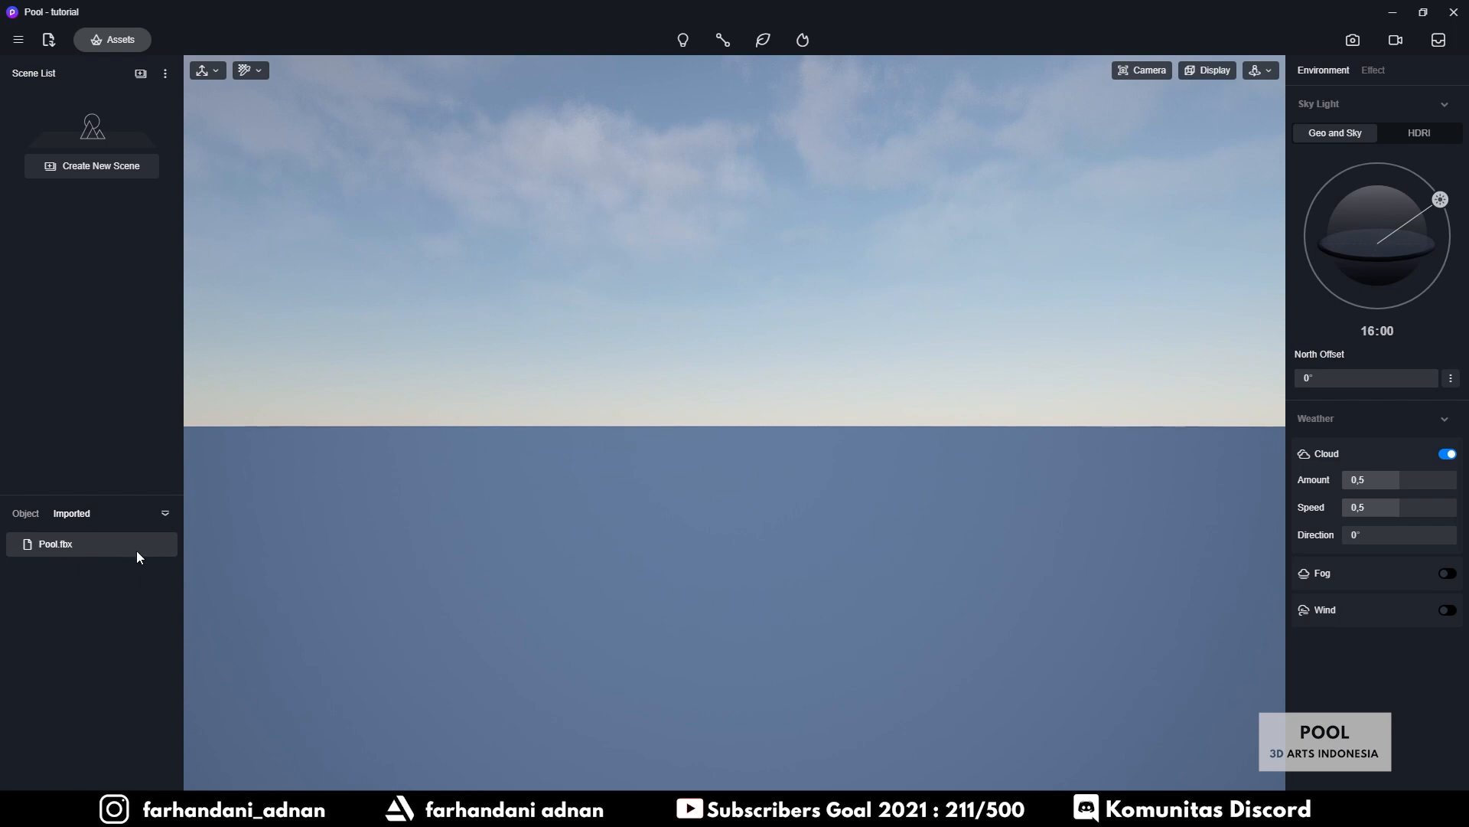
Drop Pool.fbx into the viewport at 7652, -783, 0 and set navigation to Fly
click(113, 549)
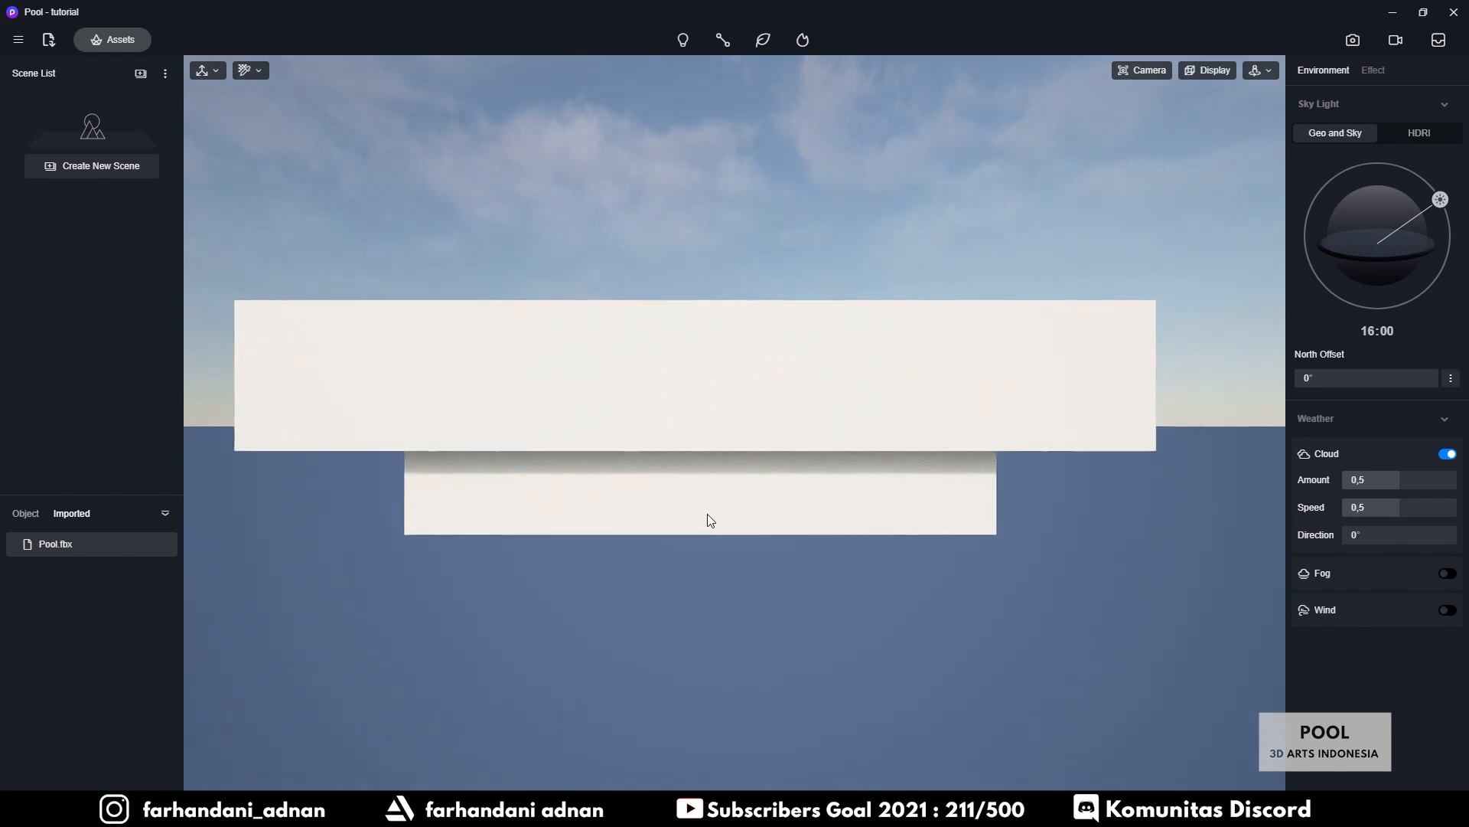
click(708, 512)
mouse_move(900, 475)
right_down()
mouse_move(898, 500)
mouse_move(883, 460)
mouse_move(862, 498)
mouse_move(857, 539)
mouse_move(885, 558)
mouse_move(903, 498)
mouse_move(921, 502)
mouse_move(901, 501)
right_up()
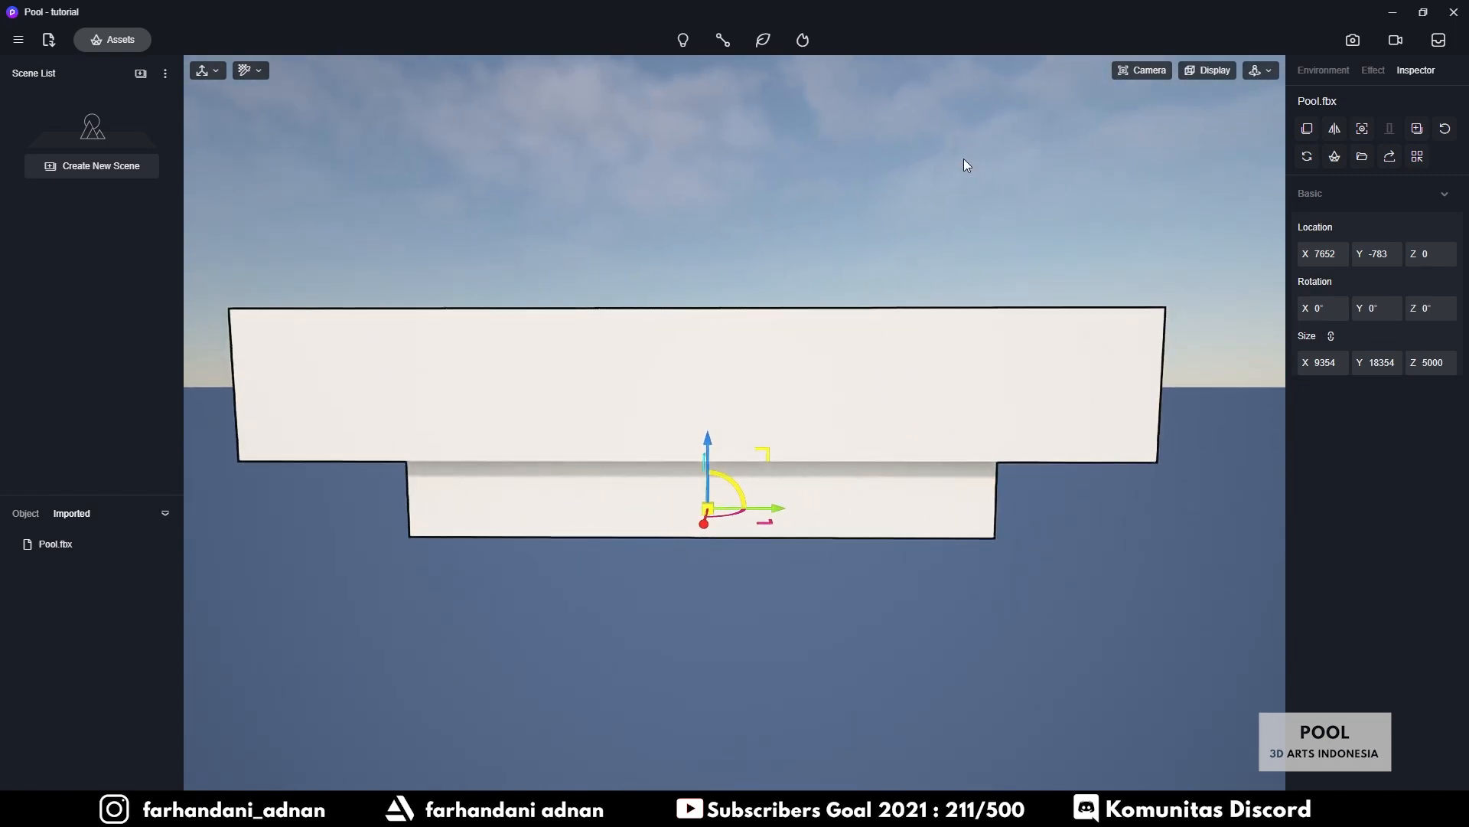
mouse_move(881, 272)
right_down()
mouse_move(892, 256)
mouse_move(865, 258)
right_up()
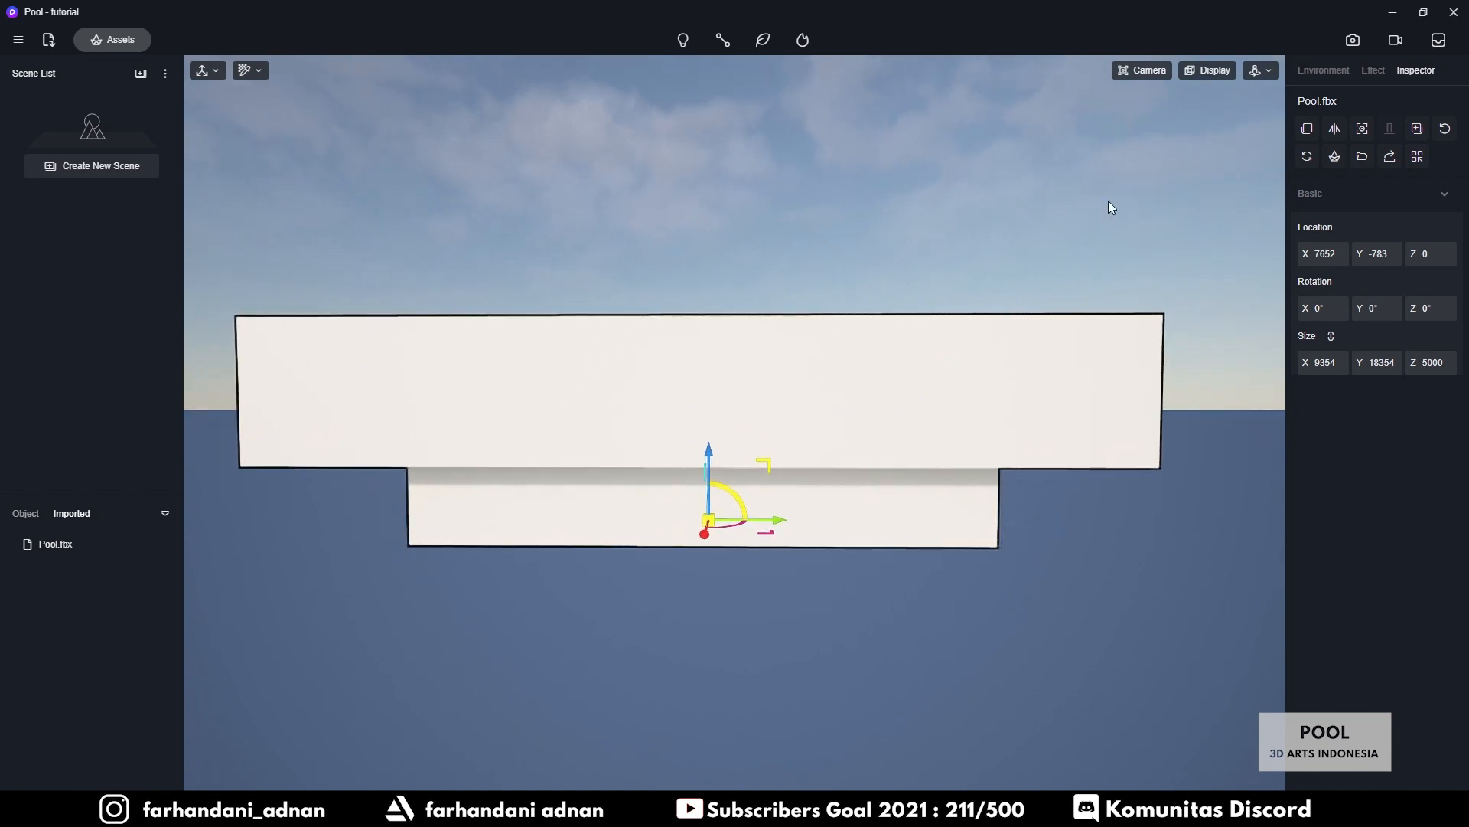
click(1267, 71)
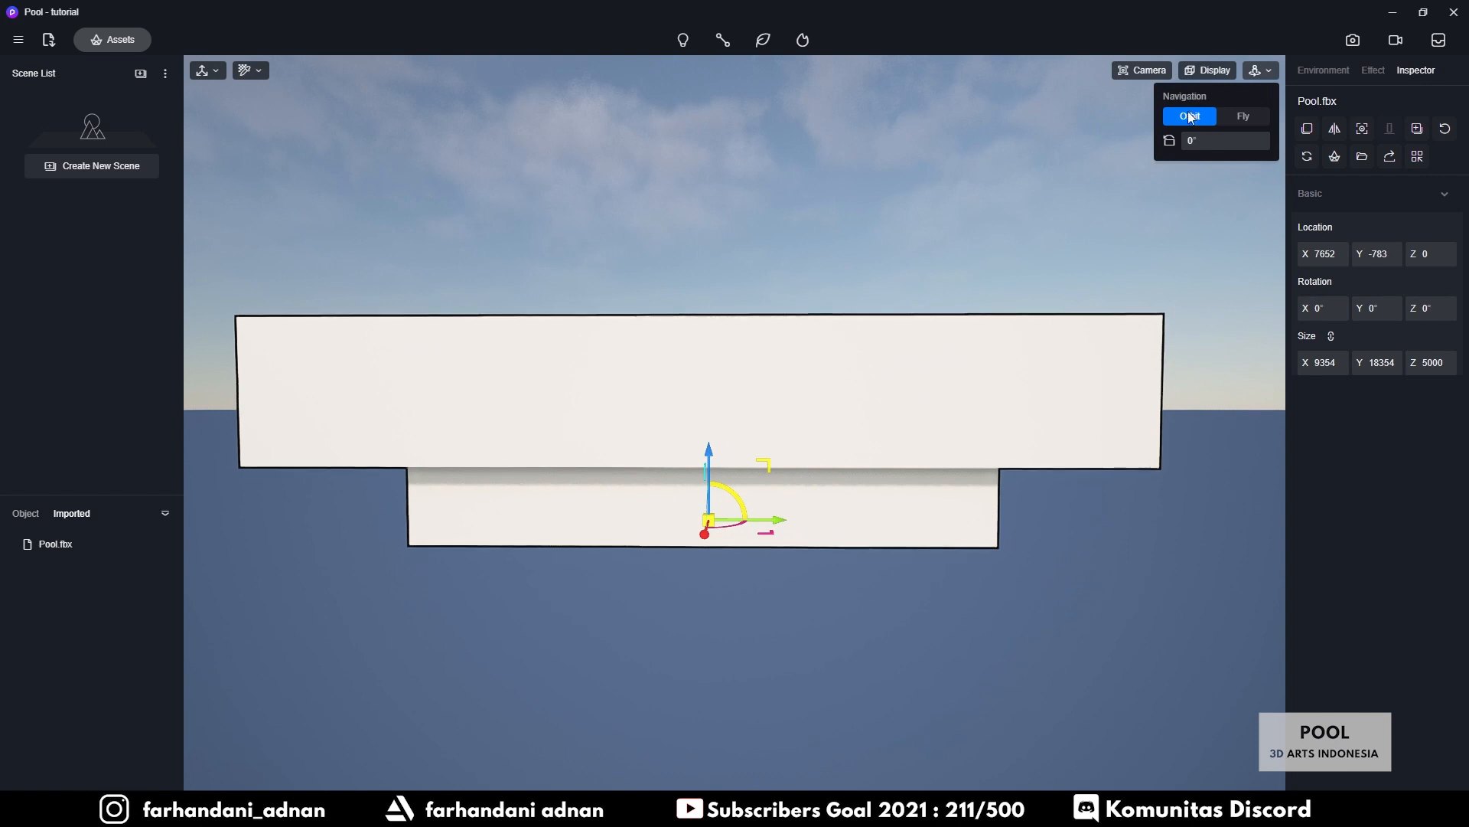
click(1240, 119)
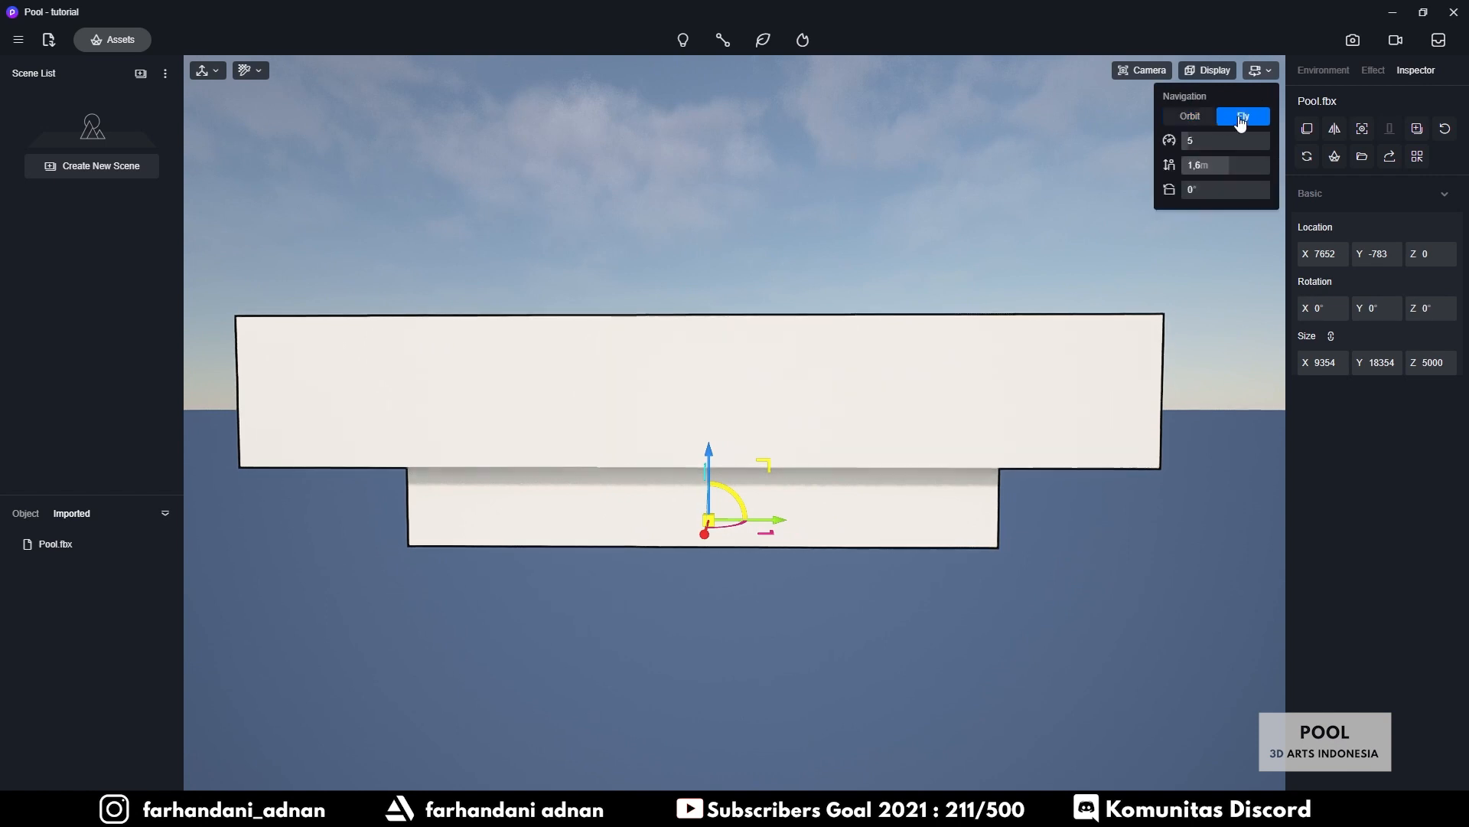
Fly the camera around the outside of the pool model toward its side
key(w)
right_drag(856, 286, 549, 467)
key(d)
key(s)
key(e)
key(w)
key(q)
key(w)
key(d)
Fly into the room and aim the camera down the pool toward the far wall
key(w)
key(d)
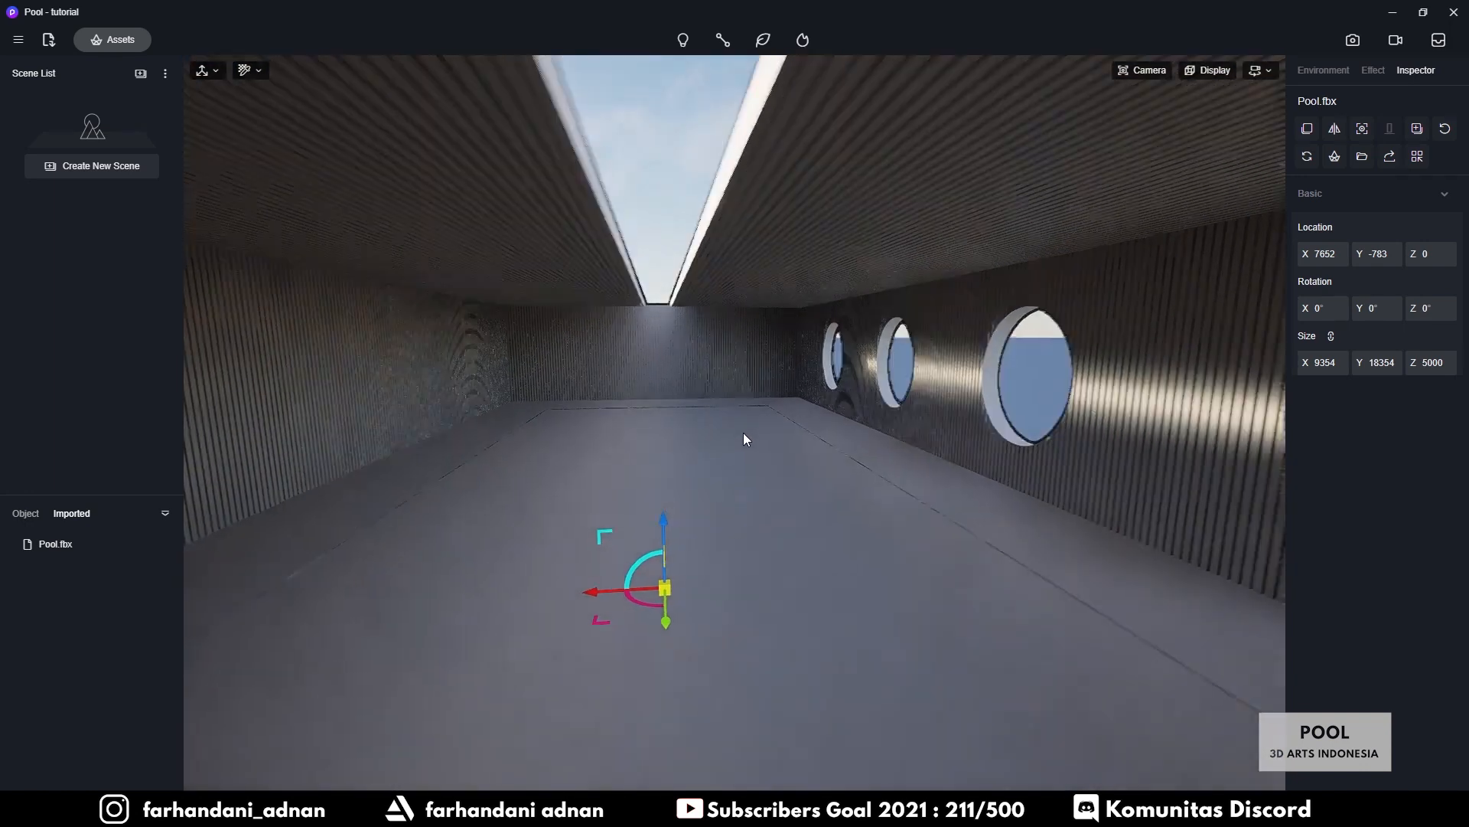
key(q)
key(d)
right_drag(742, 433, 718, 413)
key(q)
key(s)
key(w)
key(w)
key(e)
key(a)
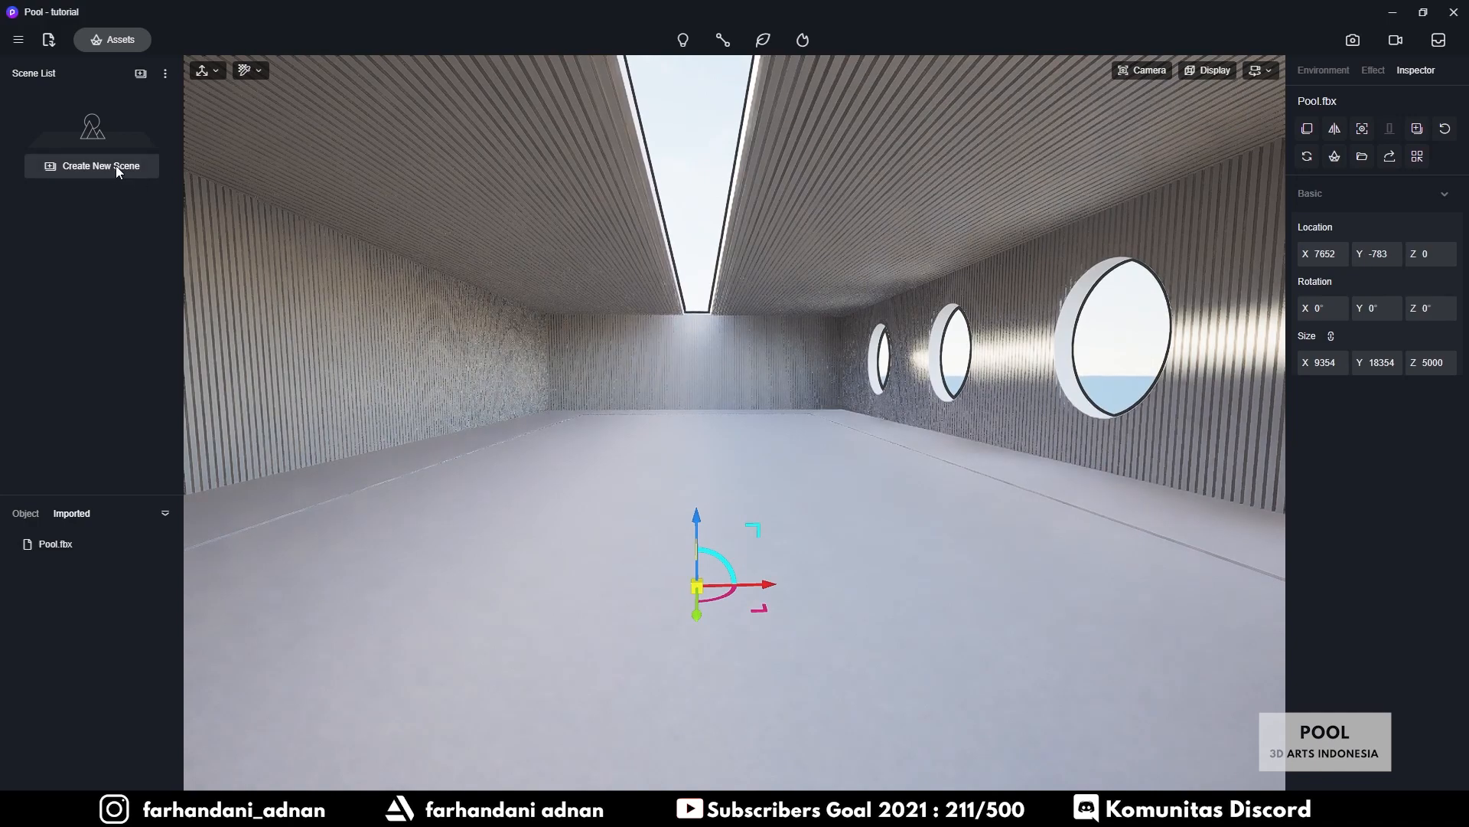
Create Scene 1, lower and tilt the camera, and update the scene with it
click(89, 167)
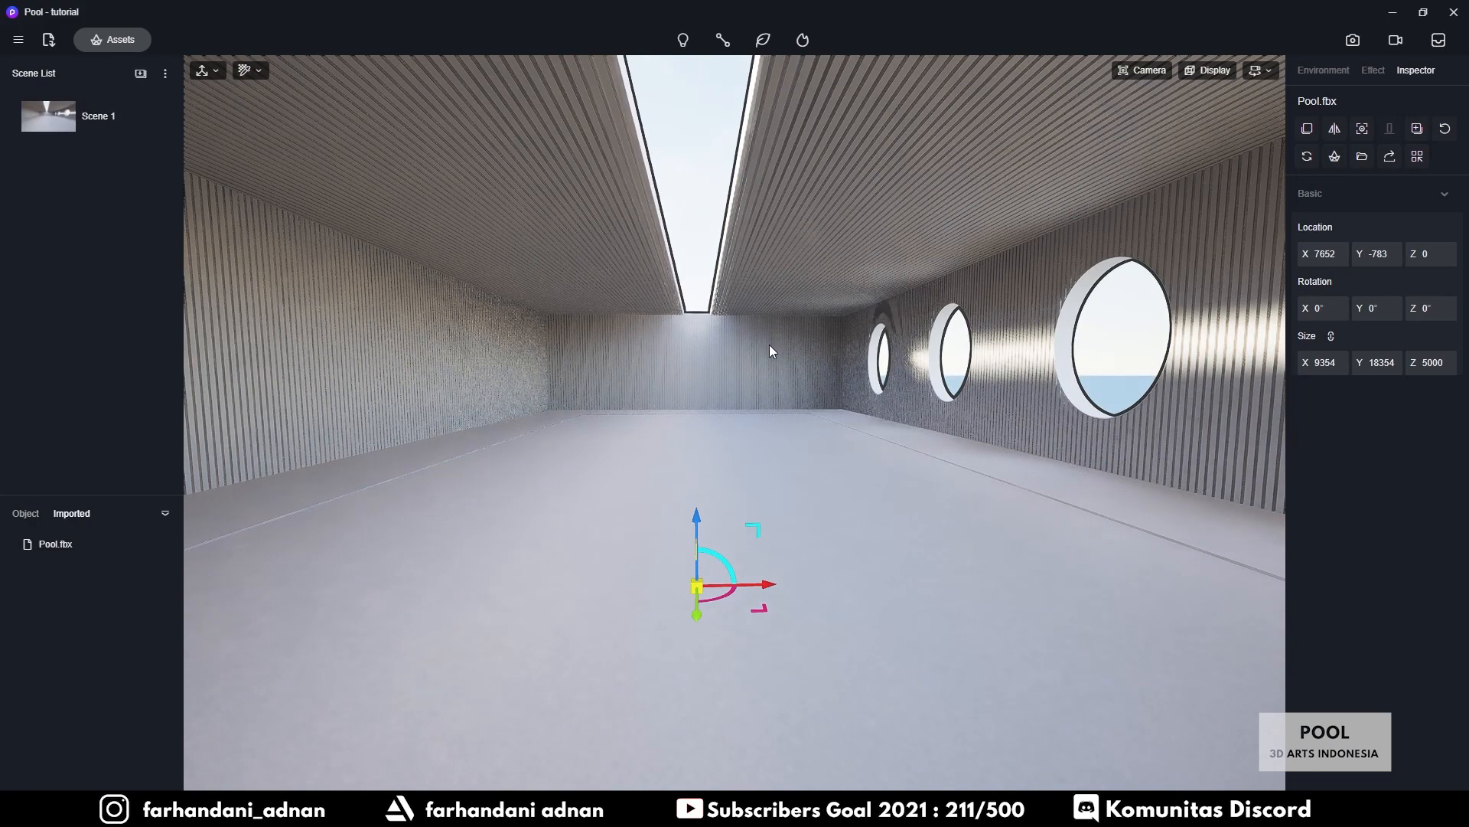
key(q)
key(q)
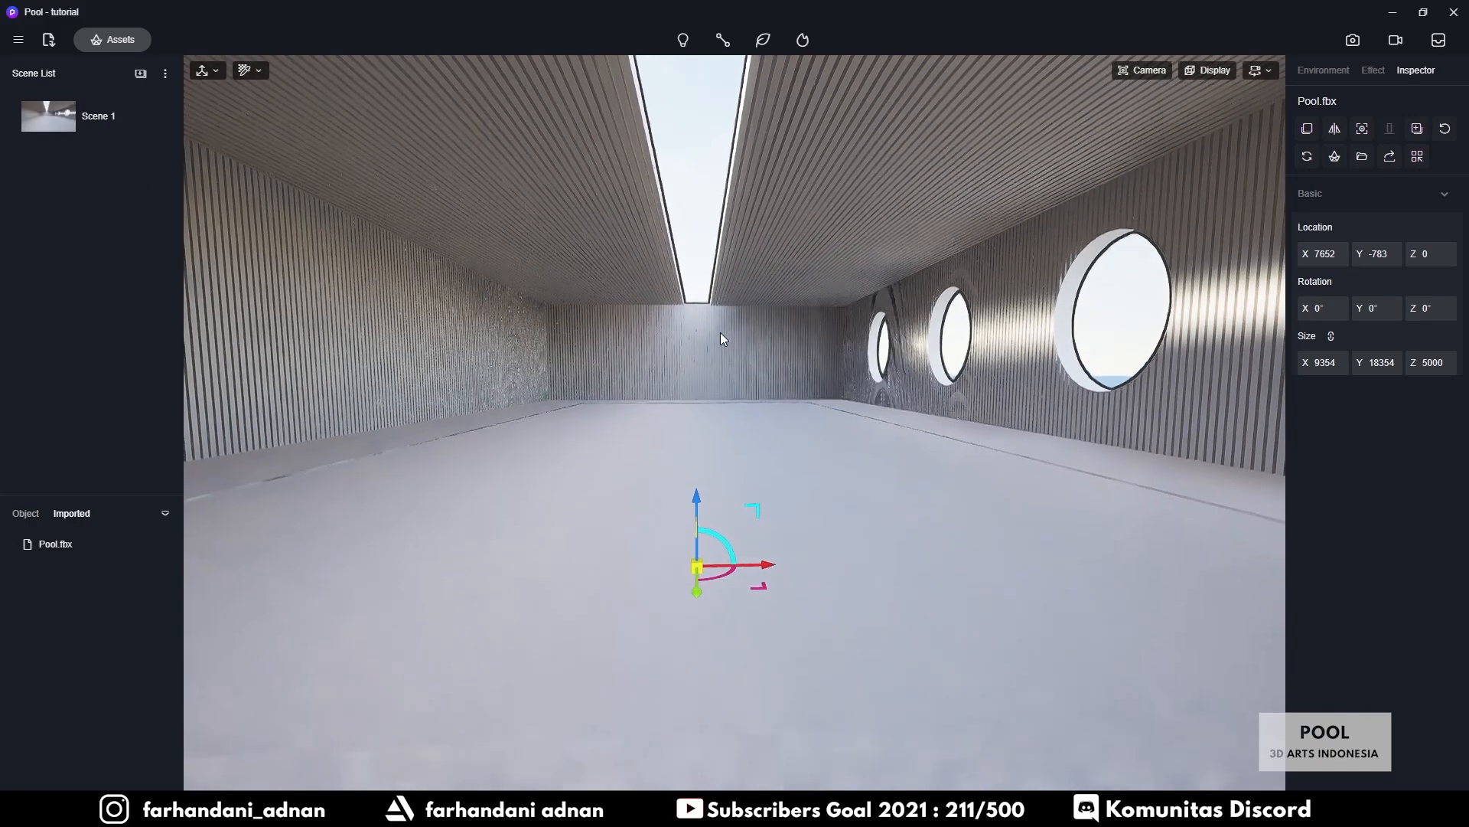
right_drag(719, 332, 721, 320)
key(e)
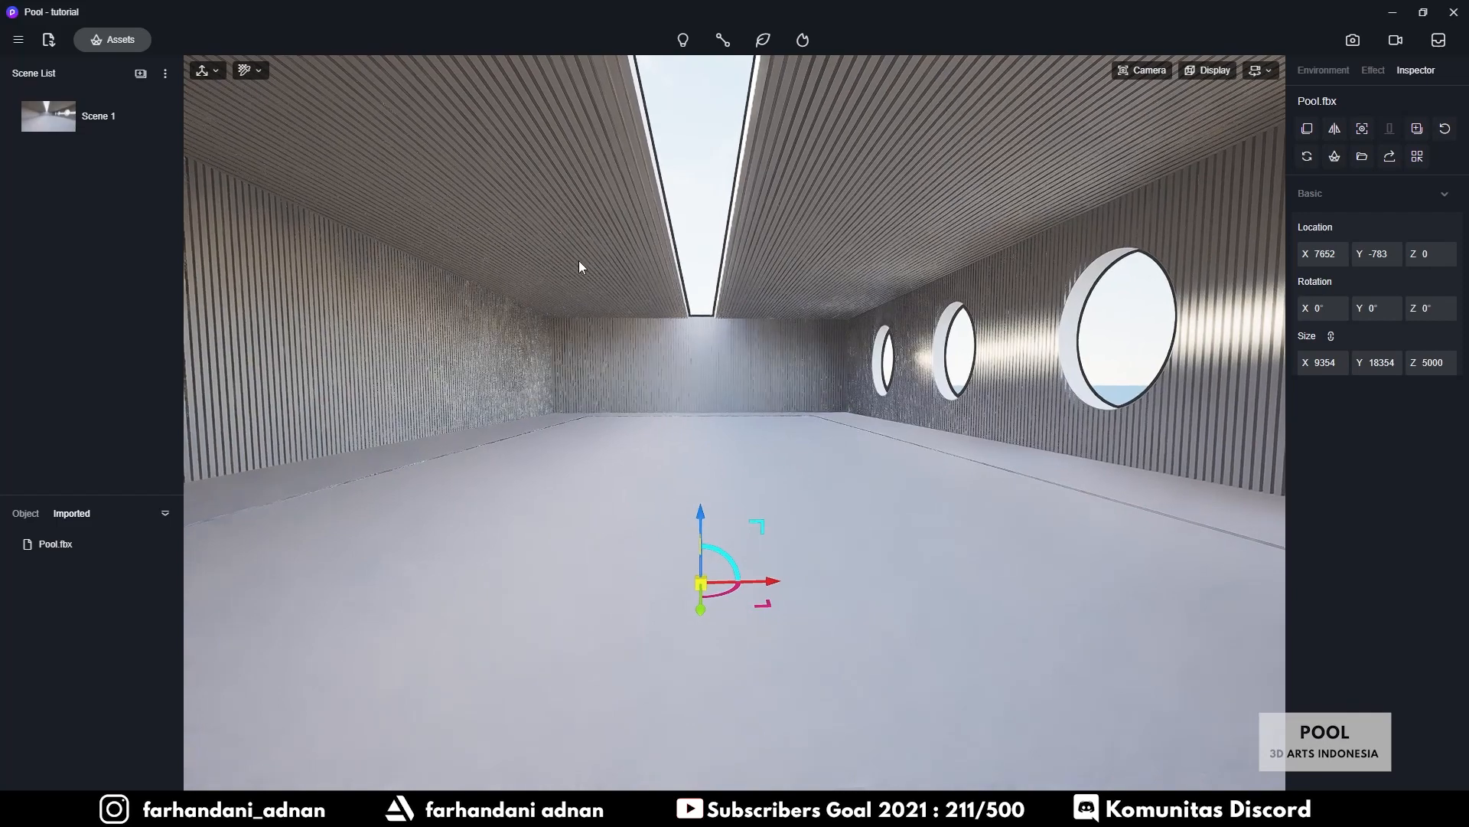
mouse_move(161, 121)
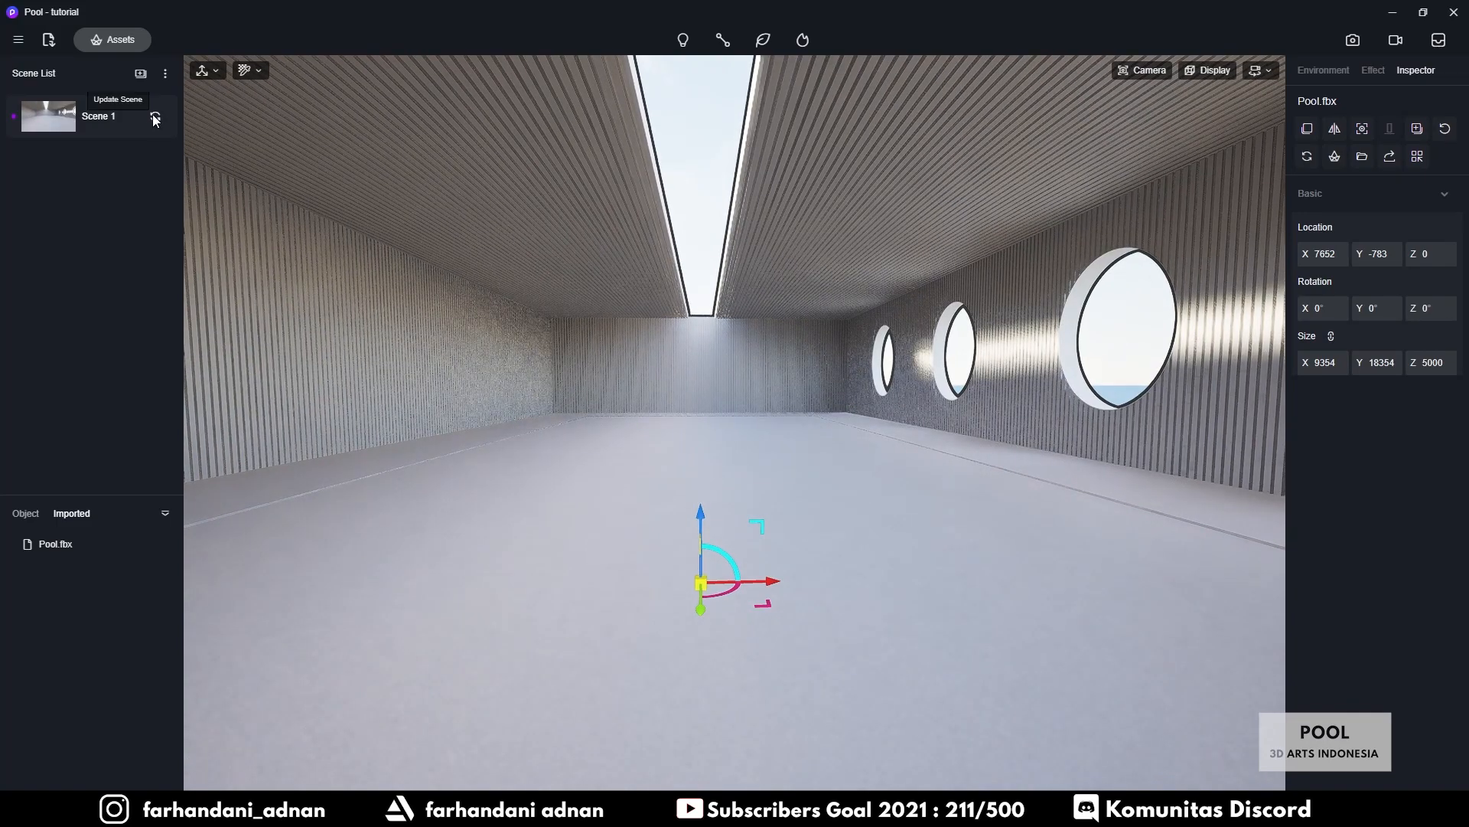
click(154, 115)
Nudge the camera slightly and store the refined view in Scene 1 again
right_drag(788, 338, 796, 337)
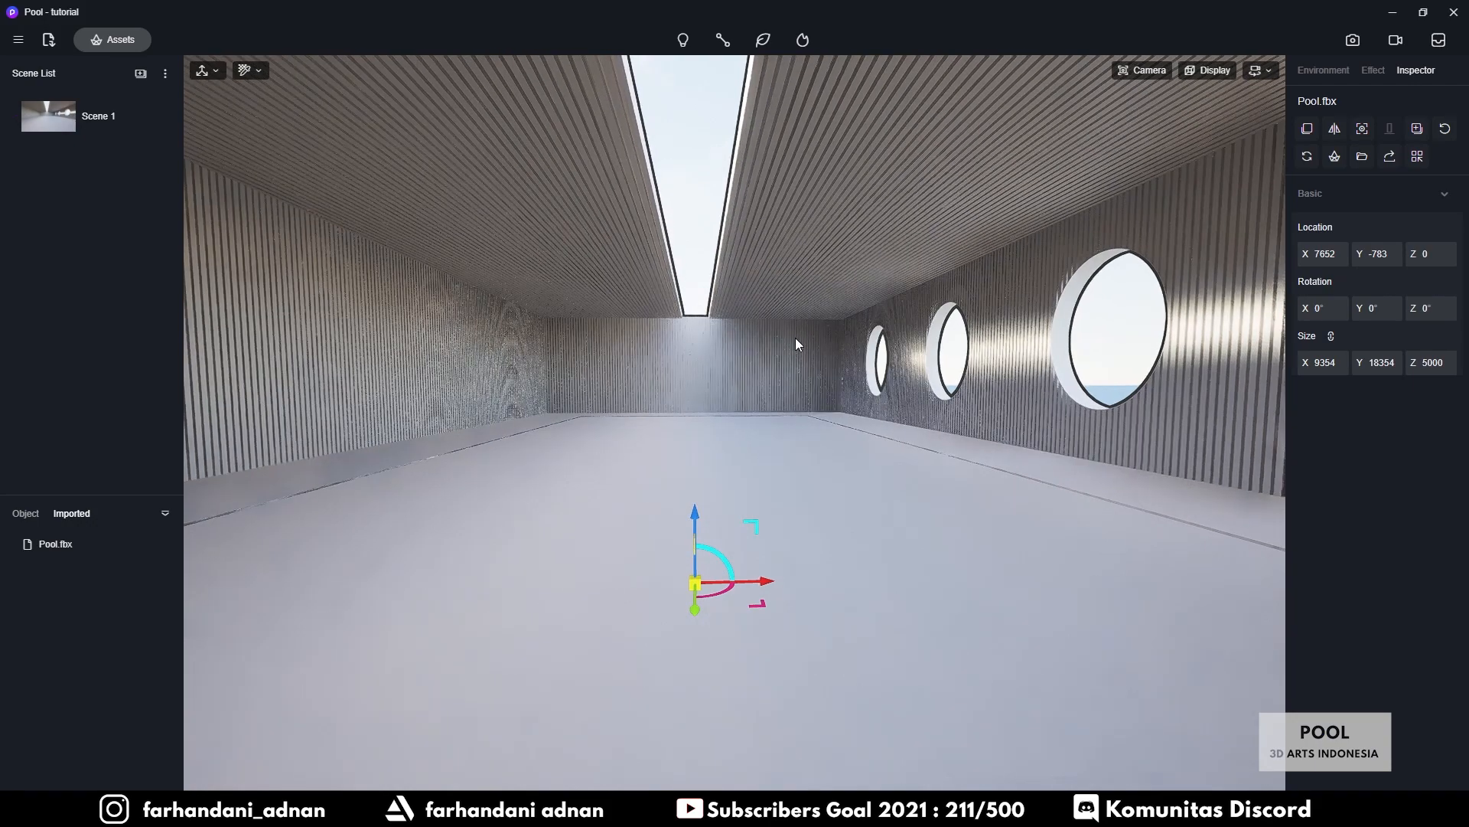
click(158, 117)
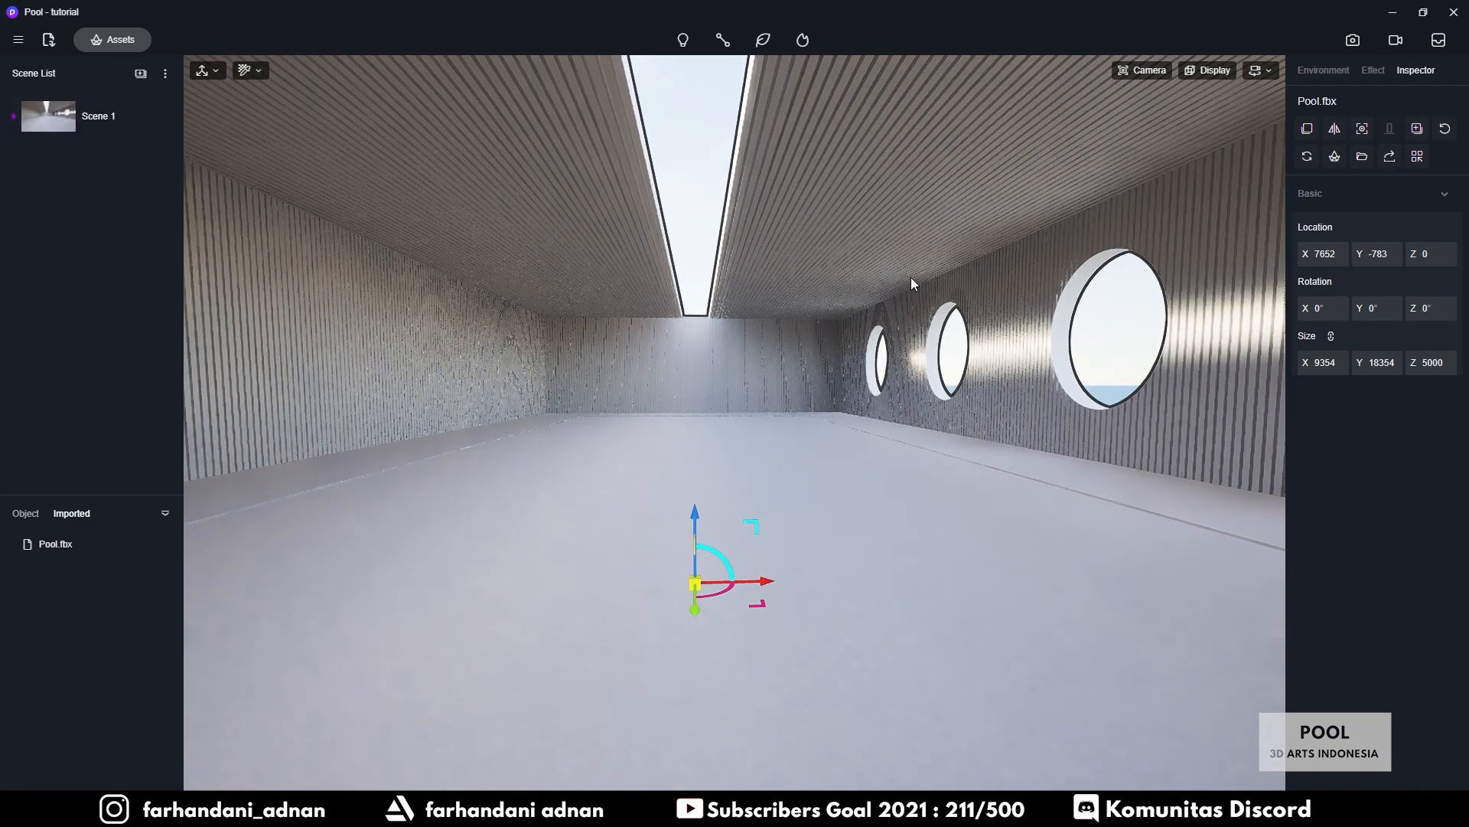
key(a)
key(d)
key(Escape)
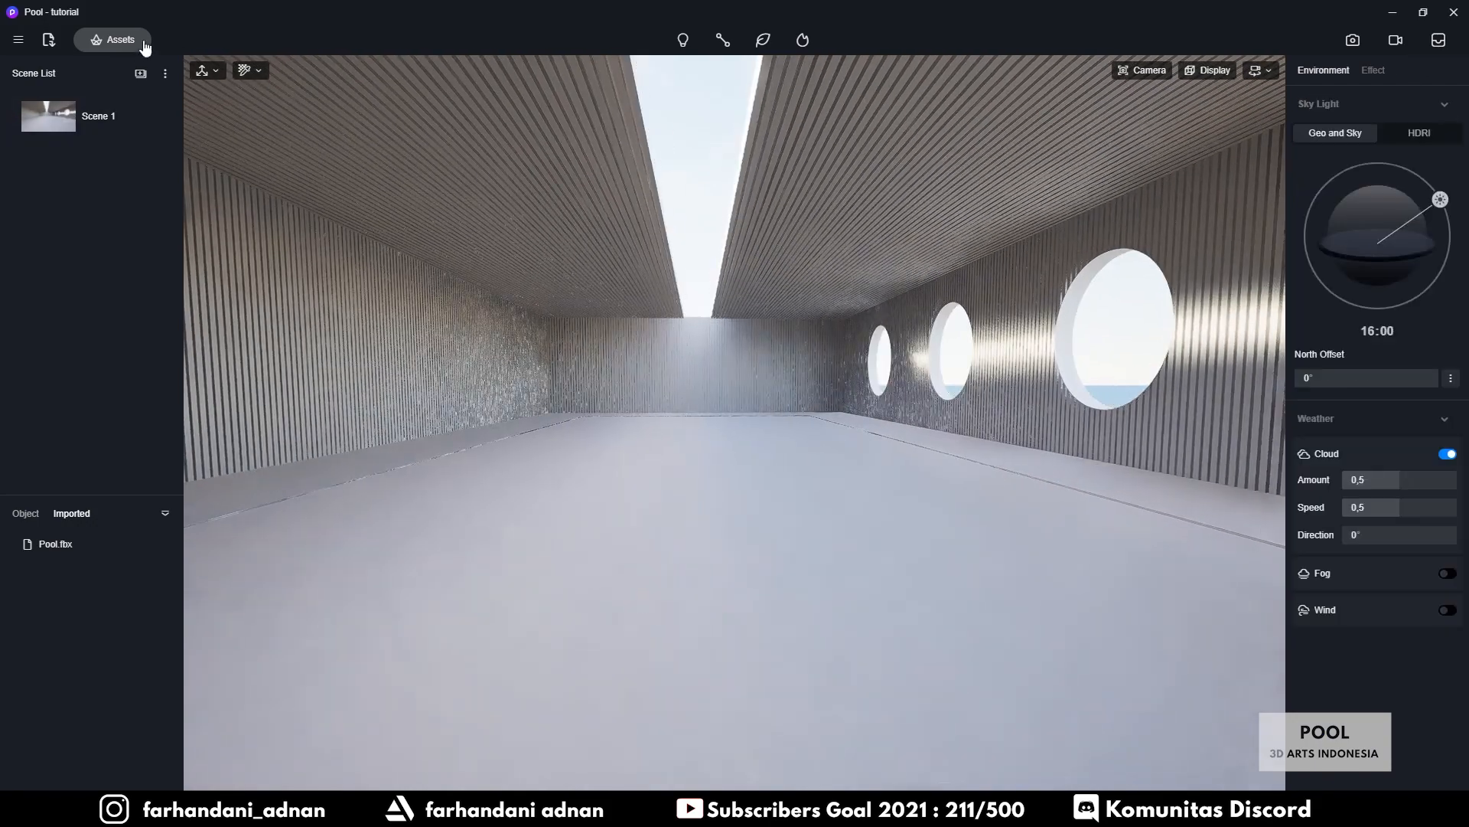
click(156, 114)
Update Scene 1, then move the sun to about 16:11 with a 124.5° North Offset
click(159, 114)
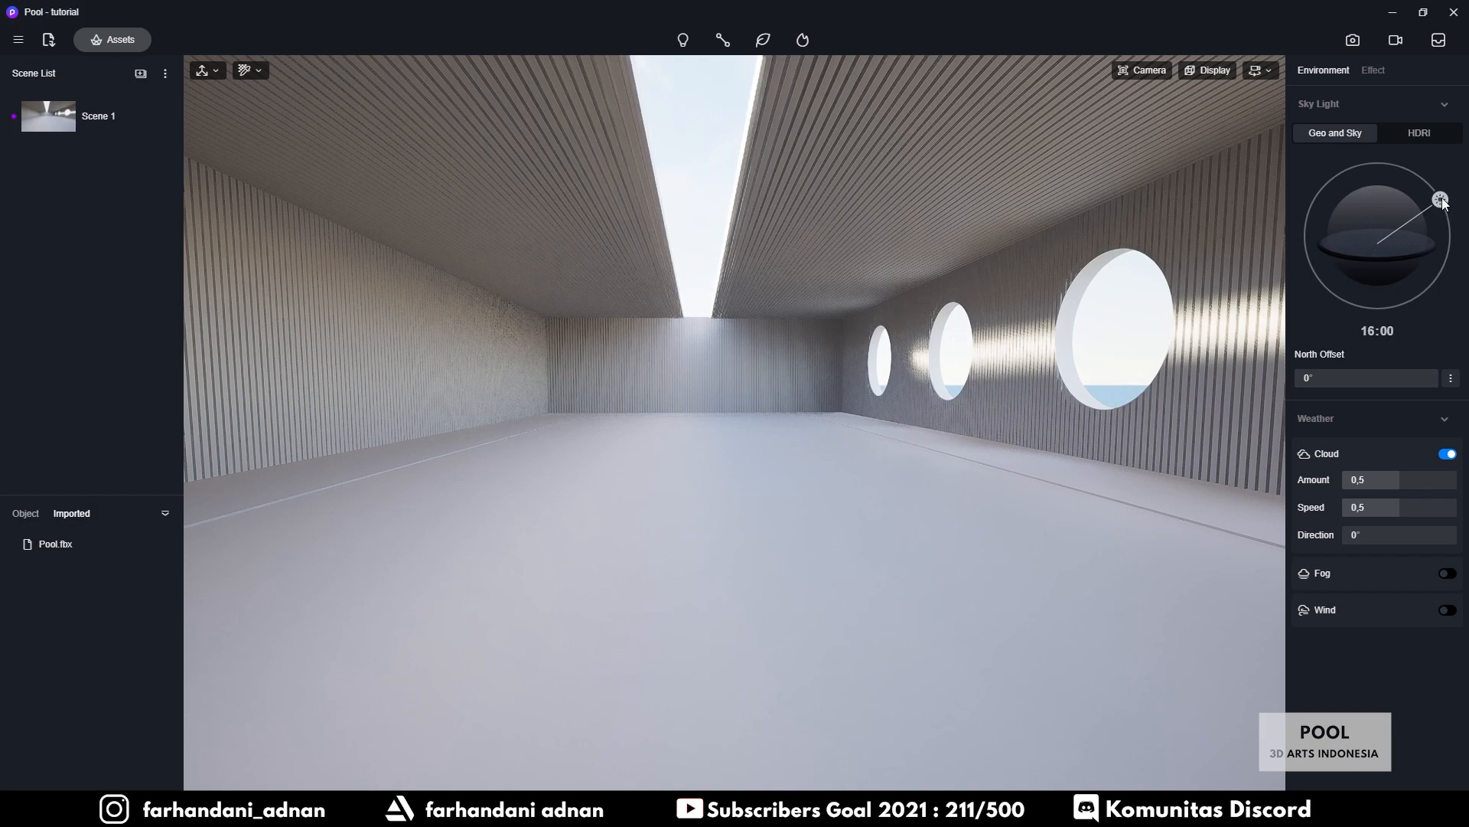
drag(1444, 203, 1333, 212)
drag(1358, 215, 1394, 211)
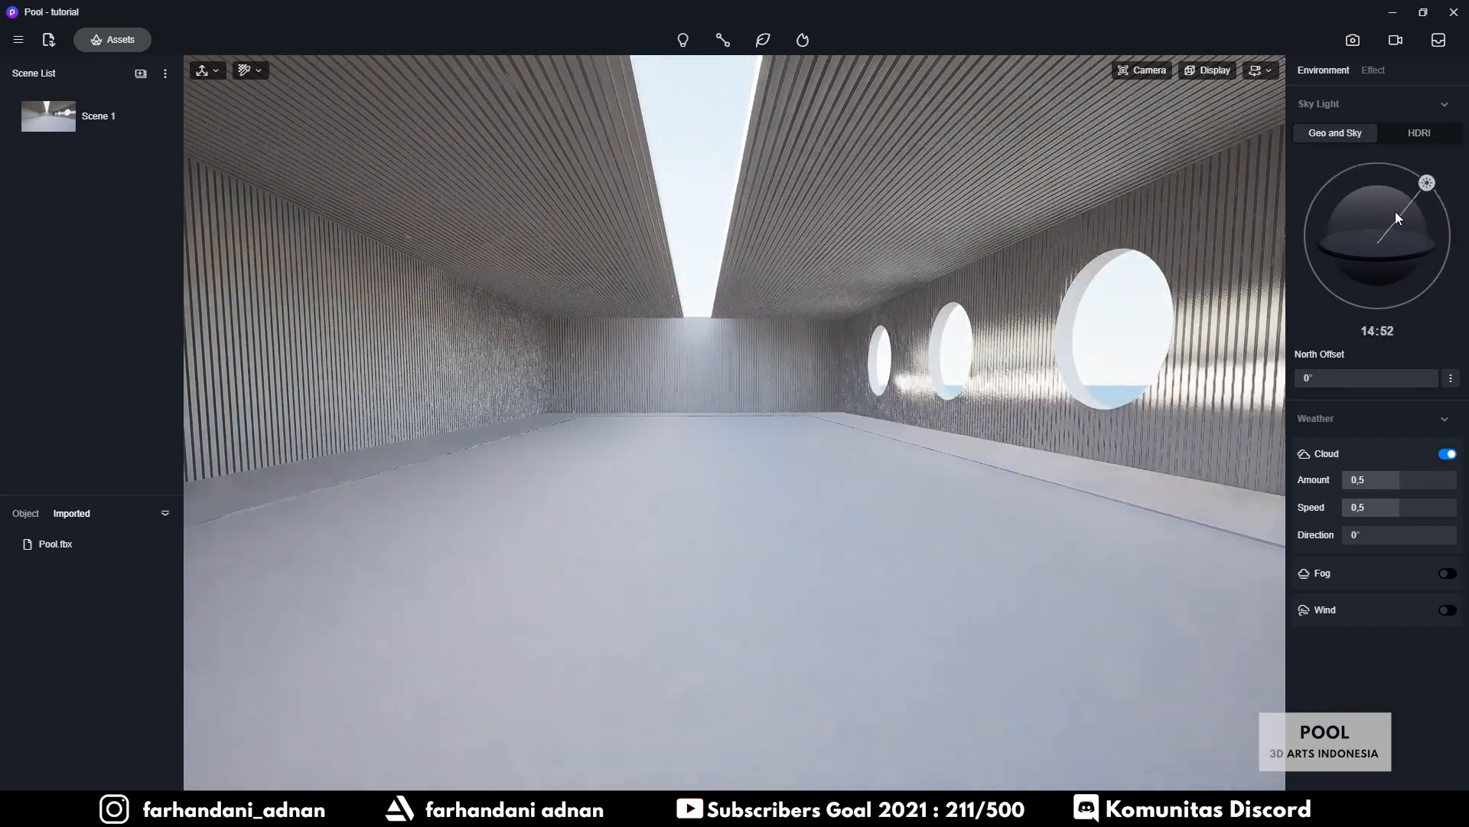
drag(1321, 376, 1417, 385)
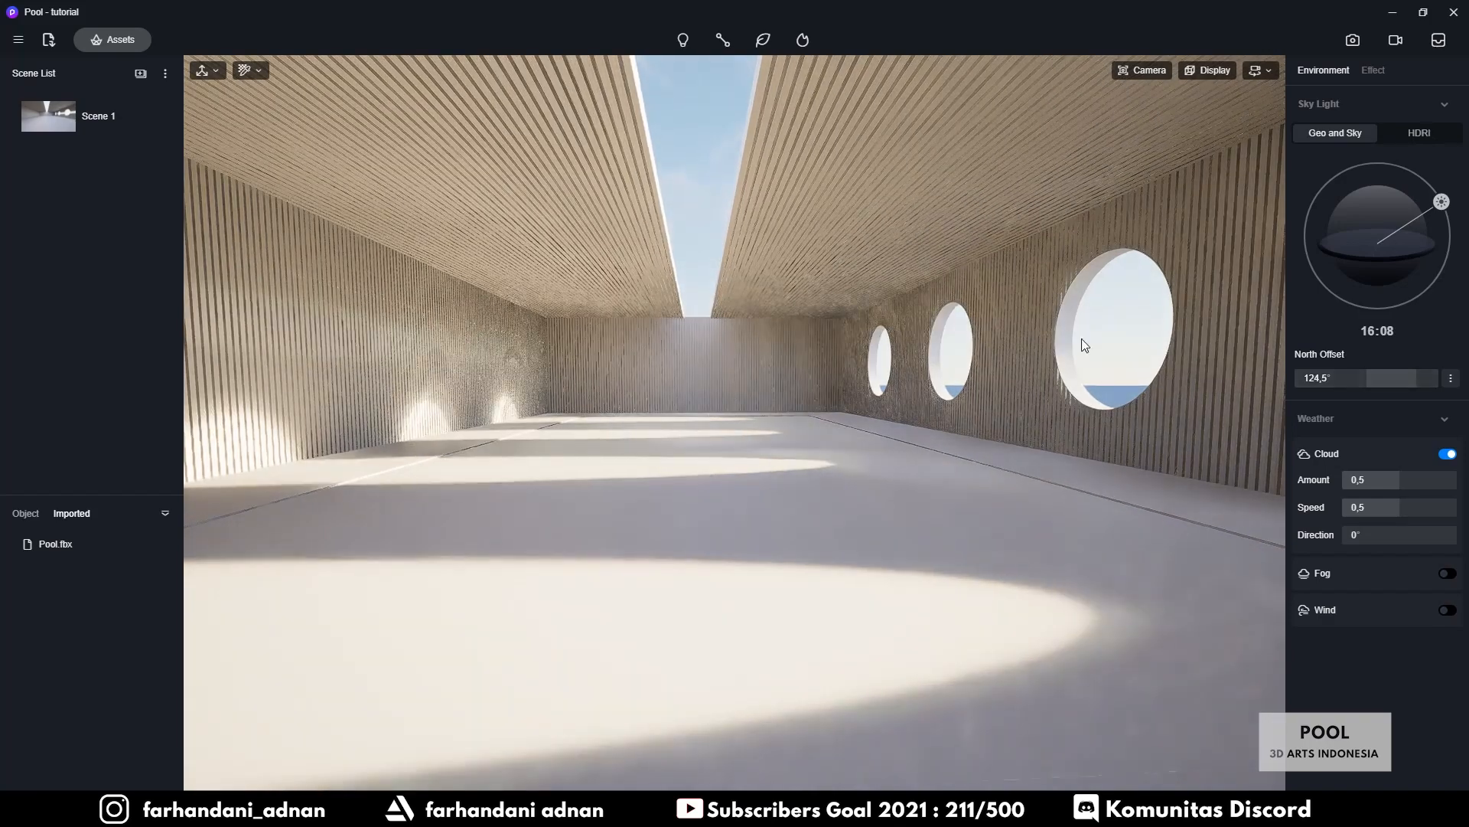
drag(1449, 207, 1441, 211)
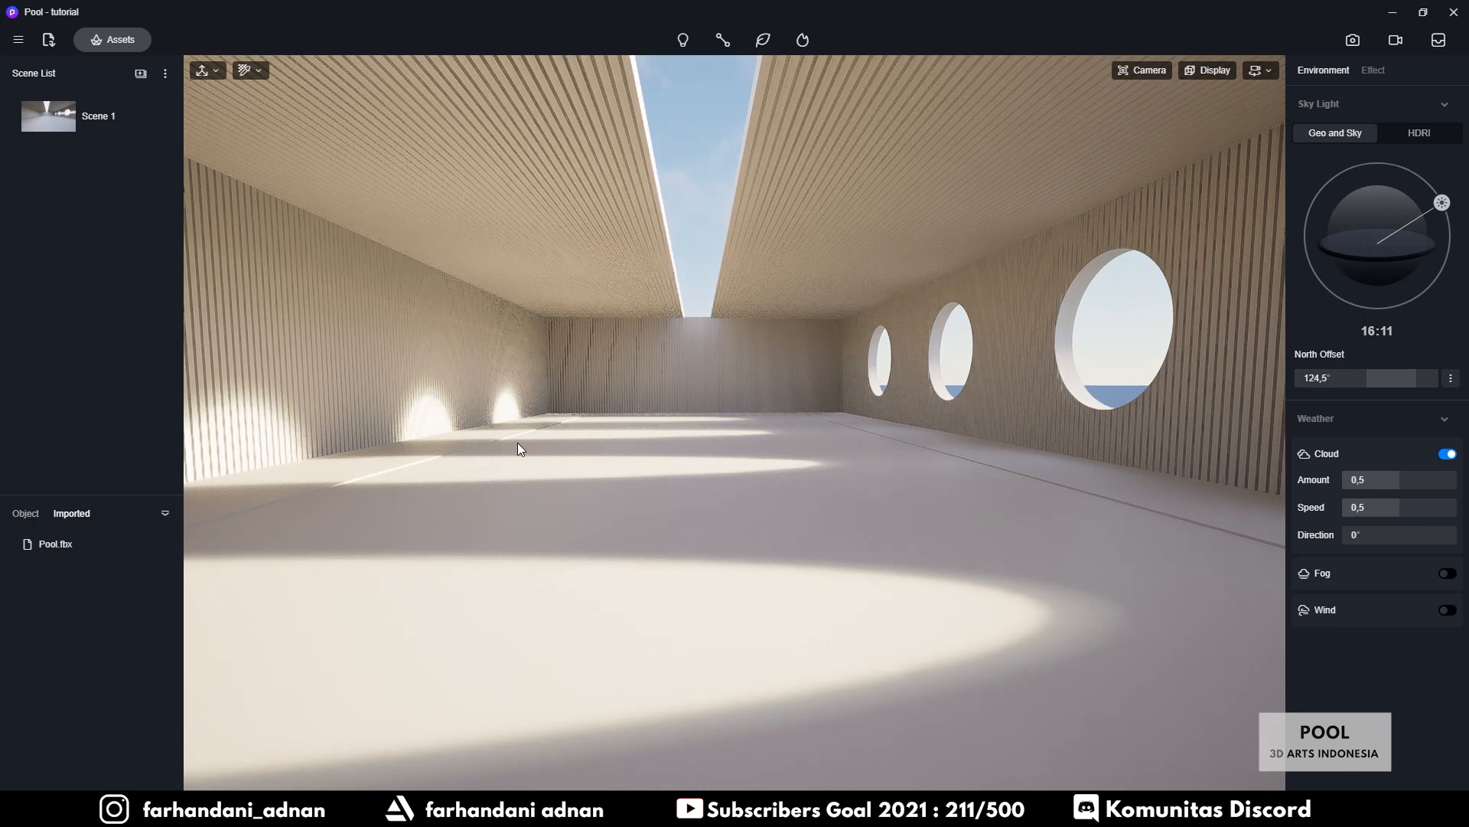
Use Tool > Material Picker on the left wall to load its Wood1 material
click(19, 42)
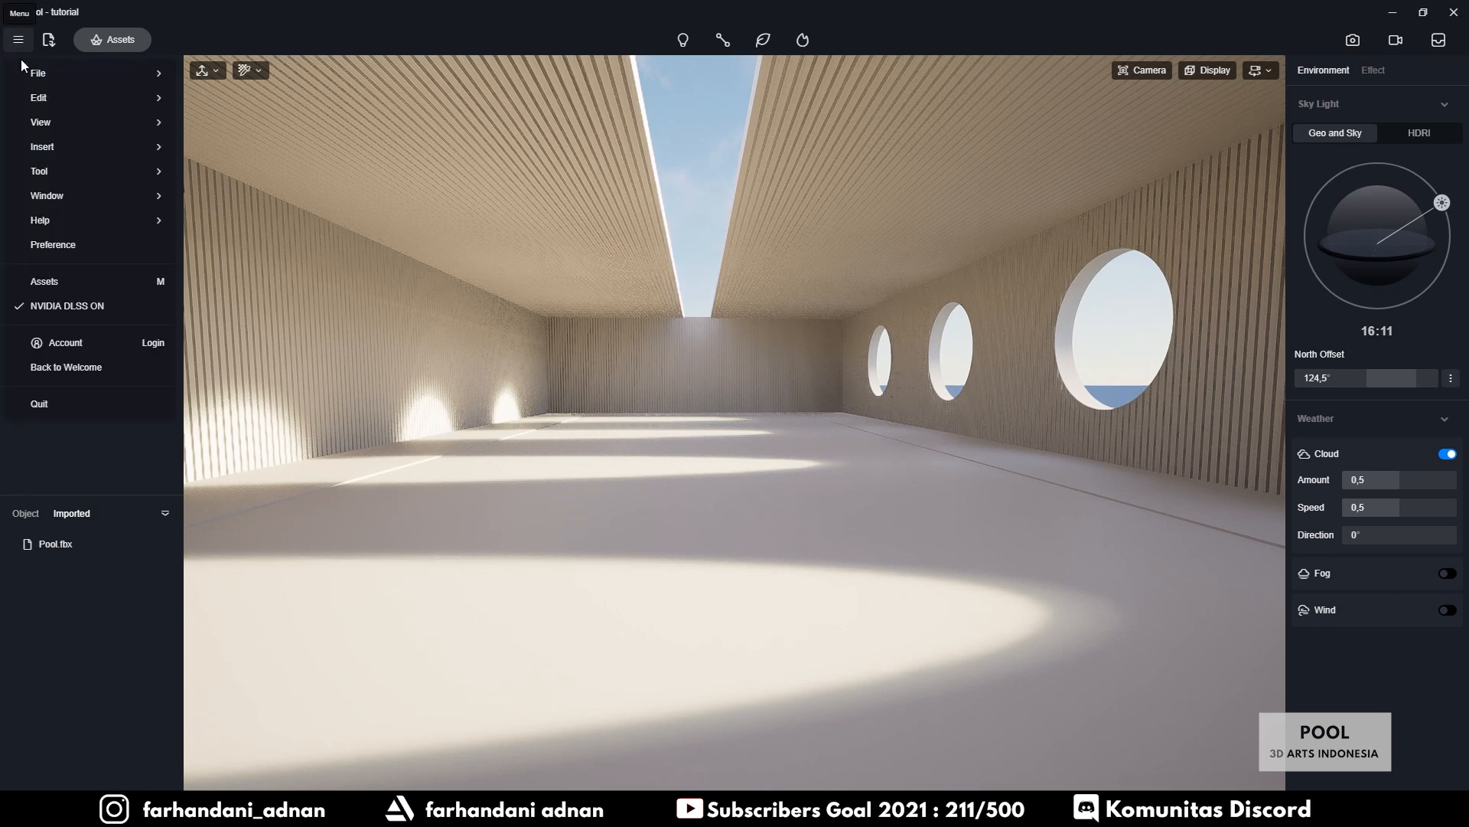
mouse_move(74, 177)
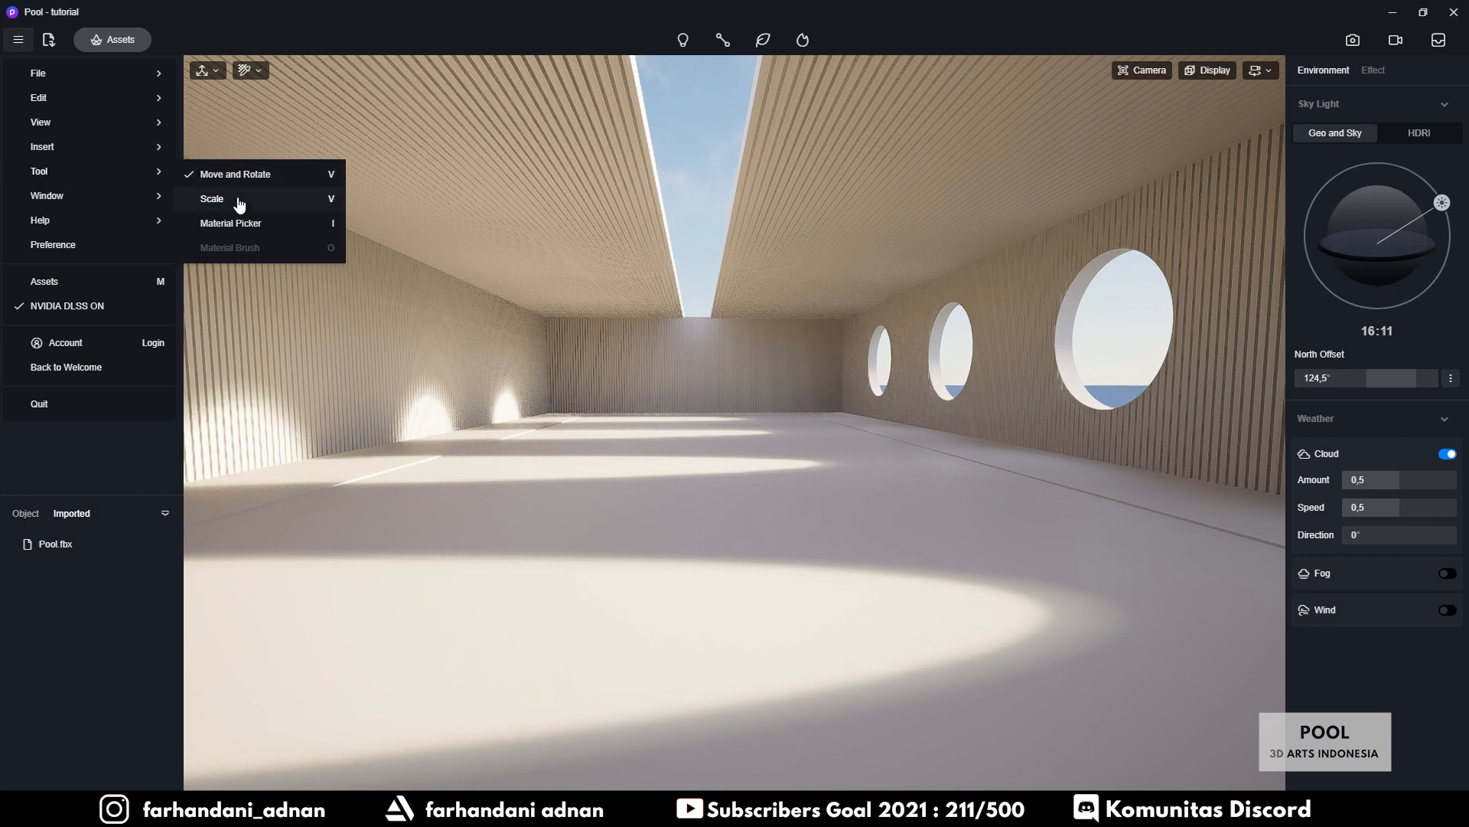
click(270, 231)
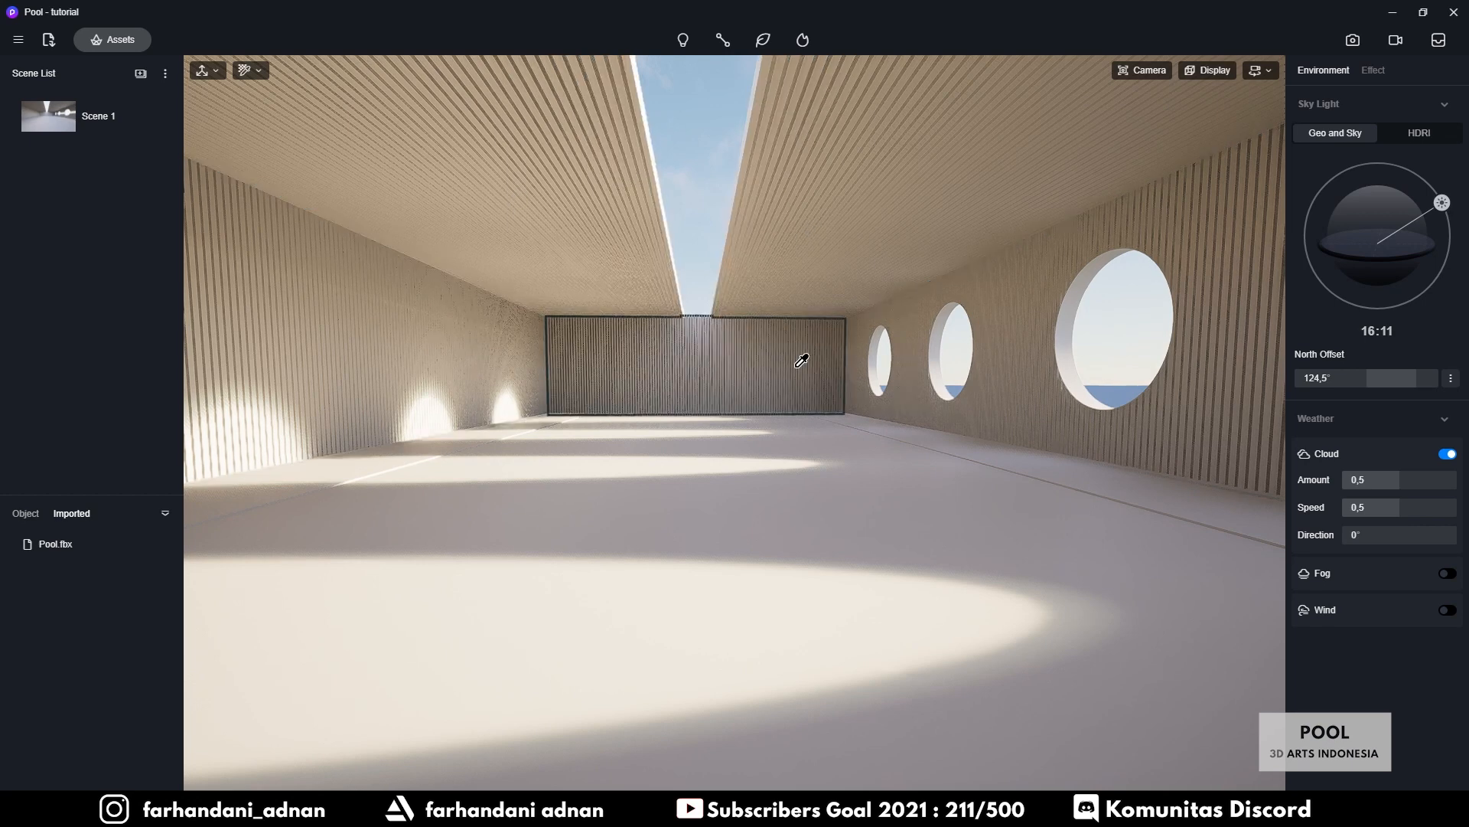
click(423, 375)
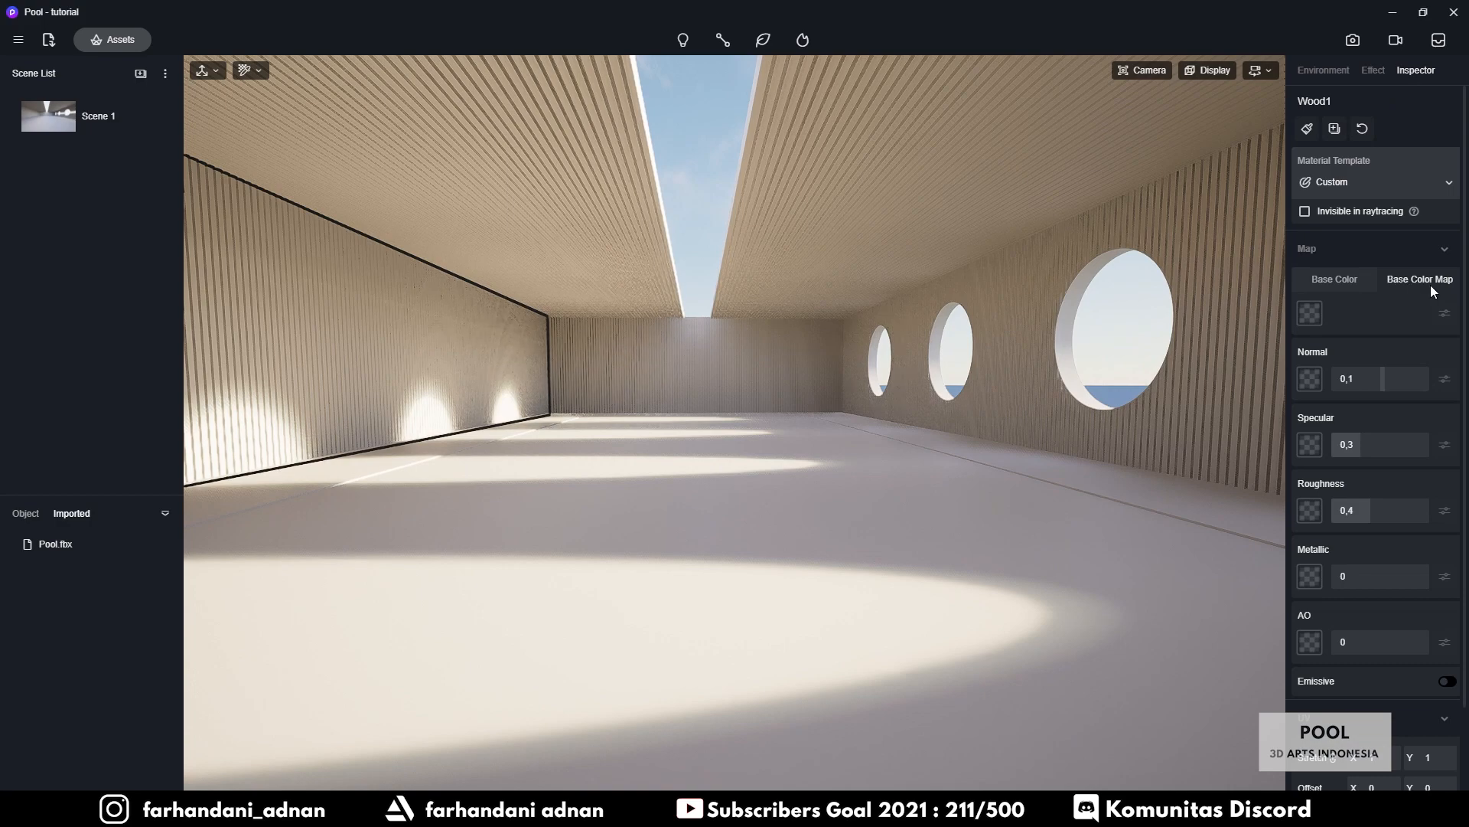
Load Wood021_1K_Color from Asset > Material > Wood1 into Wood1's Base Color Map
click(1309, 316)
click(593, 152)
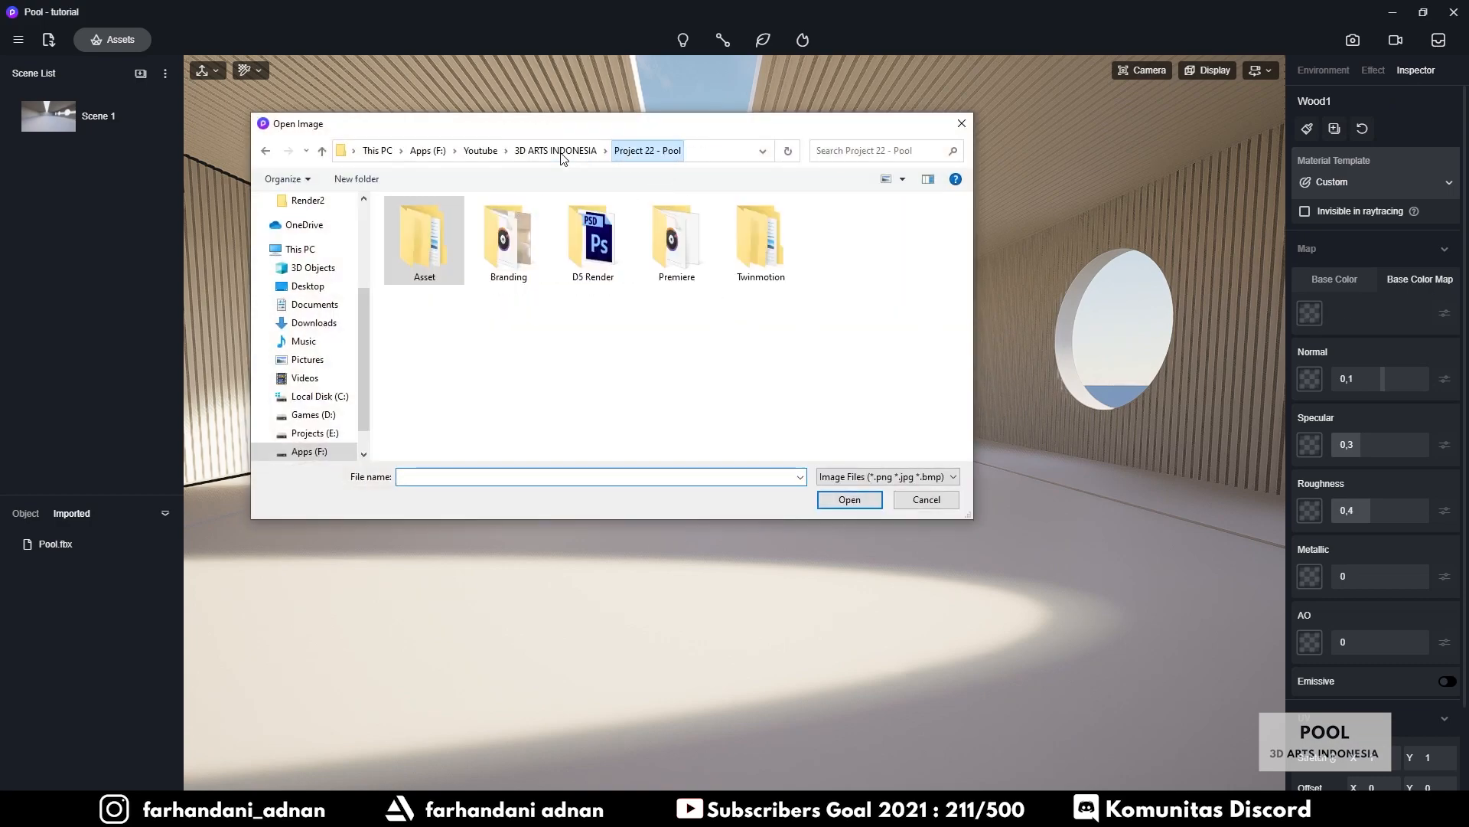
double_click(424, 230)
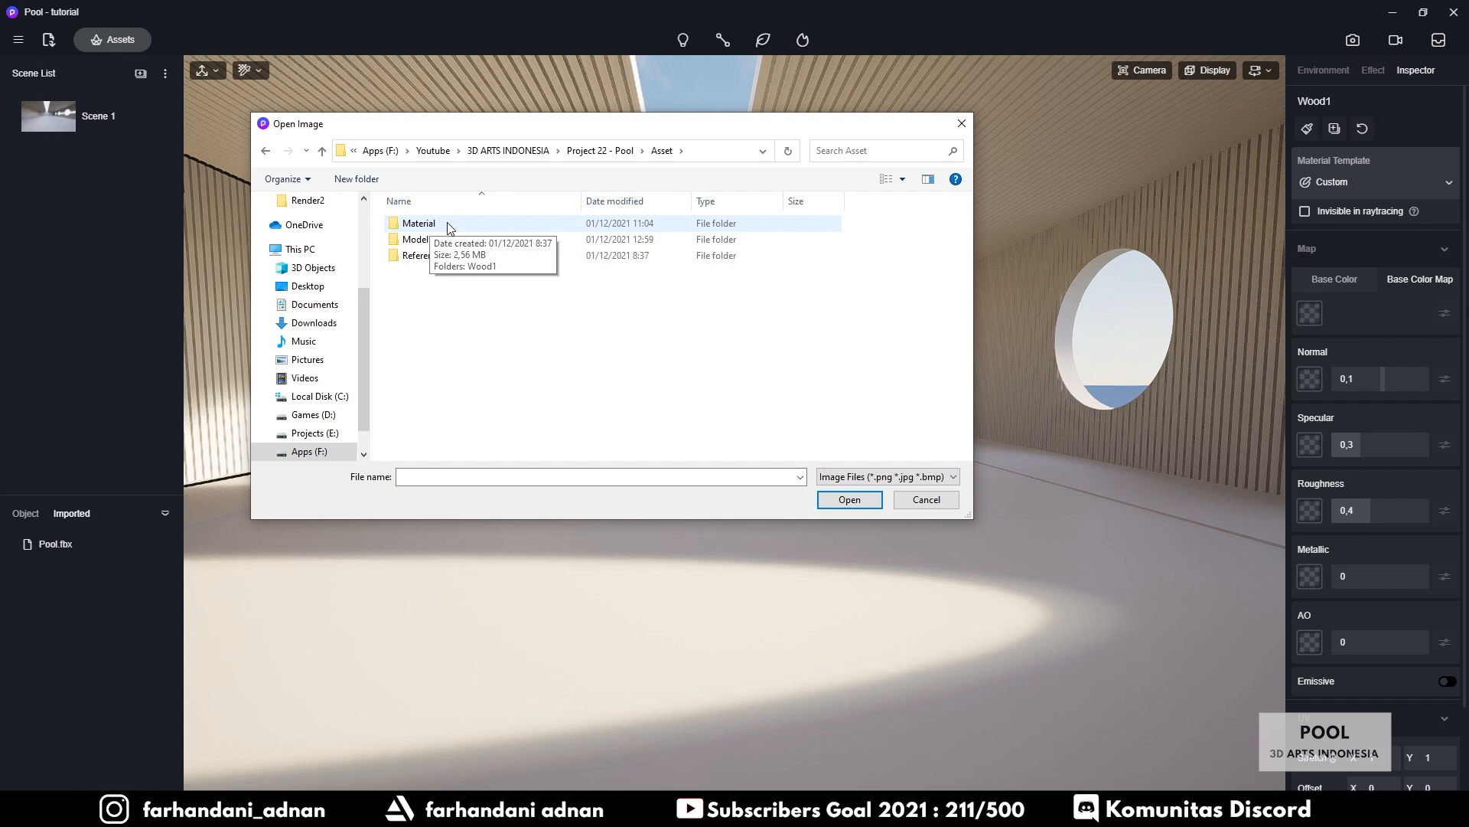
double_click(433, 227)
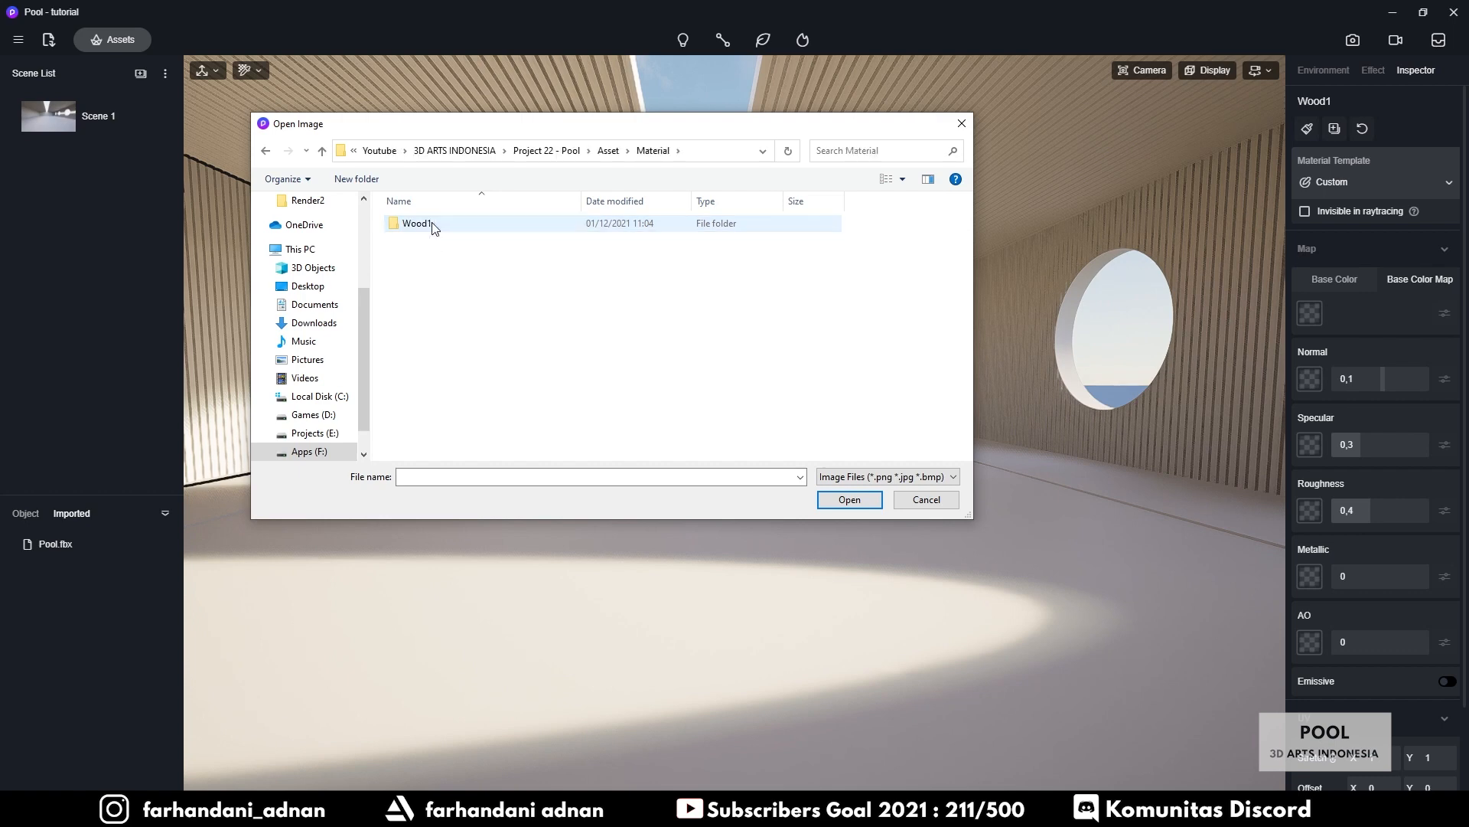
double_click(442, 222)
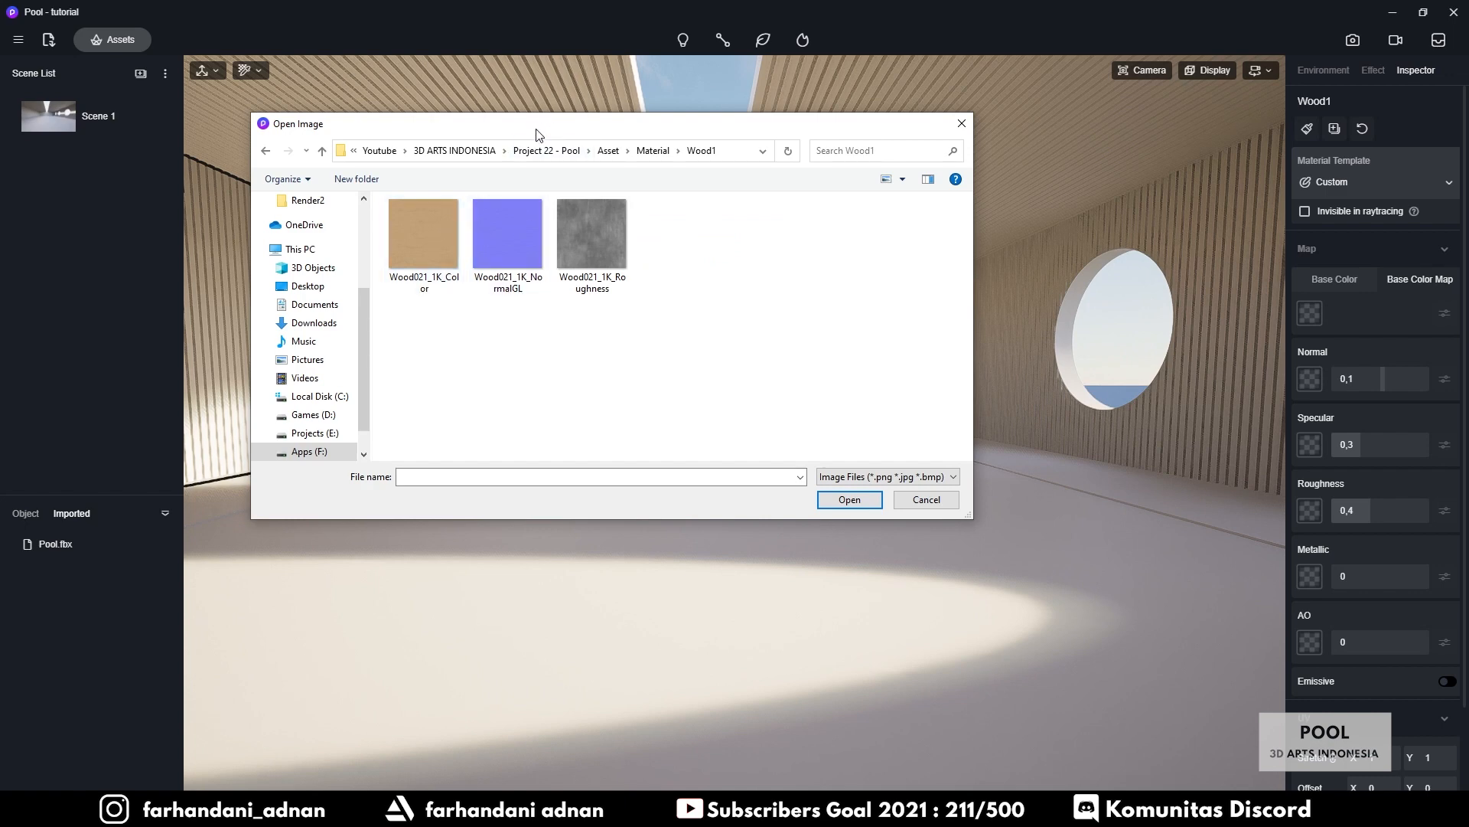
drag(537, 135, 609, 189)
click(525, 300)
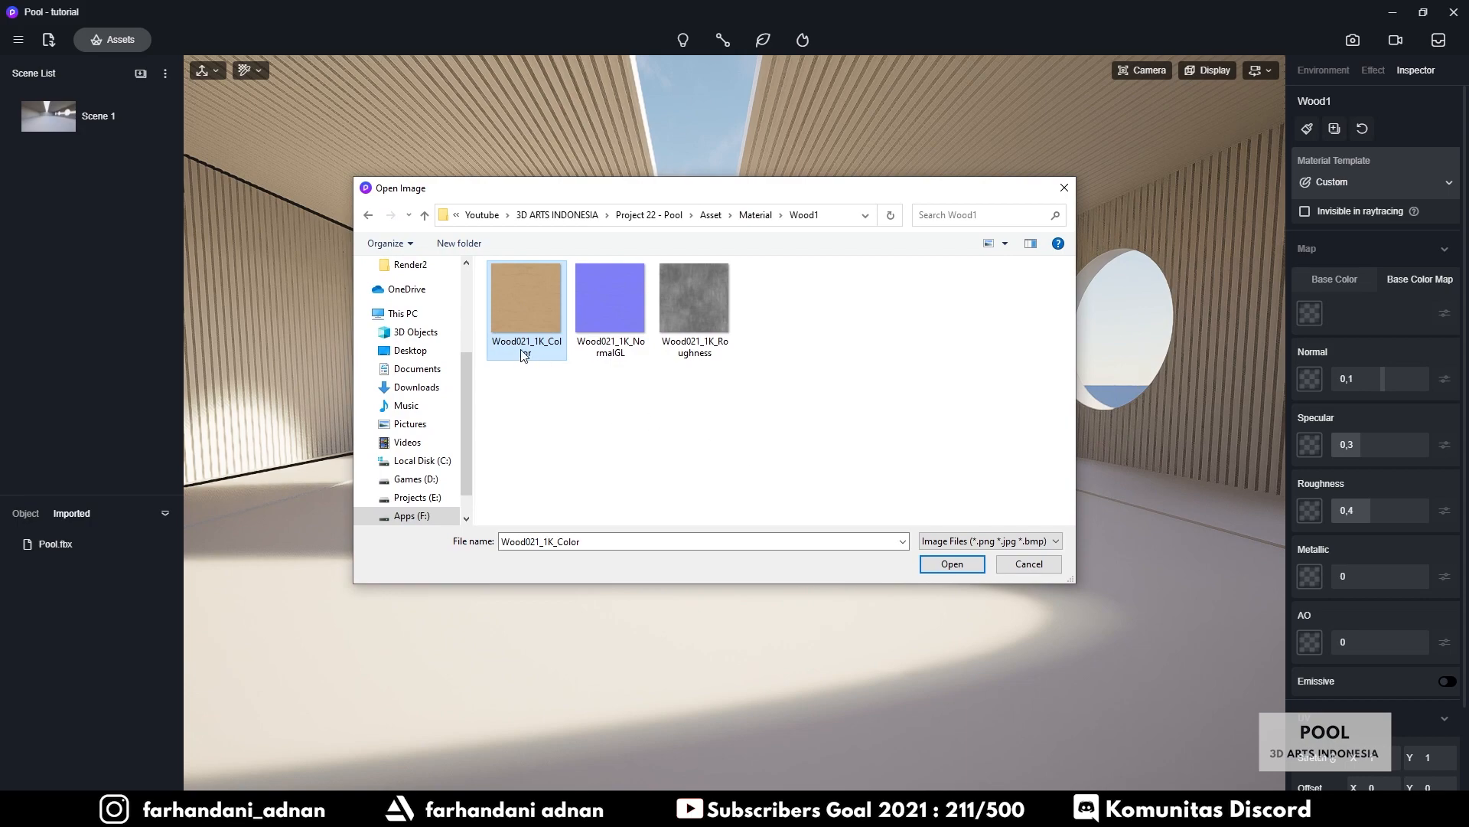
click(952, 563)
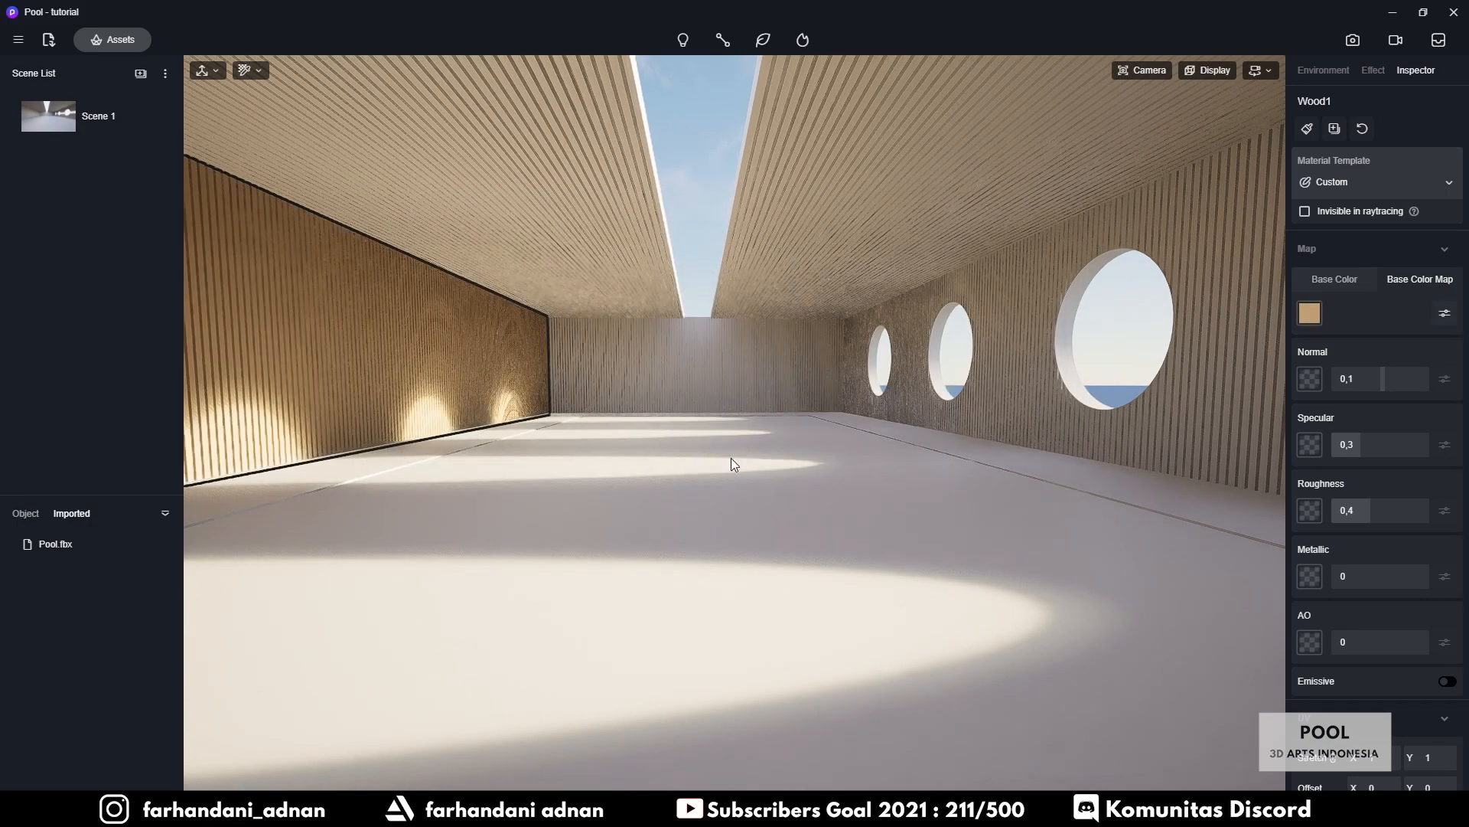
Enter 90 in Wood1's UV Rotate field so the grain runs vertically along the slats
right_drag(652, 339, 561, 306)
scroll(395, 350, up, 5)
scroll(626, 337, up, 3)
scroll(626, 337, down, 2)
scroll(574, 342, up, 3)
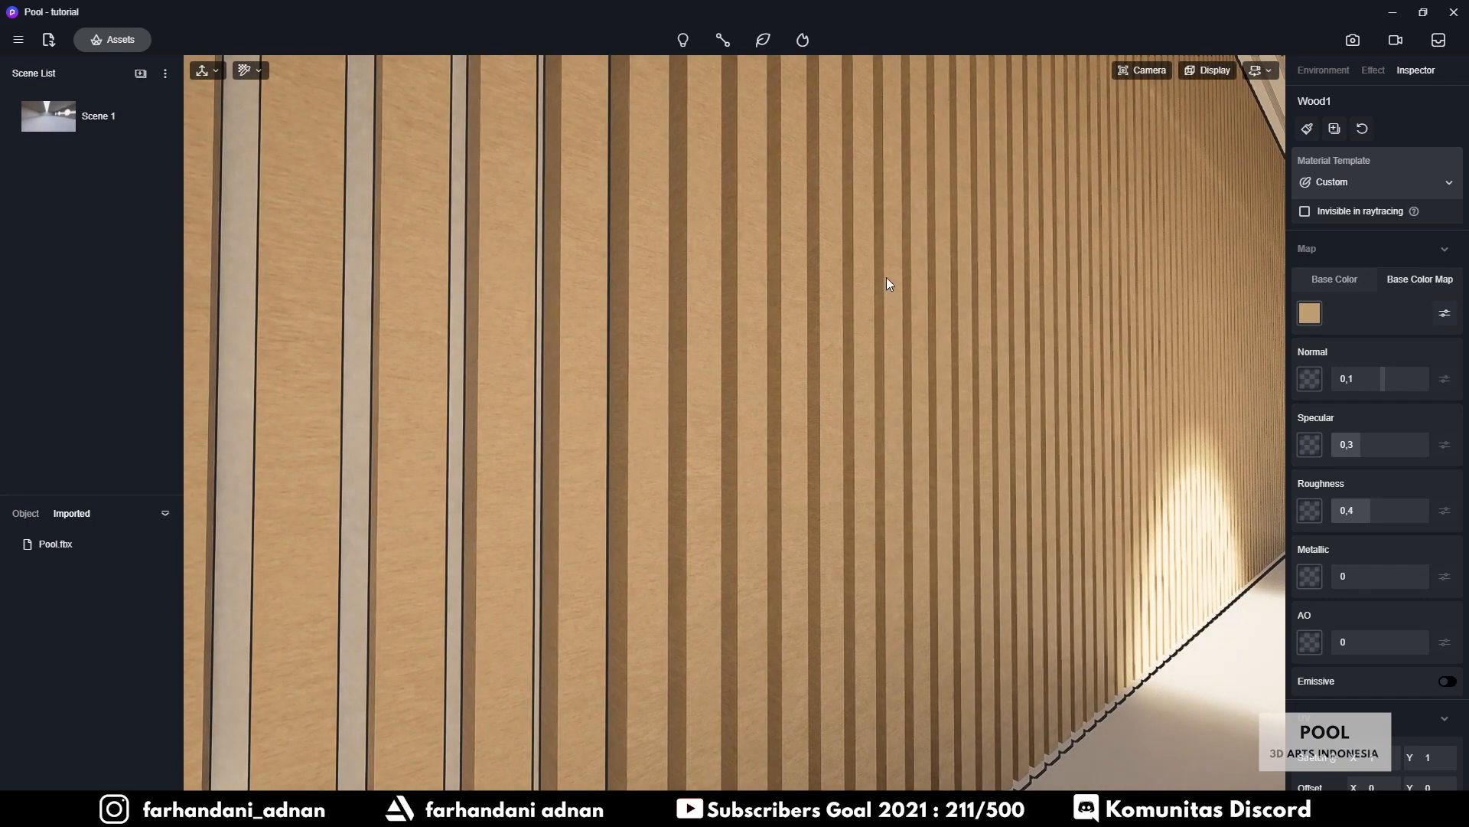
right_drag(686, 297, 650, 320)
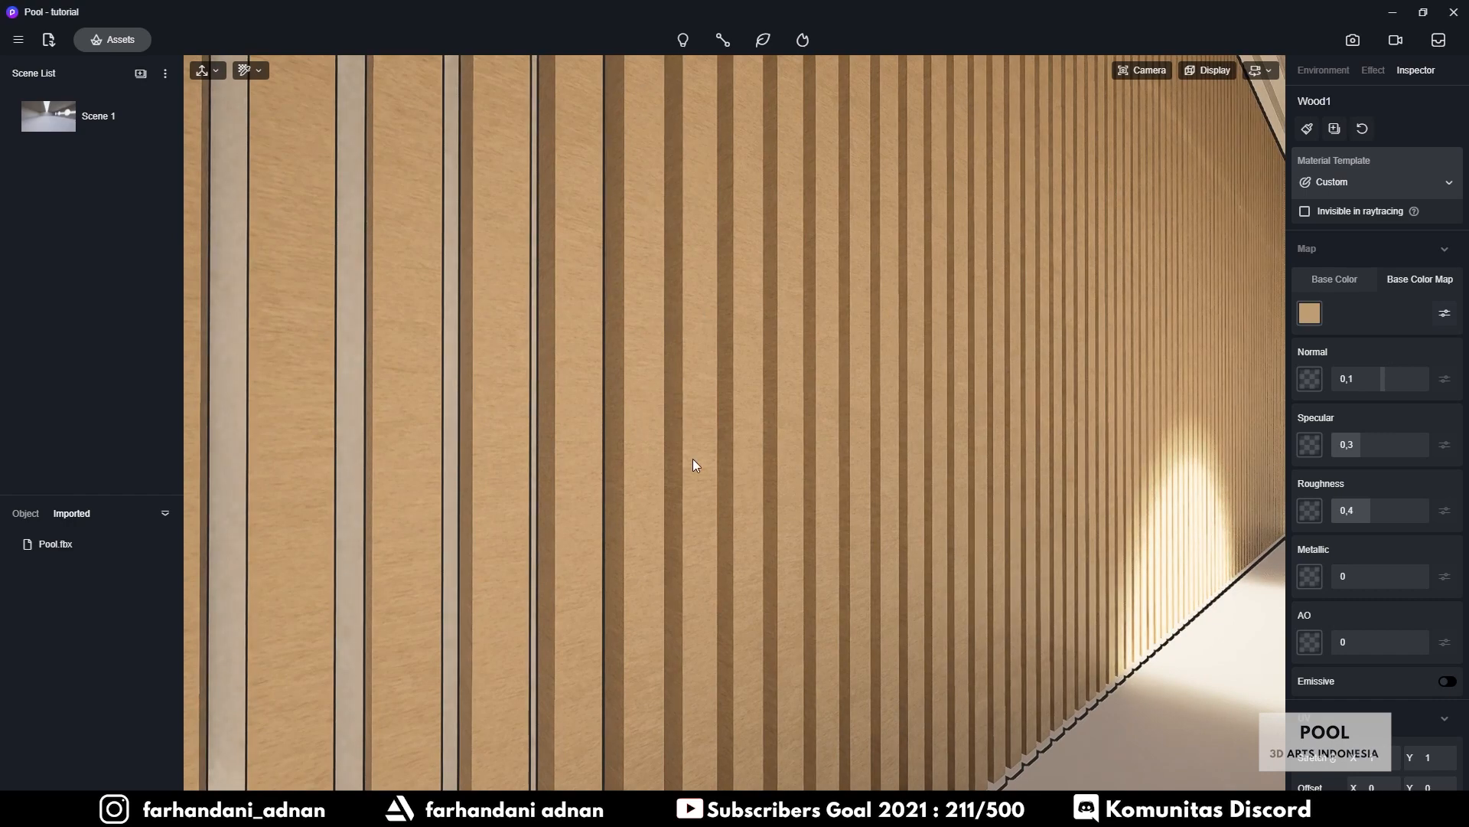
right_drag(721, 379, 765, 416)
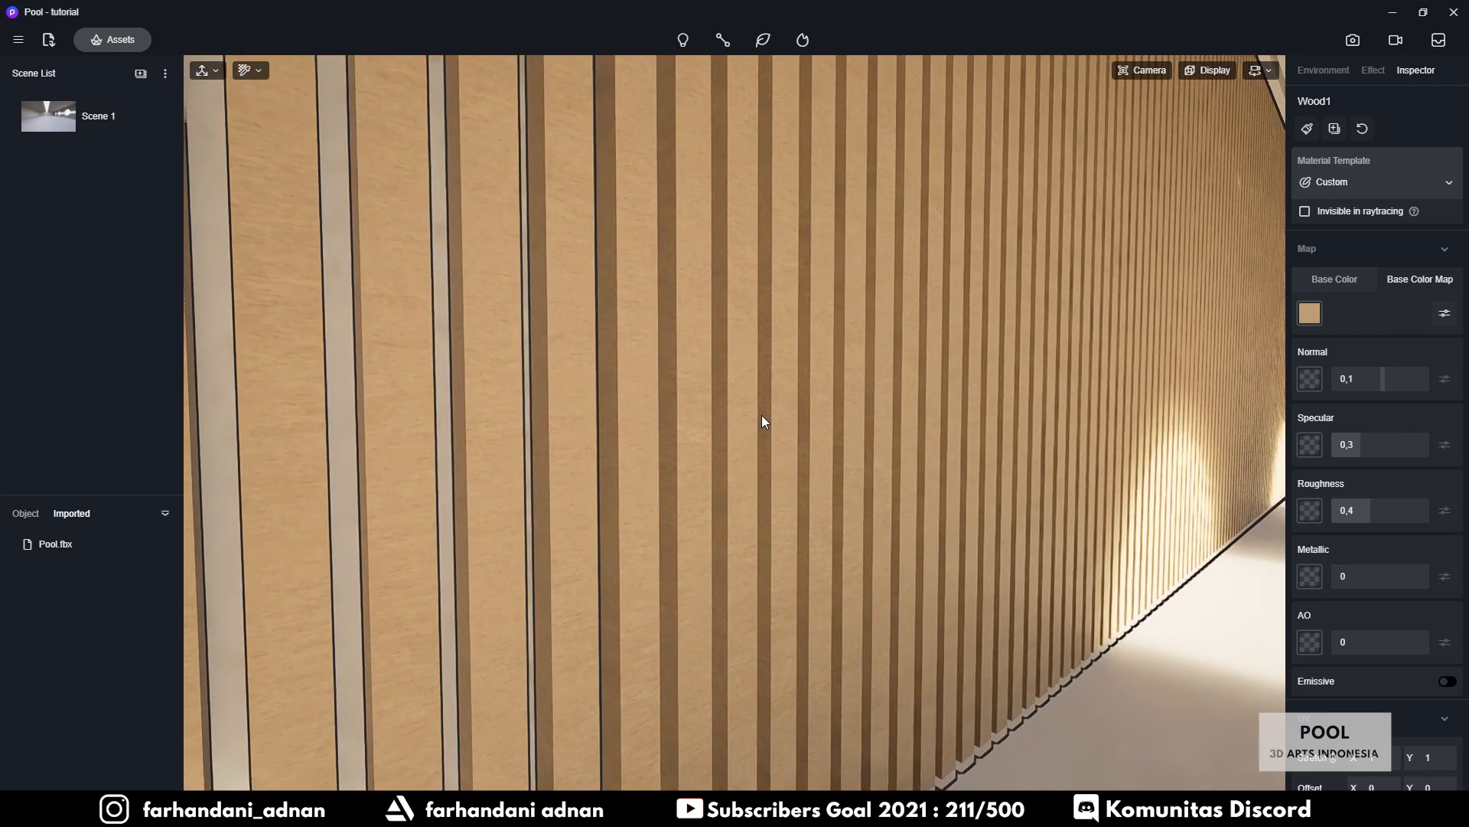
scroll(1388, 440, down, 2)
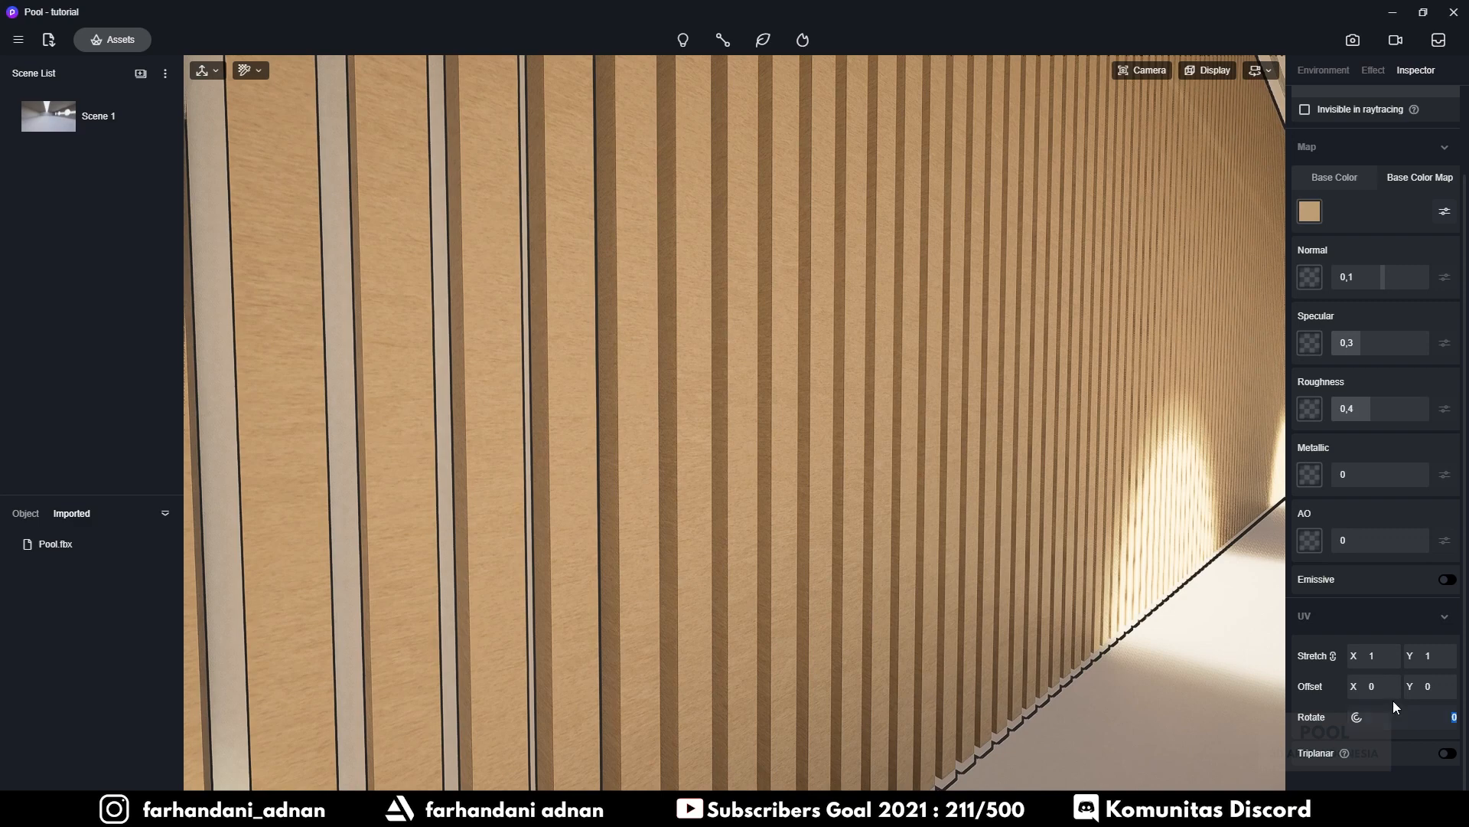
text(90)
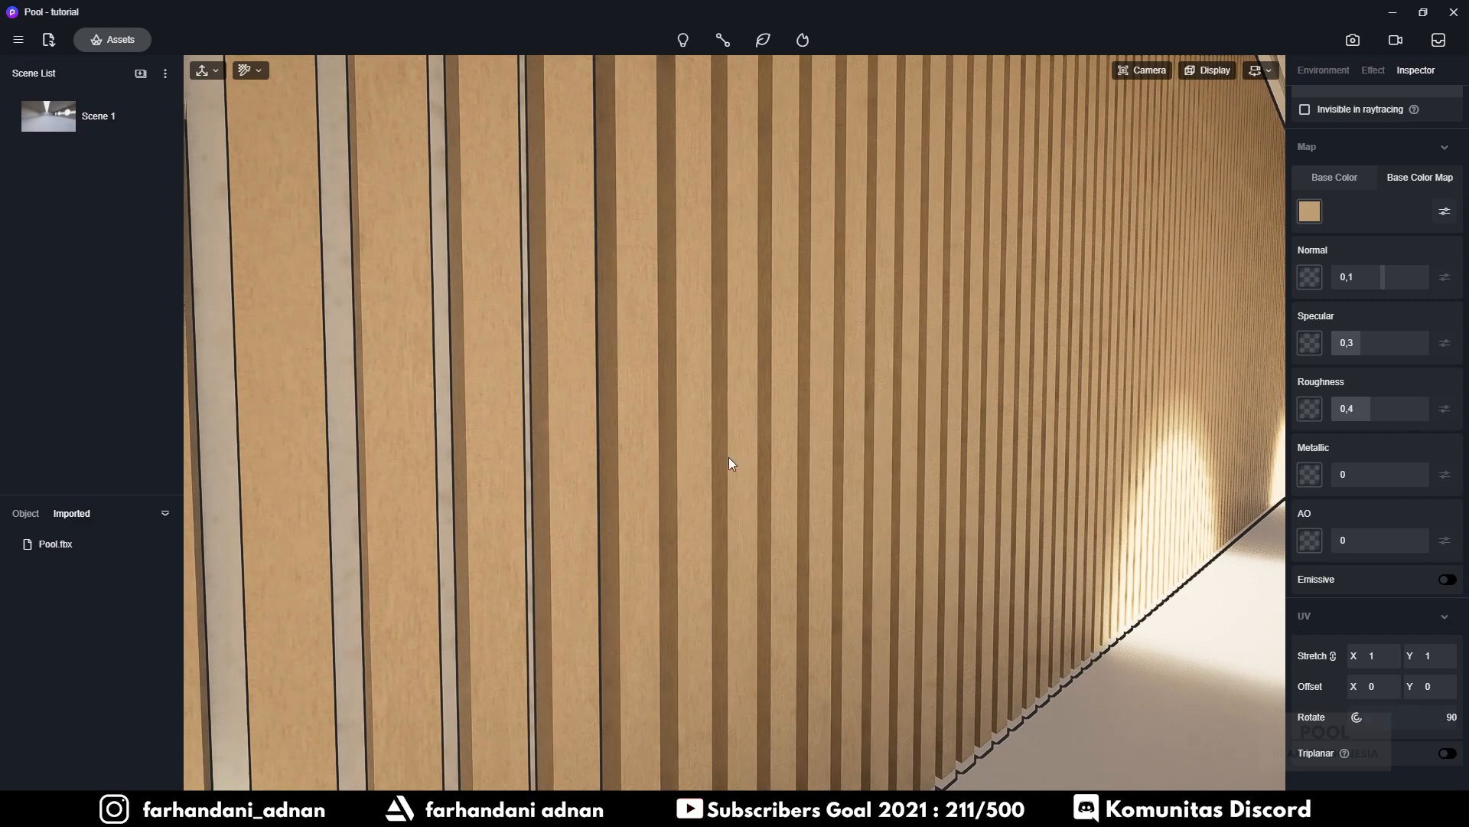
right_drag(696, 401, 699, 366)
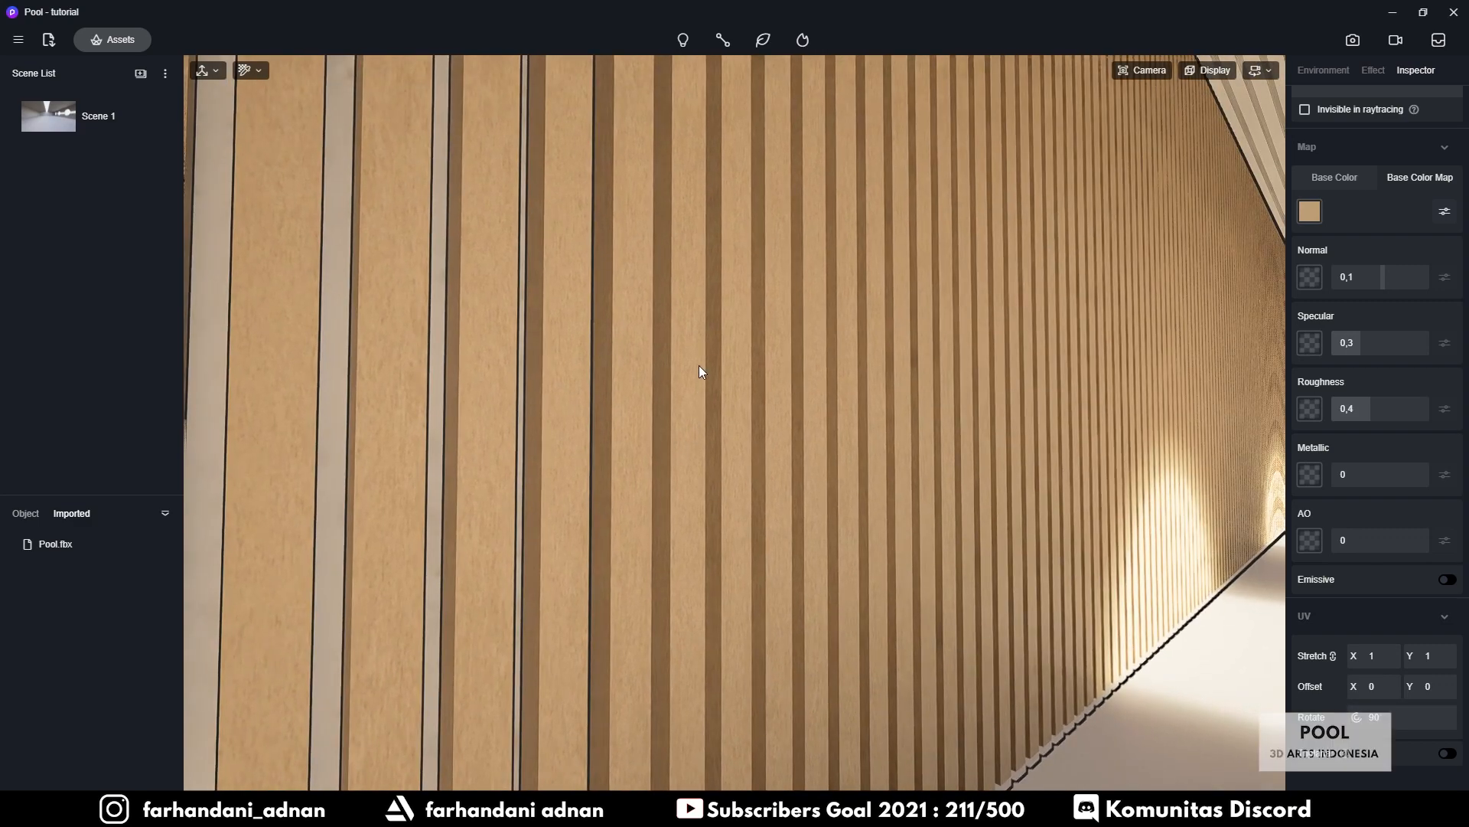
scroll(1393, 337, up, 2)
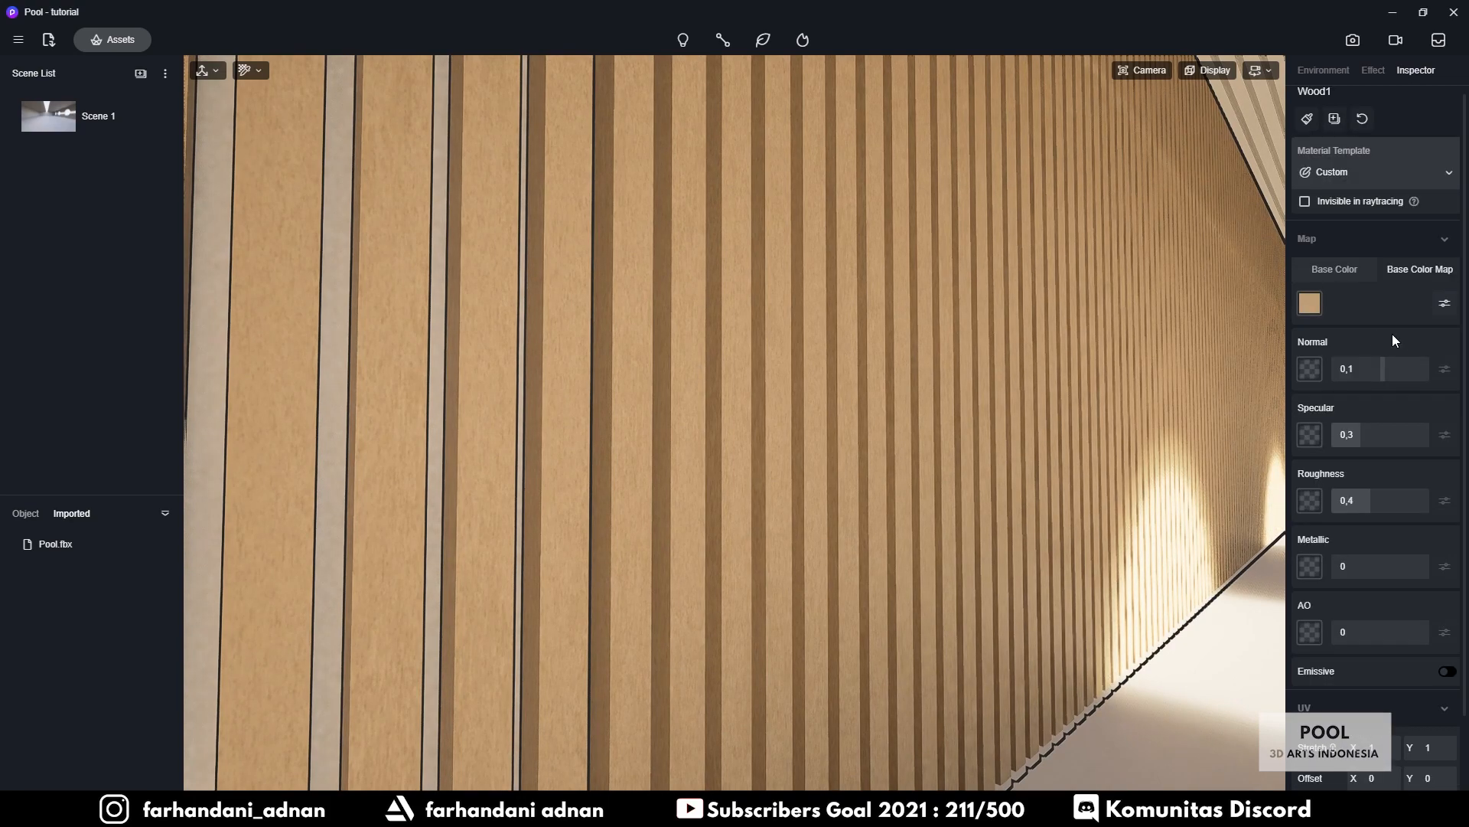
scroll(1314, 369, down, 2)
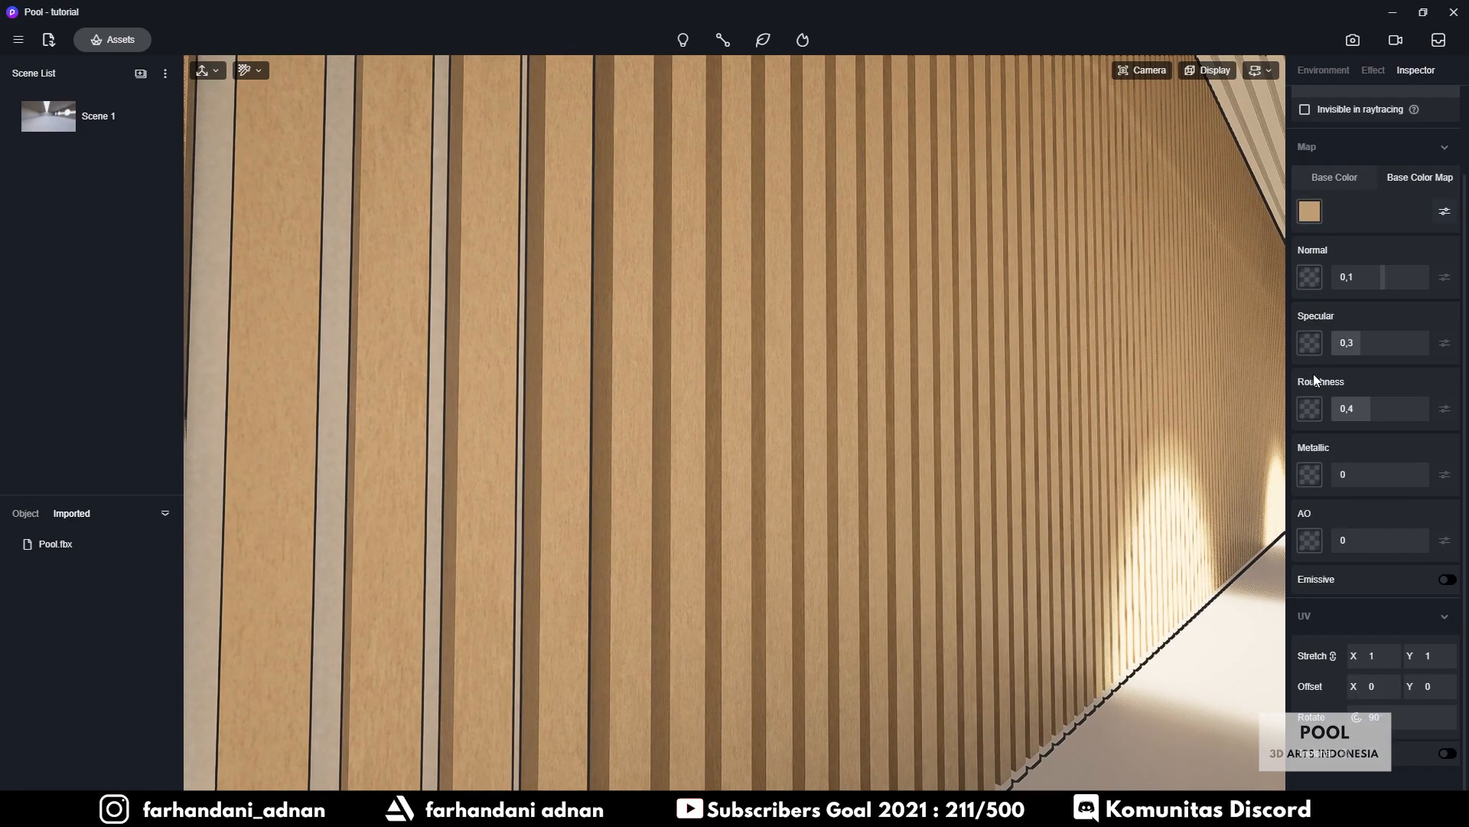
Load Wood021_1K_NormalGL as the wall's normal map at 0,5 and set specular to 0,5
click(1310, 277)
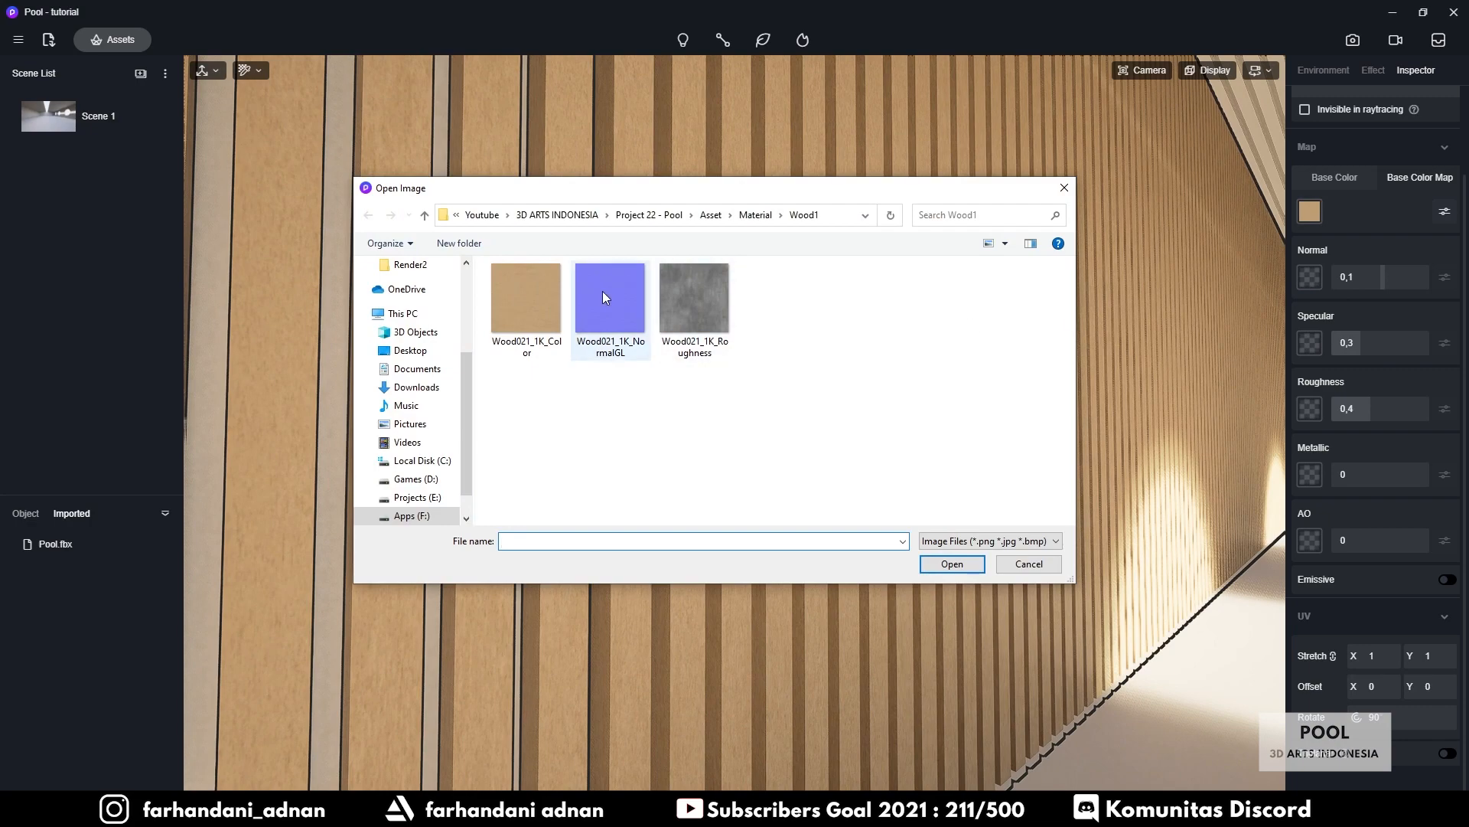
click(601, 295)
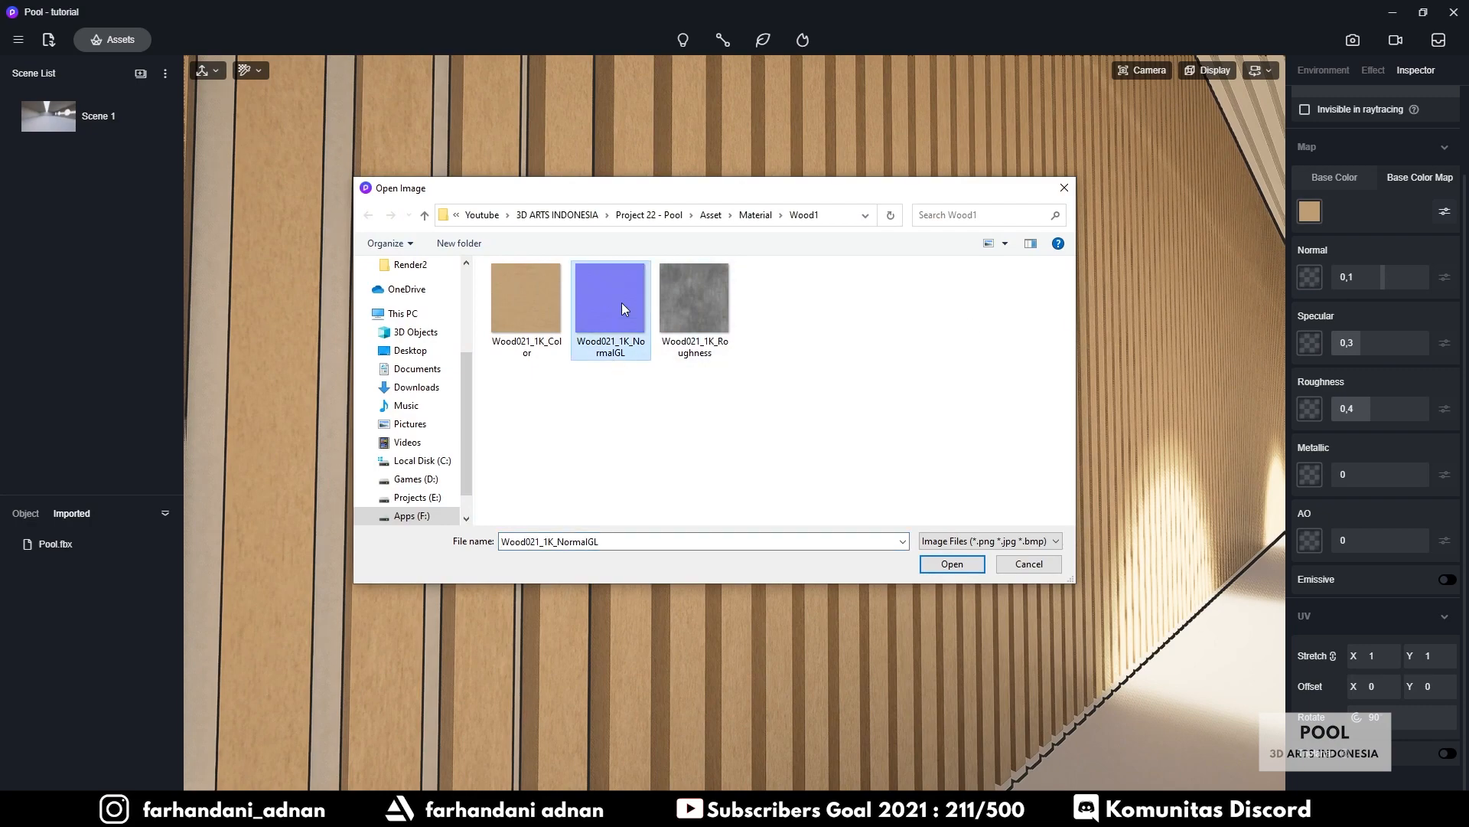
double_click(621, 302)
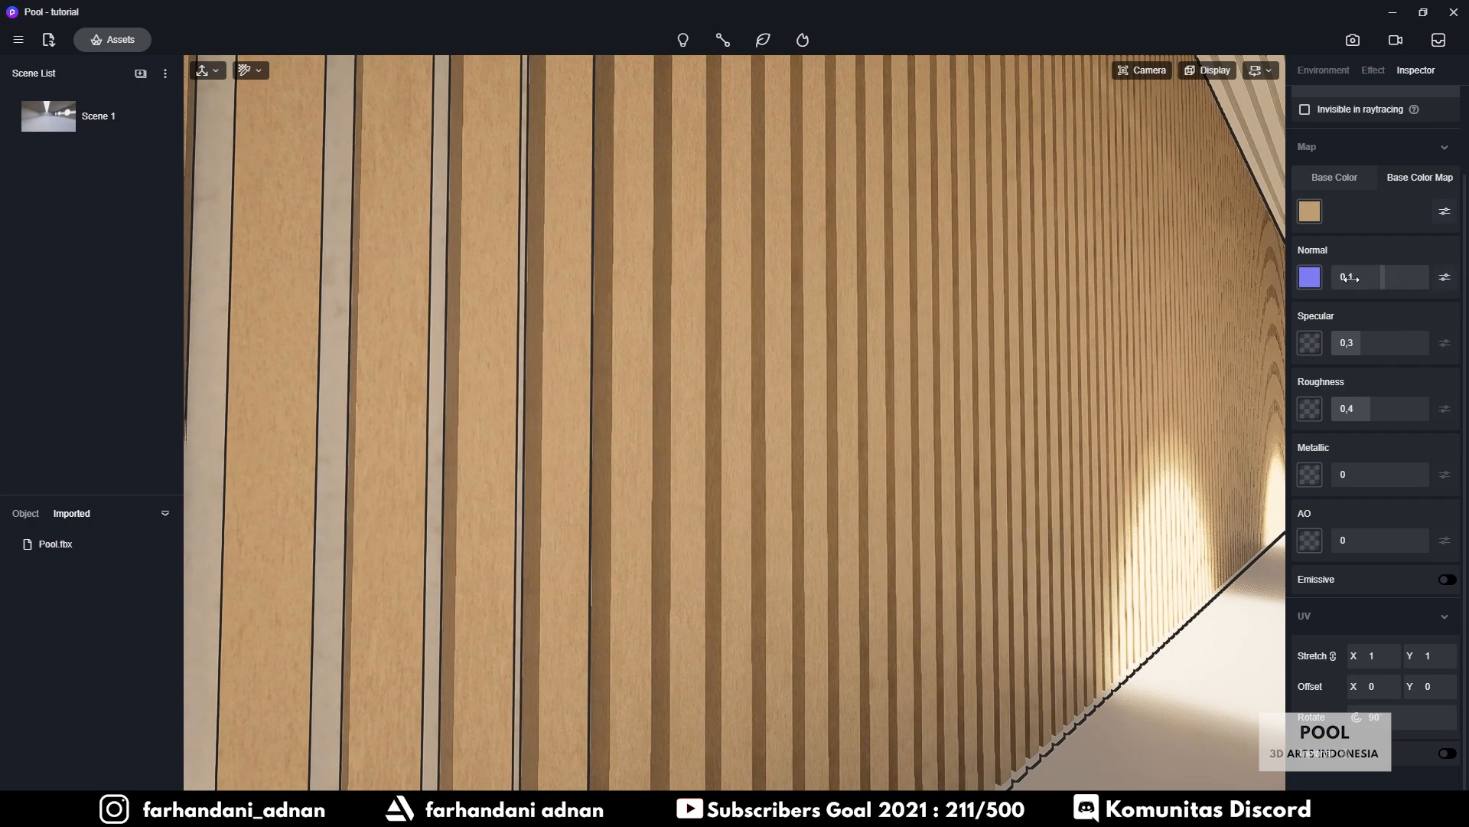
text(0,5)
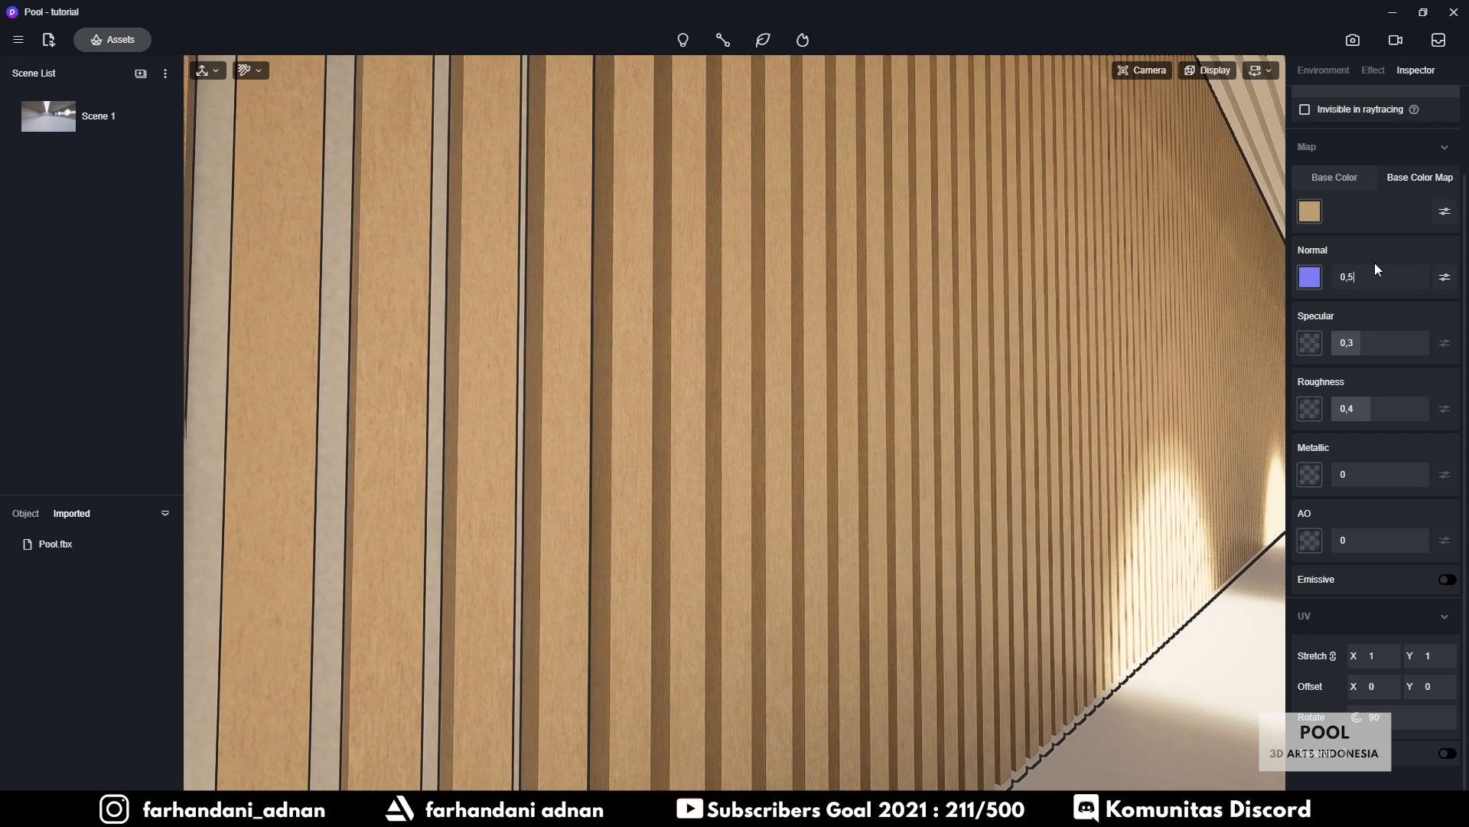
right_drag(752, 349, 723, 355)
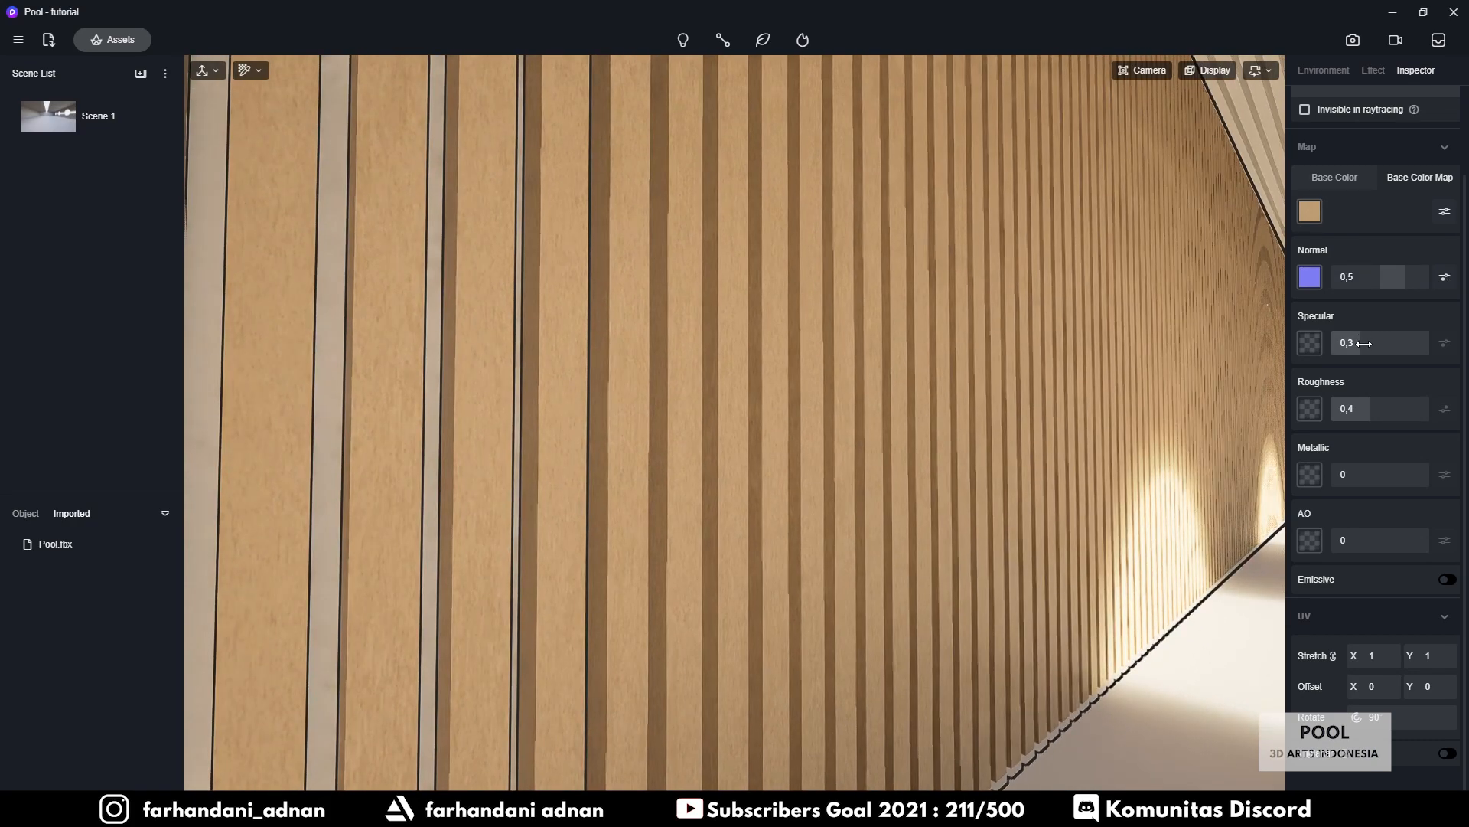
drag(1374, 342, 1390, 342)
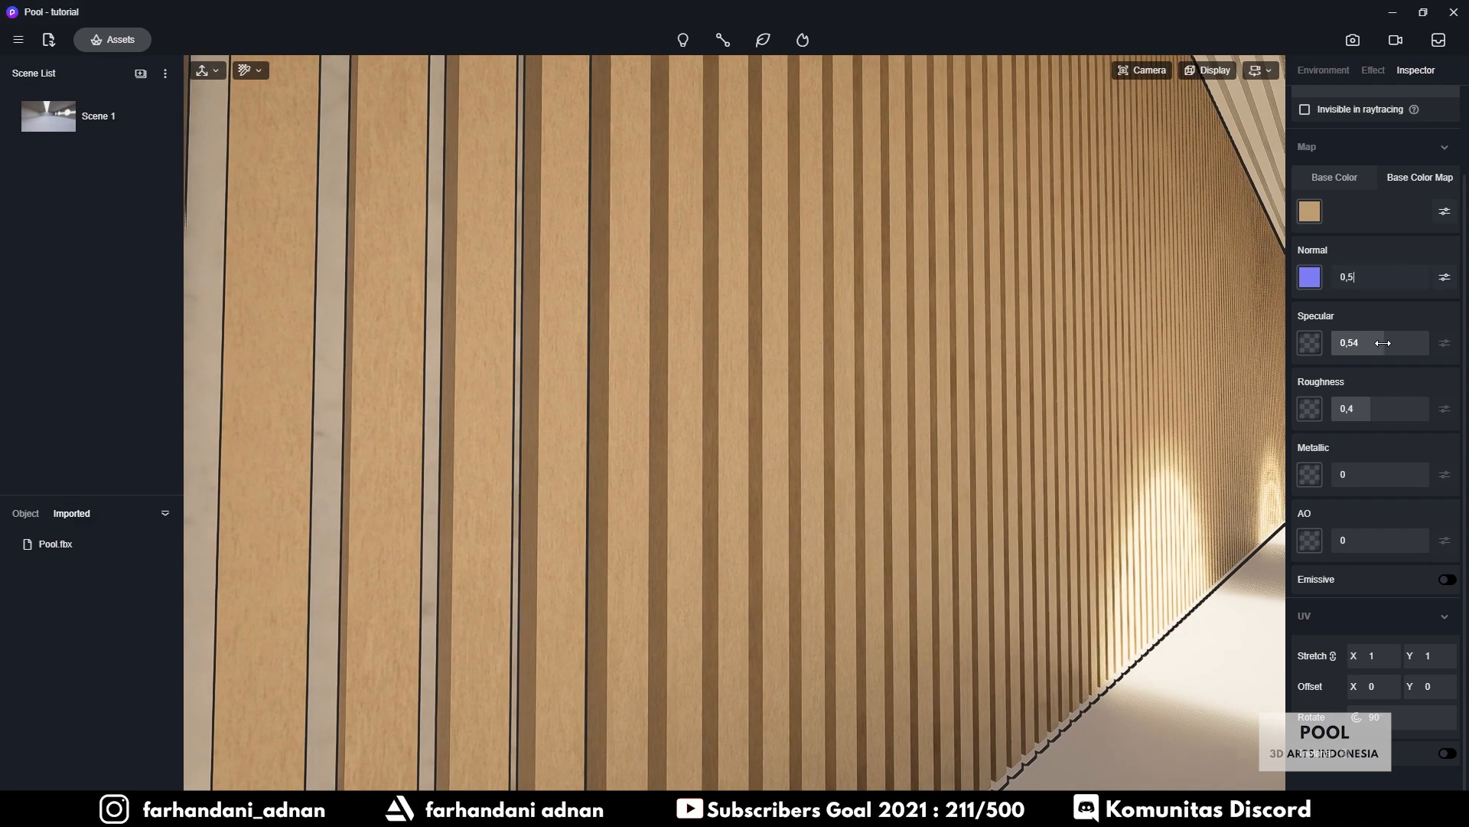
Load Wood021_1K_Roughness as the wall's roughness map and raise its strength to 1
click(1312, 411)
double_click(695, 294)
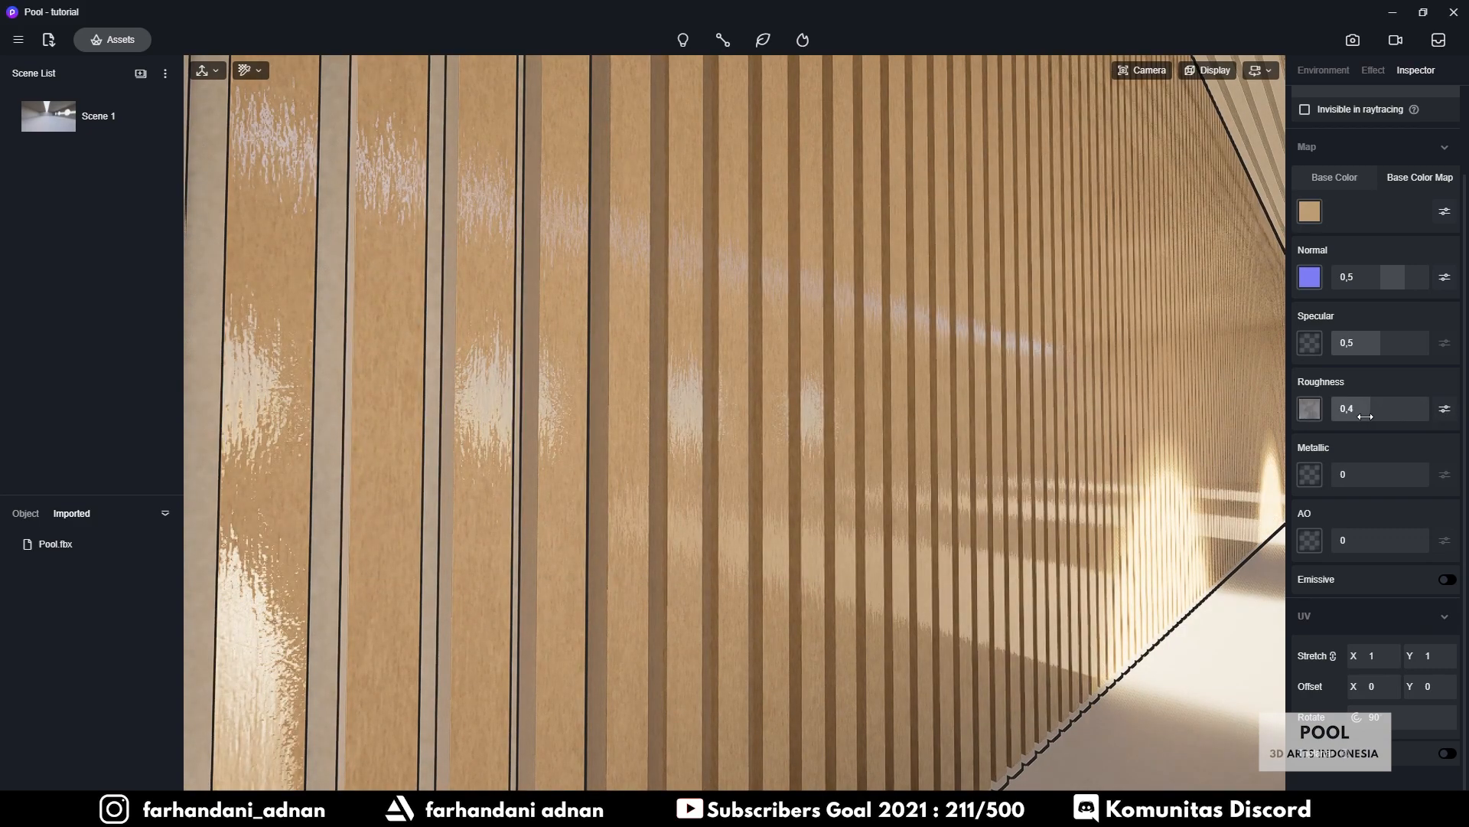
drag(1365, 416, 1442, 413)
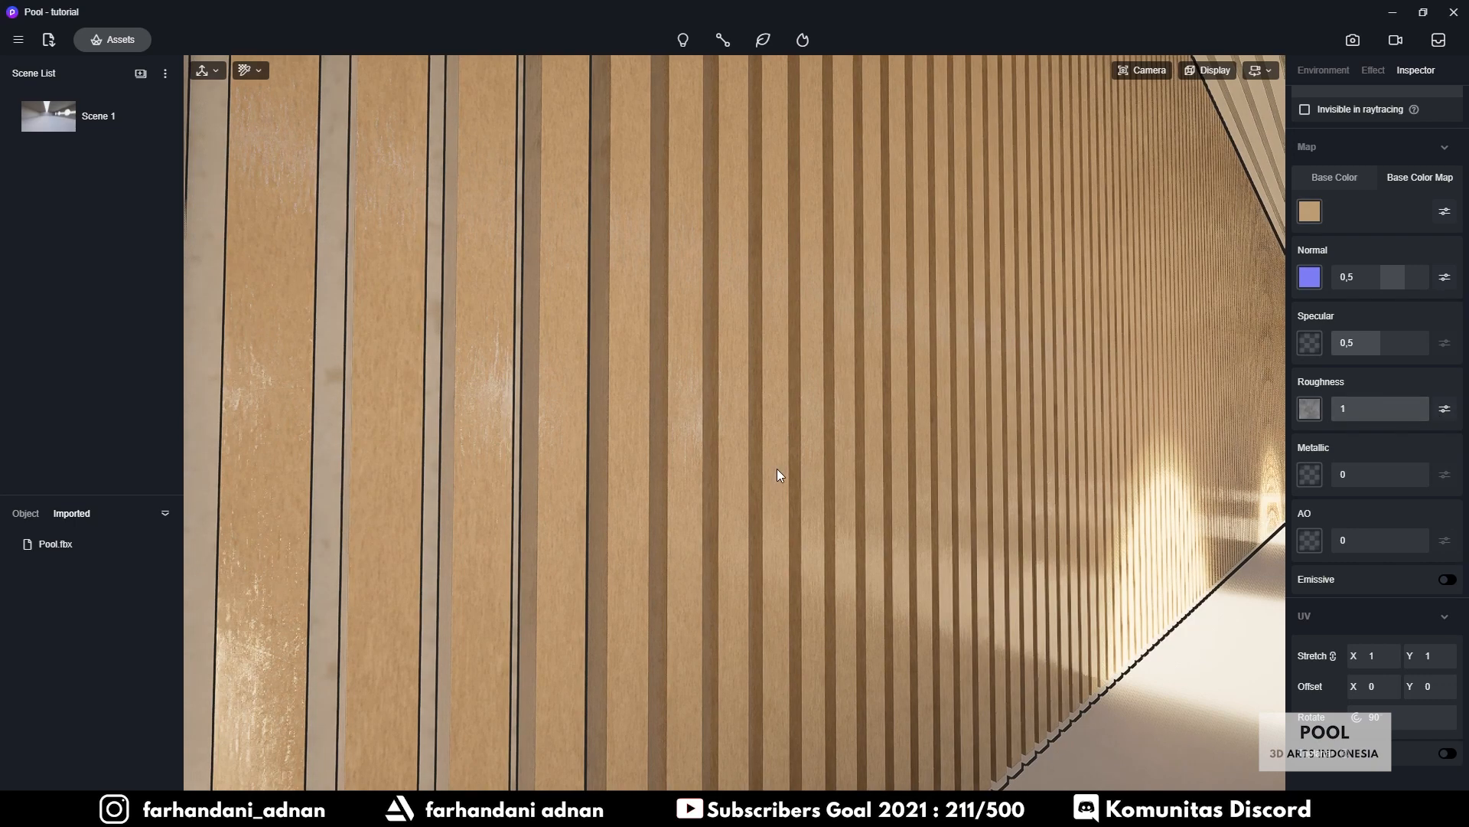
right_drag(777, 469, 838, 486)
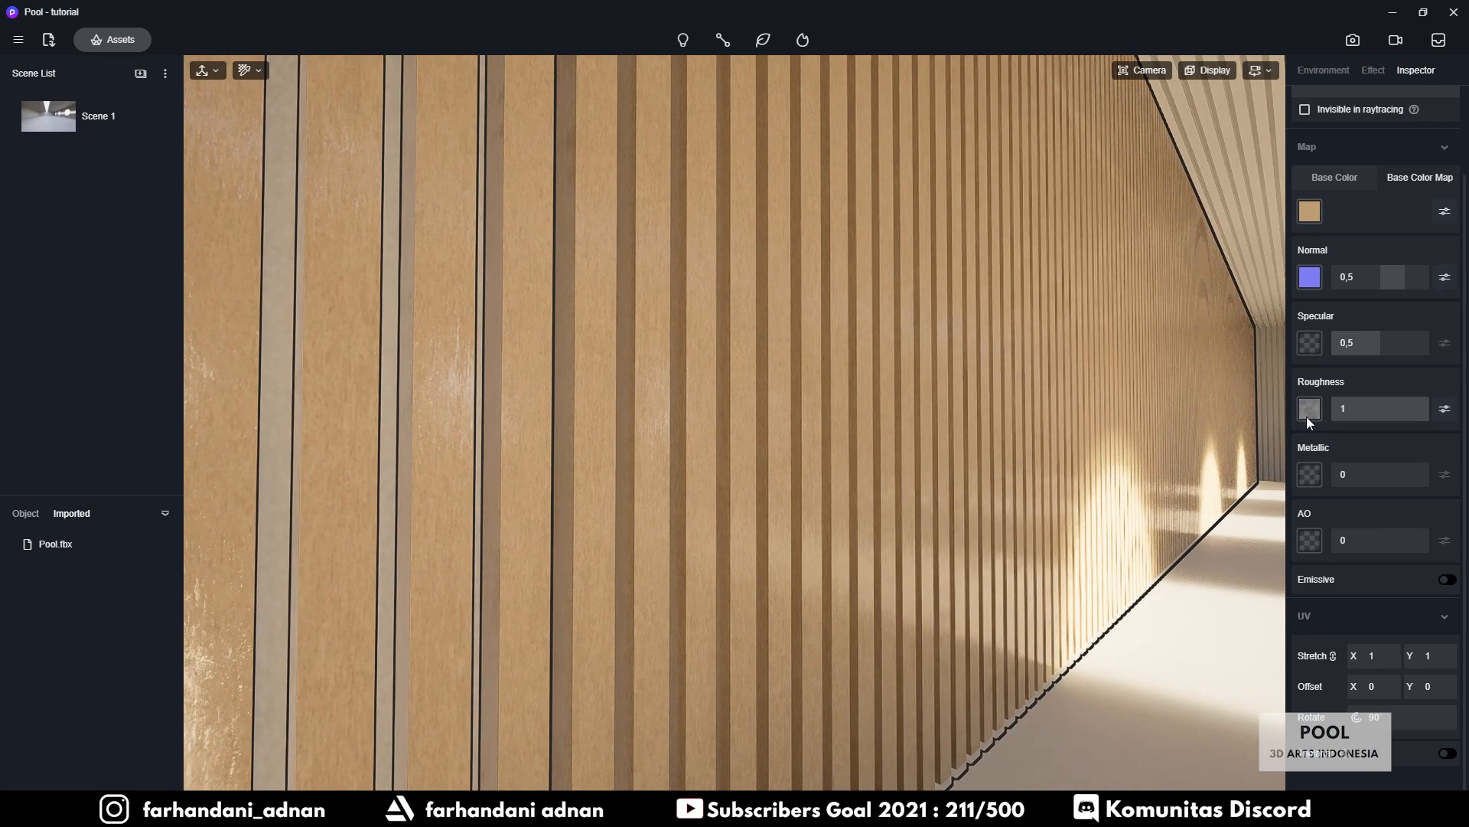
Invert Wood1's roughness map and lower its roughness to 0,44
click(1444, 410)
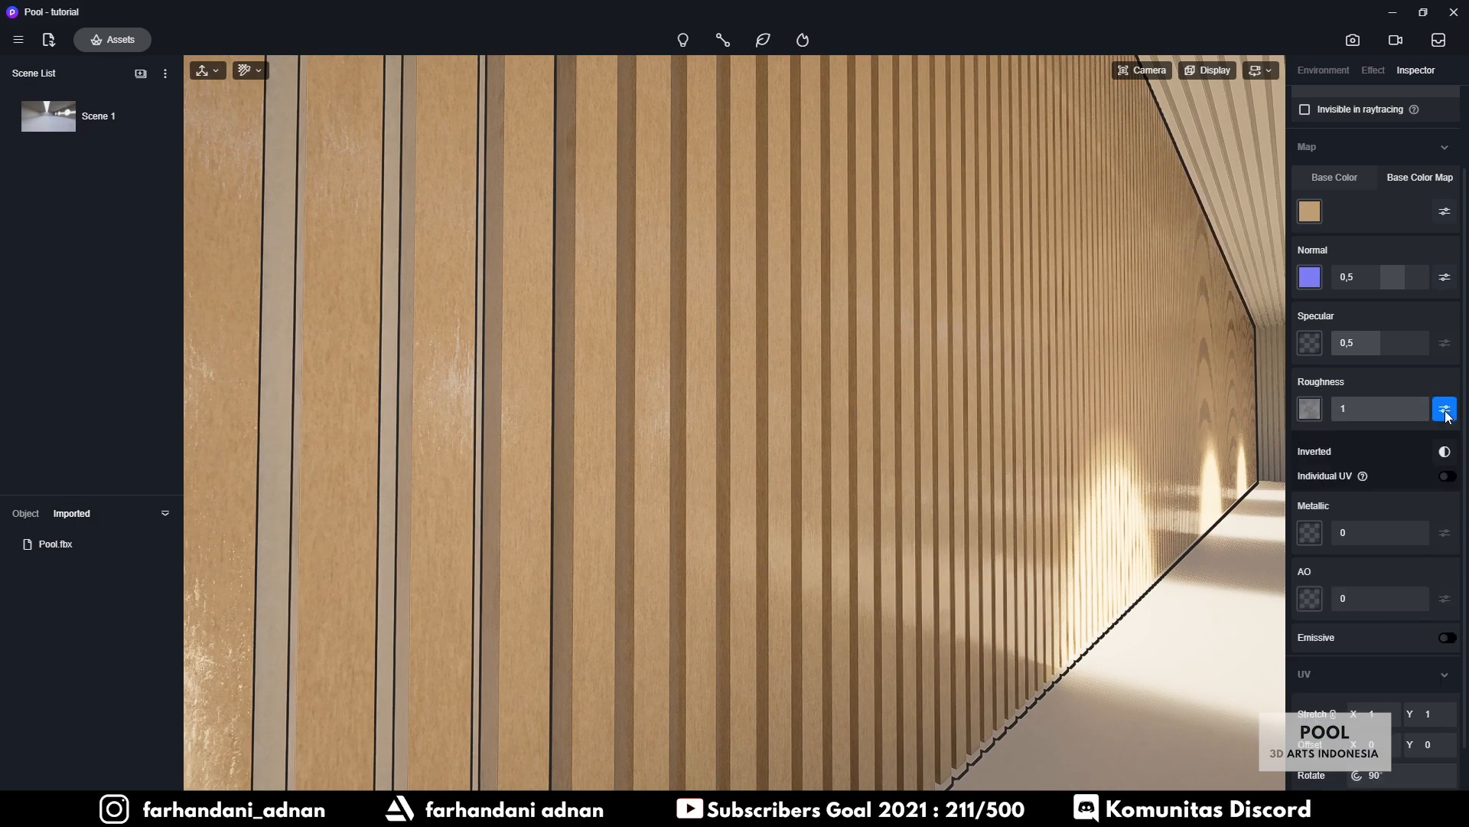
click(1444, 452)
scroll(902, 408, up, 5)
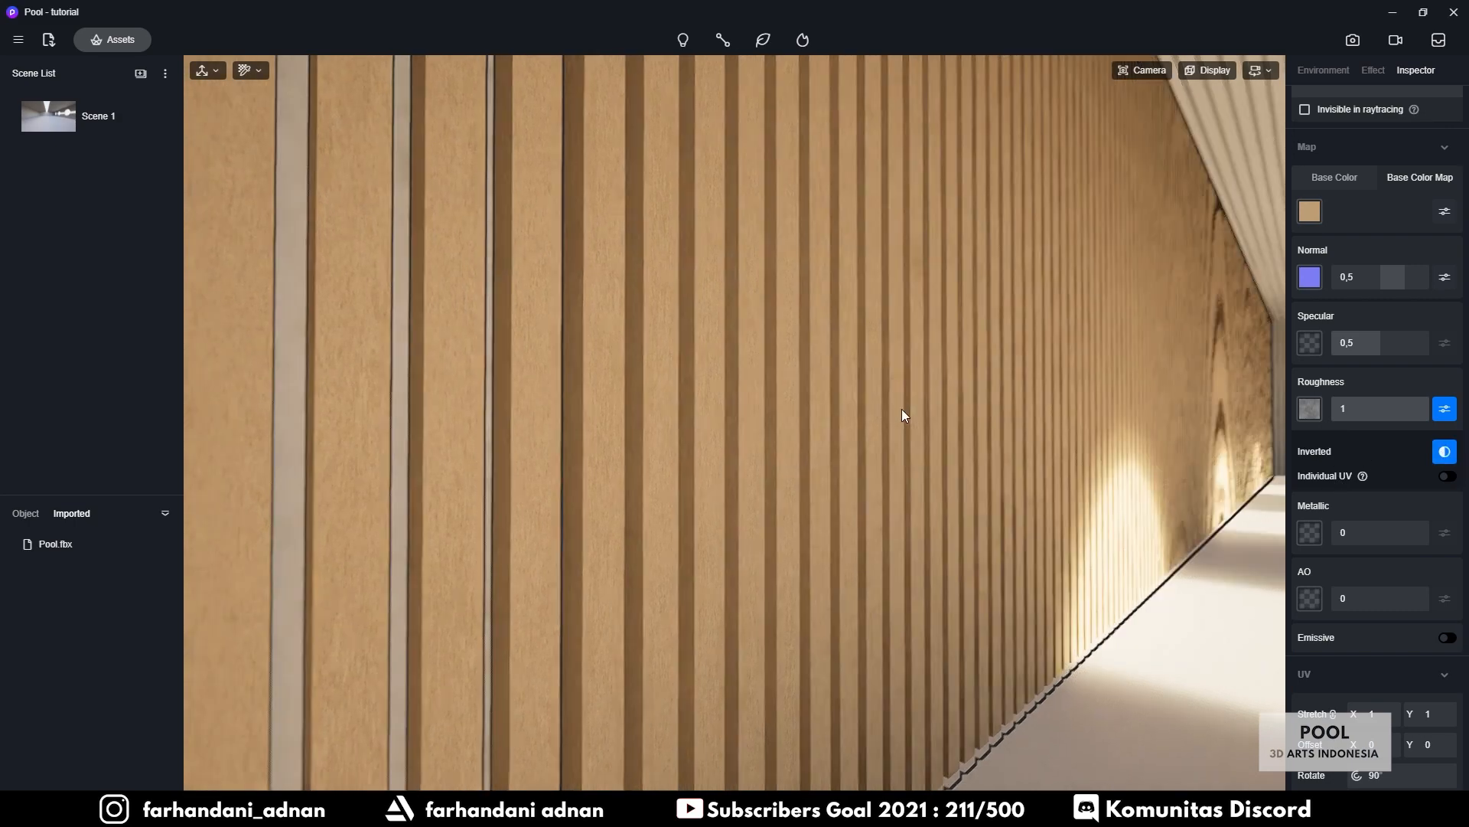
mouse_move(1424, 407)
mouse_down()
mouse_move(1349, 409)
mouse_move(1369, 407)
mouse_up()
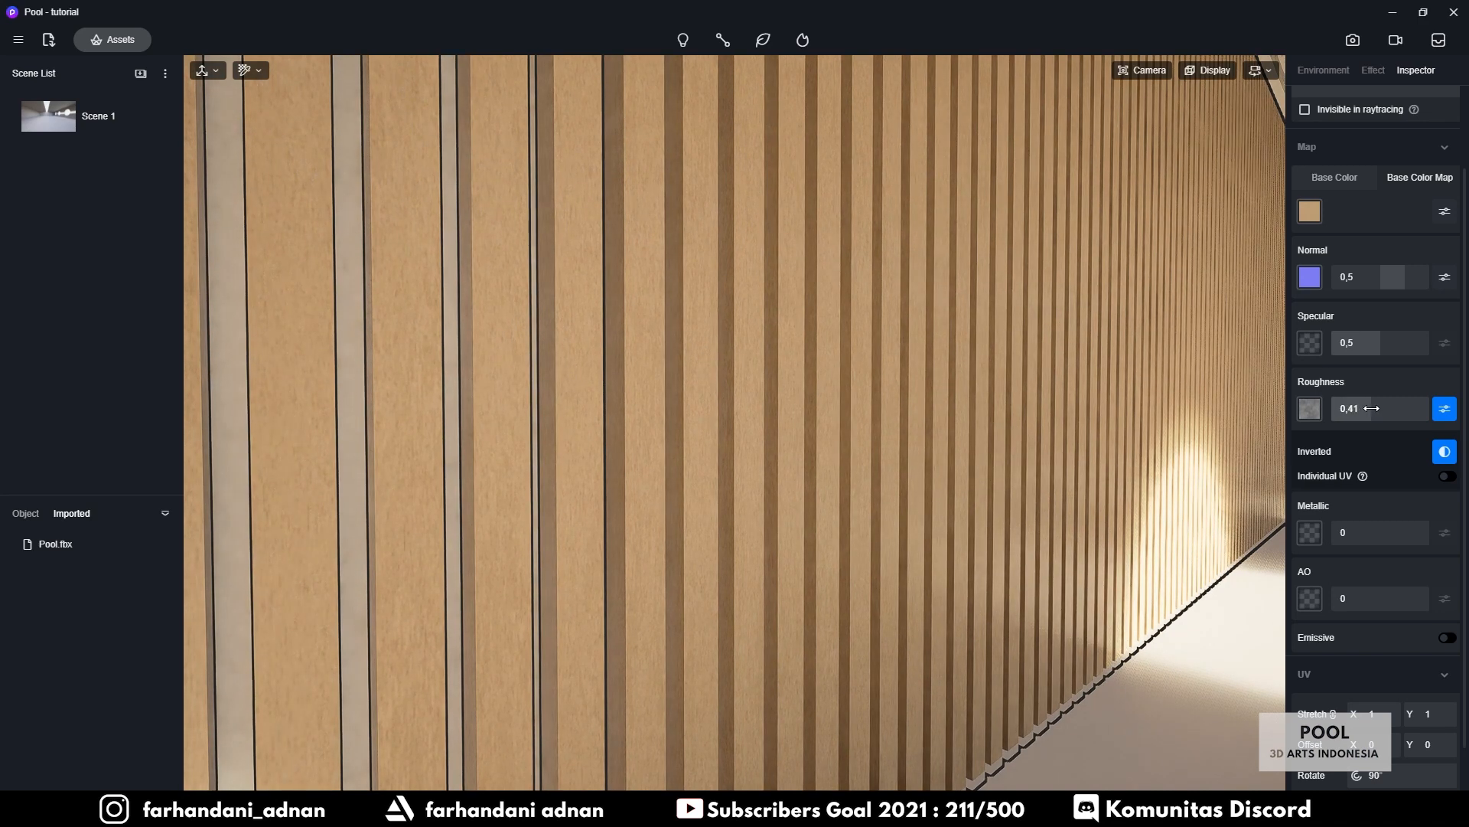
Fly the camera through the room toward the skylight and round-windowed wall
right_drag(979, 367, 1178, 398)
key(w)
key(a)
key(w)
right_drag(854, 408, 1174, 410)
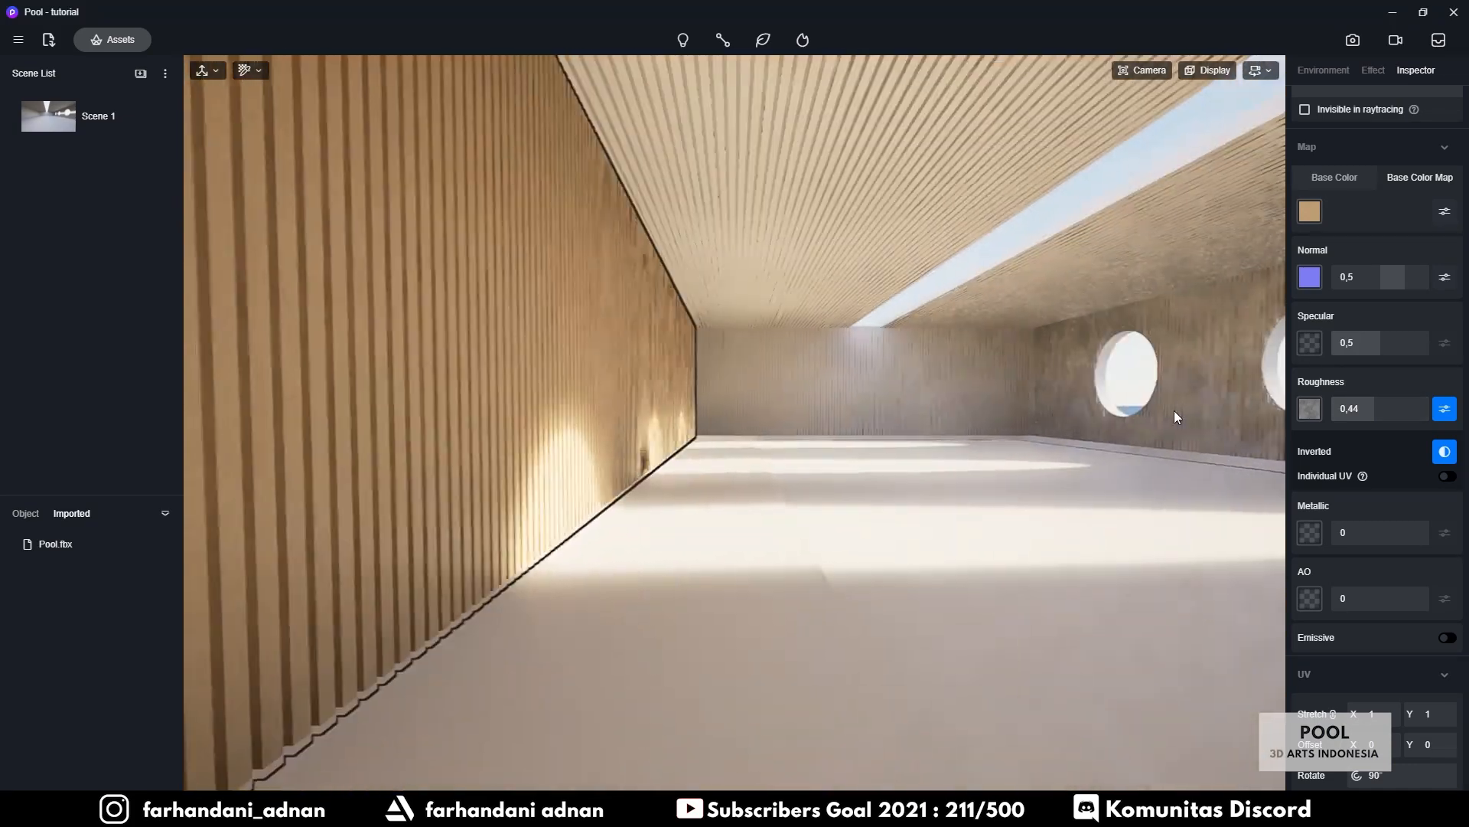
key(d)
right_drag(869, 414, 1096, 442)
key(d)
drag(1096, 442, 1137, 414)
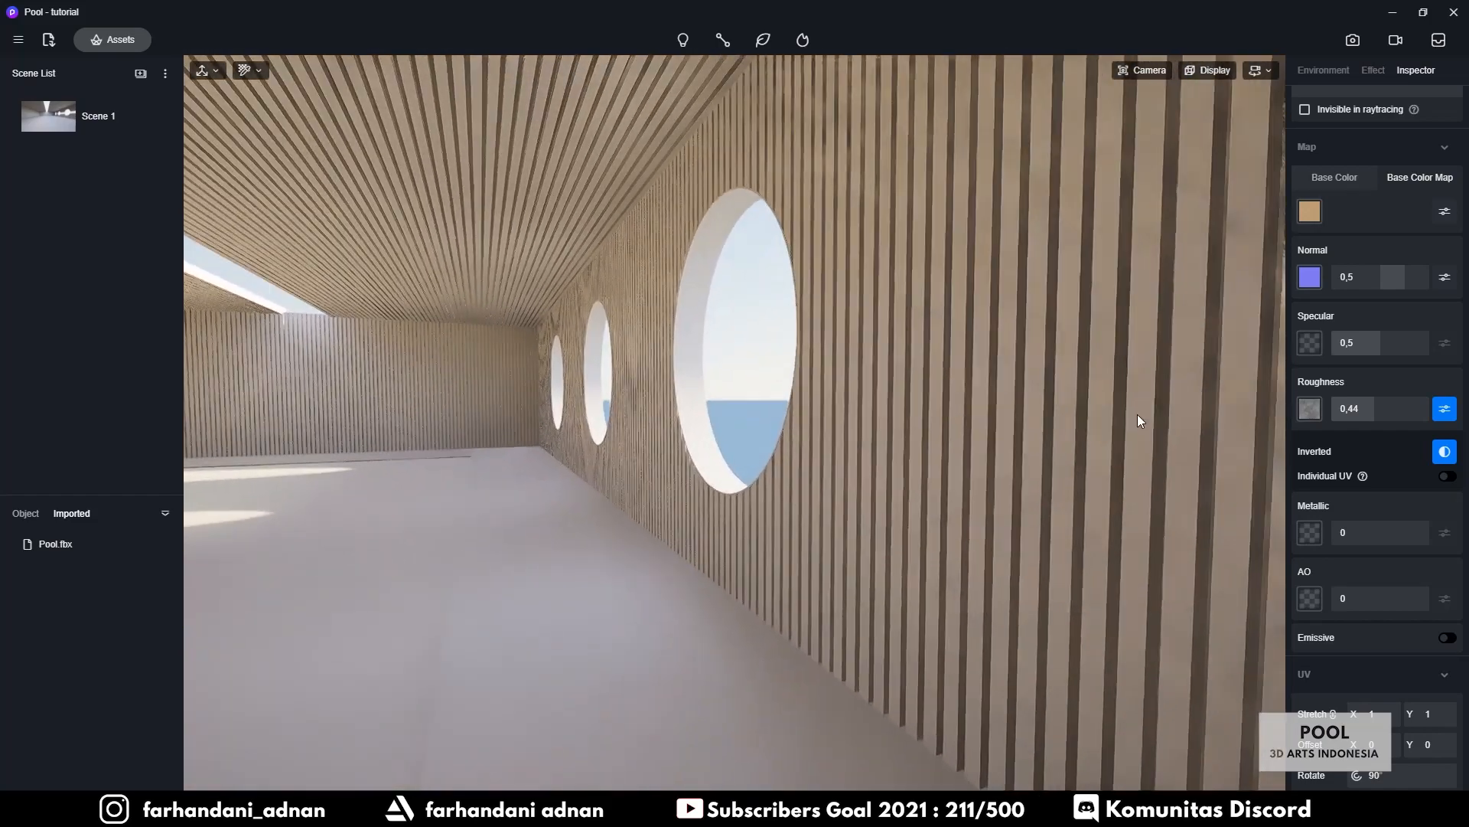
Give the windowed wall Wood021_1K_Color as base colour and the NormalGL normal map
right_drag(1137, 414, 1126, 360)
key(d)
key(w)
click(1046, 456)
click(1341, 222)
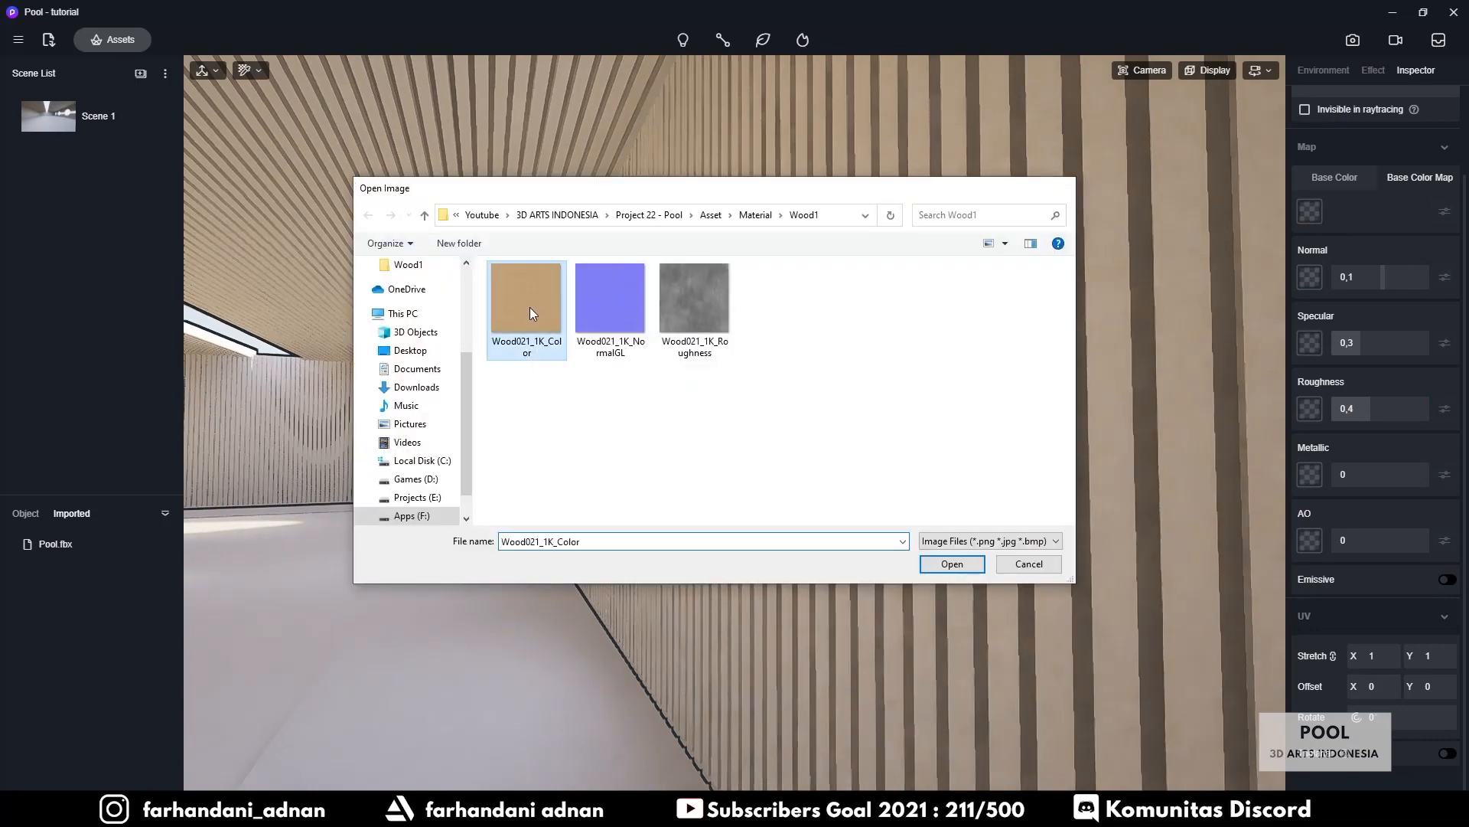
double_click(528, 302)
click(1301, 285)
double_click(600, 311)
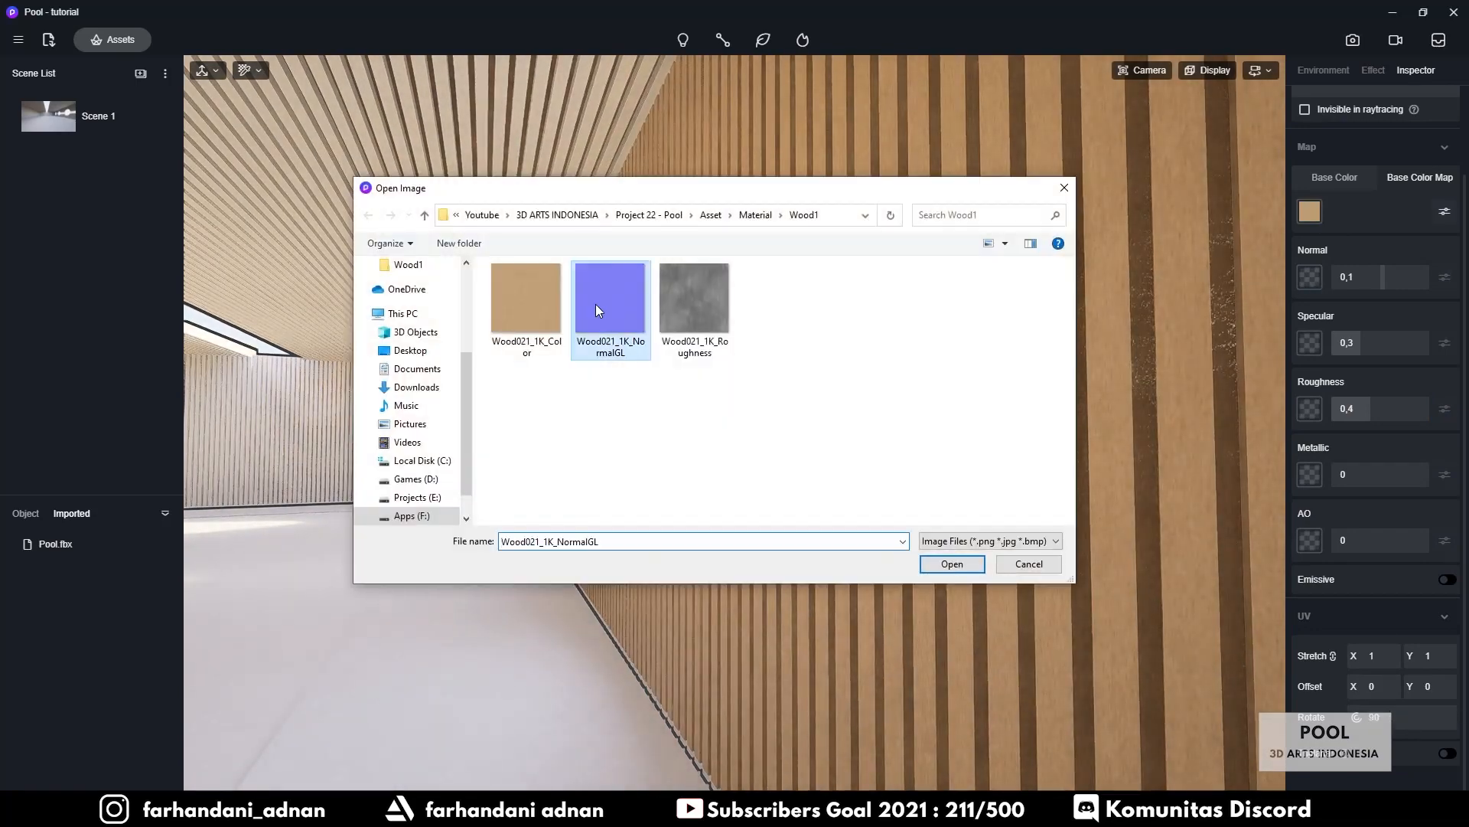
Set the windowed wall's normal and specular to 0,5 and add an inverted roughness map
click(1348, 278)
text(0,5)
click(1348, 343)
text(0,5)
click(1310, 408)
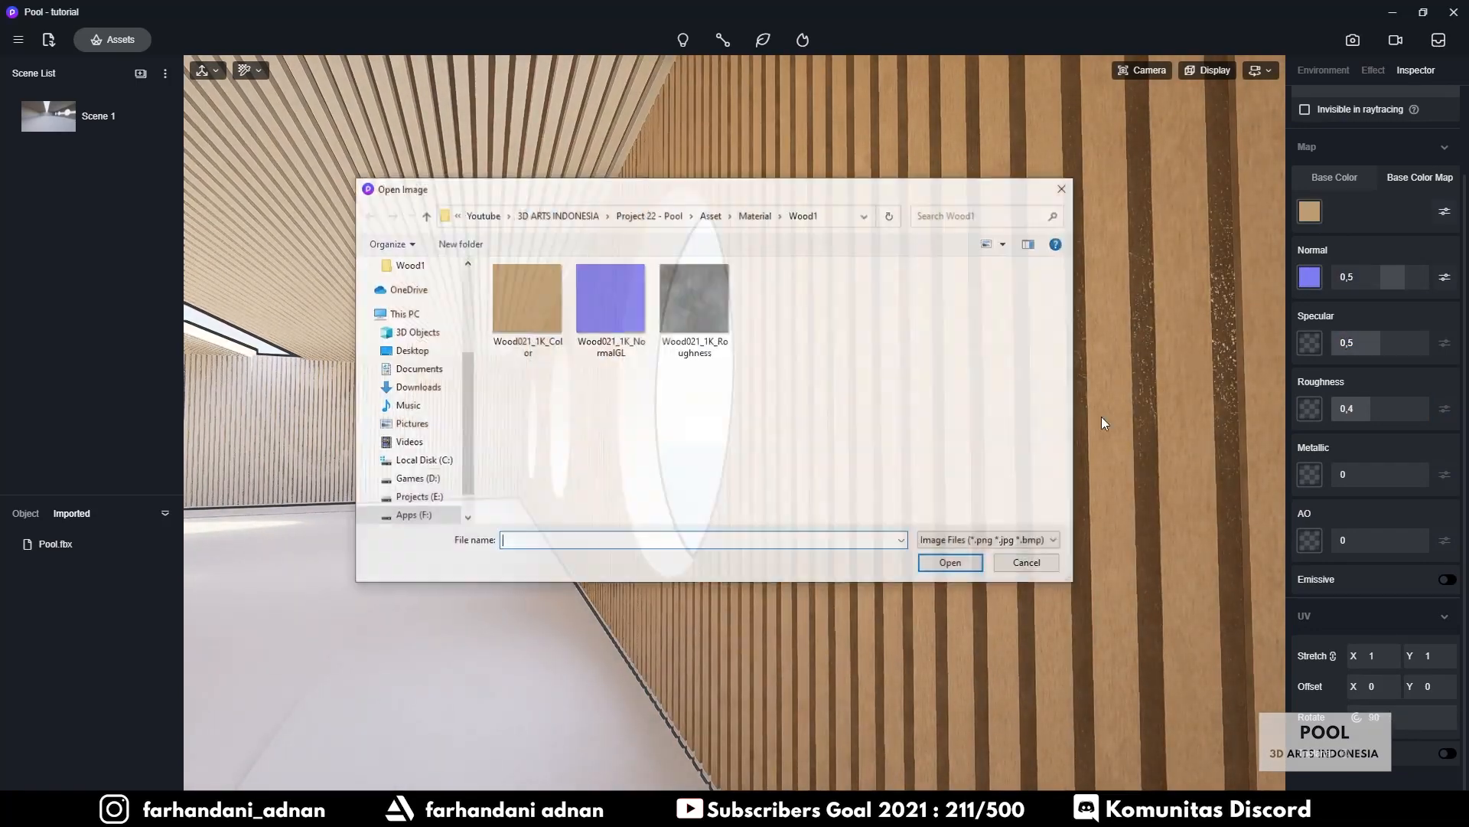
double_click(685, 303)
click(1444, 408)
click(1444, 451)
click(1387, 411)
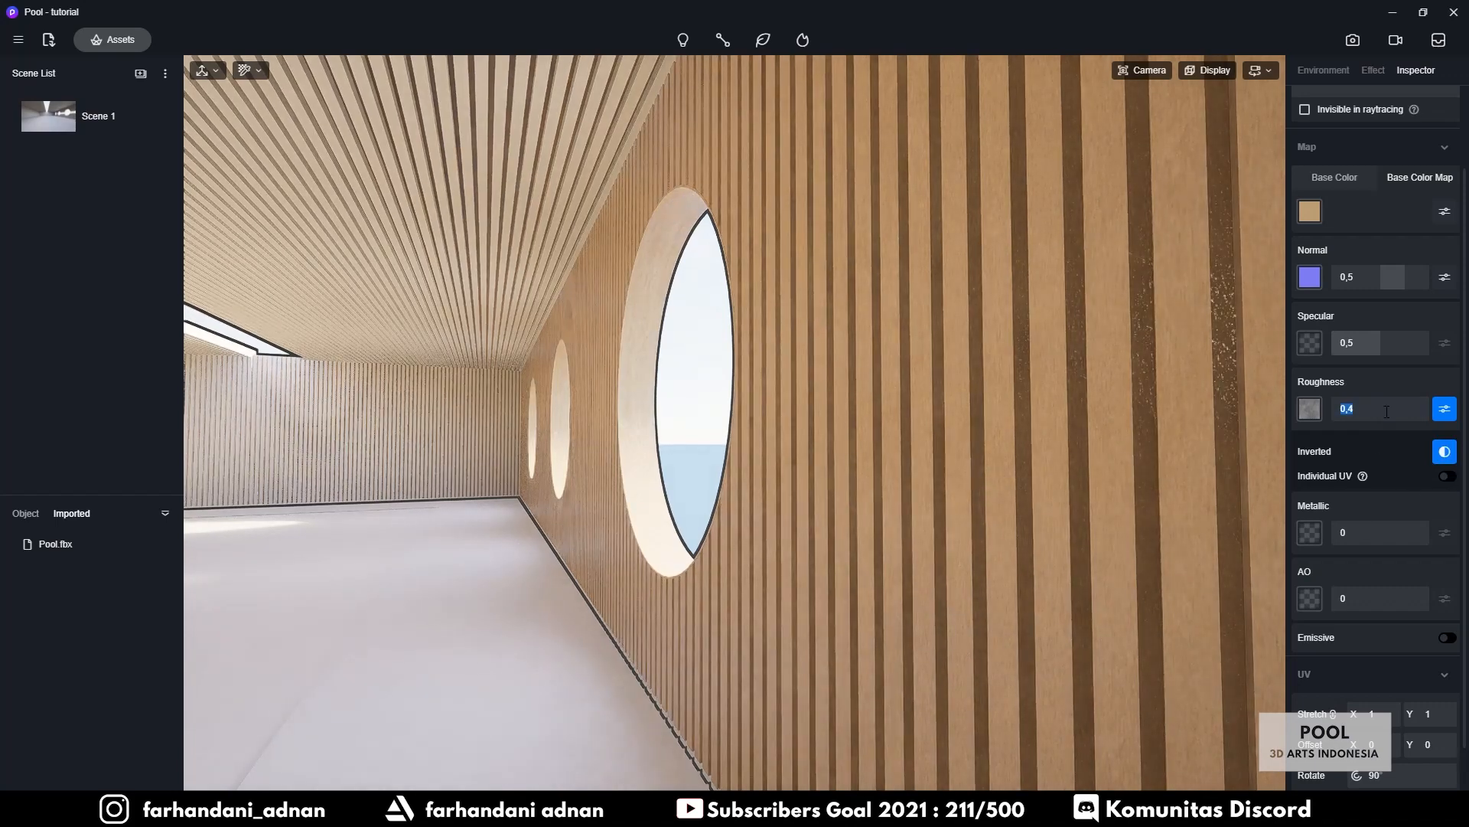
text(4)
Change the left slatted wall's roughness value, replacing its last digit with 8
right_drag(345, 417, 540, 463)
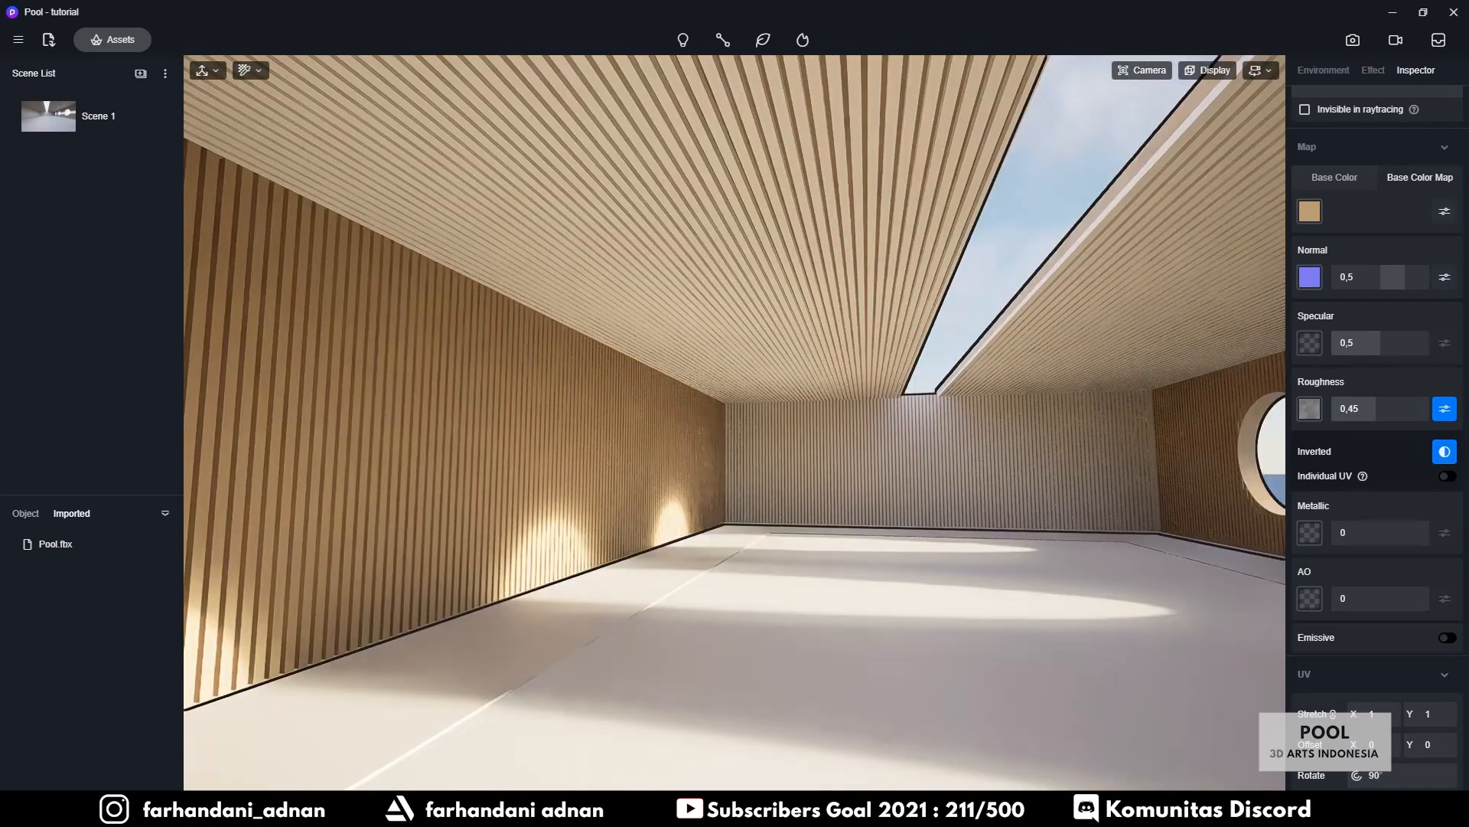
click(540, 459)
click(1363, 407)
key(BackSpace)
text(8)
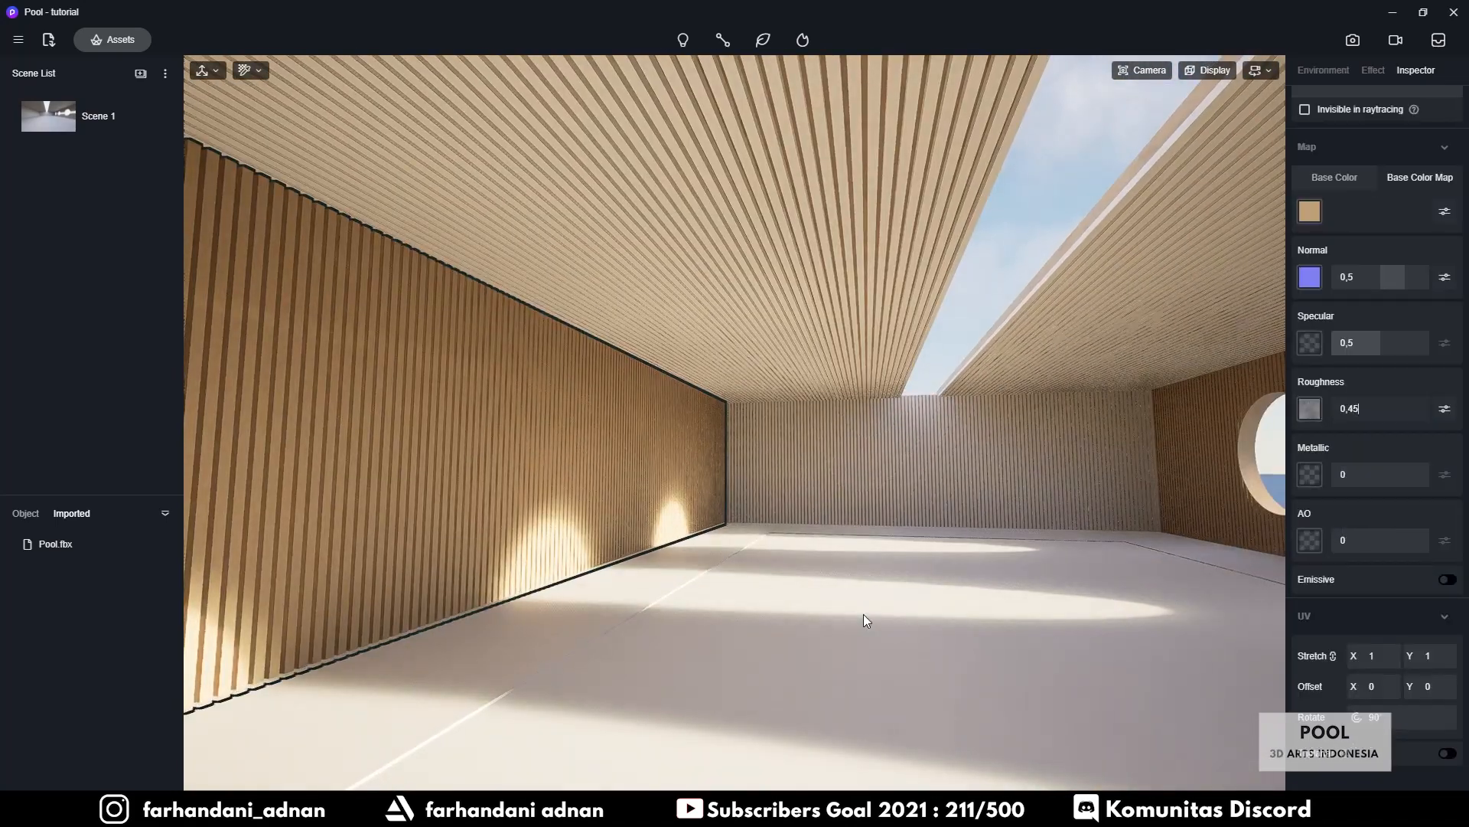
Give the ceiling Wood021_1K_Color as base colour and rotate its texture 90°
right_drag(863, 614, 850, 363)
key(i)
click(748, 292)
right_drag(689, 566, 601, 222)
click(1309, 212)
double_click(521, 322)
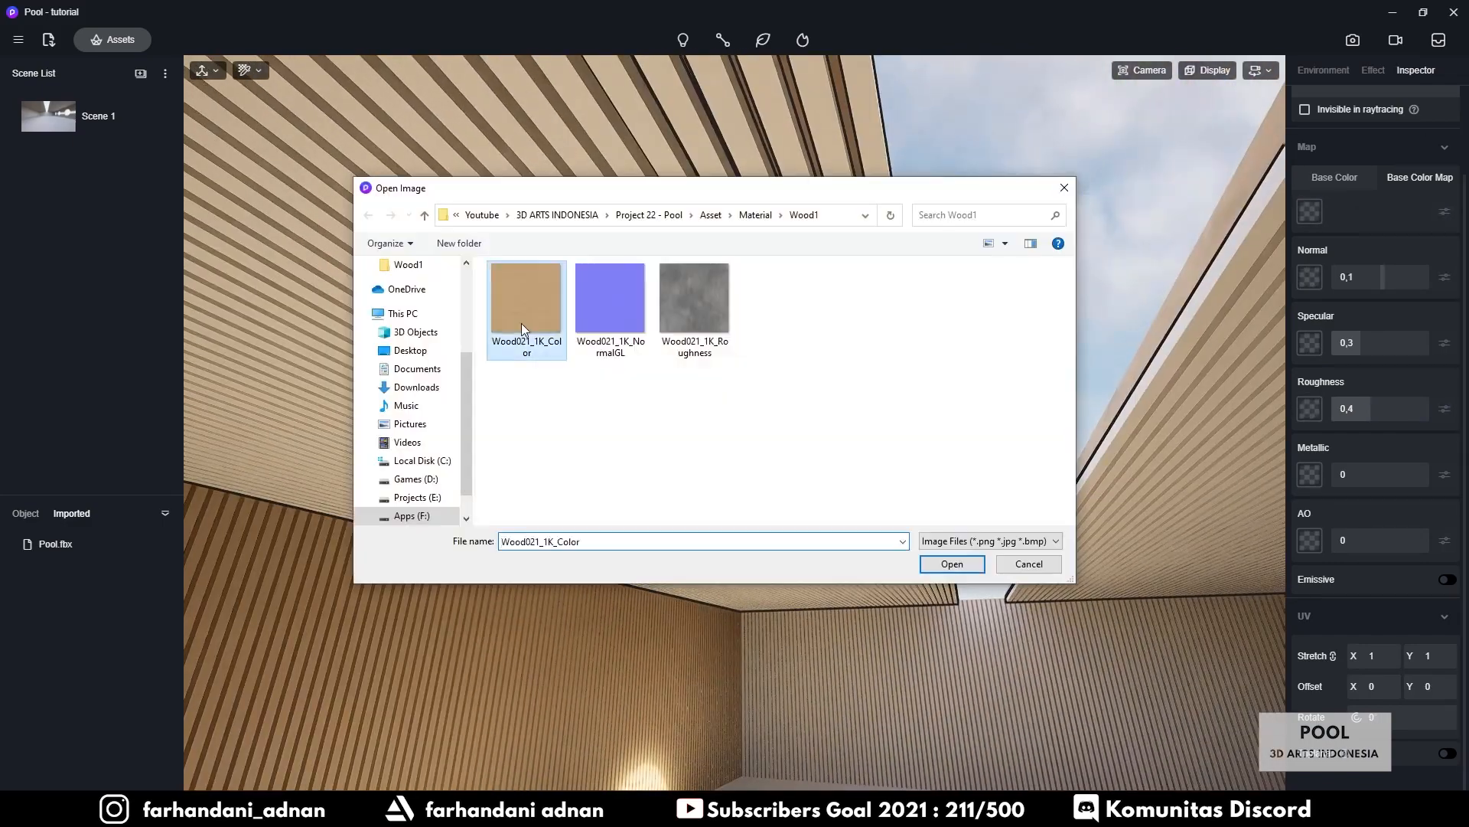
right_drag(933, 414, 949, 334)
scroll(949, 334, up, 3)
double_click(1416, 719)
text(90)
Add the NormalGL normal map with negative strength and an inverted roughness map to the ceiling
click(1309, 277)
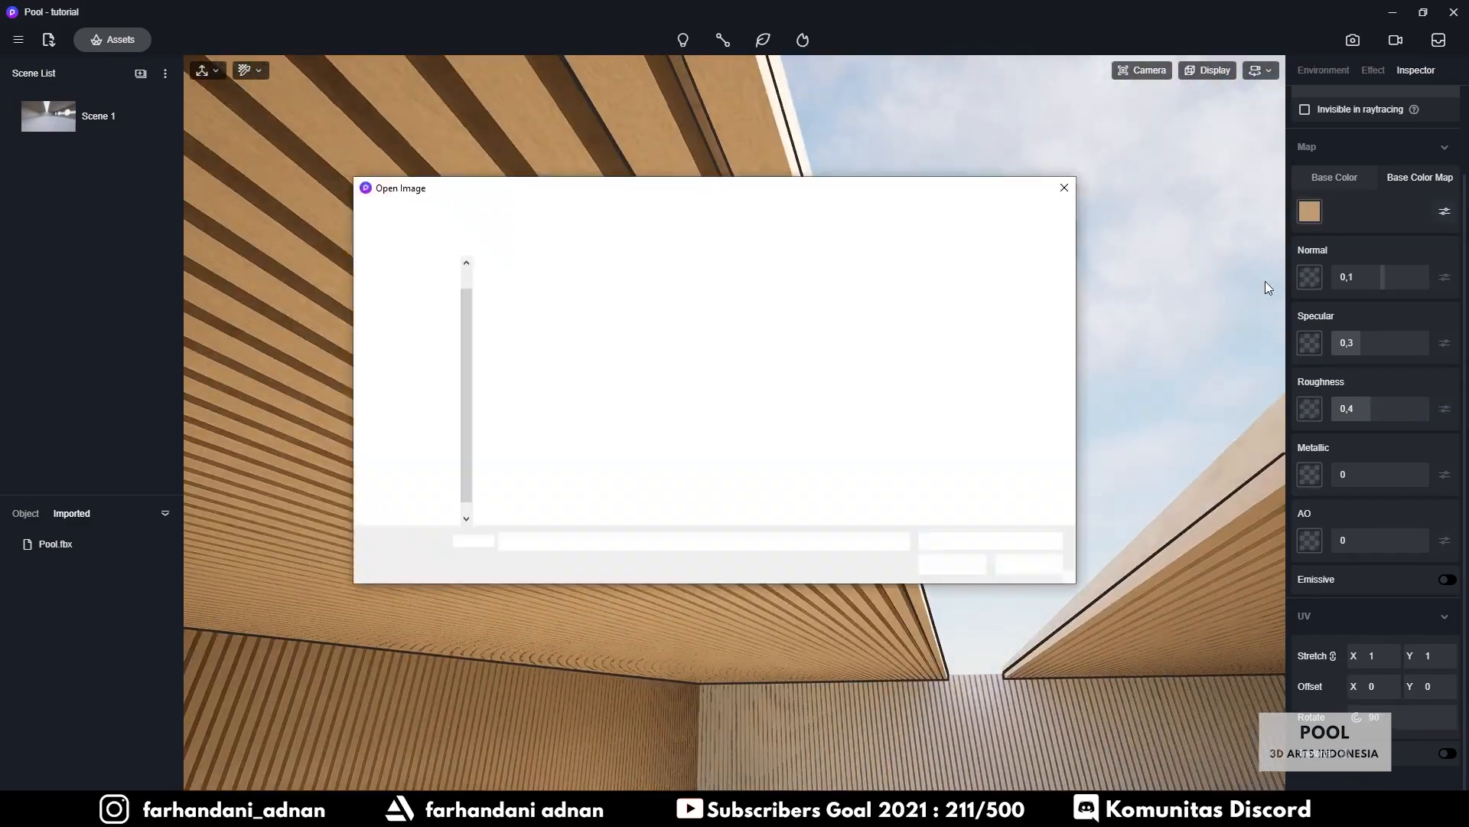
double_click(611, 312)
double_click(1344, 283)
text(-)
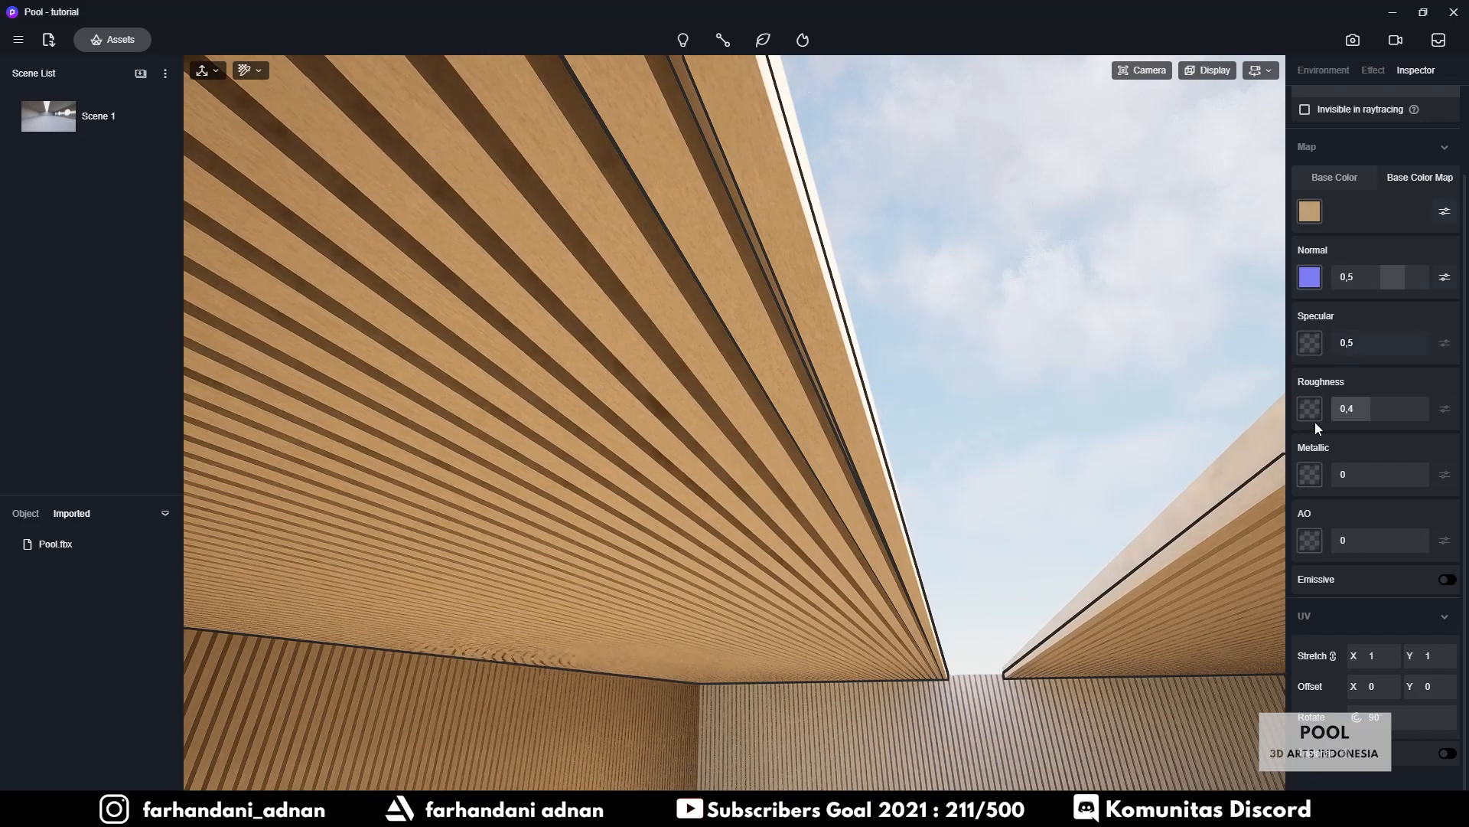
click(1309, 409)
double_click(699, 296)
click(1445, 408)
click(1377, 408)
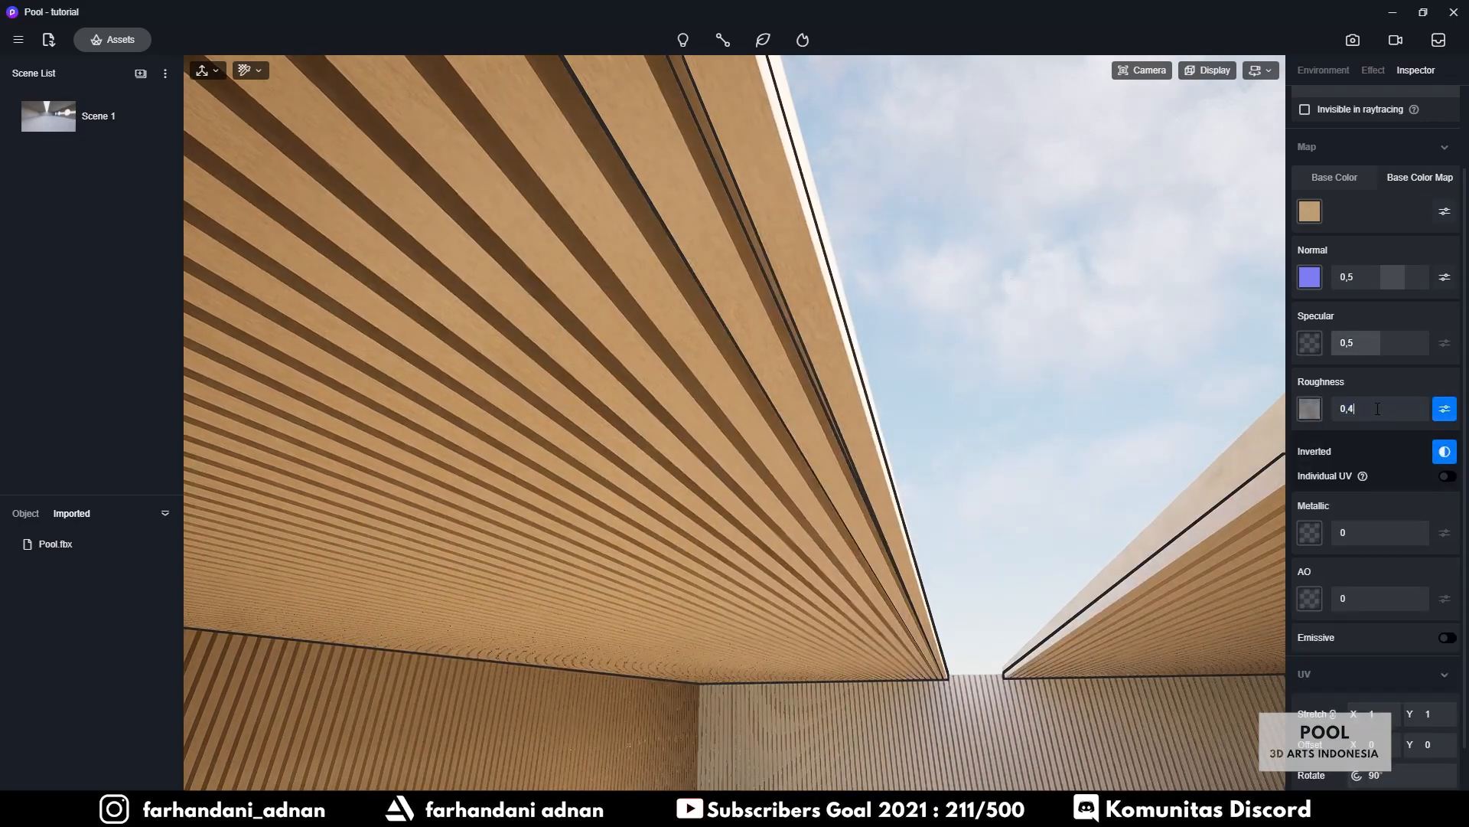
Give the untextured slatted wall the wood colour texture and NormalGL normal map at 0,5
right_drag(773, 459, 584, 487)
key(w)
click(584, 487)
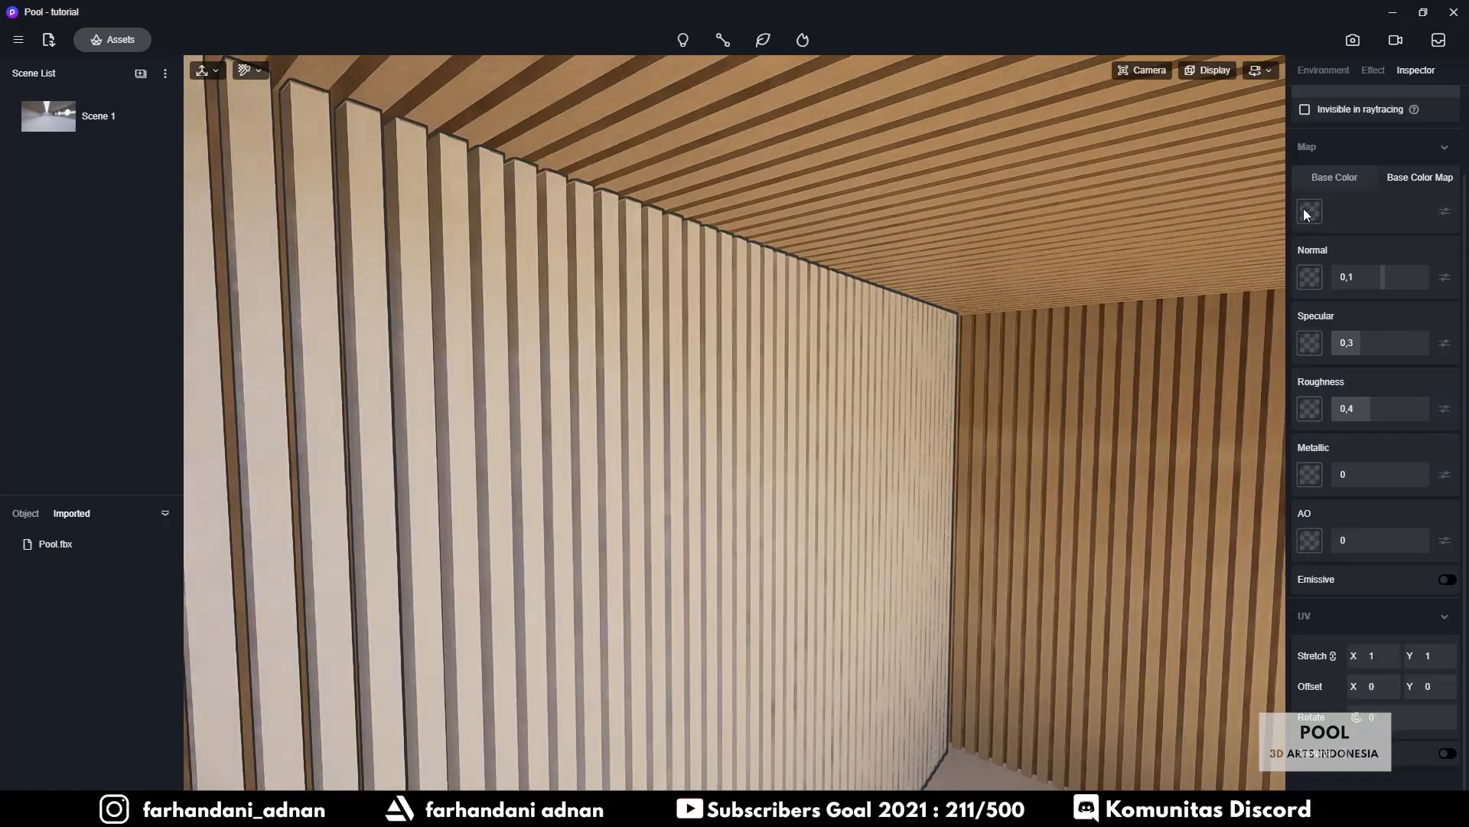
click(1305, 210)
double_click(526, 299)
click(1309, 277)
double_click(610, 303)
click(1351, 282)
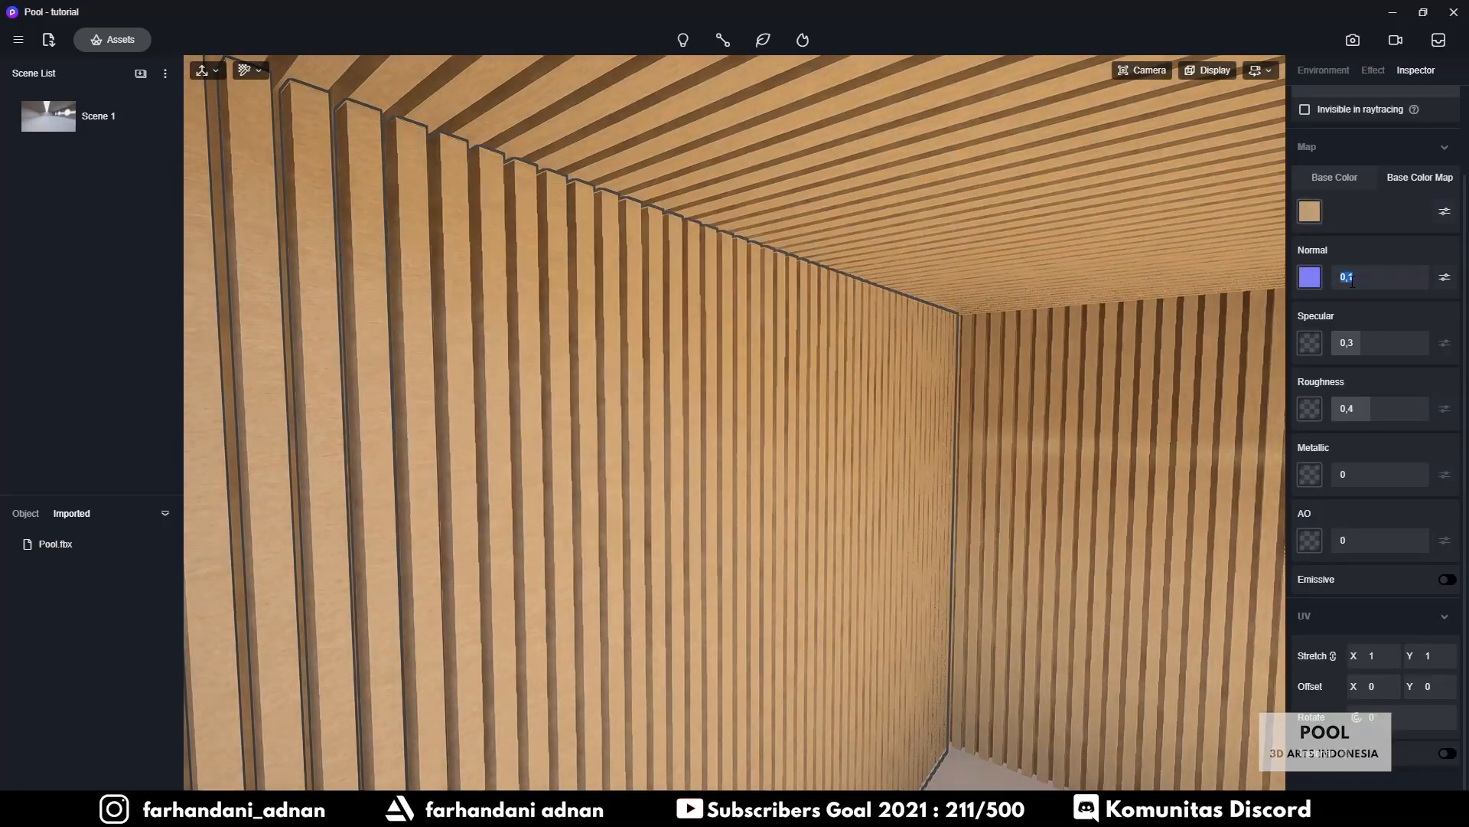
text(0,5)
Add an inverted roughness map at 0,45 to that wall and rotate its texture 90°
click(1310, 408)
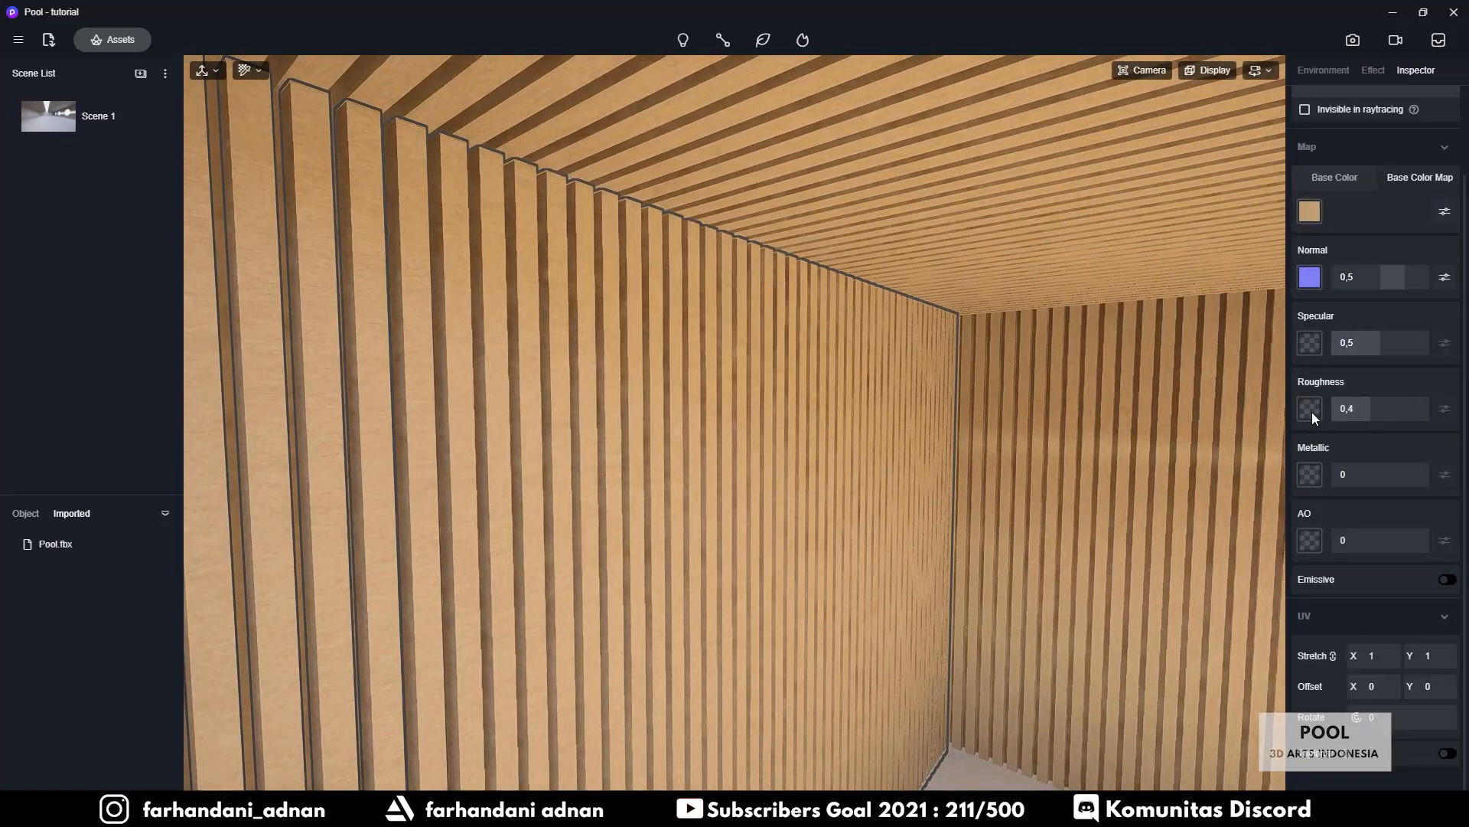
double_click(695, 311)
click(1346, 408)
text(0,45)
key(Return)
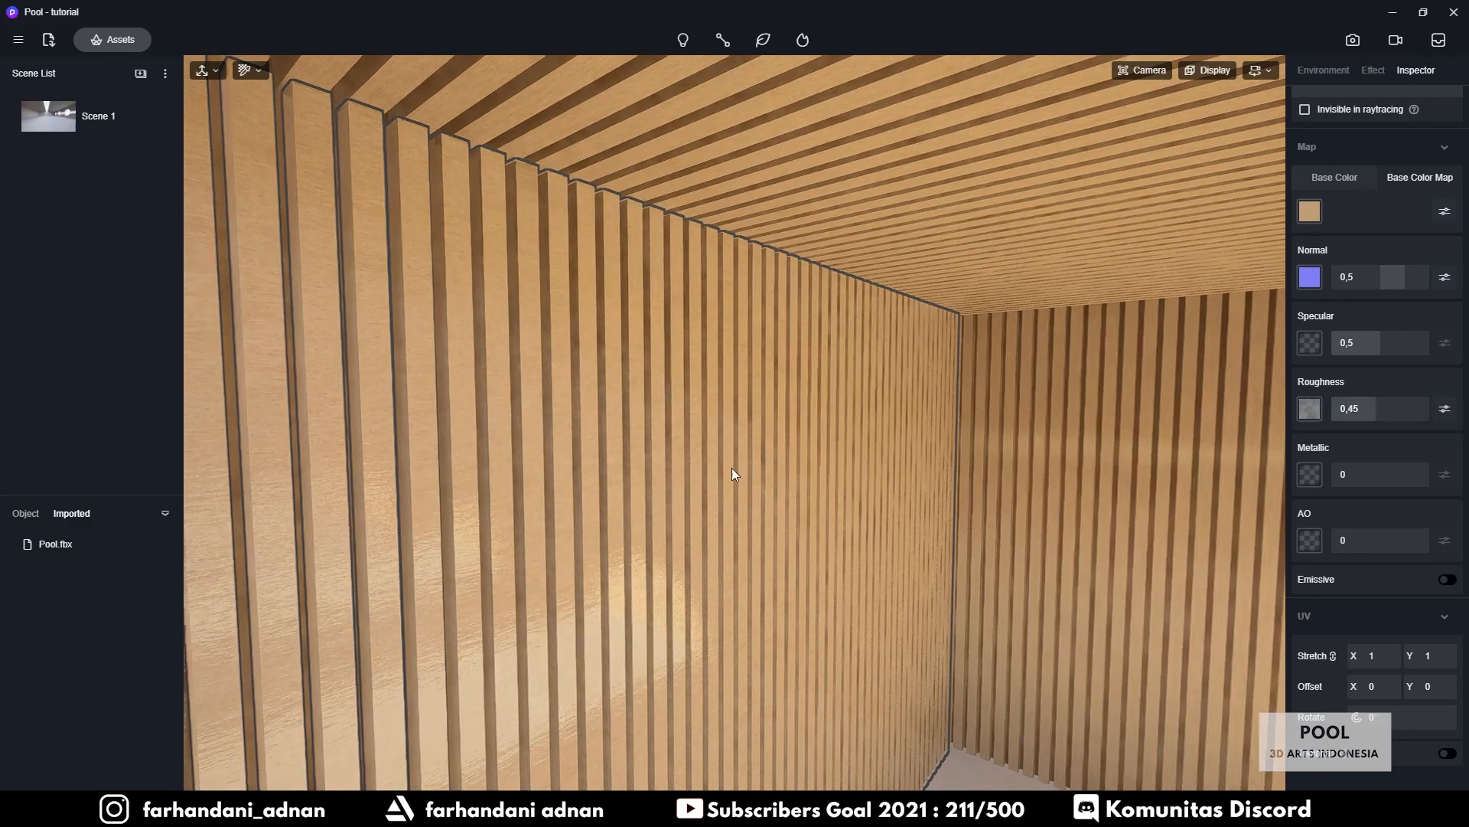
right_drag(732, 467, 804, 455)
click(1446, 409)
click(1445, 455)
click(1357, 775)
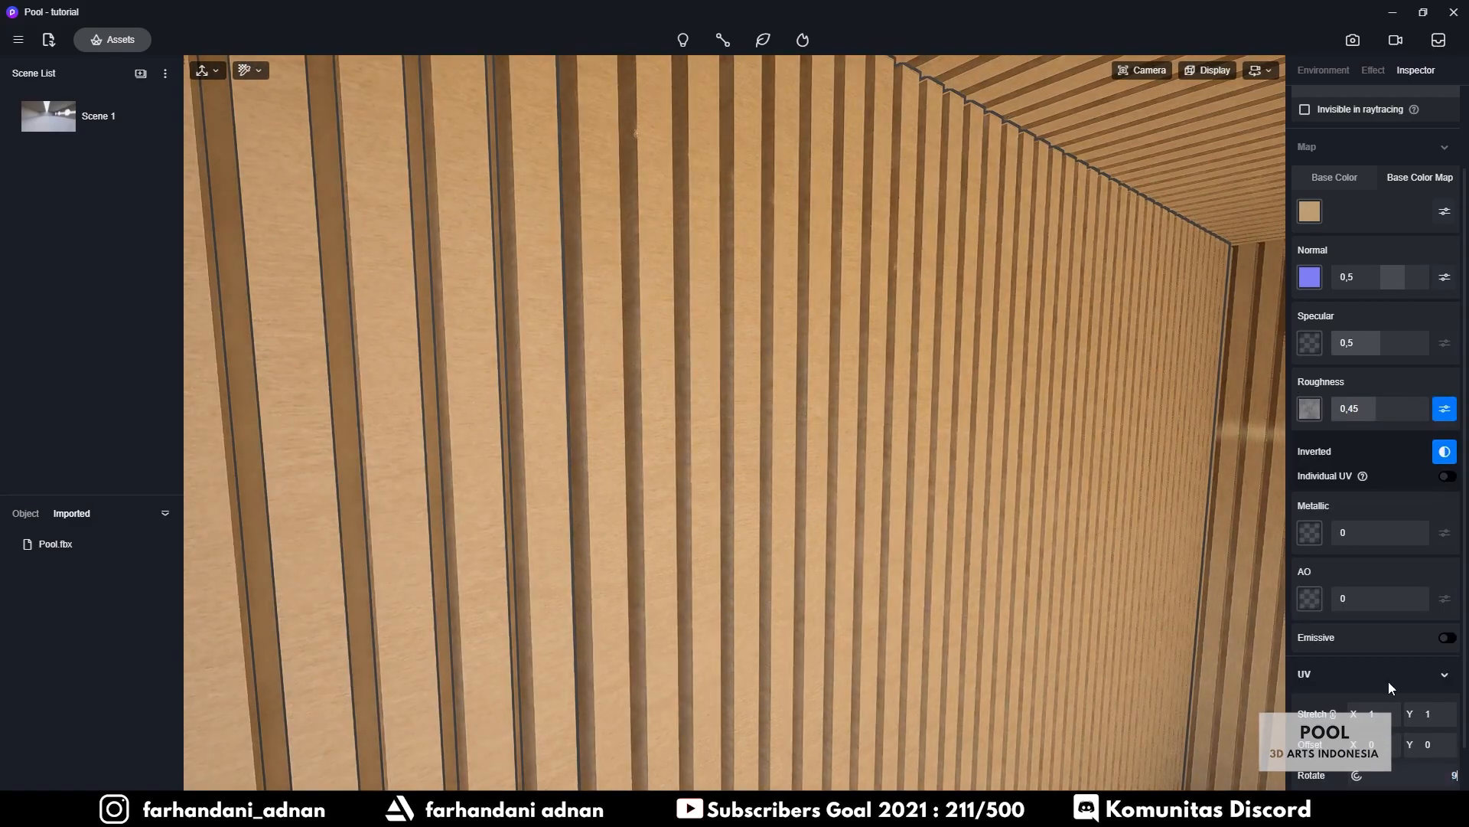
scroll(880, 536, down, 6)
right_drag(880, 536, 628, 455)
scroll(1058, 476, up, 5)
Set the slatted wood material's UV Stretch to 1,59
key(i)
click(656, 449)
middle_drag(635, 536, 830, 502)
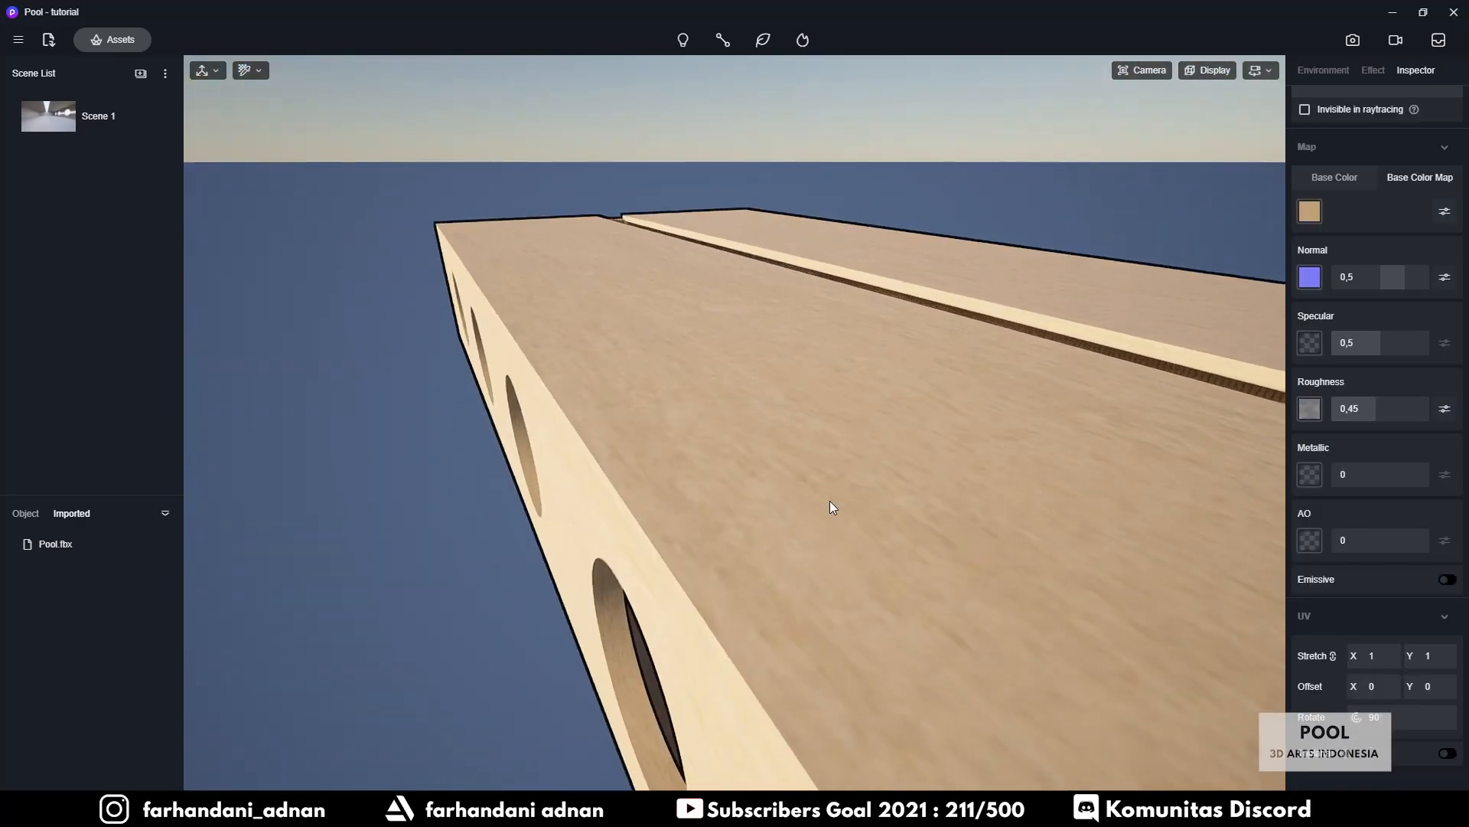
key(i)
click(779, 558)
drag(1380, 655, 1398, 654)
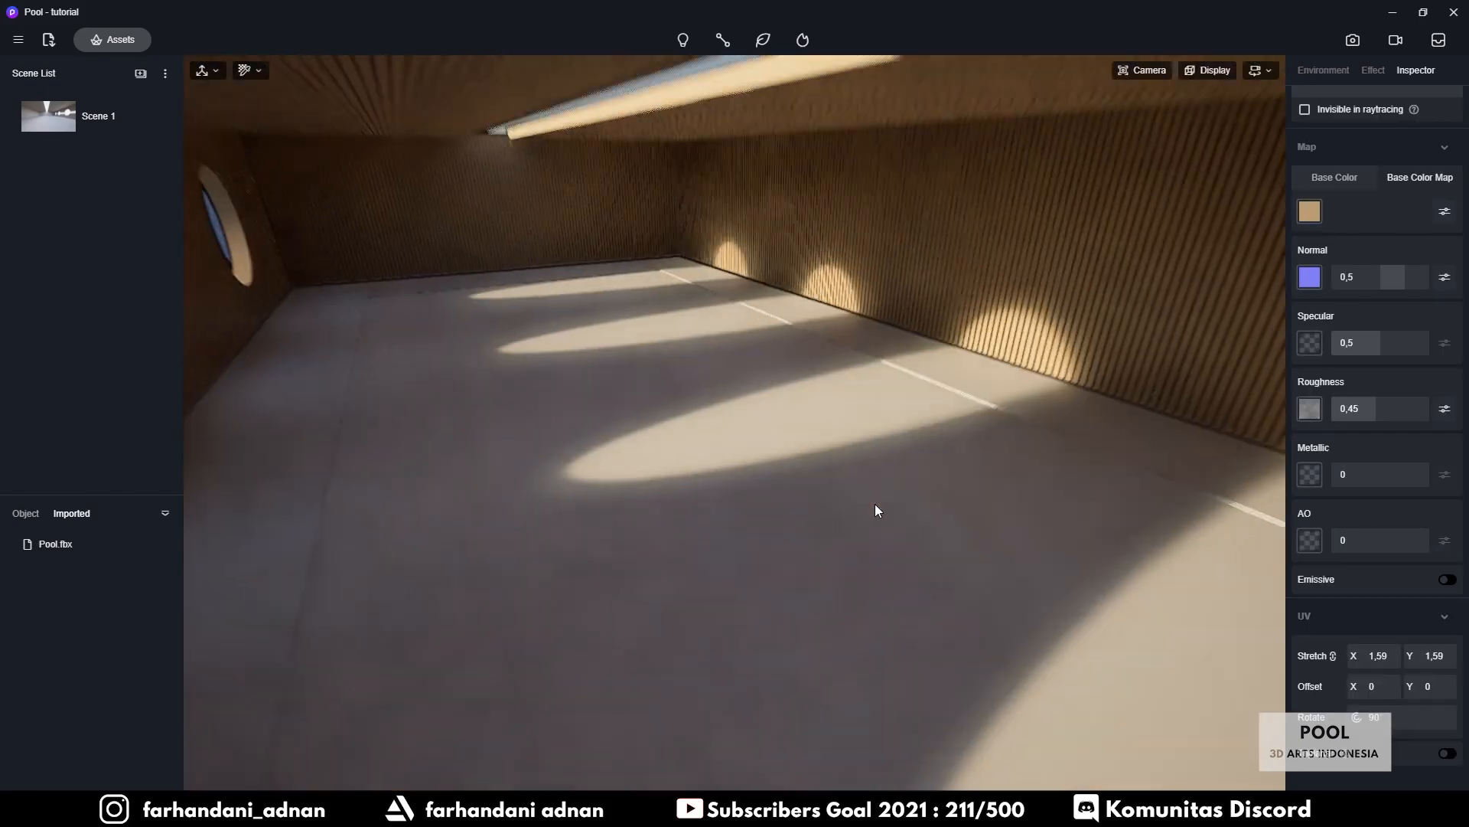
right_drag(875, 503, 798, 364)
scroll(797, 364, up, 5)
Set Scene 1's north offset to 132,1° and sun time to 16:13, then update the scene
click(49, 116)
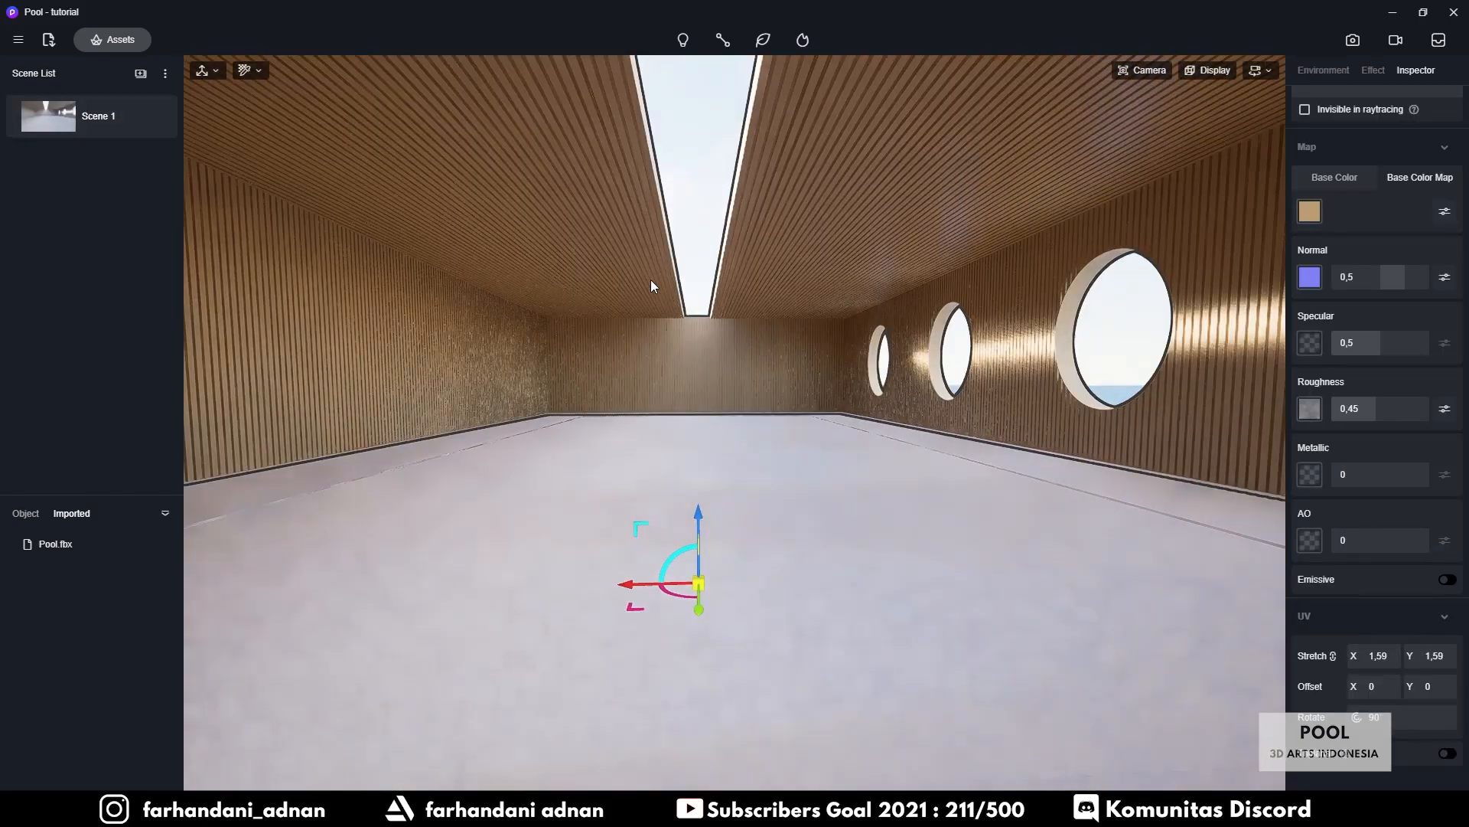
click(1323, 70)
drag(1327, 382, 1419, 384)
drag(1440, 200, 1443, 205)
click(156, 119)
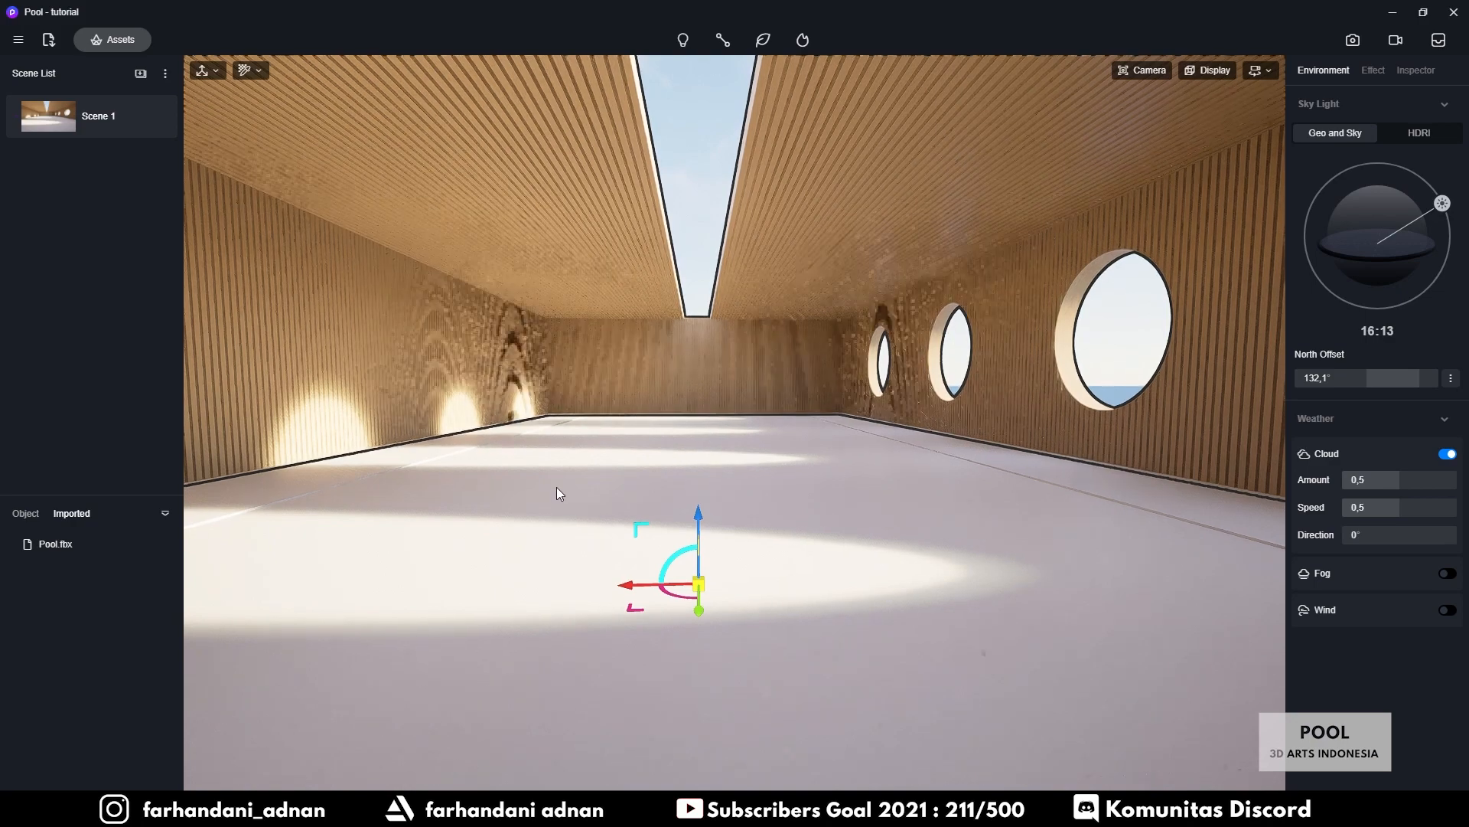
Fly the camera to view both round windows and pick the pool surface's material
key(w)
right_drag(557, 486, 514, 567)
key(w)
key(s)
right_drag(793, 453, 746, 490)
key(i)
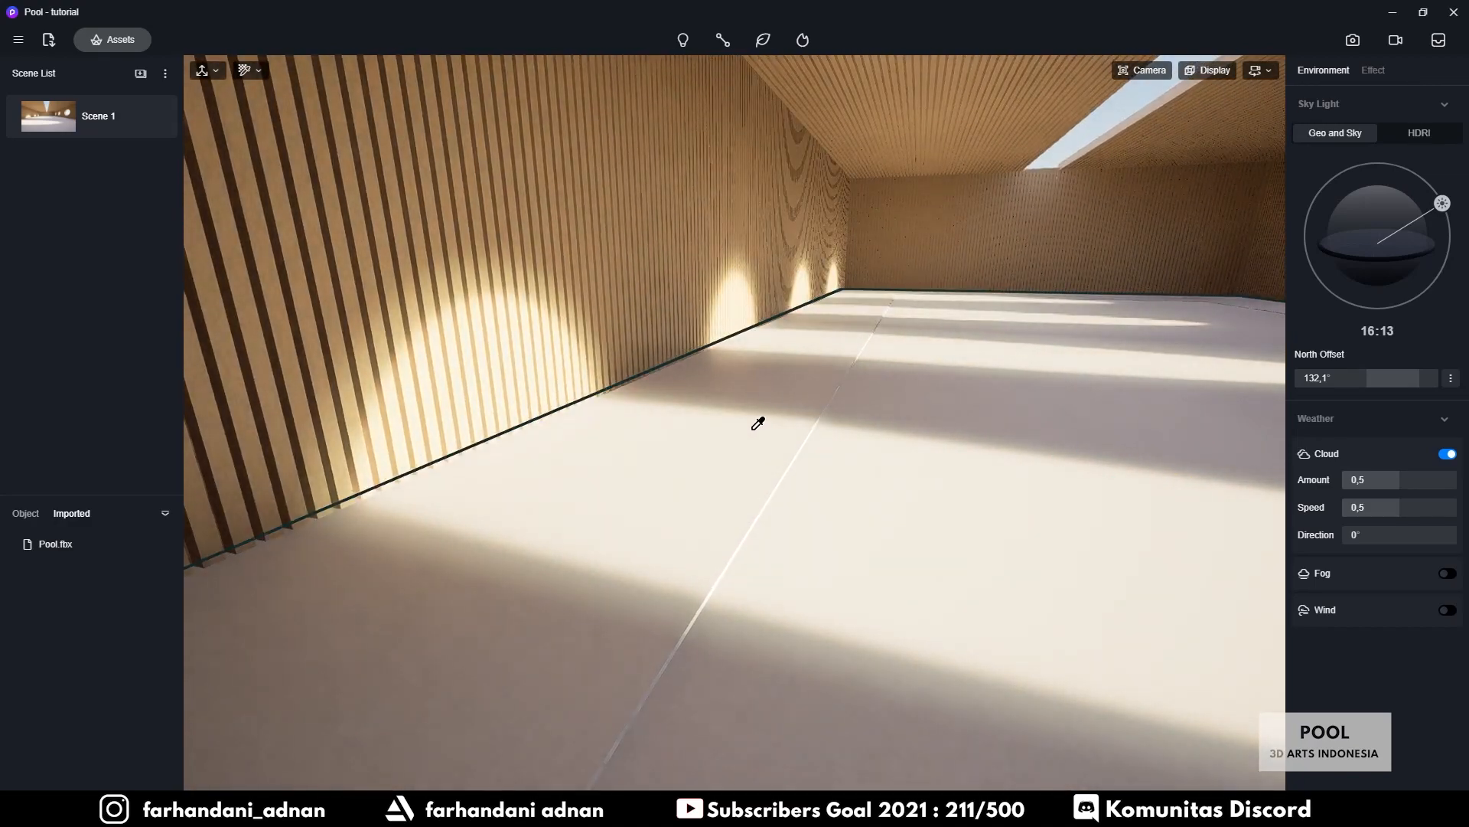
key(d)
right_drag(901, 413, 1113, 402)
key(d)
key(s)
key(d)
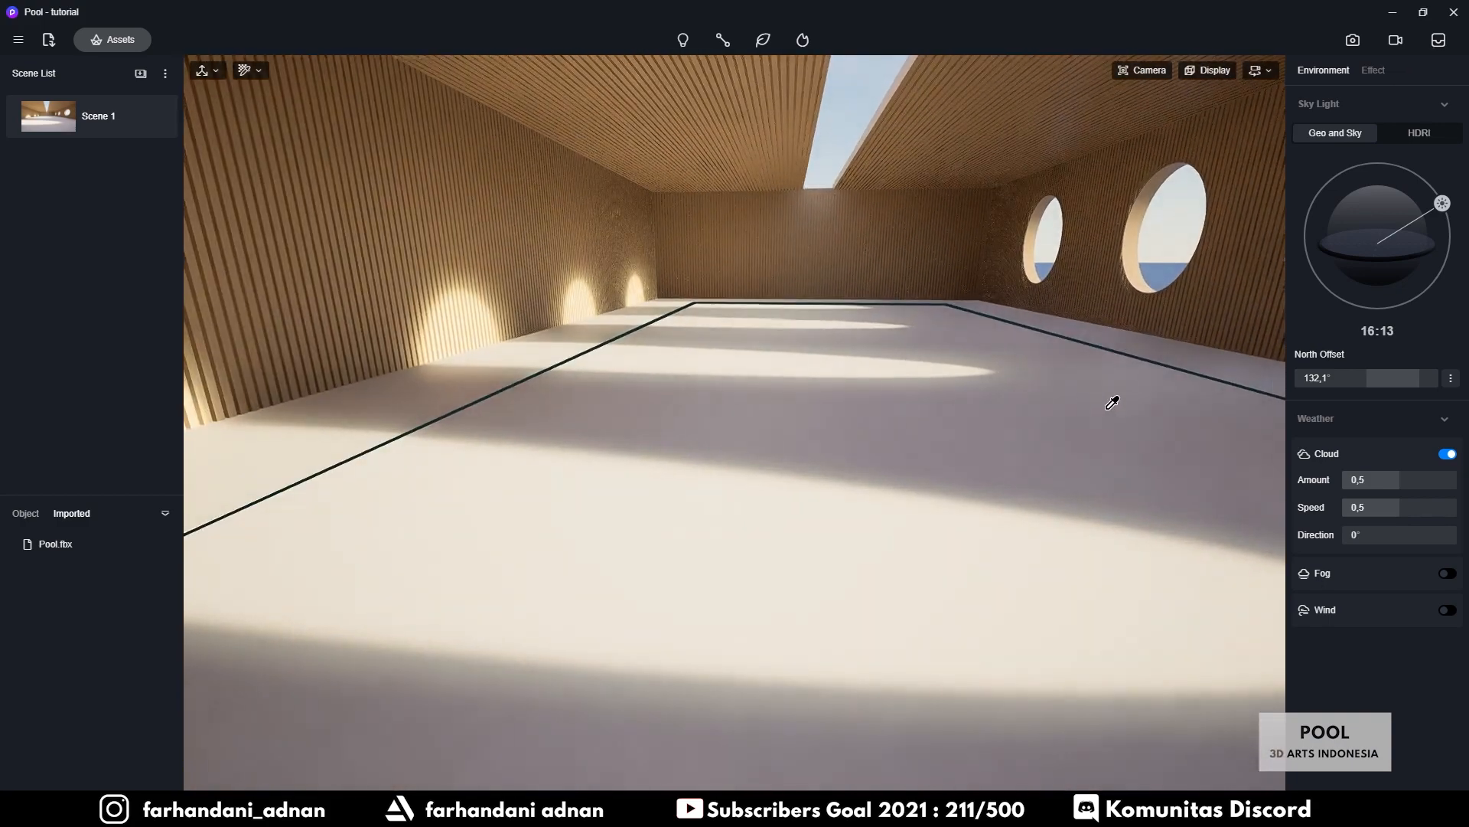
click(807, 398)
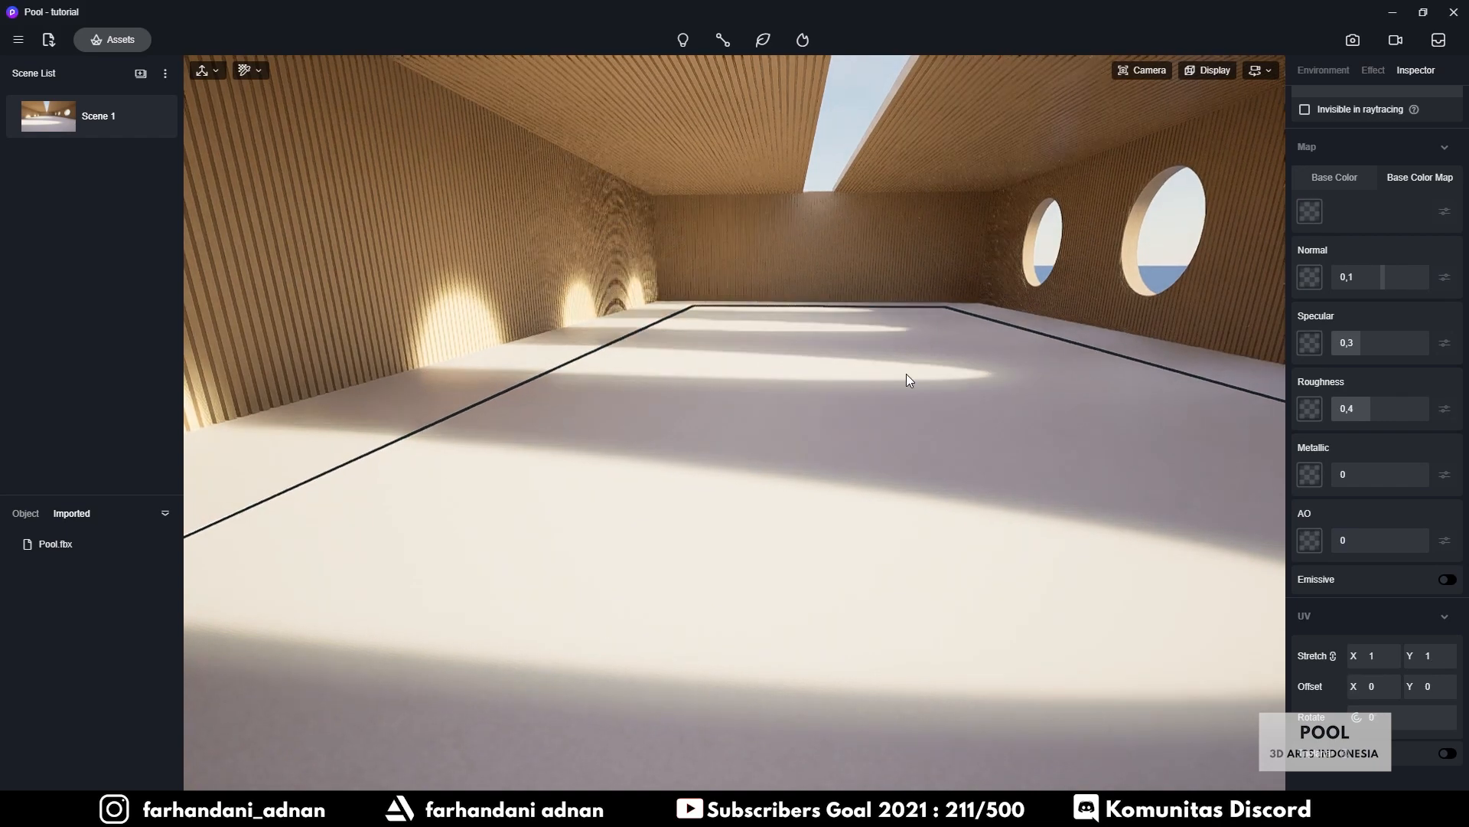
Show the water1 material's template presets, including Transparent, Water, Displacement and Cloth
right_drag(906, 374, 955, 349)
scroll(1351, 238, up, 3)
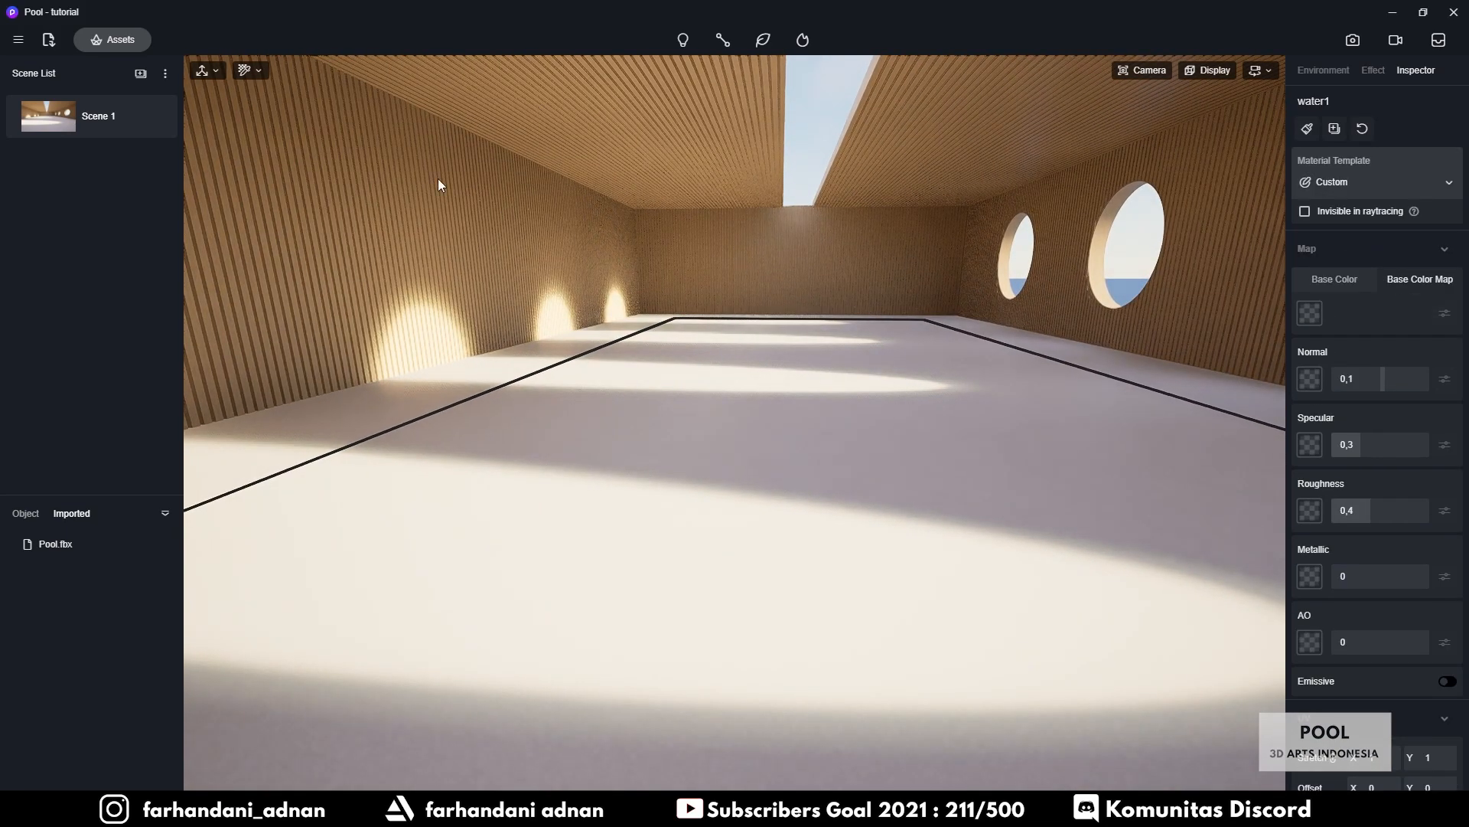
mouse_move(897, 418)
right_down()
mouse_move(910, 397)
mouse_move(895, 406)
right_up()
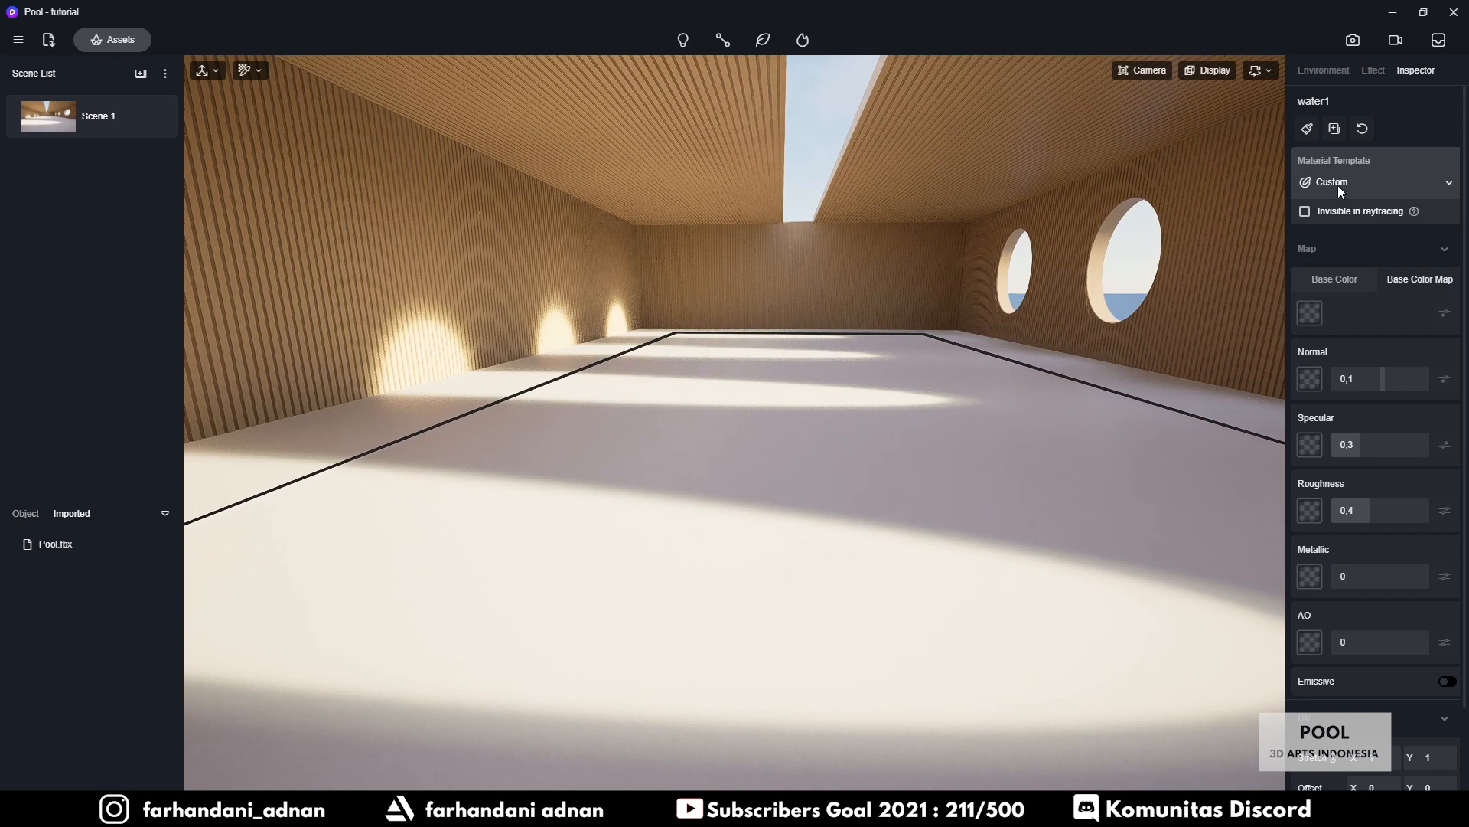
click(1450, 186)
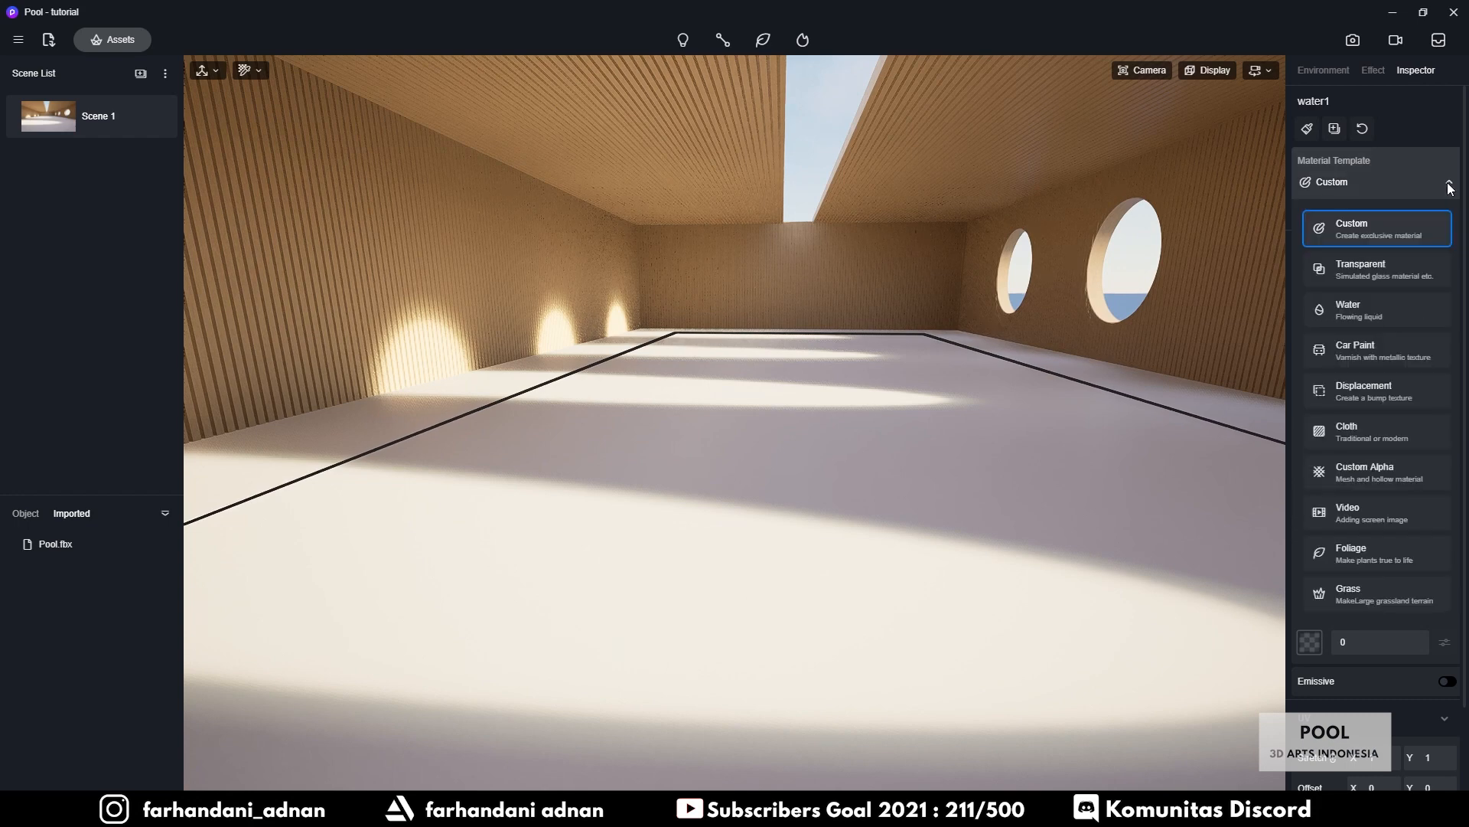
Apply the Water template to the water1 material
click(1352, 311)
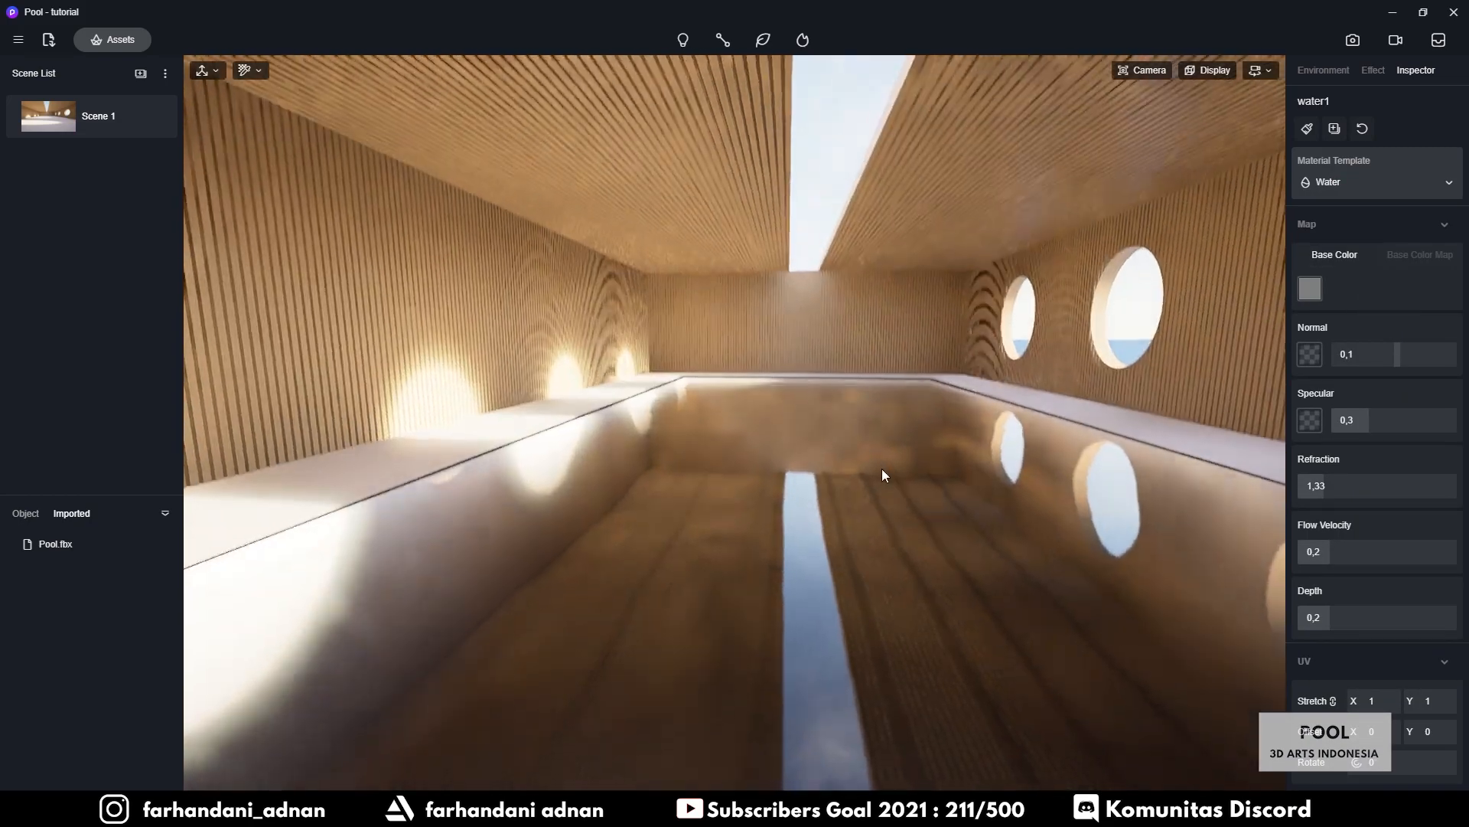
mouse_move(881, 469)
right_down()
mouse_move(911, 517)
mouse_move(903, 485)
right_up()
key(d)
key(w)
key(s)
key(q)
key(e)
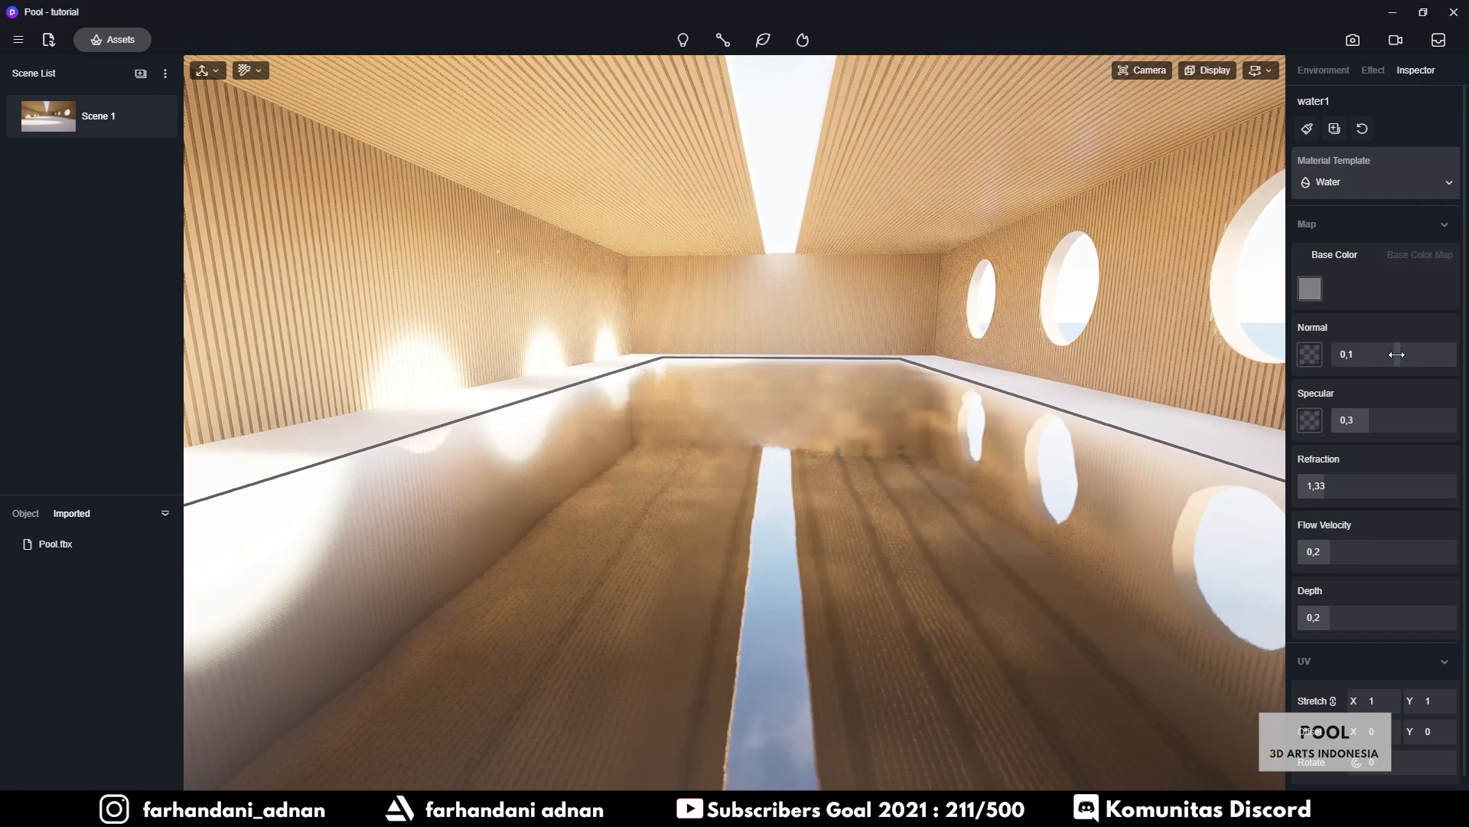
Adjust the water's Normal slider to -0,02 for softer ripples
drag(1397, 354, 1395, 366)
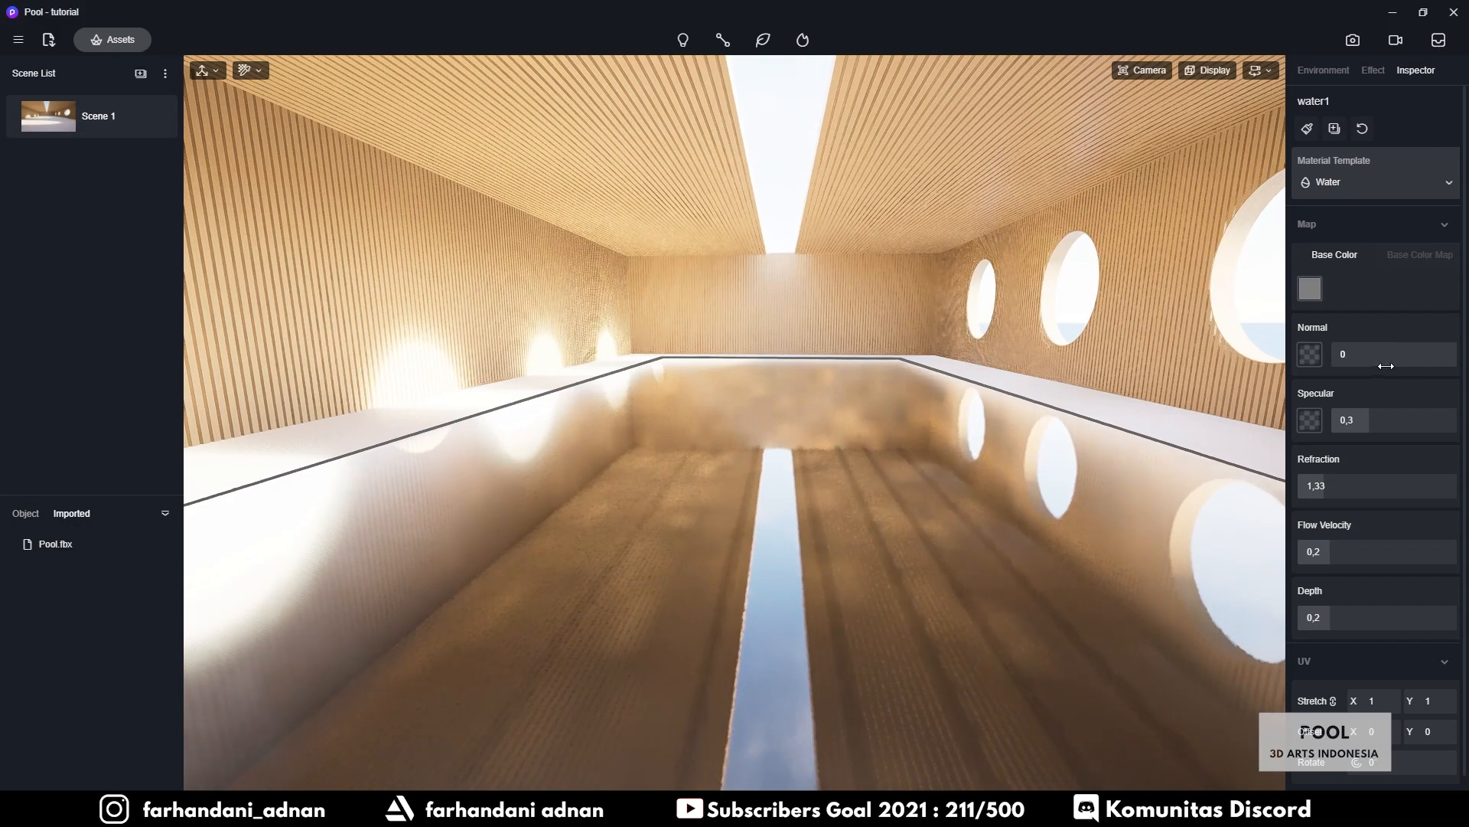
right_drag(1055, 317, 1171, 130)
click(1146, 71)
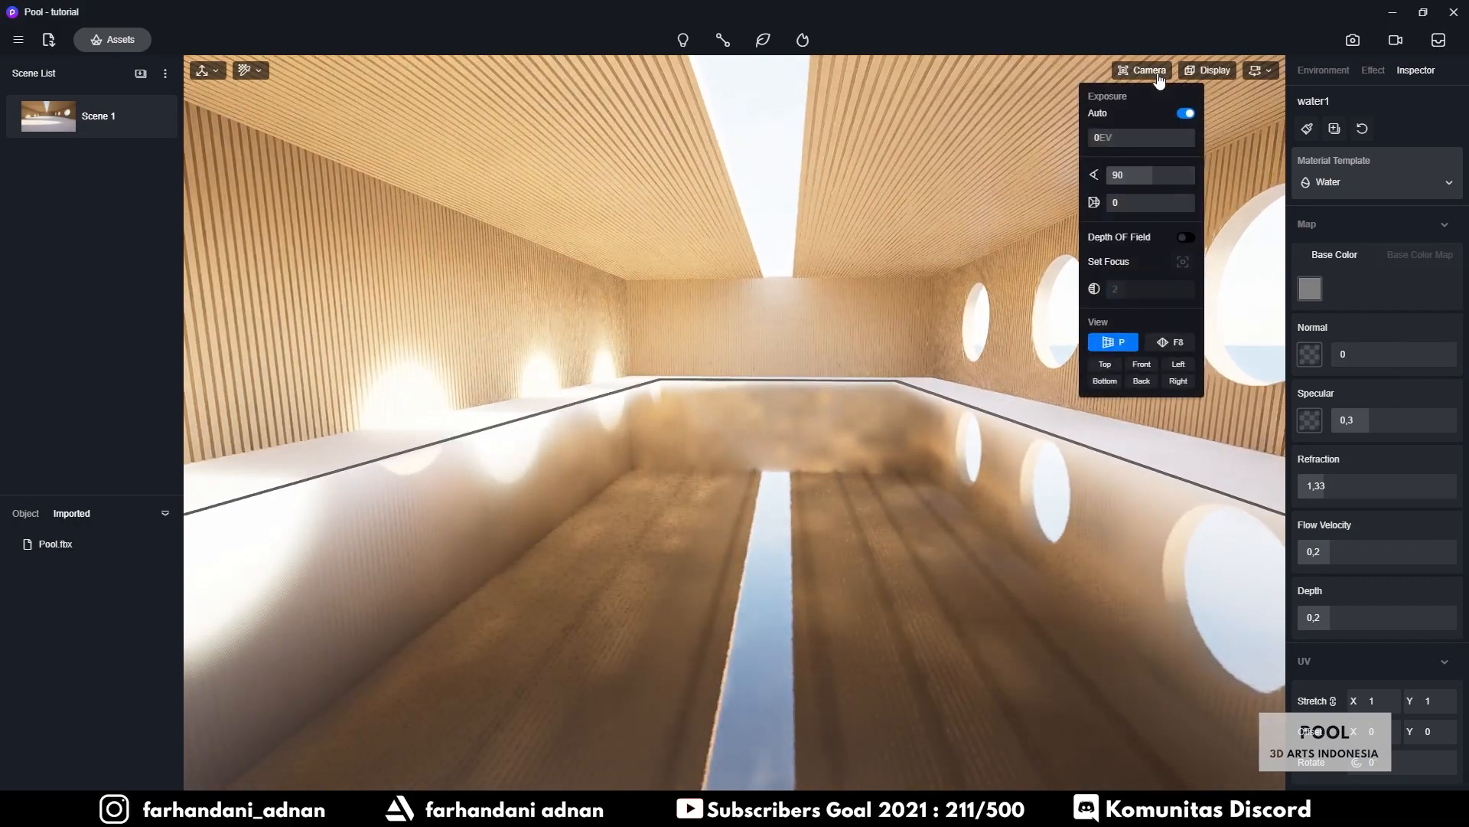
click(1228, 72)
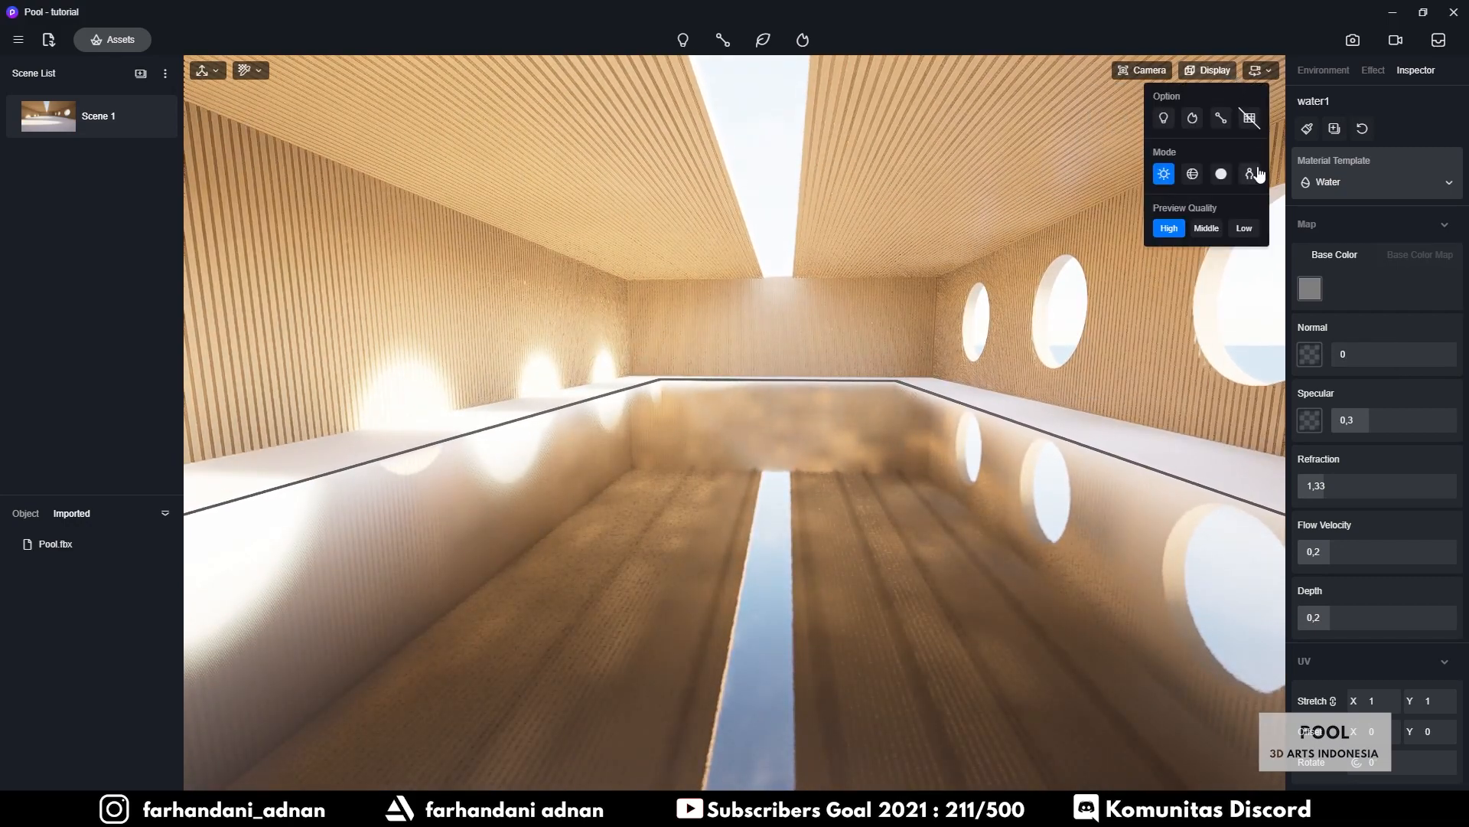
right_drag(944, 412, 974, 450)
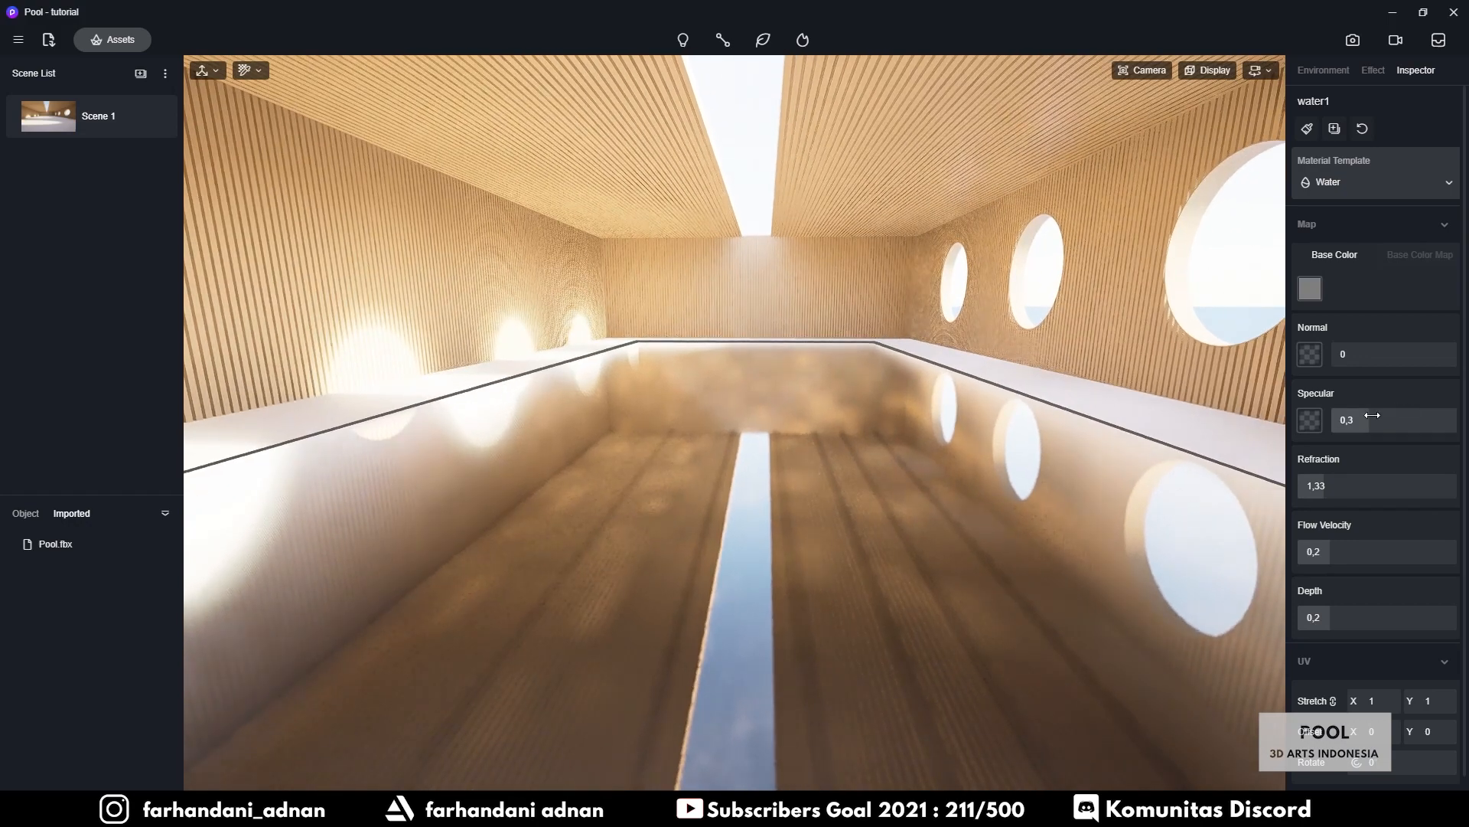
drag(1357, 355, 1392, 359)
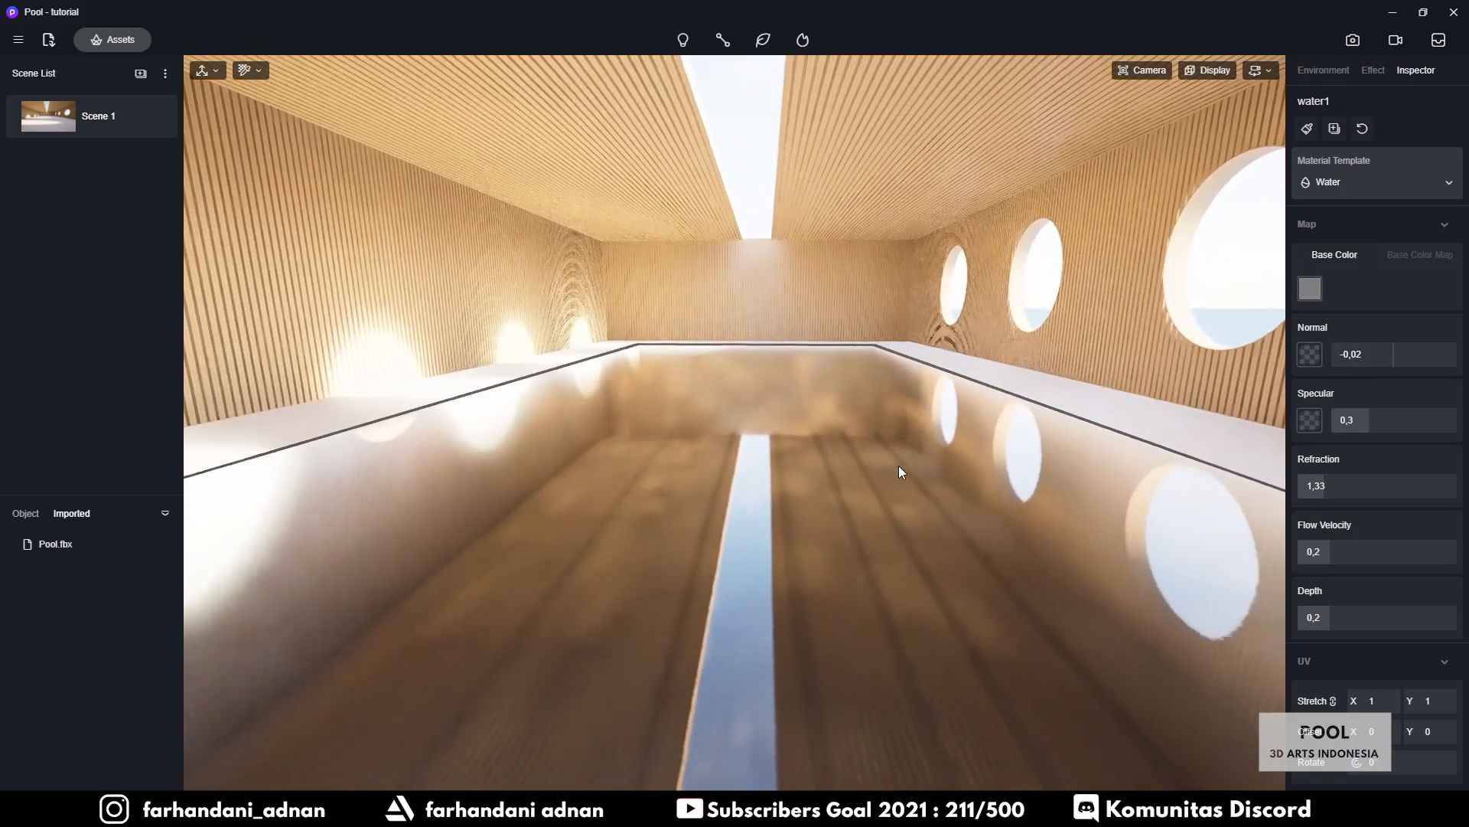
right_drag(899, 466, 872, 505)
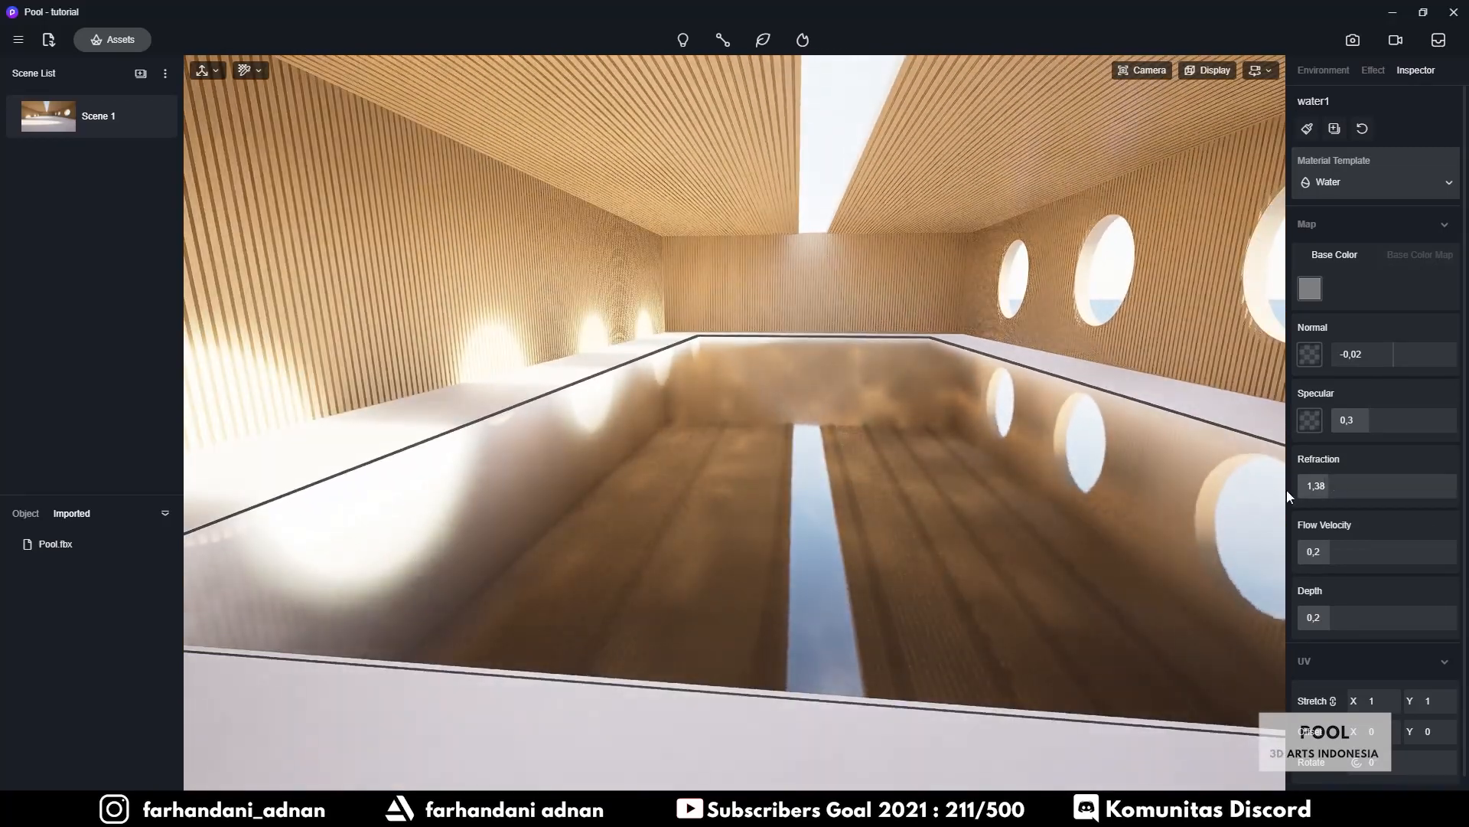
Set the water's refraction to 1,39 and tint its base colour light blue
drag(1305, 487, 1382, 443)
click(1310, 289)
click(1375, 419)
mouse_move(1400, 370)
mouse_down()
mouse_move(1406, 359)
mouse_move(1379, 350)
mouse_up()
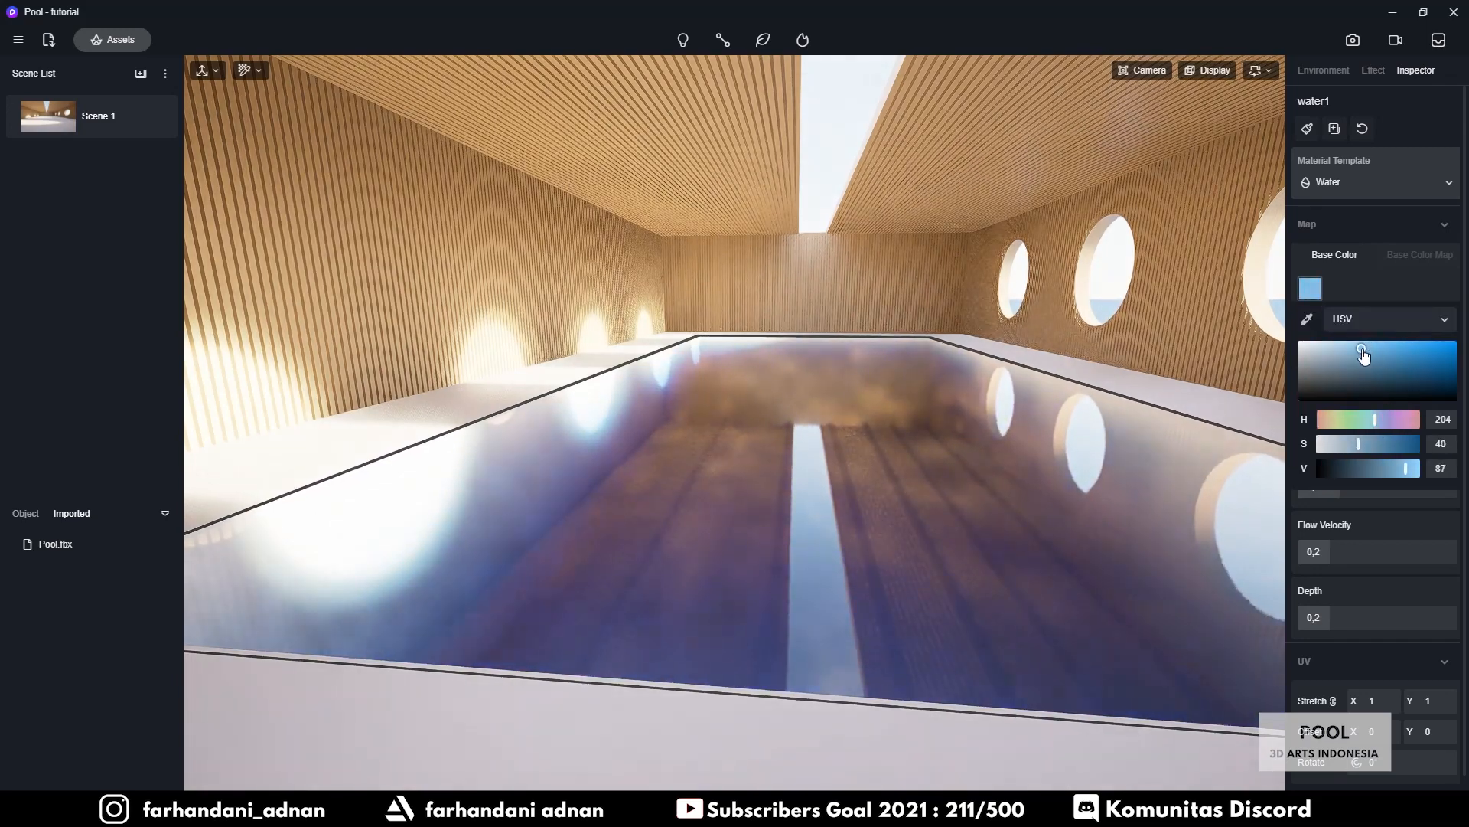
click(1377, 108)
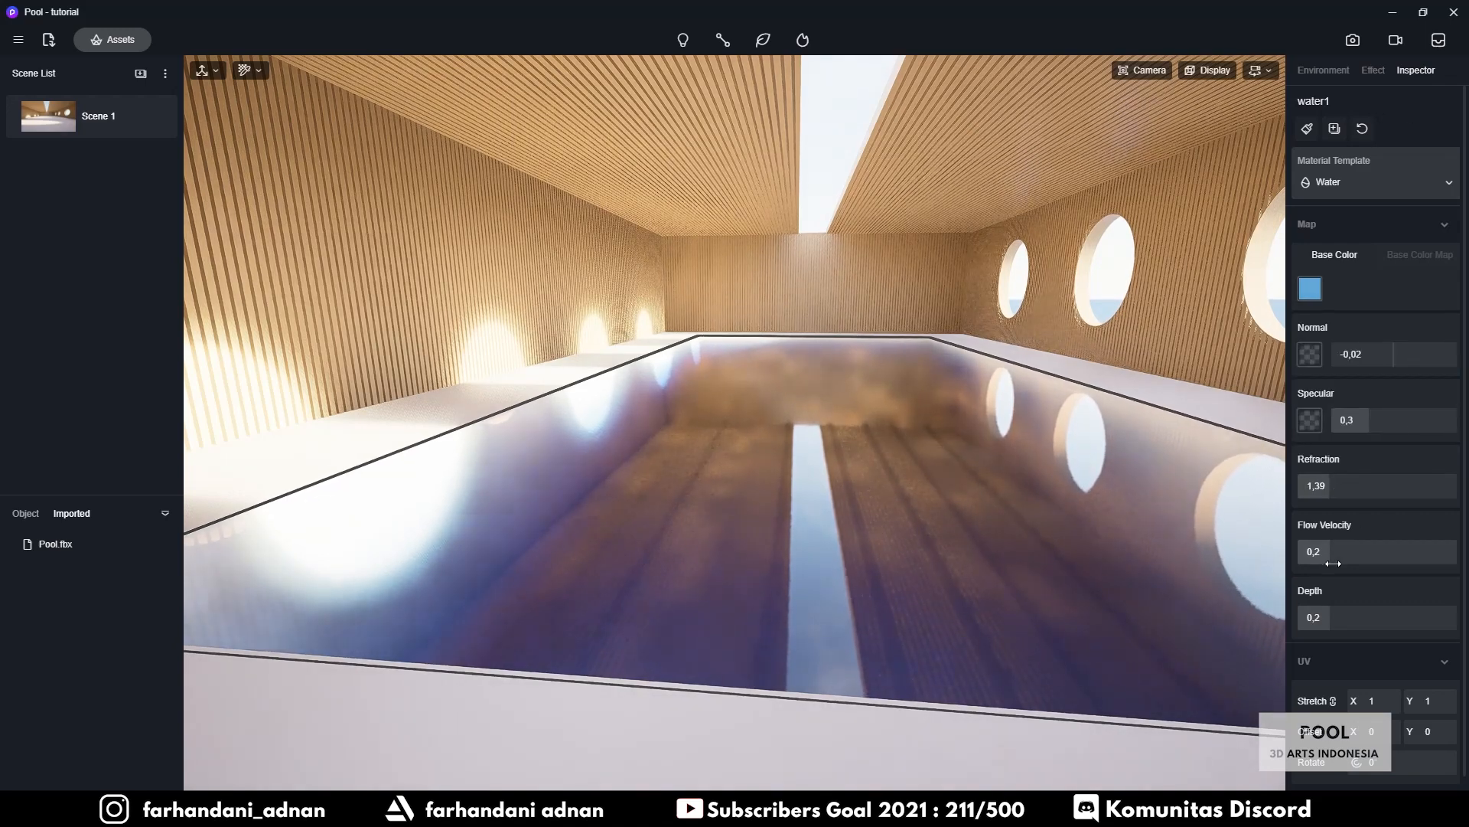
Set the water's depth to 0,65 and specular to 0,57
drag(1376, 613, 1402, 600)
mouse_move(1404, 419)
mouse_down()
mouse_move(1347, 421)
mouse_move(1447, 427)
mouse_move(1402, 427)
mouse_up()
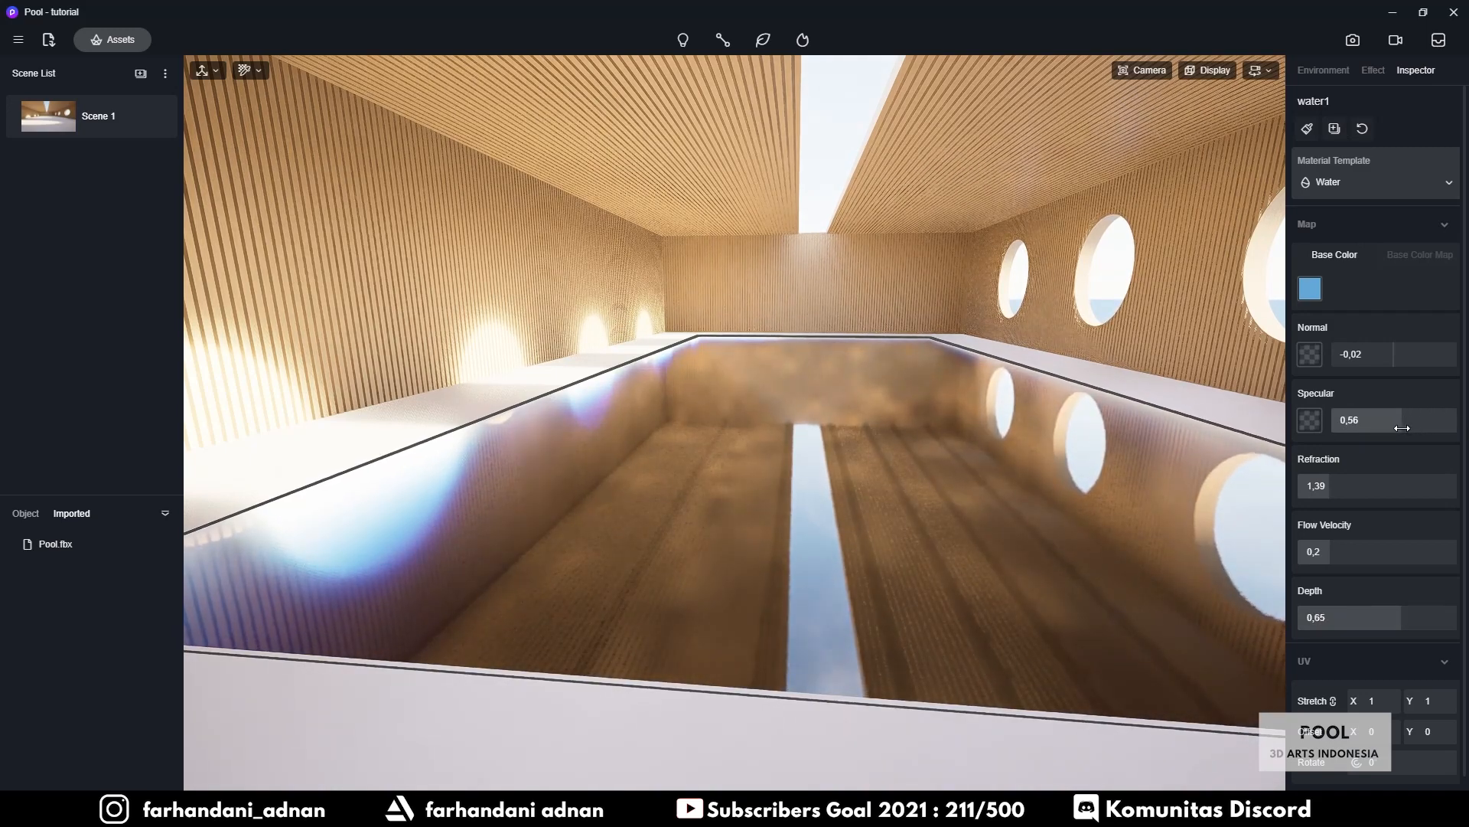
right_drag(1027, 466, 773, 481)
key(w)
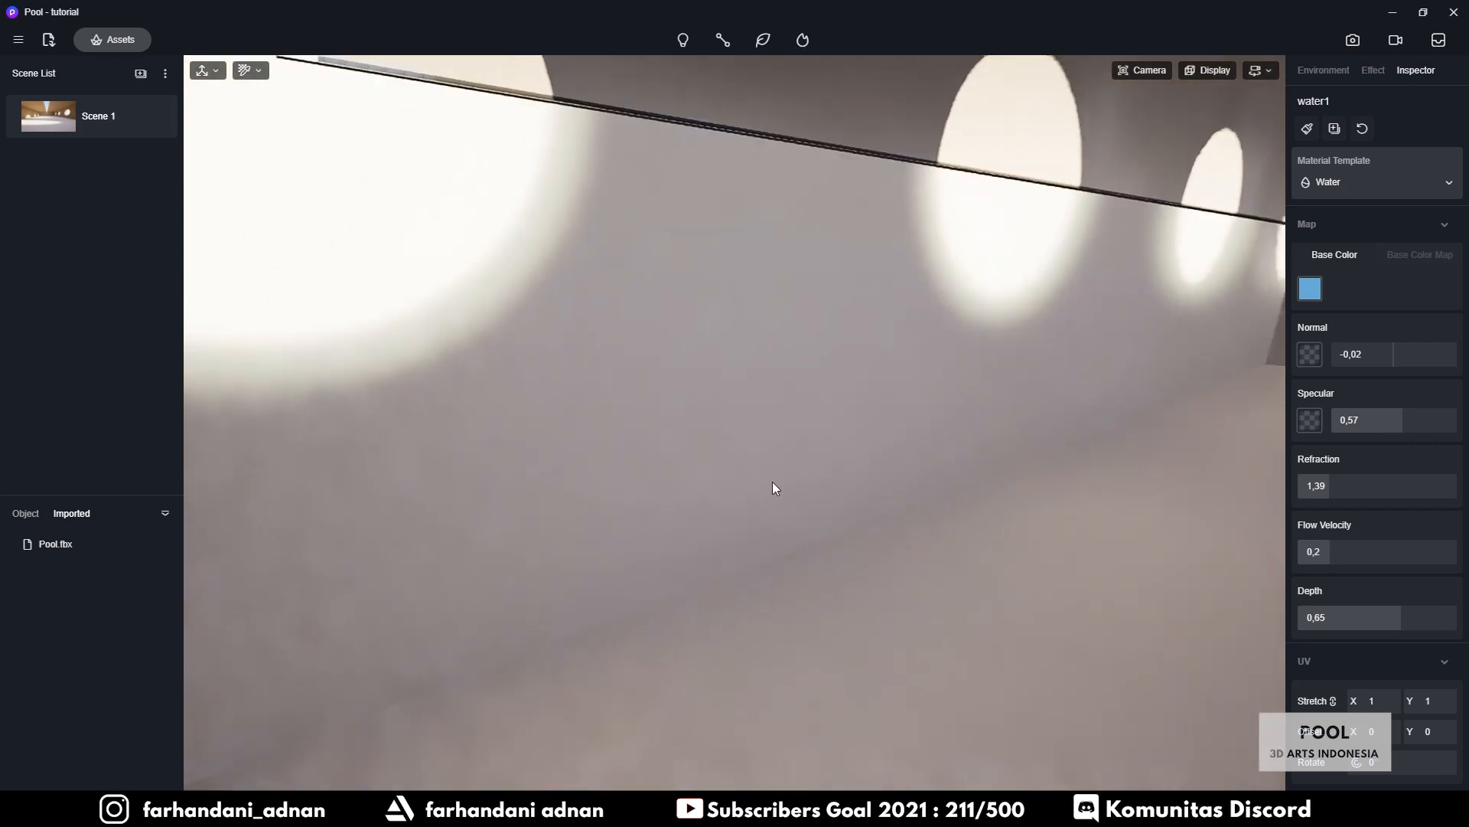
Eyedrop the pool interior and replace Kolam_dalam with the White Glaze Porcelain ceramic from Assets
key(i)
click(735, 423)
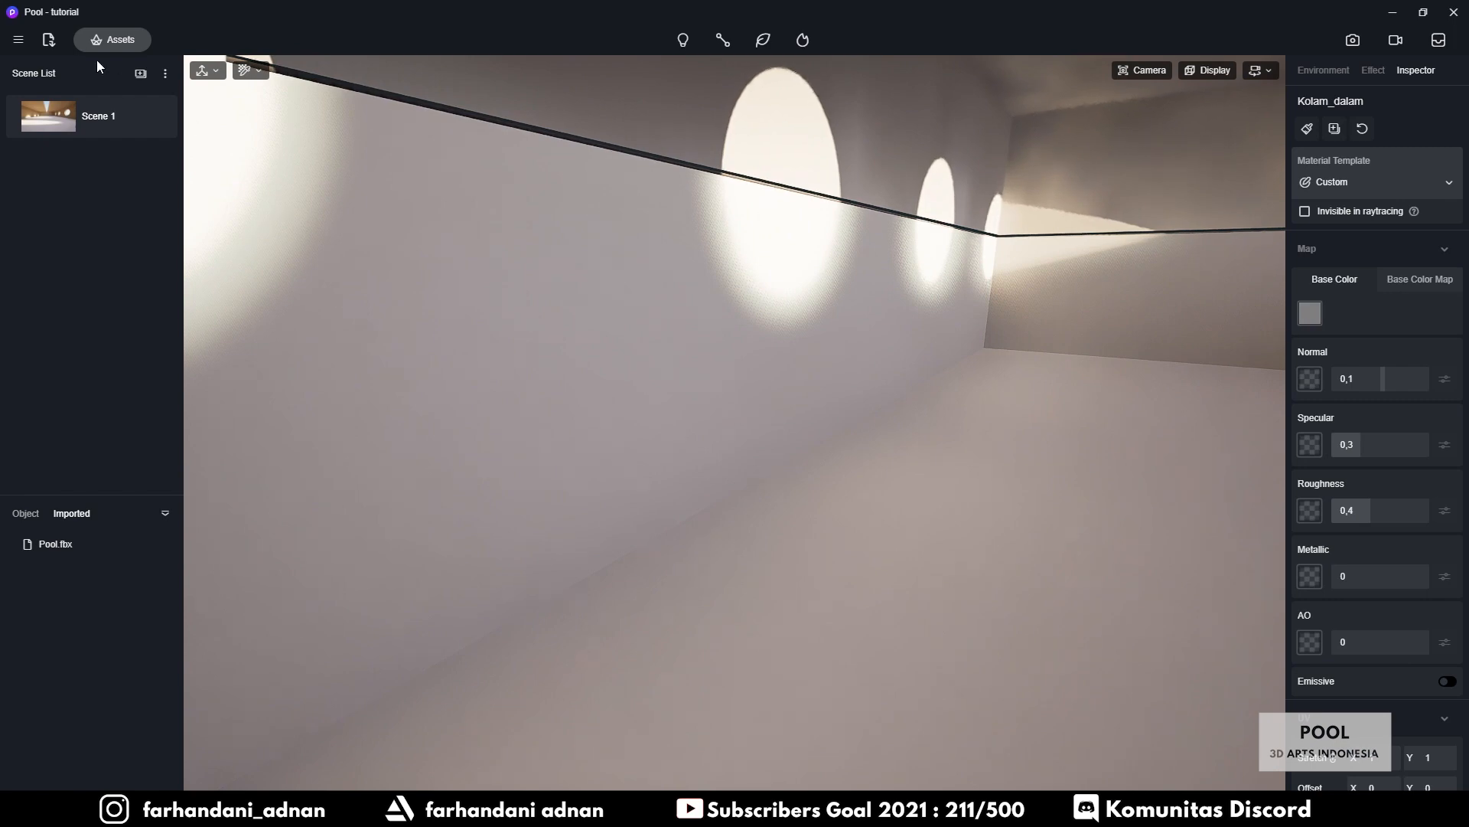
click(112, 40)
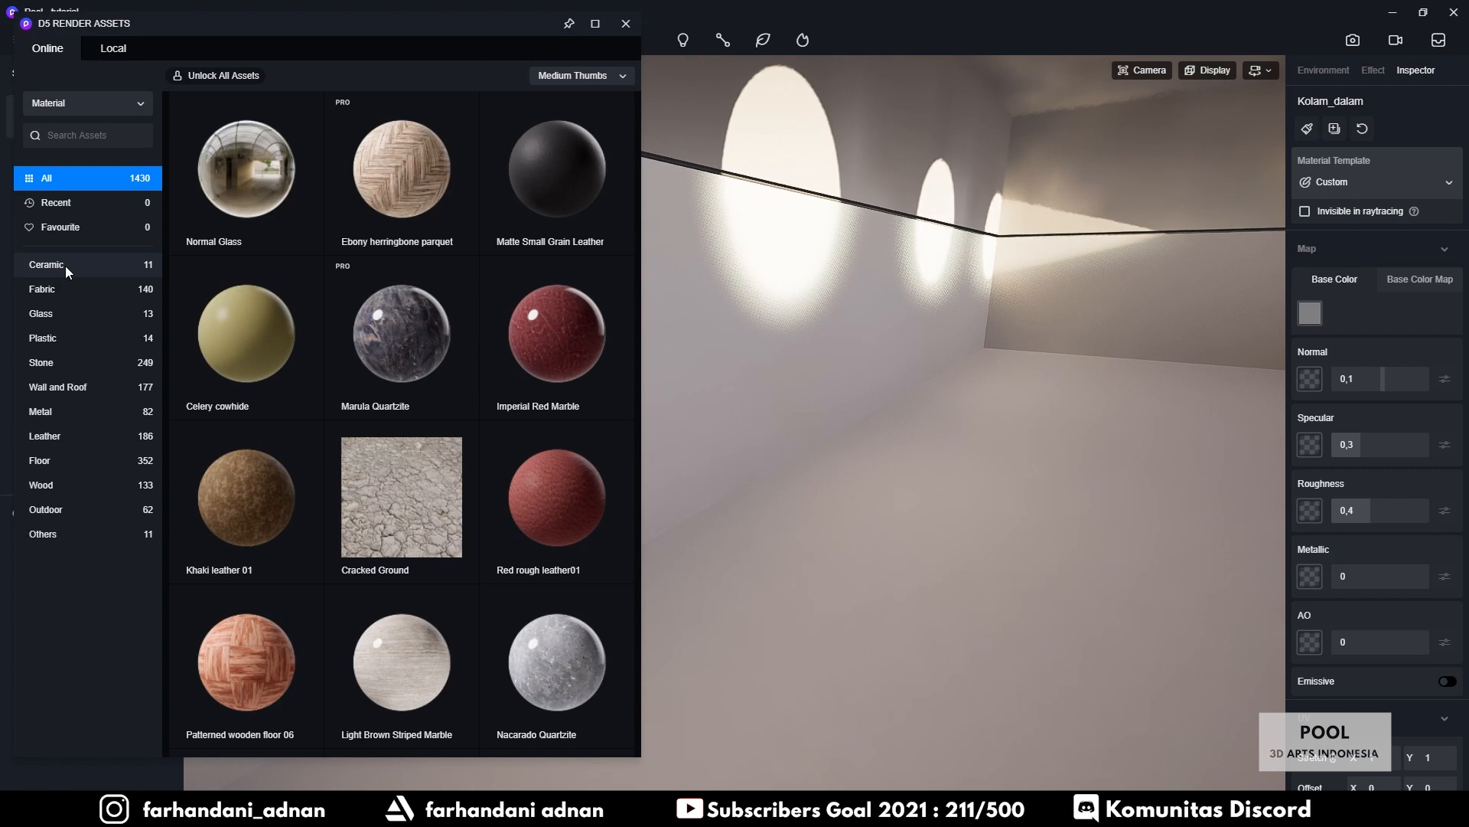
click(66, 265)
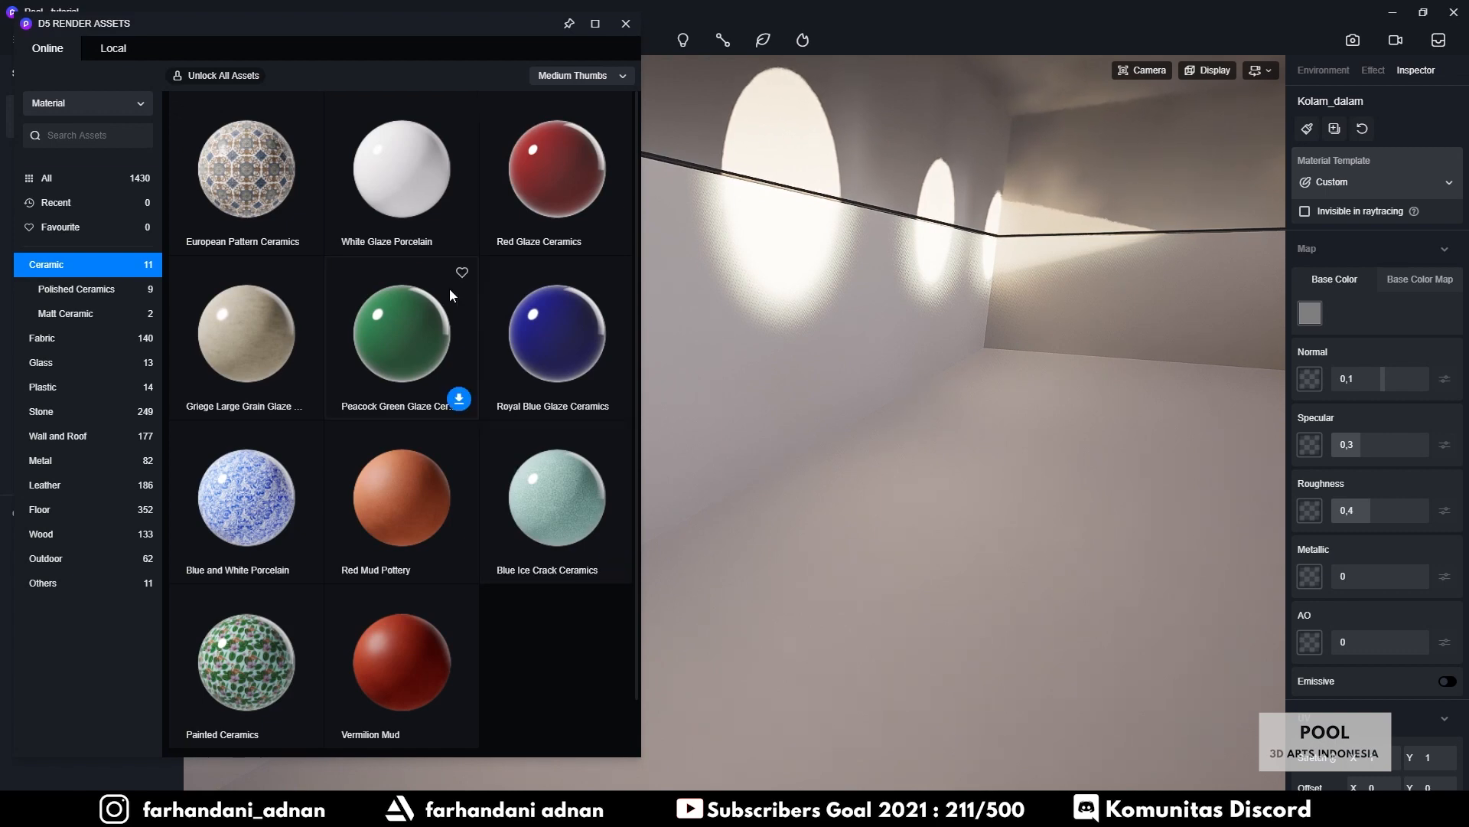
click(402, 173)
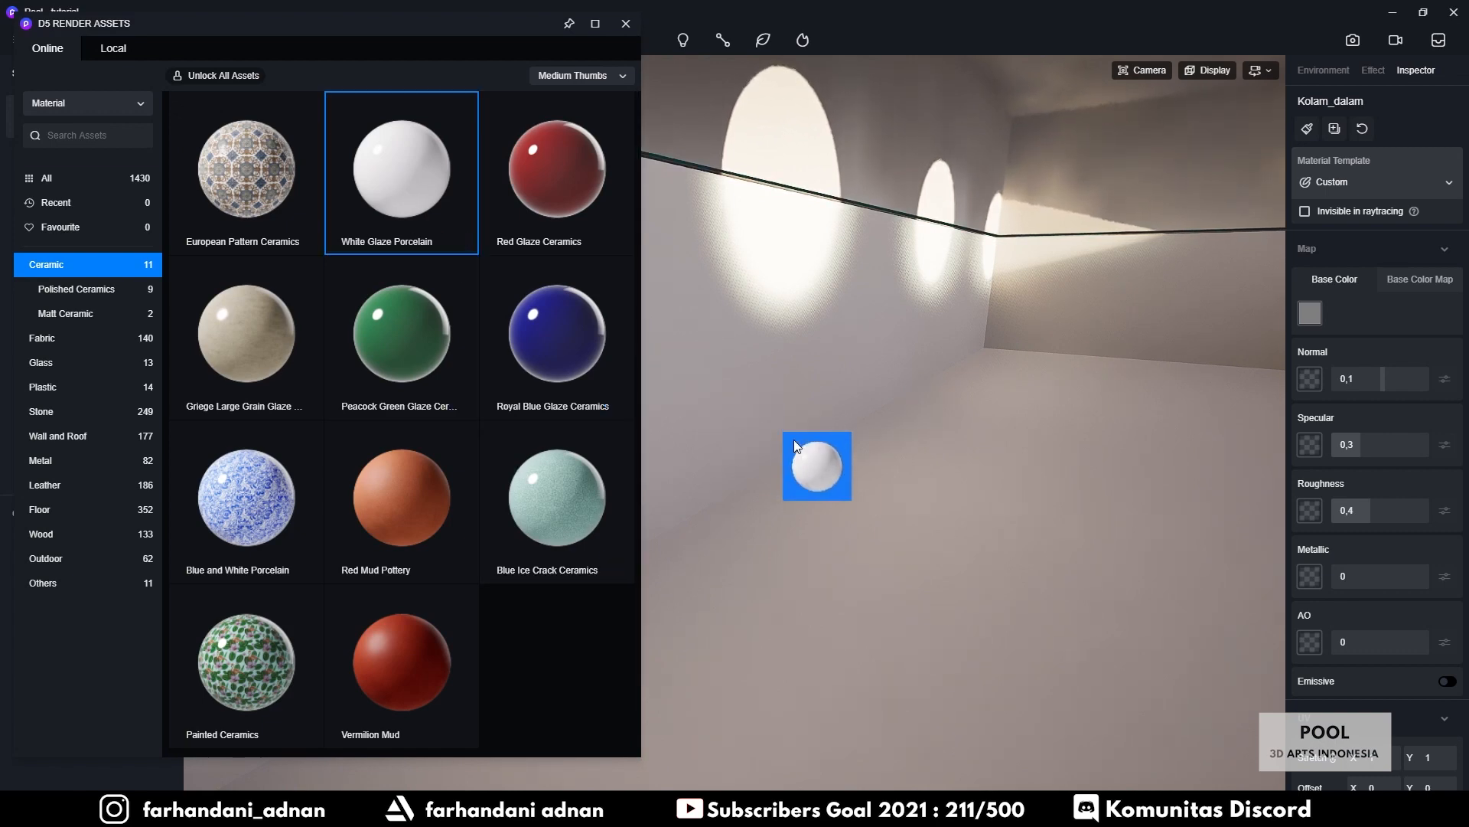
drag(793, 439, 791, 396)
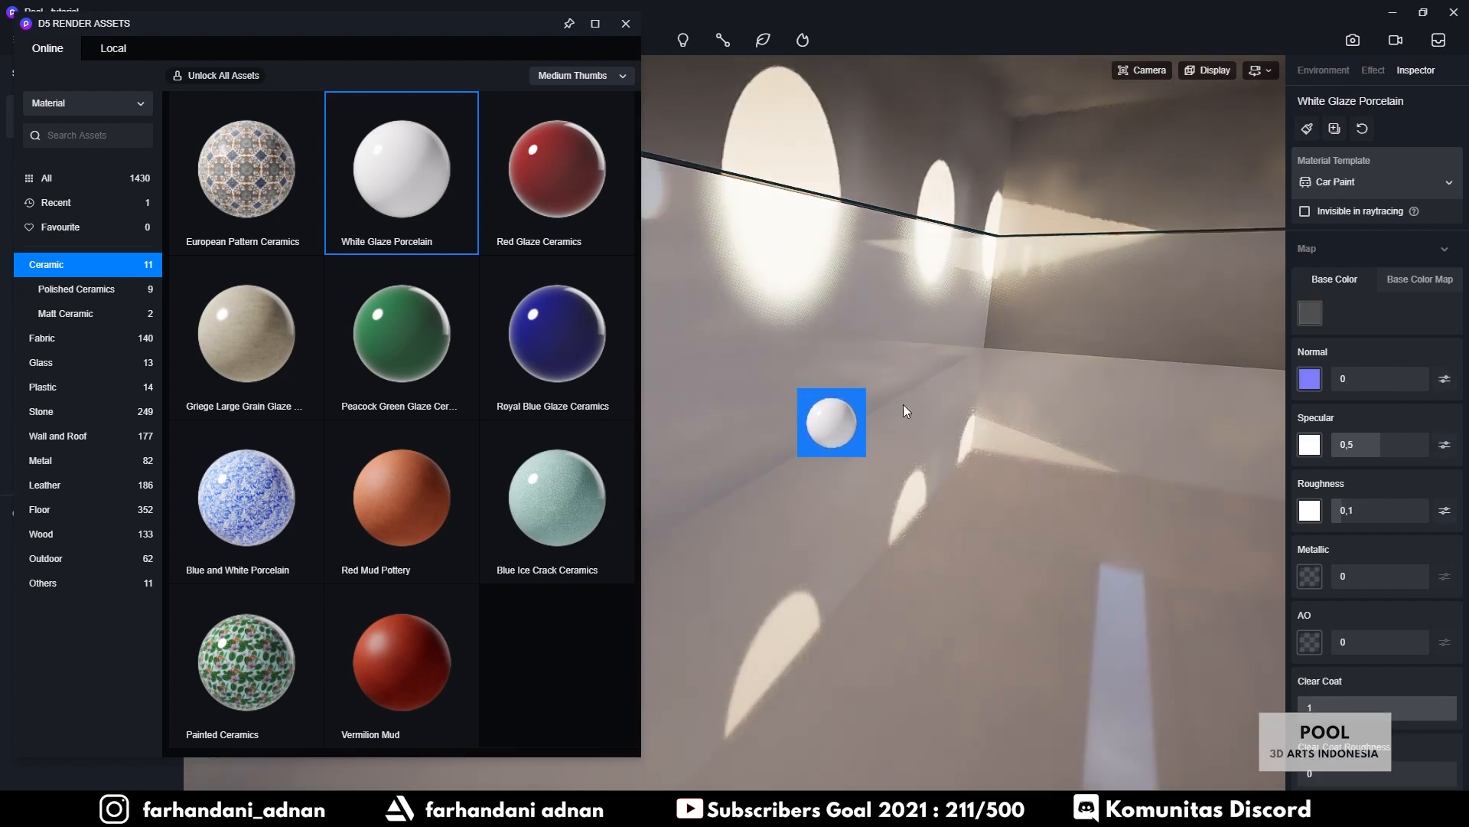
key(Escape)
mouse_move(986, 411)
right_down()
mouse_move(964, 400)
mouse_move(1081, 452)
mouse_move(1209, 469)
mouse_move(1063, 404)
mouse_move(848, 374)
mouse_move(960, 415)
right_up()
key(s)
key(a)
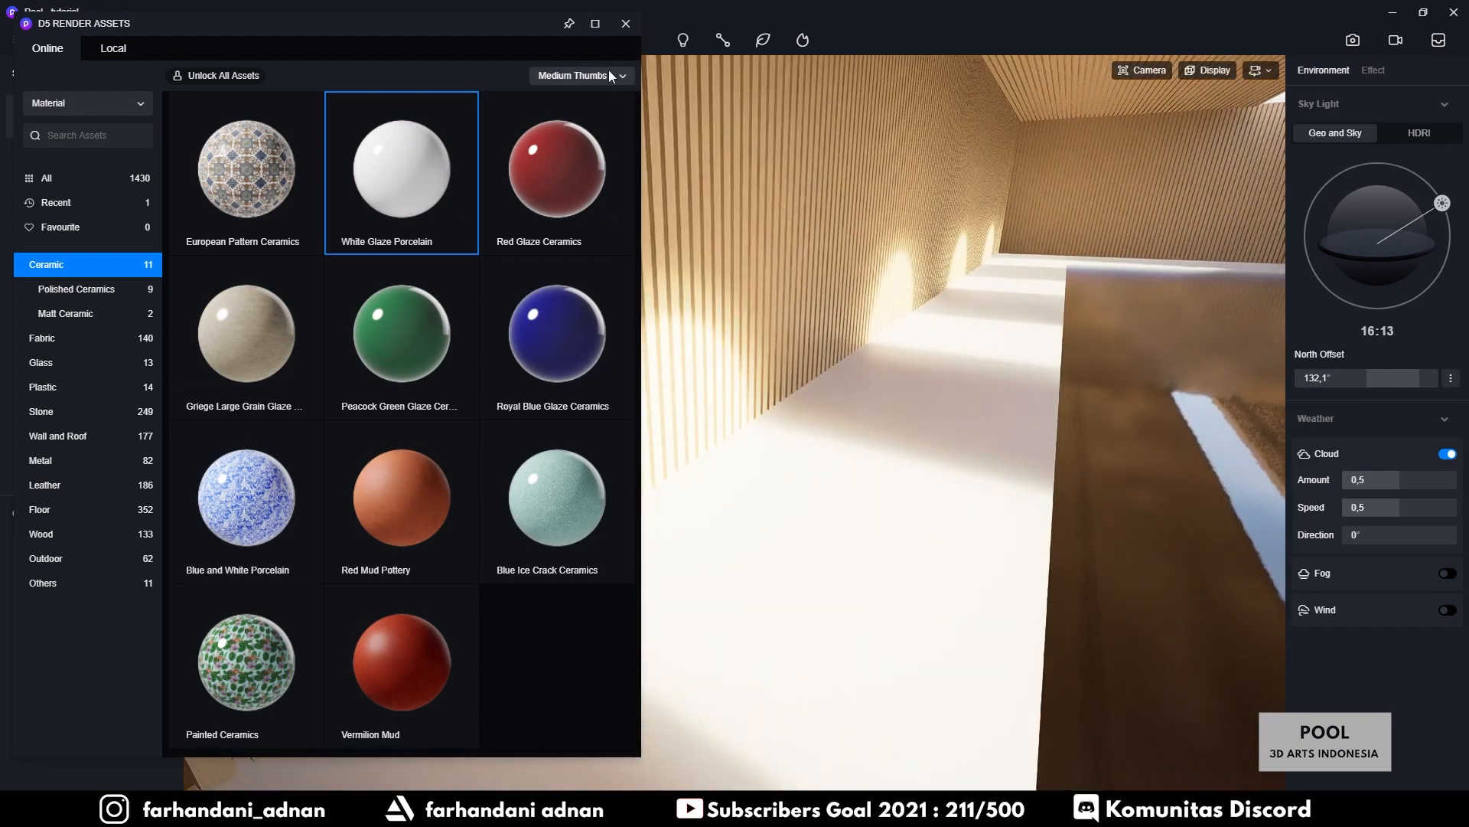
click(626, 23)
Select the deck and bring up the Floor > Ceramic Tile materials in the asset library
click(893, 448)
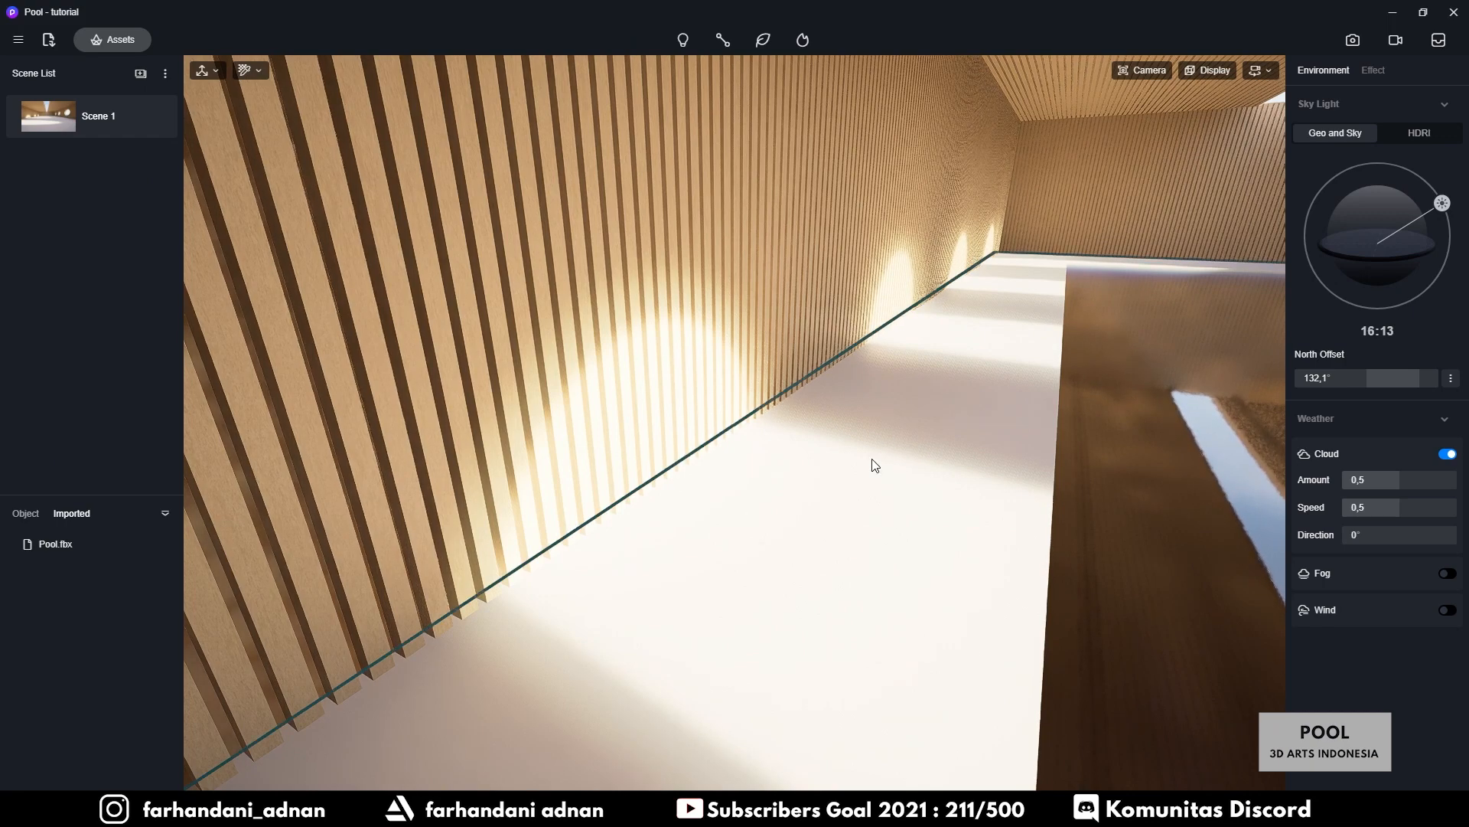
click(113, 41)
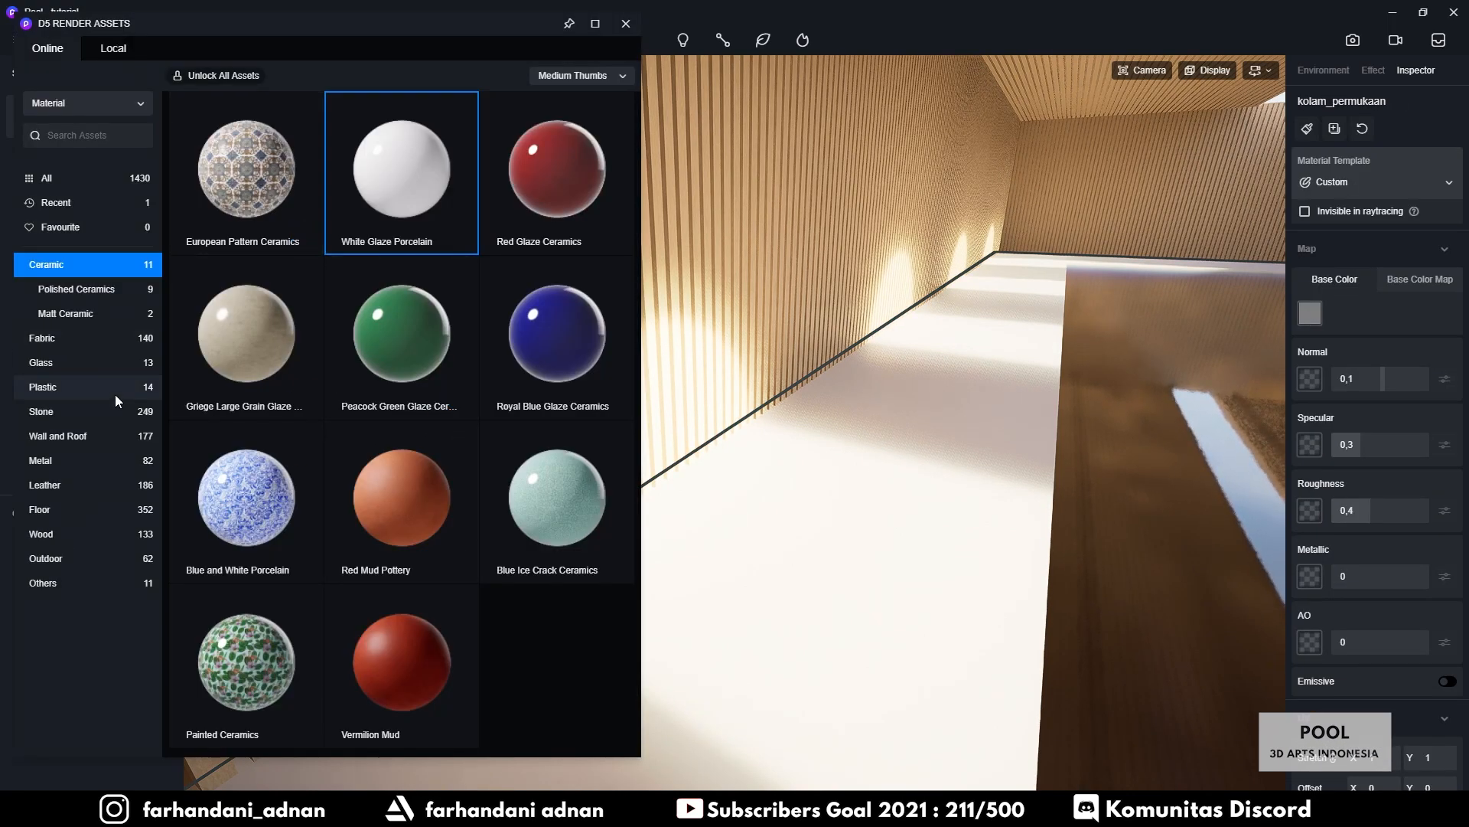
click(63, 511)
click(89, 509)
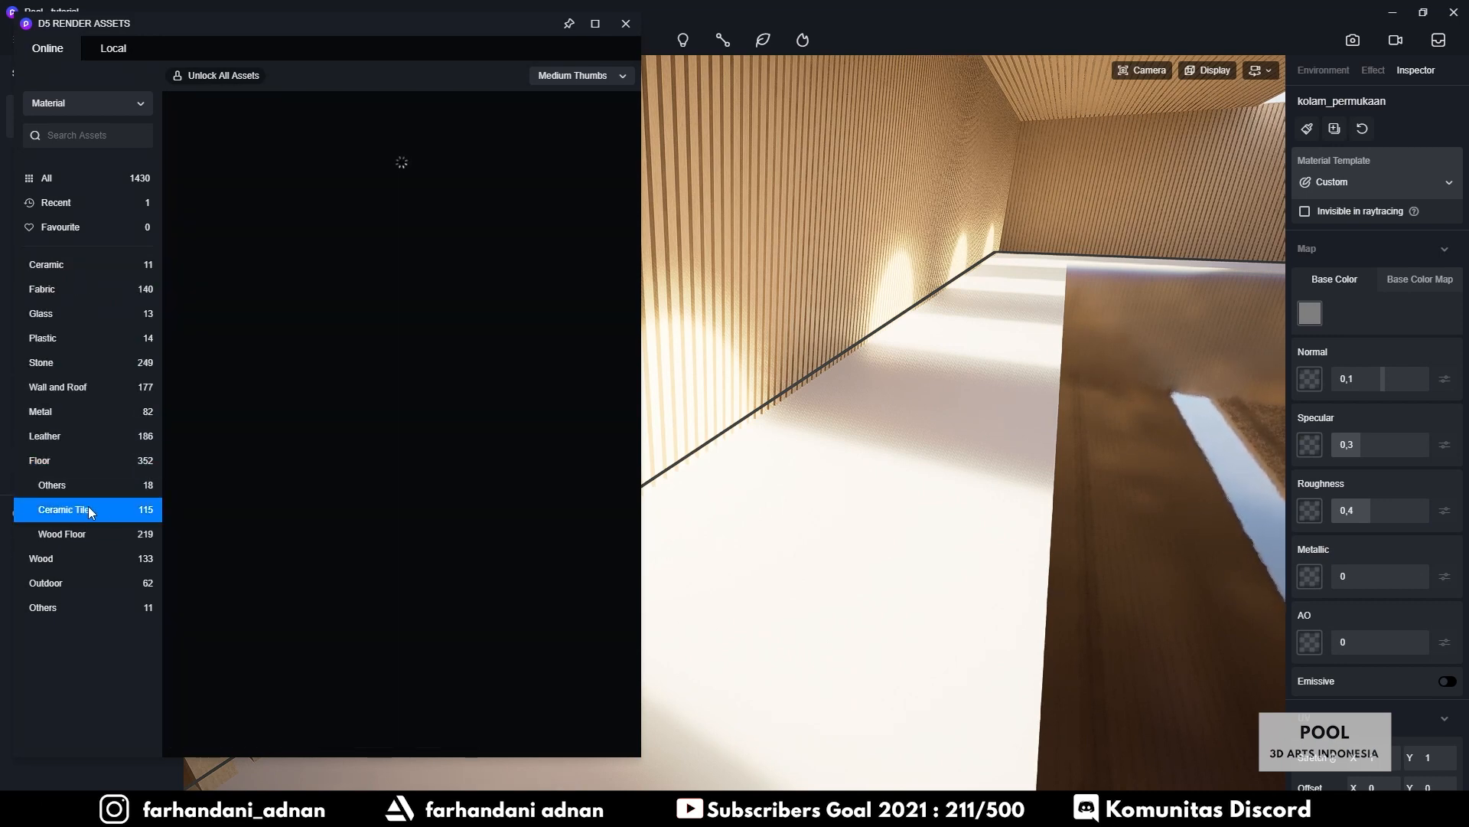
click(73, 511)
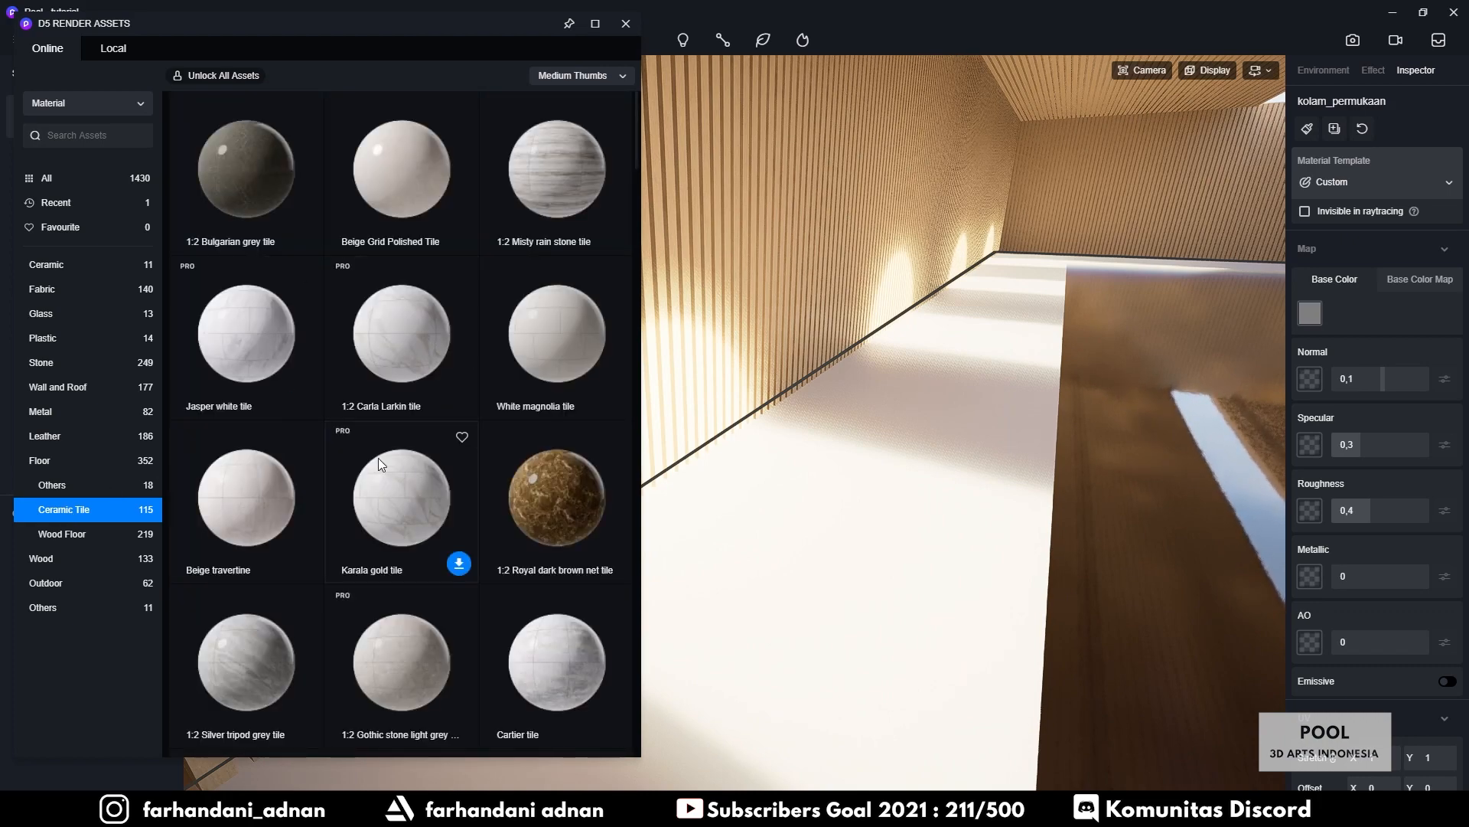
Download 1:2 Terra-cotta tile 01 and drag it onto the pool floor
scroll(378, 289, down, 10)
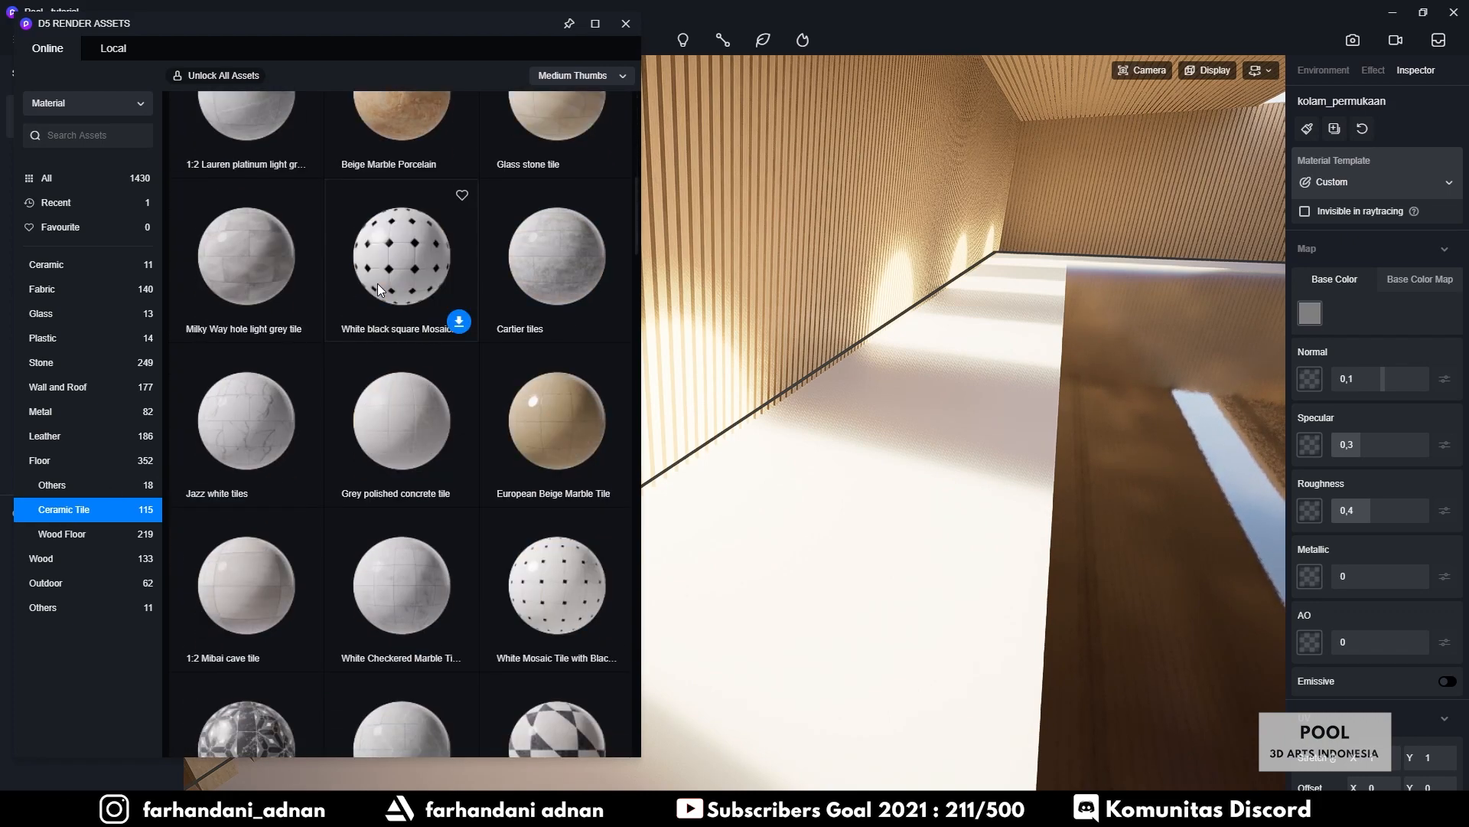
scroll(289, 416, down, 5)
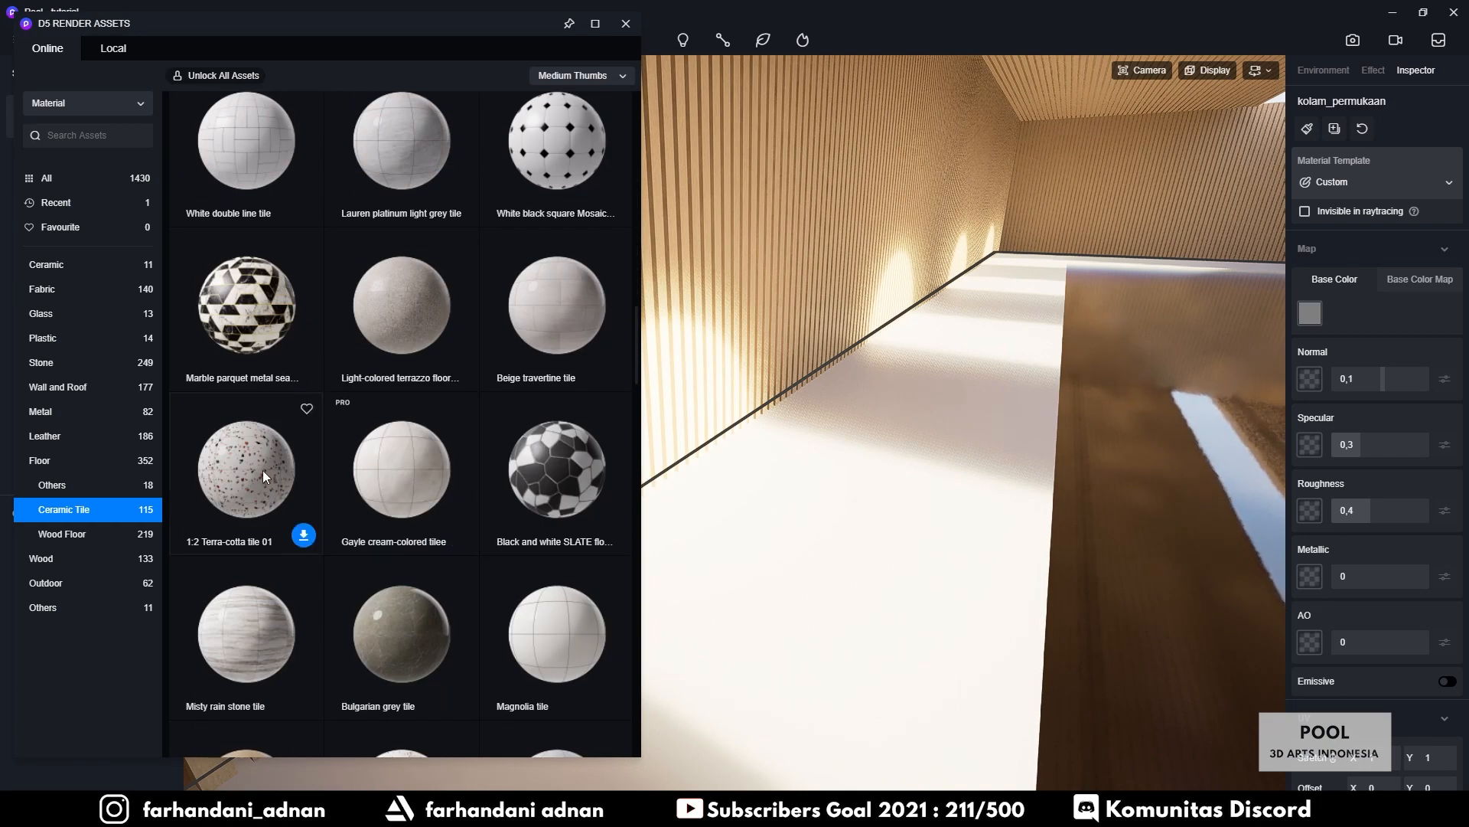
scroll(410, 475, down, 3)
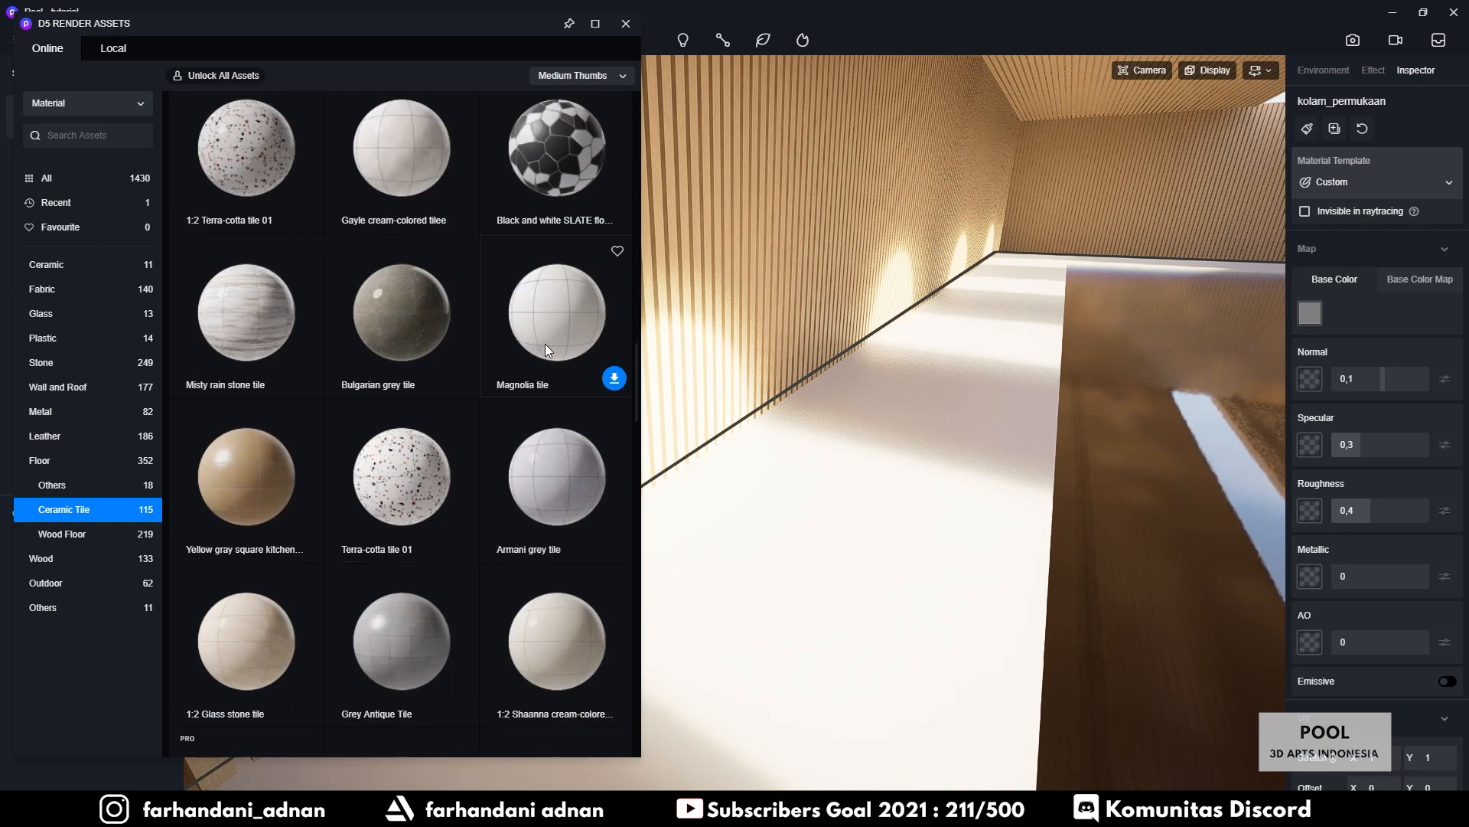
scroll(265, 405, down, 2)
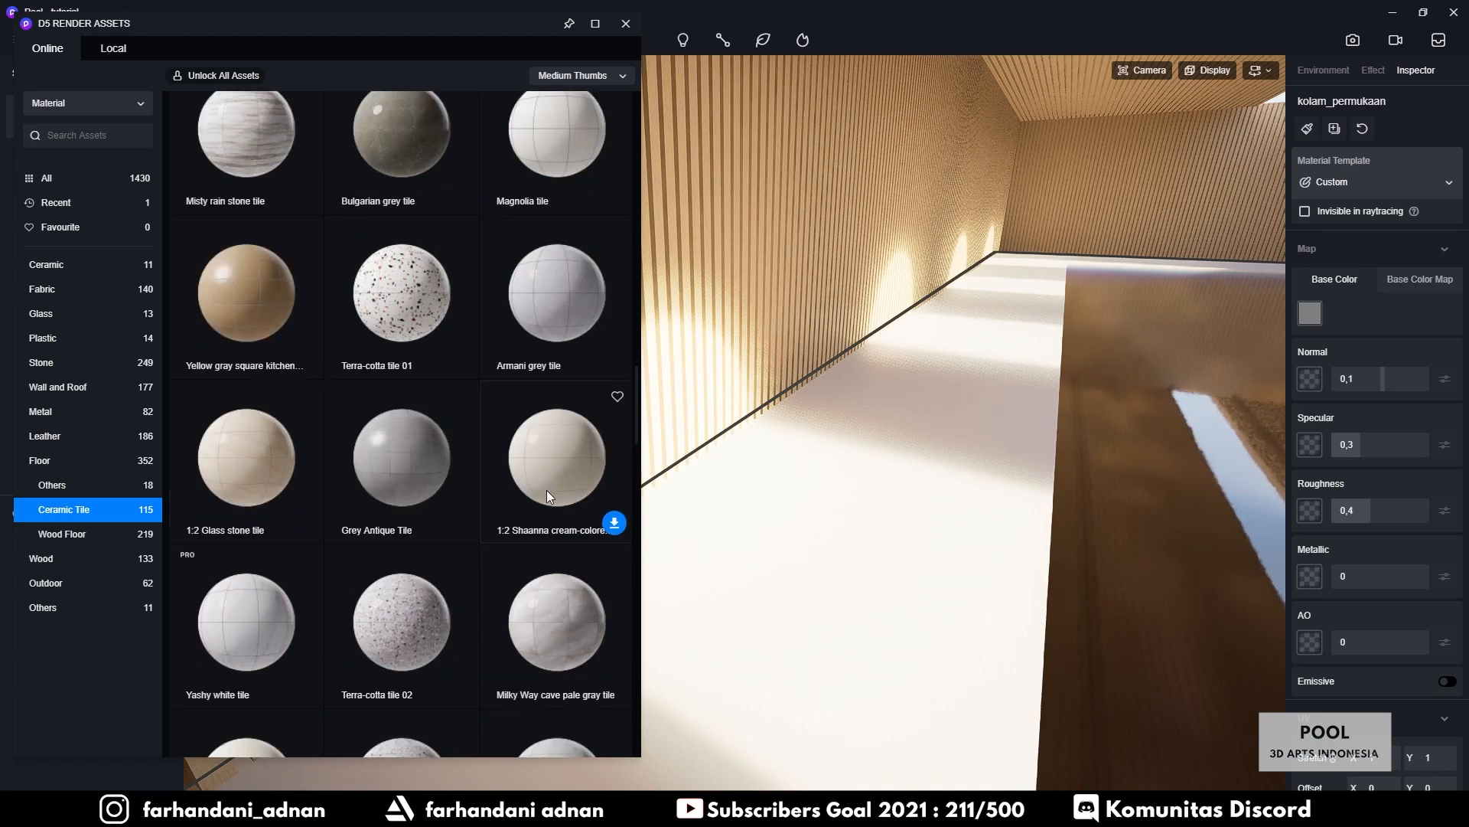
scroll(546, 489, down, 2)
scroll(272, 438, down, 2)
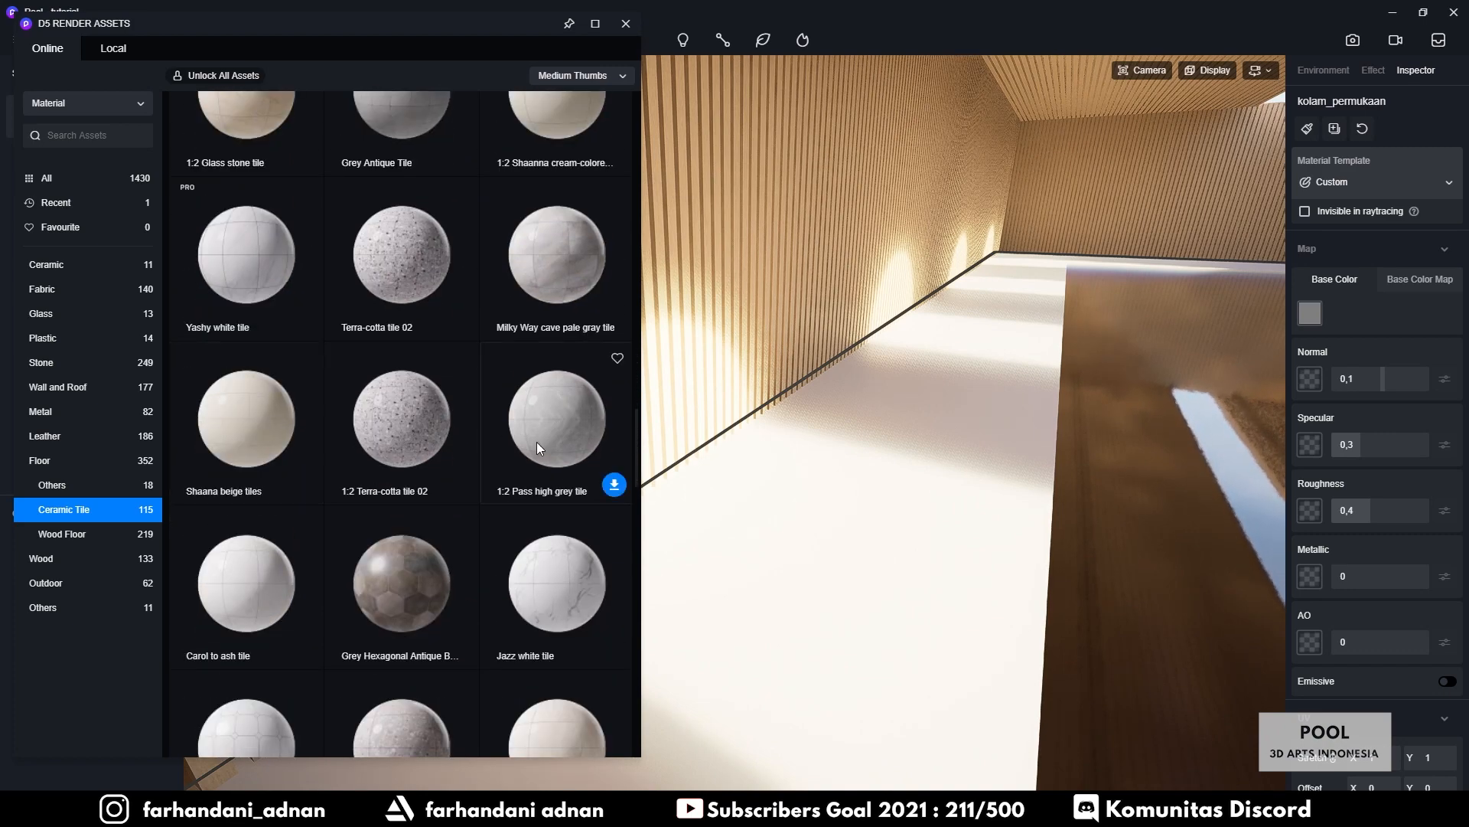
scroll(545, 463, down, 2)
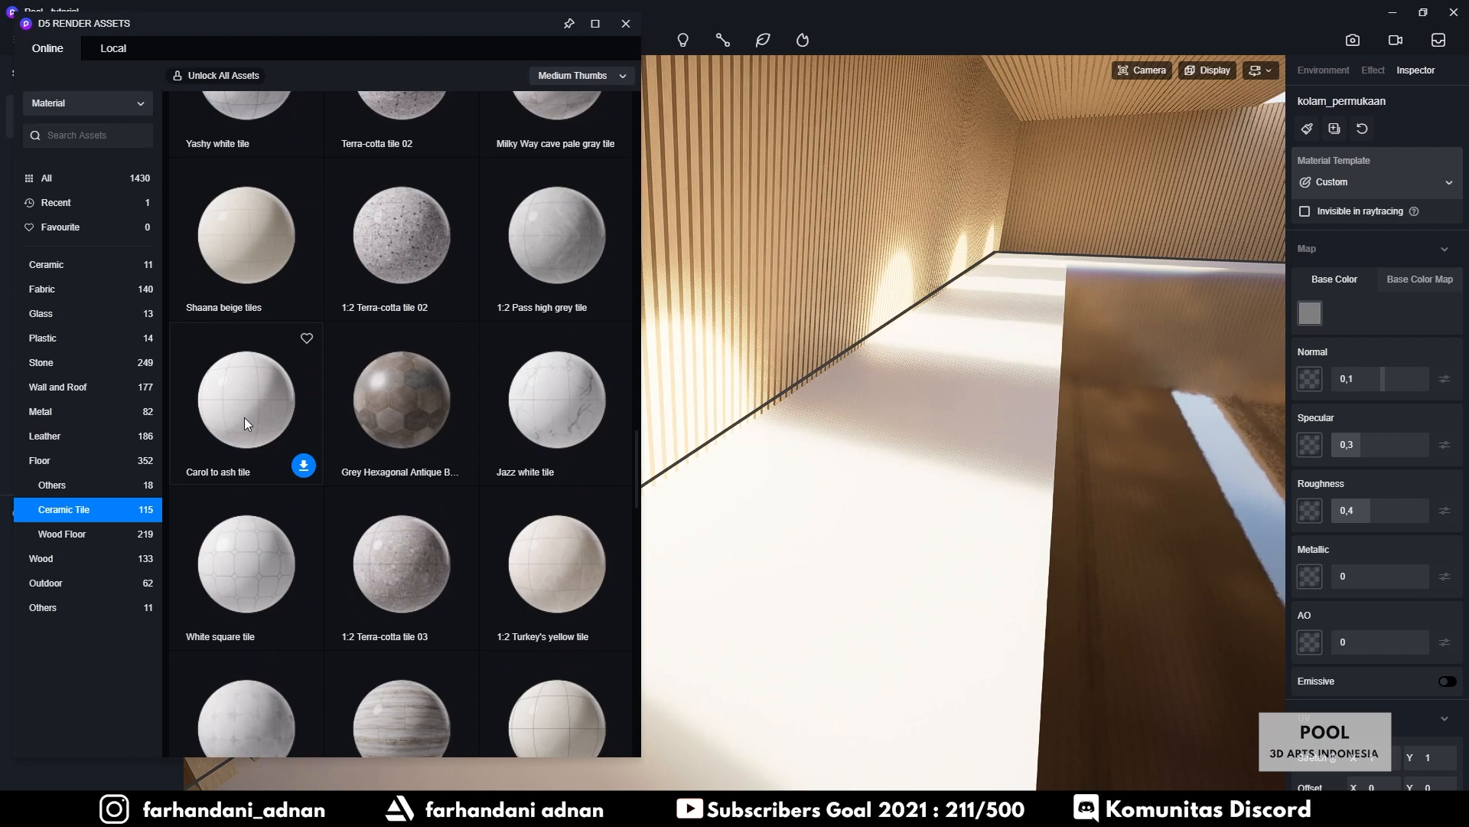
scroll(245, 416, up, 10)
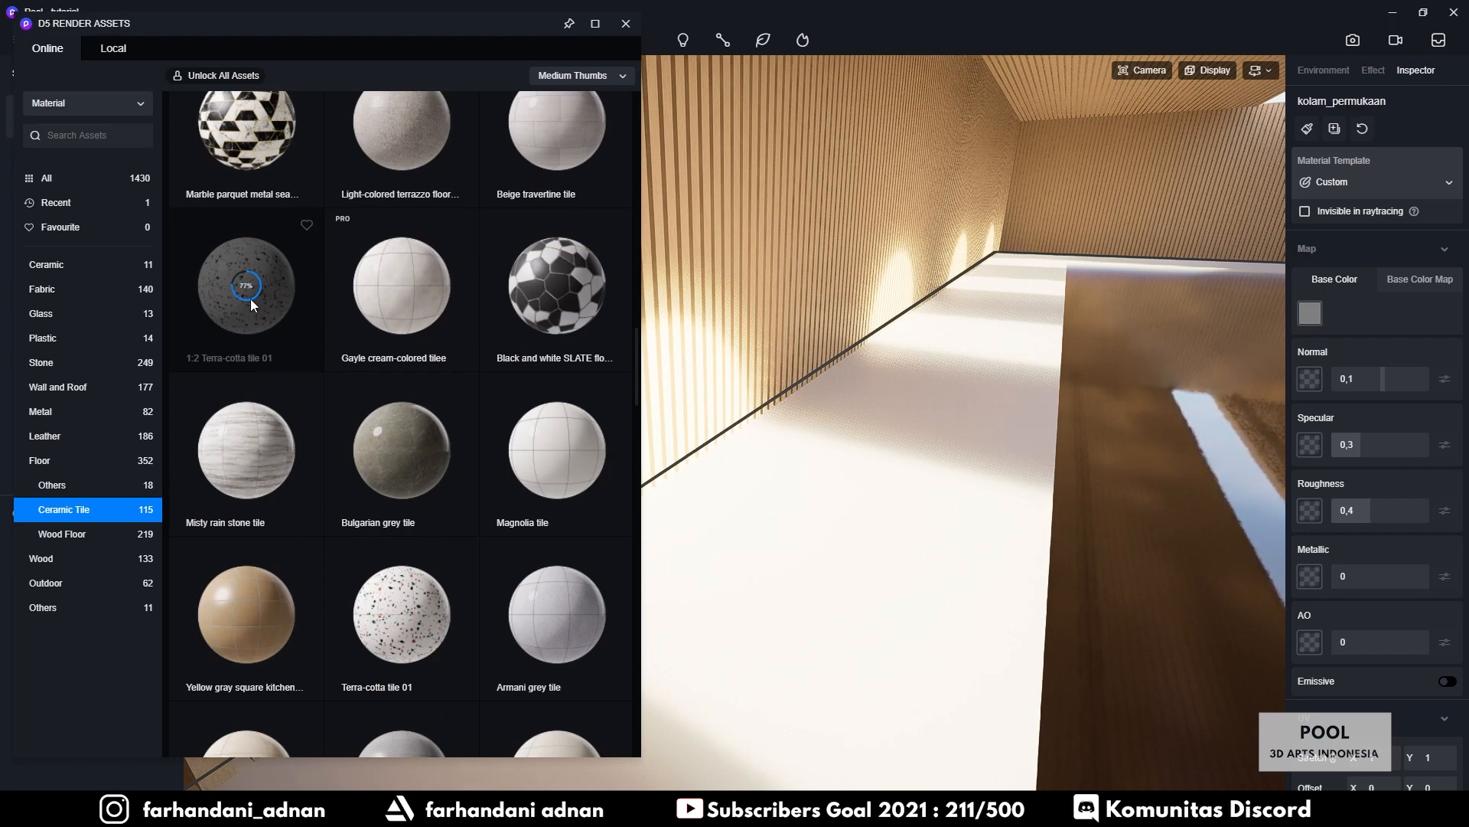
scroll(250, 300, up, 1)
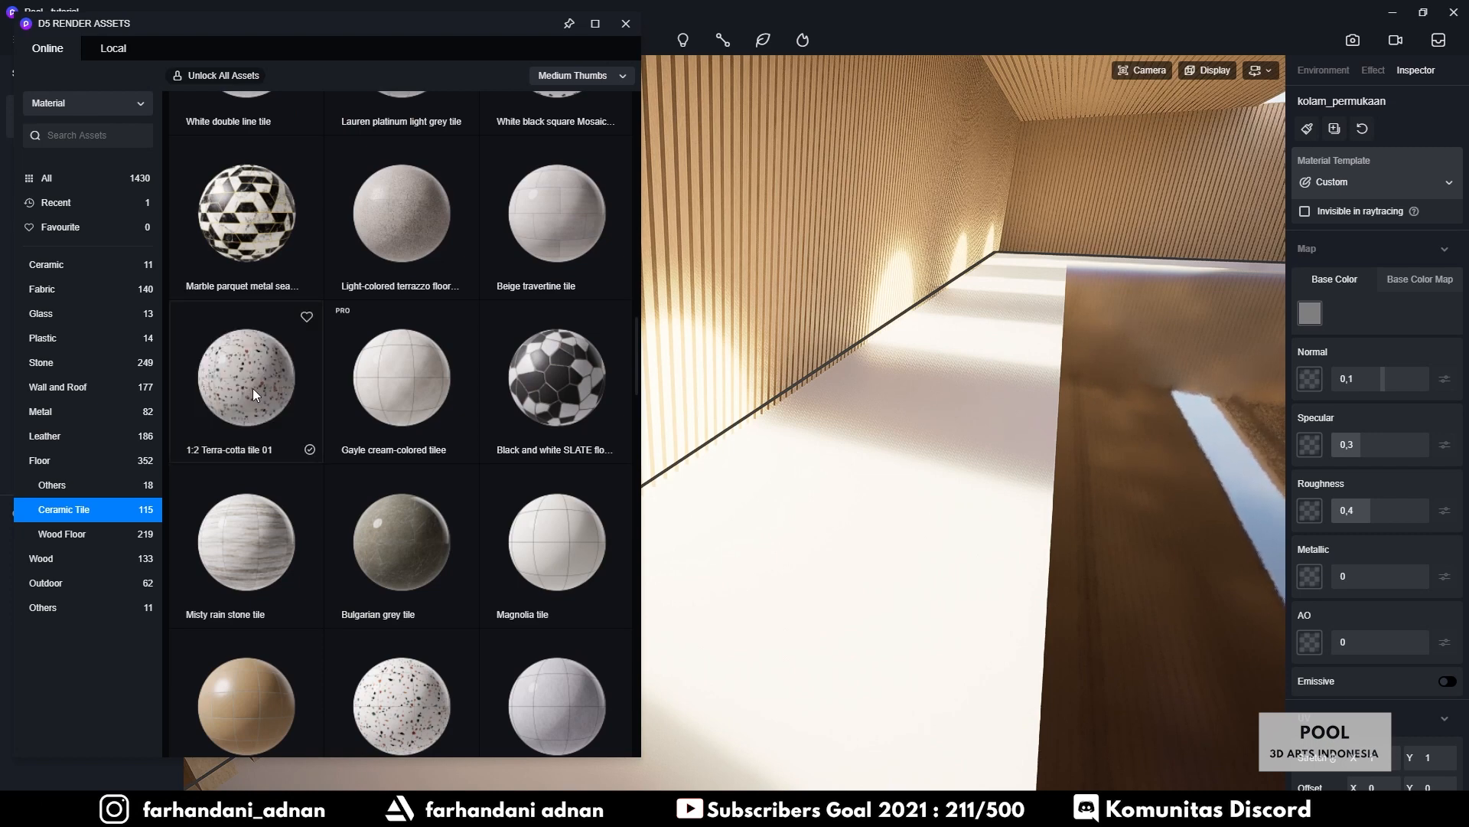
drag(311, 402, 871, 491)
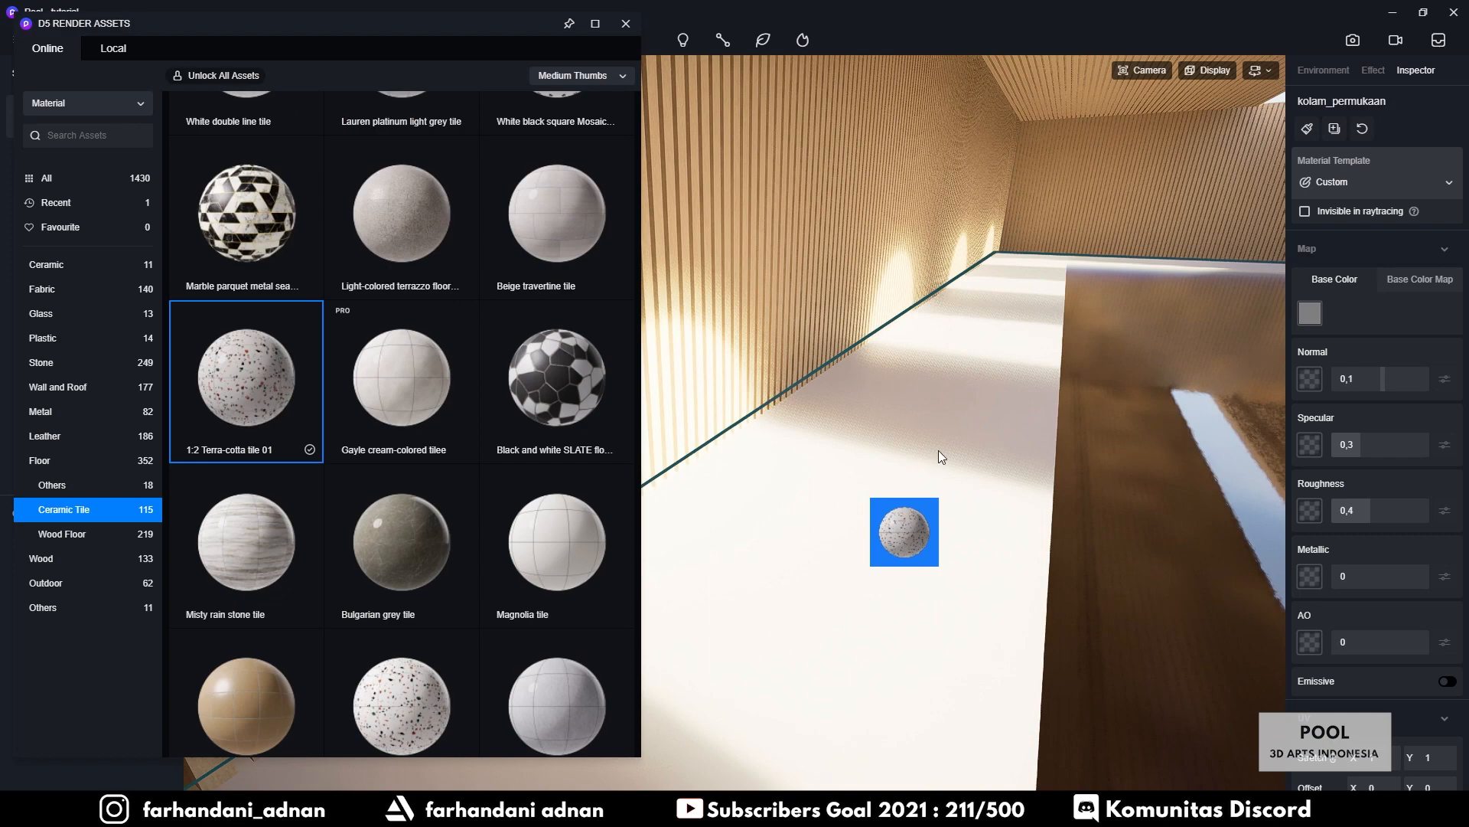
drag(941, 457, 949, 437)
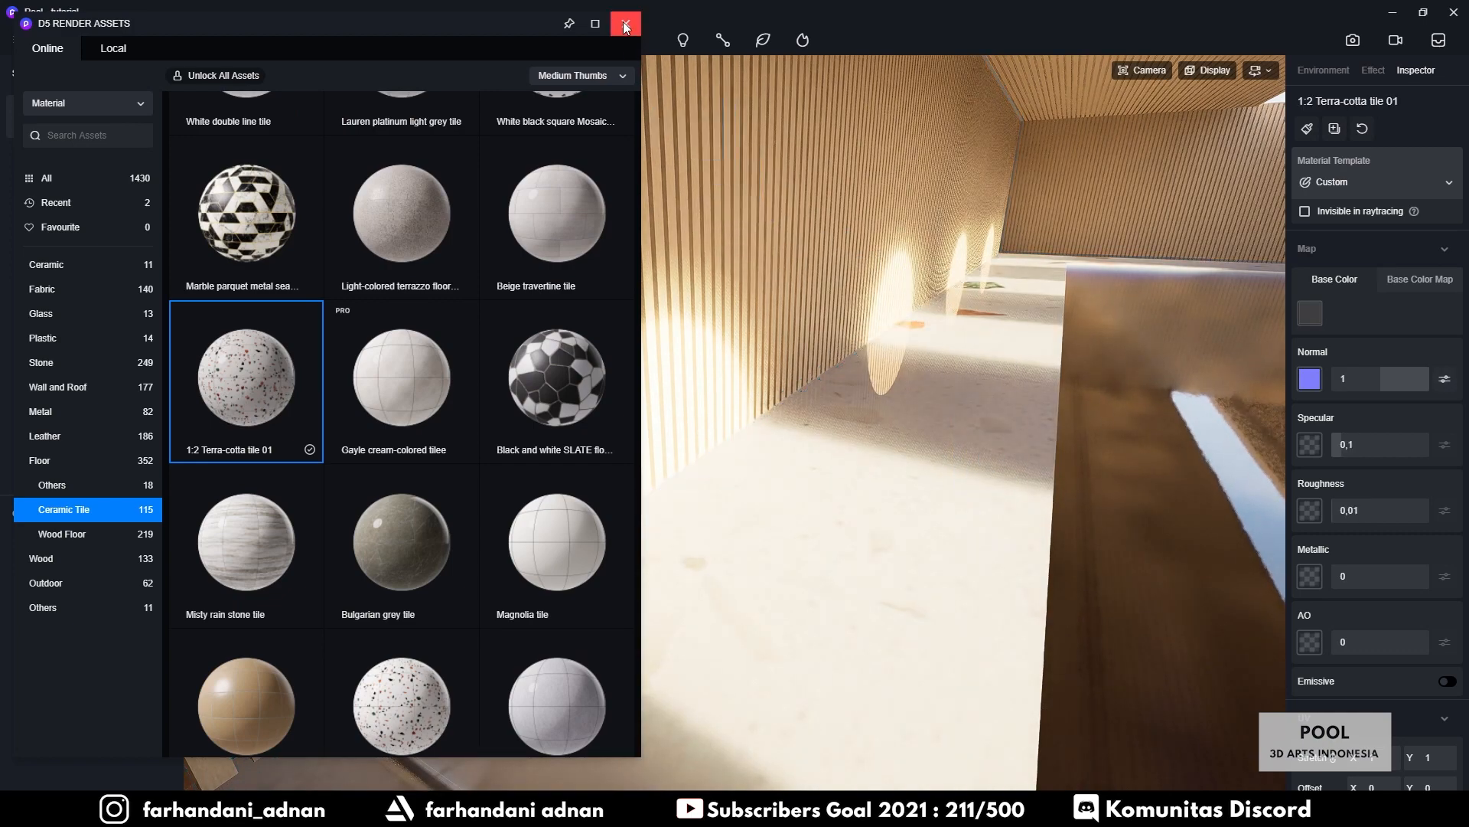
Close the asset library and move the camera back over the pool
click(624, 23)
right_drag(866, 407, 897, 455)
key(Escape)
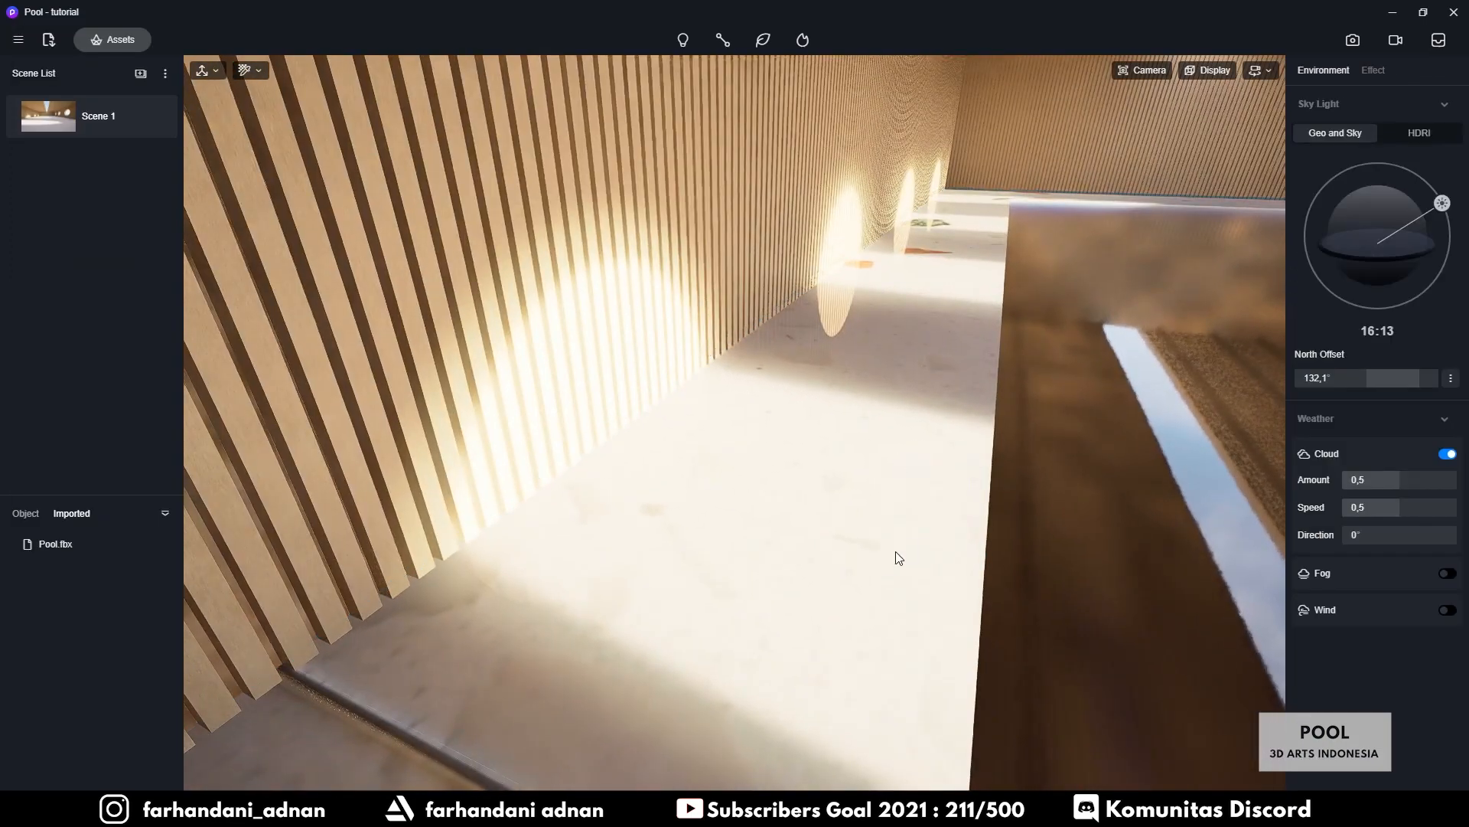
key(s)
right_drag(897, 552, 798, 600)
key(w)
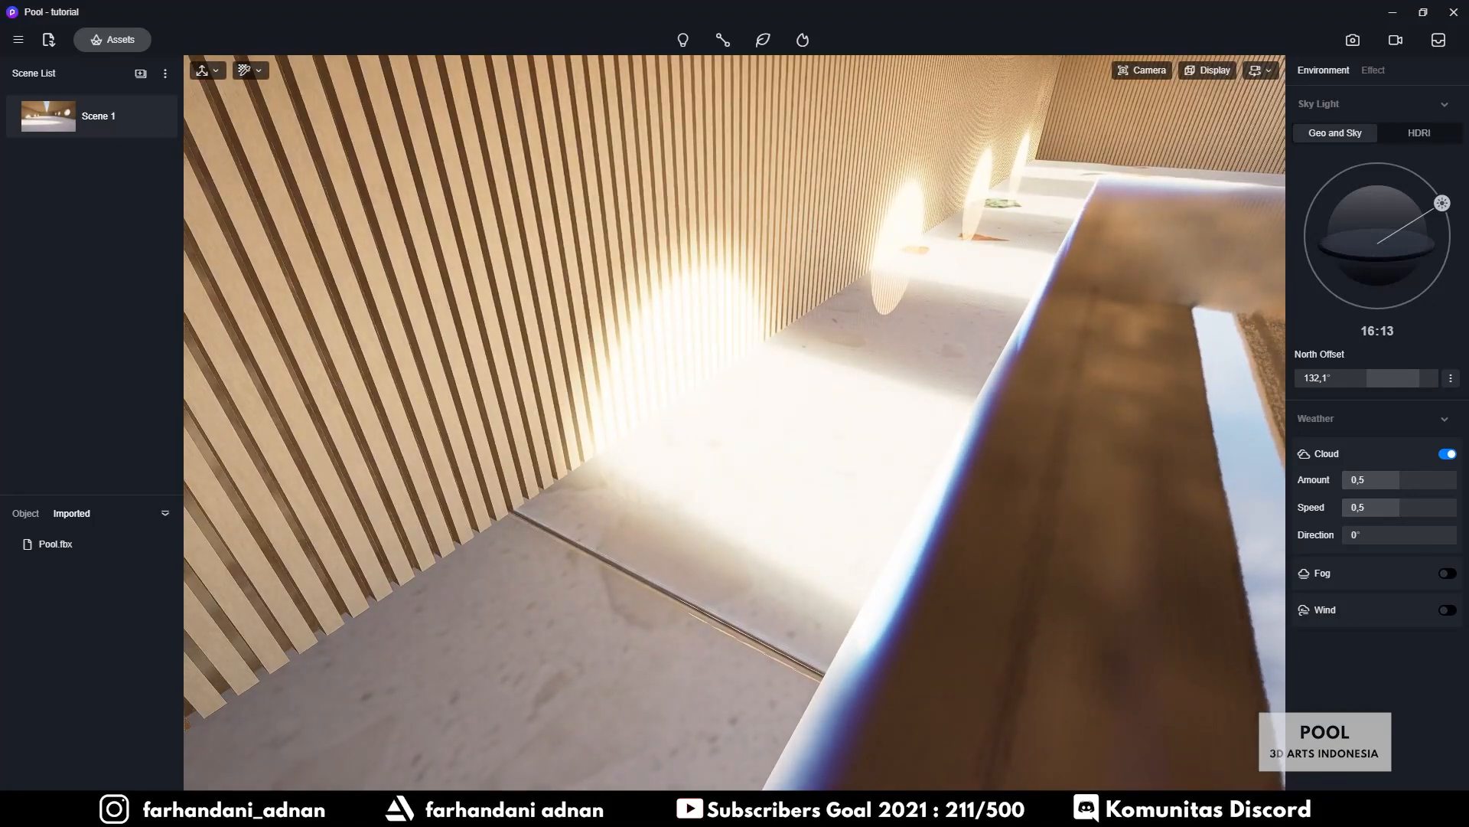
Set the pool floor material's UV stretch to 4,1 in X and Y, then return to Scene 1
click(794, 509)
scroll(1383, 696, down, 2)
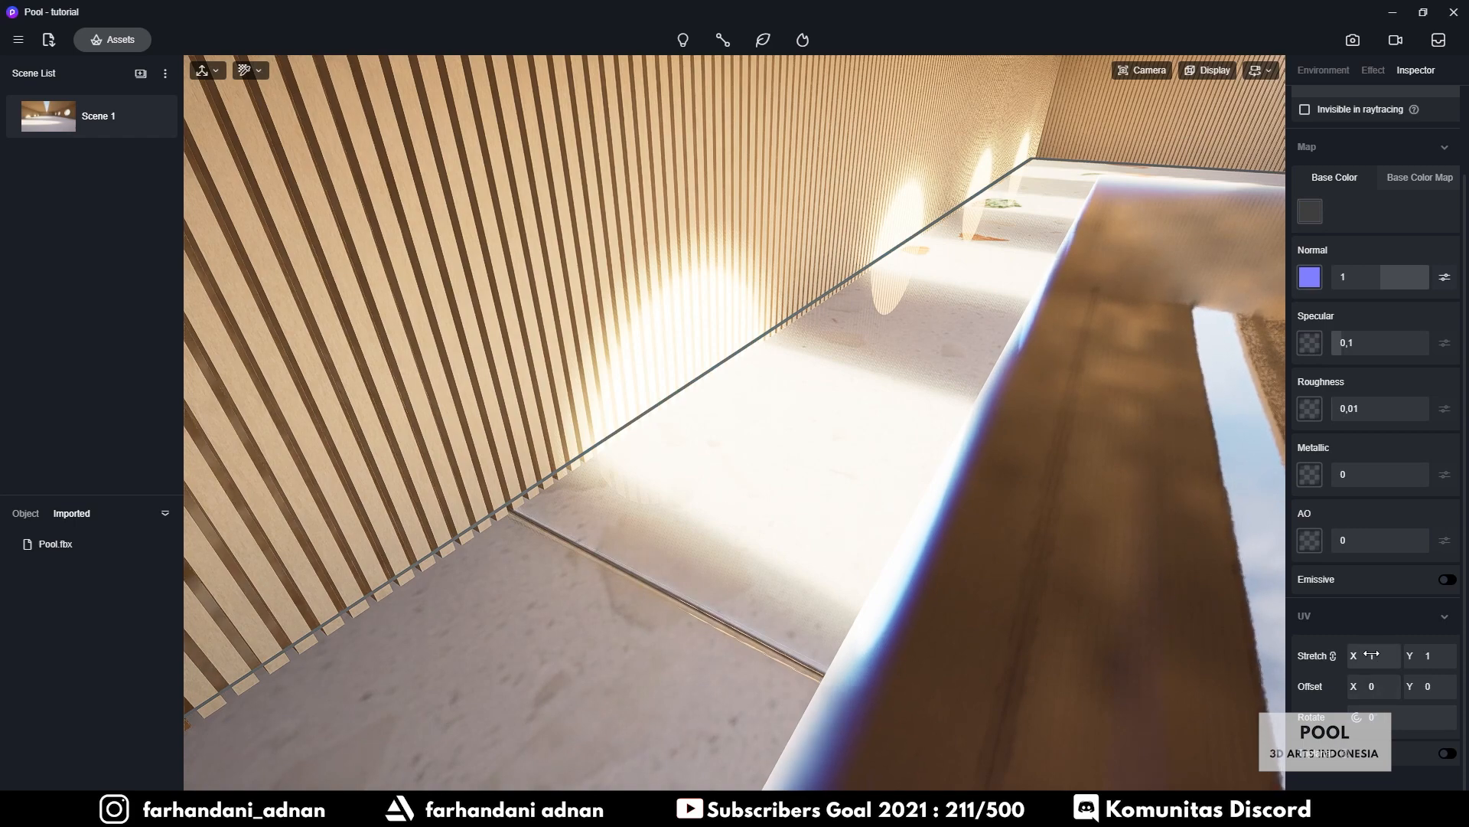
mouse_move(1388, 656)
mouse_down()
mouse_move(1444, 677)
mouse_move(1361, 659)
mouse_up()
right_drag(926, 490, 1133, 278)
scroll(1084, 277, down, 2)
scroll(1133, 278, up, 1)
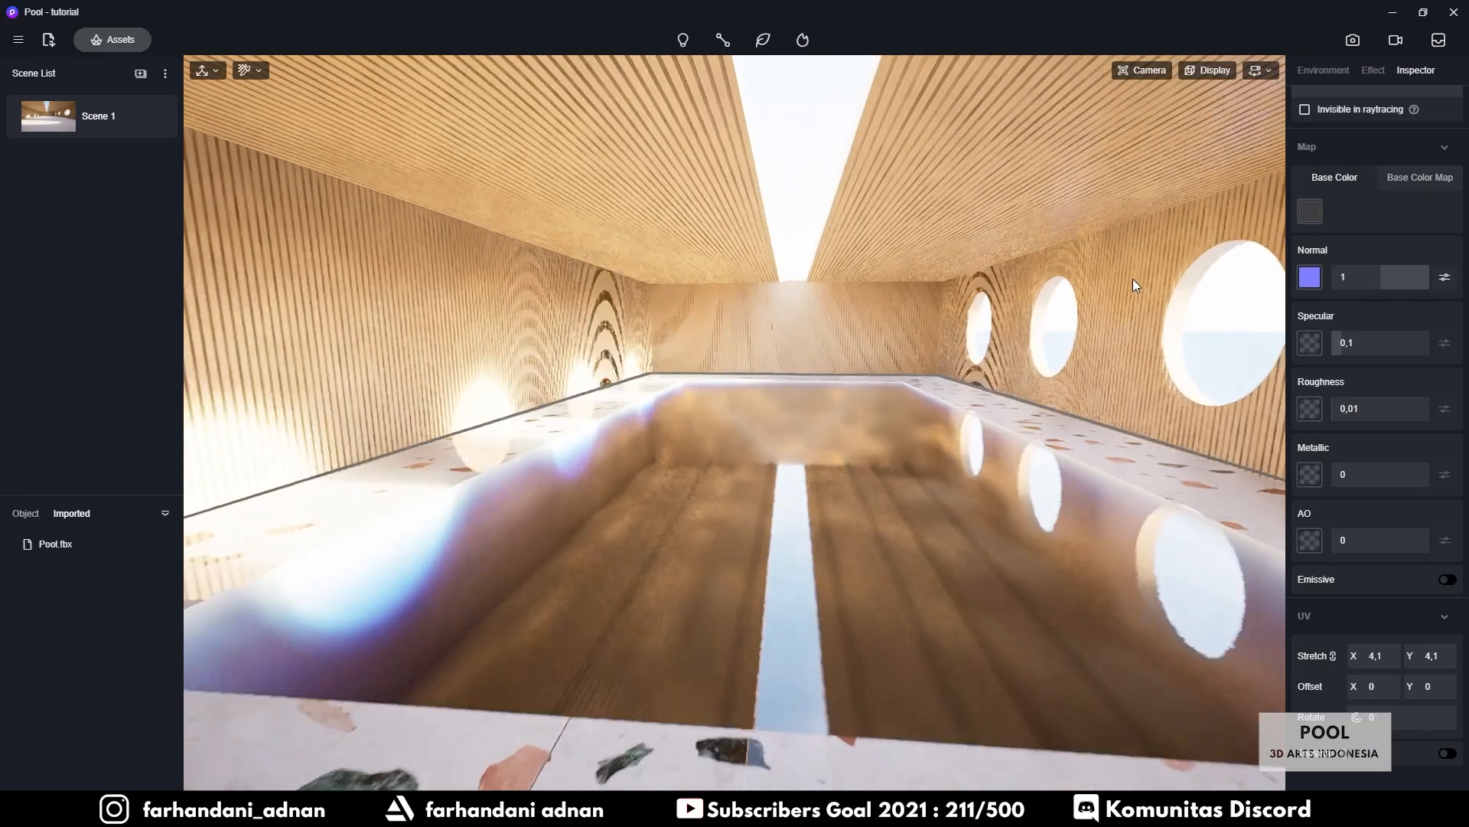
click(52, 119)
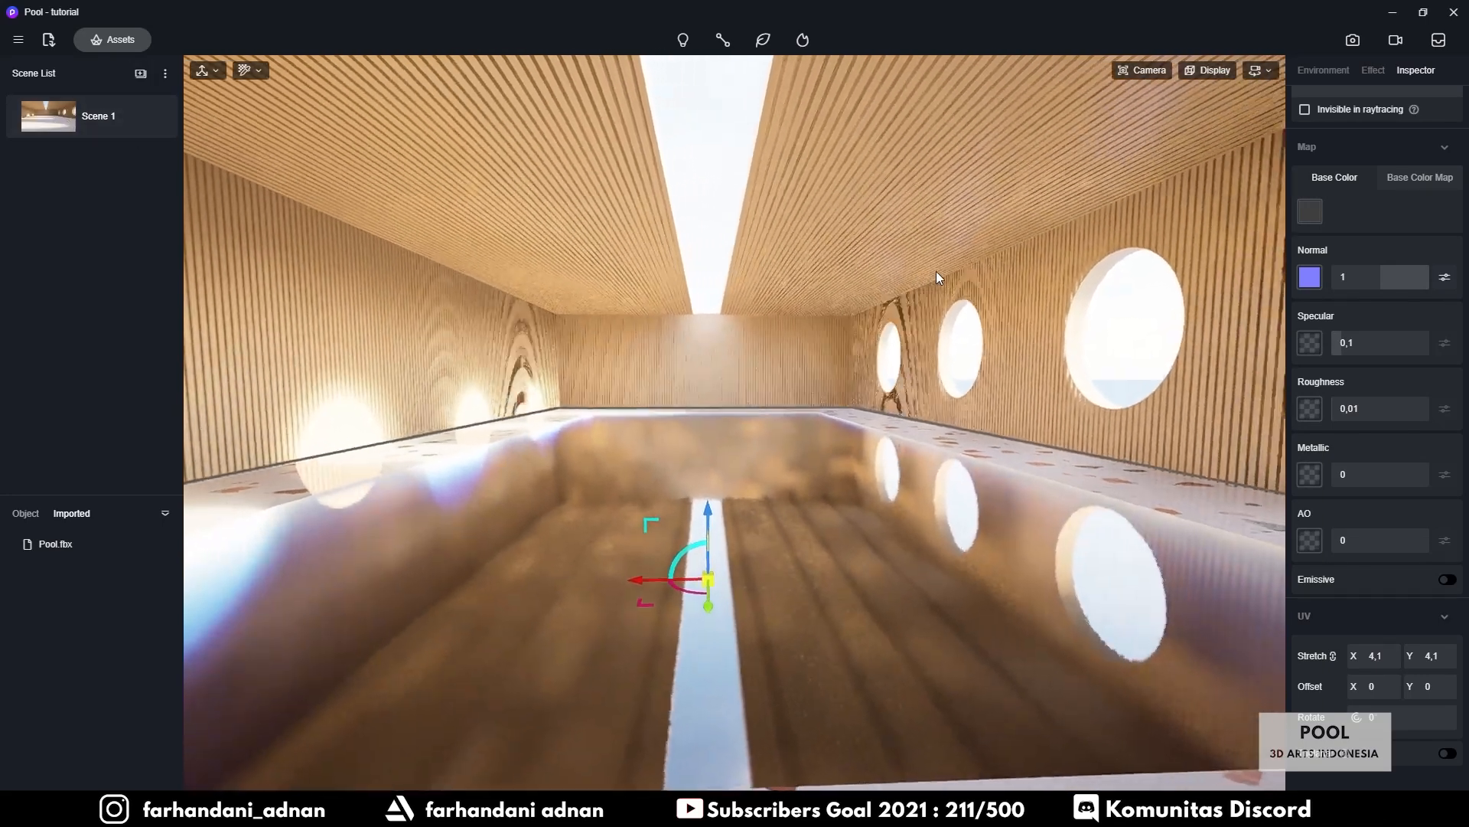
Refresh Scene 1 to the current camera view and show the Environment sky and weather settings
right_drag(772, 377, 736, 374)
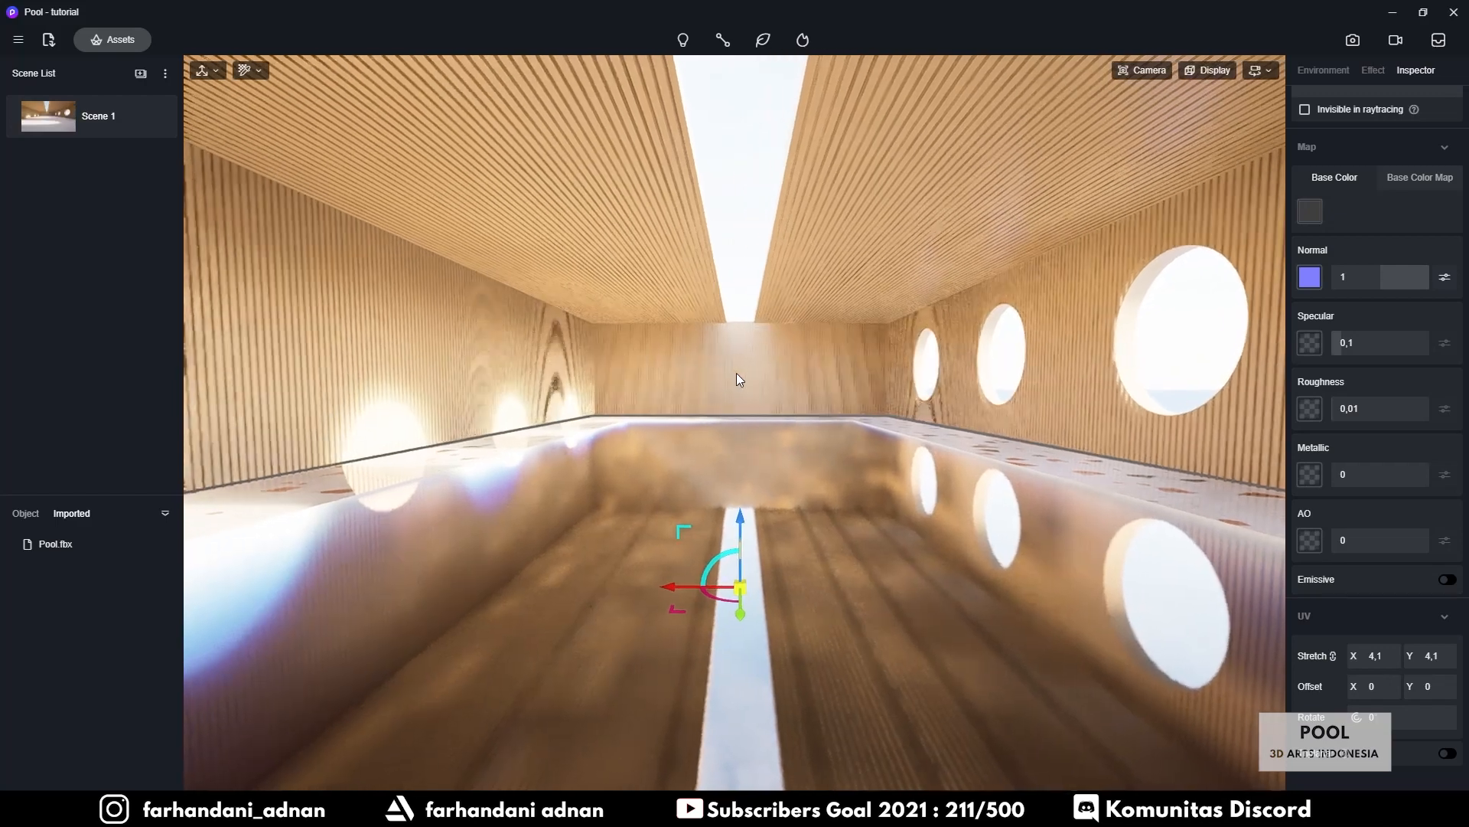
mouse_move(97, 122)
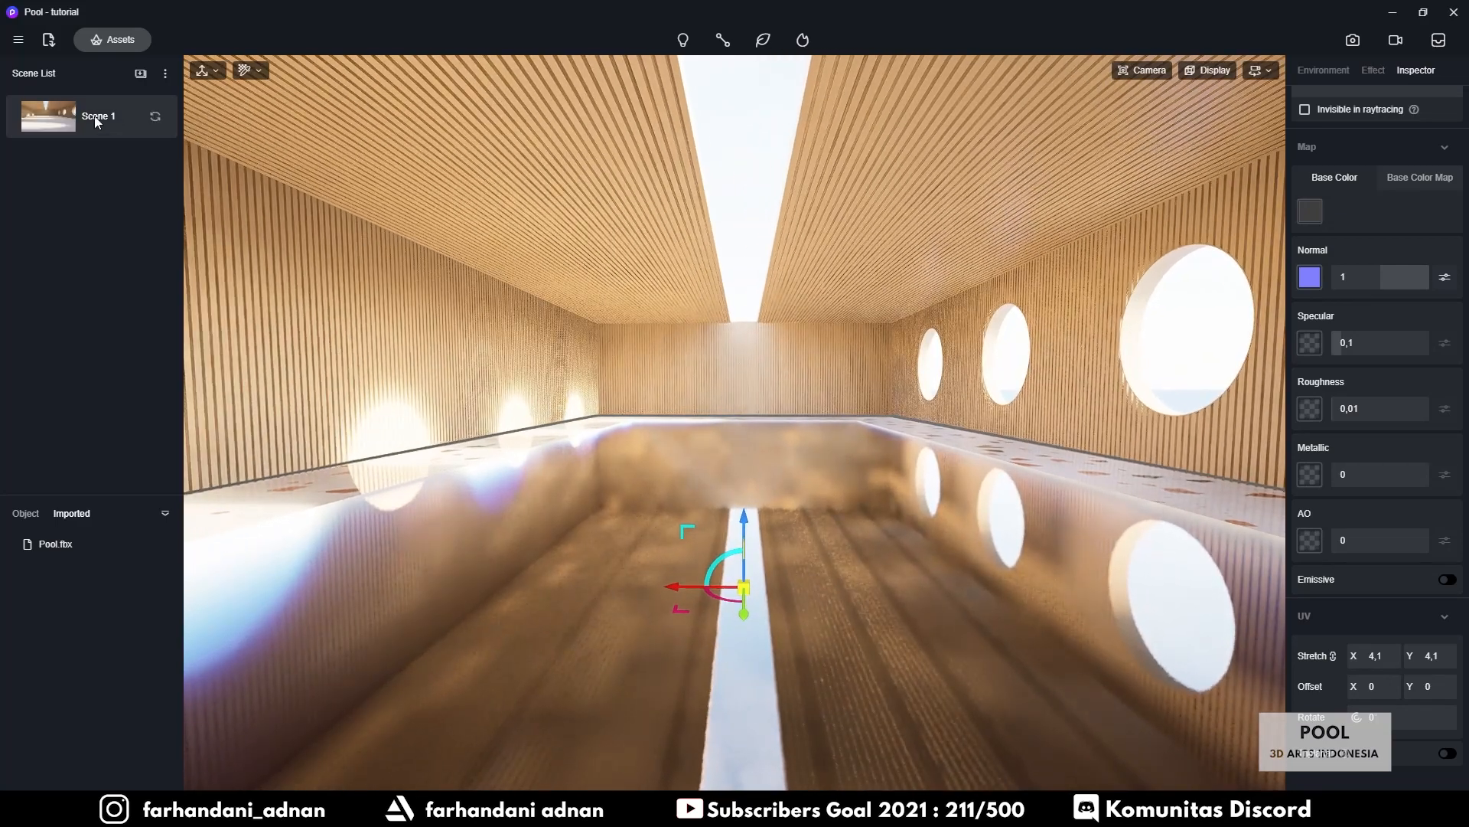
click(159, 116)
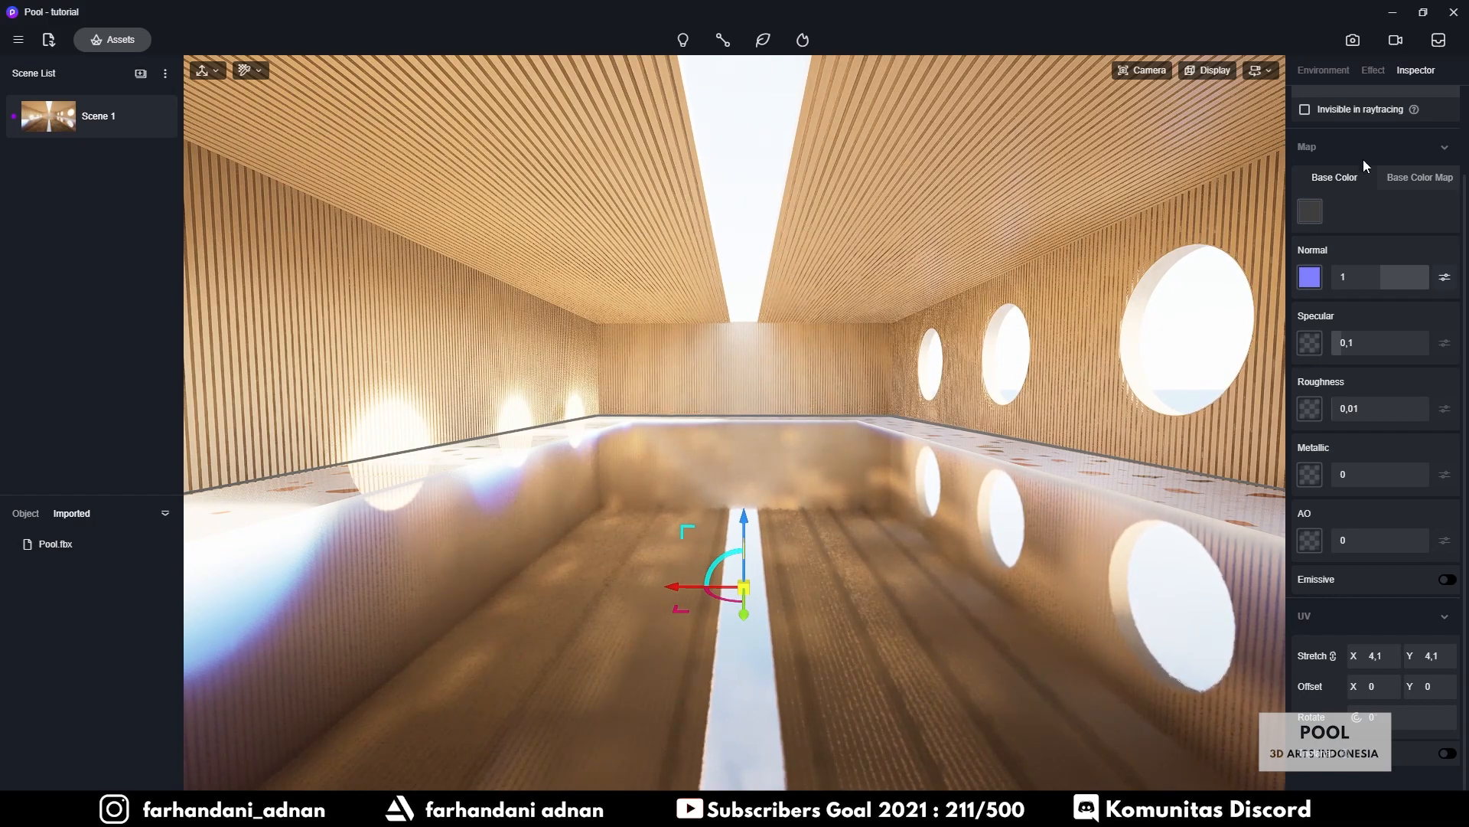
click(1324, 73)
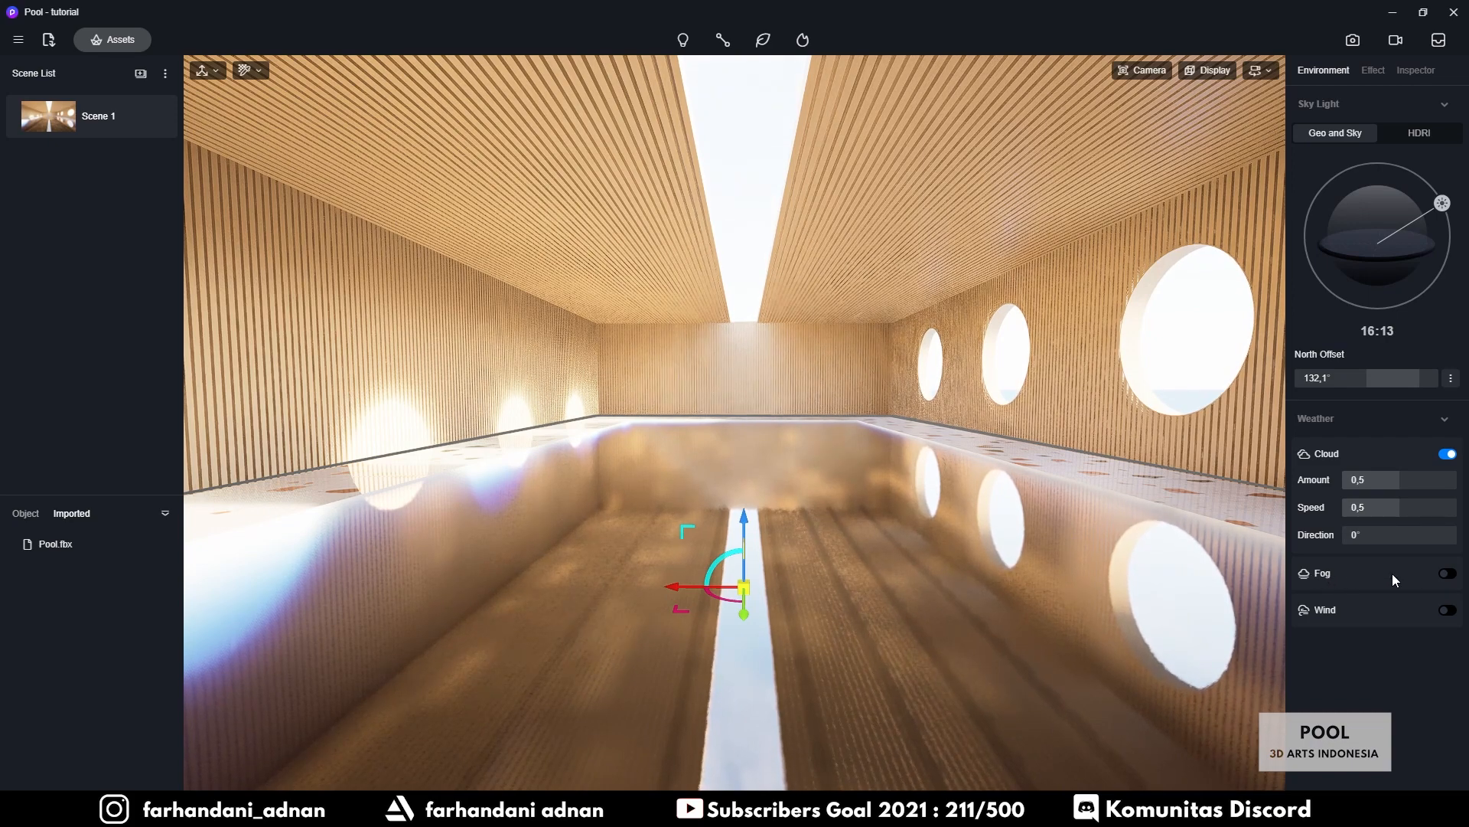
Switch on Fog under Weather with a density of about 2,33
click(1447, 575)
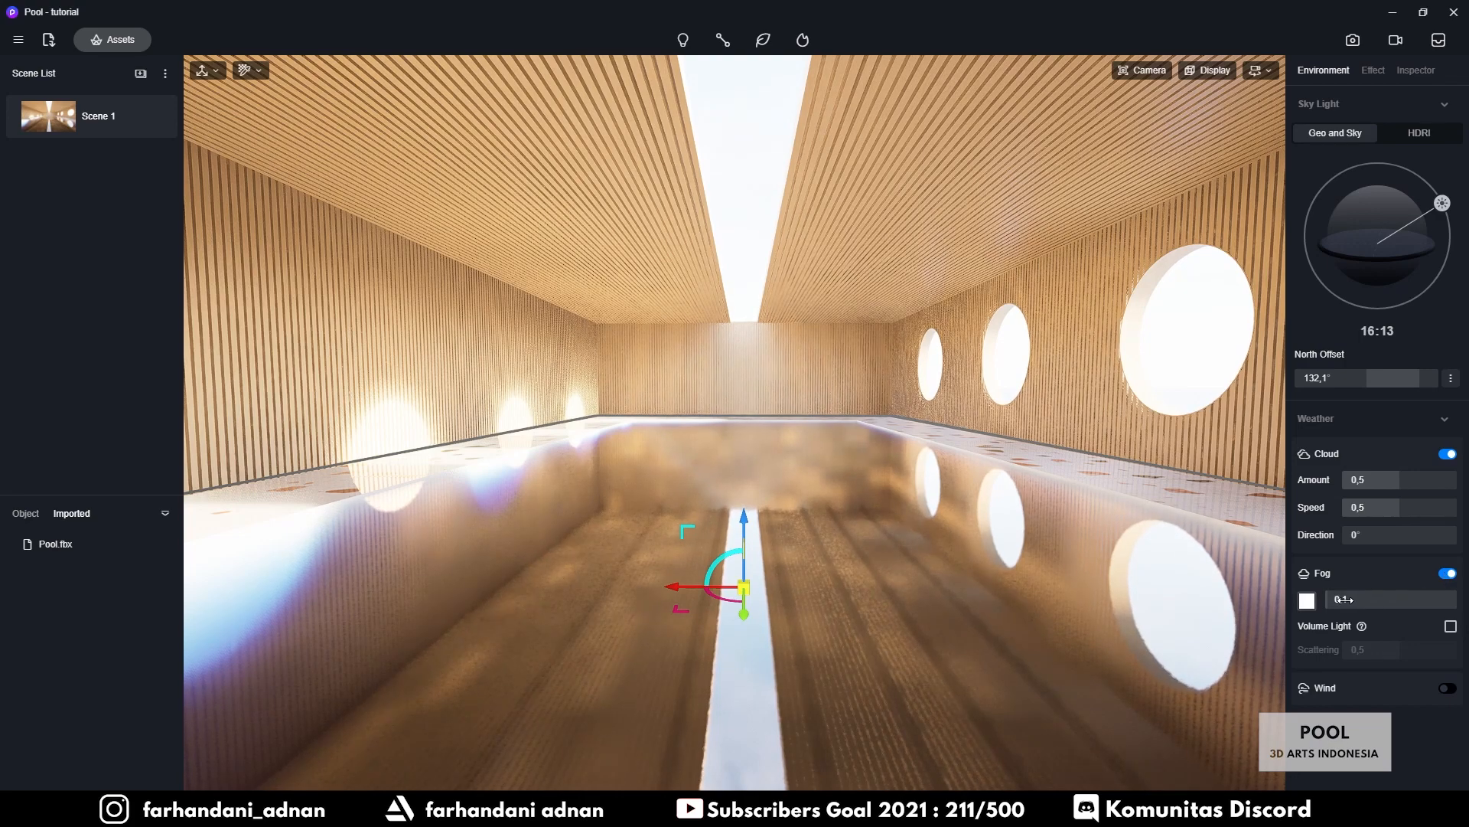
drag(1342, 599, 1383, 599)
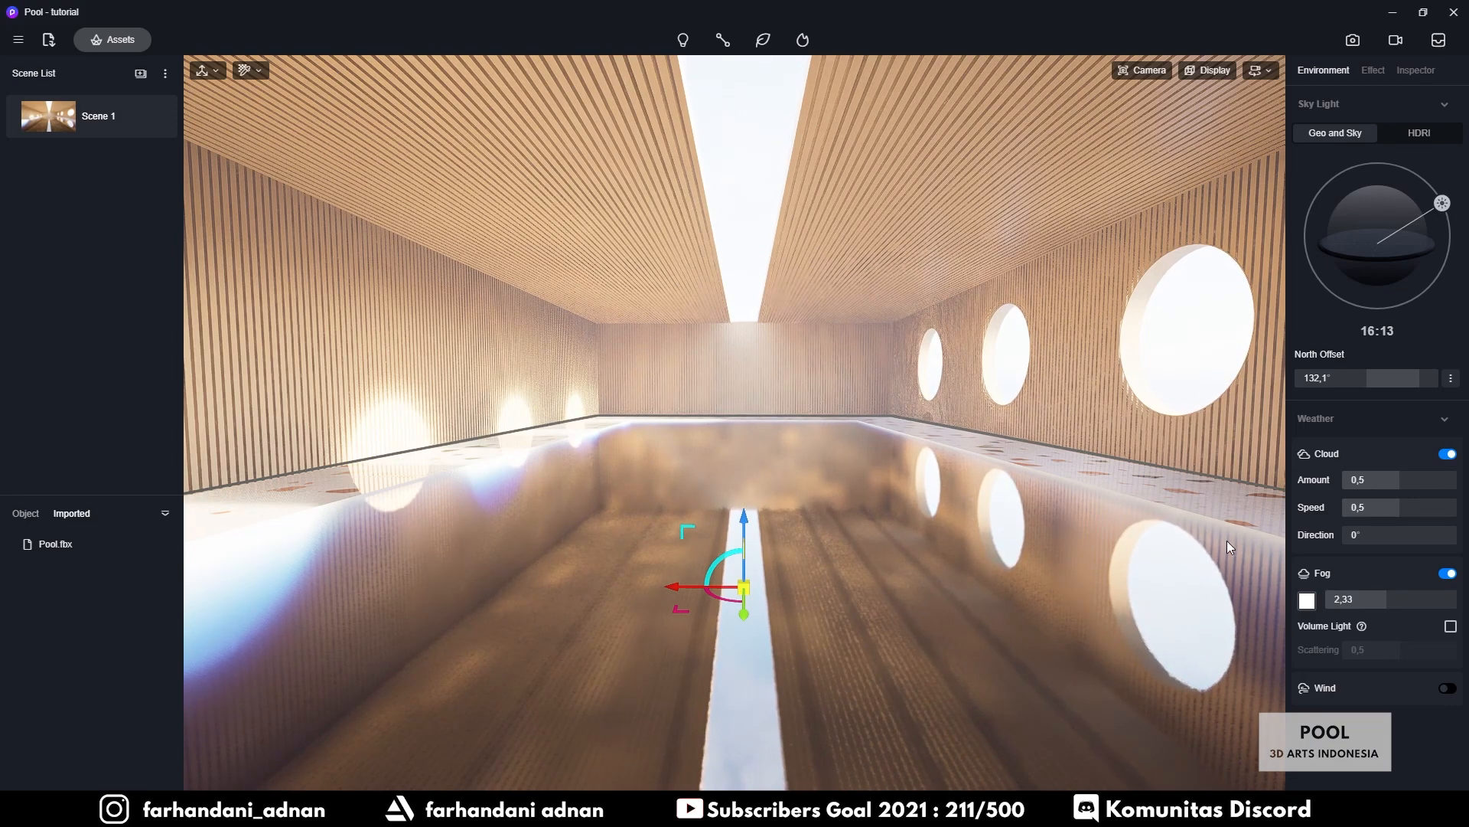
Enable Volume Light in the fog and adjust fog density and scattering toward 0,5
click(1451, 626)
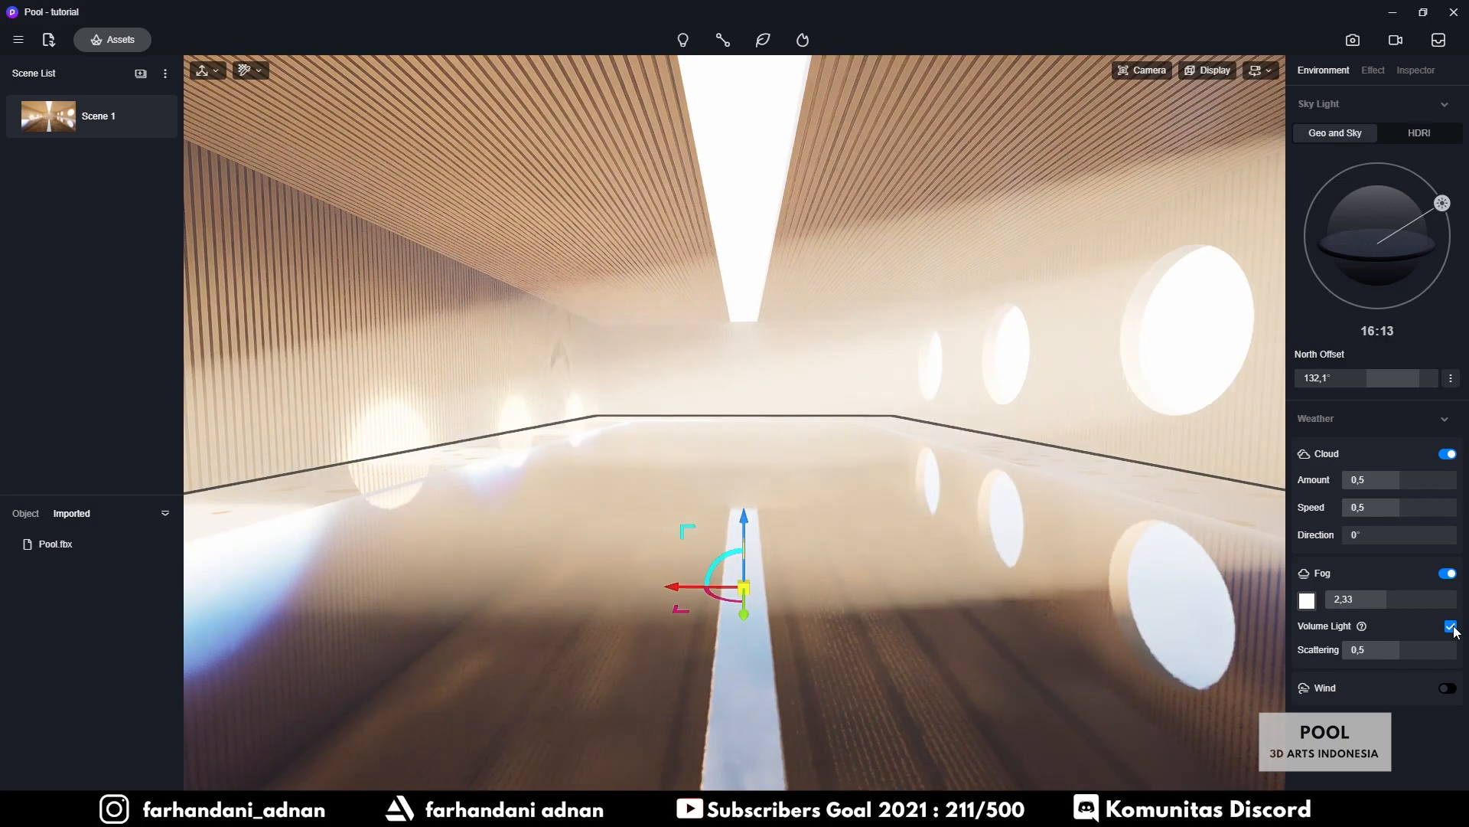
right_drag(1021, 463, 936, 466)
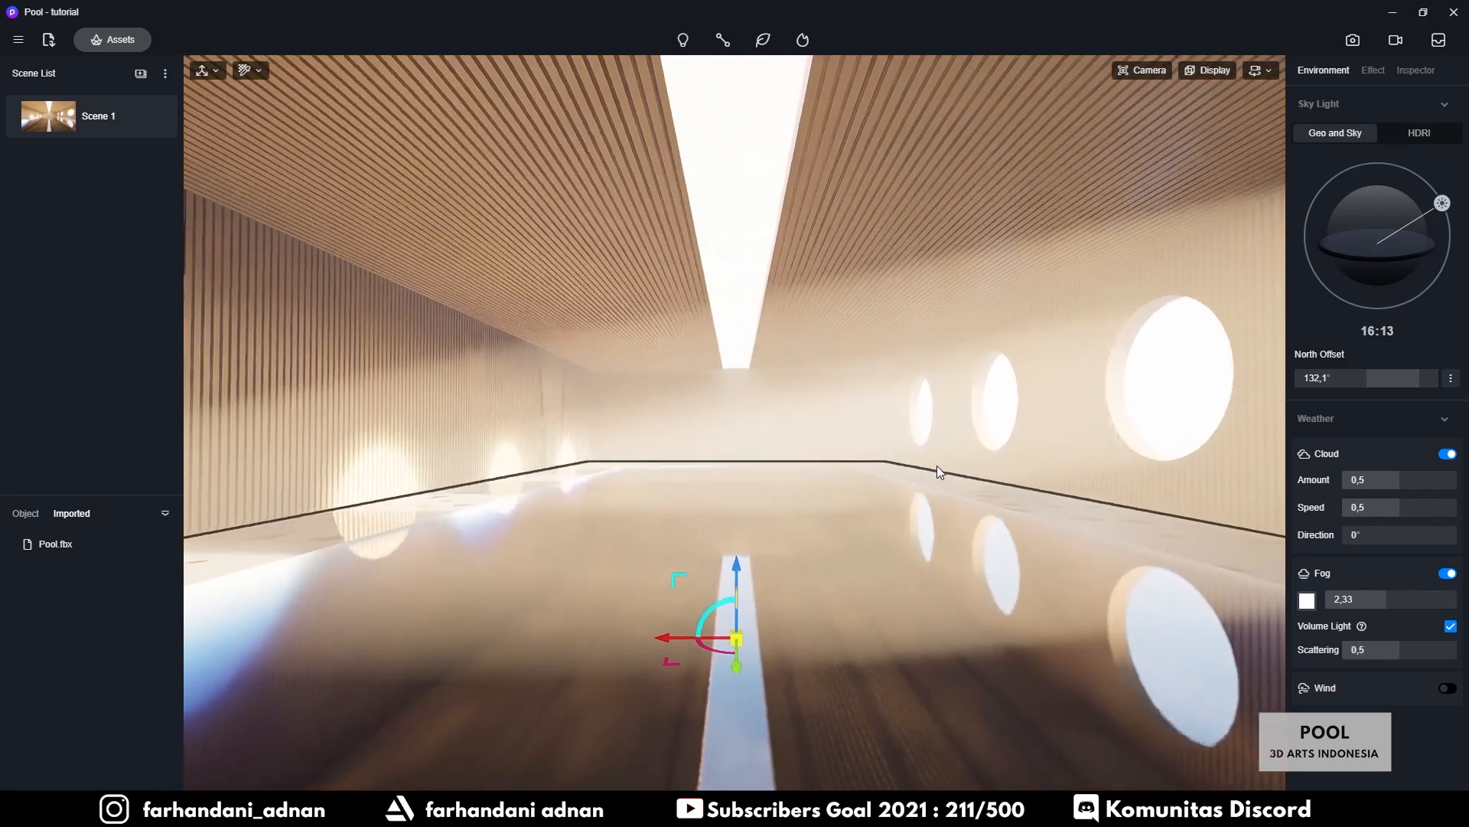
drag(1369, 600, 1351, 599)
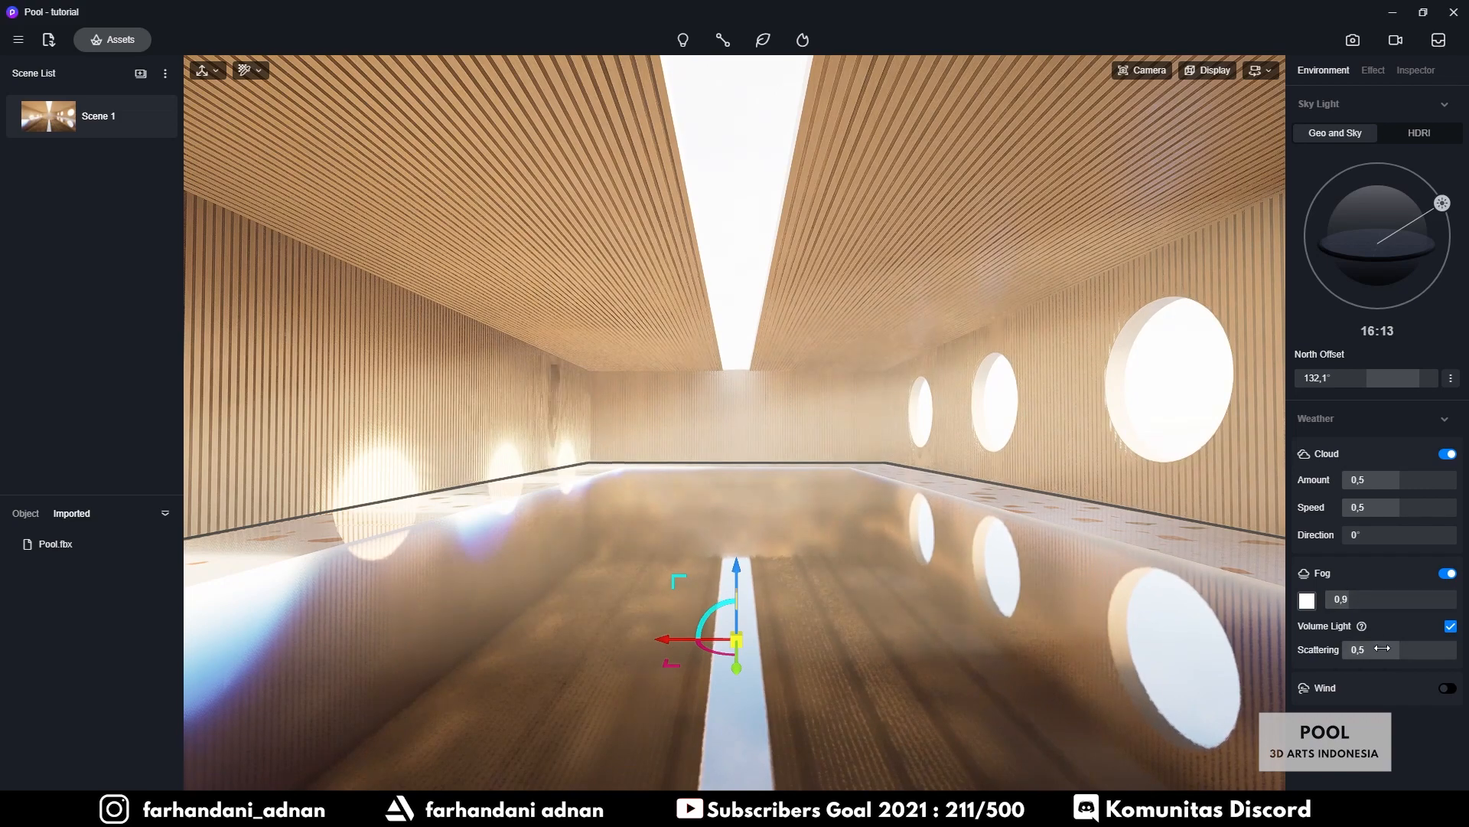
mouse_move(1383, 648)
mouse_down()
mouse_move(1456, 649)
mouse_move(1372, 649)
mouse_up()
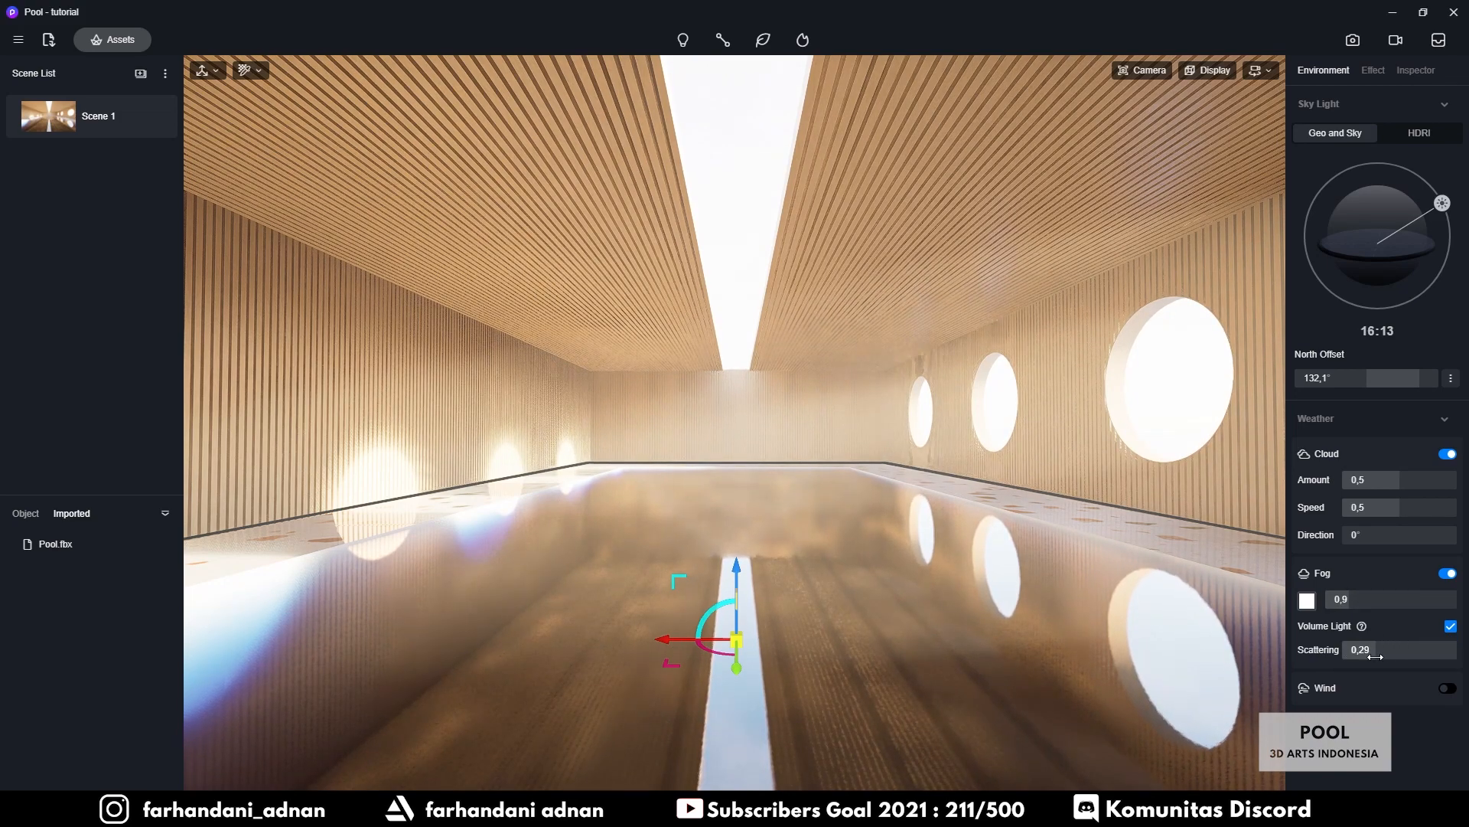
drag(1347, 599, 1354, 601)
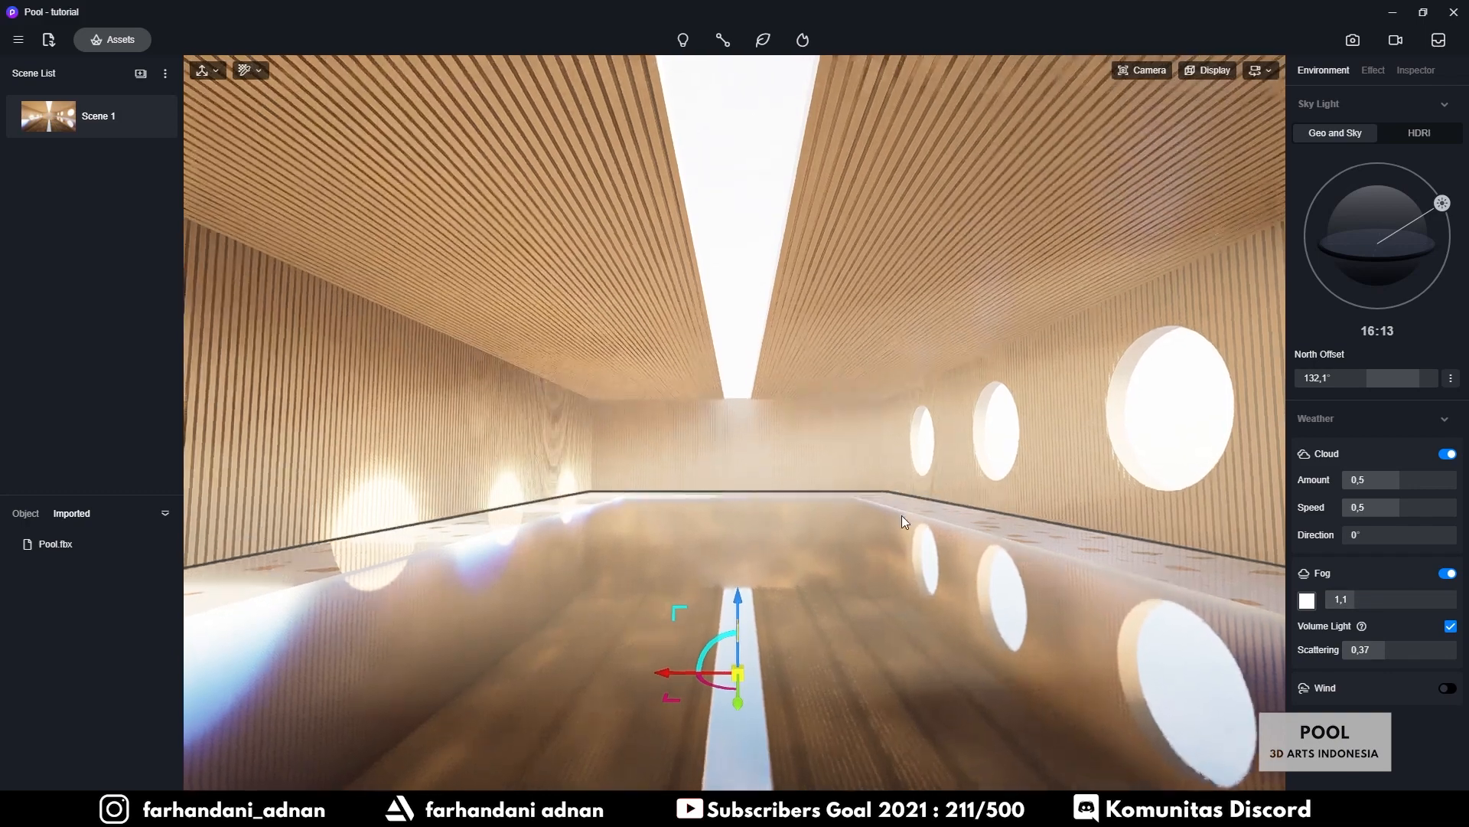
Restore fog at density 0,99 with Volume Light, update Scene 1, and reopen the asset library
right_drag(902, 516, 889, 539)
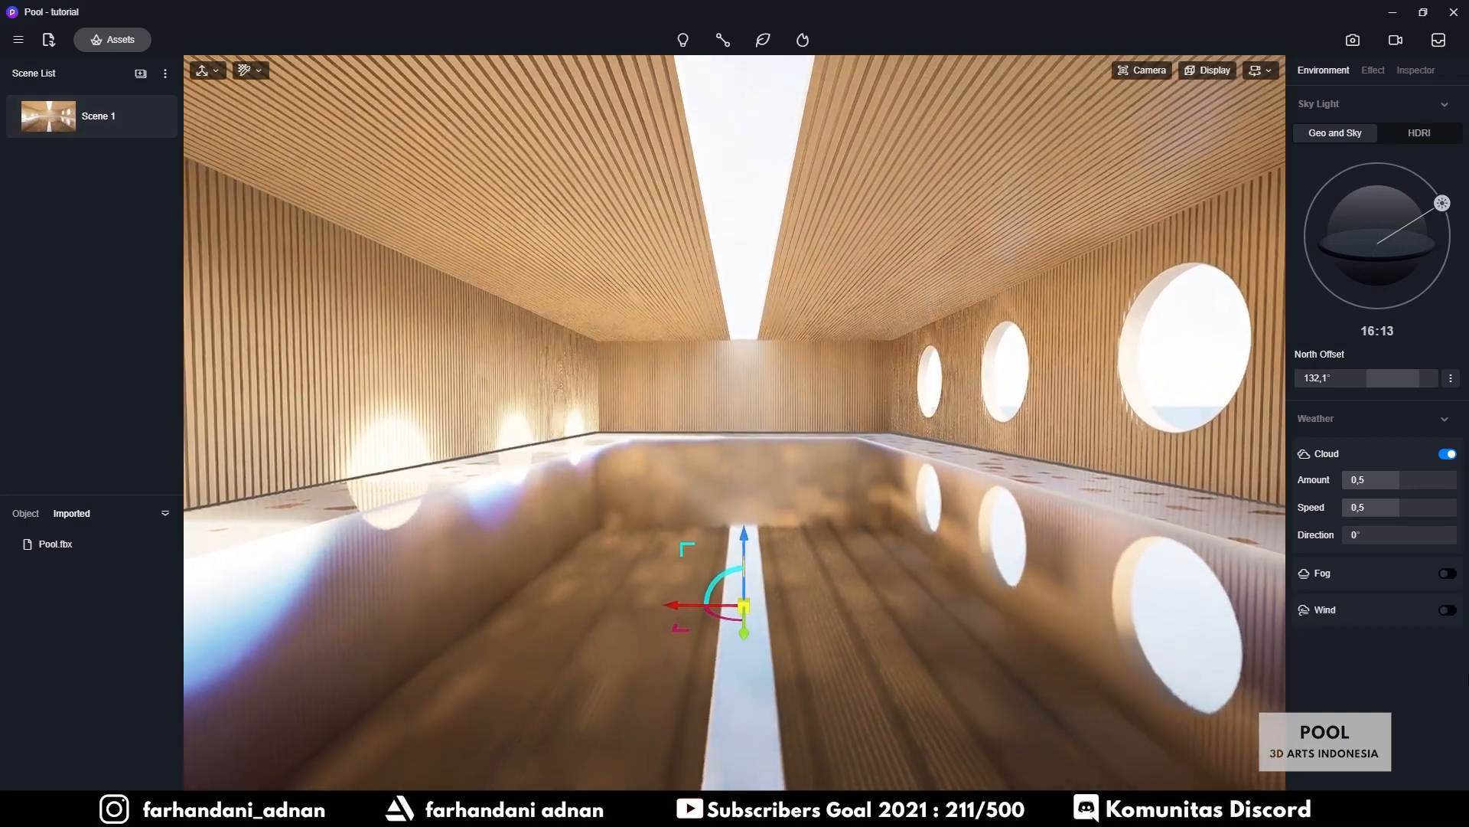
right_drag(889, 539, 890, 551)
click(1447, 574)
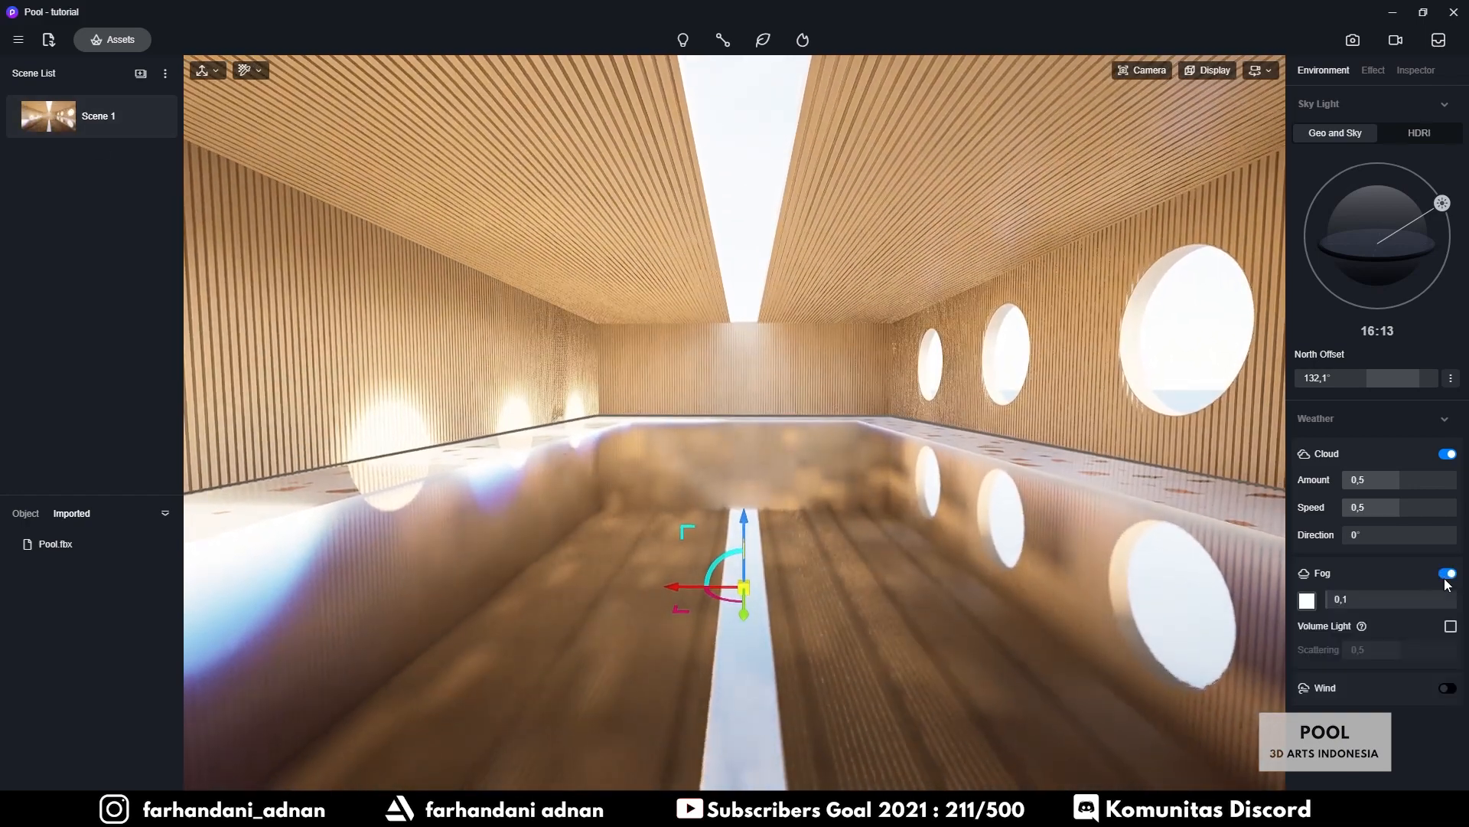
drag(1350, 600, 1351, 598)
click(1450, 627)
click(157, 117)
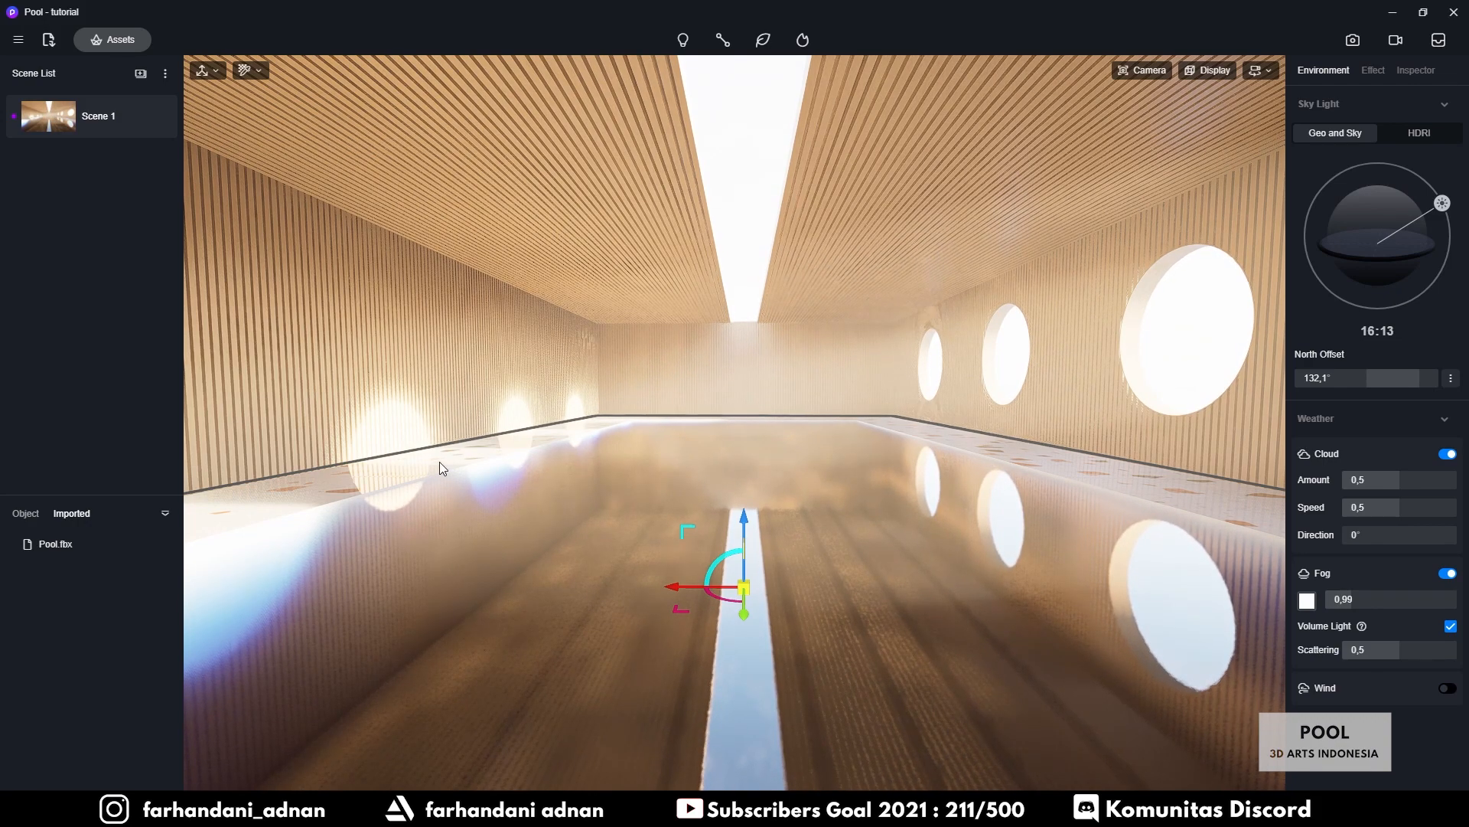
click(117, 39)
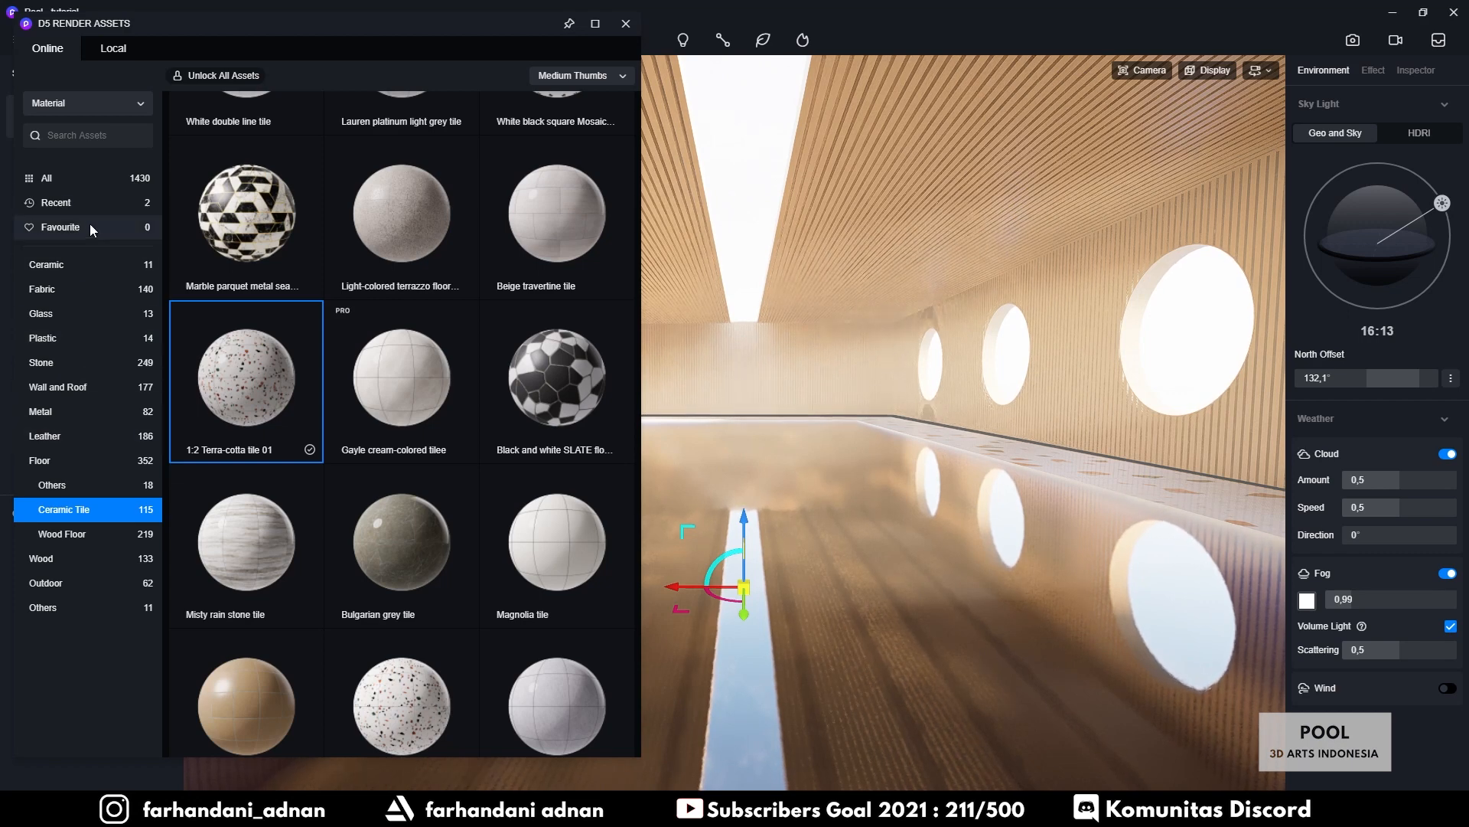
Switch the asset library from Materials to Models and show the Character category
click(70, 104)
click(71, 137)
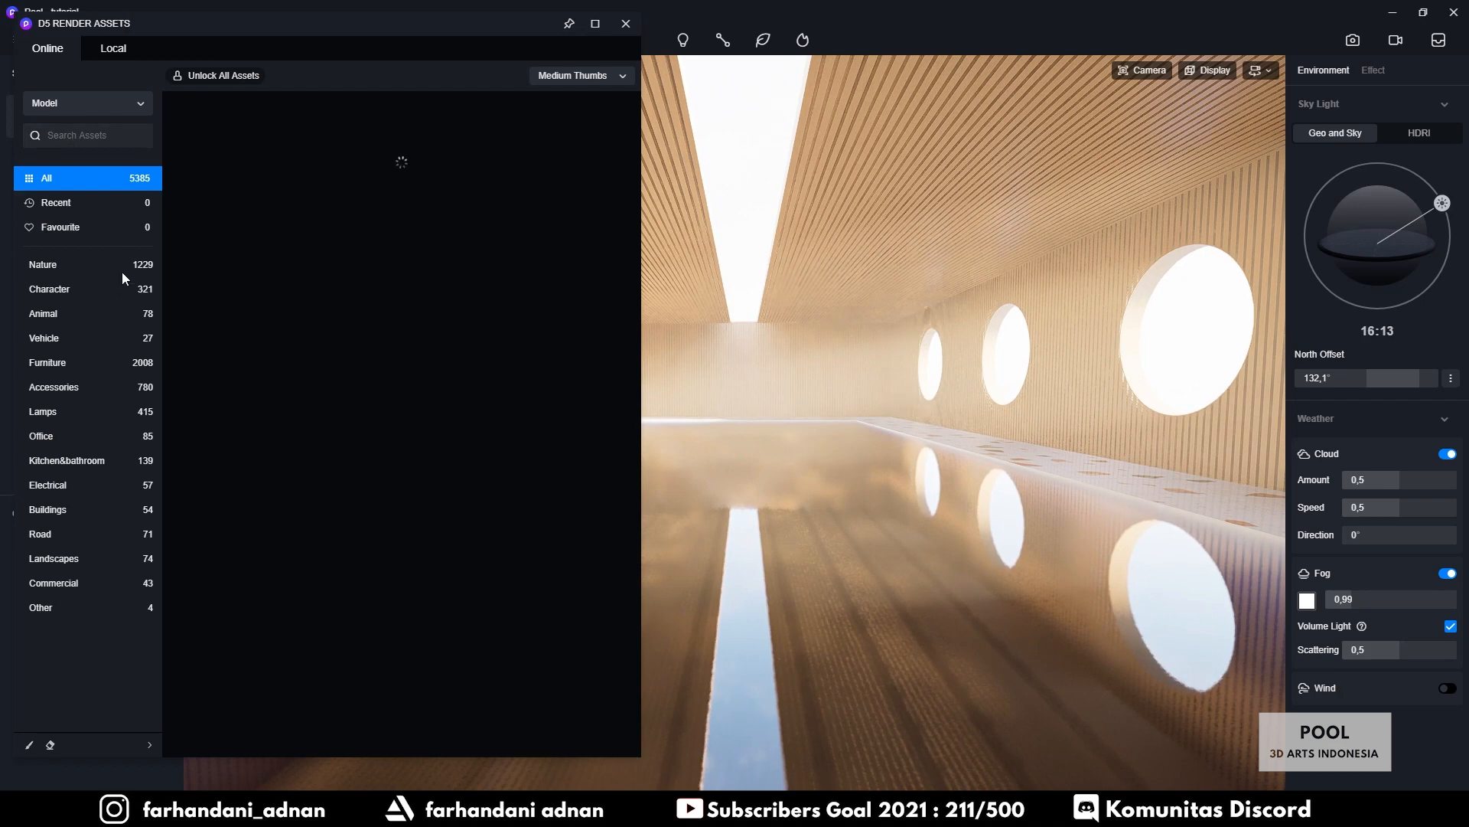
click(81, 288)
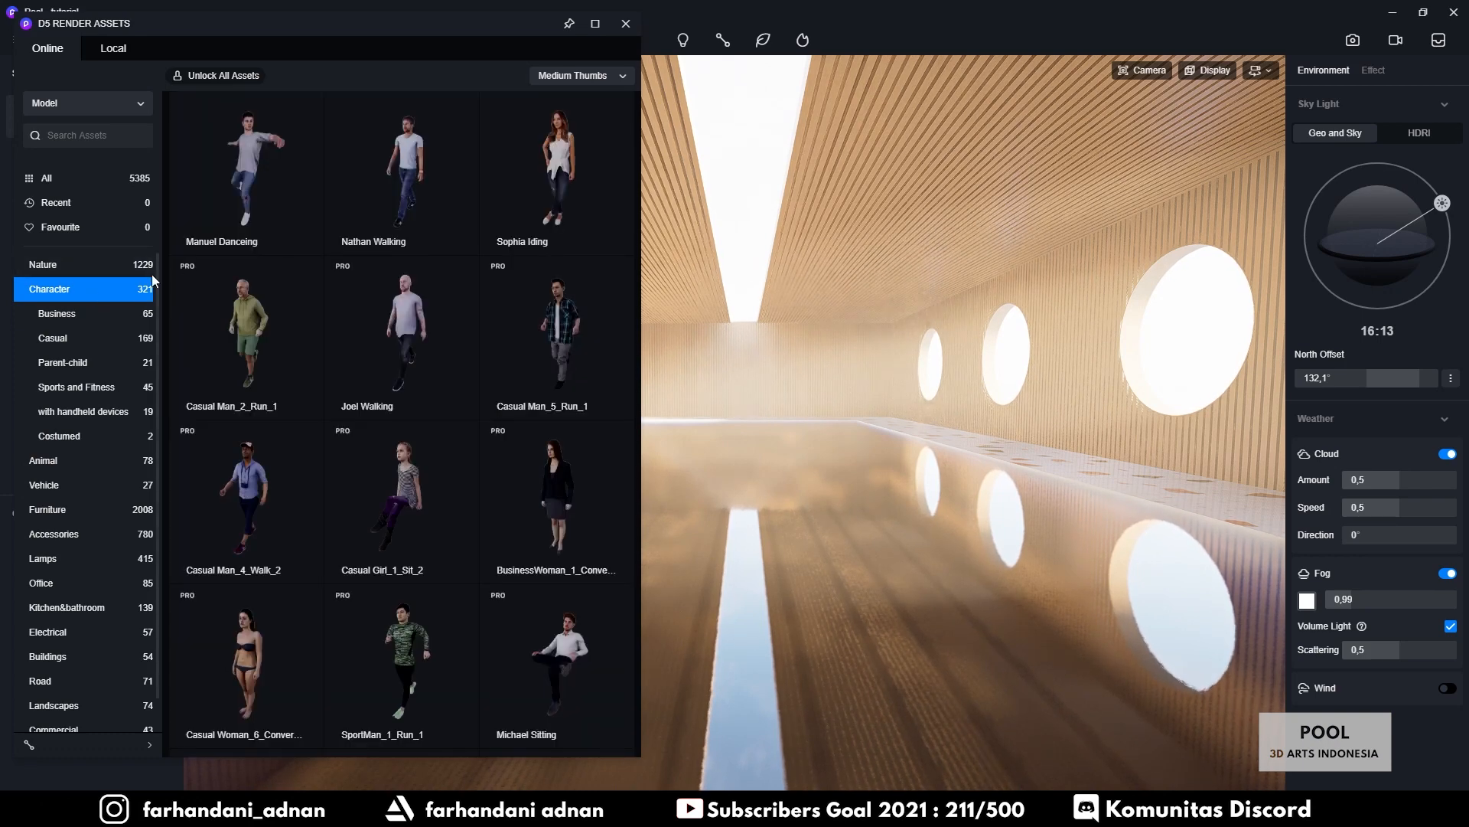
Place Sophia Iding on the pool edge, rotate her to 304° facing the pool, and close the library
mouse_move(425, 218)
mouse_move(390, 198)
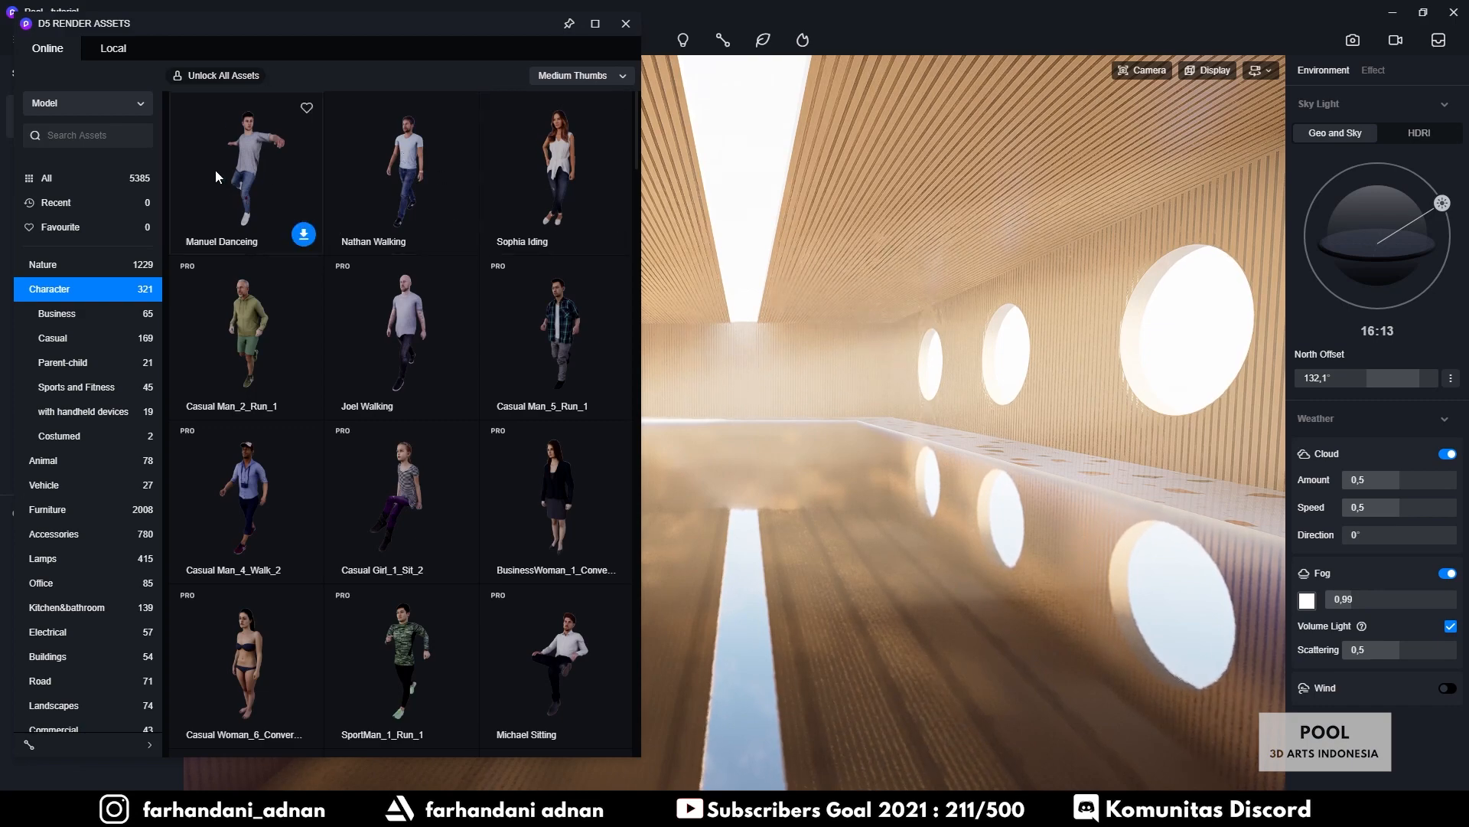
right_drag(857, 408, 655, 468)
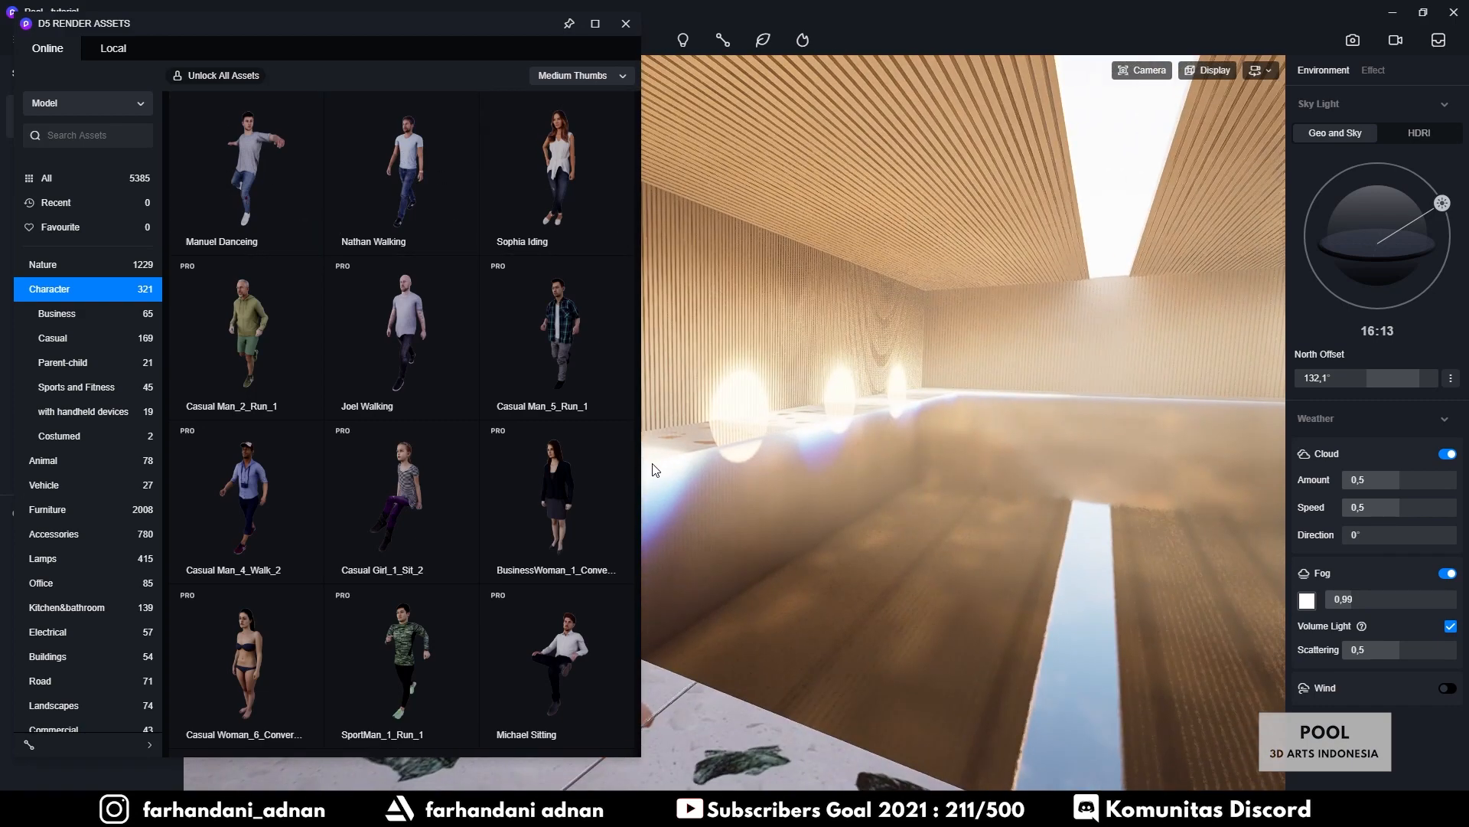
drag(378, 21, 307, 59)
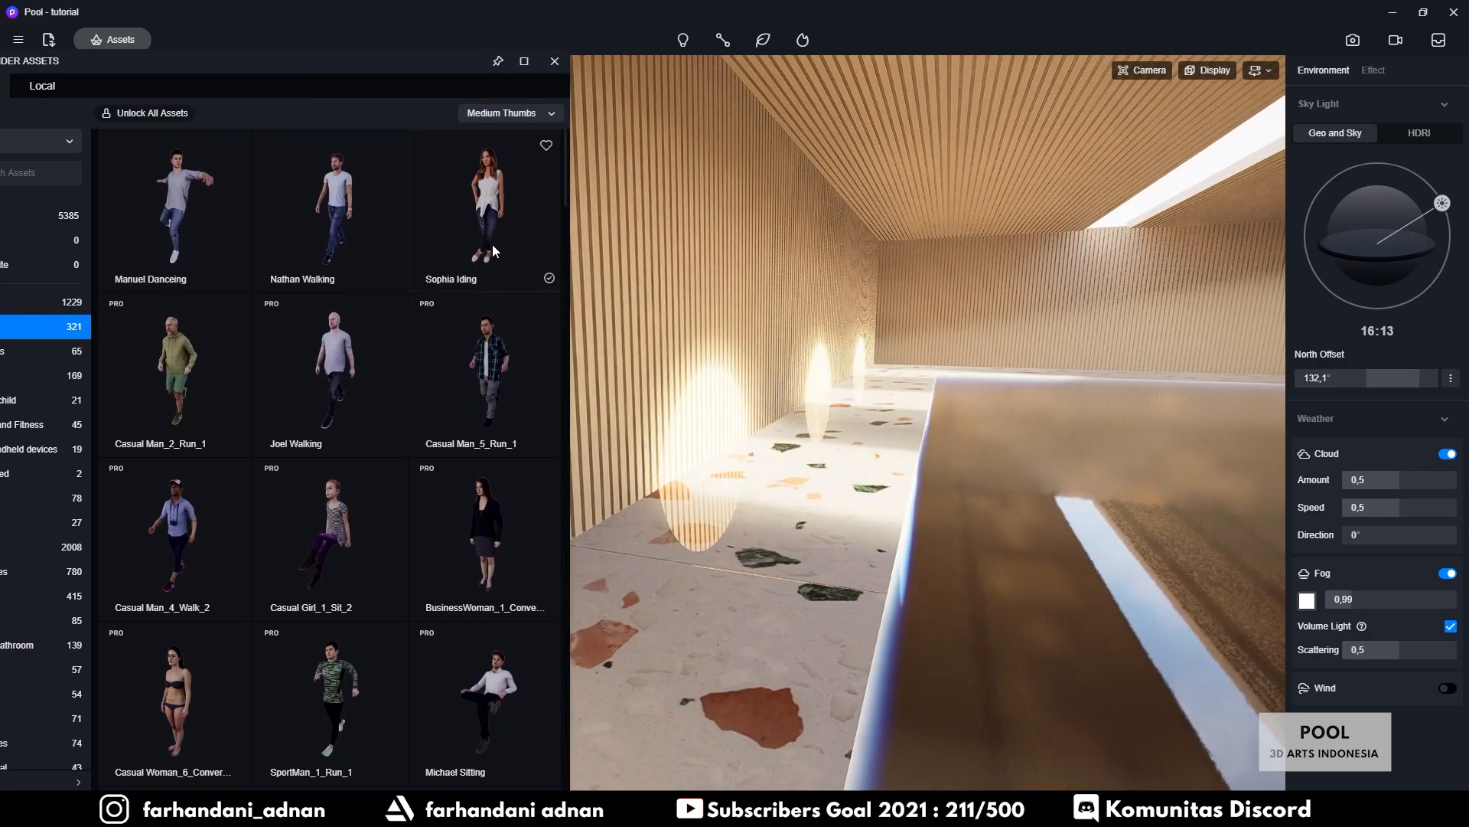
drag(478, 245, 865, 539)
scroll(980, 545, down, 3)
middle_drag(979, 545, 851, 522)
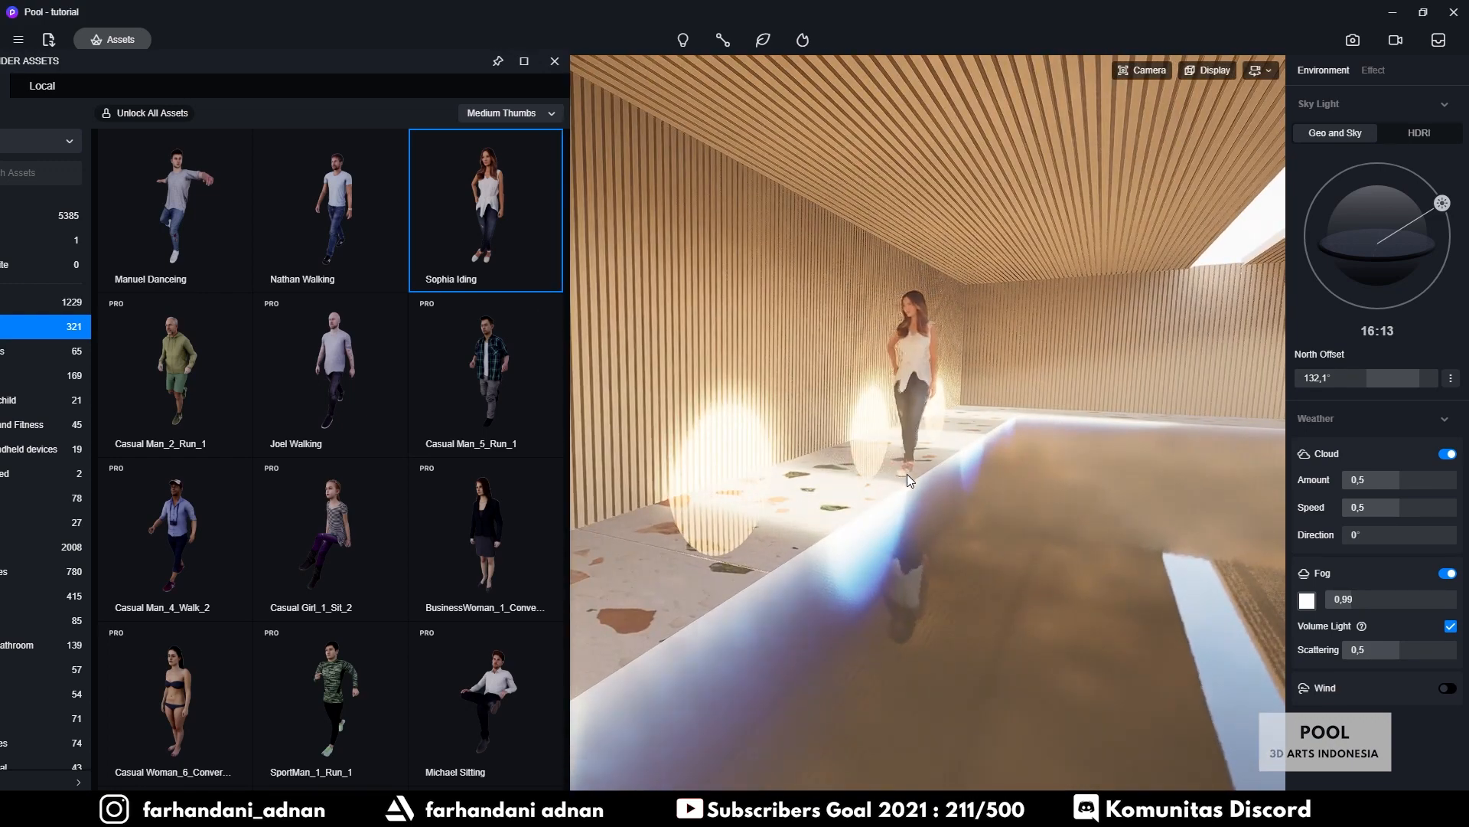
click(897, 468)
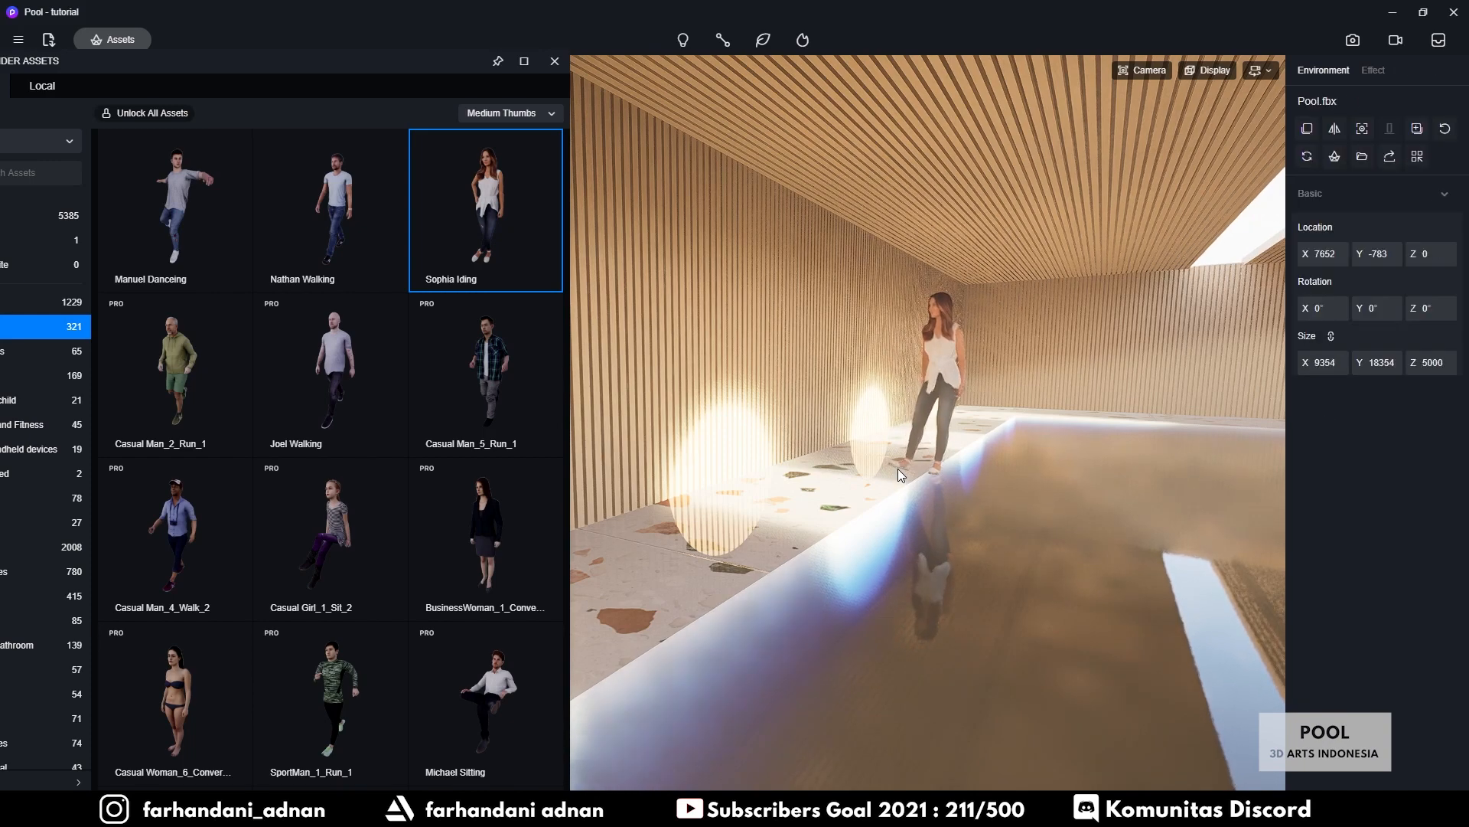
right_drag(968, 480, 1063, 588)
scroll(1063, 587, up, 3)
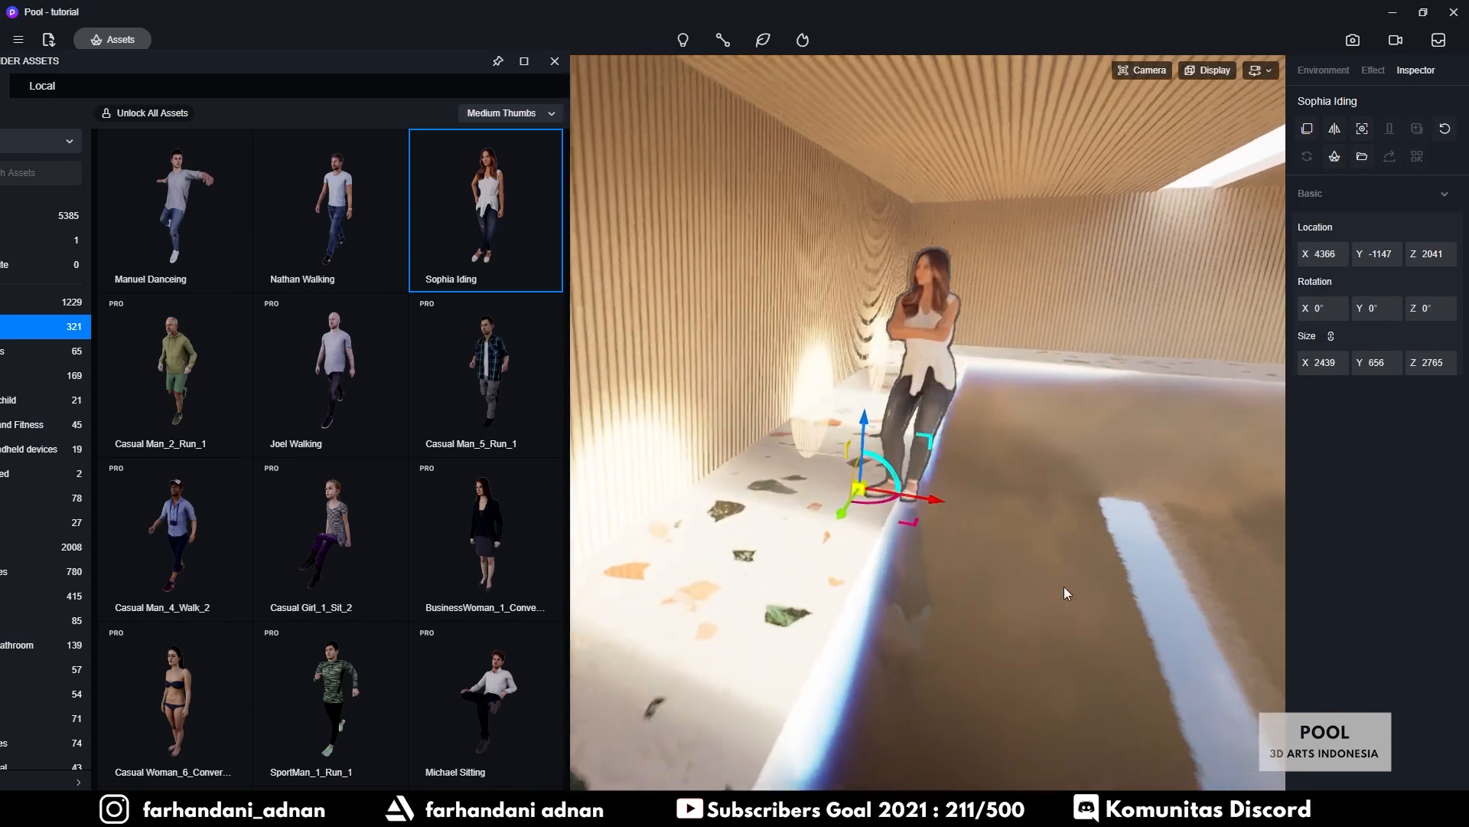
drag(842, 511, 881, 504)
click(555, 61)
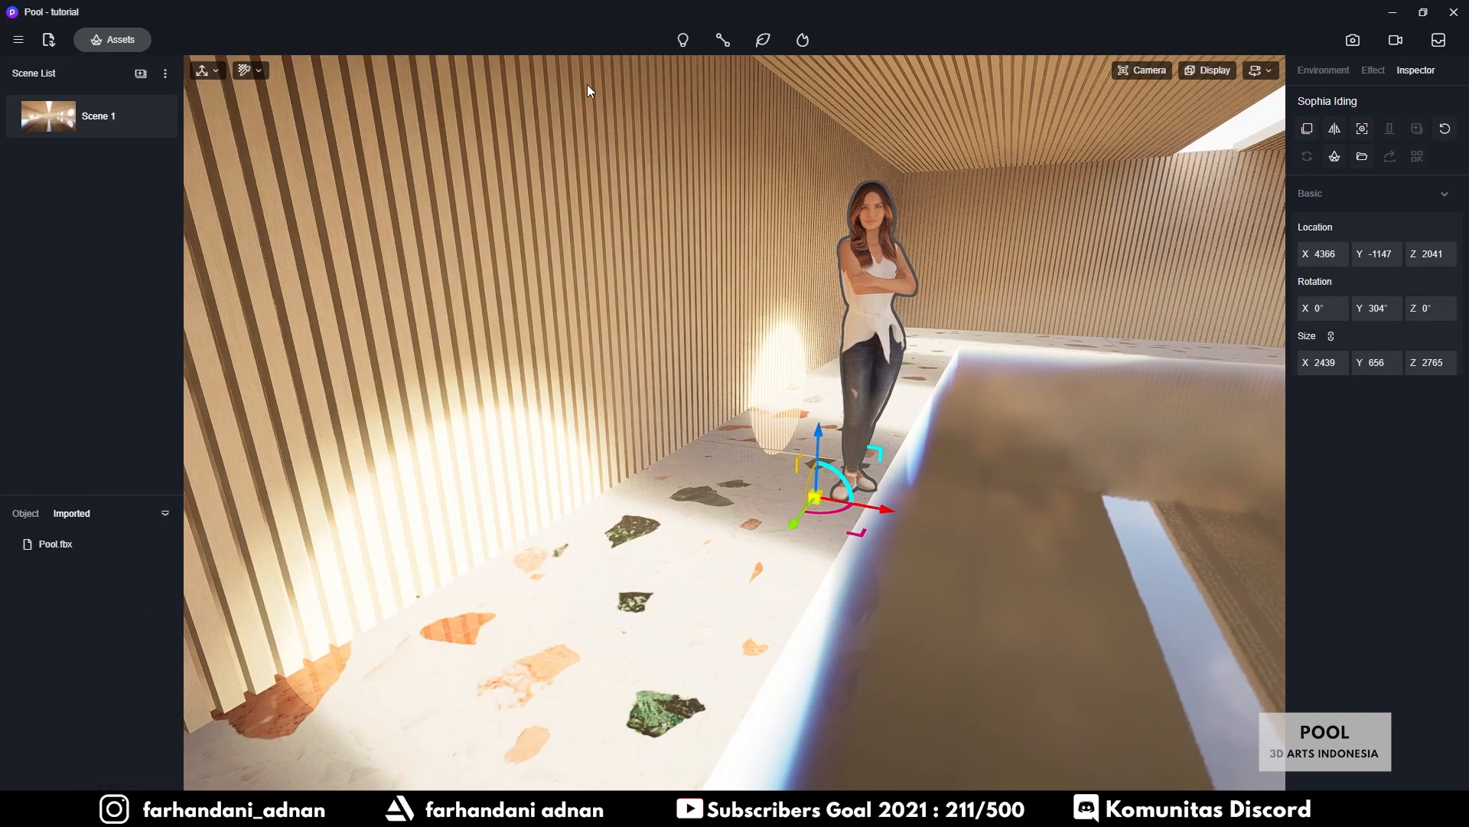
right_drag(889, 335, 880, 333)
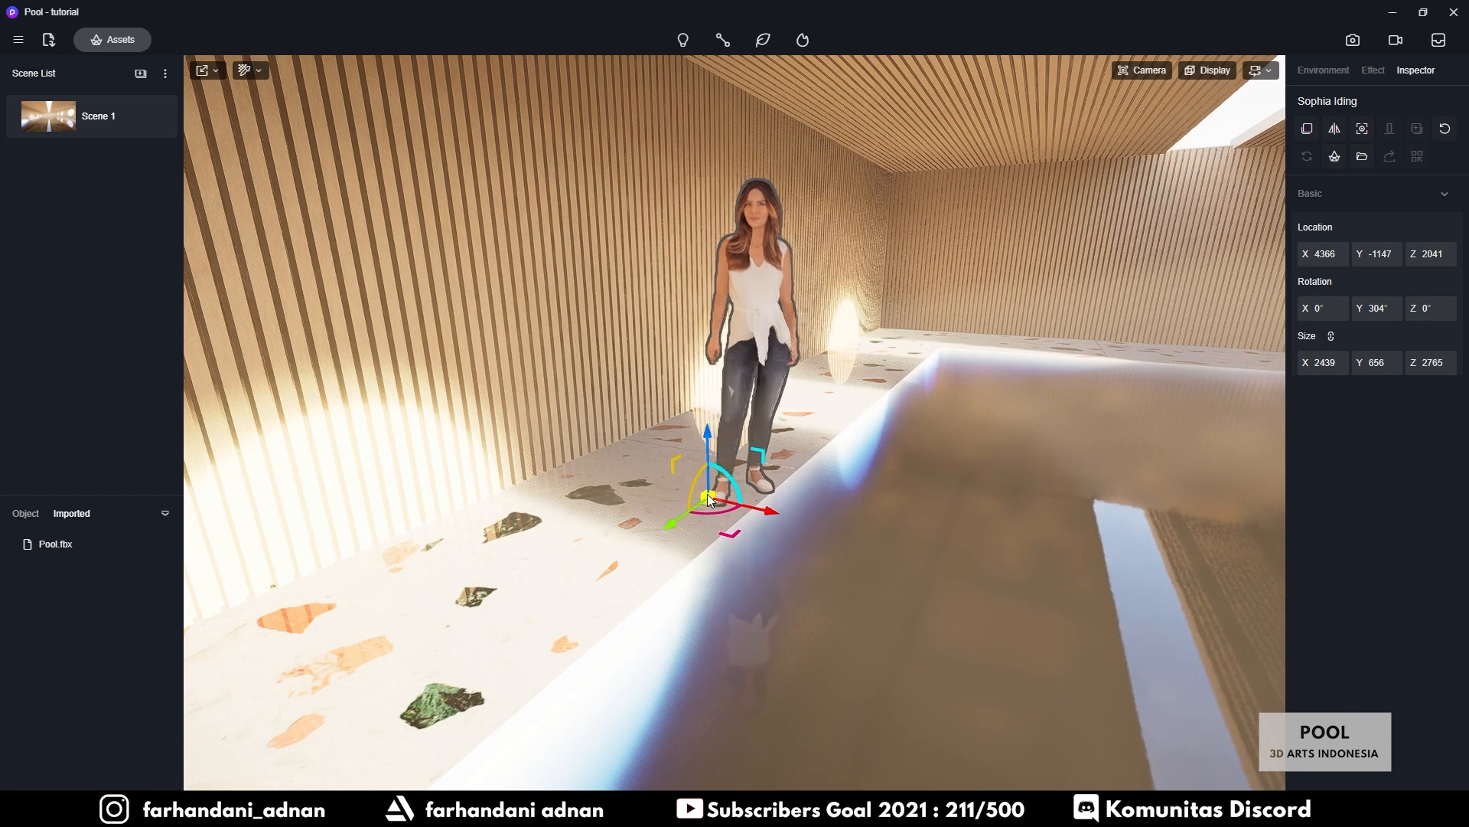
key(space)
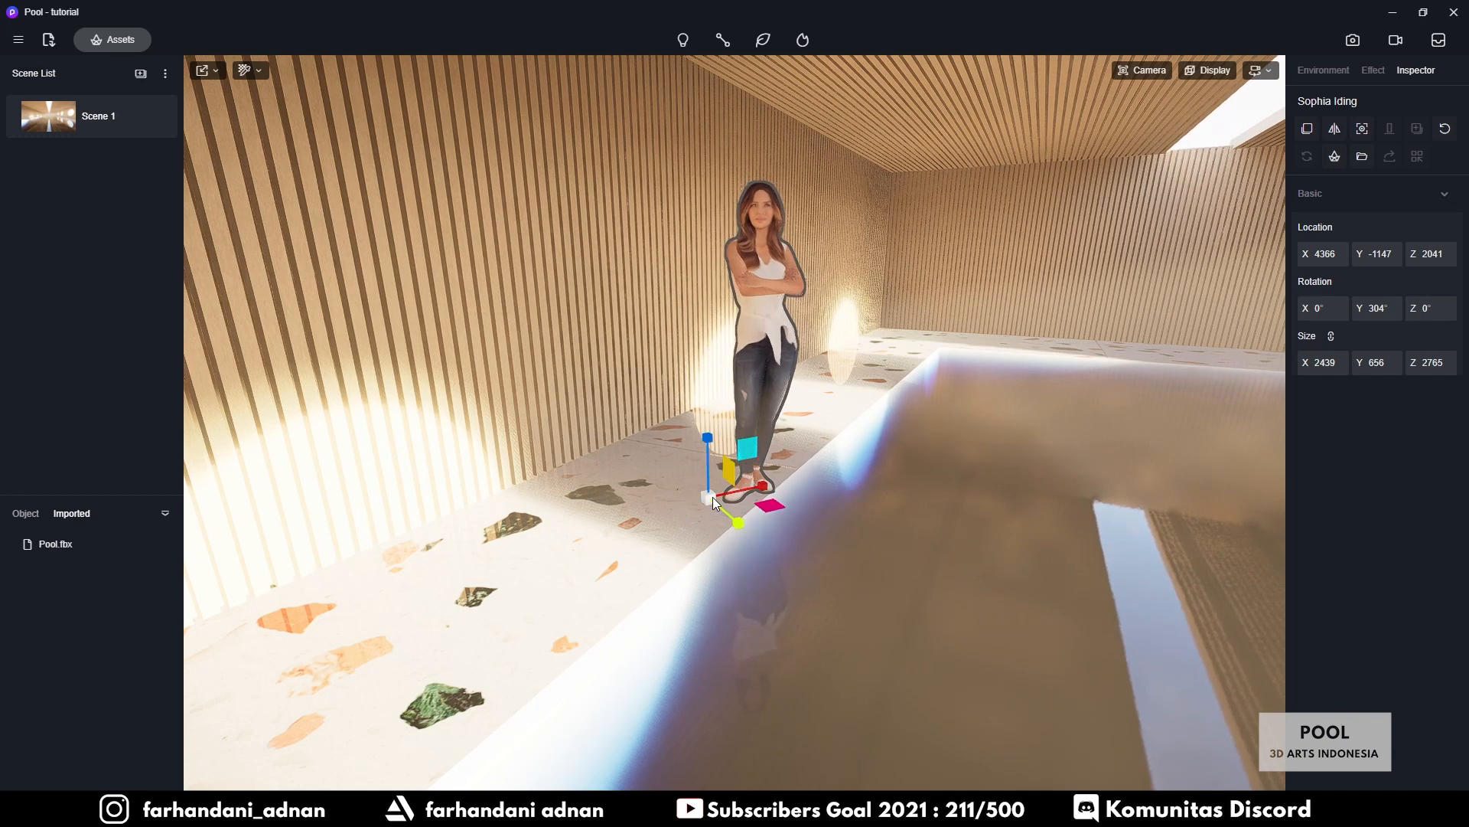
drag(710, 498, 612, 554)
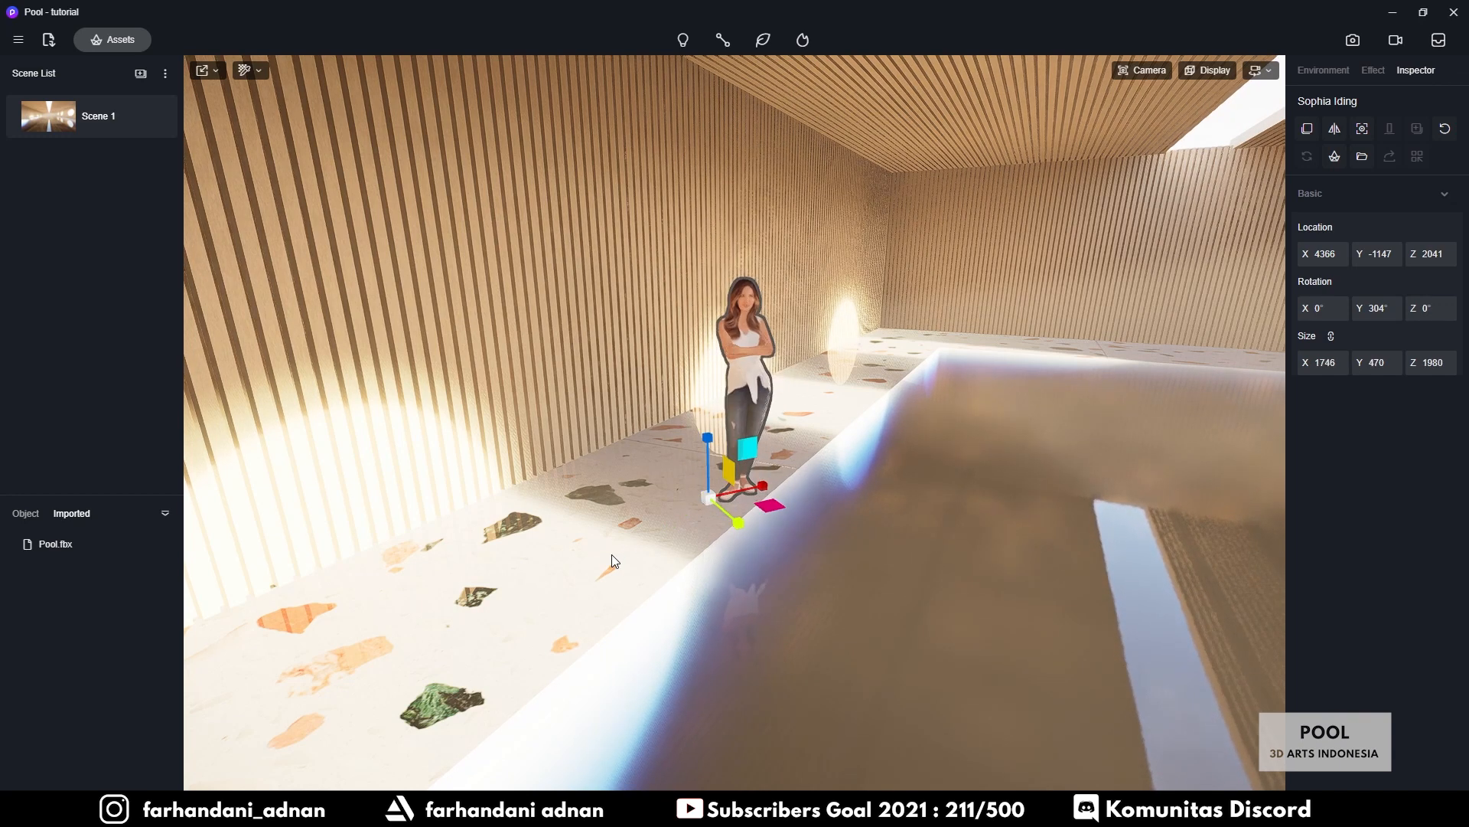
Return to the Scene 1 viewpoint, deselect the figure, and bring up the Image render settings
right_drag(856, 539, 893, 368)
scroll(892, 367, down, 4)
scroll(893, 367, down, 3)
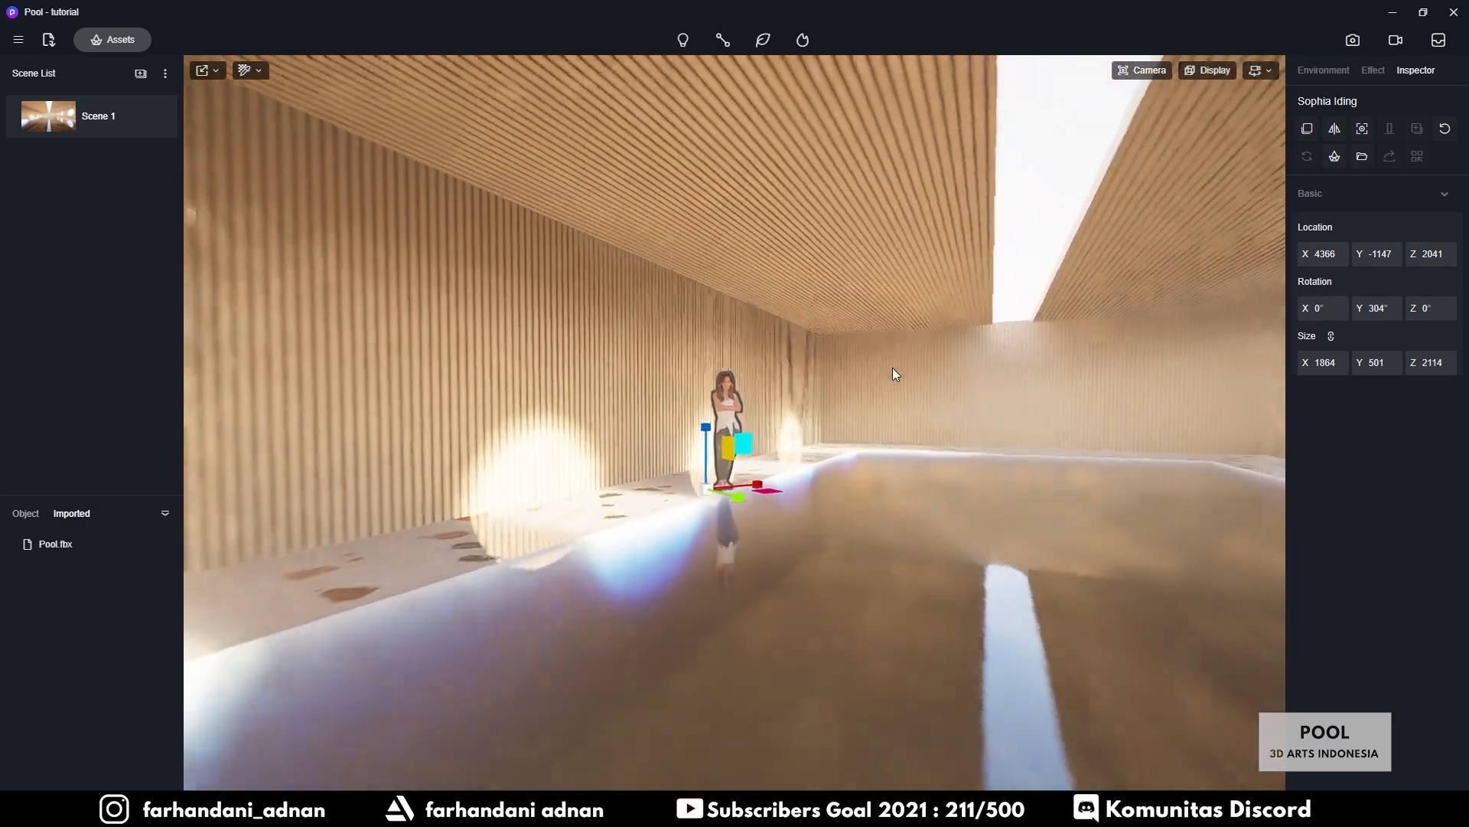
right_drag(893, 368, 880, 403)
scroll(880, 402, up, 3)
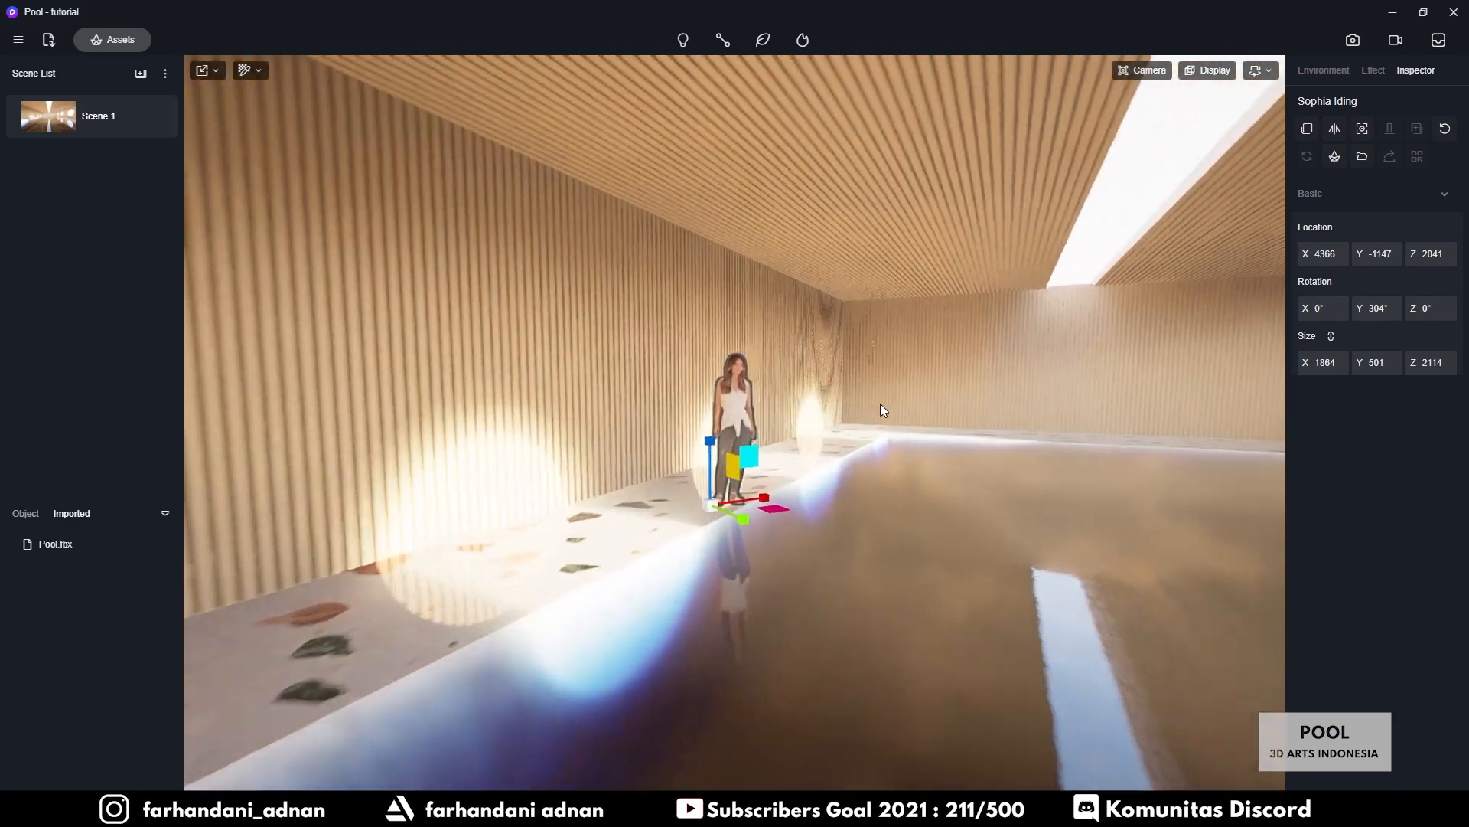
click(34, 112)
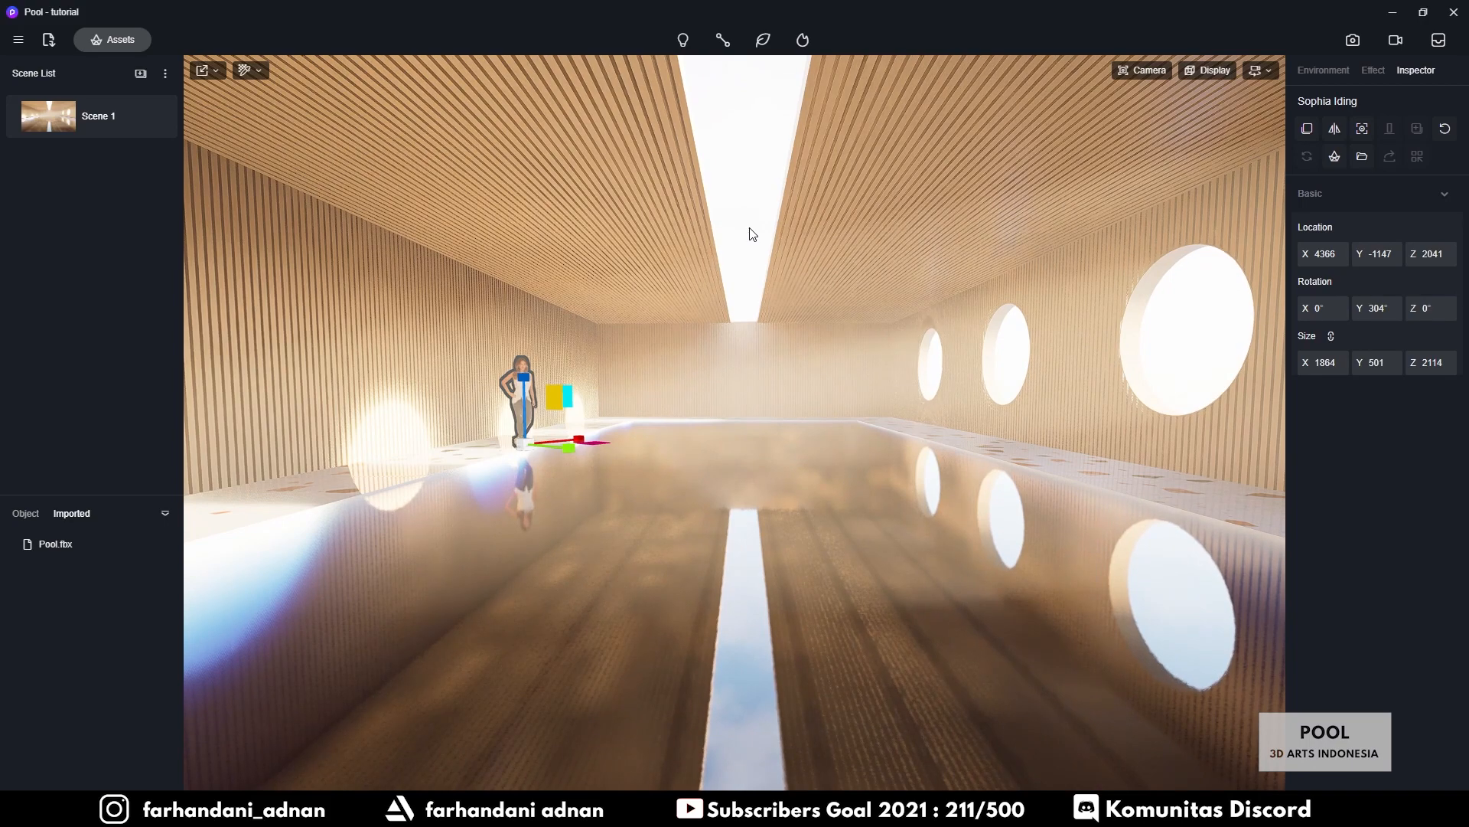
click(770, 327)
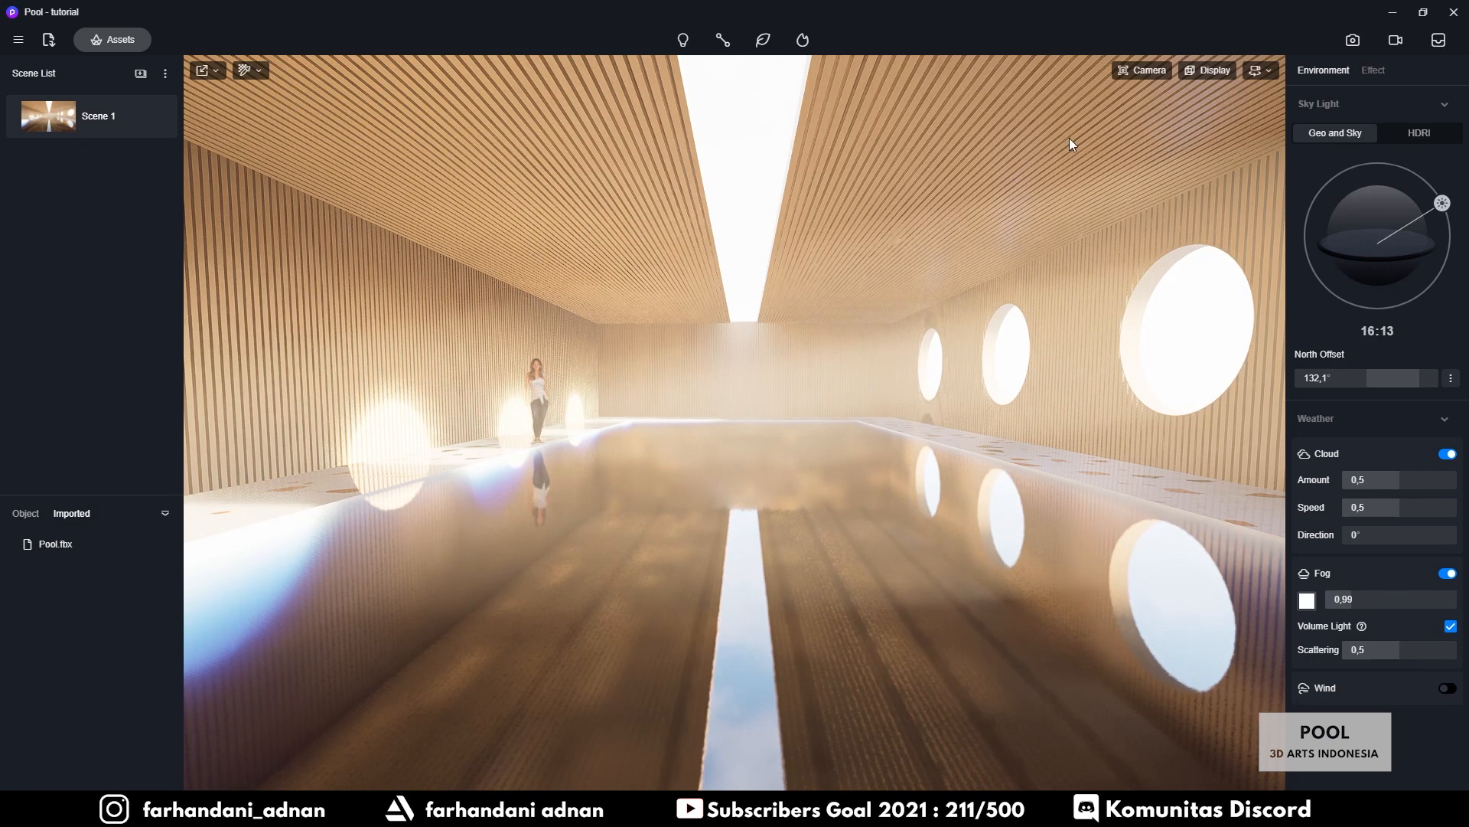
click(1352, 41)
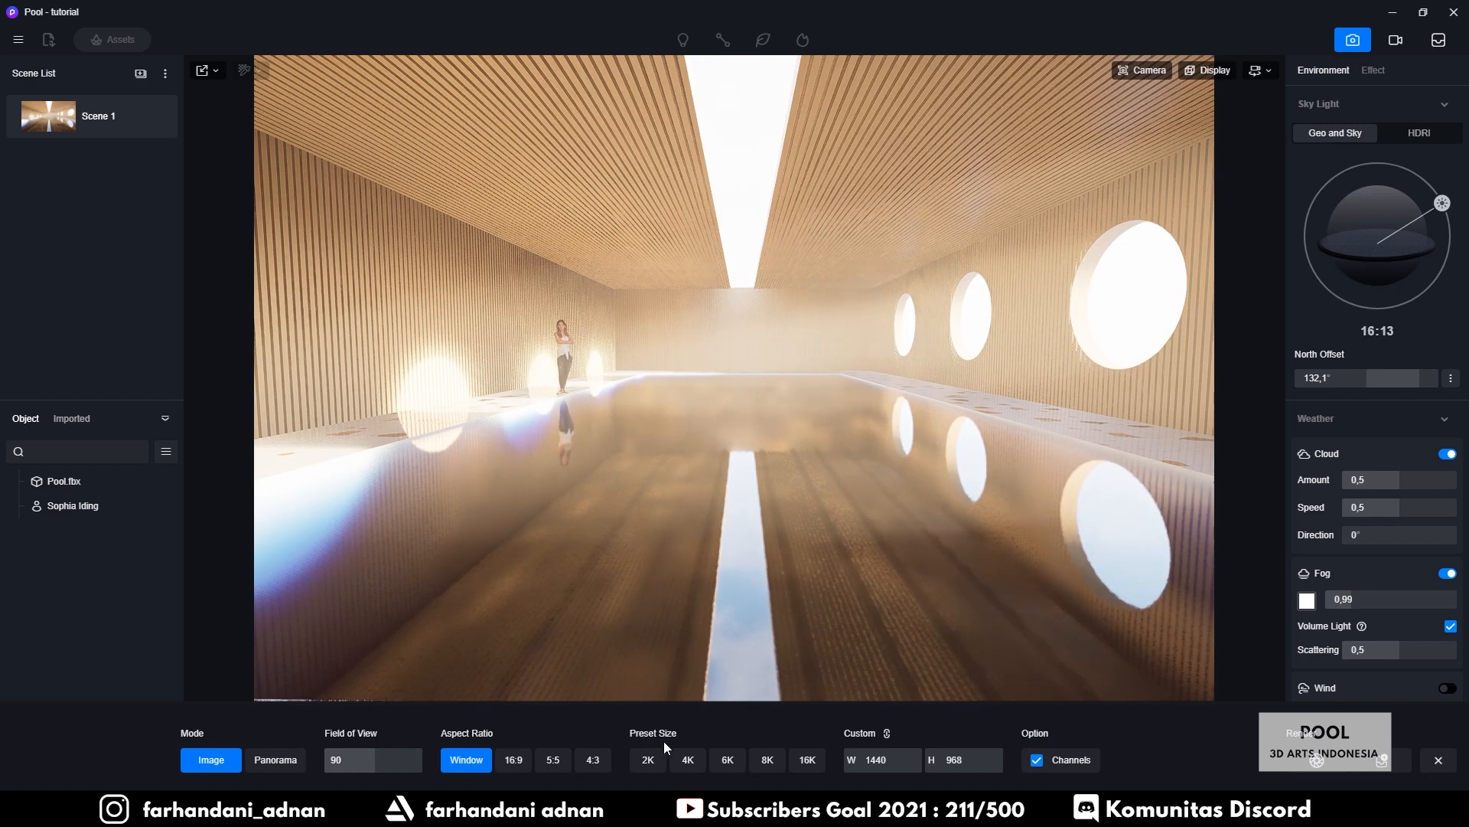
Set the still image output to the 2K preset, 2048 × 1080
click(687, 760)
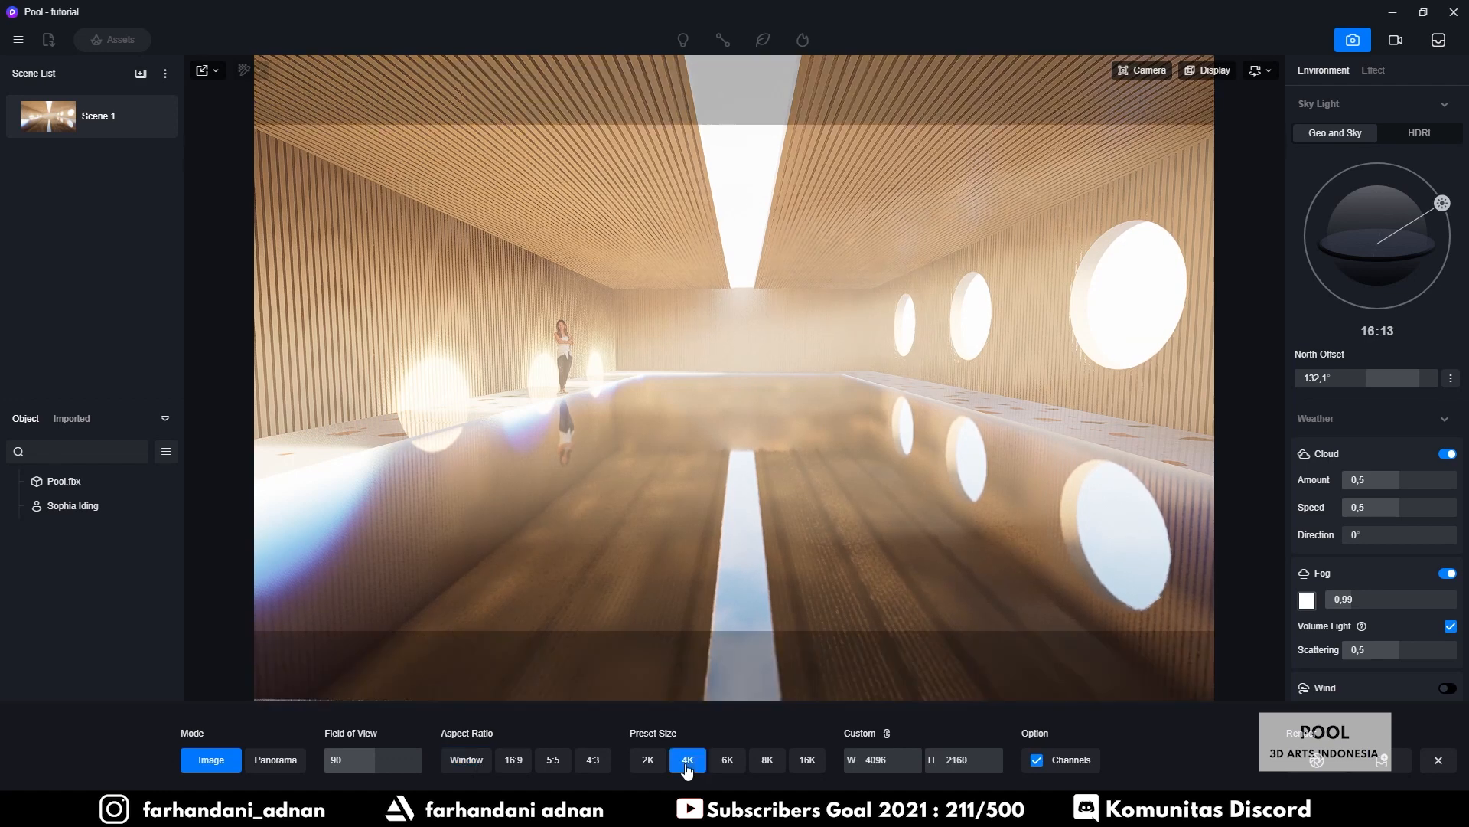
click(649, 760)
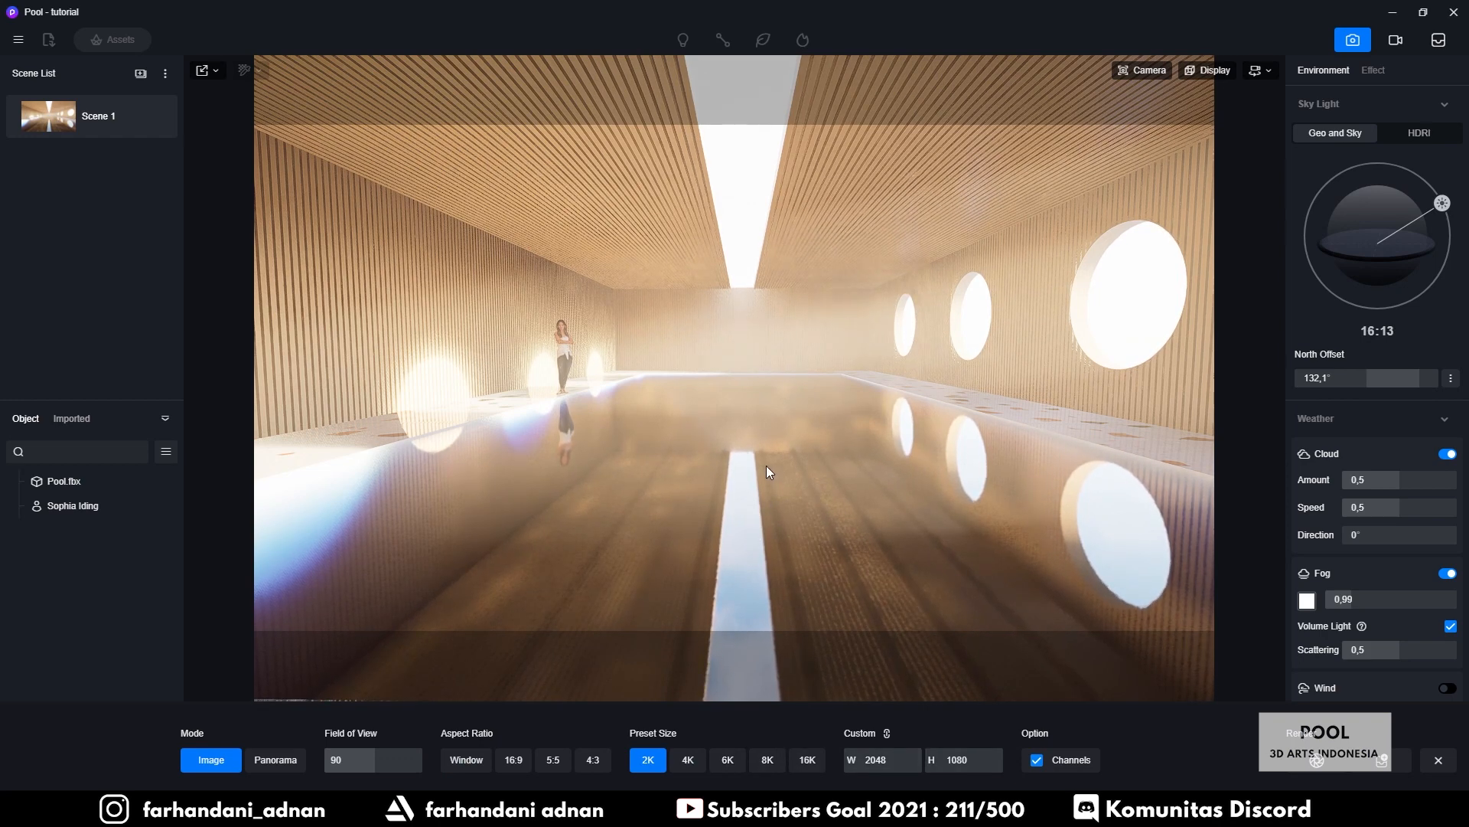
right_drag(767, 463, 766, 456)
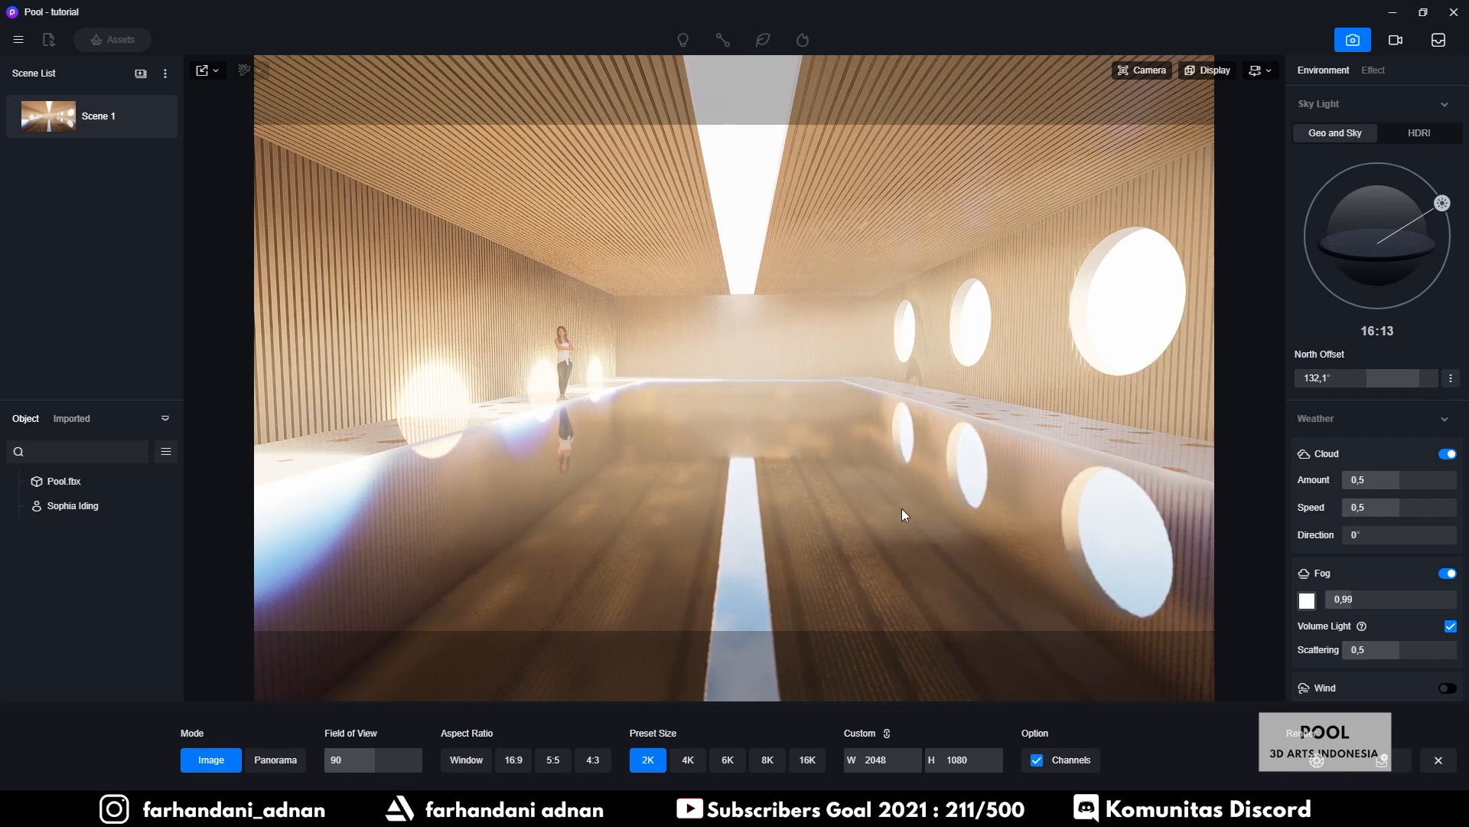
Start the image render and create a new 'Render 3' folder to save it in
click(1314, 765)
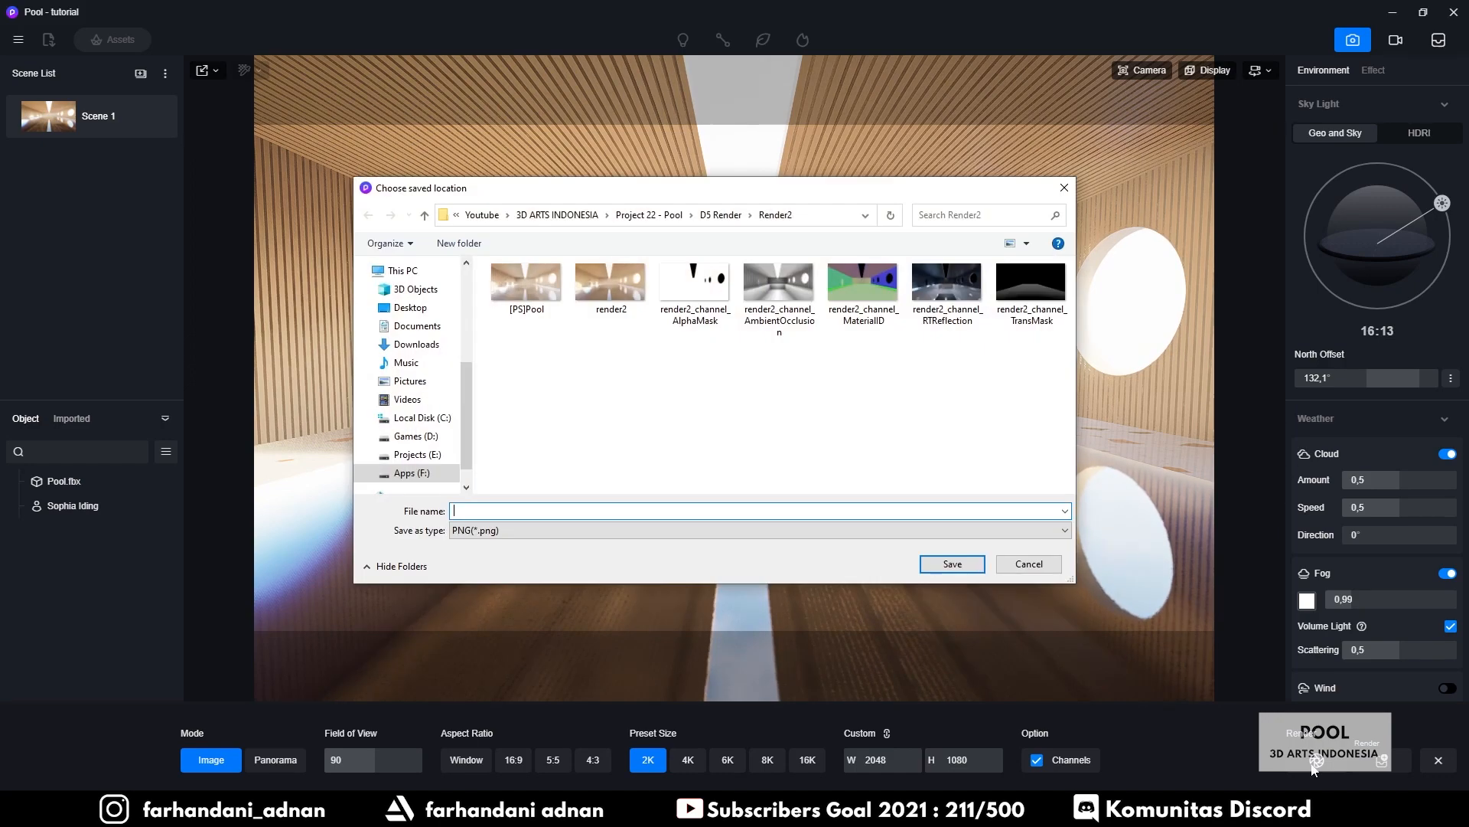
click(720, 216)
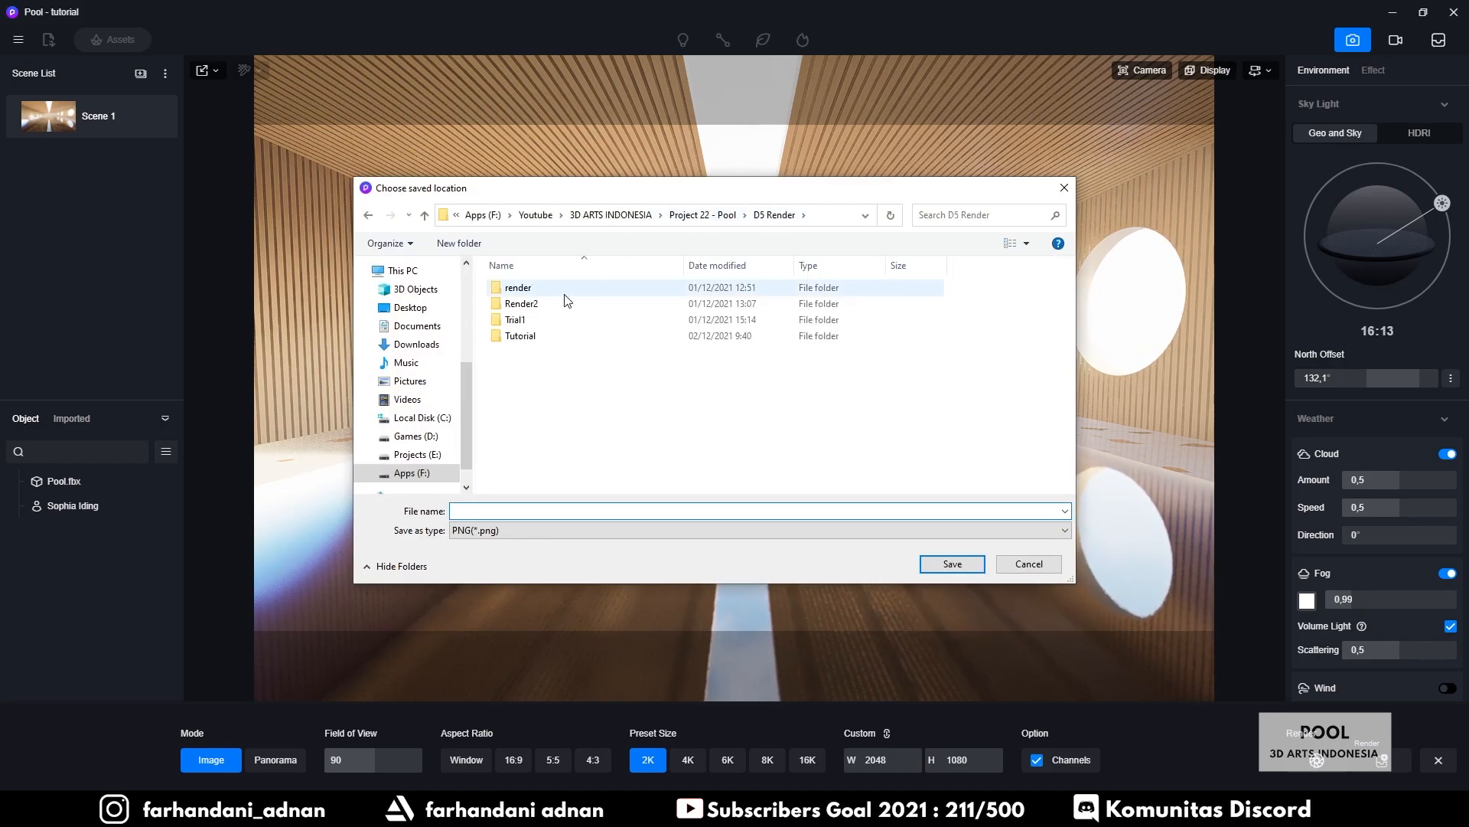
click(459, 243)
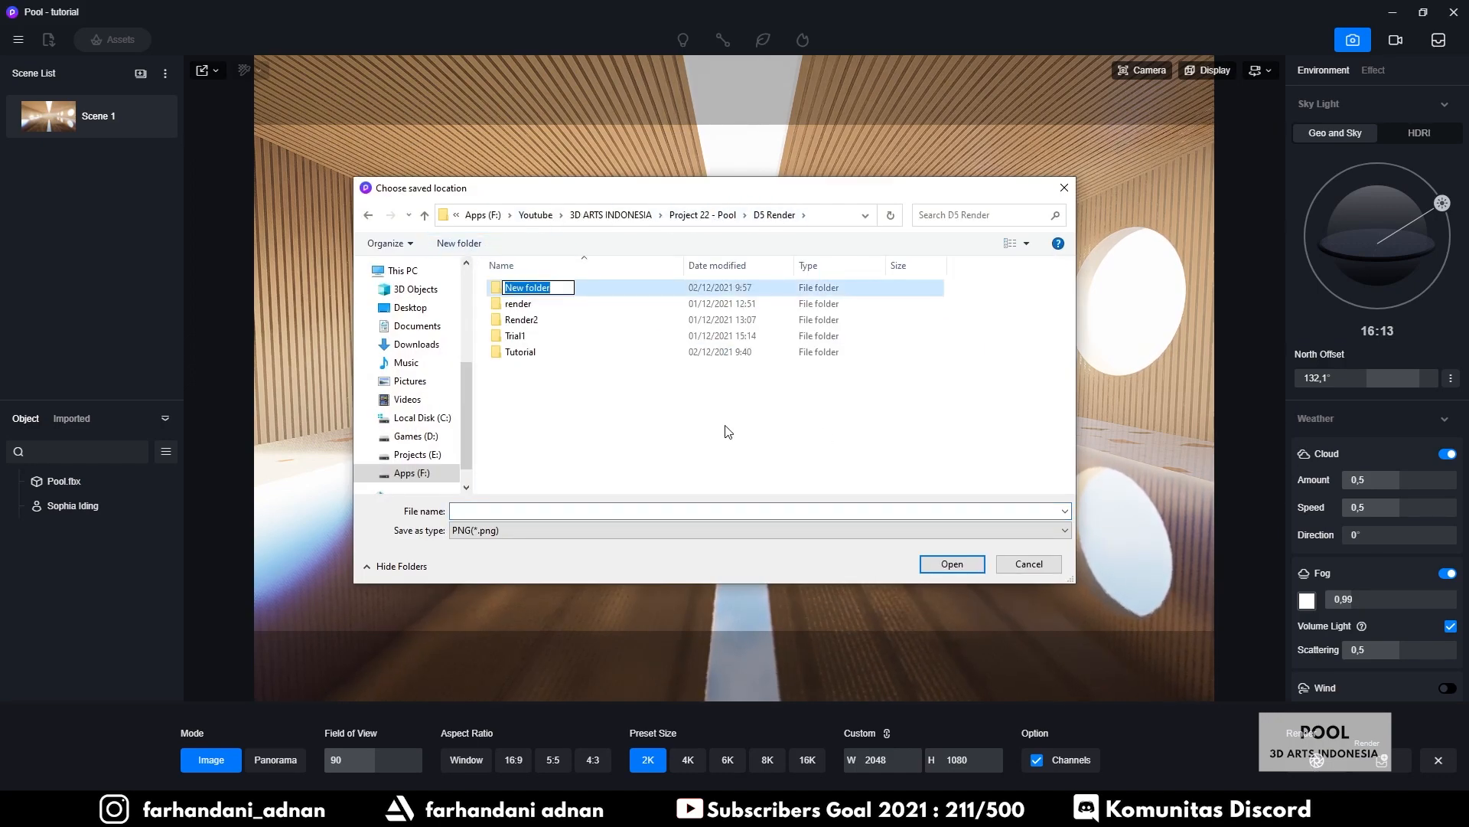
text(Render 3)
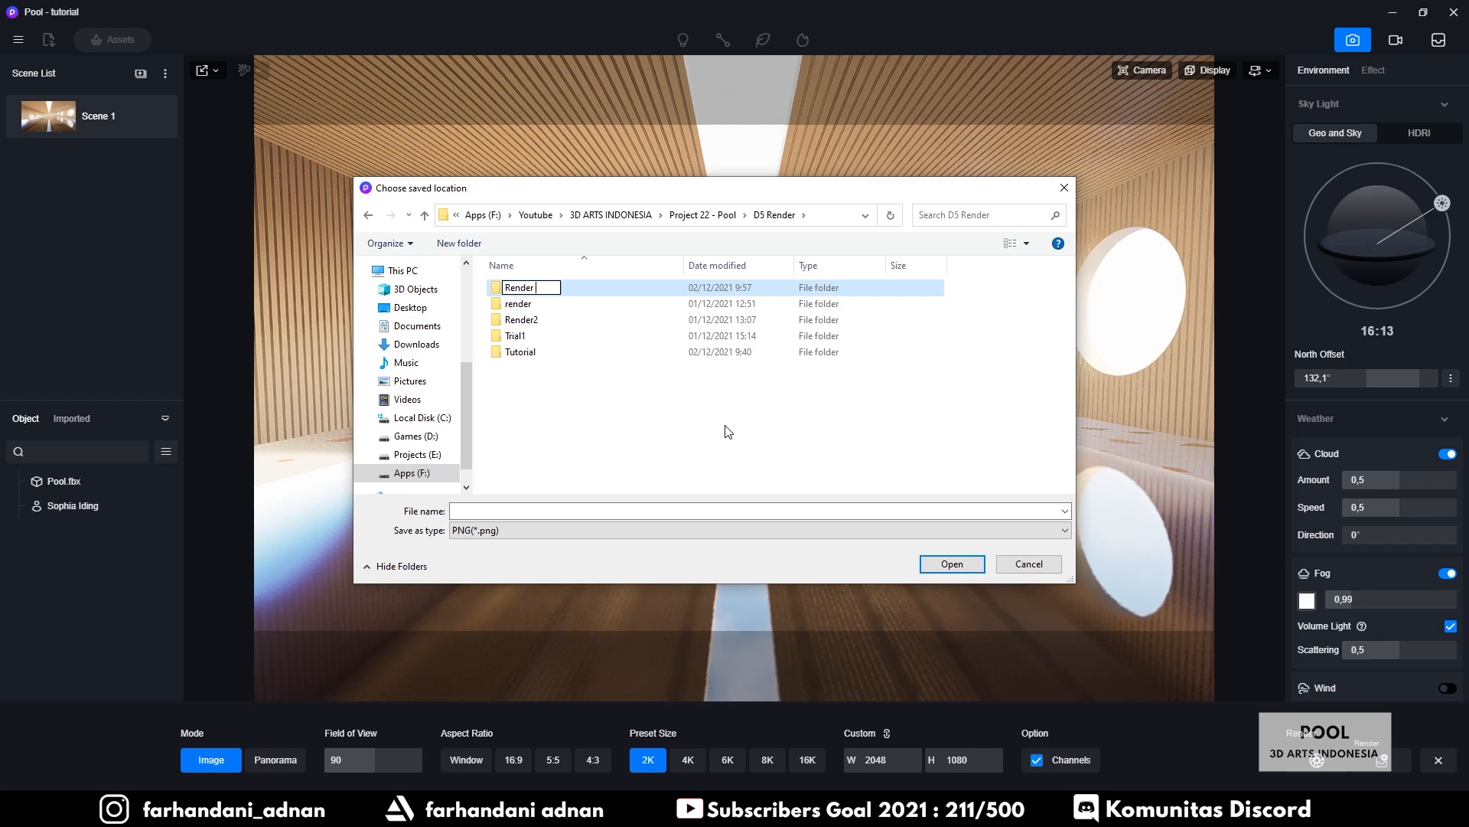
key(Return)
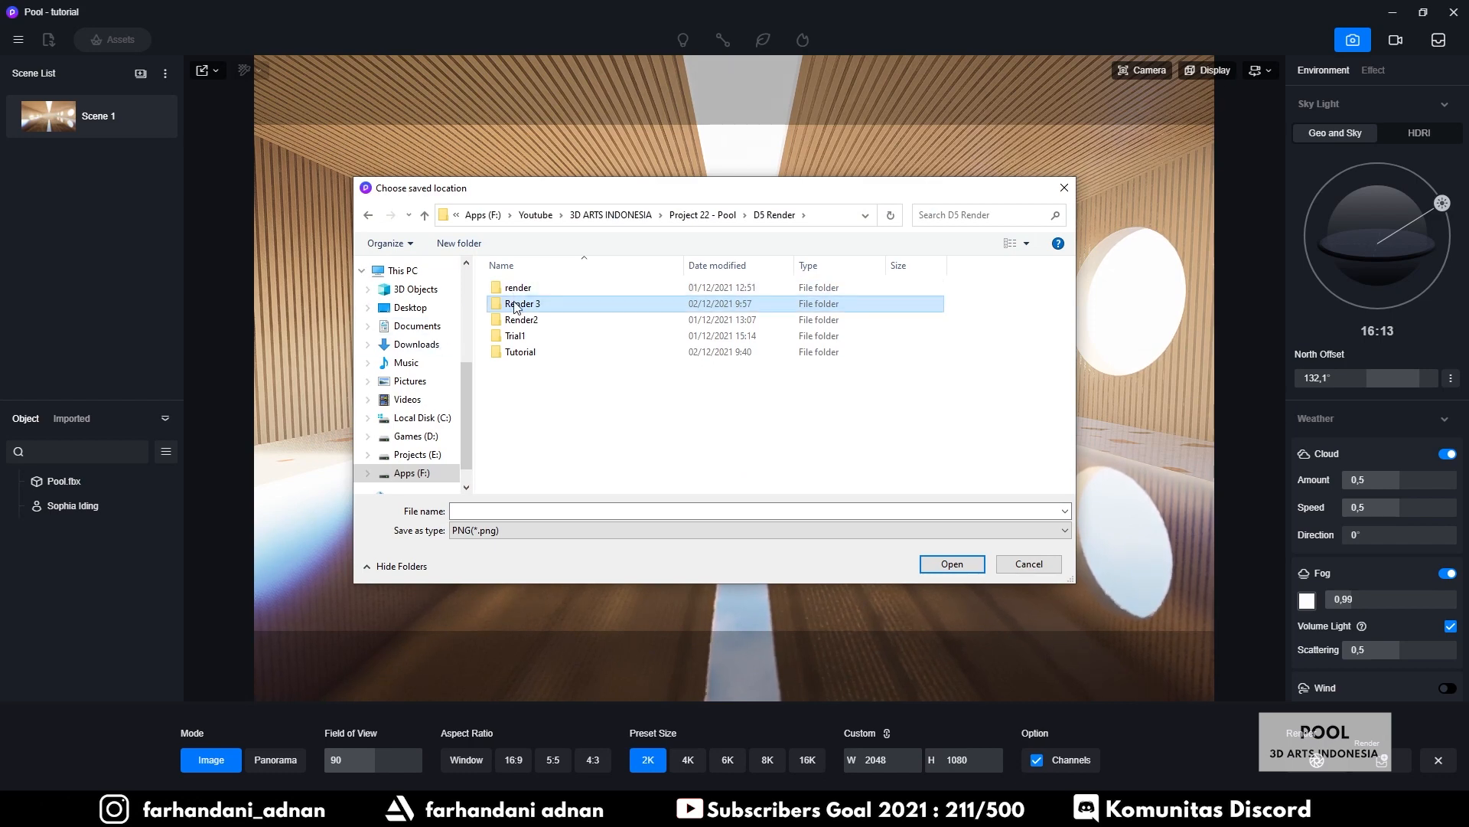
double_click(517, 304)
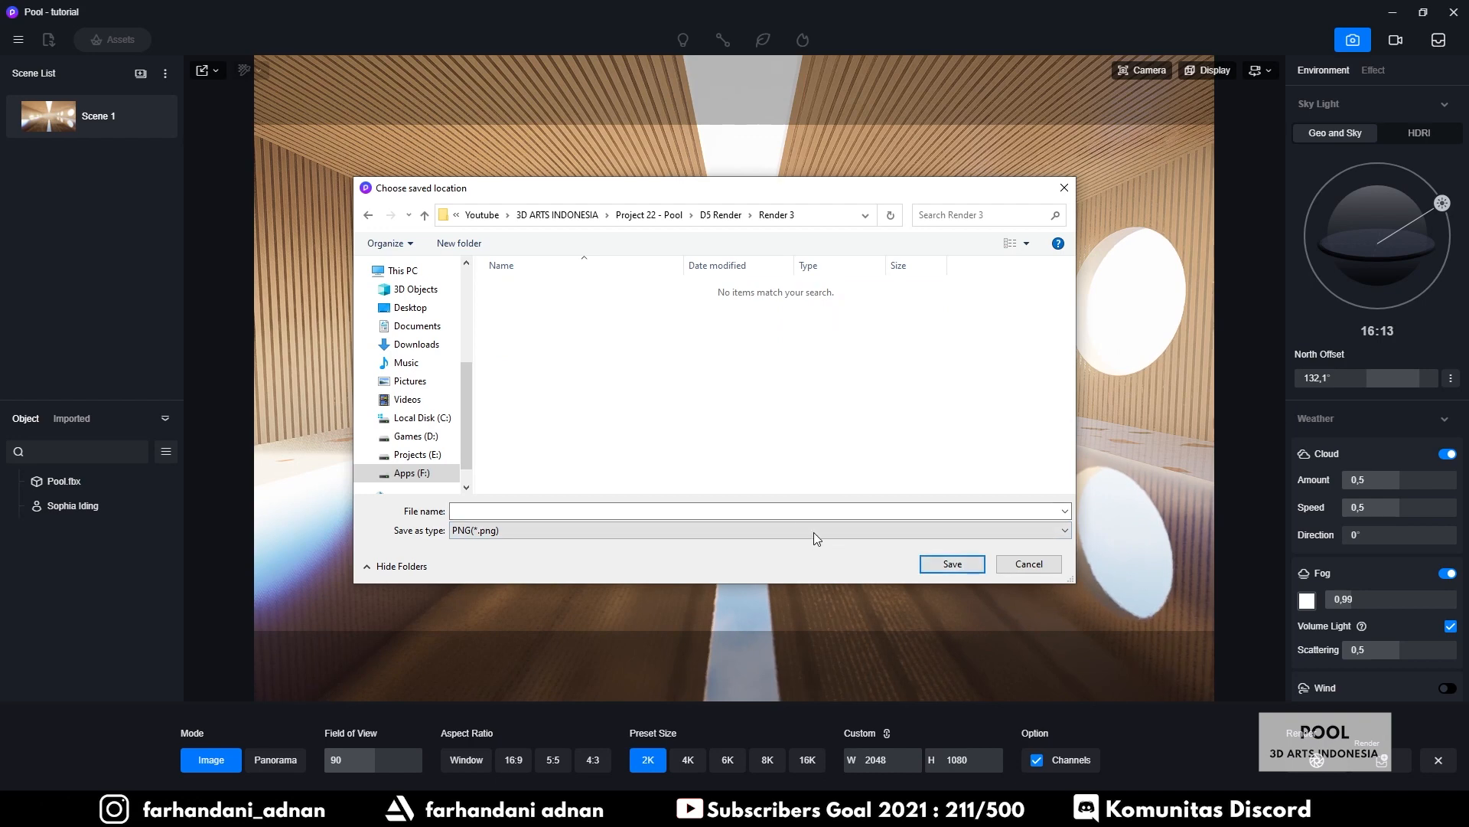
Name the render 'Pool - tutorial', keep PNG as the file type, and save to render
click(796, 511)
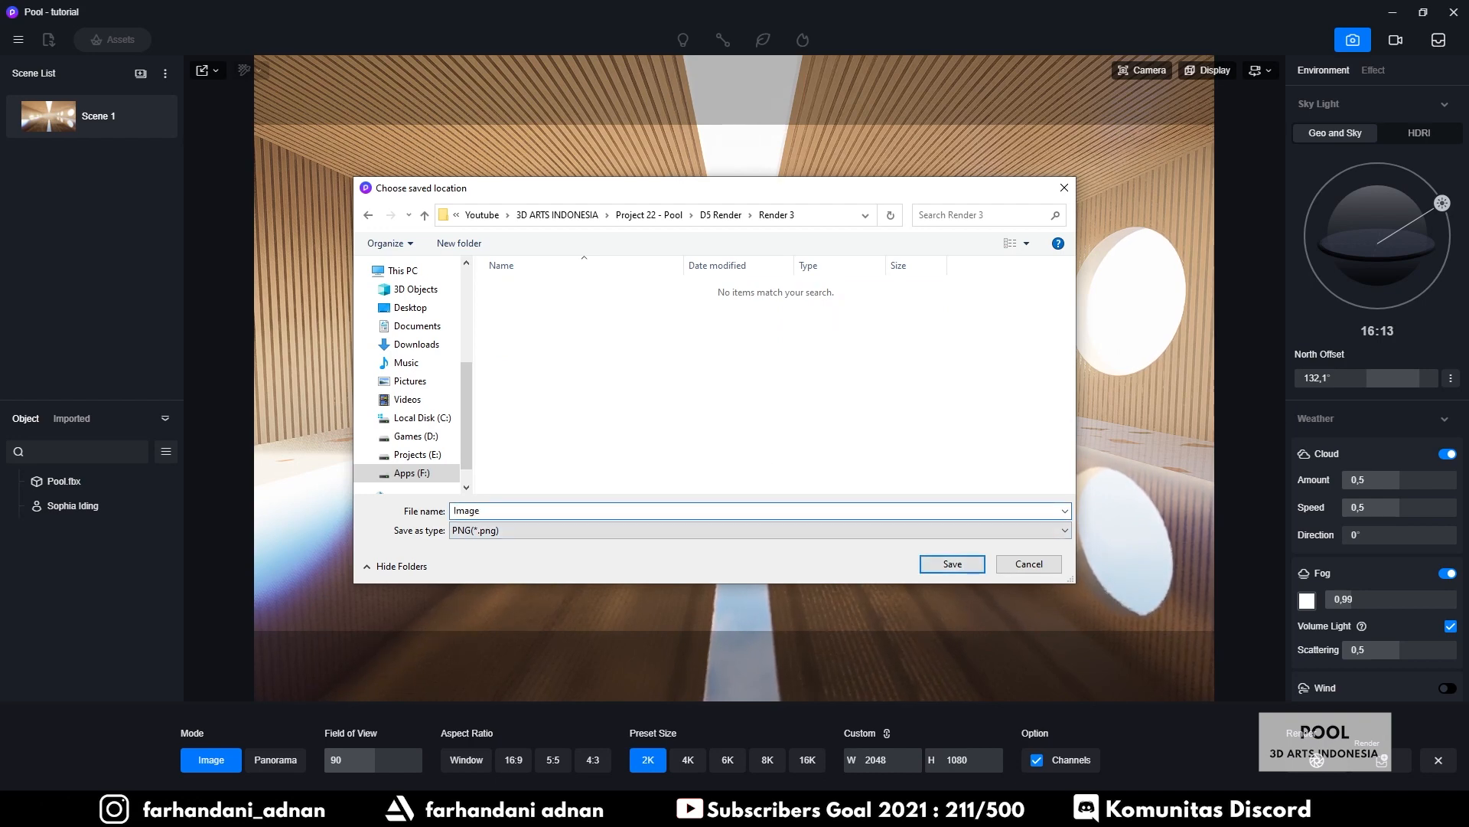
text(Pool - tutotial)
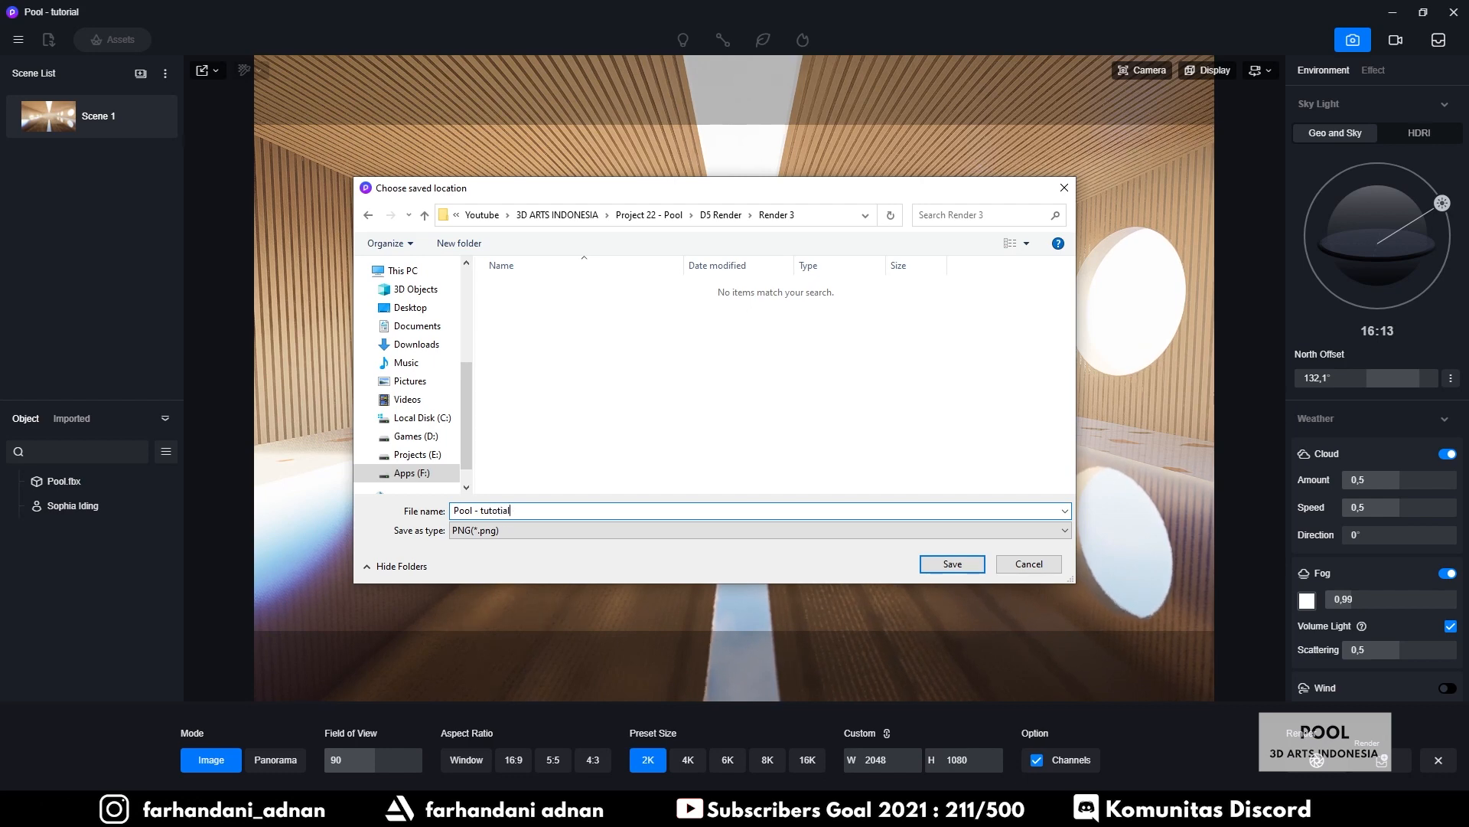
key(BackSpace)
key(BackSpace)
key(BackSpace)
click(770, 528)
click(834, 530)
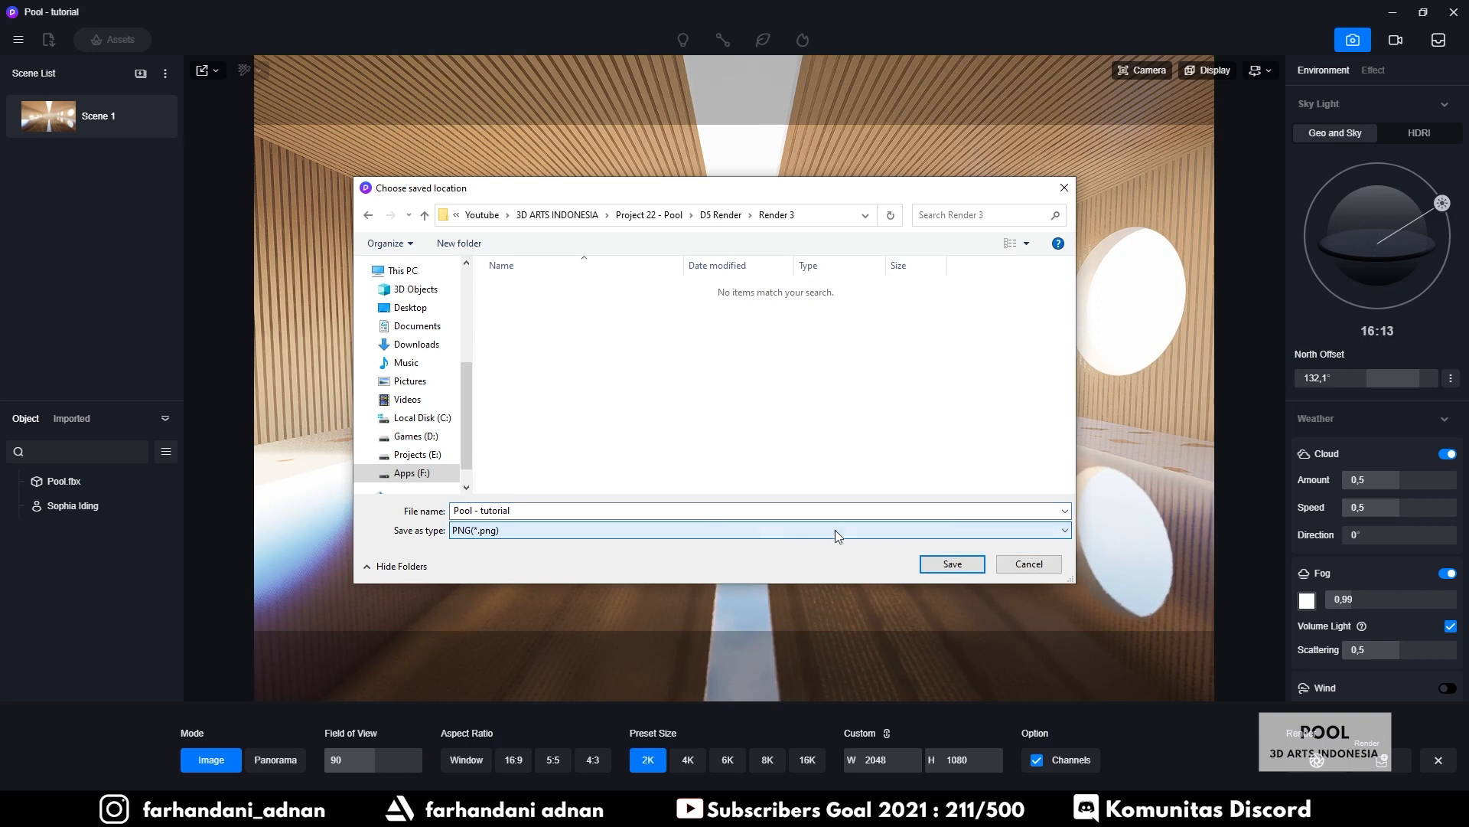
click(951, 564)
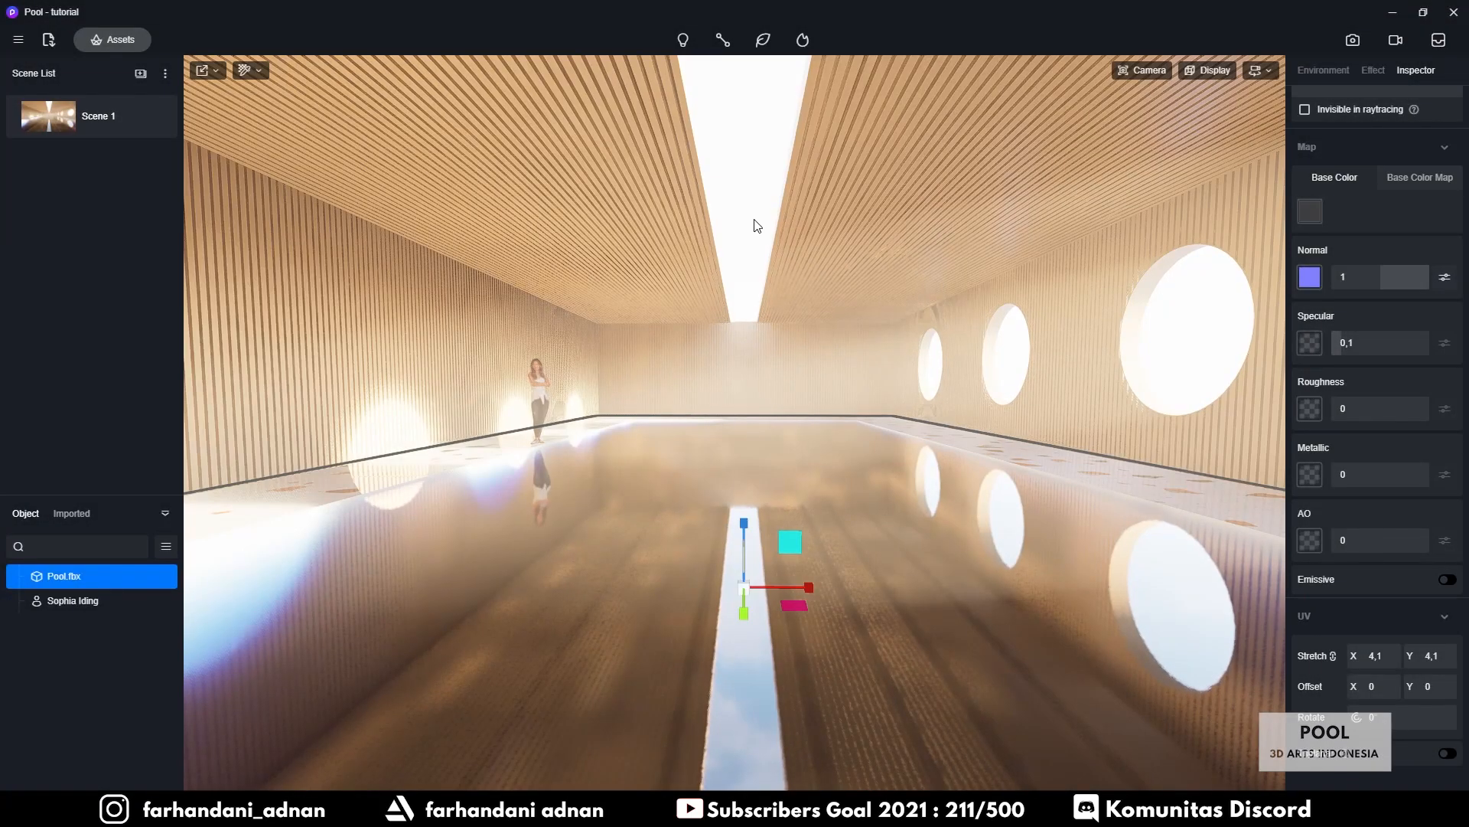
Deselect the pool model and bring the Render 3 output folder to the front
click(750, 249)
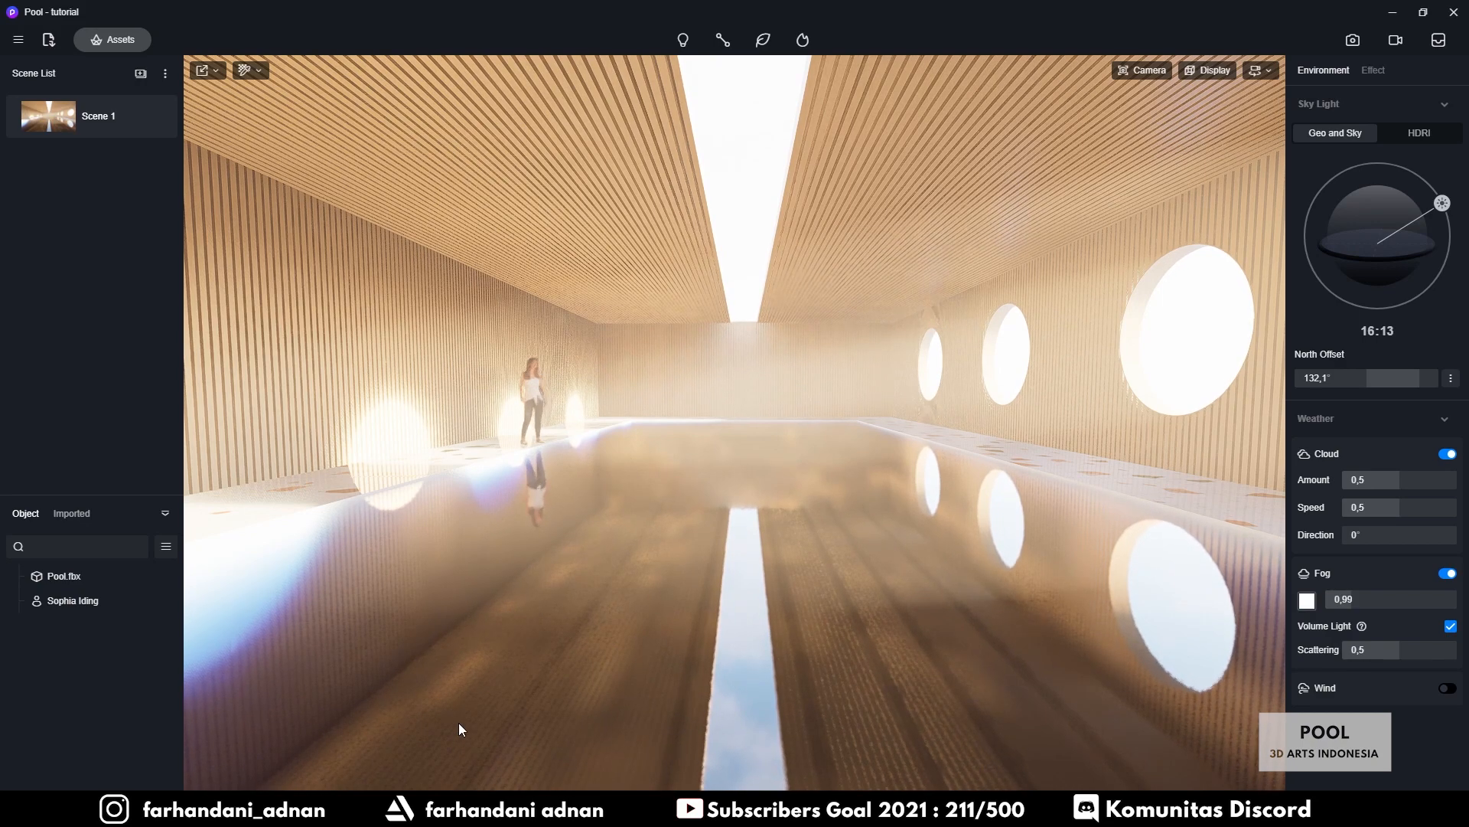
mouse_move(394, 811)
click(441, 746)
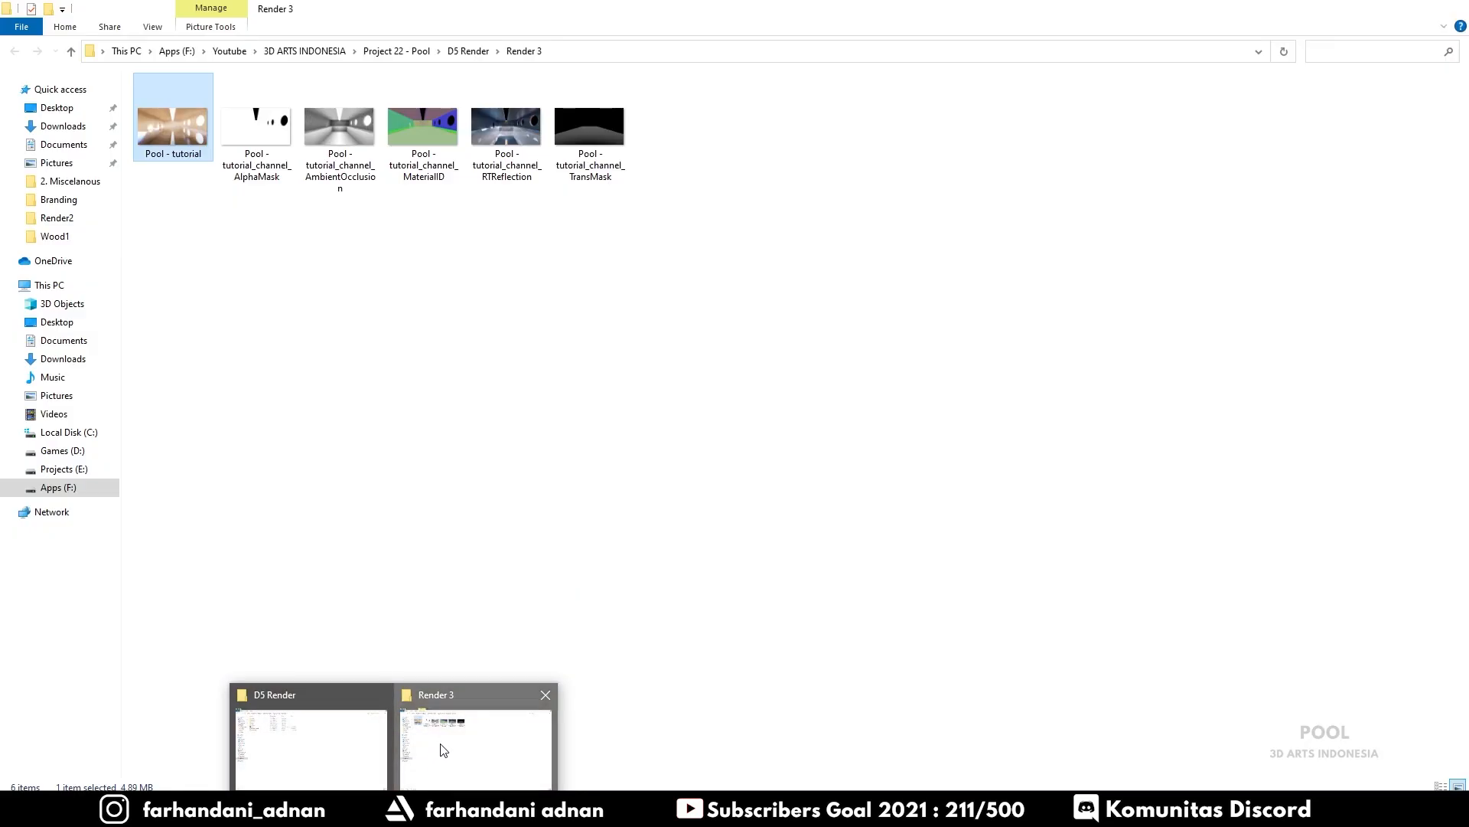
double_click(172, 126)
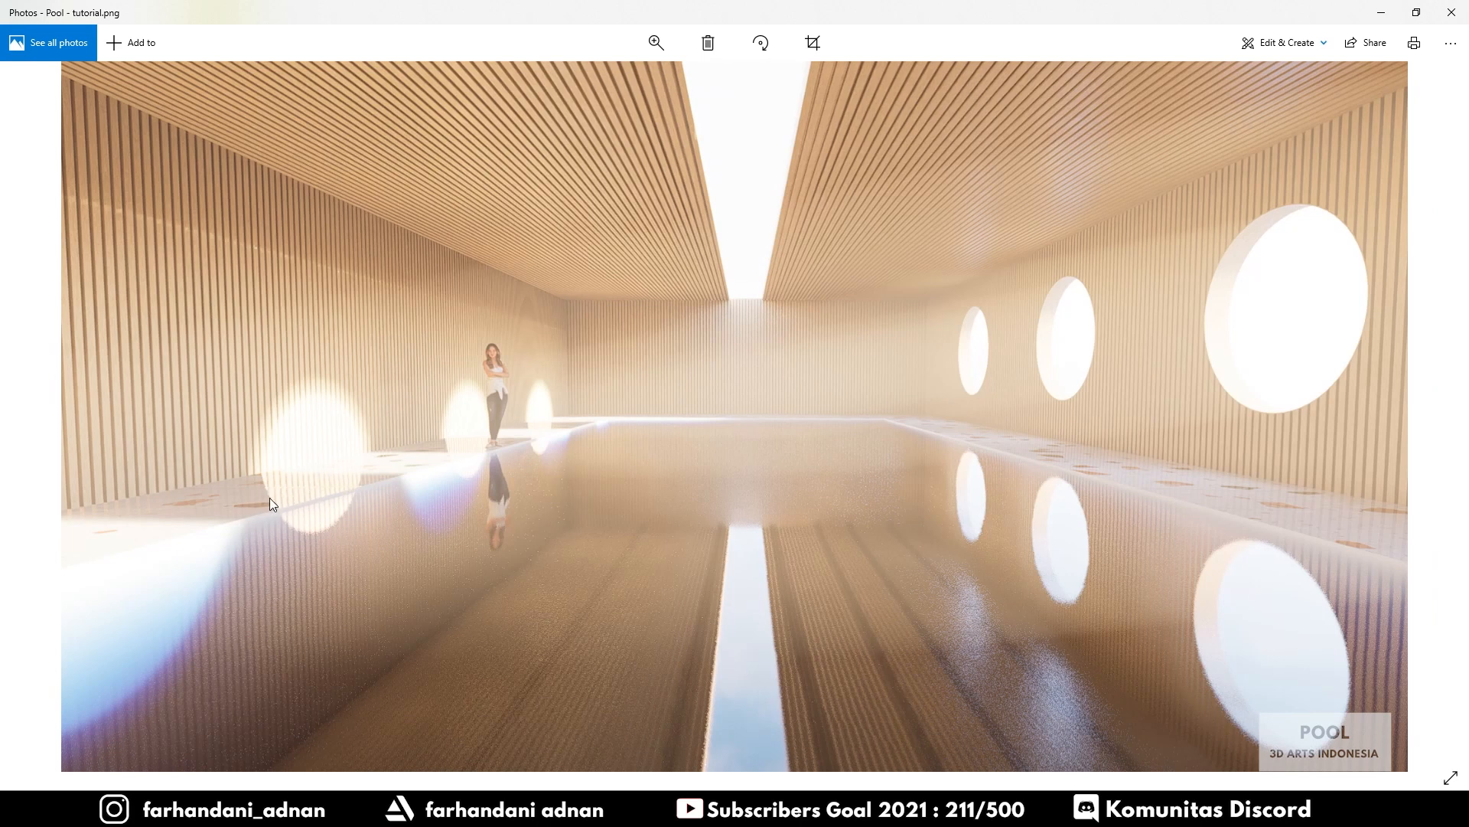
click(1381, 10)
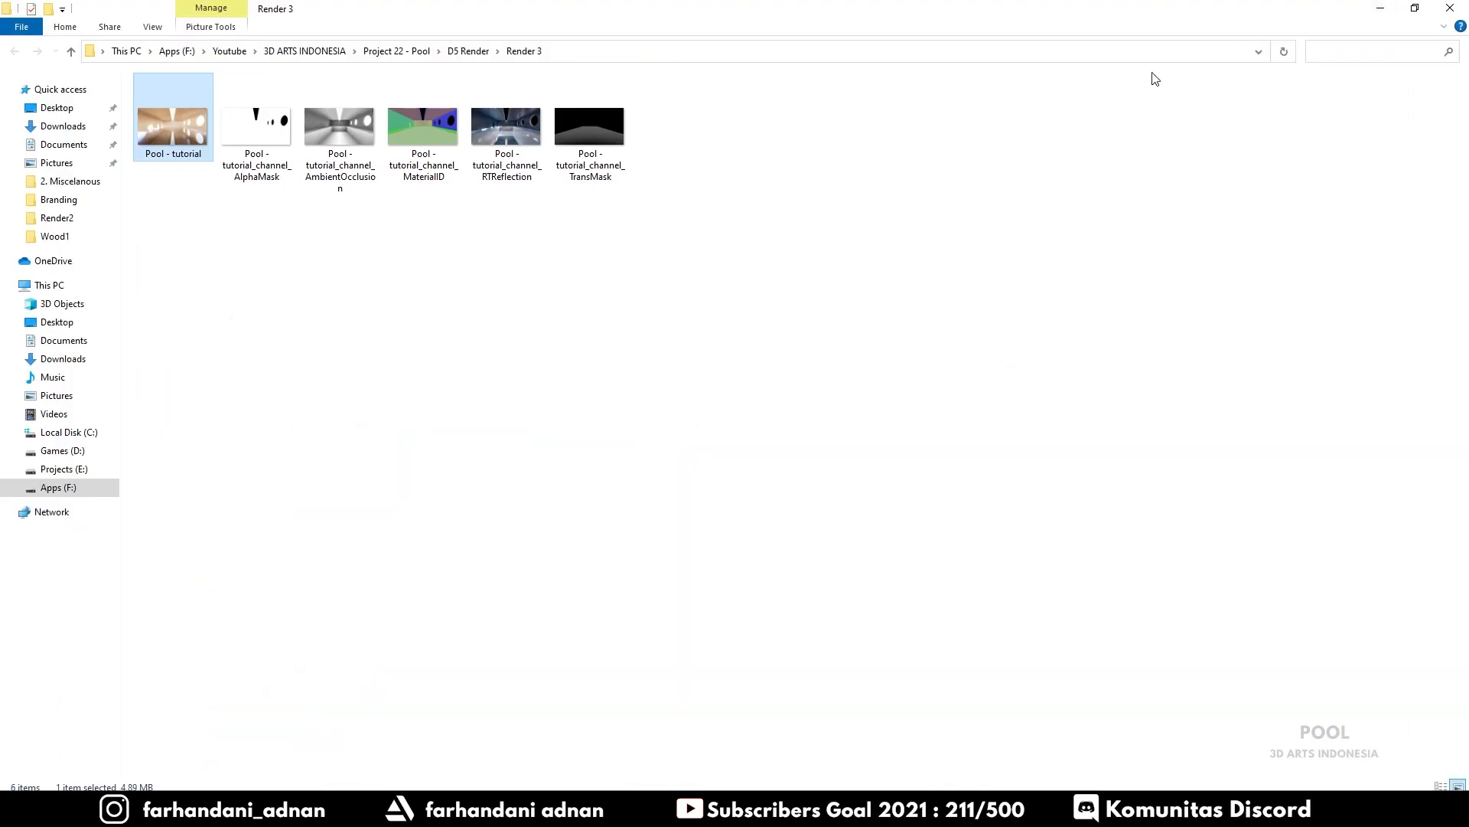
Raise the pool water's roughness to 0,33 and the ceiling slats' roughness to 0,52
click(1380, 9)
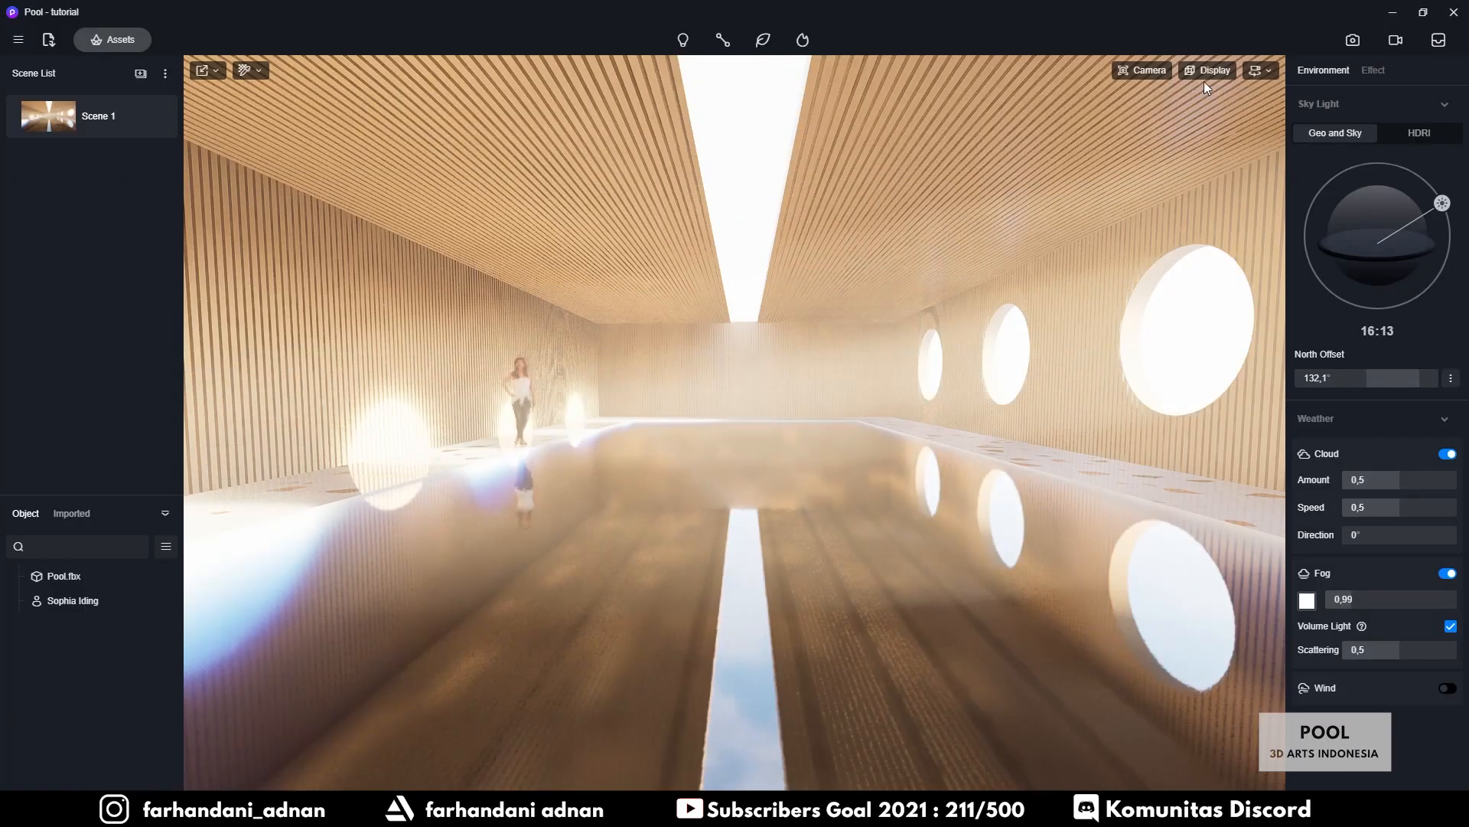
click(404, 469)
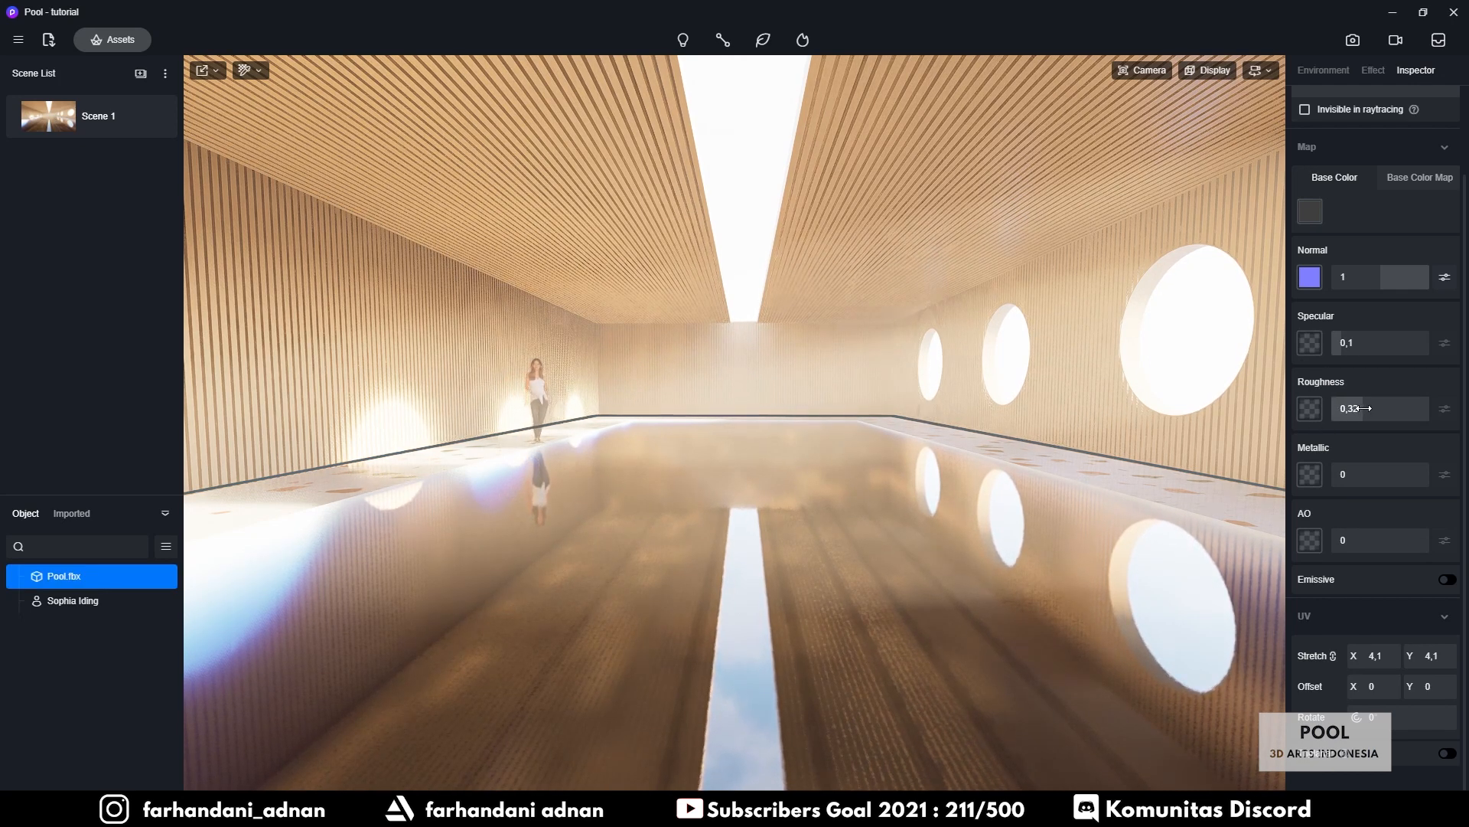
drag(1351, 408, 1364, 409)
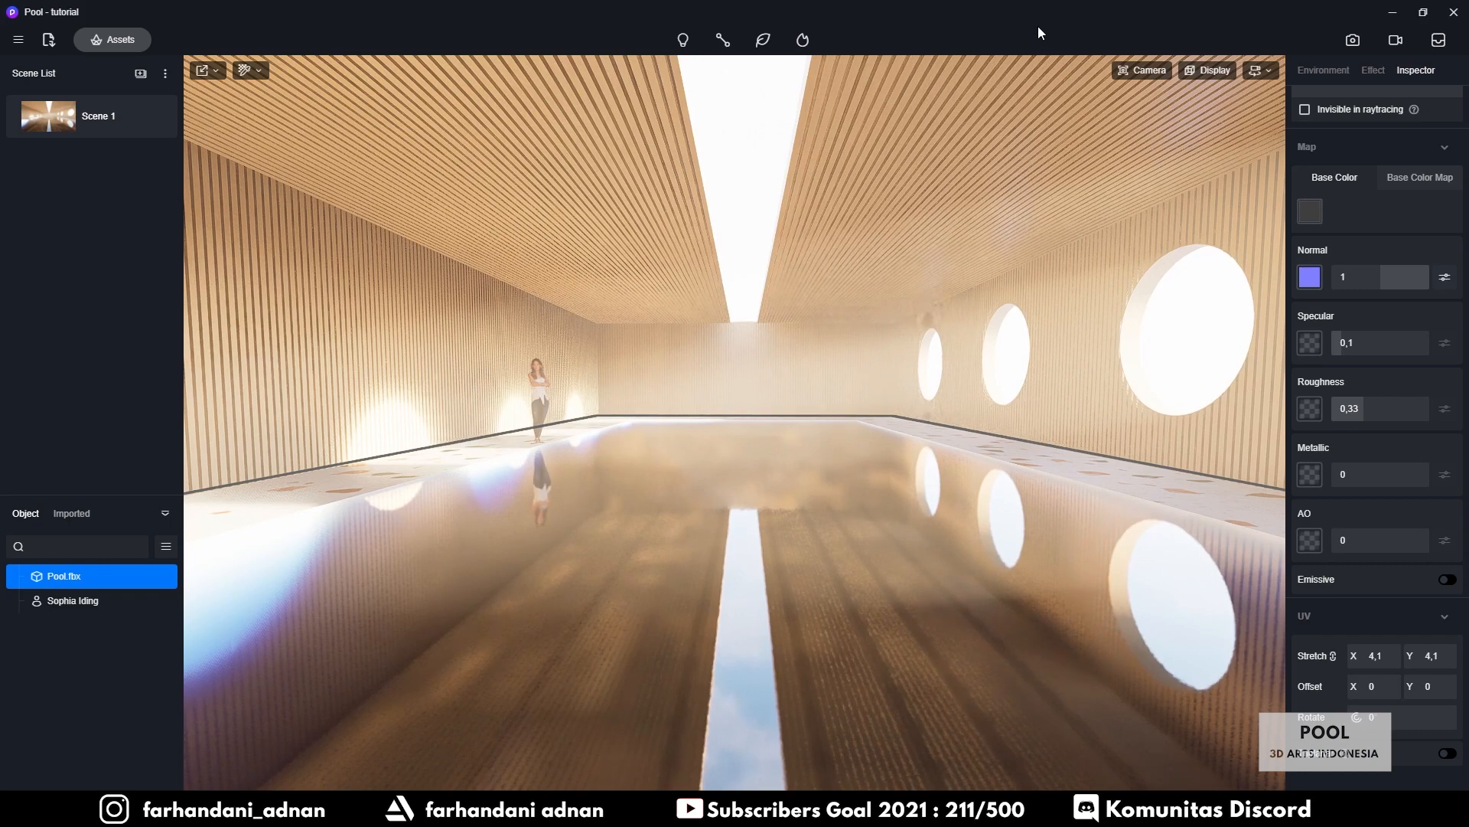
key(Escape)
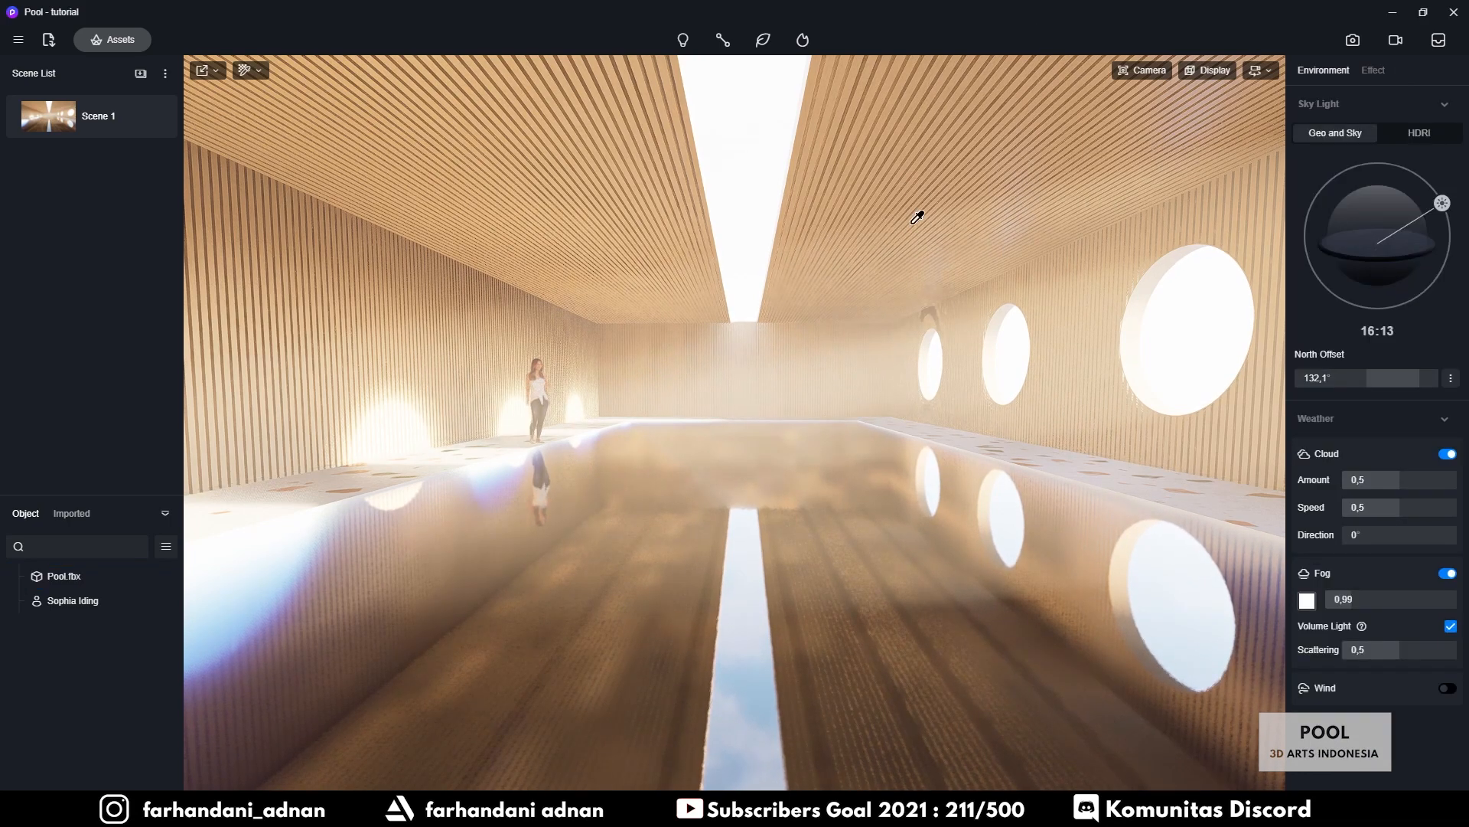
click(922, 211)
drag(1379, 410, 1382, 409)
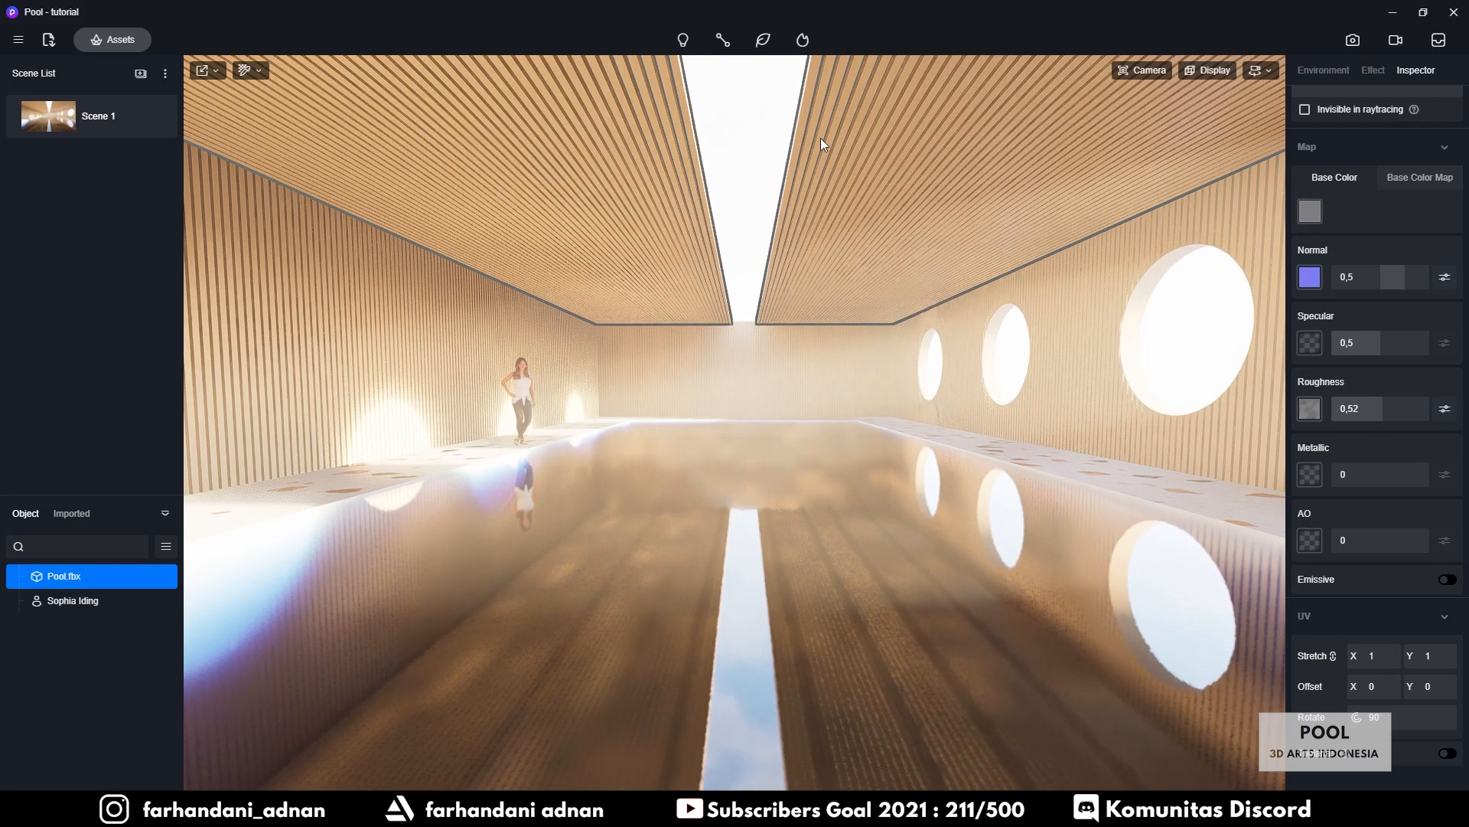
click(744, 162)
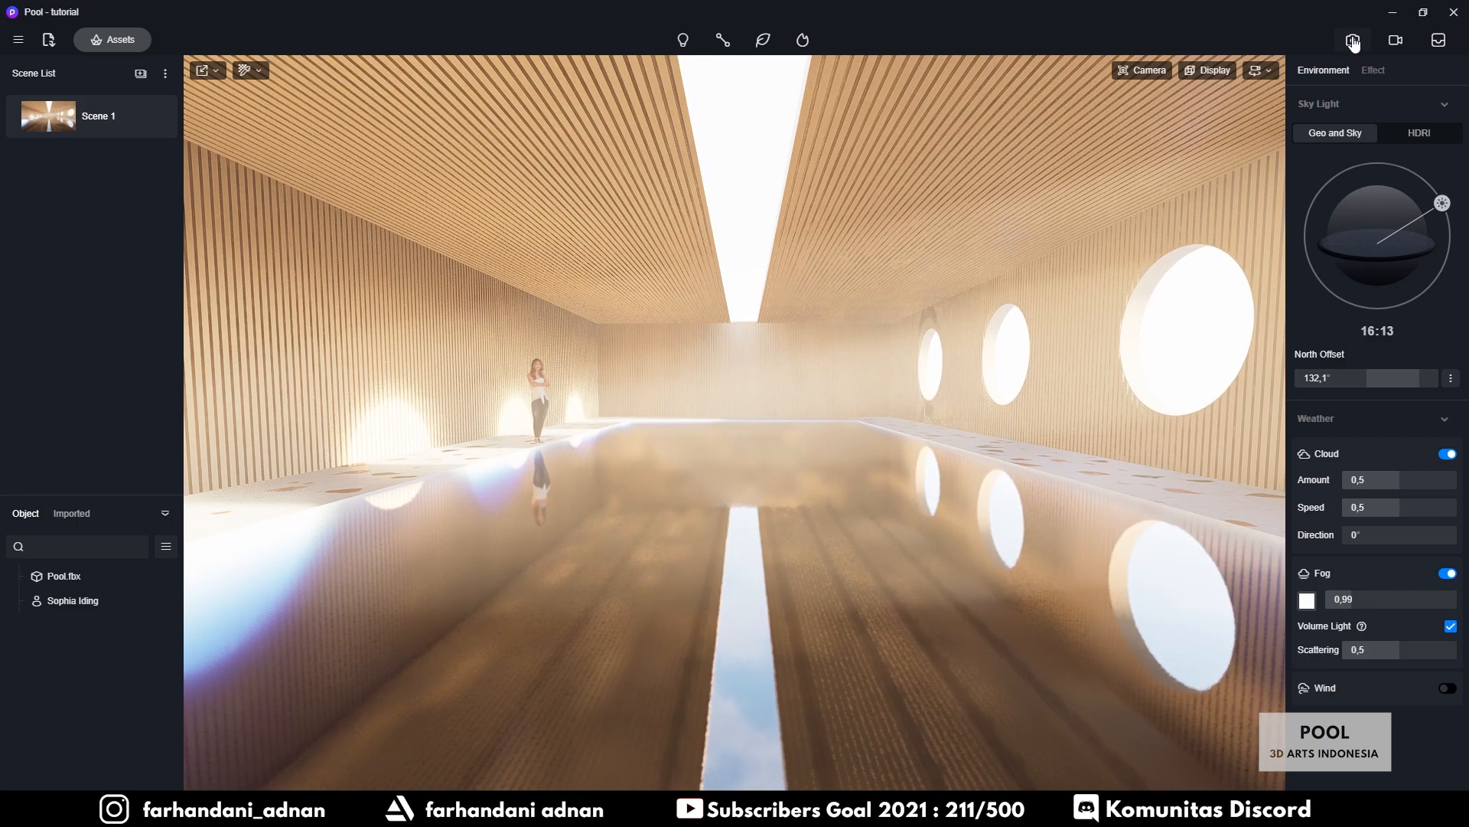
Delete the six old render files in Render 3 and reopen image render settings
click(447, 760)
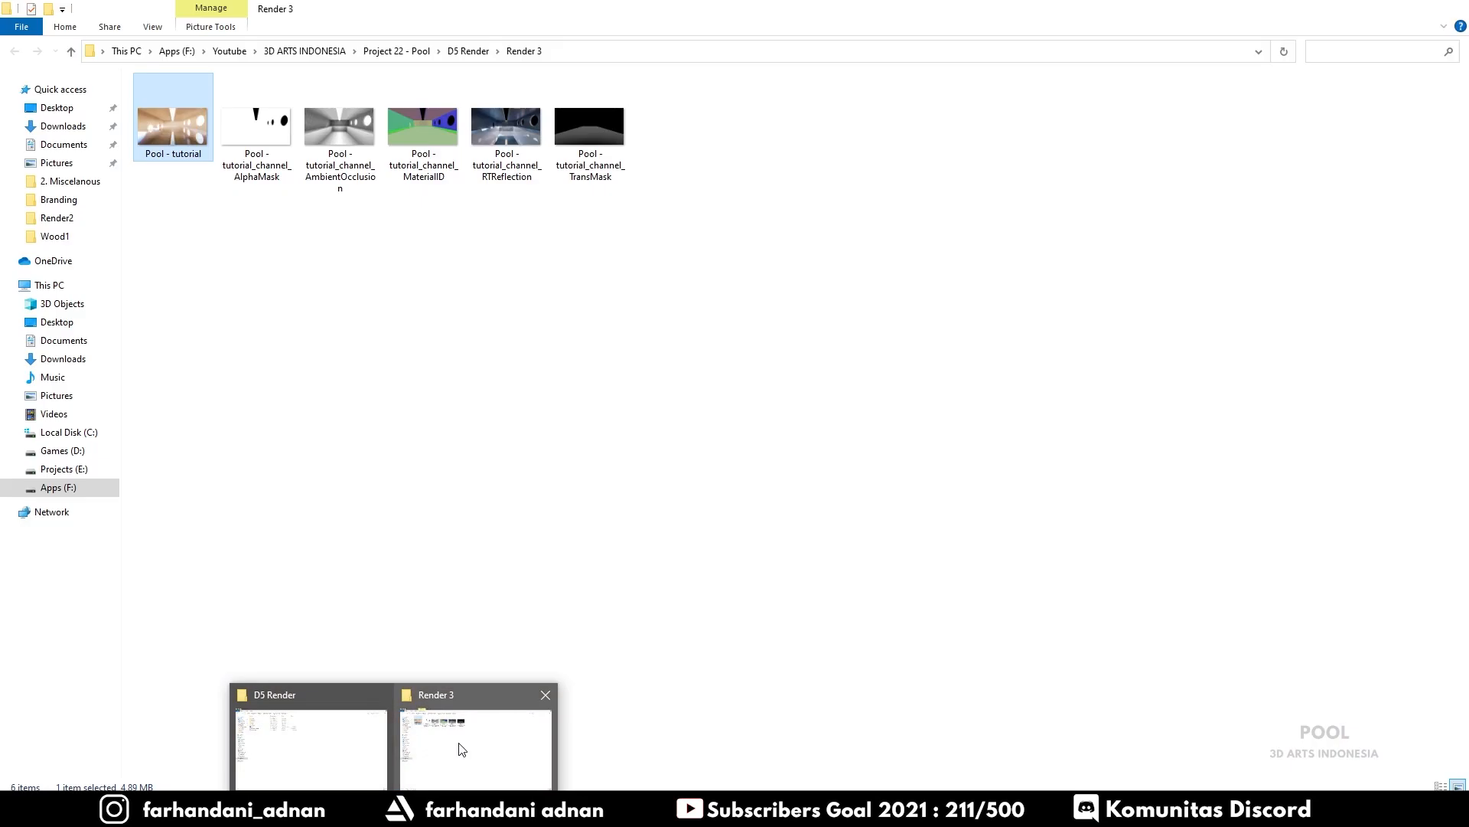
drag(178, 259, 628, 76)
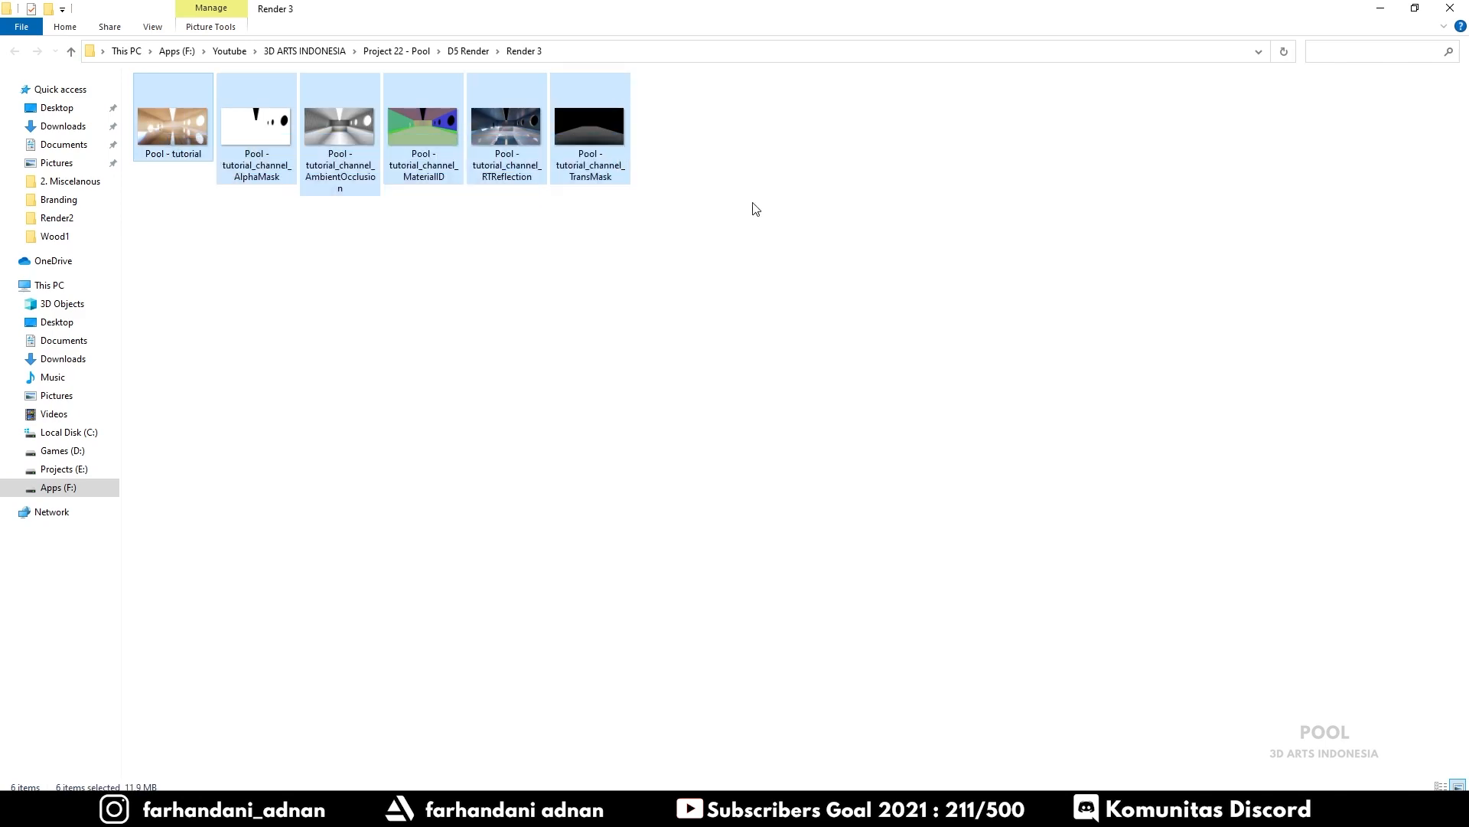
key(Delete)
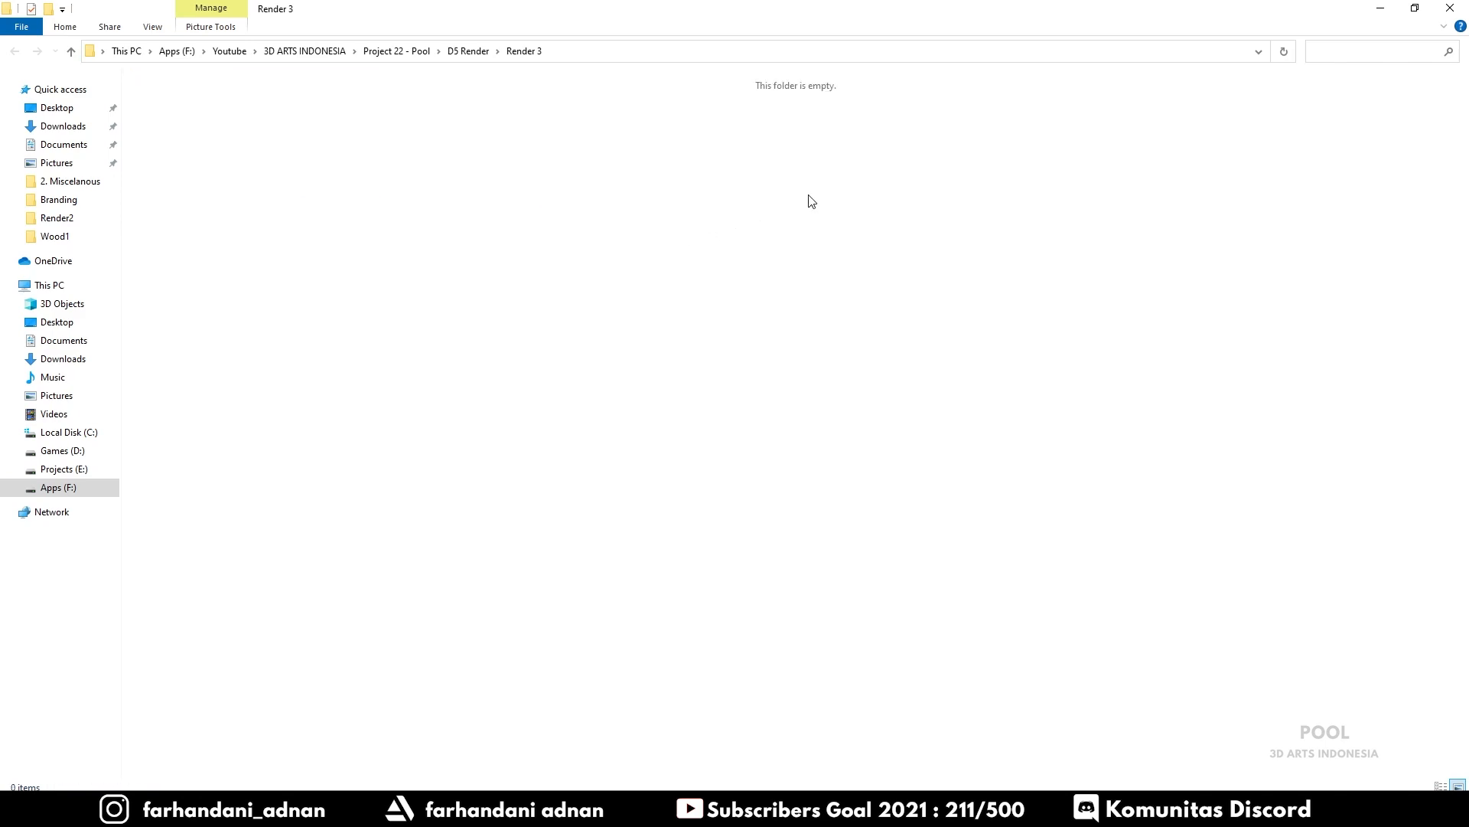
click(1380, 8)
click(1353, 40)
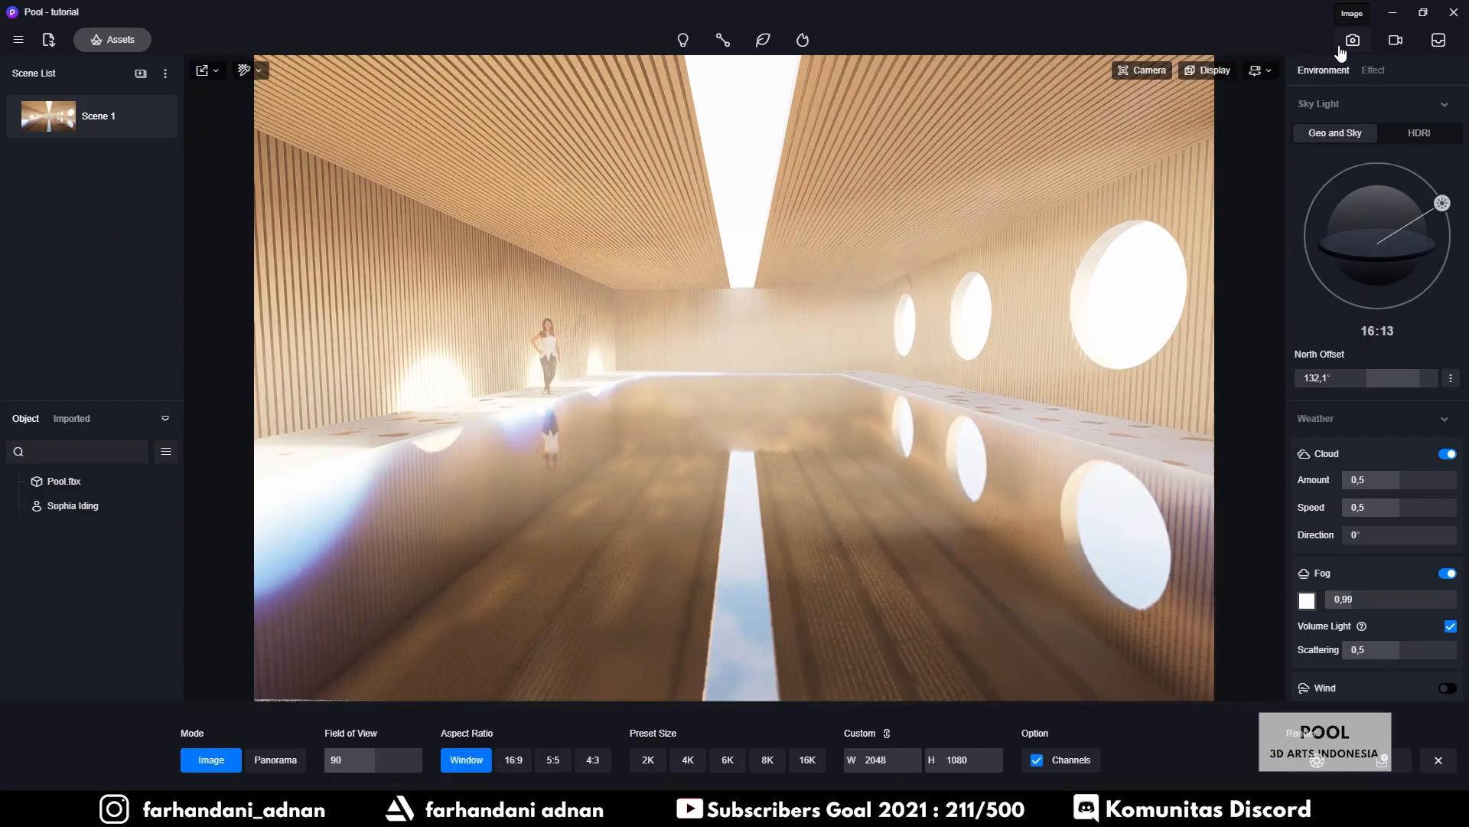
Render the view at 4K (4096×2160) and save it as 'pool - tutorial'
click(686, 762)
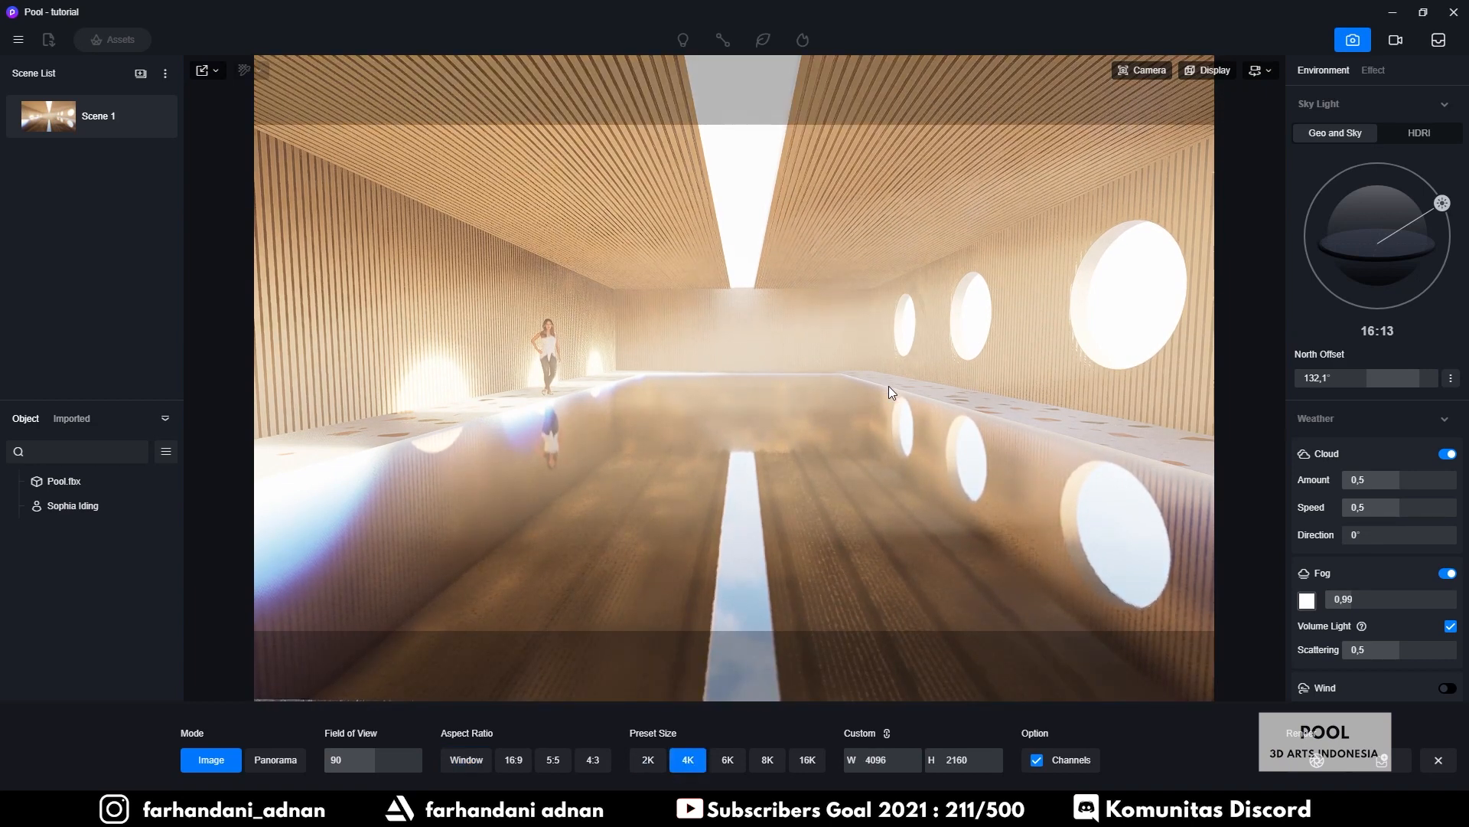
click(1316, 762)
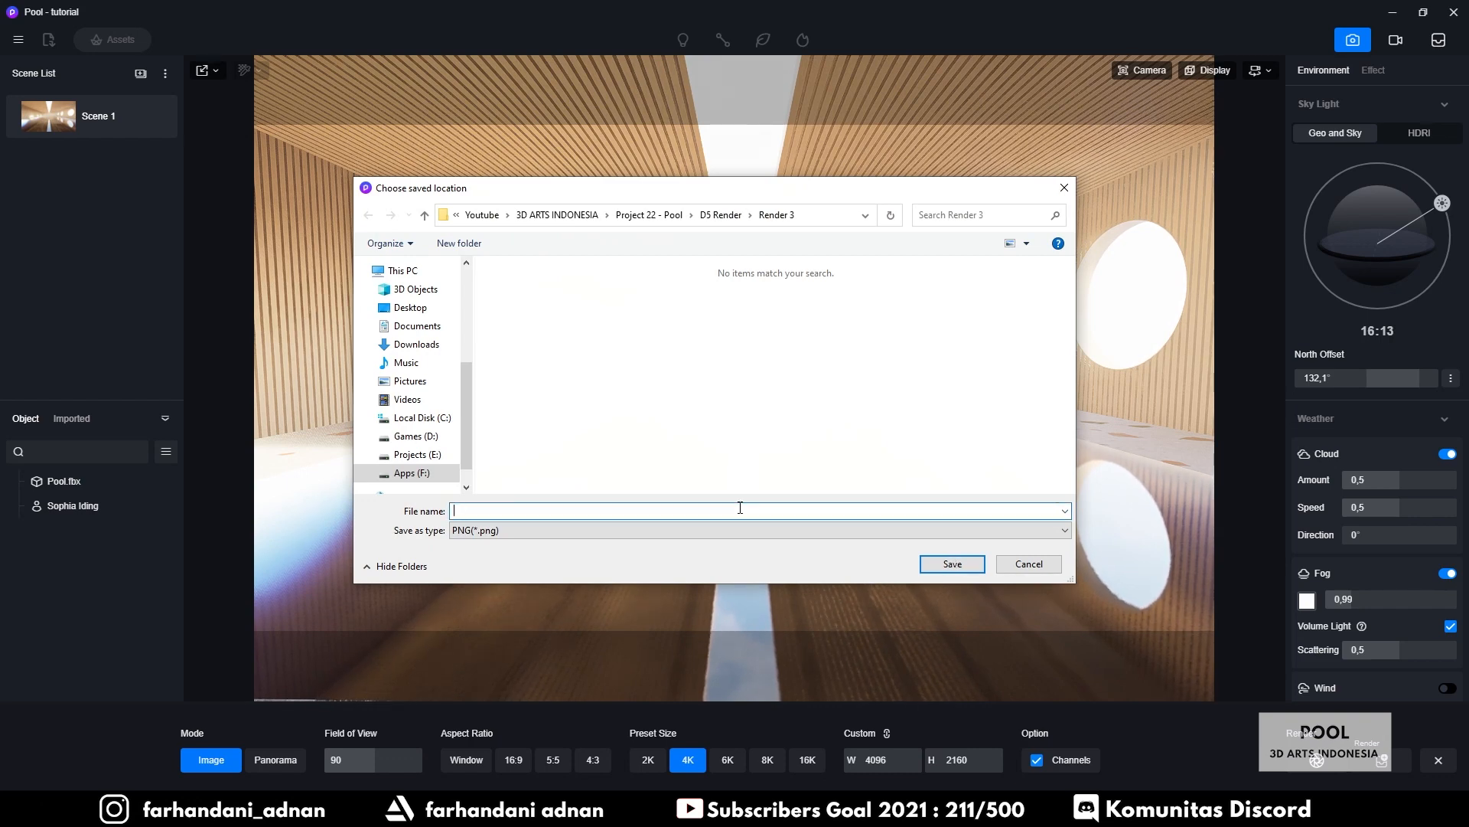
text(pool - tutorial)
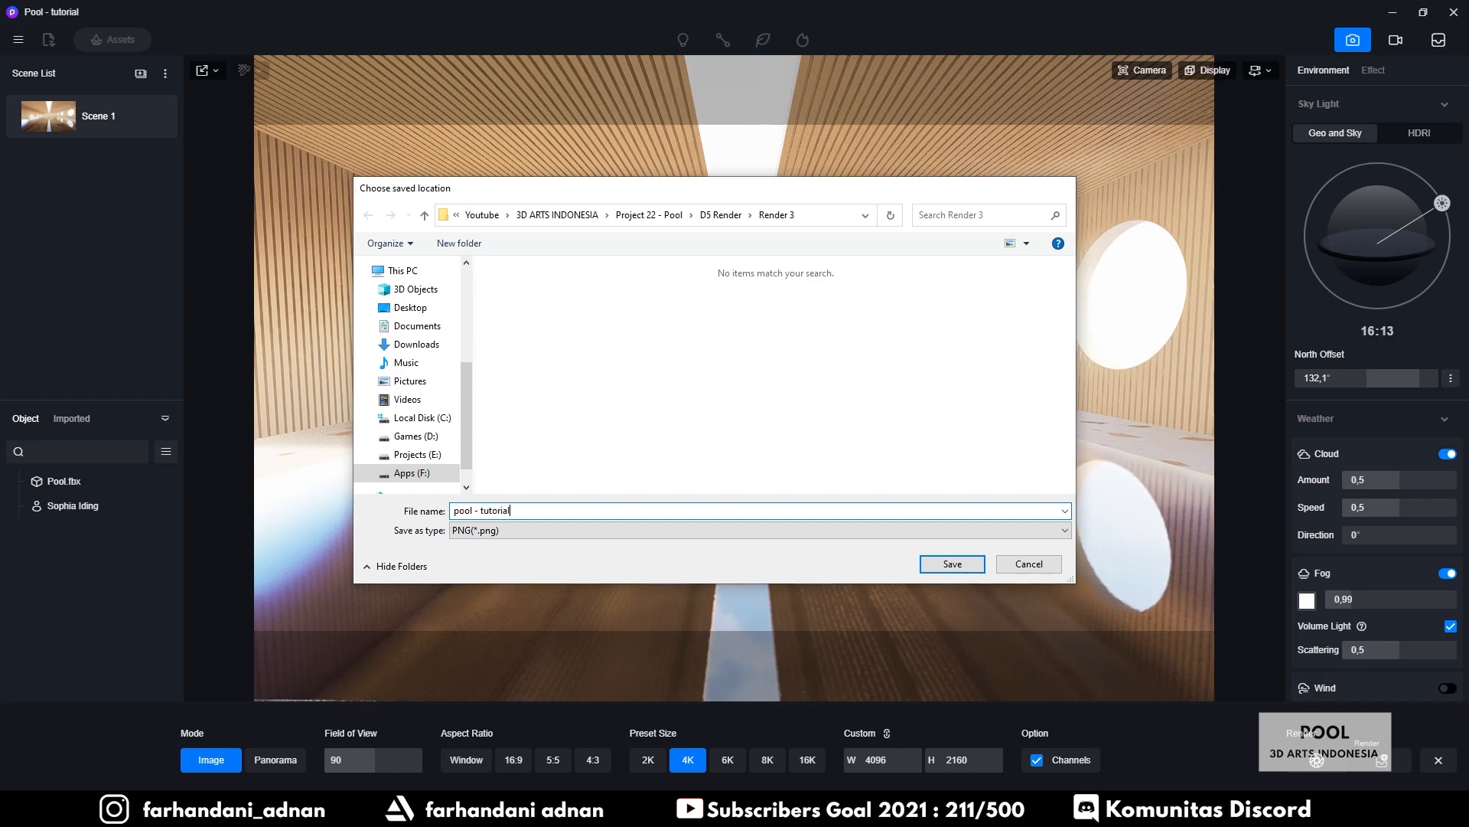
key(Return)
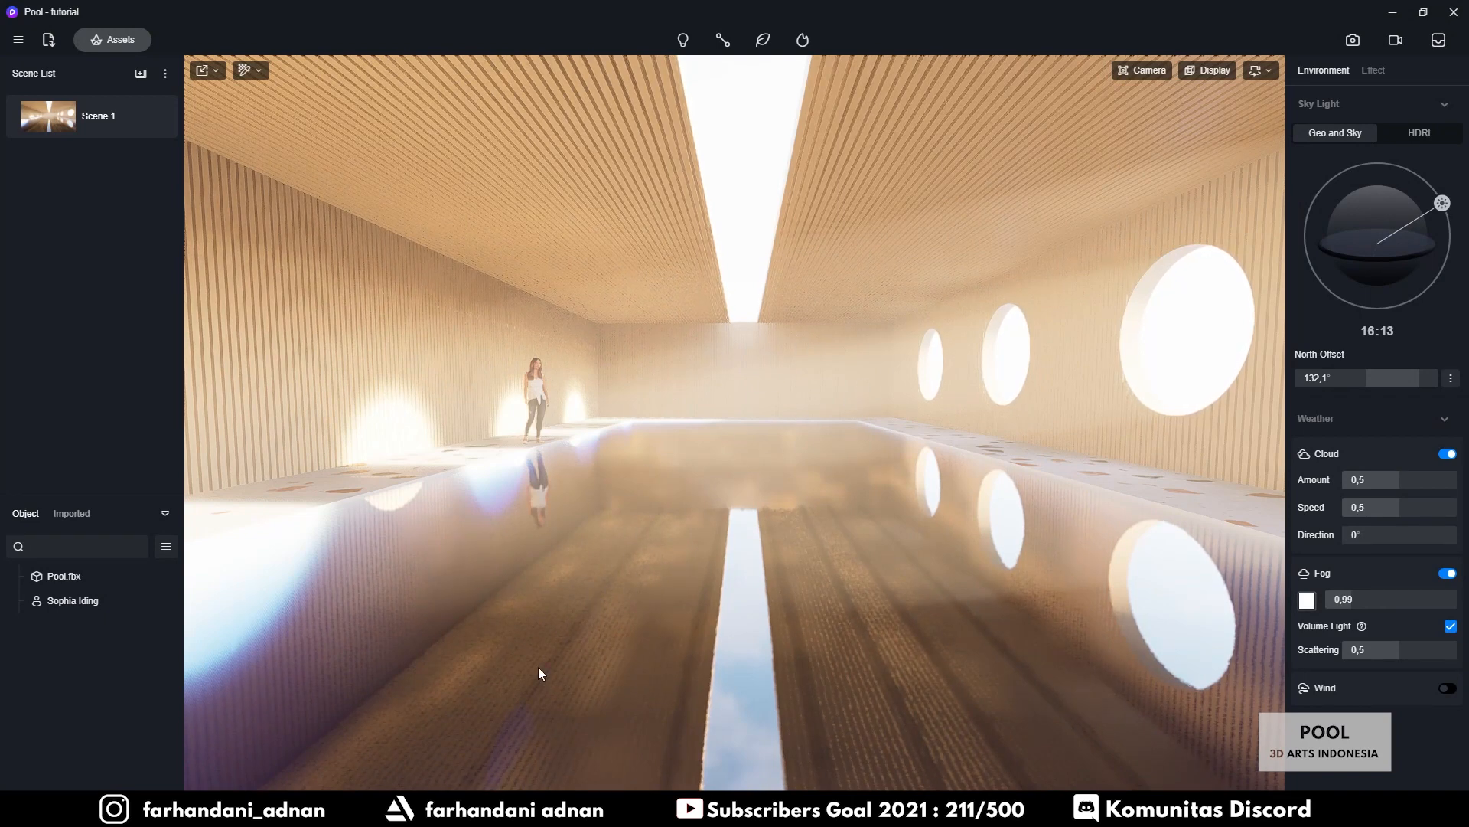
Refresh the Render 3 folder and open the new pool - tutorial render in Photos
mouse_move(395, 810)
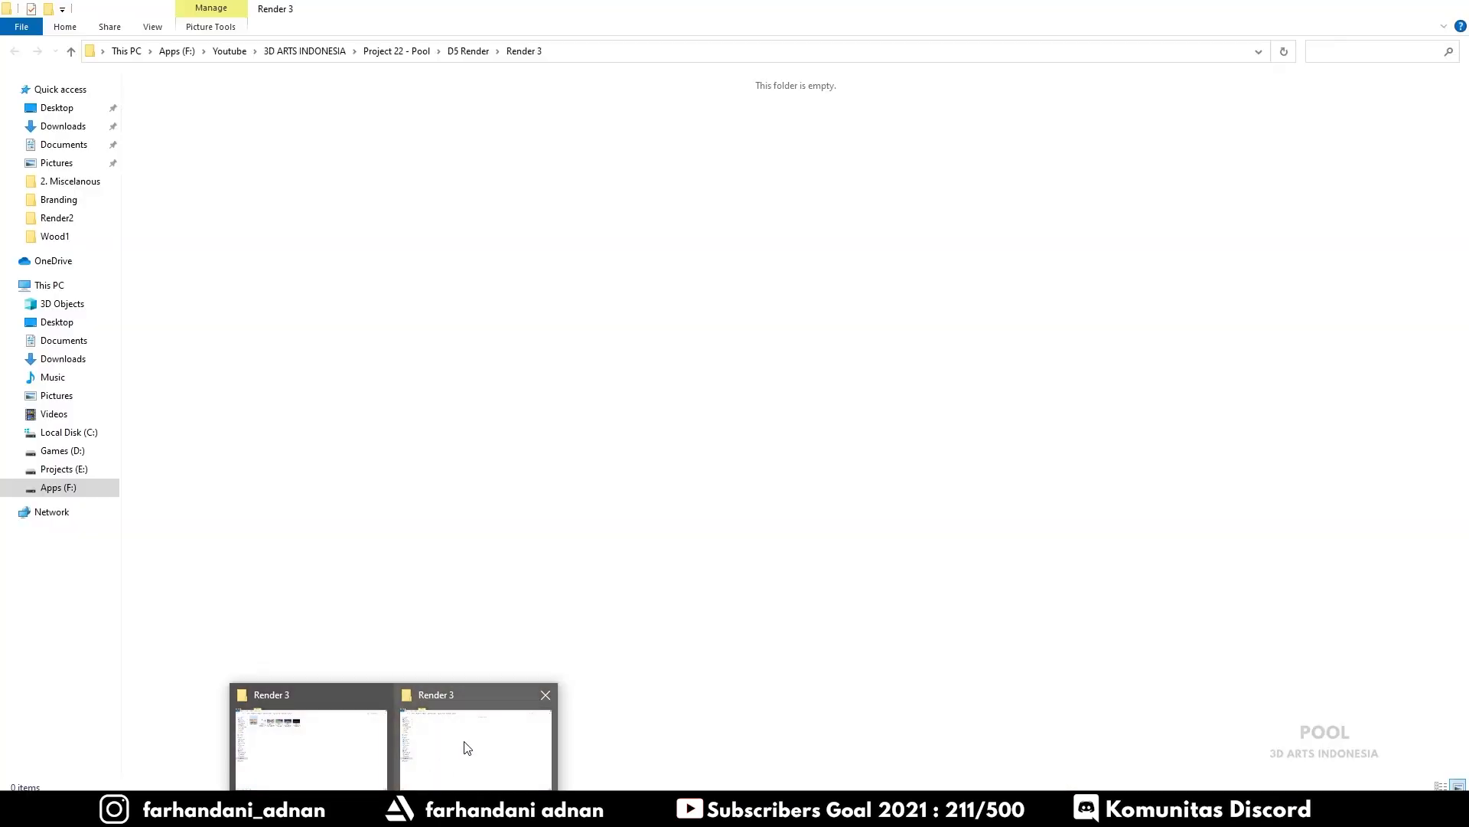
click(467, 748)
right_click(482, 346)
click(484, 401)
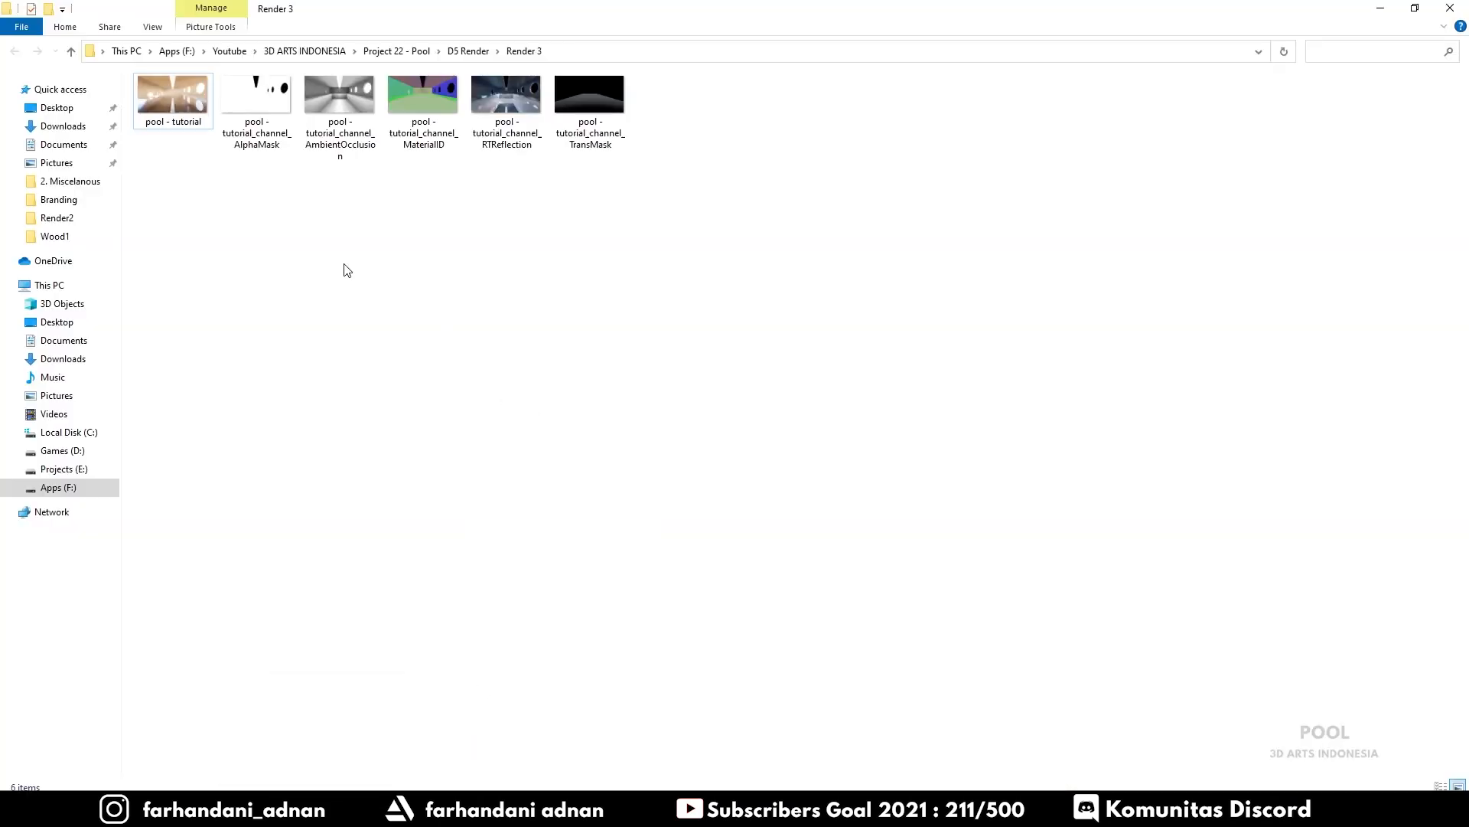
double_click(176, 98)
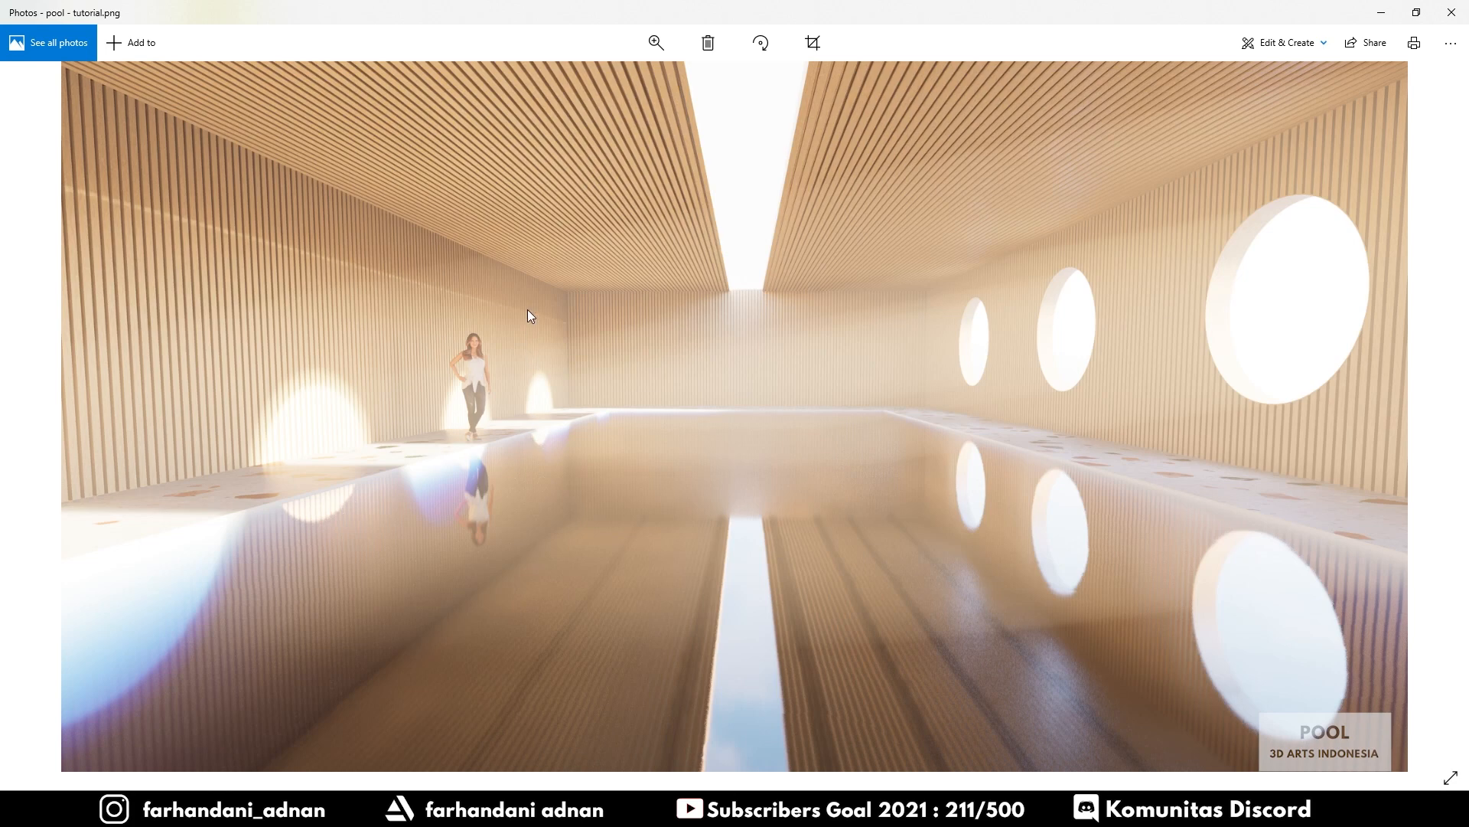
Zoom in close on the woman and back wall to inspect details, then close the viewer
click(664, 35)
drag(606, 74, 603, 78)
drag(445, 254, 544, 285)
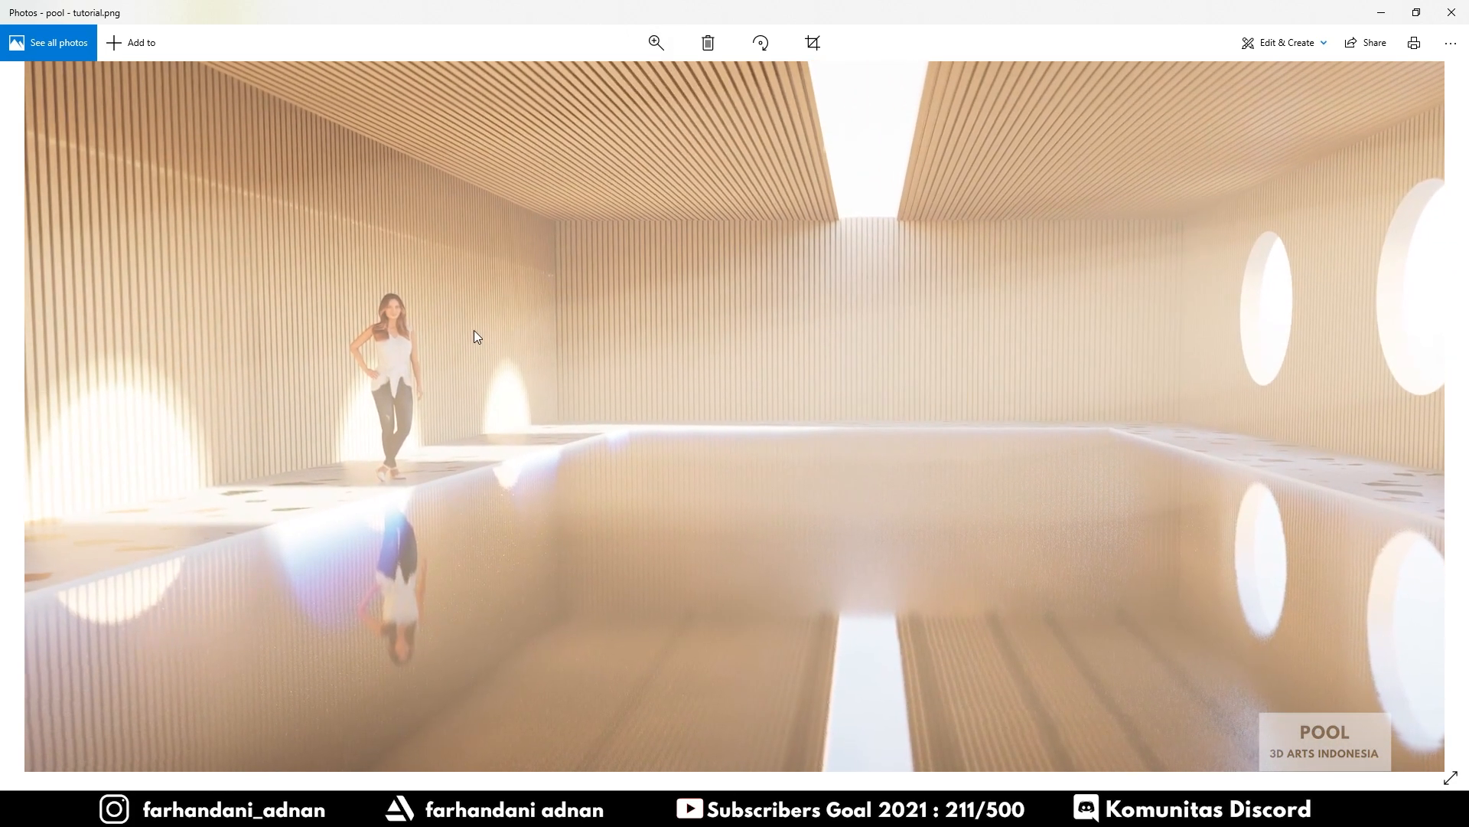
click(659, 42)
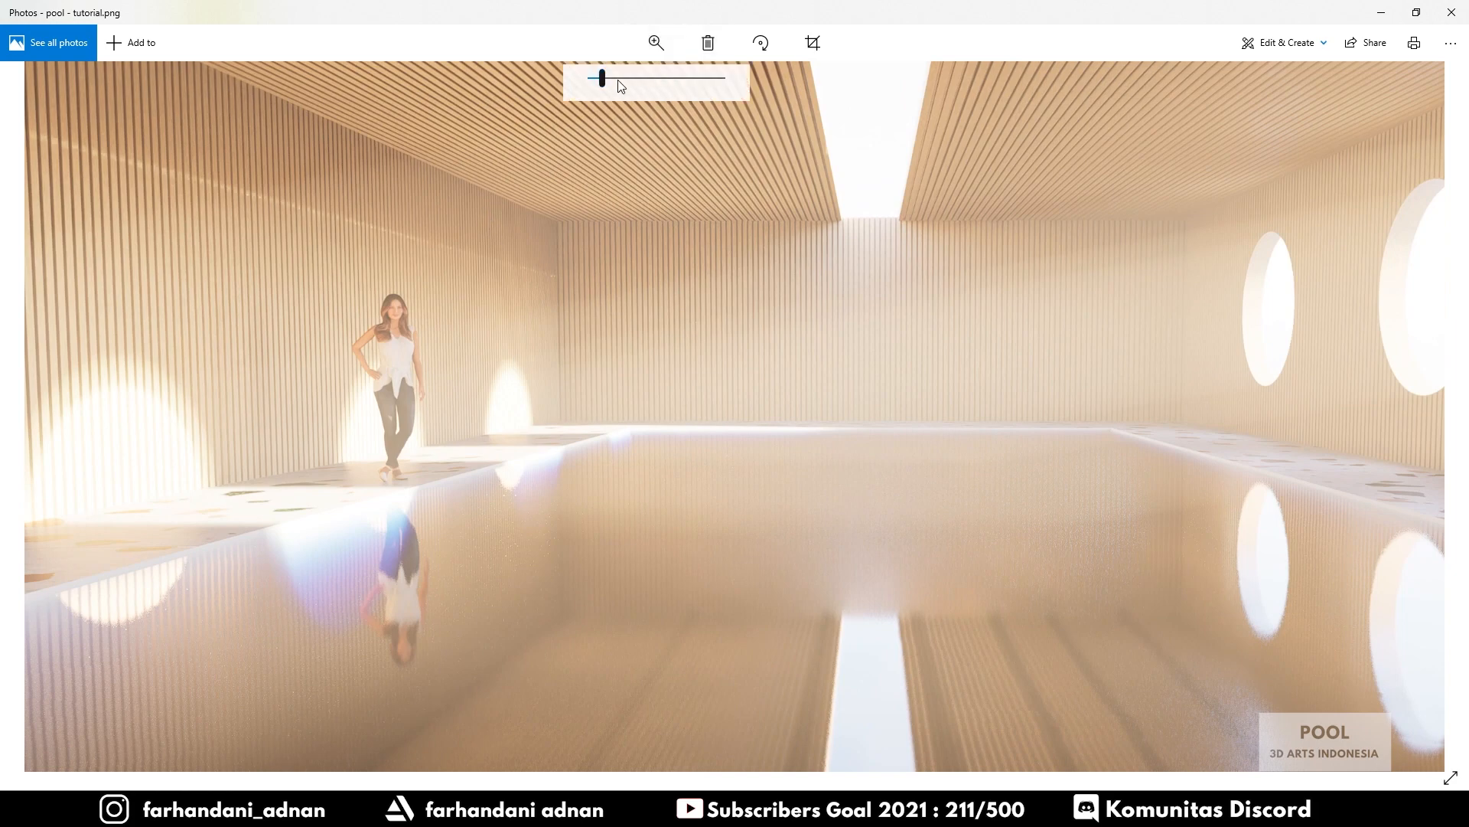
drag(601, 74, 631, 72)
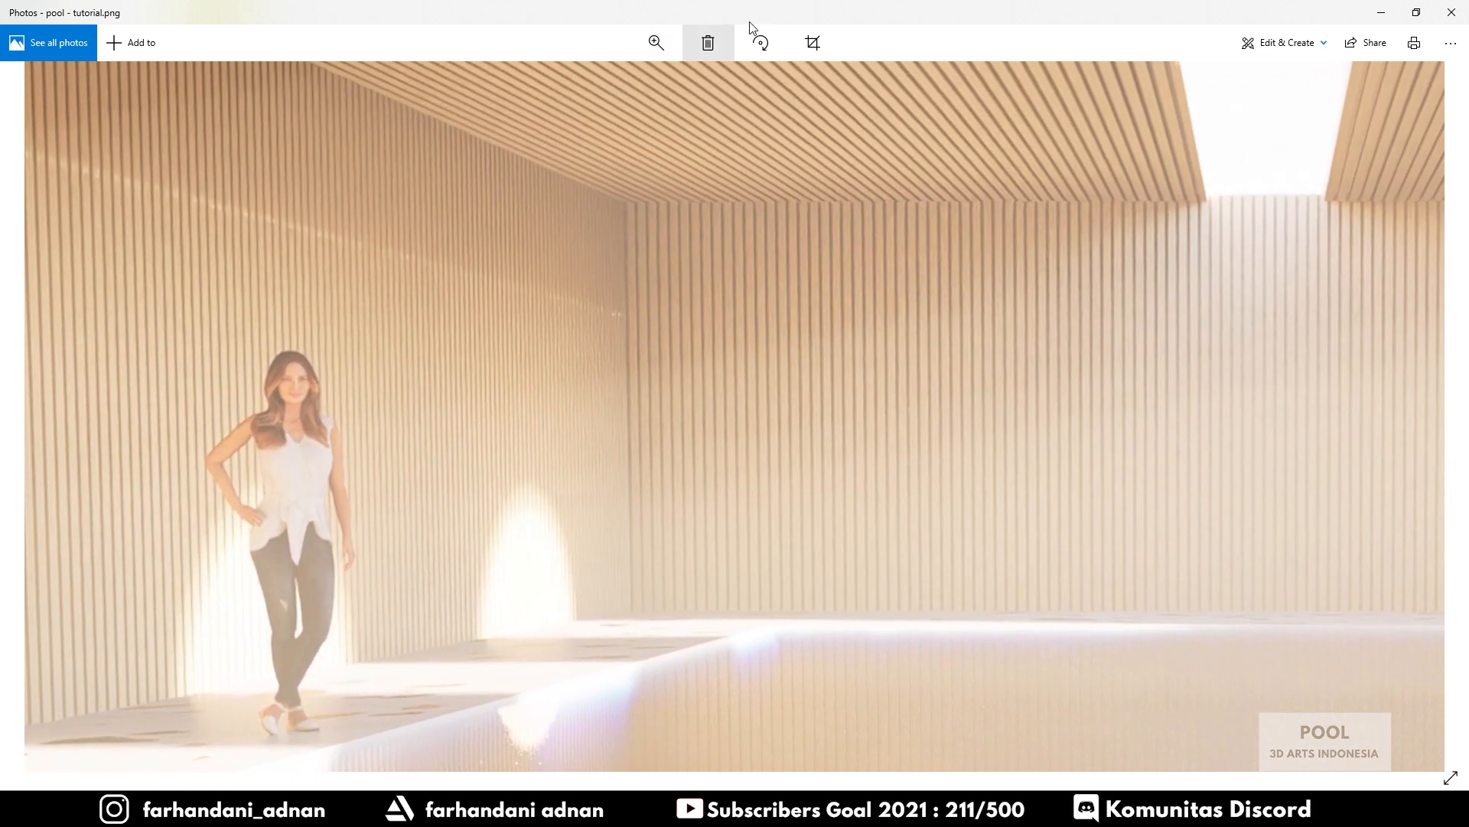
click(656, 42)
drag(647, 78, 588, 79)
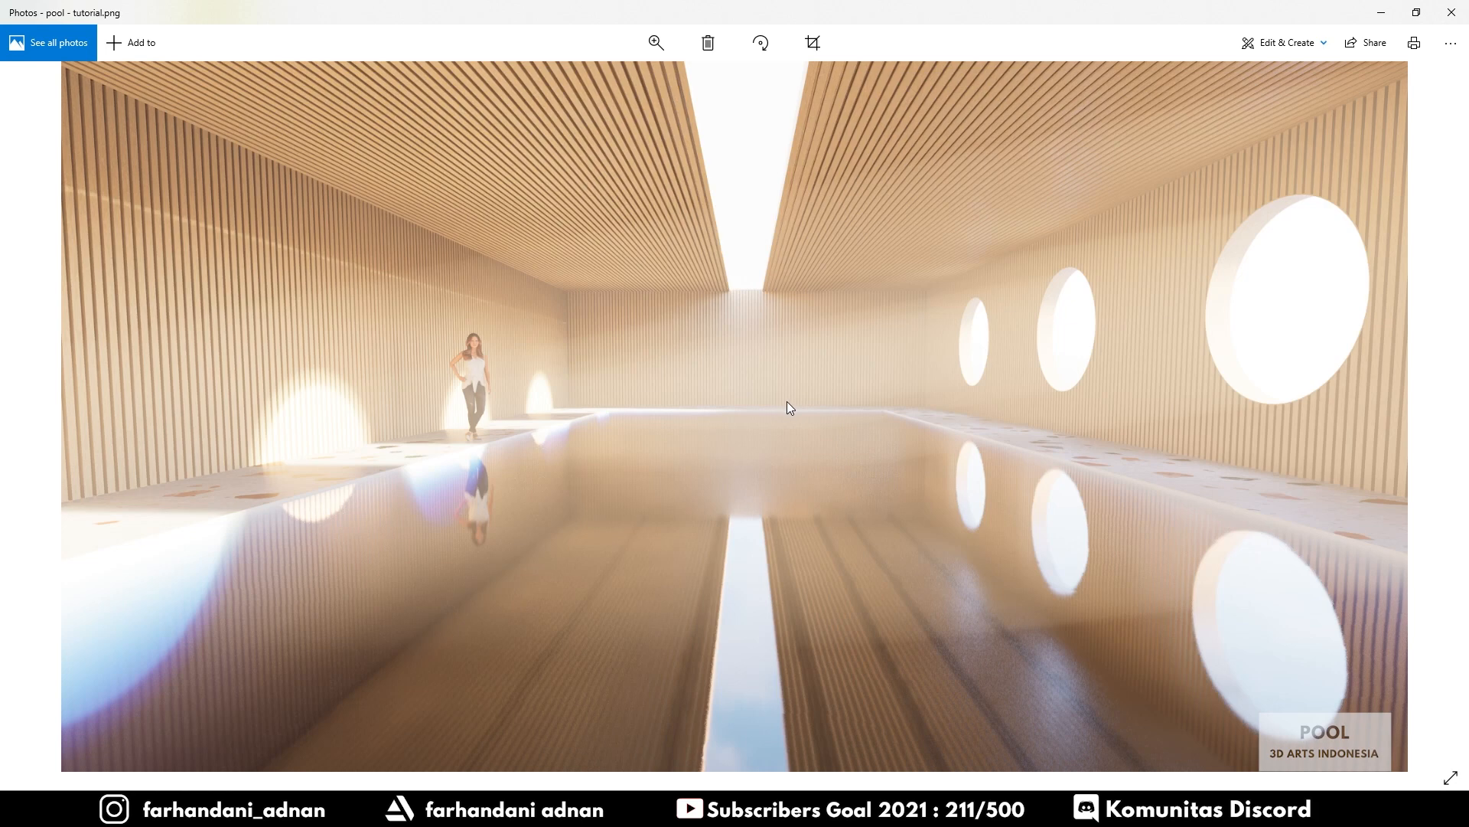
scroll(1044, 640, up, 2)
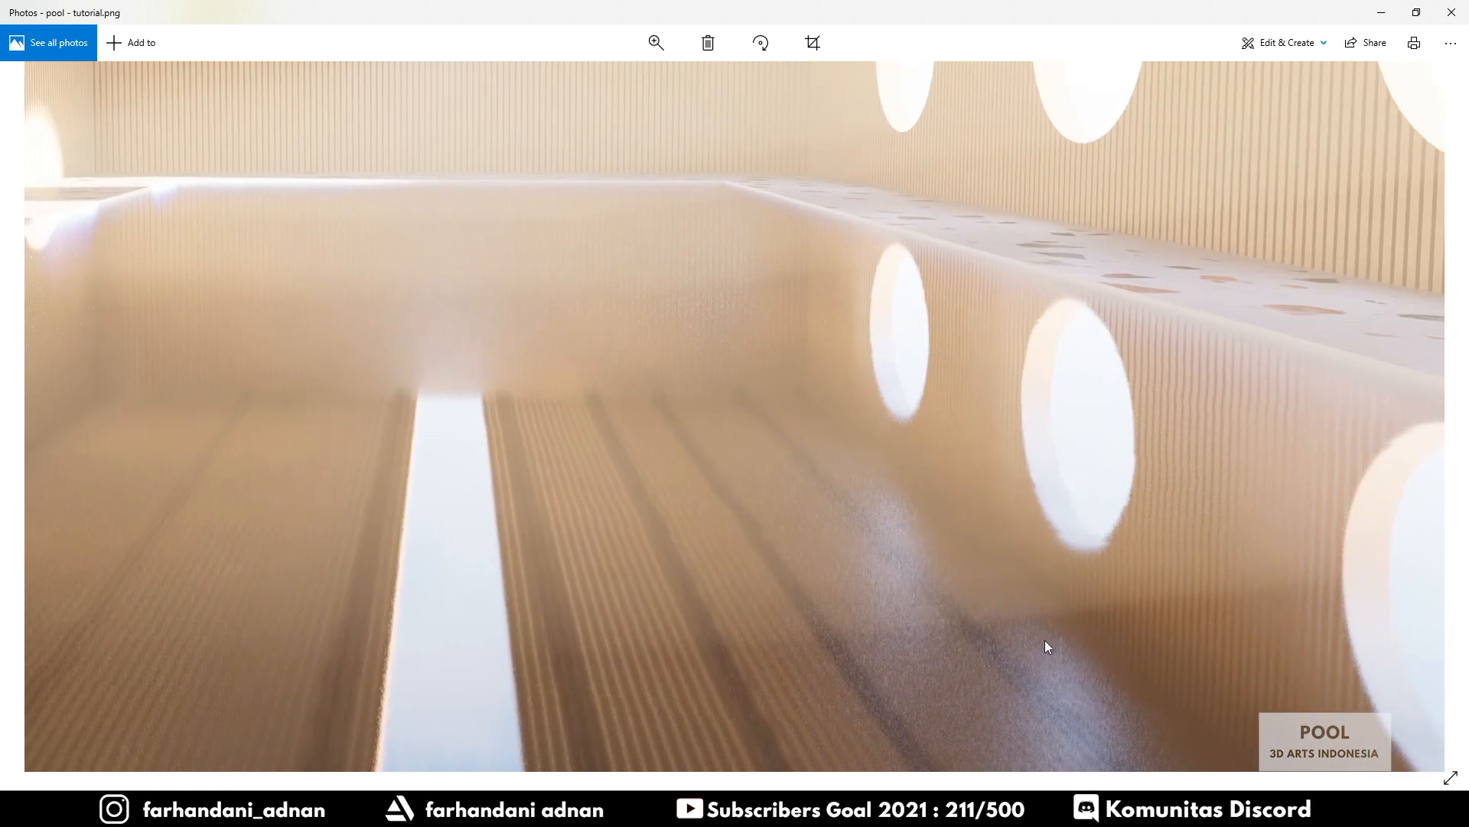
scroll(848, 540, down, 2)
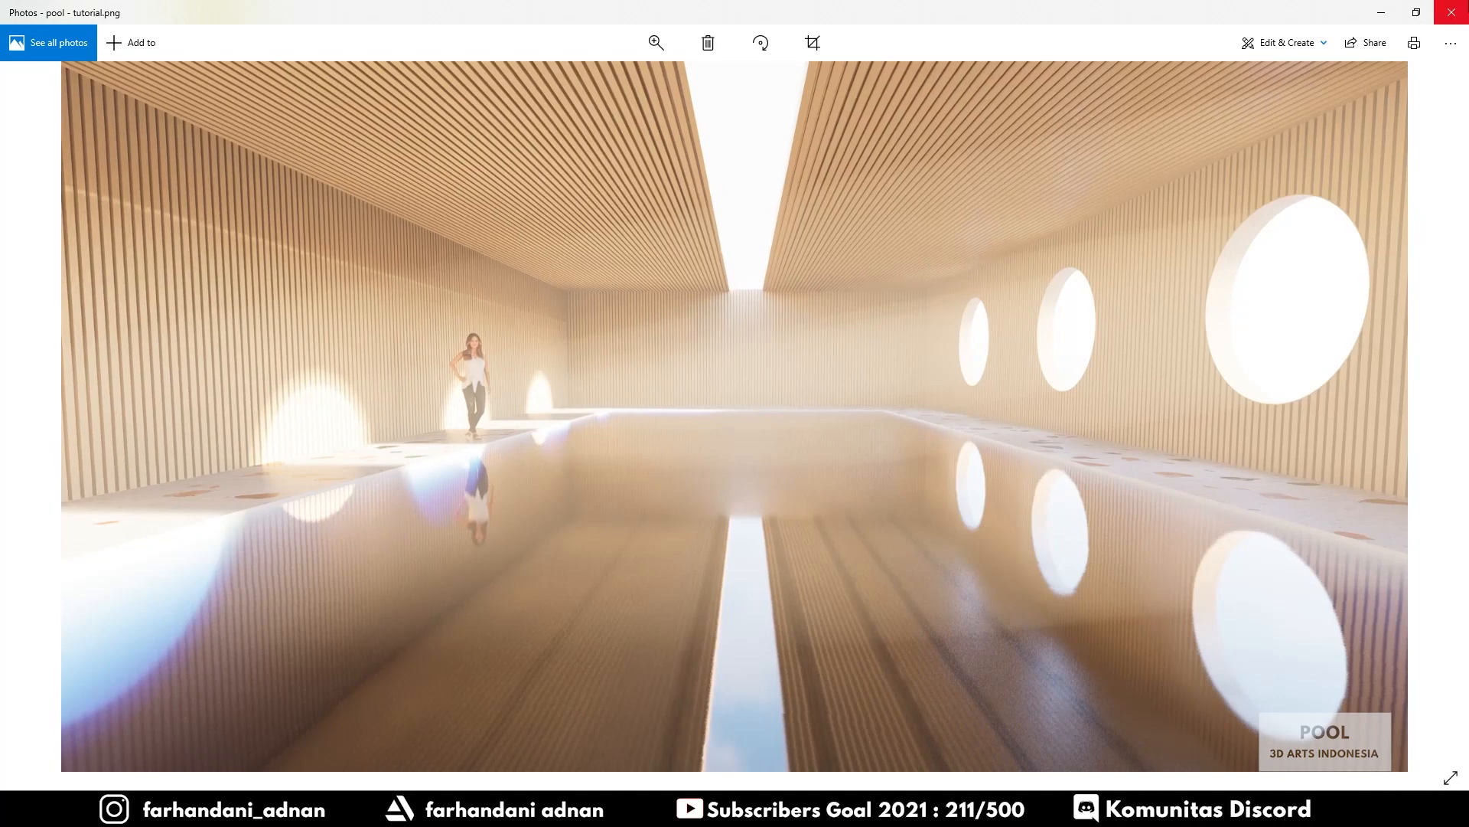
click(1451, 14)
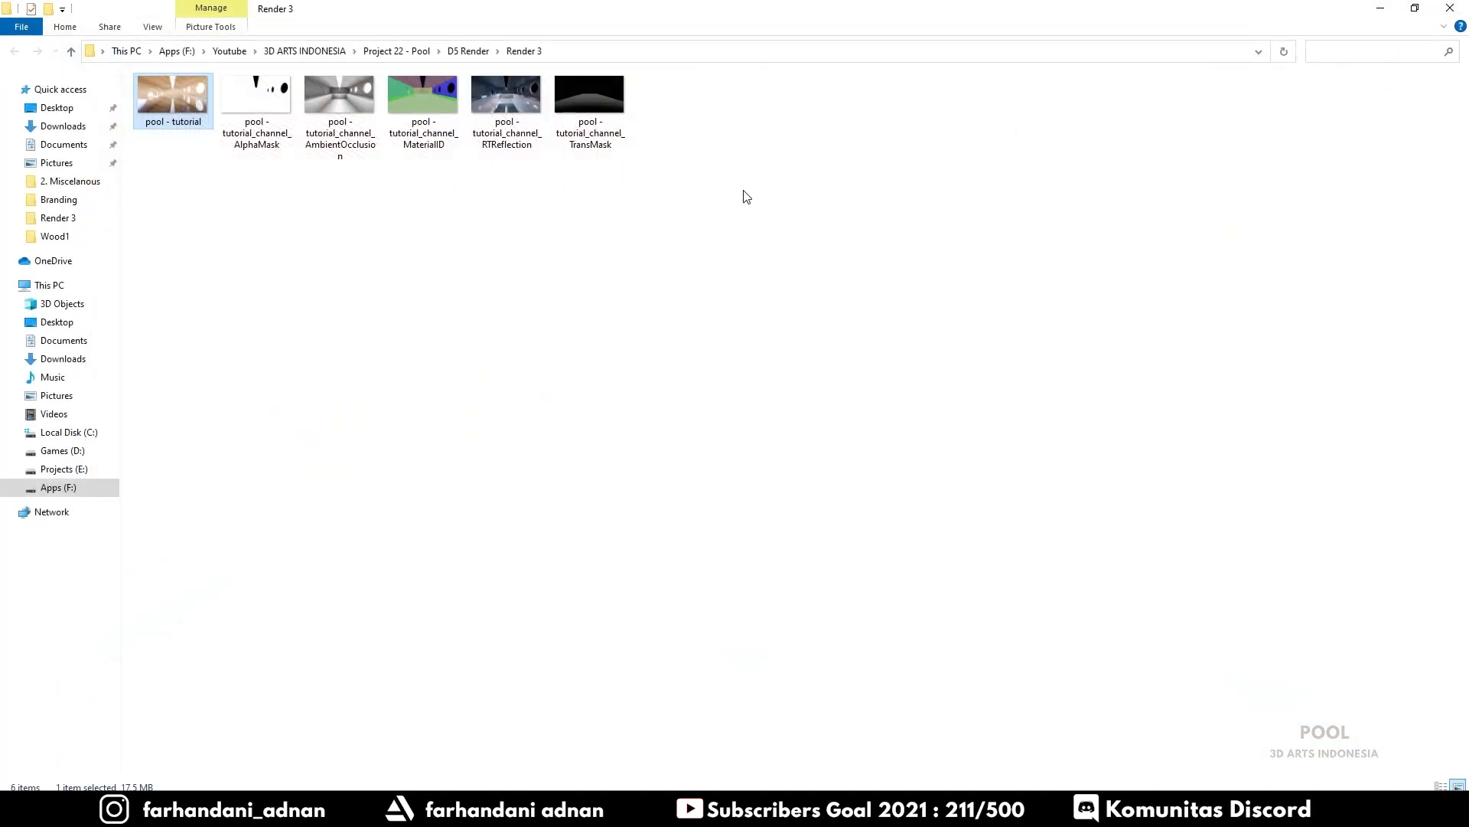
Close the leftover Photos windows and view the pool - tutorial render
click(340, 107)
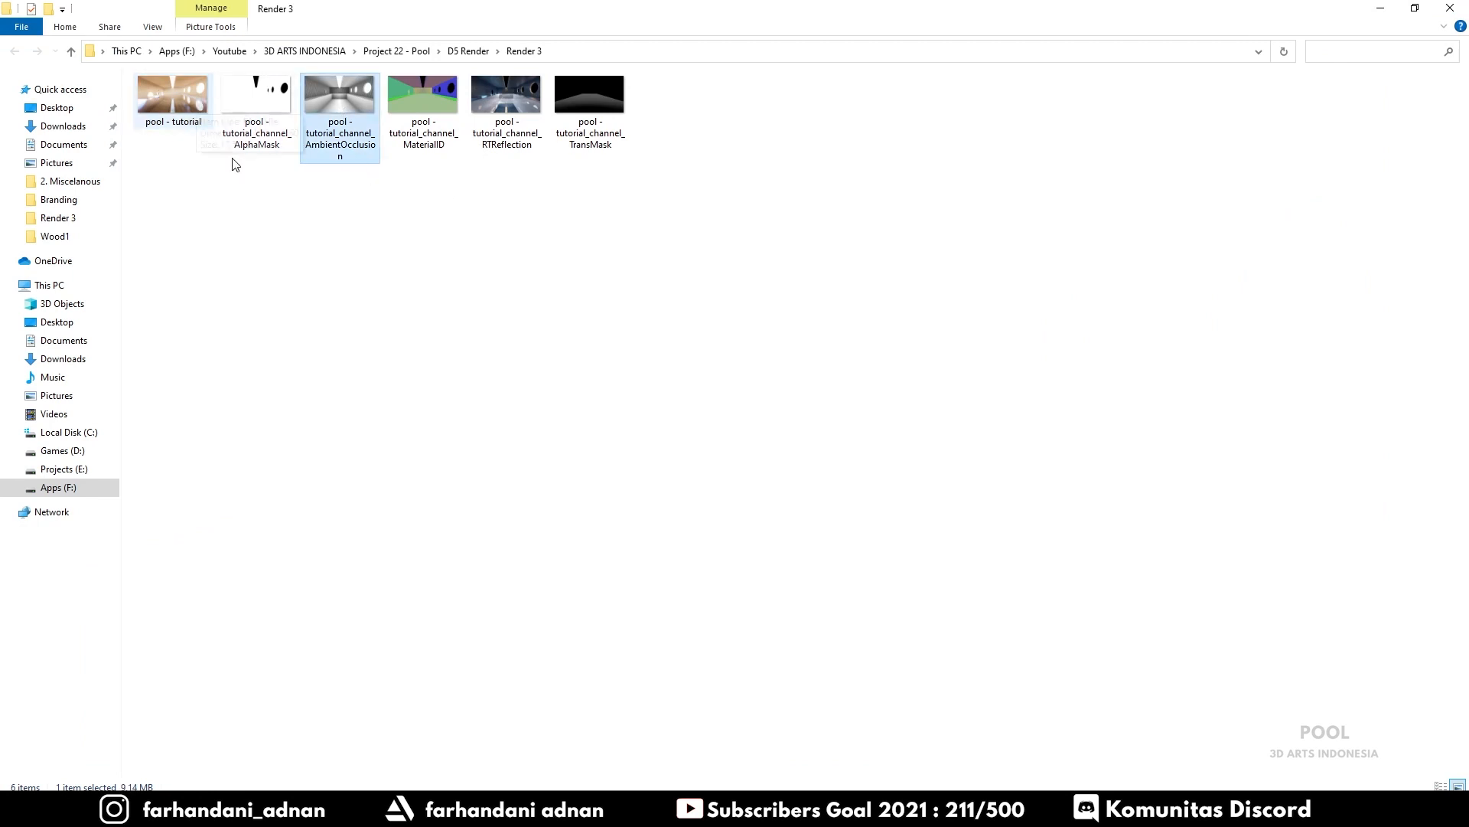
click(582, 810)
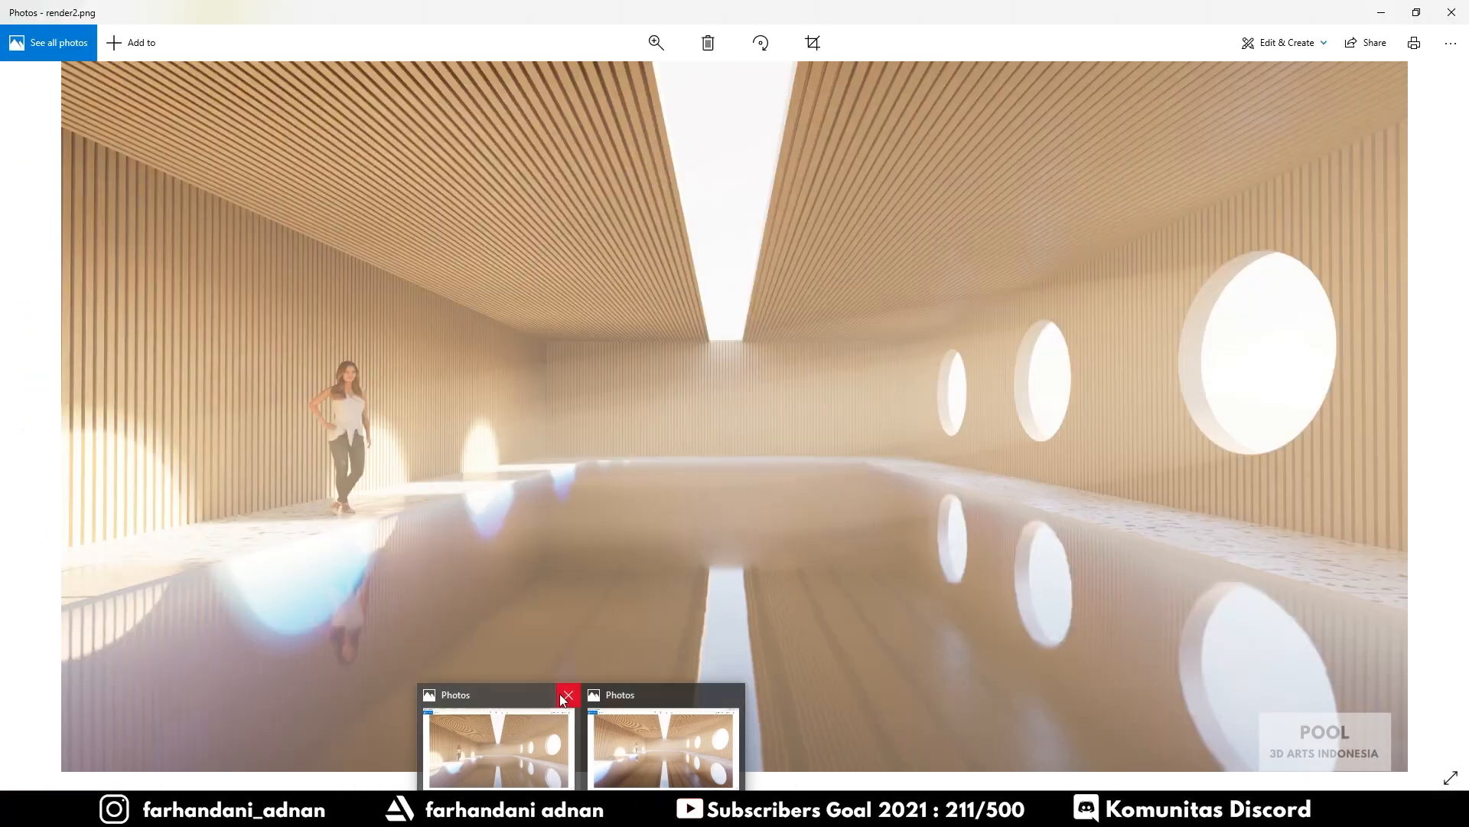
click(565, 693)
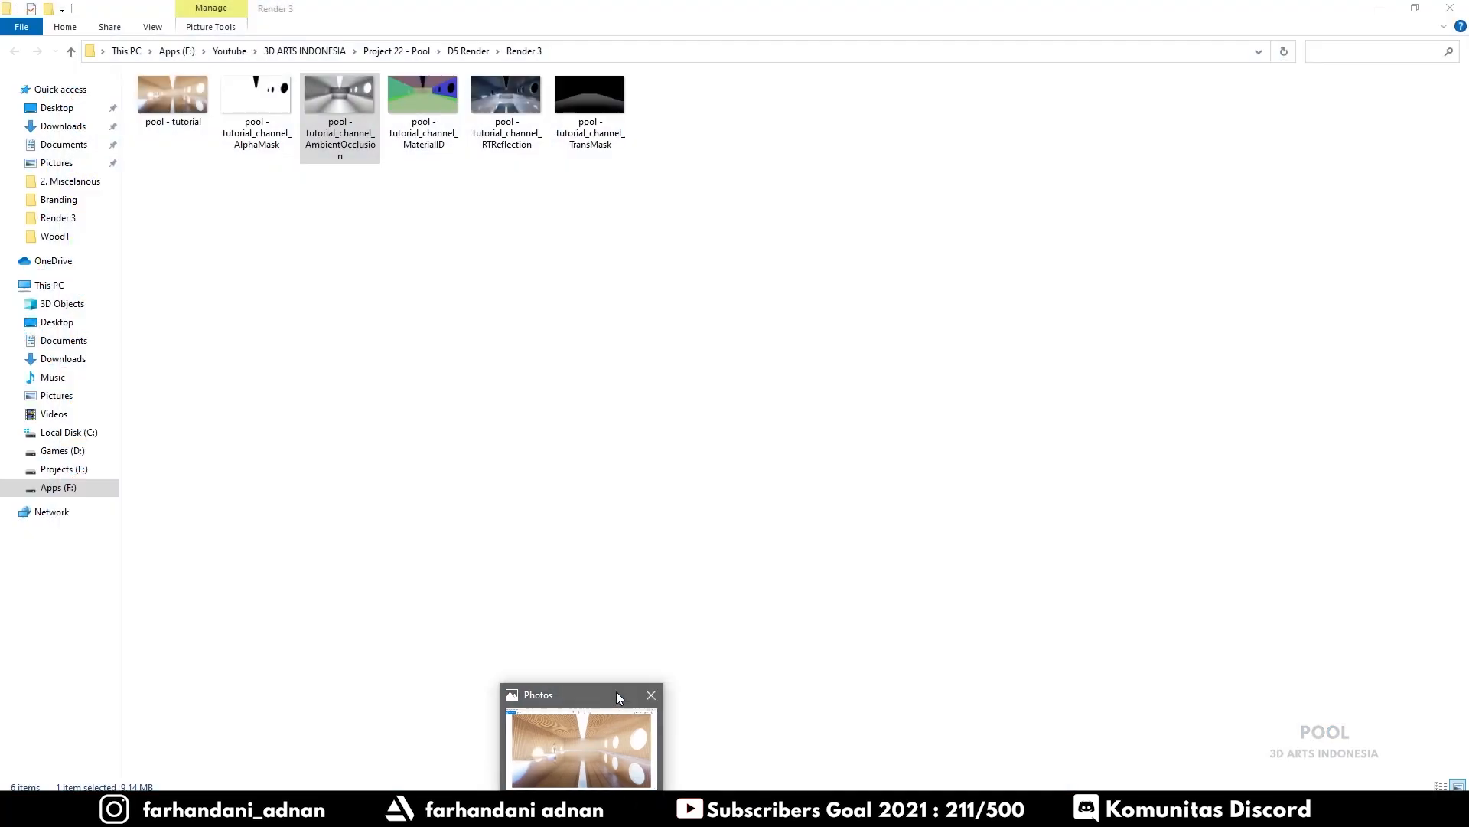
click(649, 694)
double_click(172, 98)
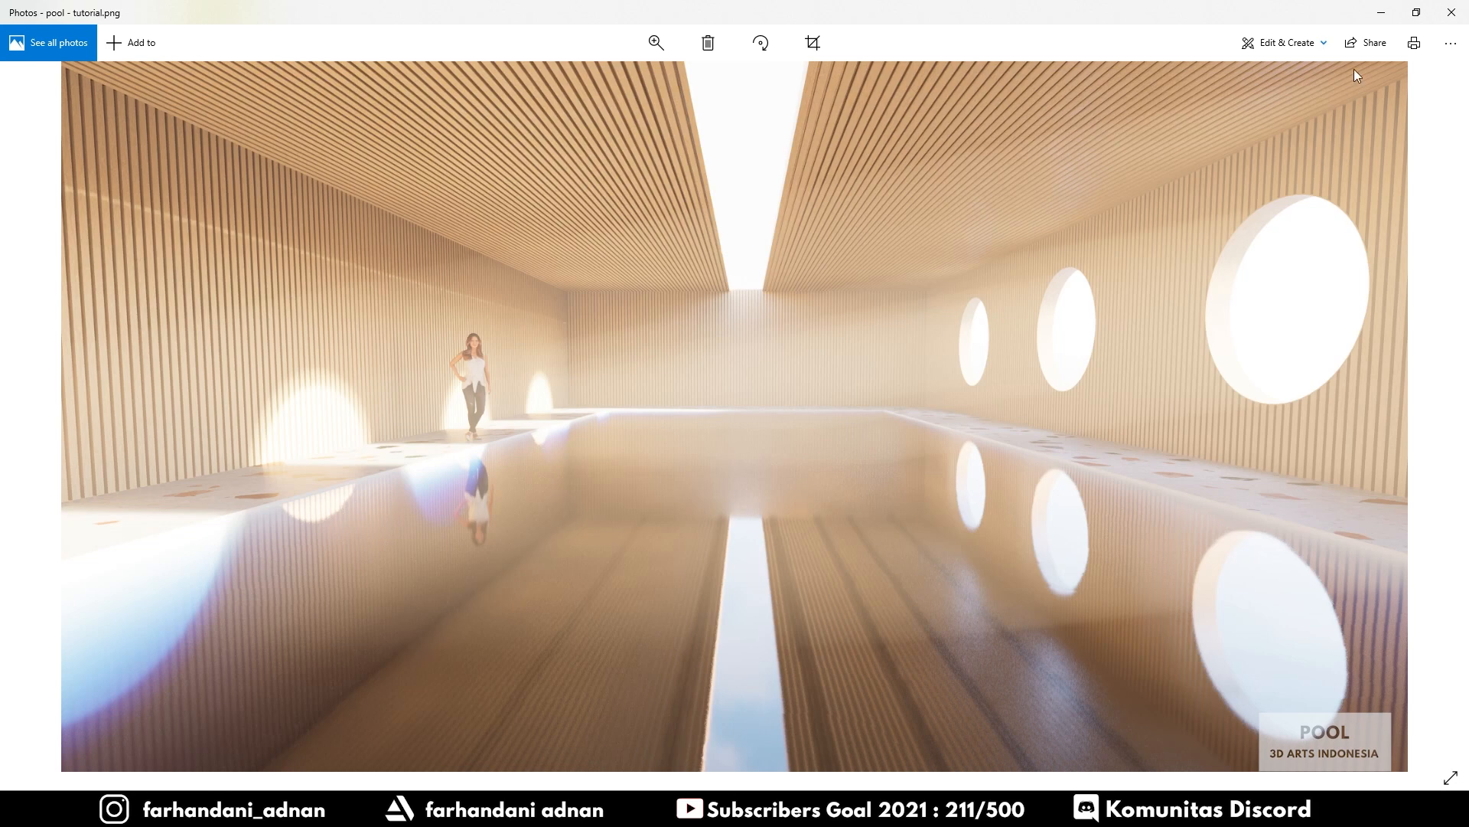
click(1380, 10)
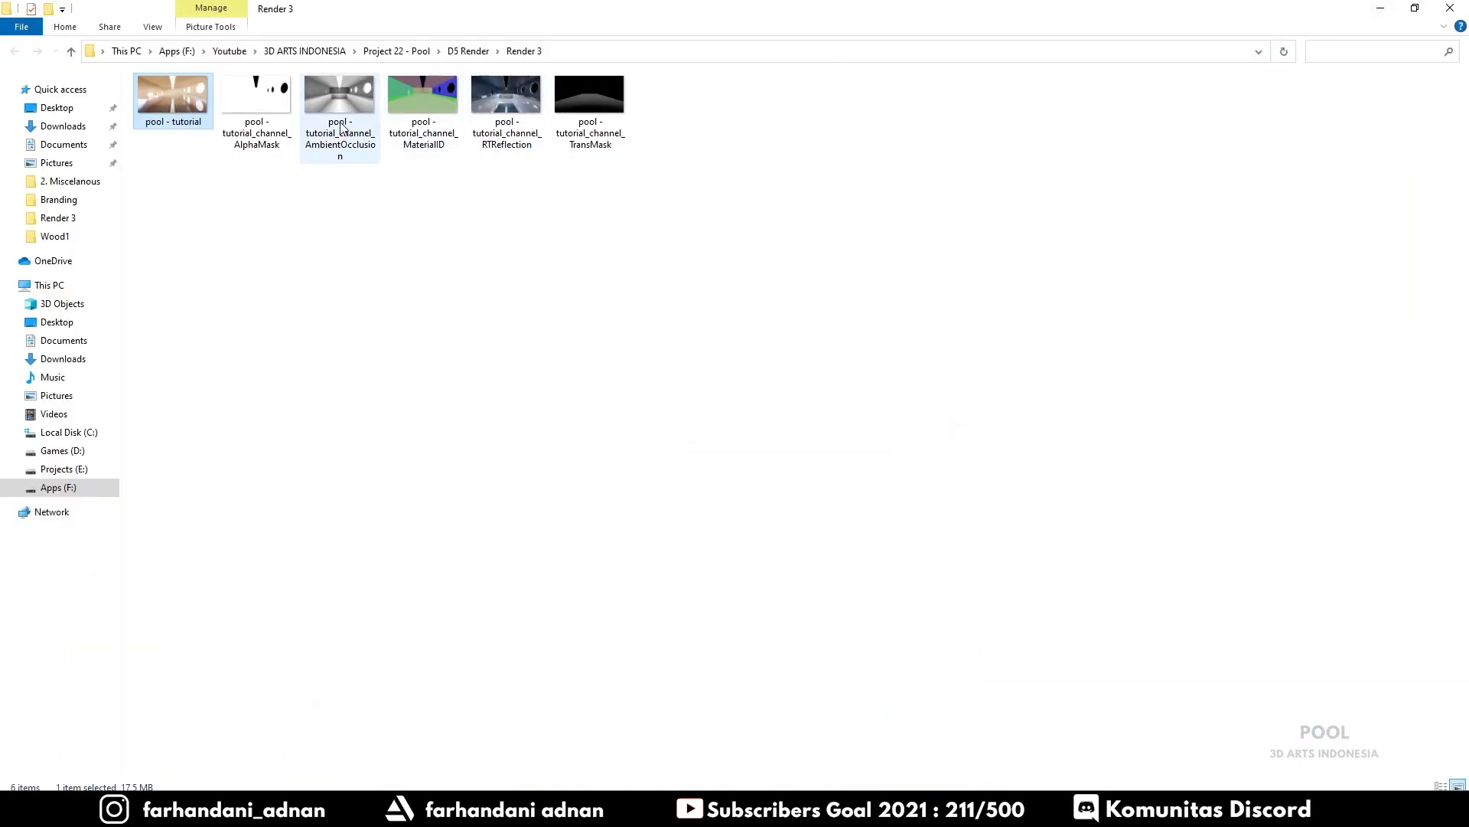
Preview the AmbientOcclusion and RTReflection passes, then return to D5 Render
click(344, 124)
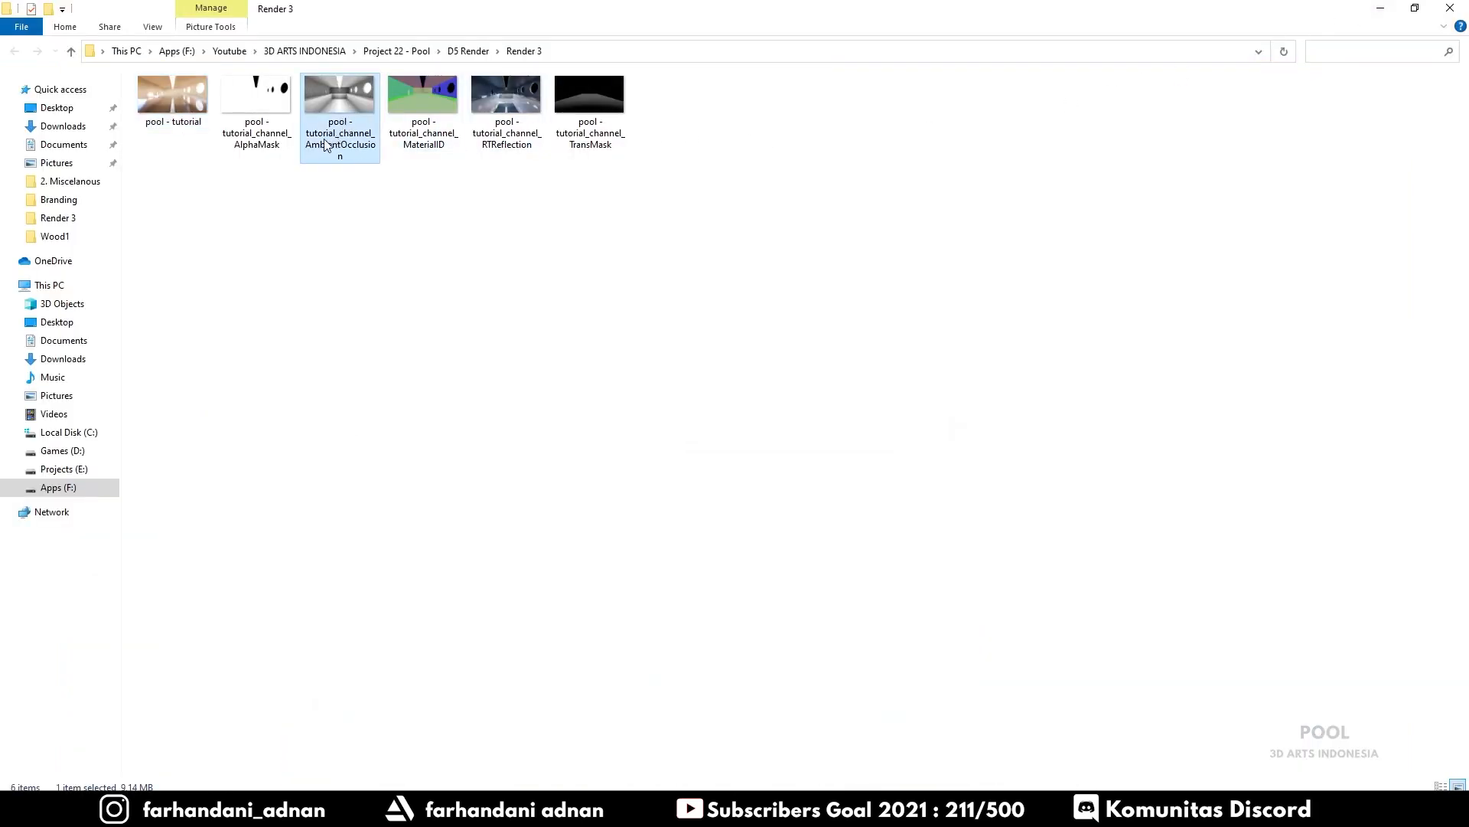
double_click(342, 98)
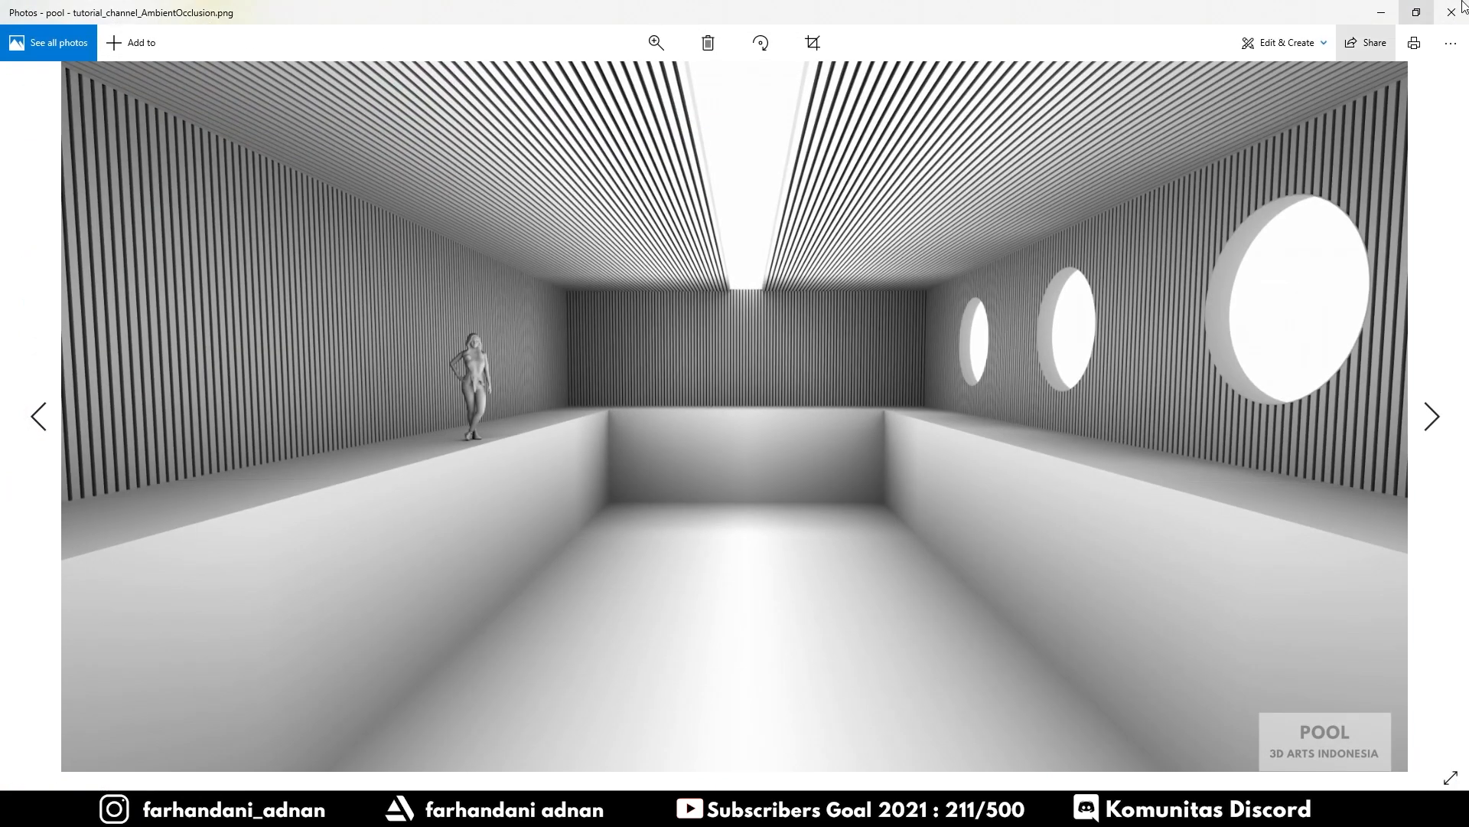
click(1451, 12)
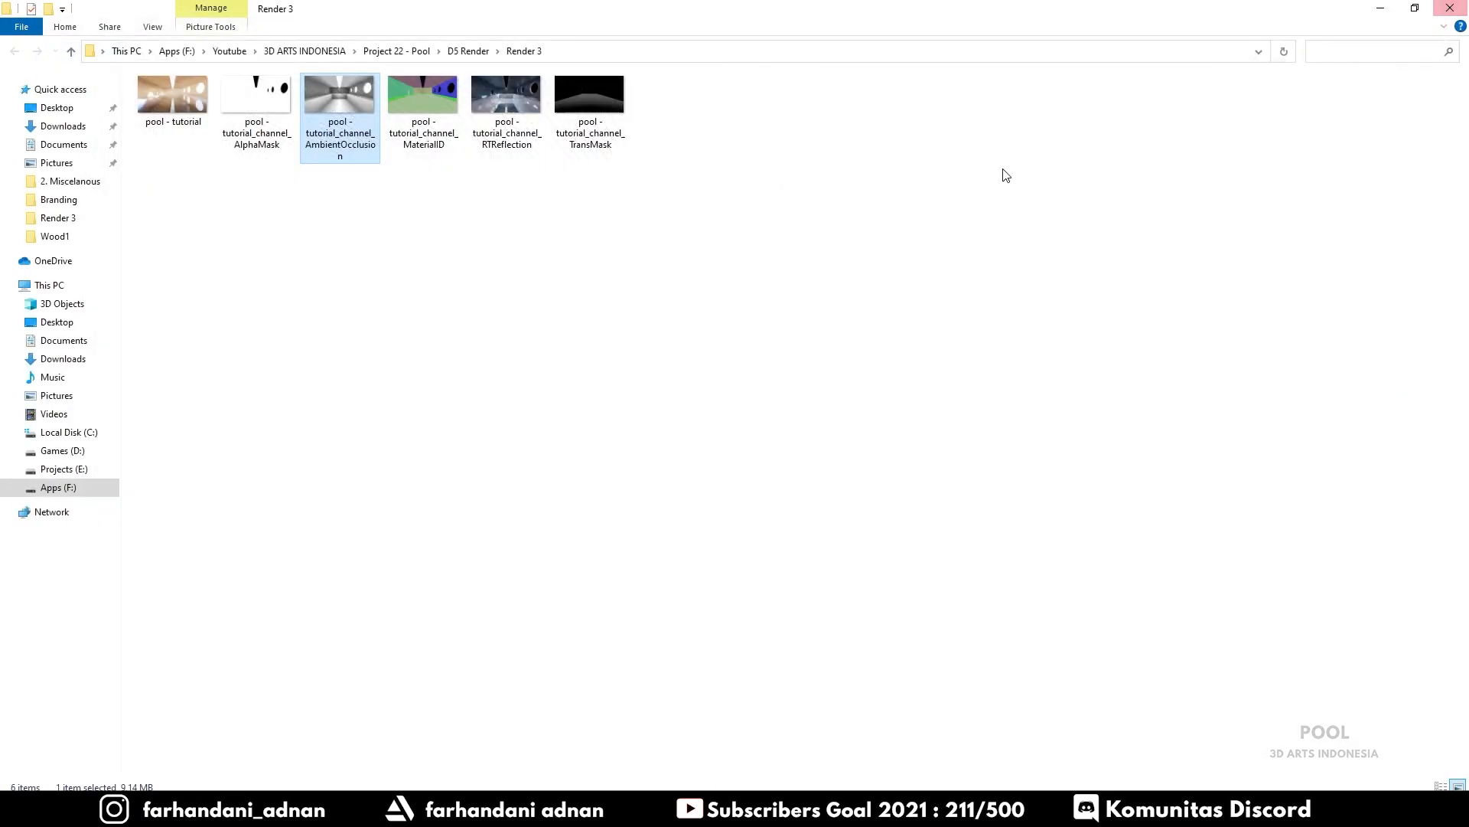
double_click(502, 99)
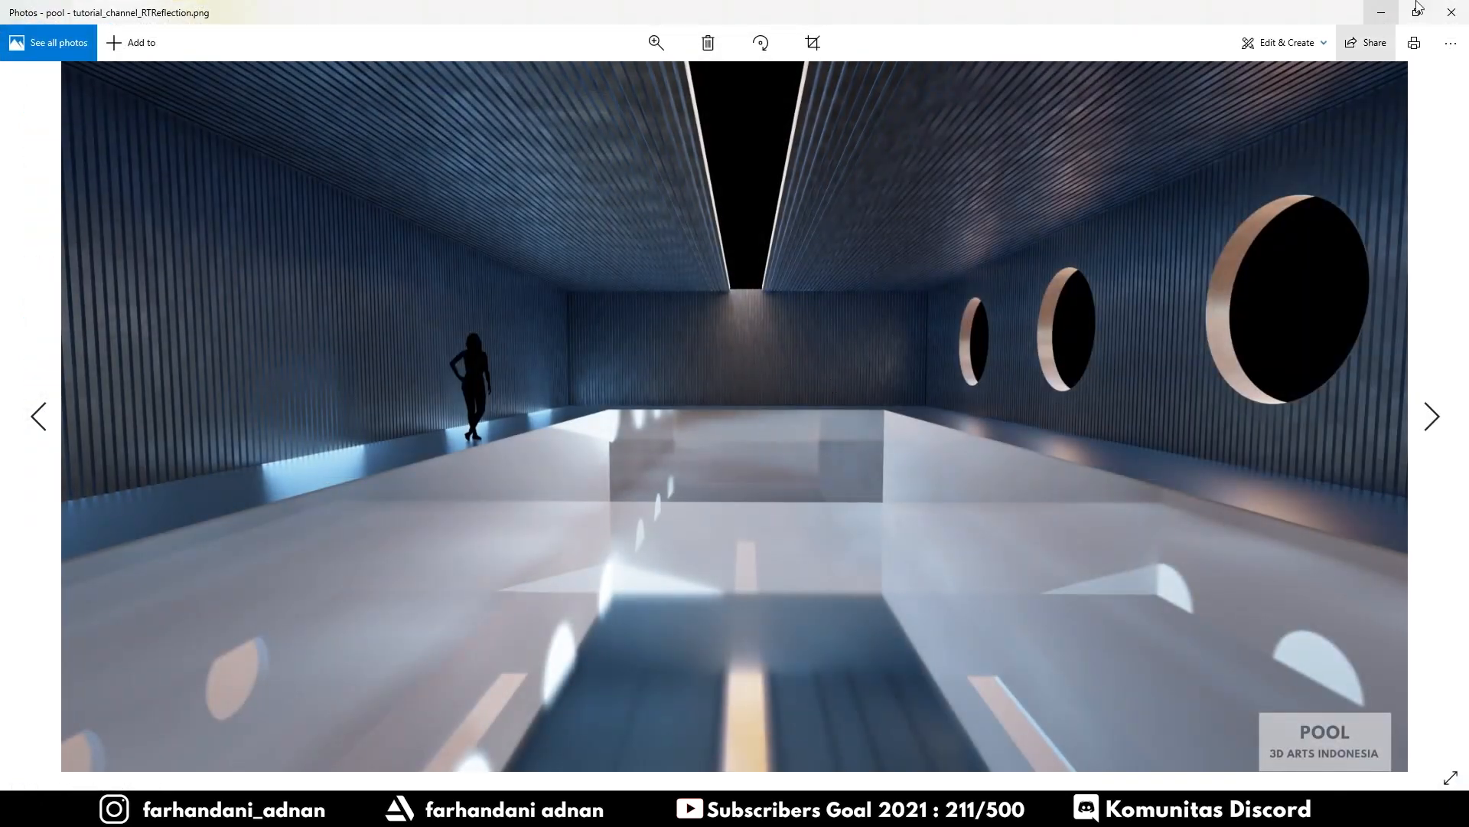
click(1452, 11)
click(1374, 6)
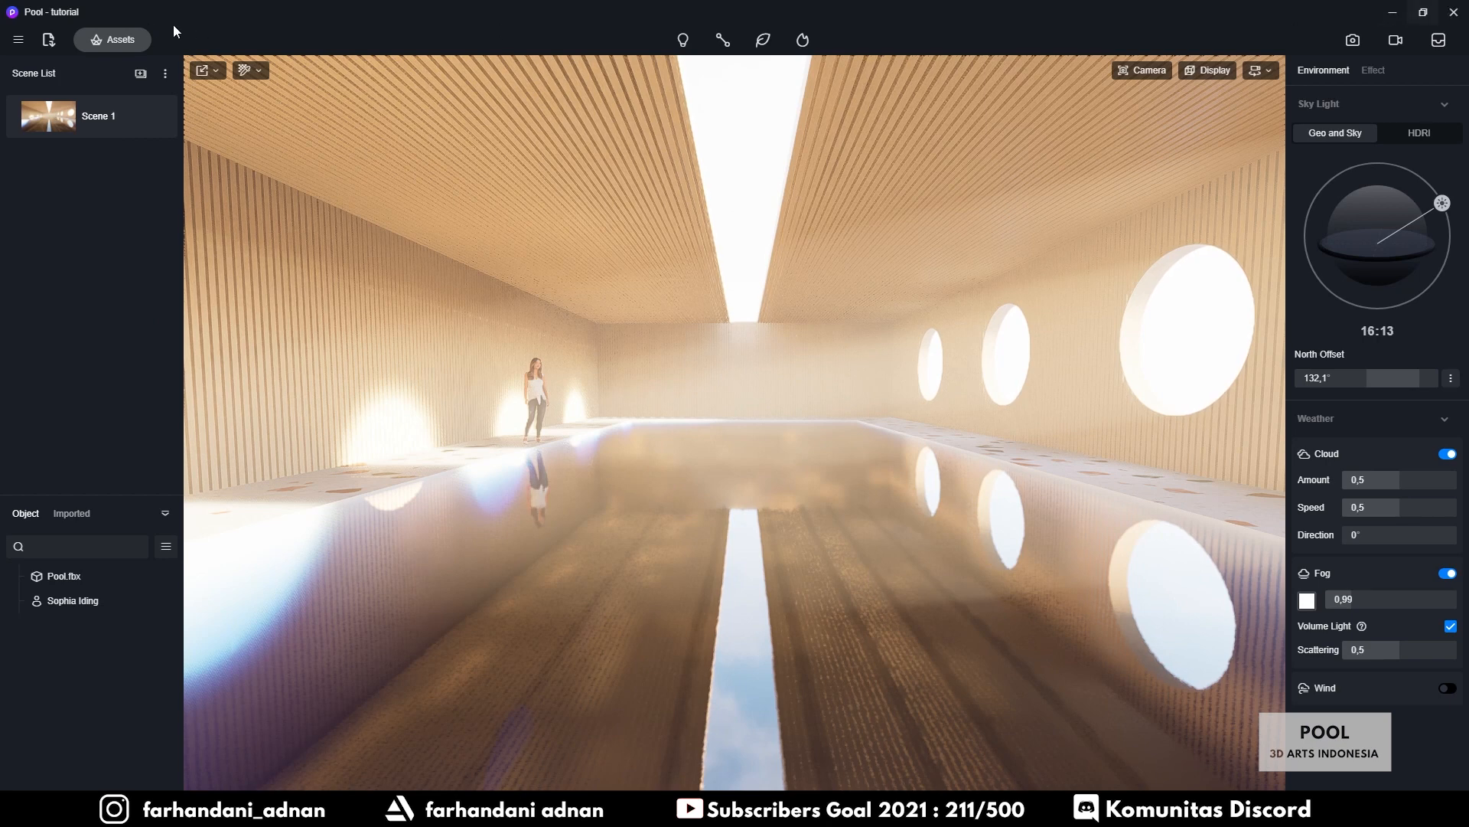
Save the pool project and quit D5 Render, confirming Save on exit
click(18, 39)
mouse_move(48, 74)
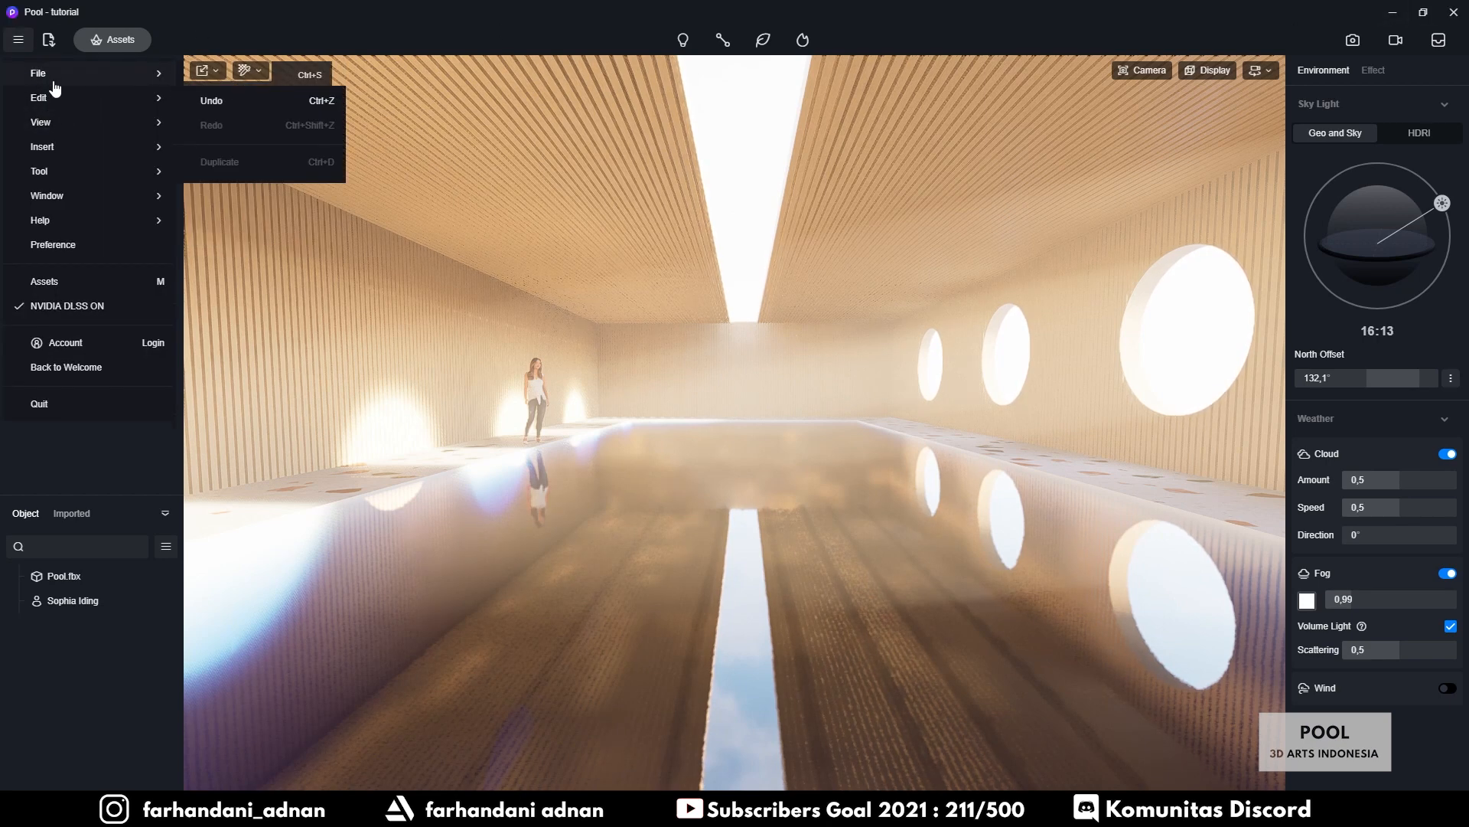
click(201, 76)
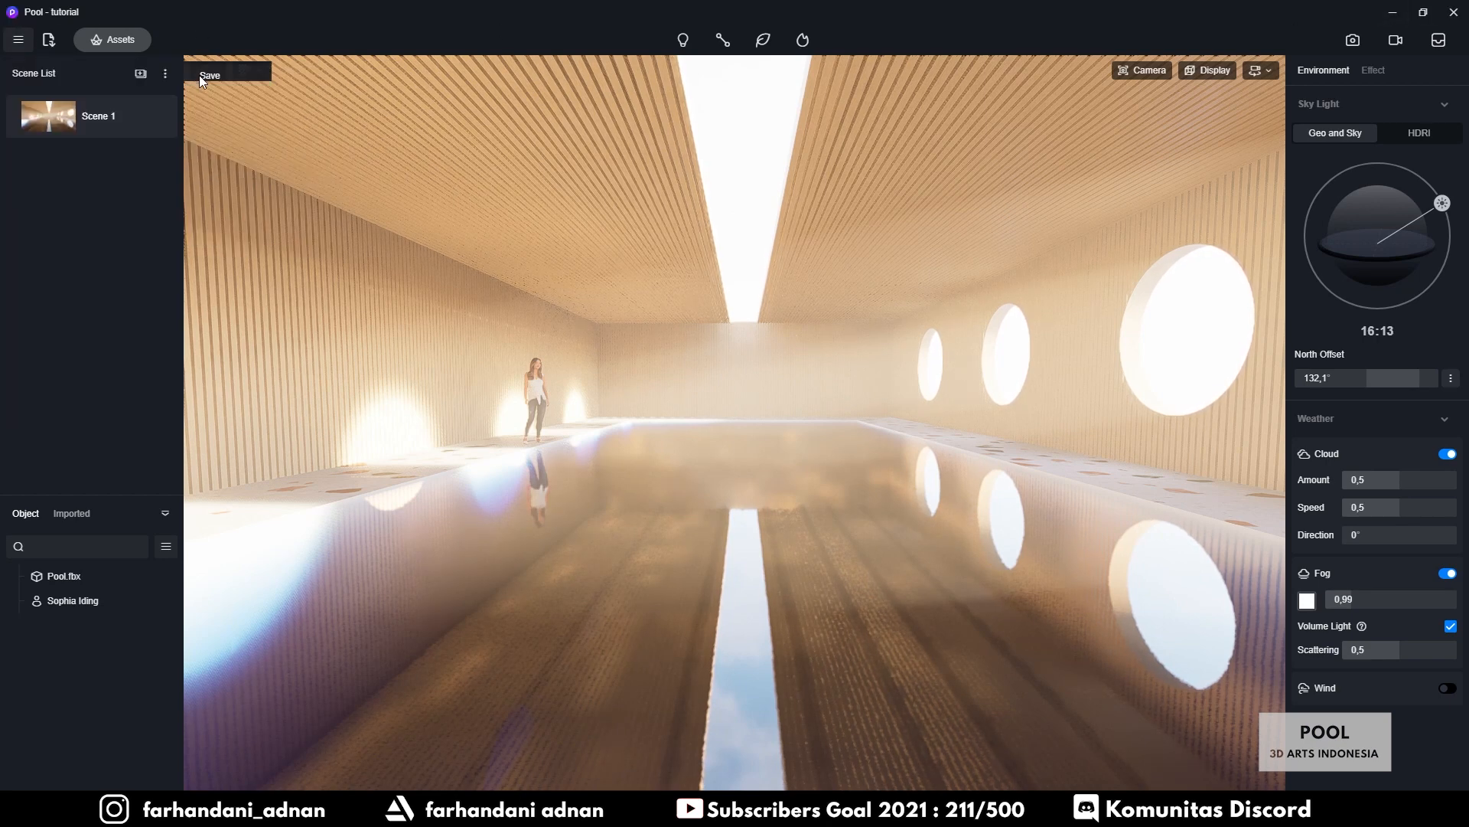
click(1453, 12)
click(623, 411)
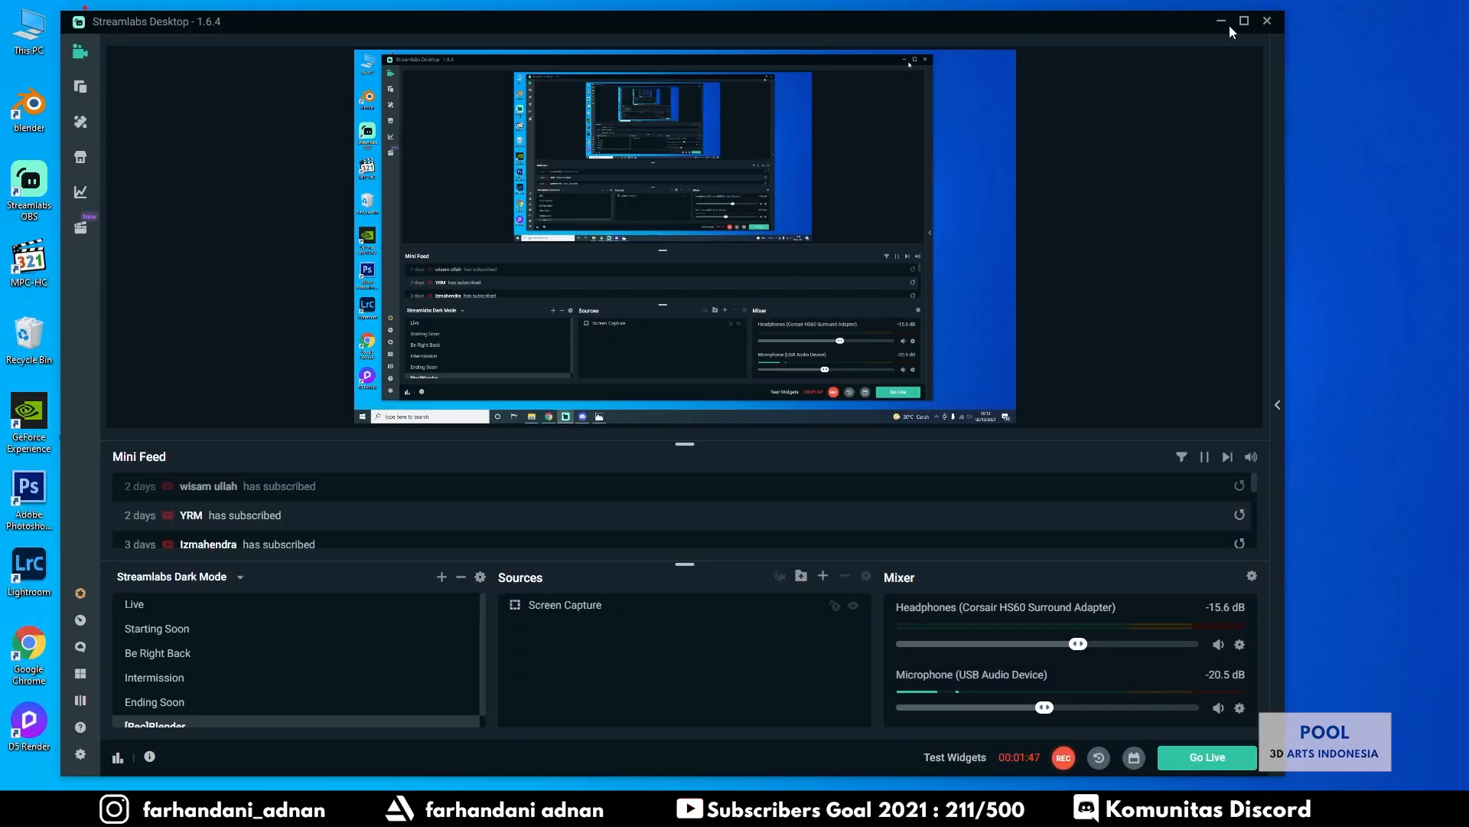
Refresh the desktop and launch Adobe Photoshop
click(1223, 23)
right_click(816, 122)
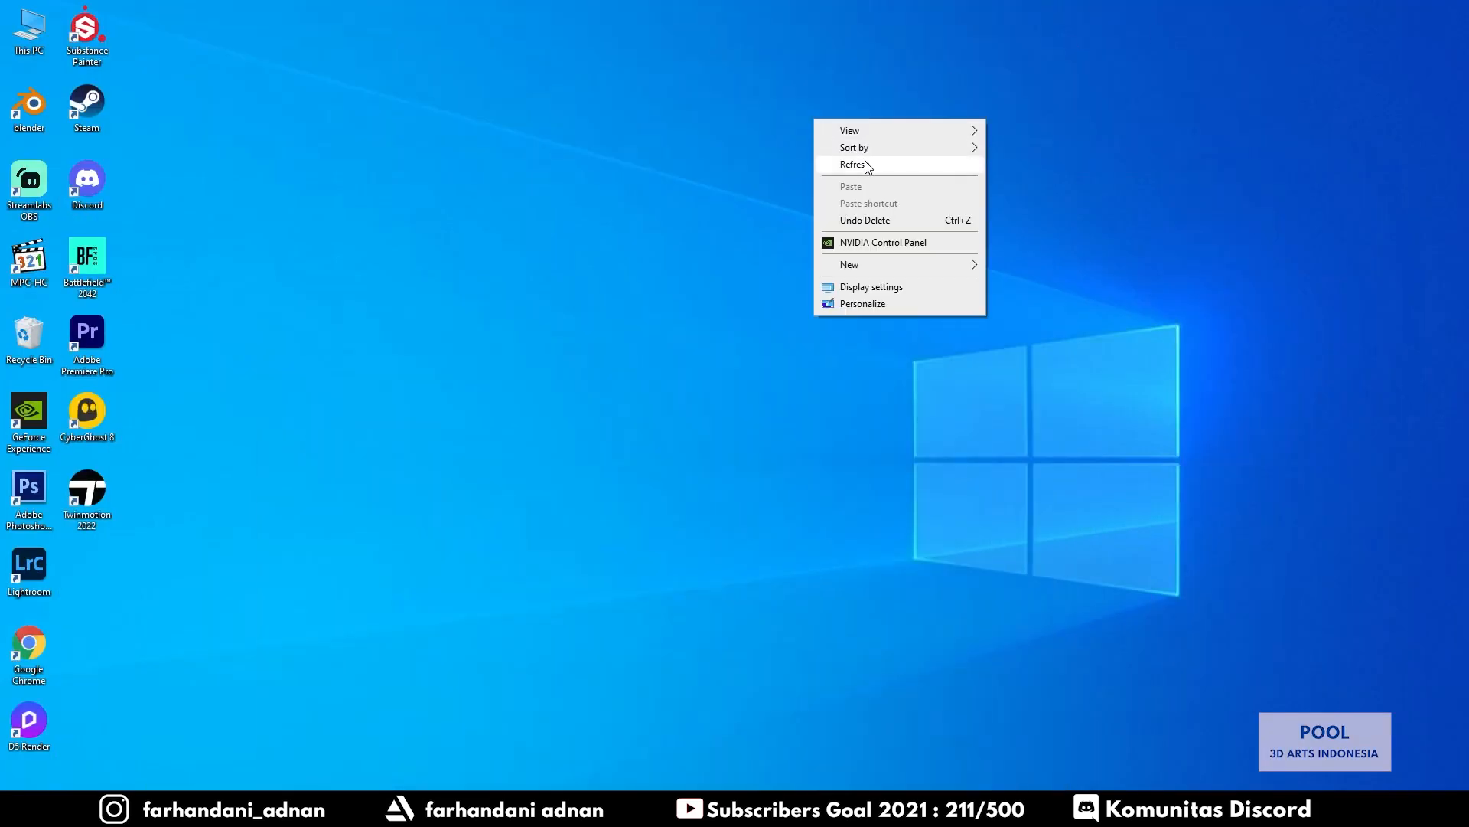
click(865, 165)
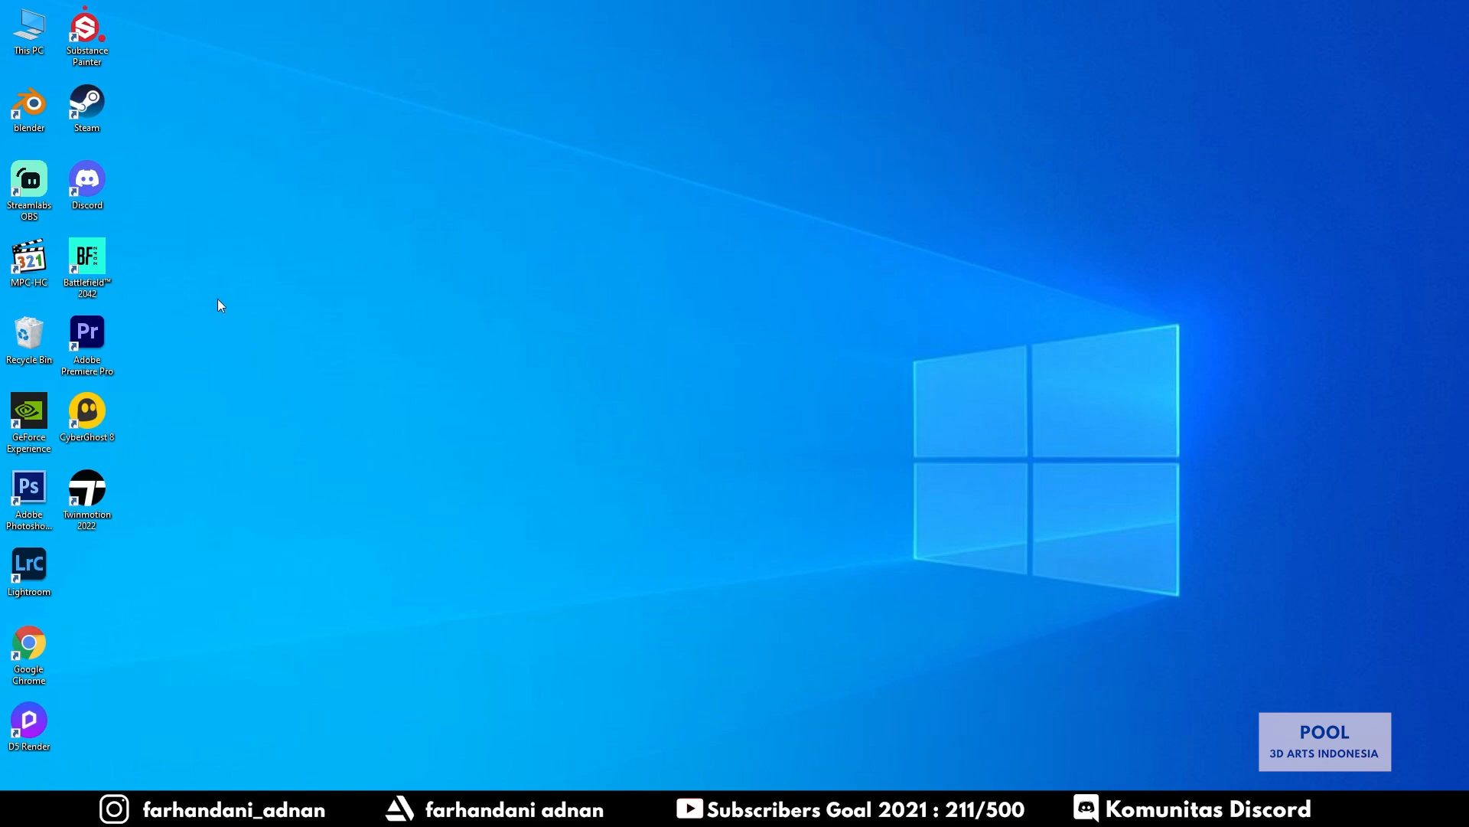
double_click(37, 485)
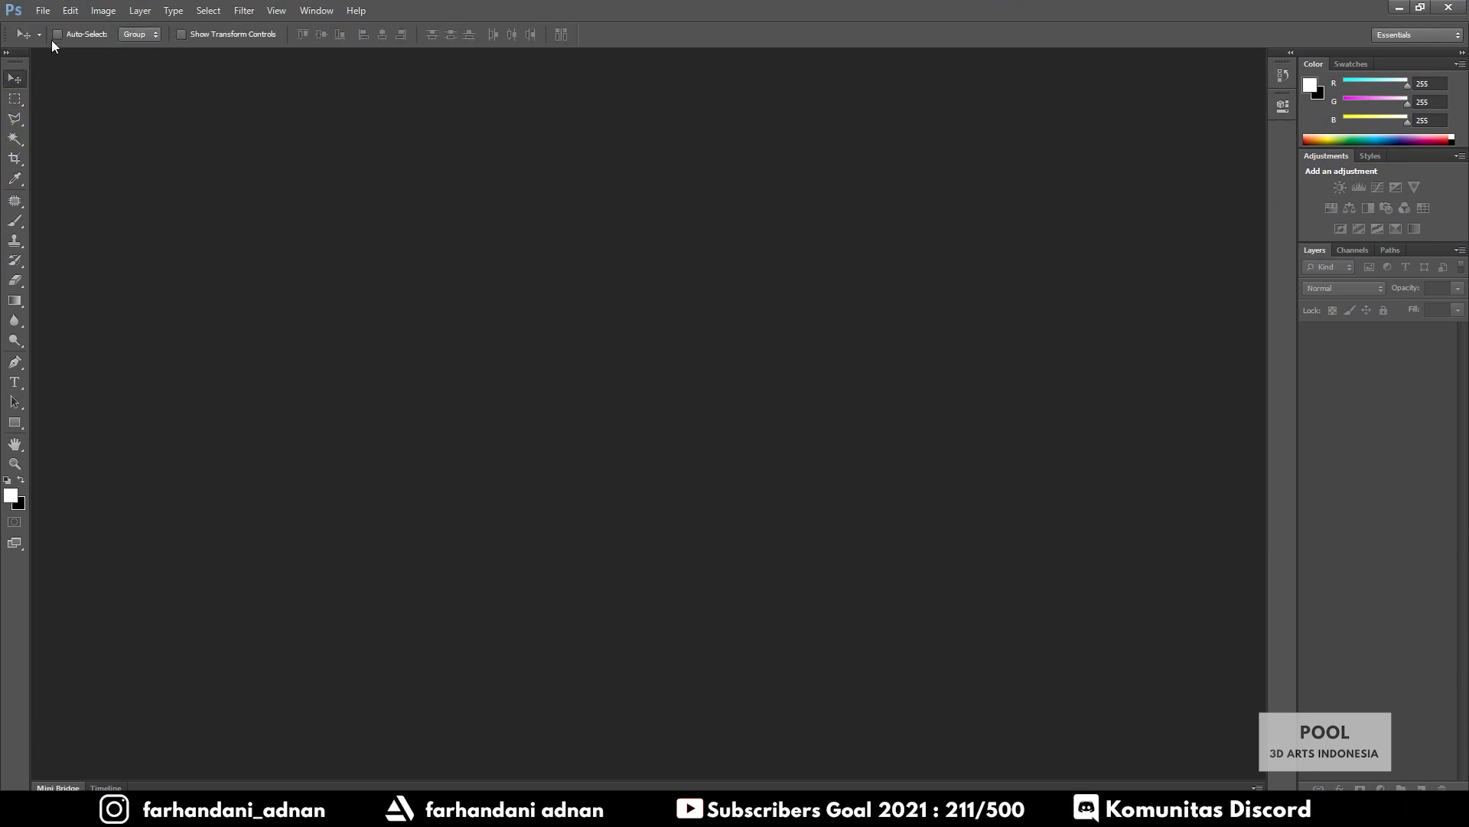
In the Open dialog, browse to Project 22 - Pool > D5 Render > Render 3
click(48, 15)
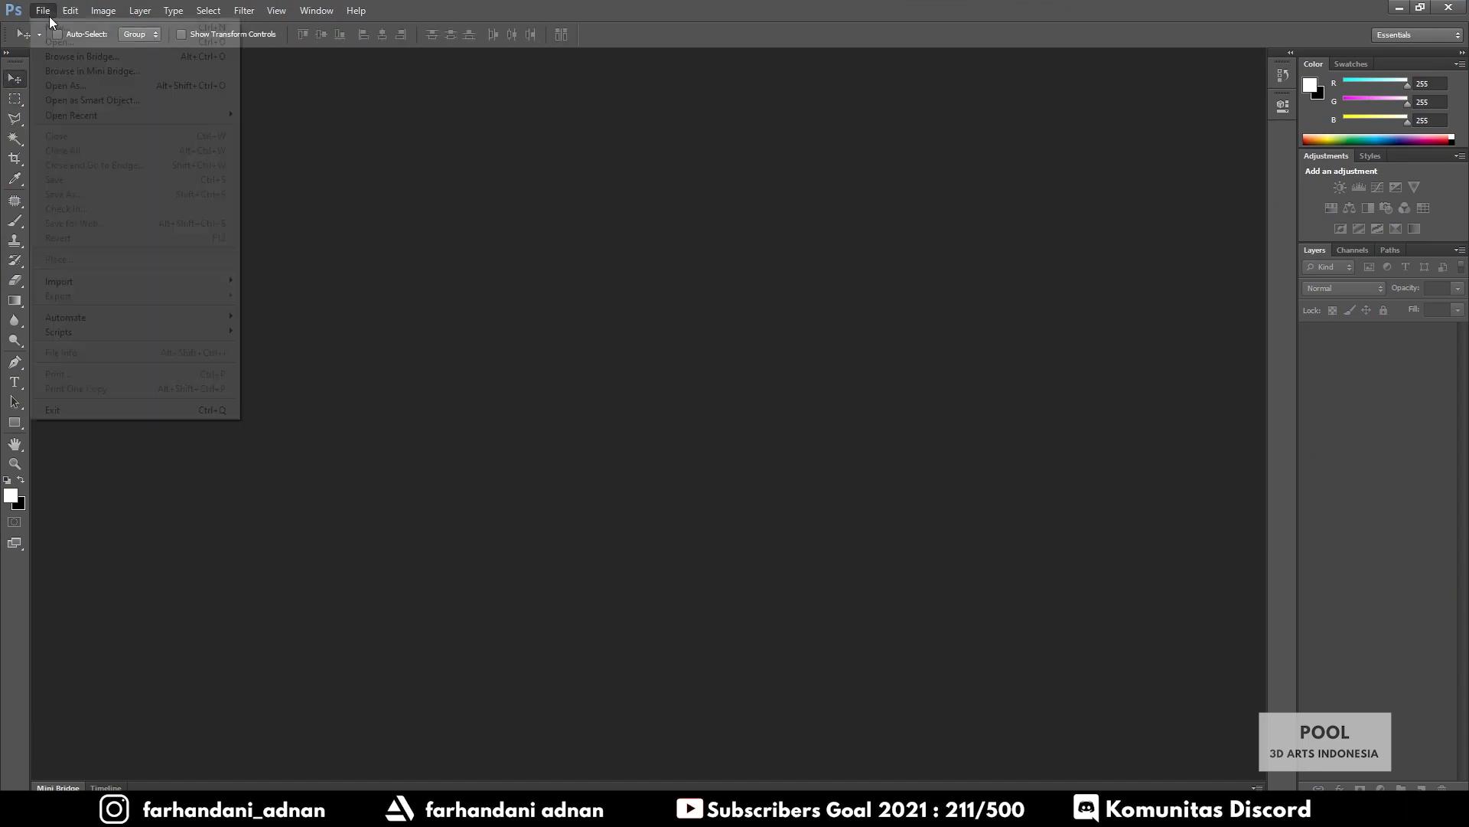
click(620, 152)
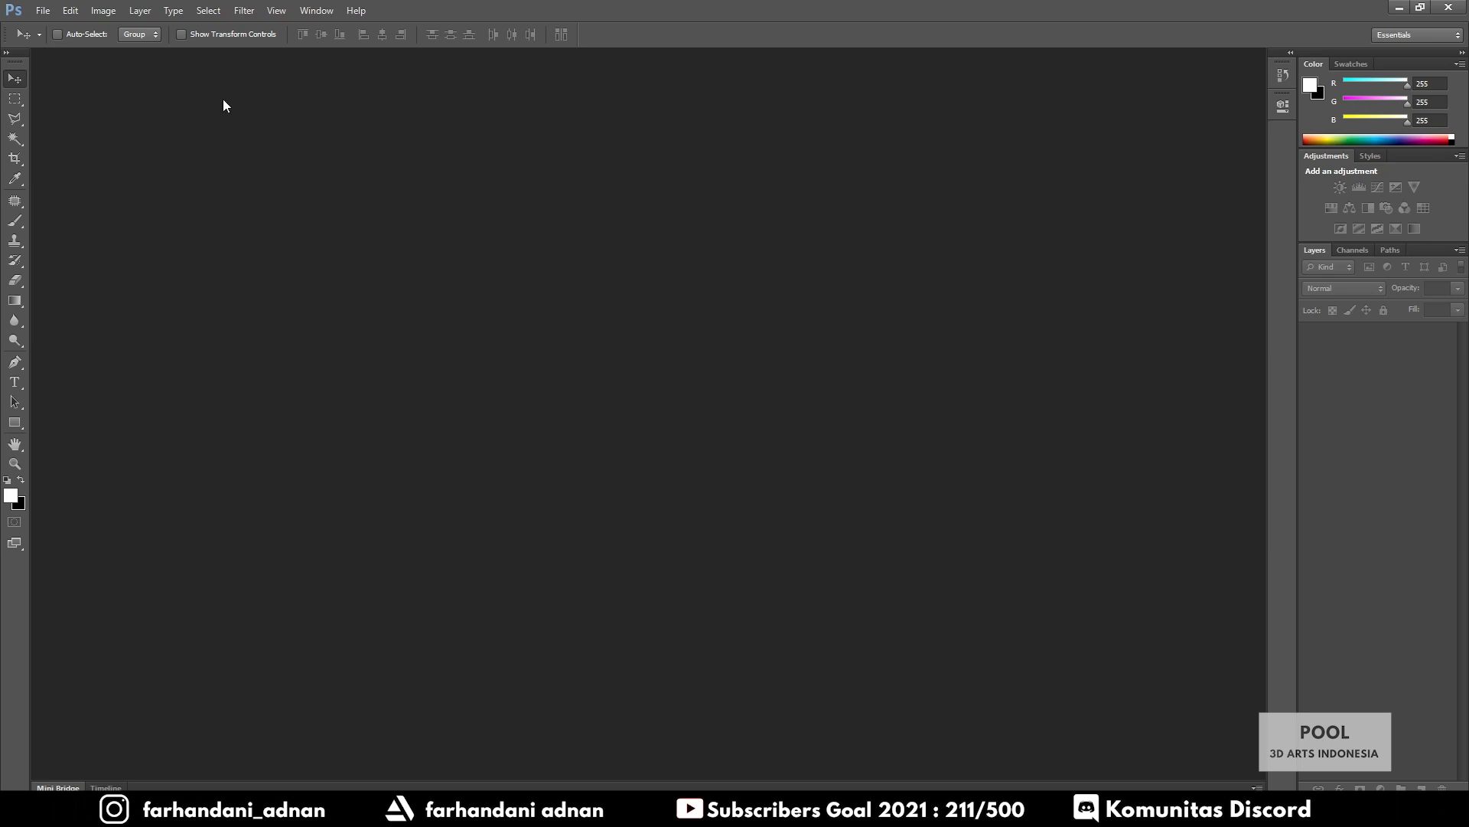
click(42, 10)
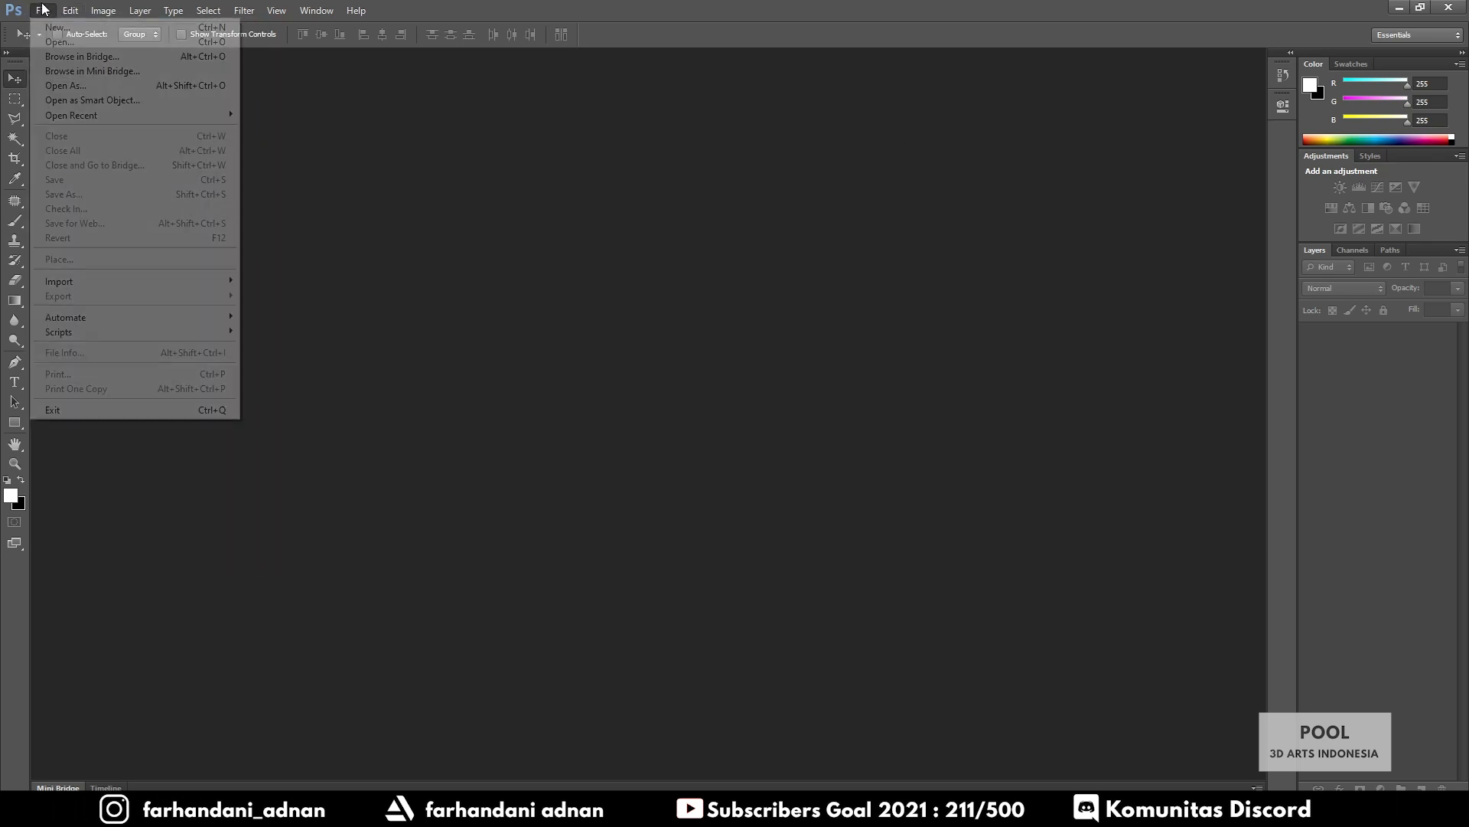
click(59, 41)
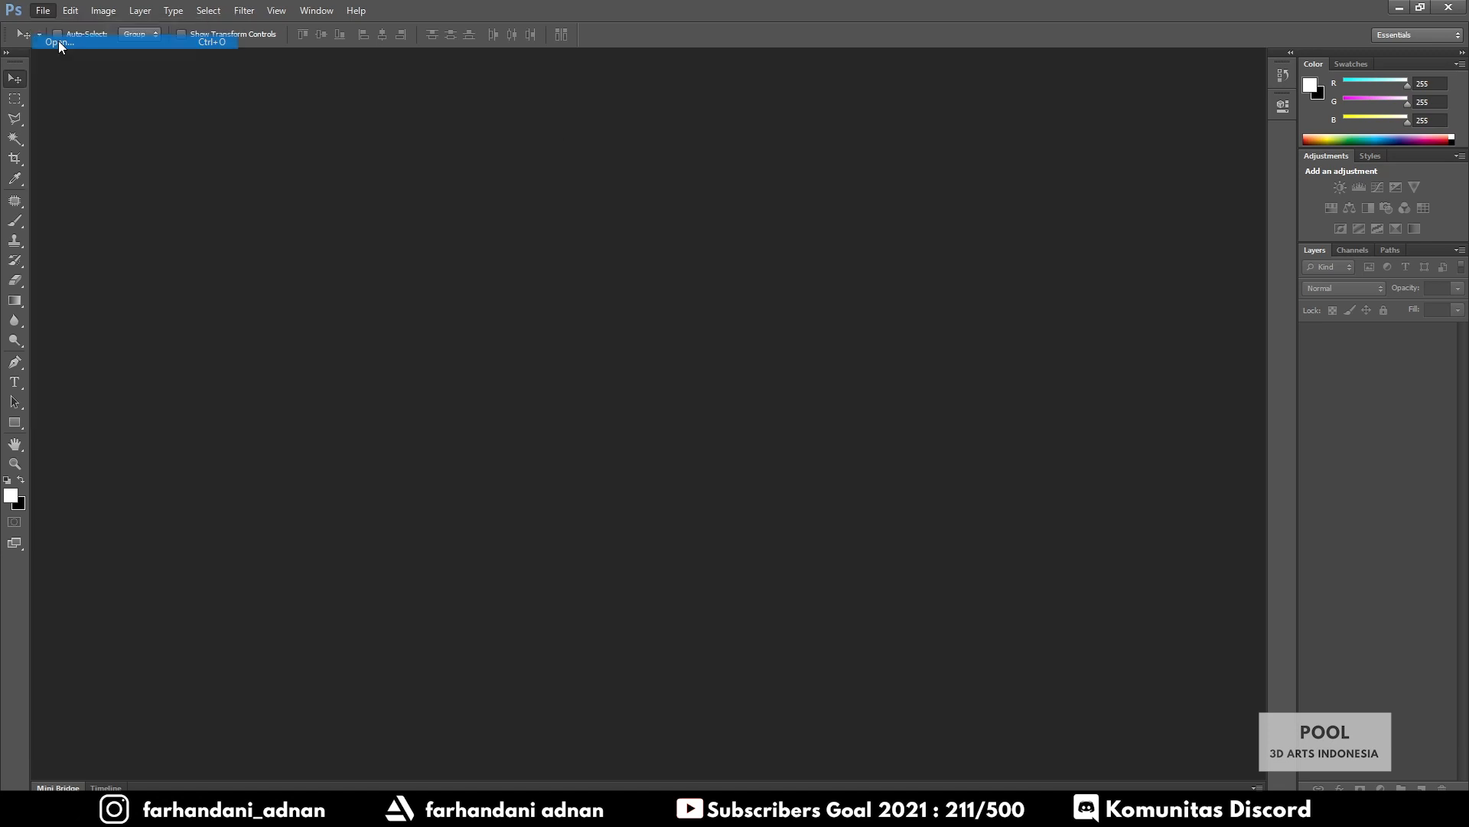
click(829, 184)
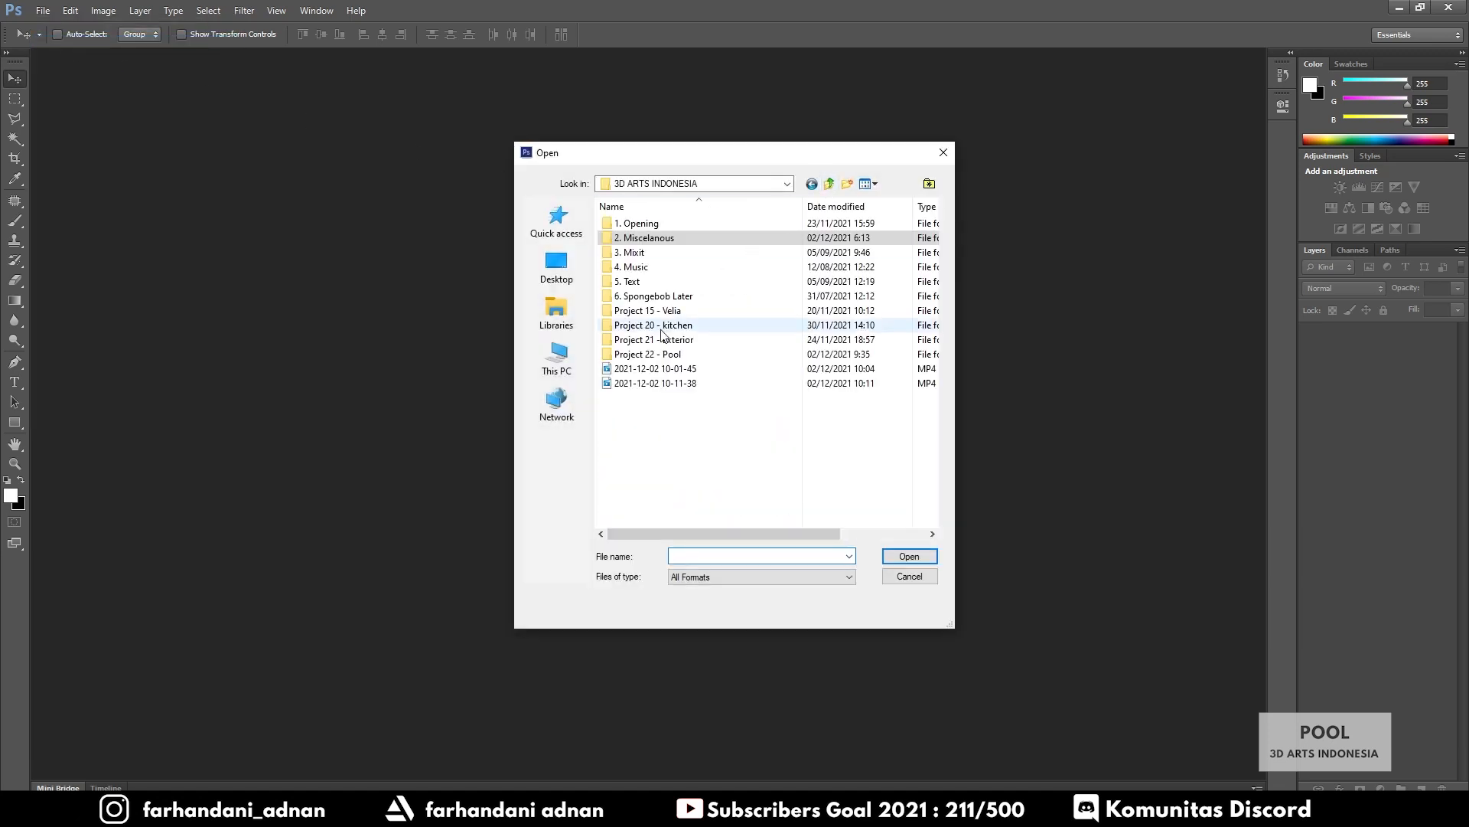
double_click(682, 354)
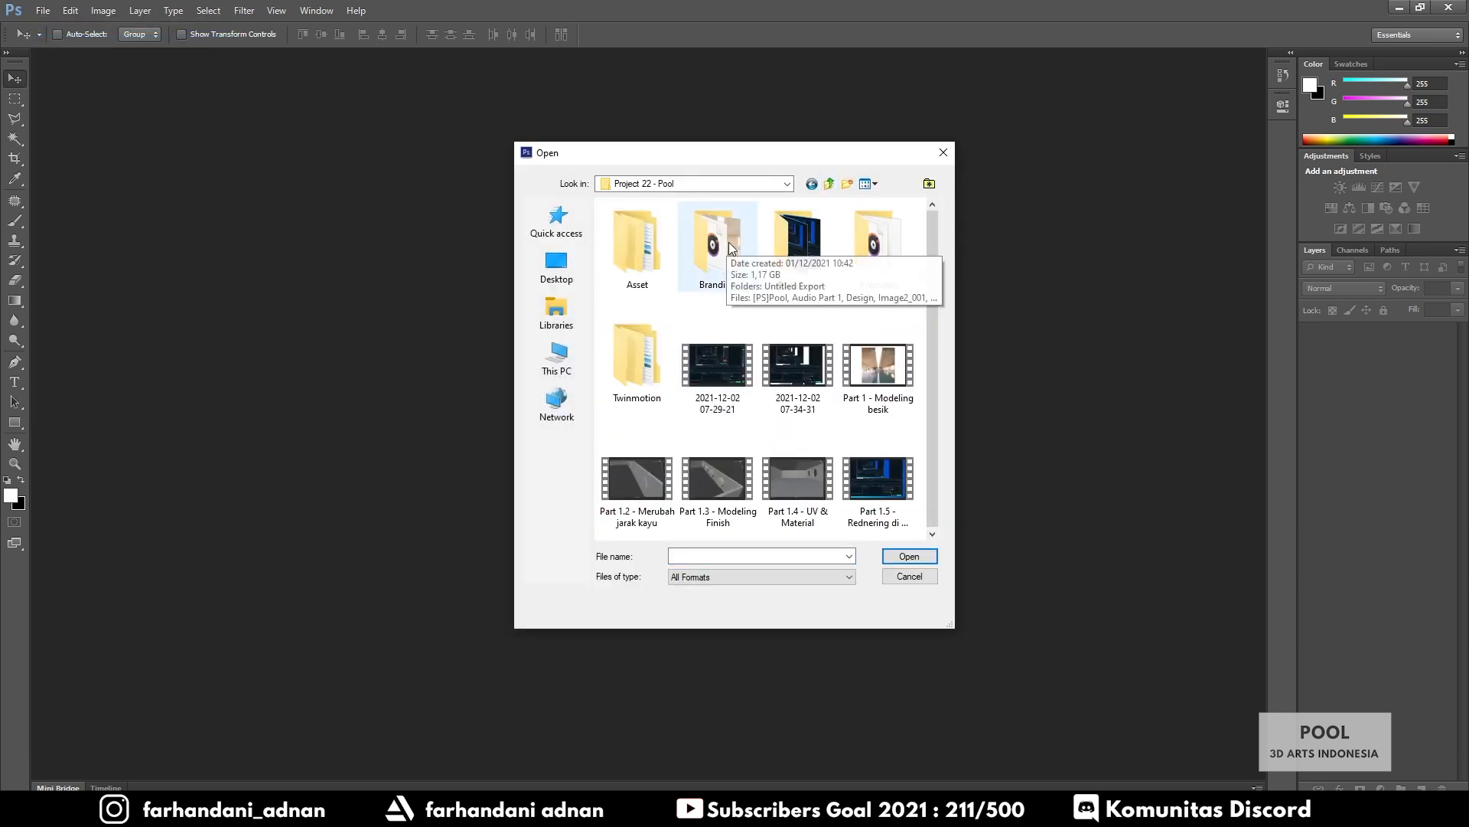
click(795, 246)
double_click(794, 246)
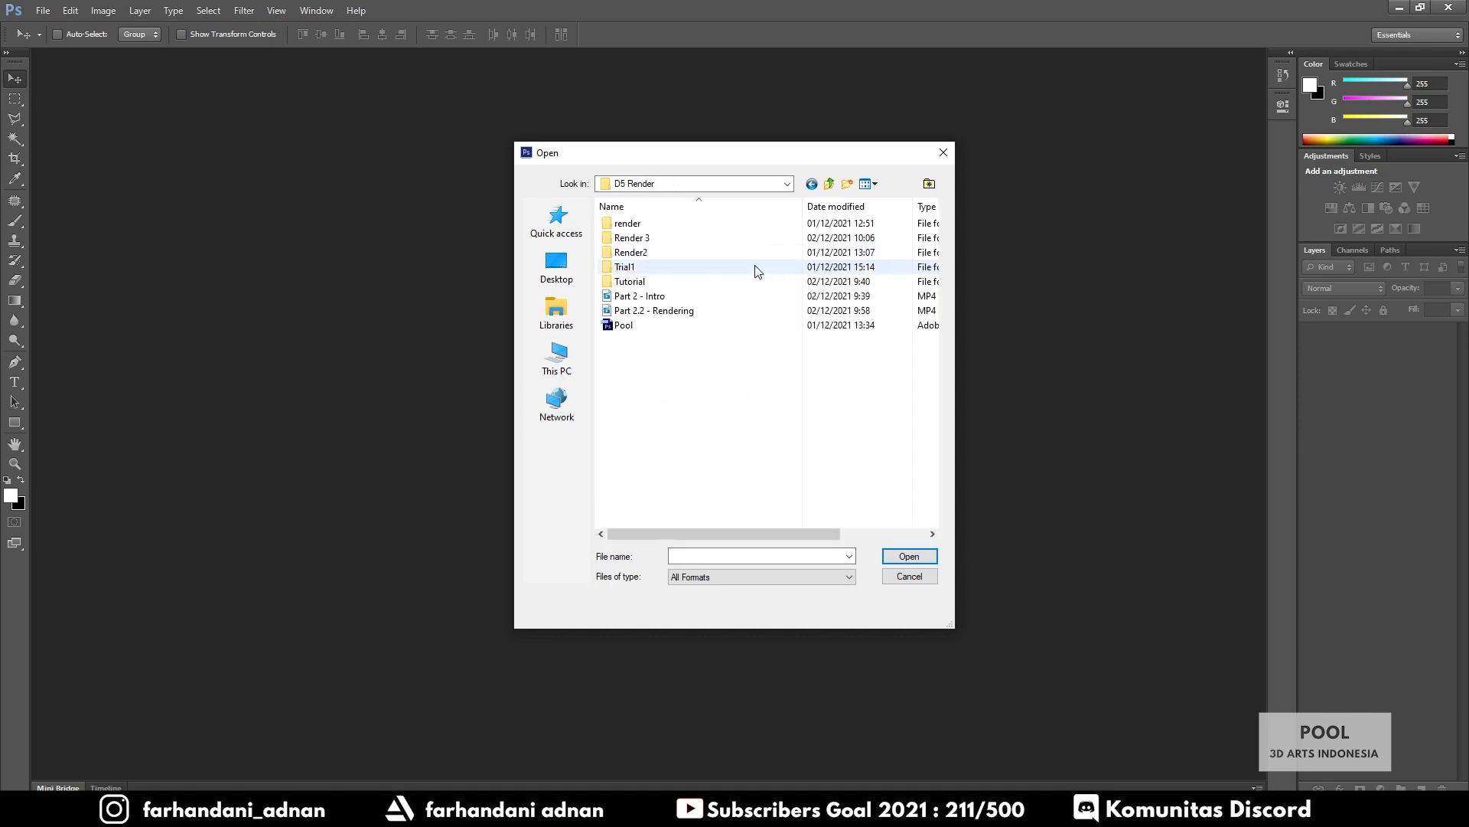
double_click(717, 245)
Open pool - tutorial with its AmbientOcclusion, RTReflection and AlphaMask PNGs together
click(640, 264)
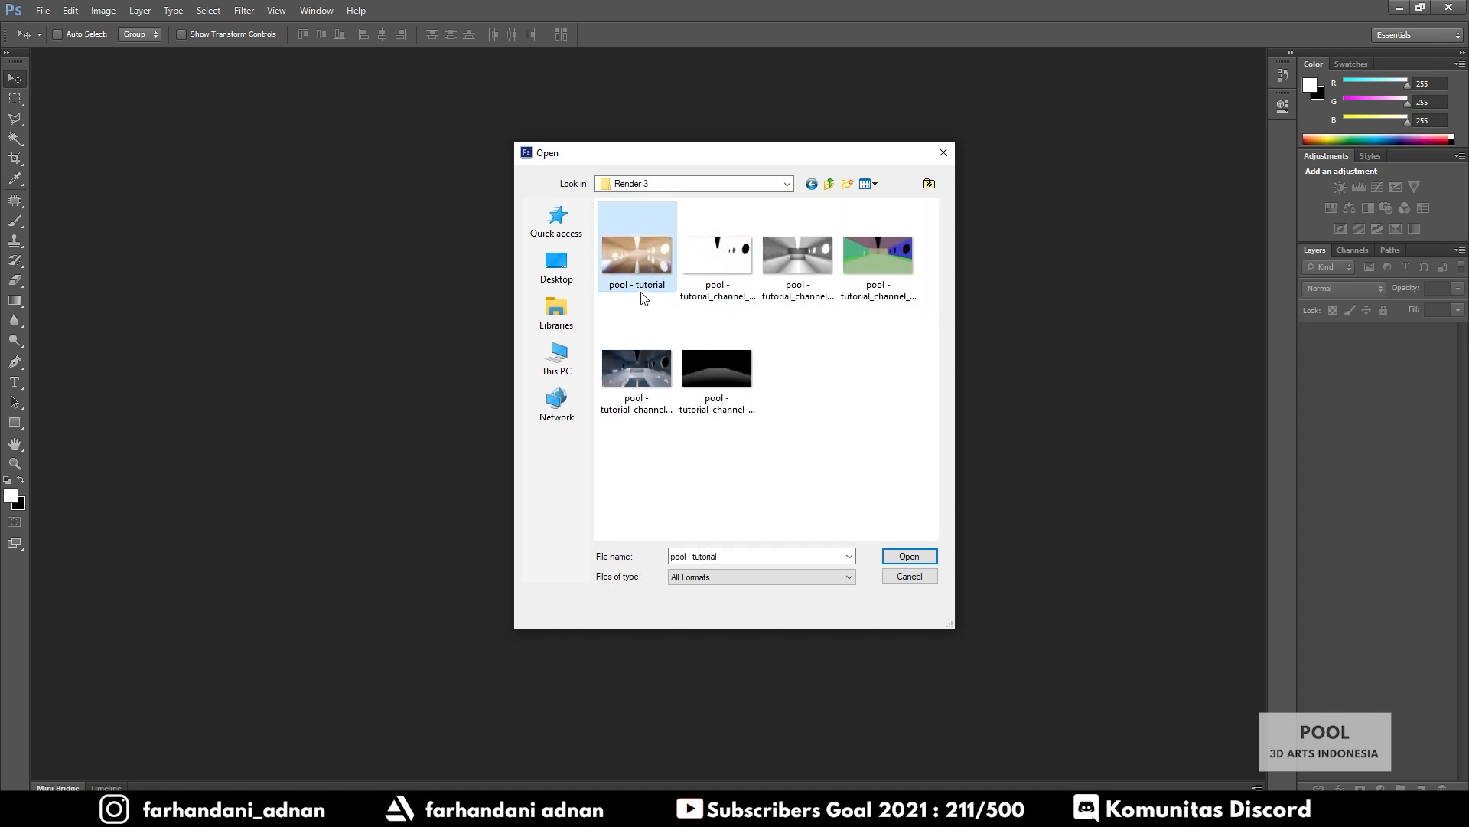
ctrl+click(796, 255)
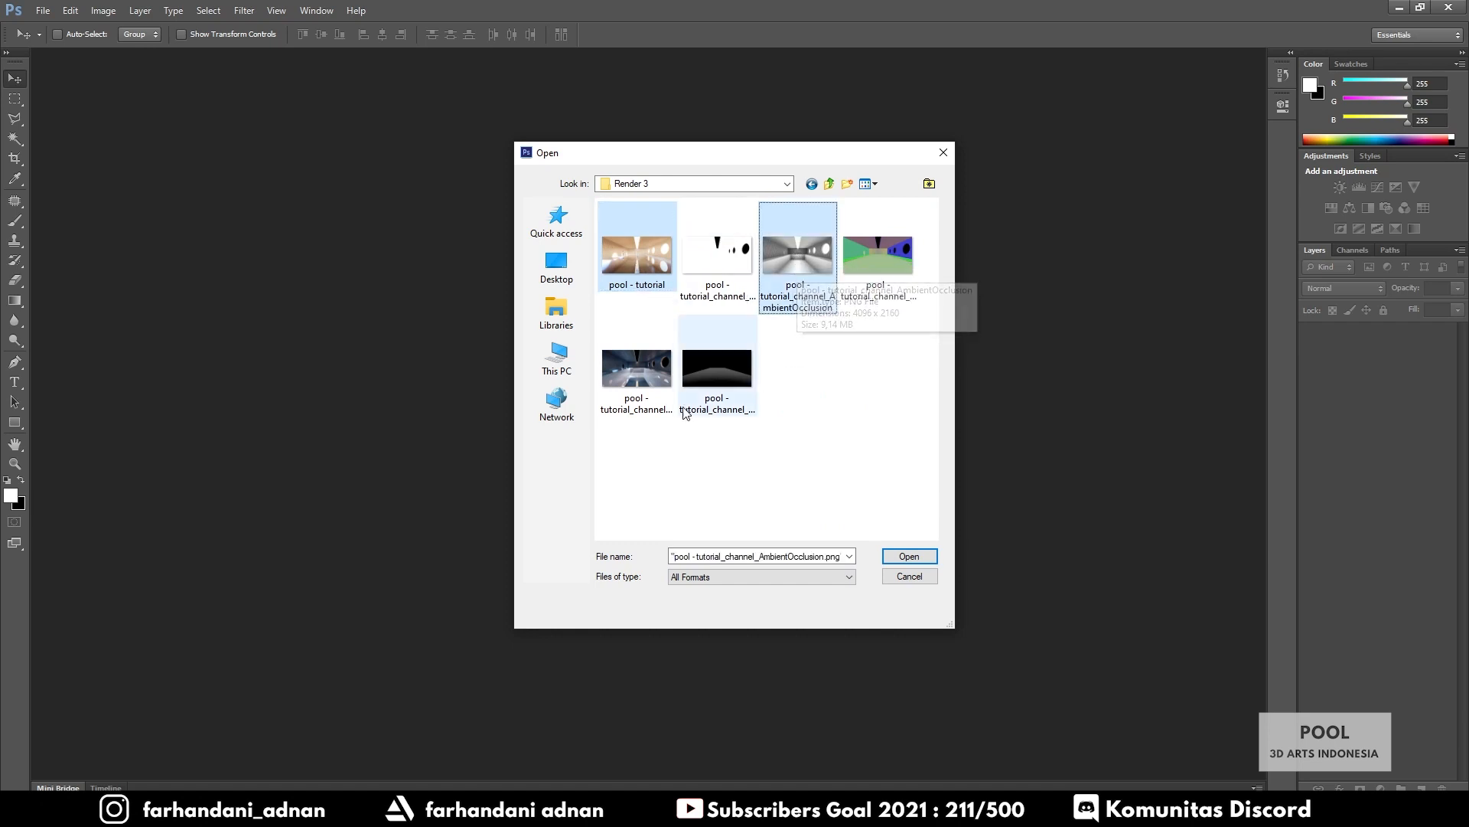
ctrl+click(657, 357)
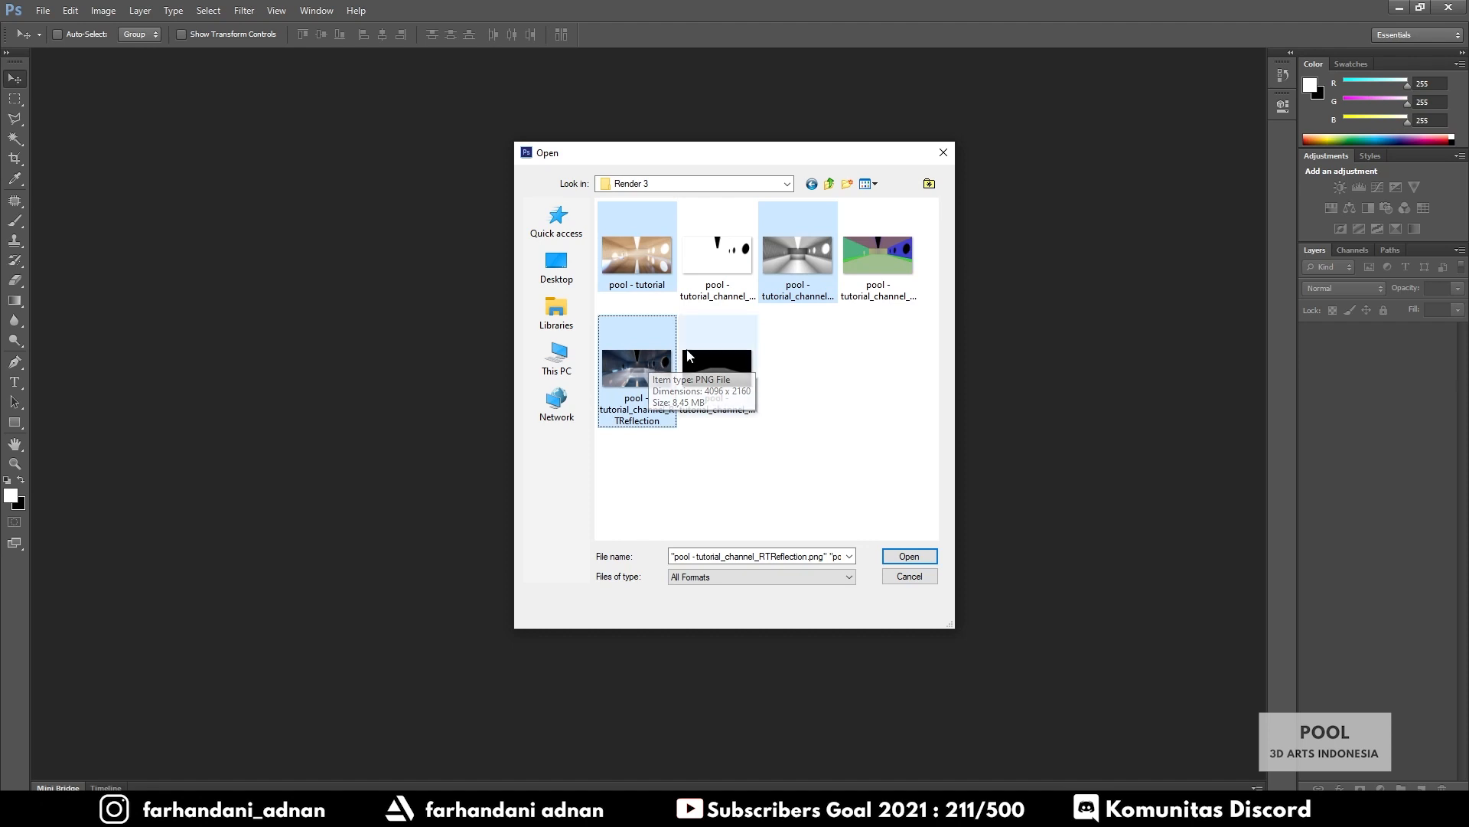
ctrl+click(739, 266)
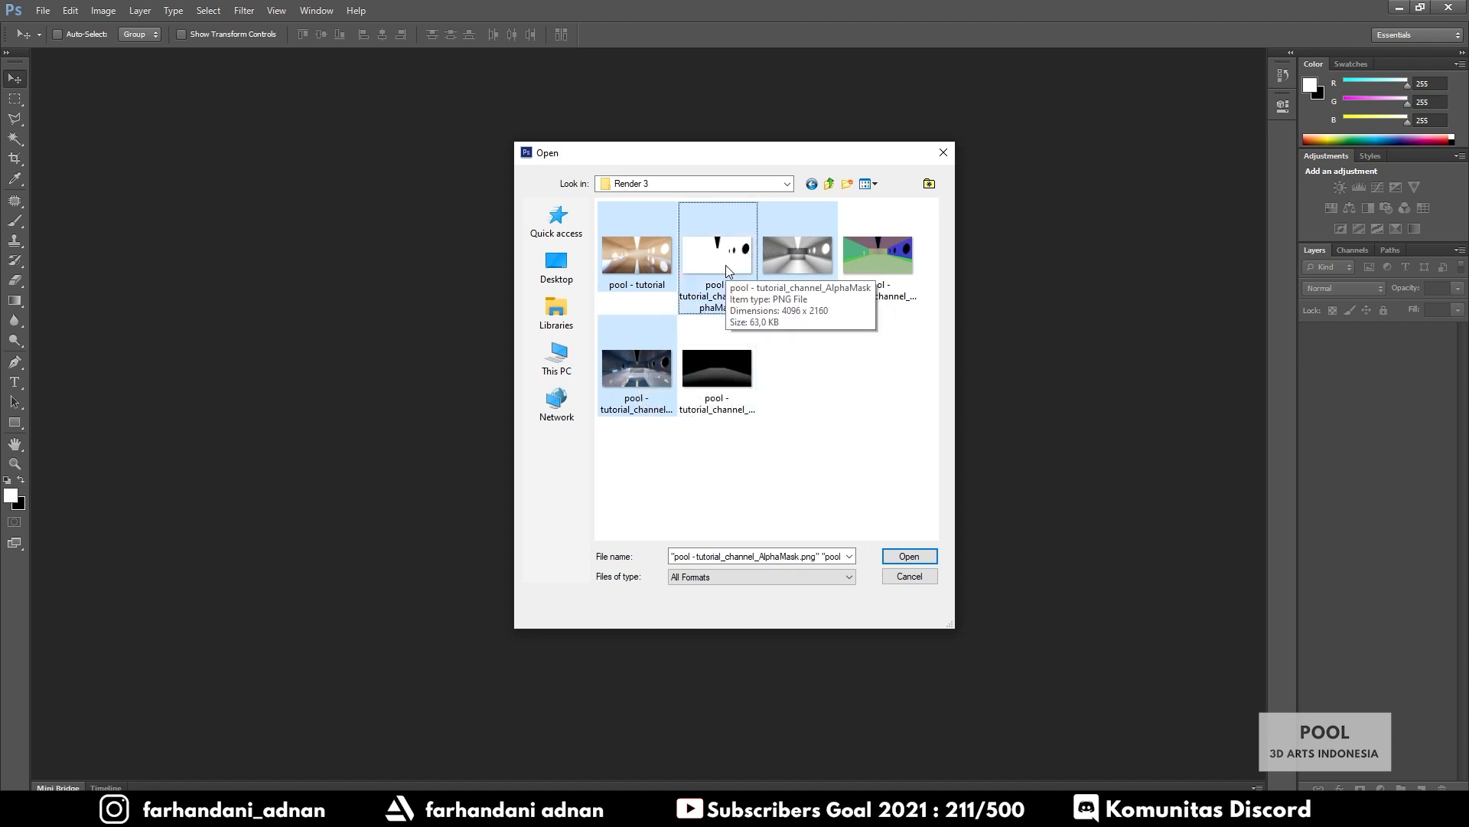
click(909, 556)
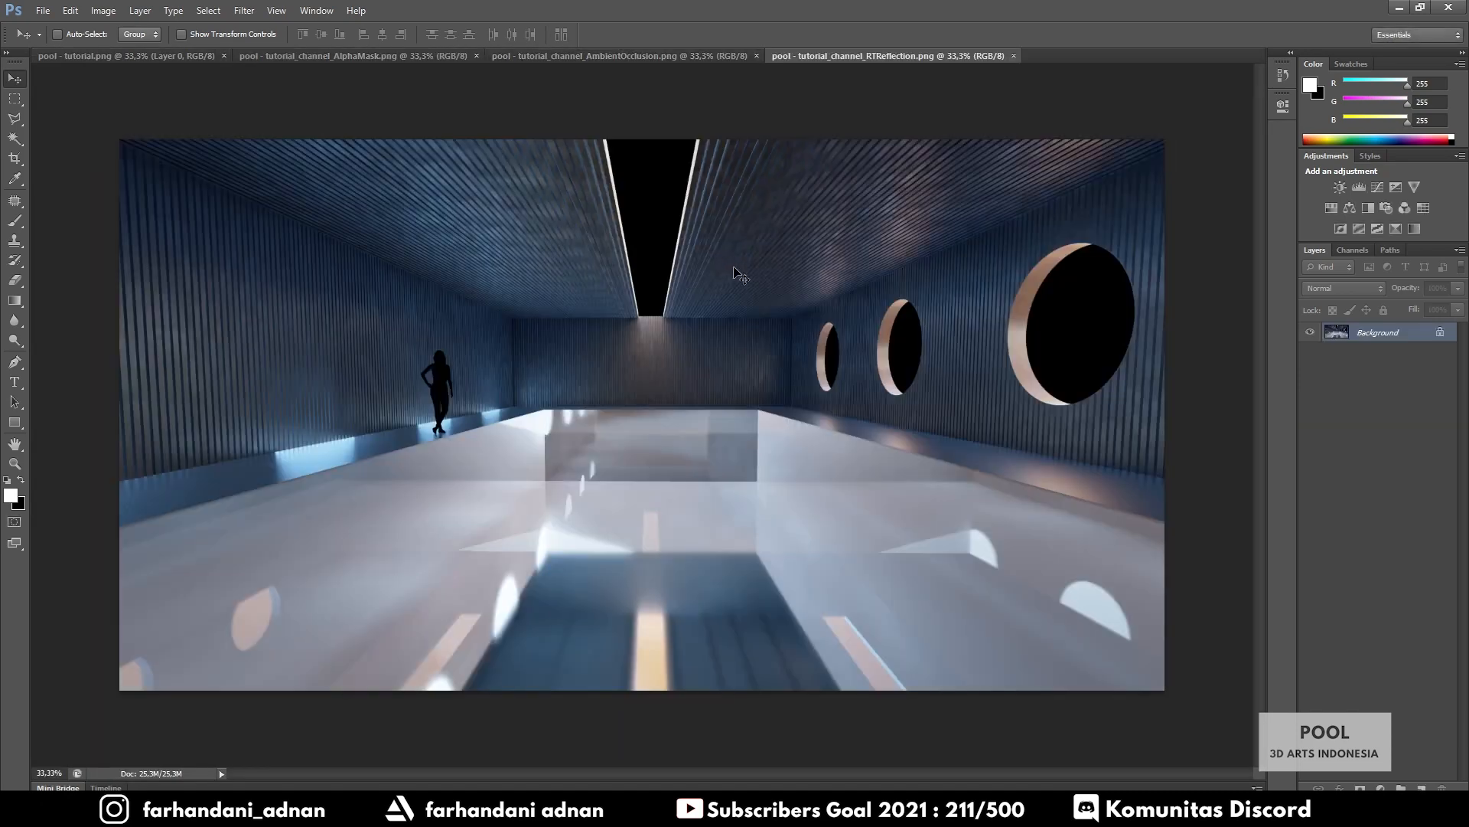
Duplicate the AO image to Layer 1 and add a white-filled Layer 2 above Background
click(134, 57)
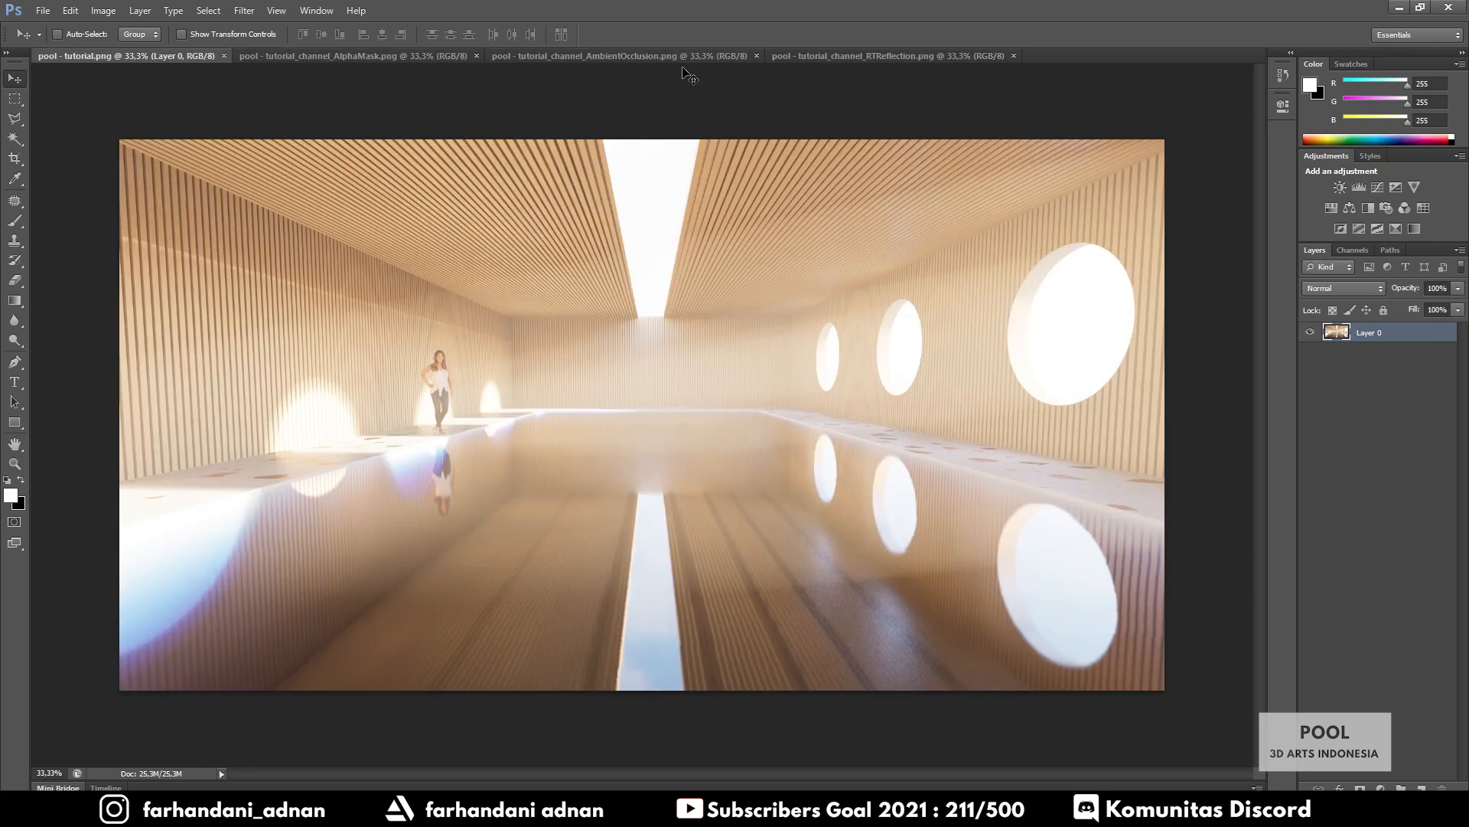
click(614, 56)
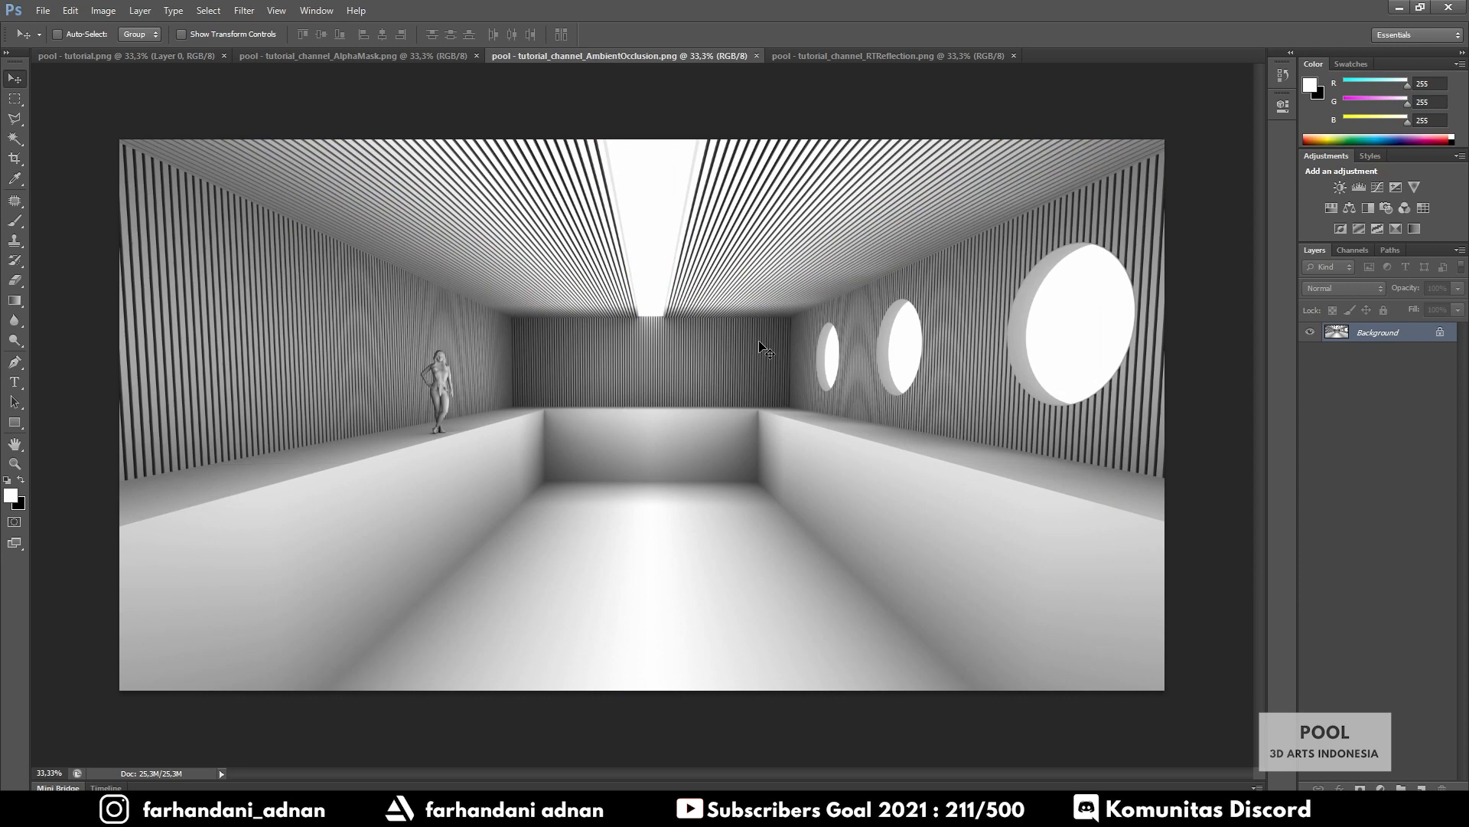
key(ctrl+j)
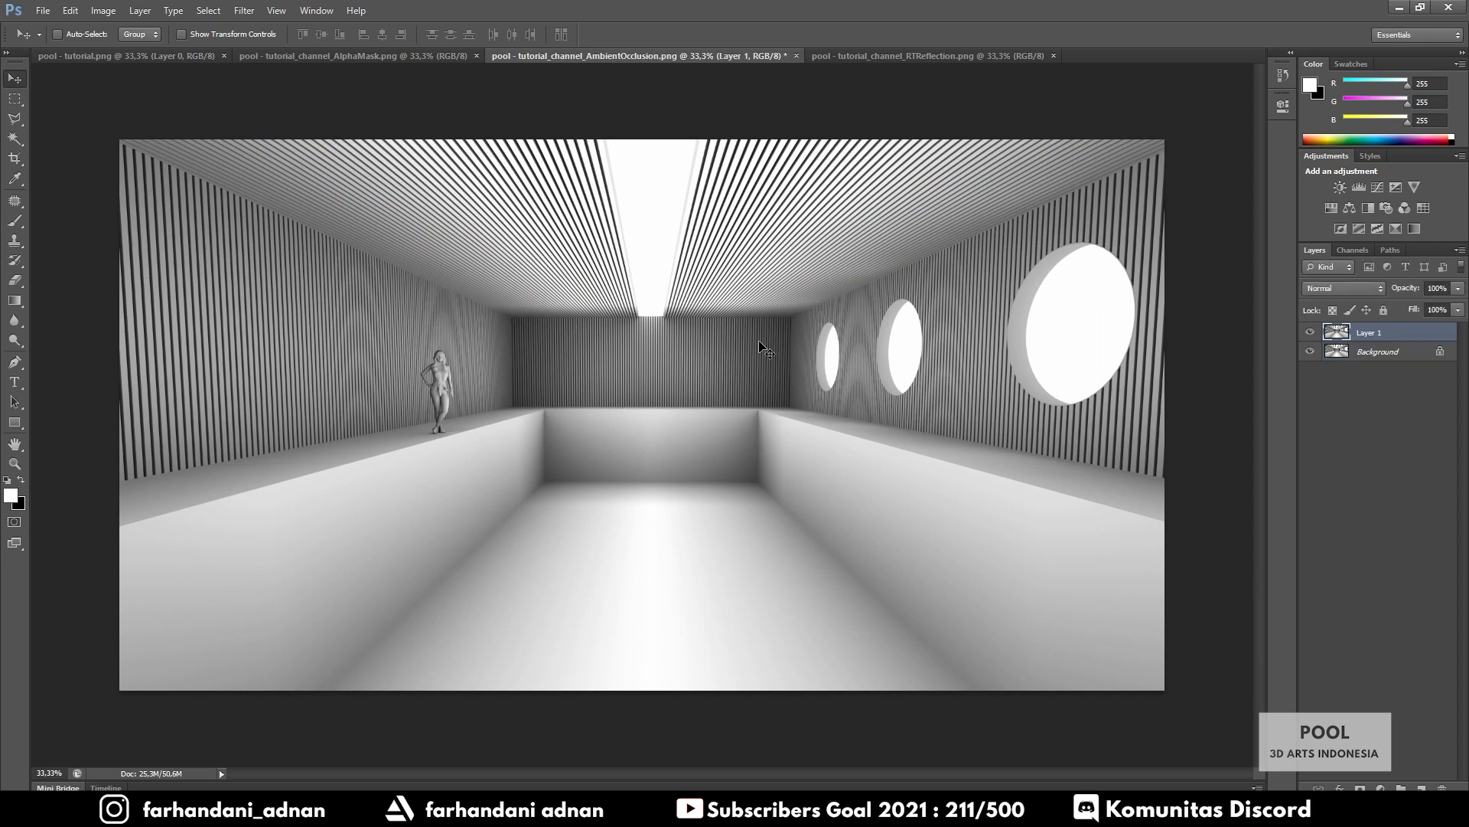
click(1393, 352)
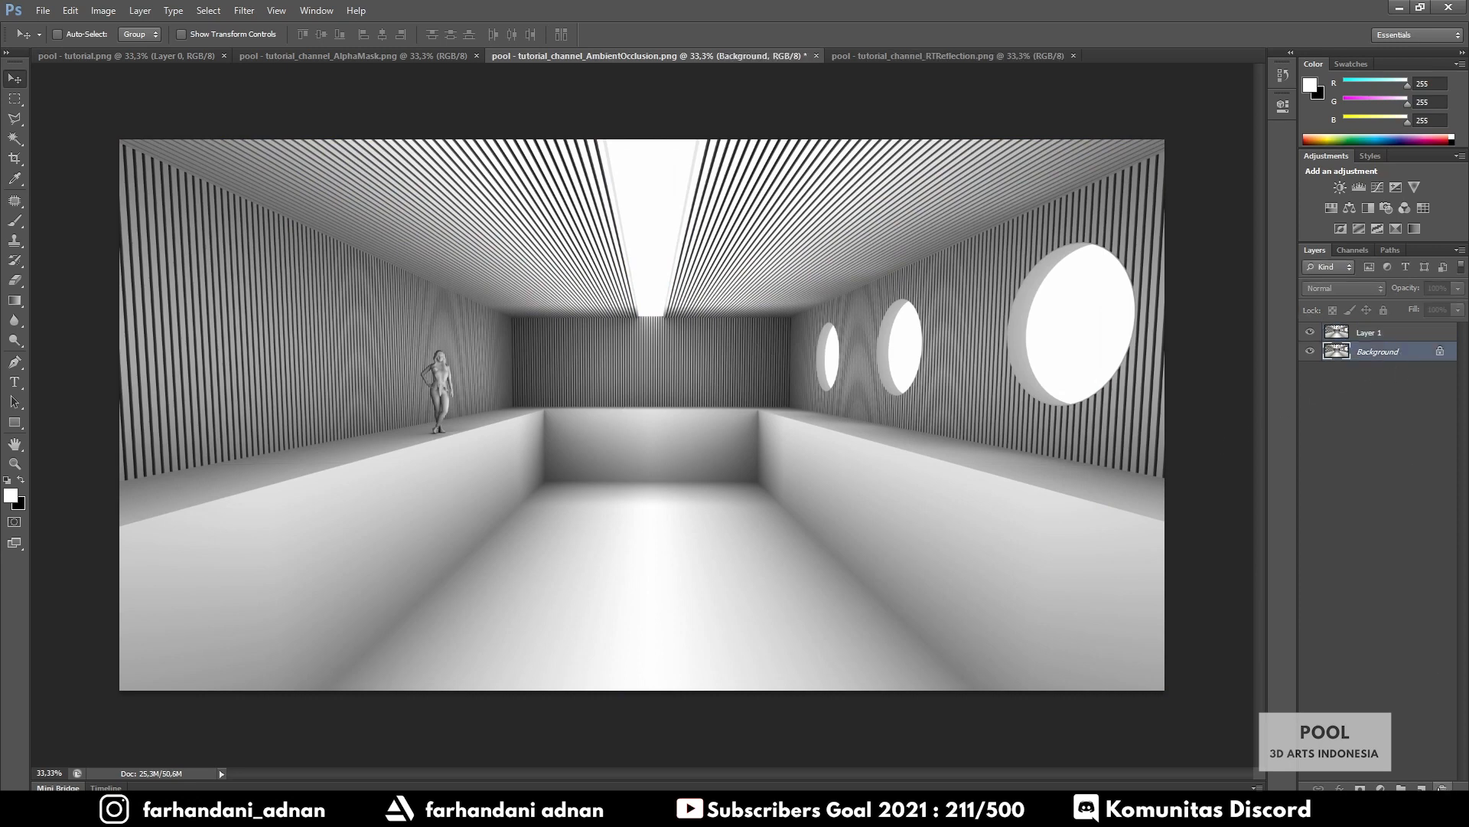
click(1421, 788)
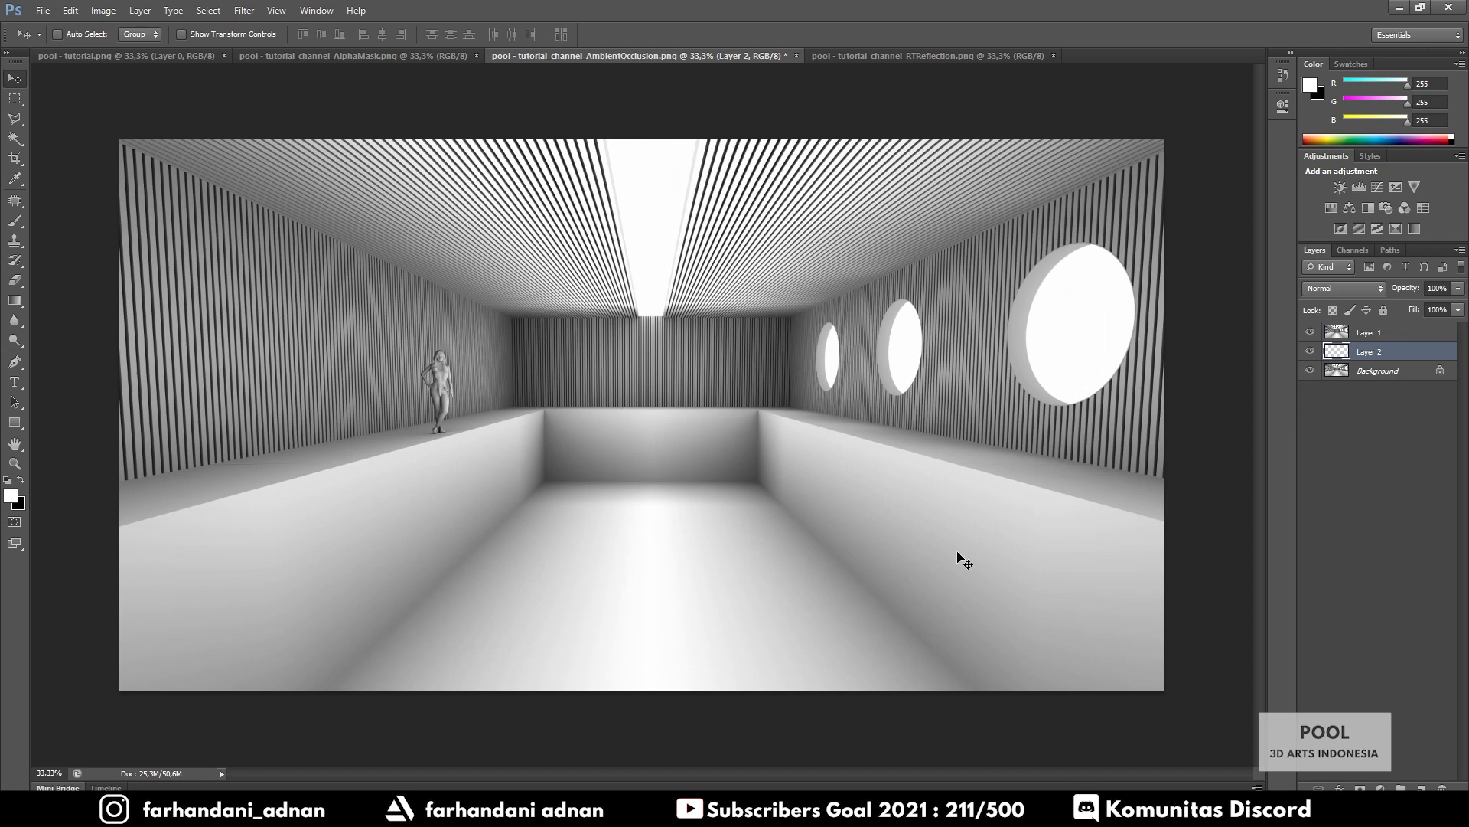
key(ctrl+BackSpace)
key(x)
key(ctrl+BackSpace)
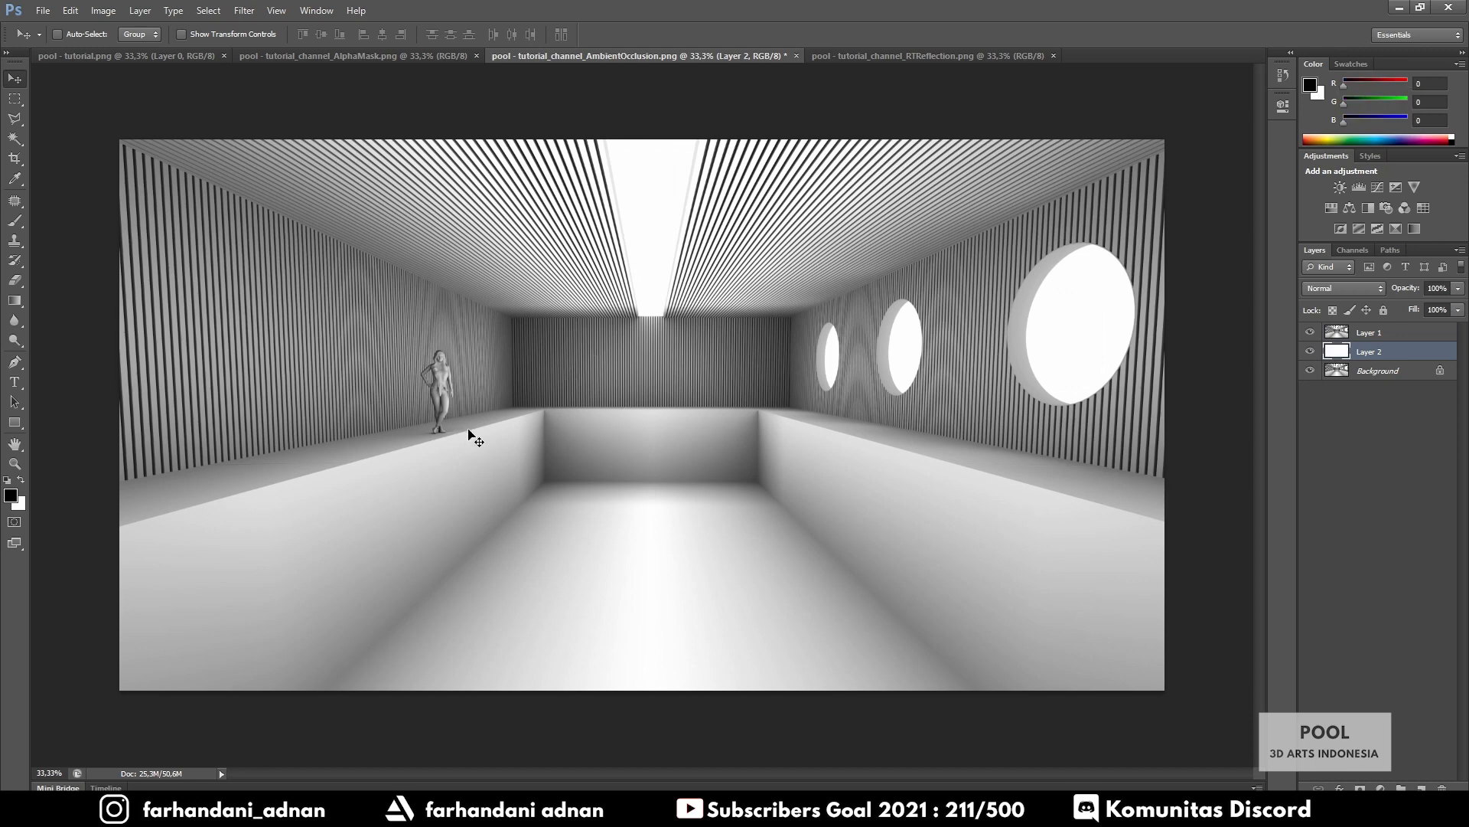
Compare the AO pass against the colour pool render
alt+scroll(388, 403, up, 6)
alt+scroll(391, 402, down, 7)
alt+scroll(390, 402, up, 2)
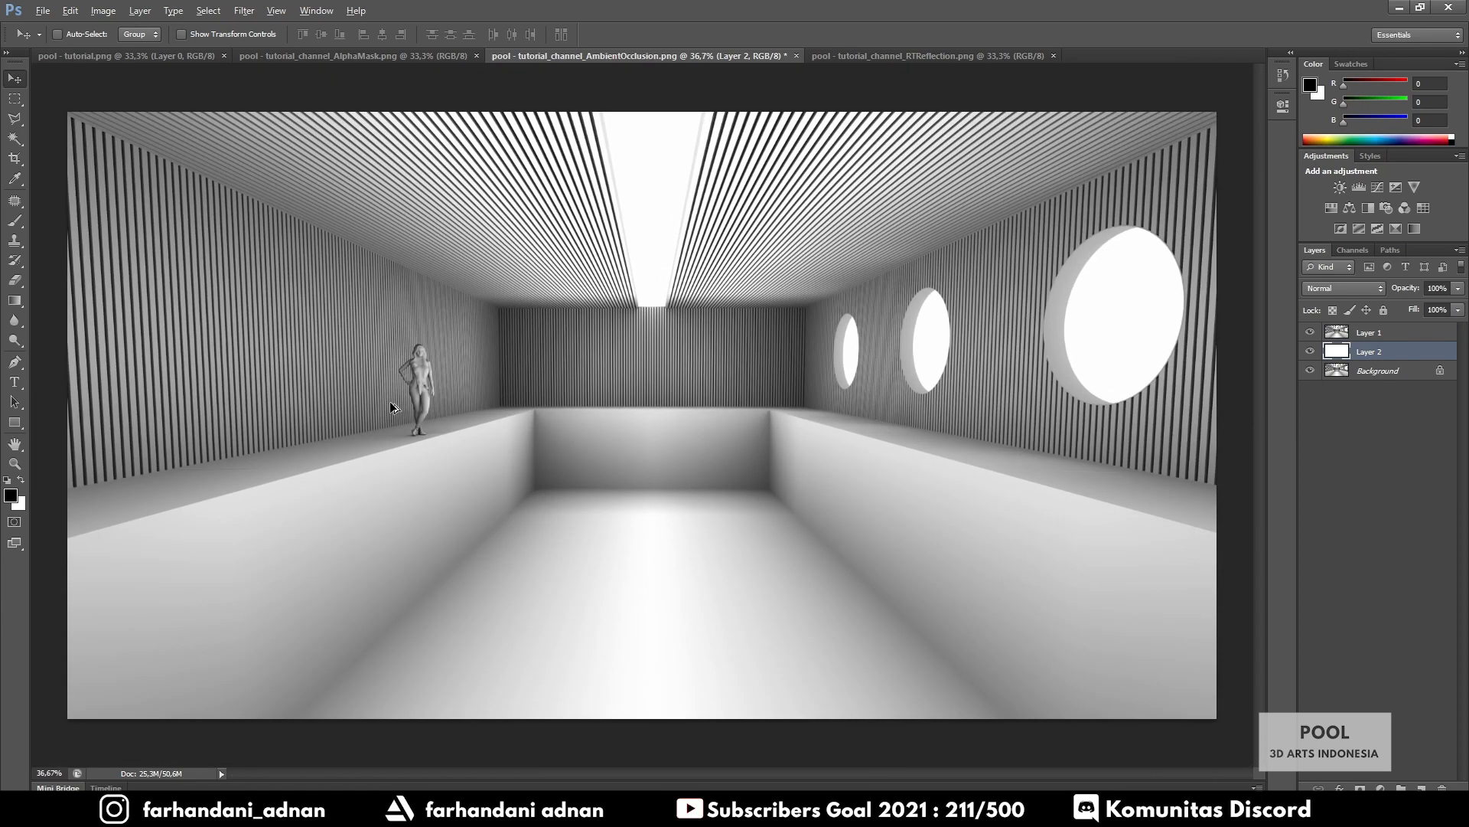
alt+scroll(391, 404, down, 1)
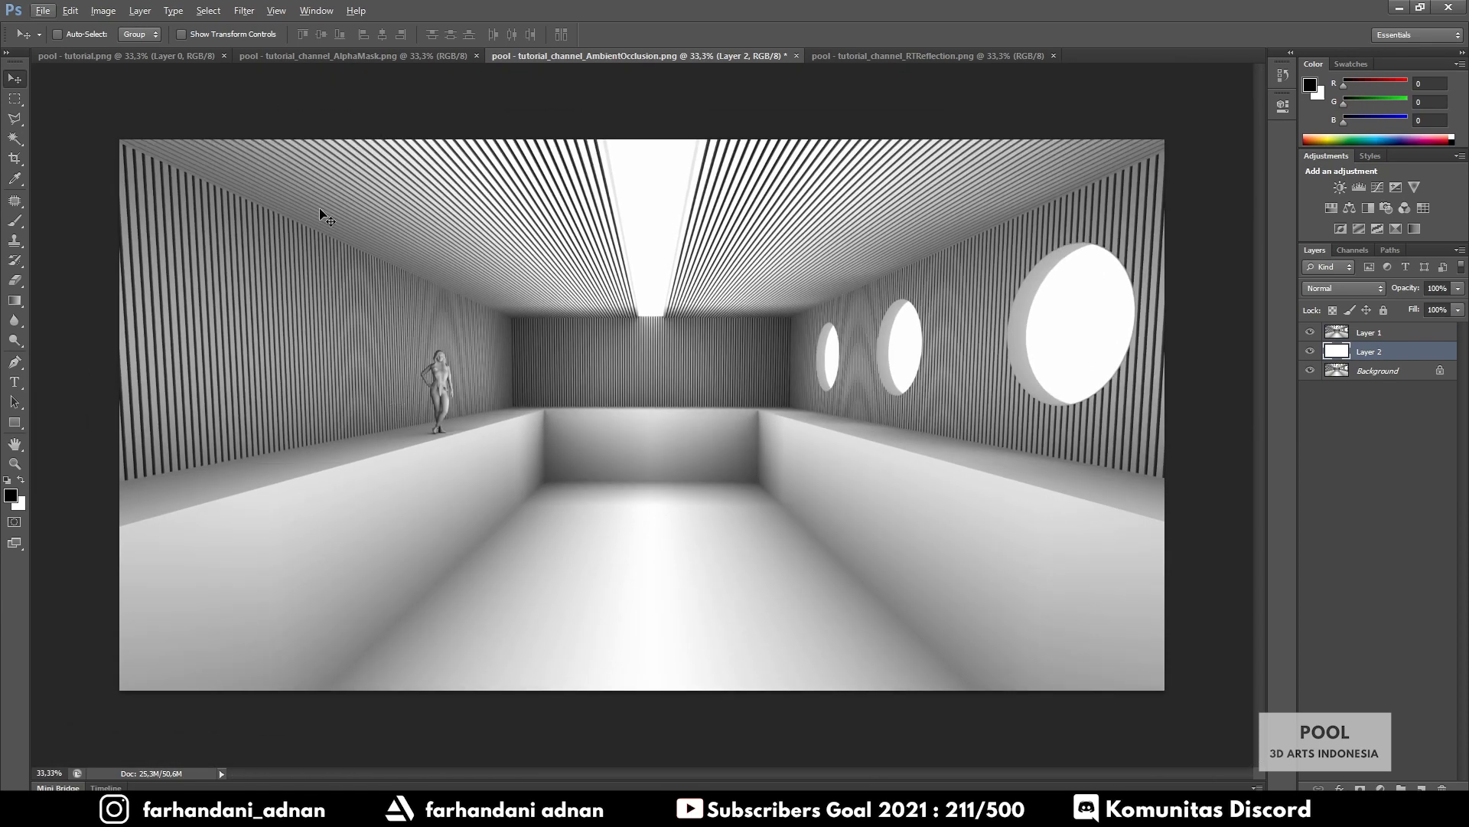
click(158, 55)
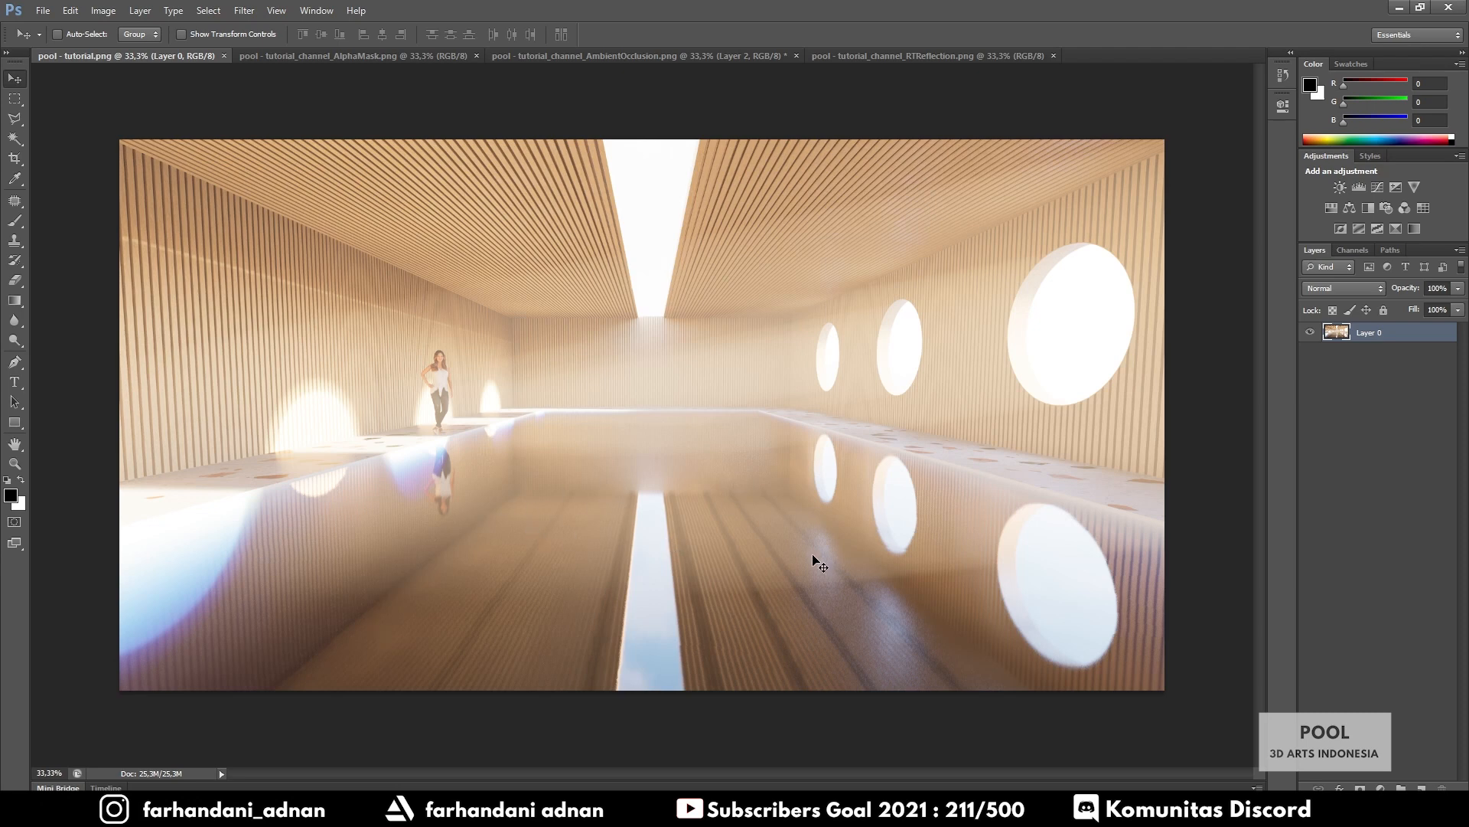
click(524, 57)
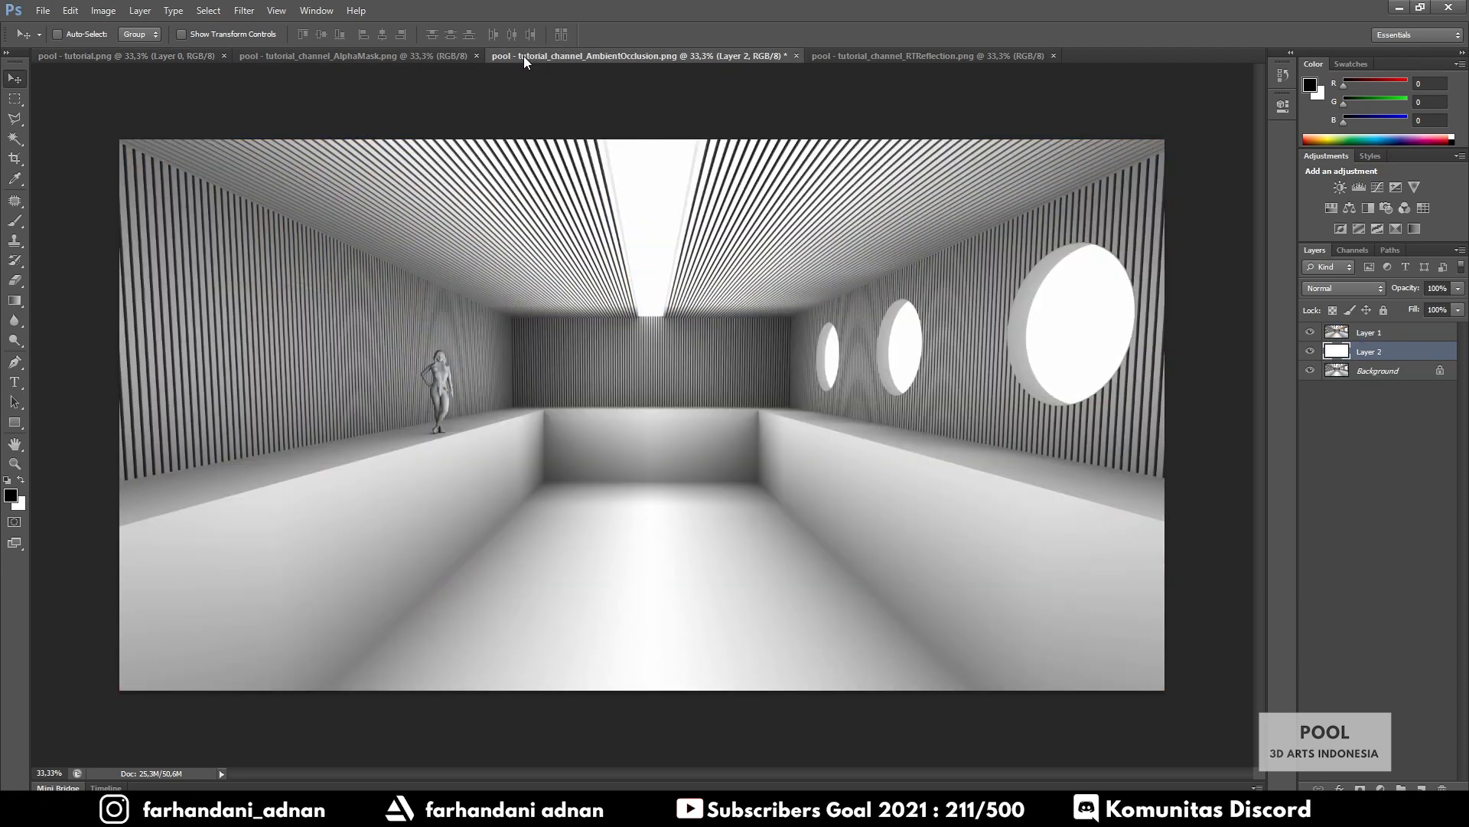
Outline the pool basin with the Polygonal Lasso and clear it to white on Layer 1
click(15, 119)
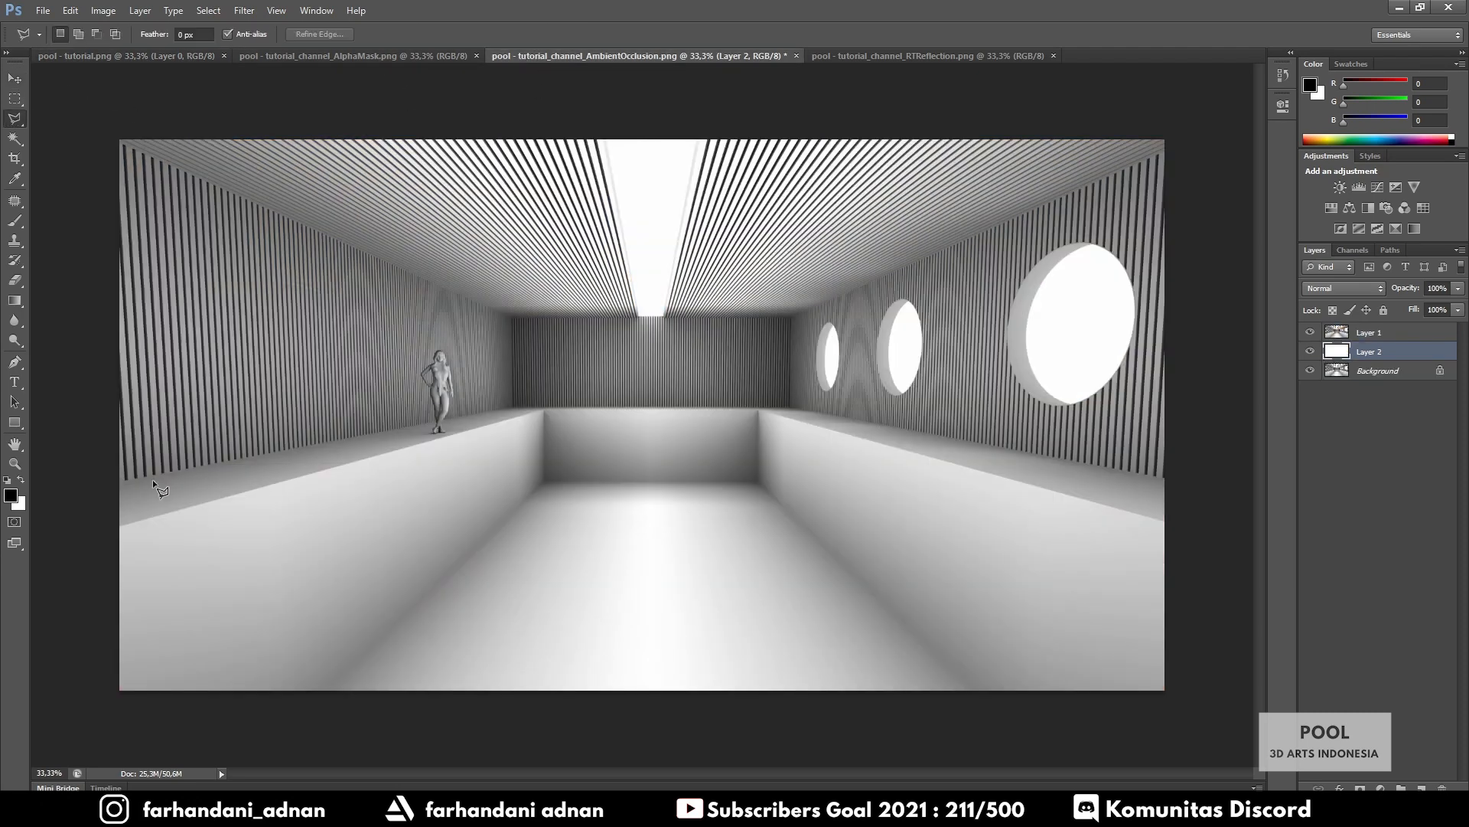
click(119, 526)
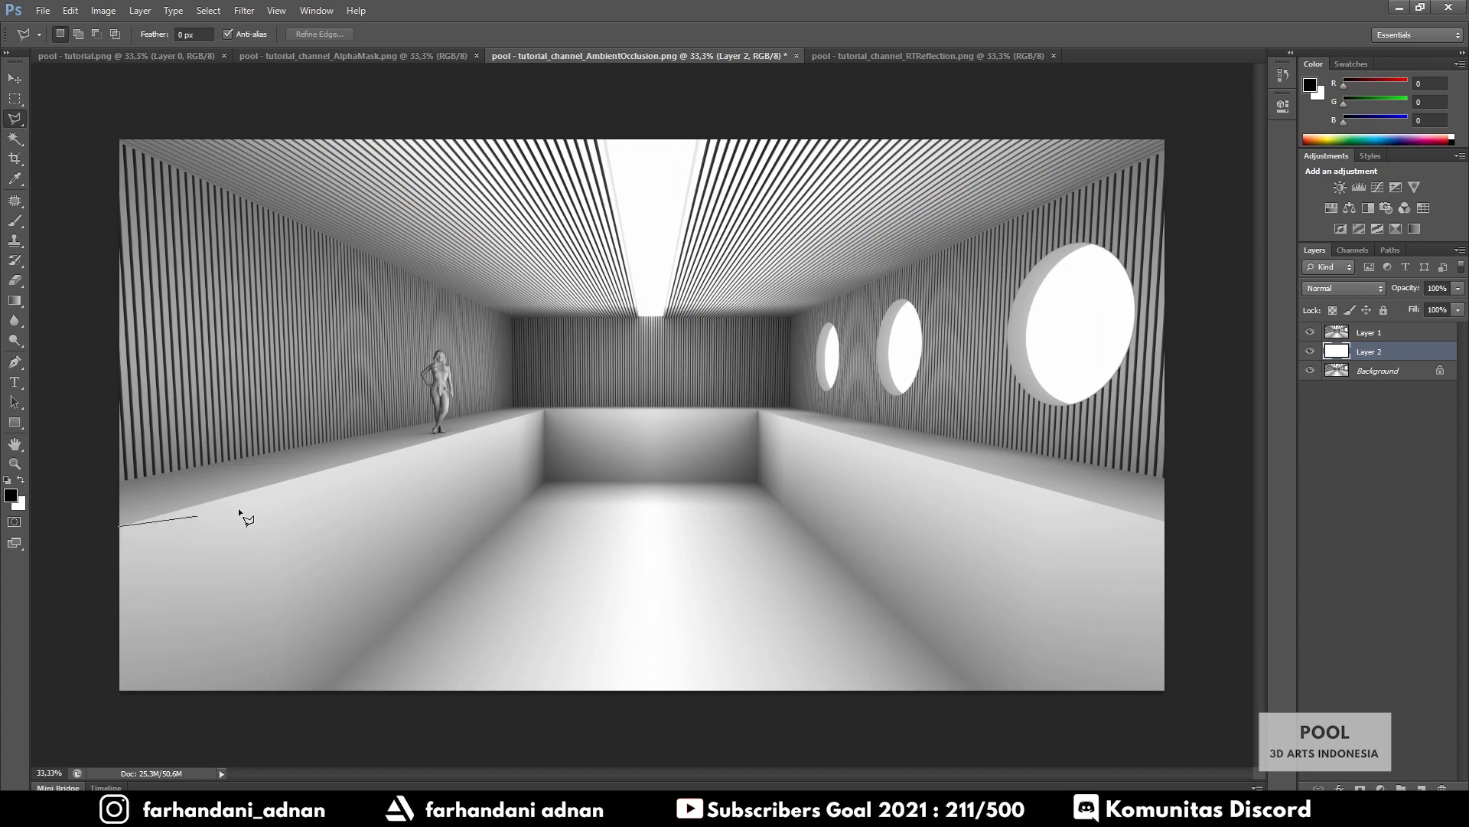
click(541, 408)
click(763, 410)
click(1181, 526)
click(1208, 699)
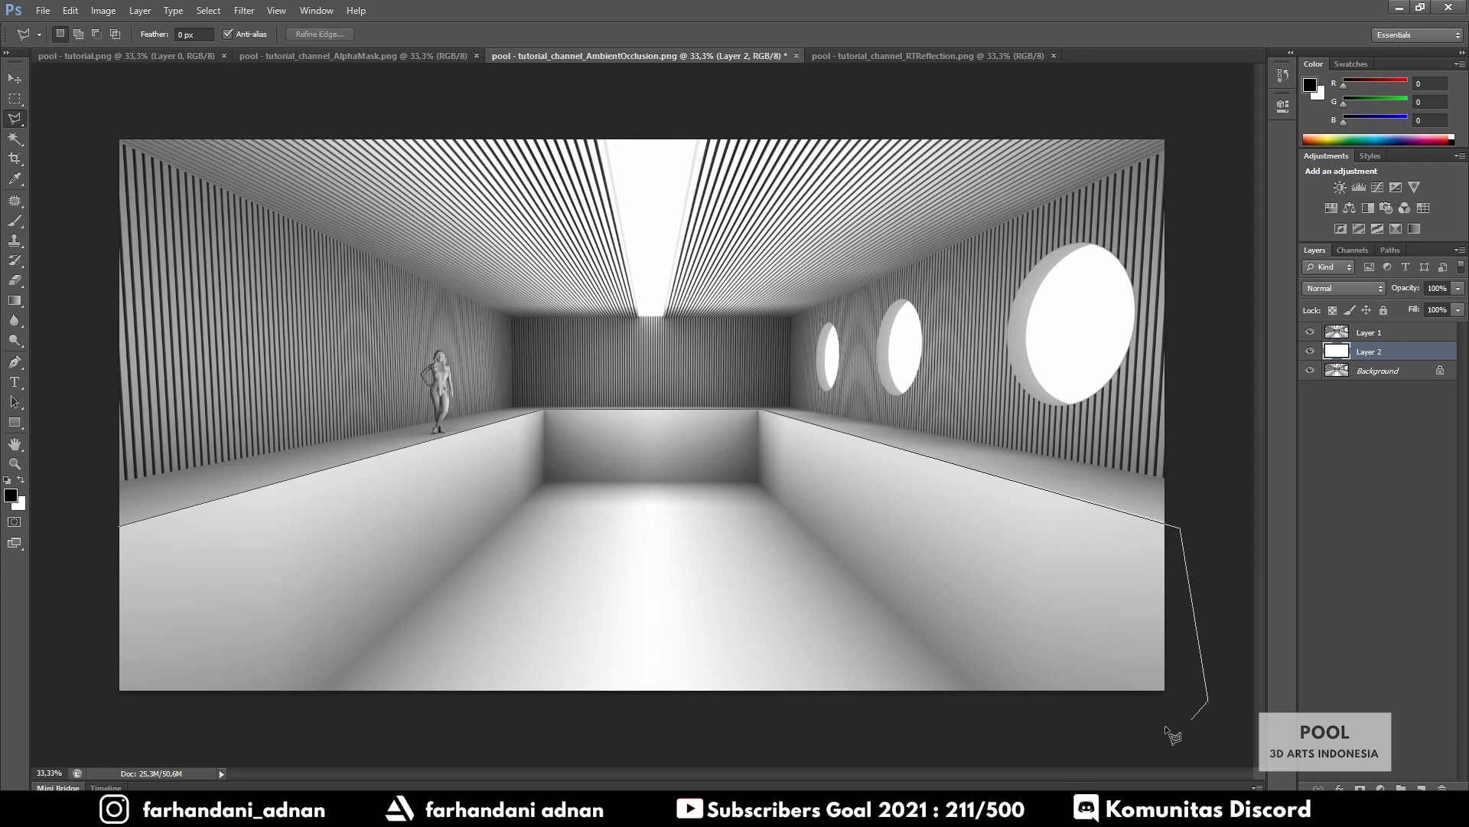
click(1035, 748)
click(148, 729)
double_click(66, 593)
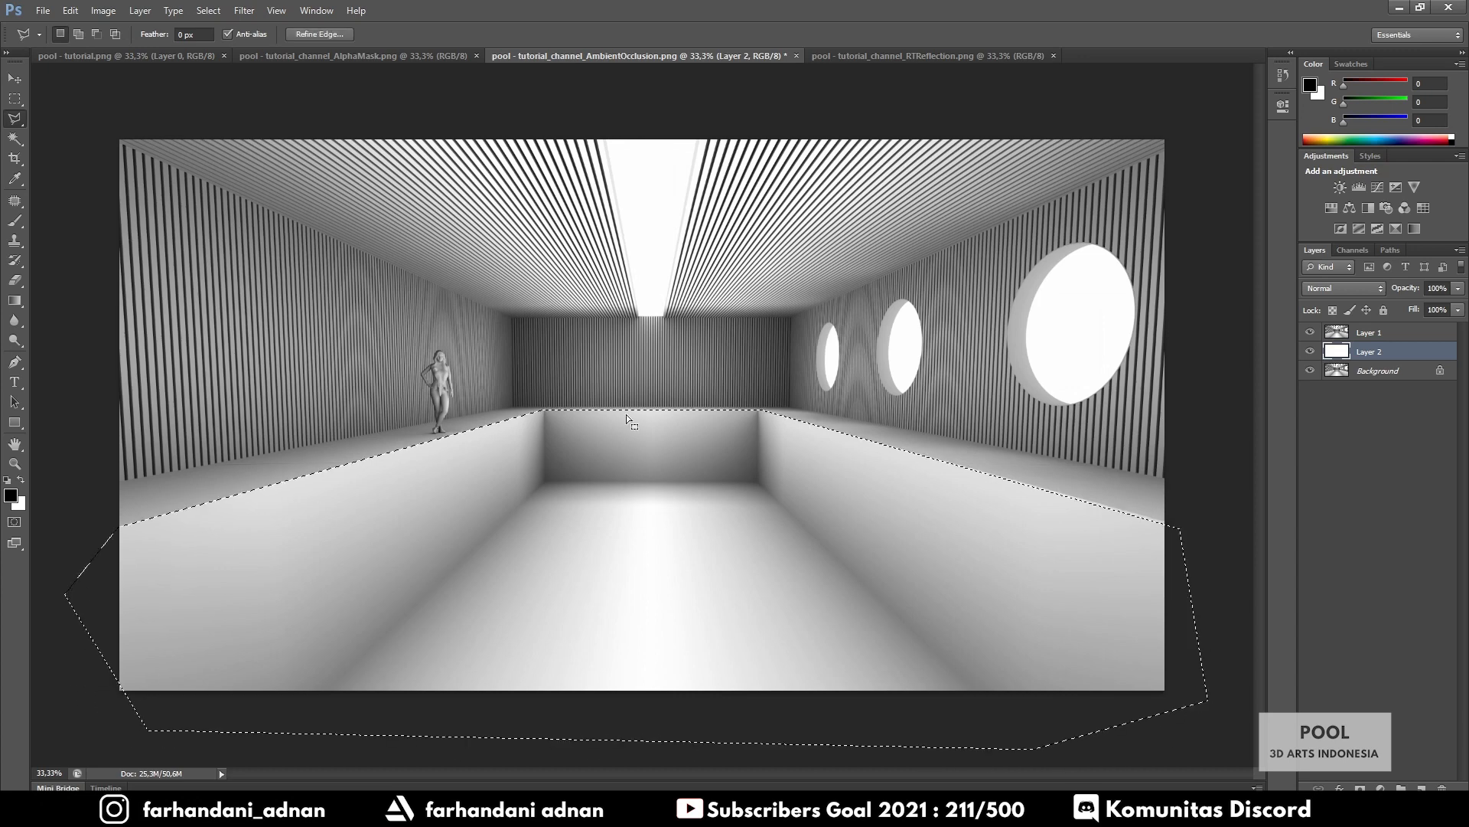
click(1387, 332)
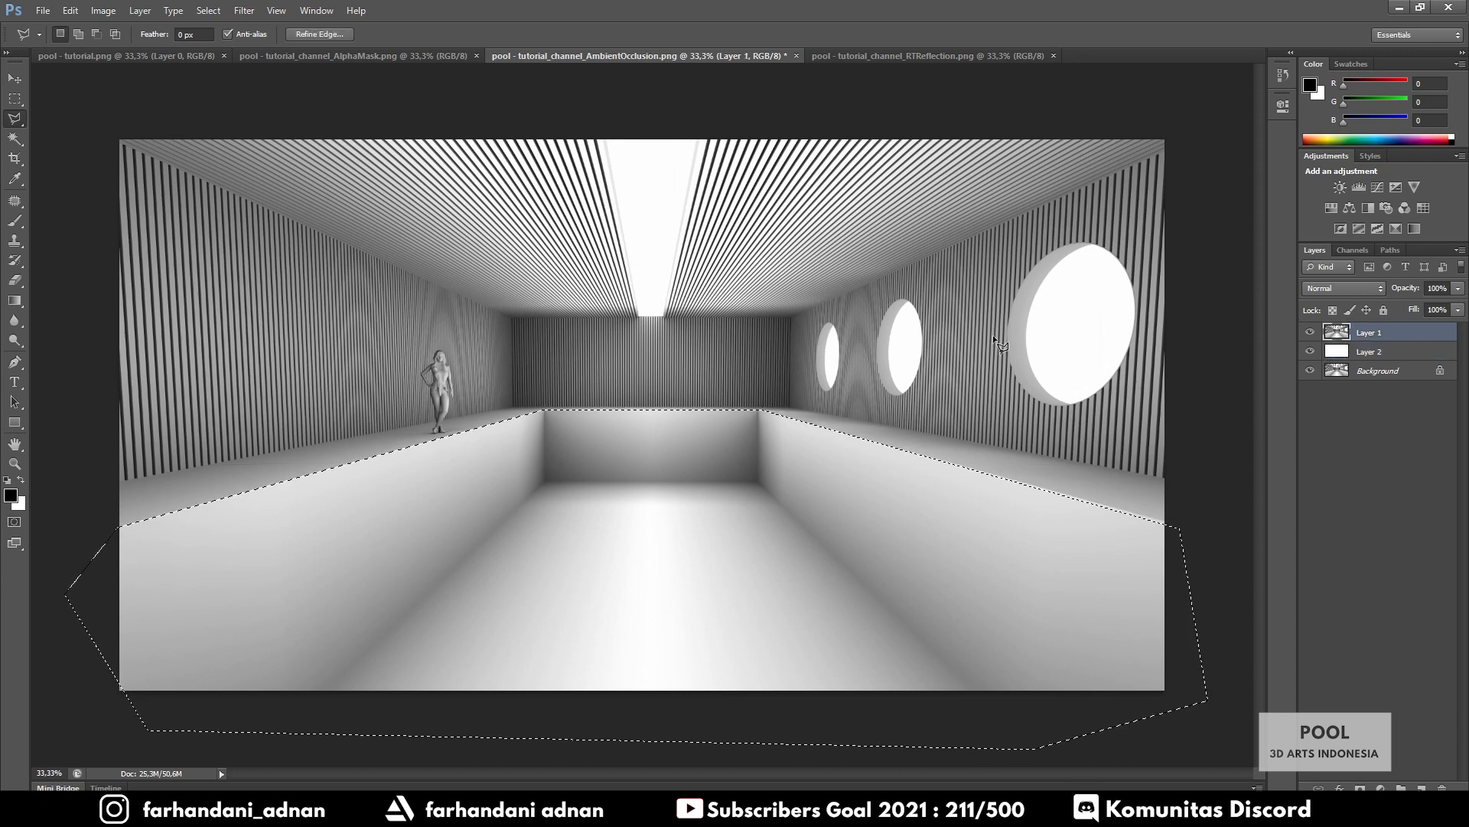
key(Delete)
key(ctrl+d)
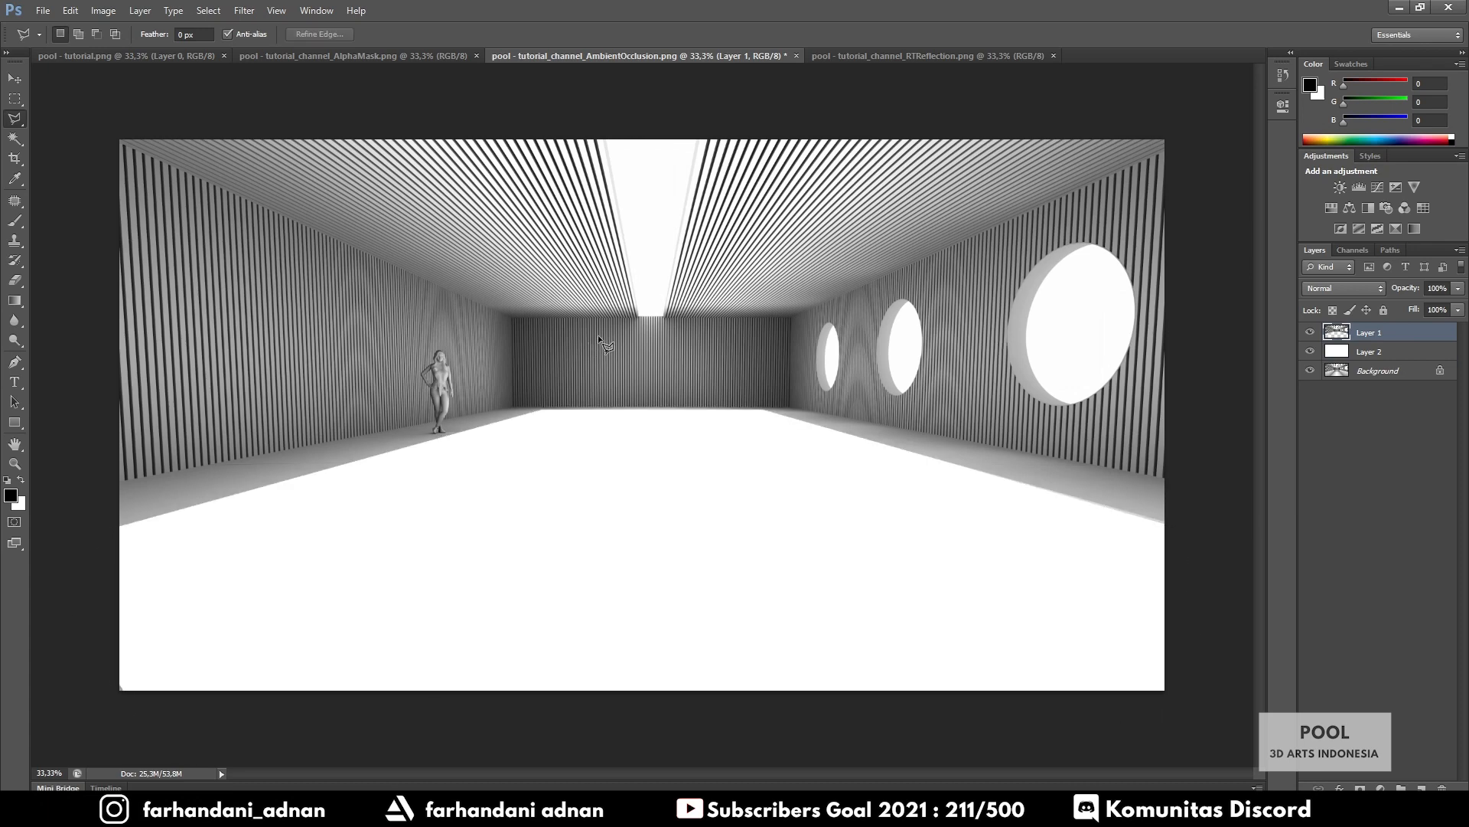
Drag the AO layer into pool - tutorial.png and set its blend mode to Overlay
key(v)
mouse_move(693, 394)
mouse_down()
mouse_move(699, 476)
mouse_move(348, 167)
mouse_move(149, 58)
mouse_move(661, 383)
mouse_move(594, 361)
mouse_move(618, 394)
mouse_move(548, 323)
mouse_move(549, 339)
mouse_up()
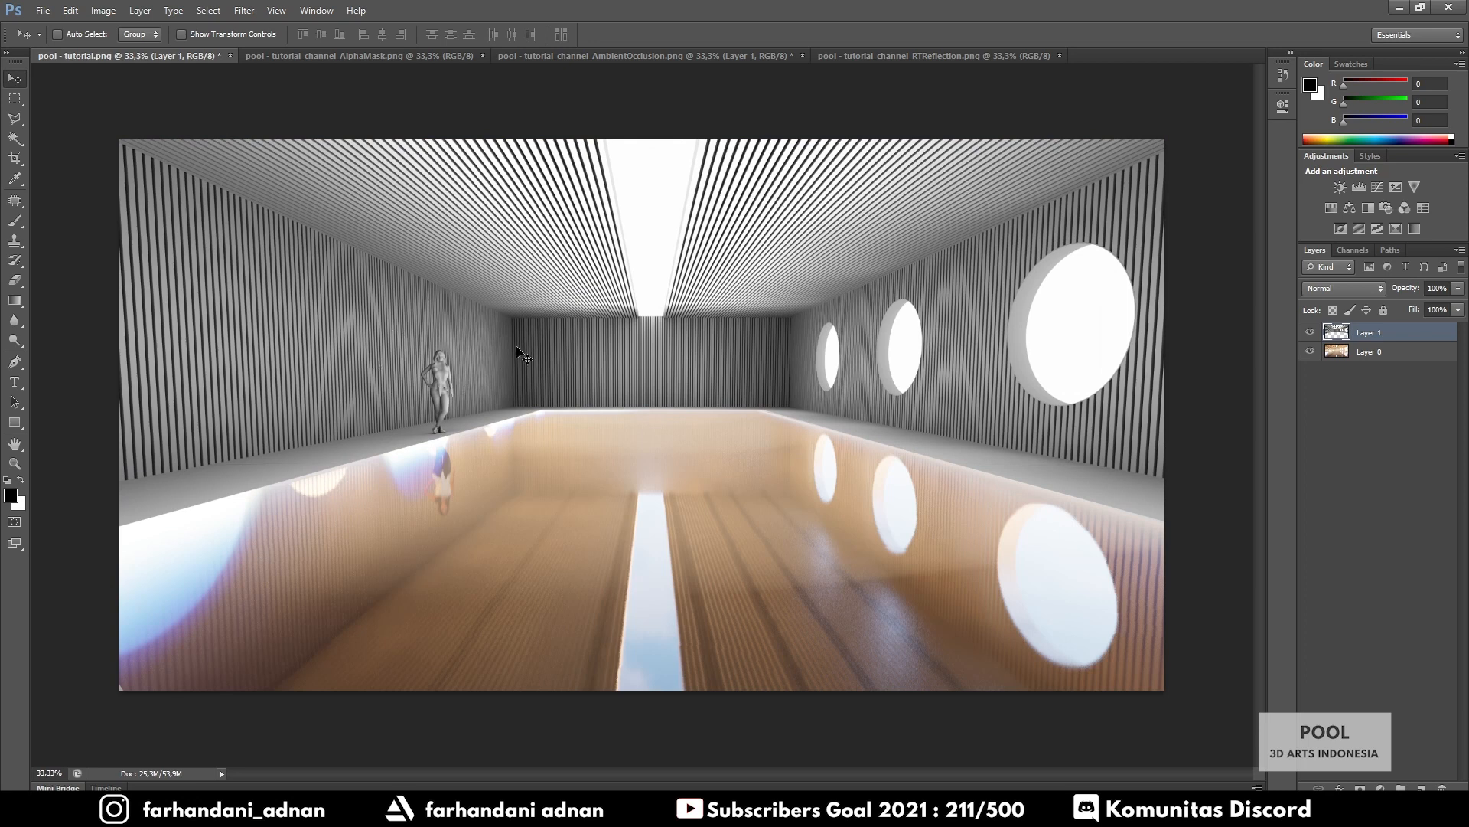
click(1336, 291)
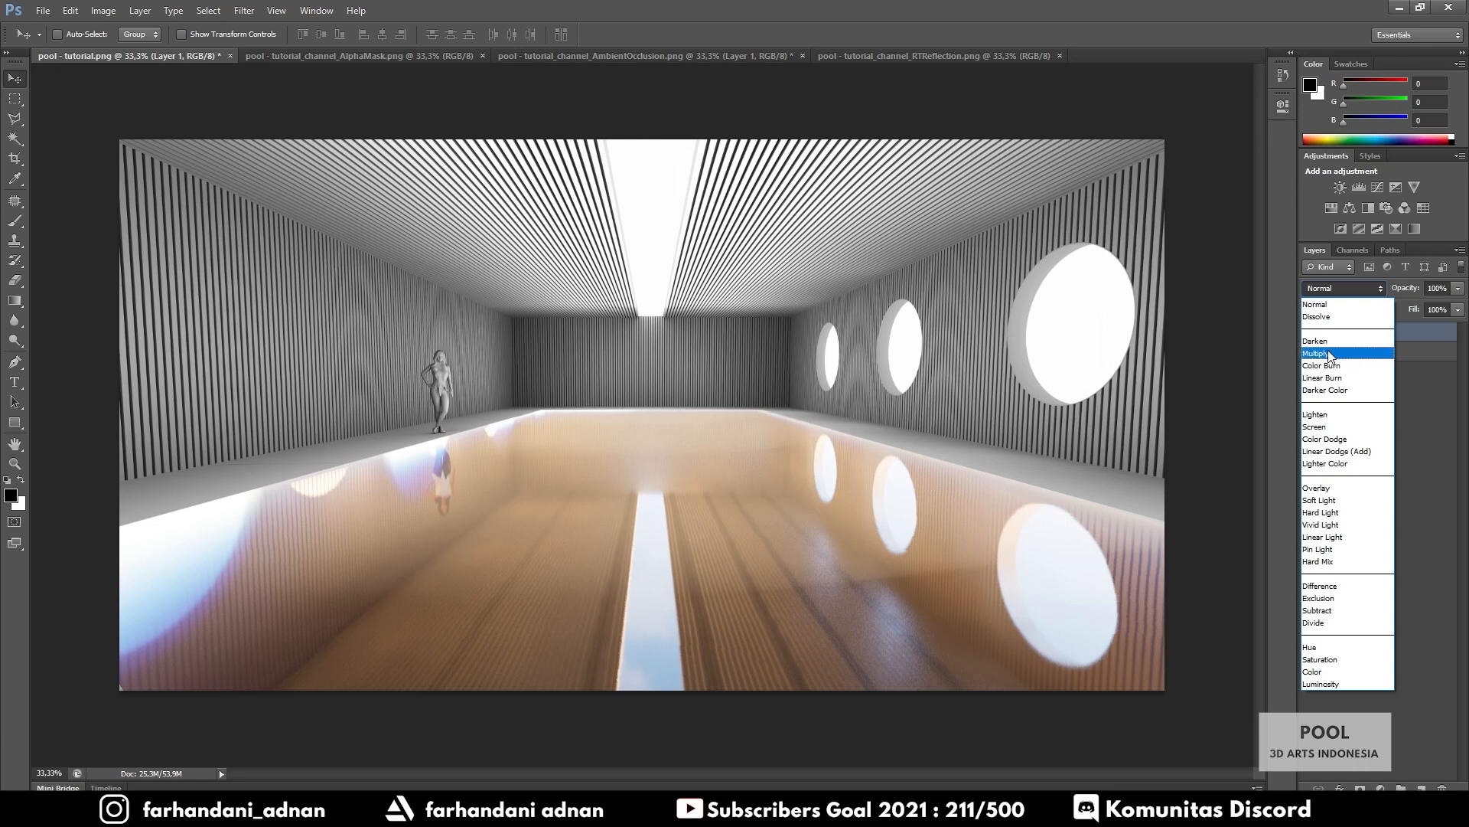
click(1326, 490)
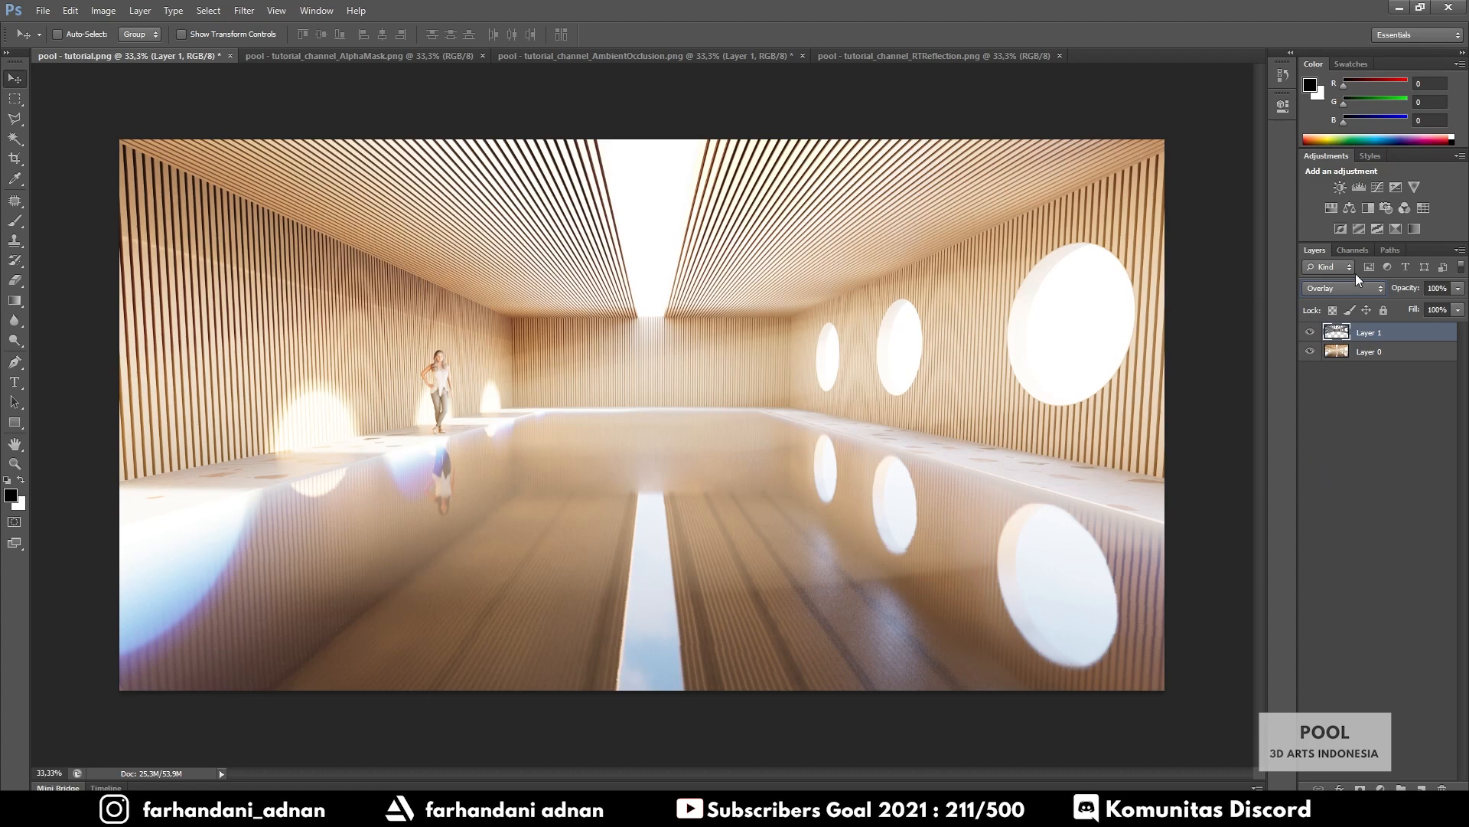
Toggle the AO overlay off and on to compare the render with and without it
click(1309, 333)
click(1308, 333)
click(1309, 333)
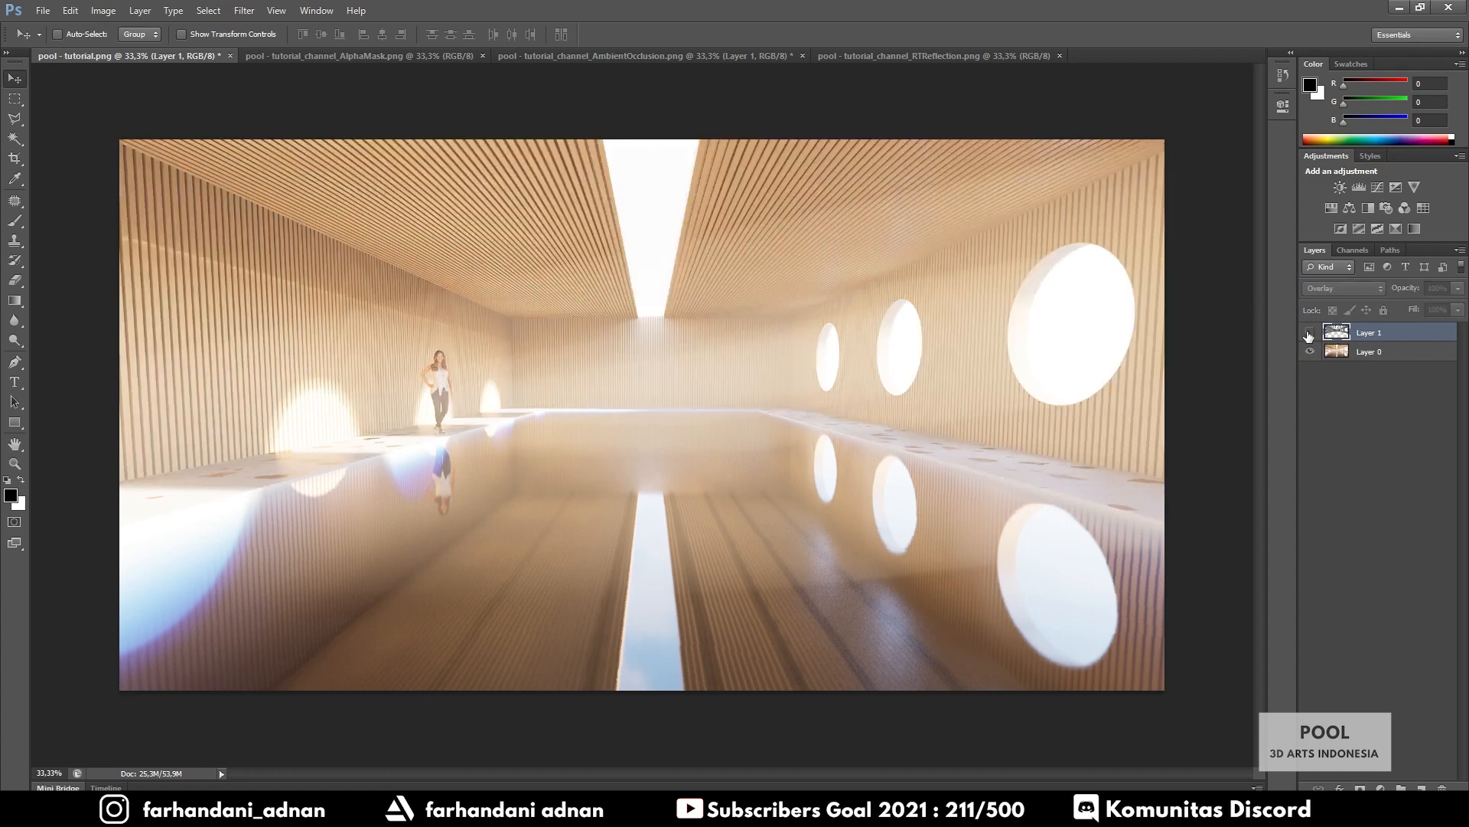
click(1308, 333)
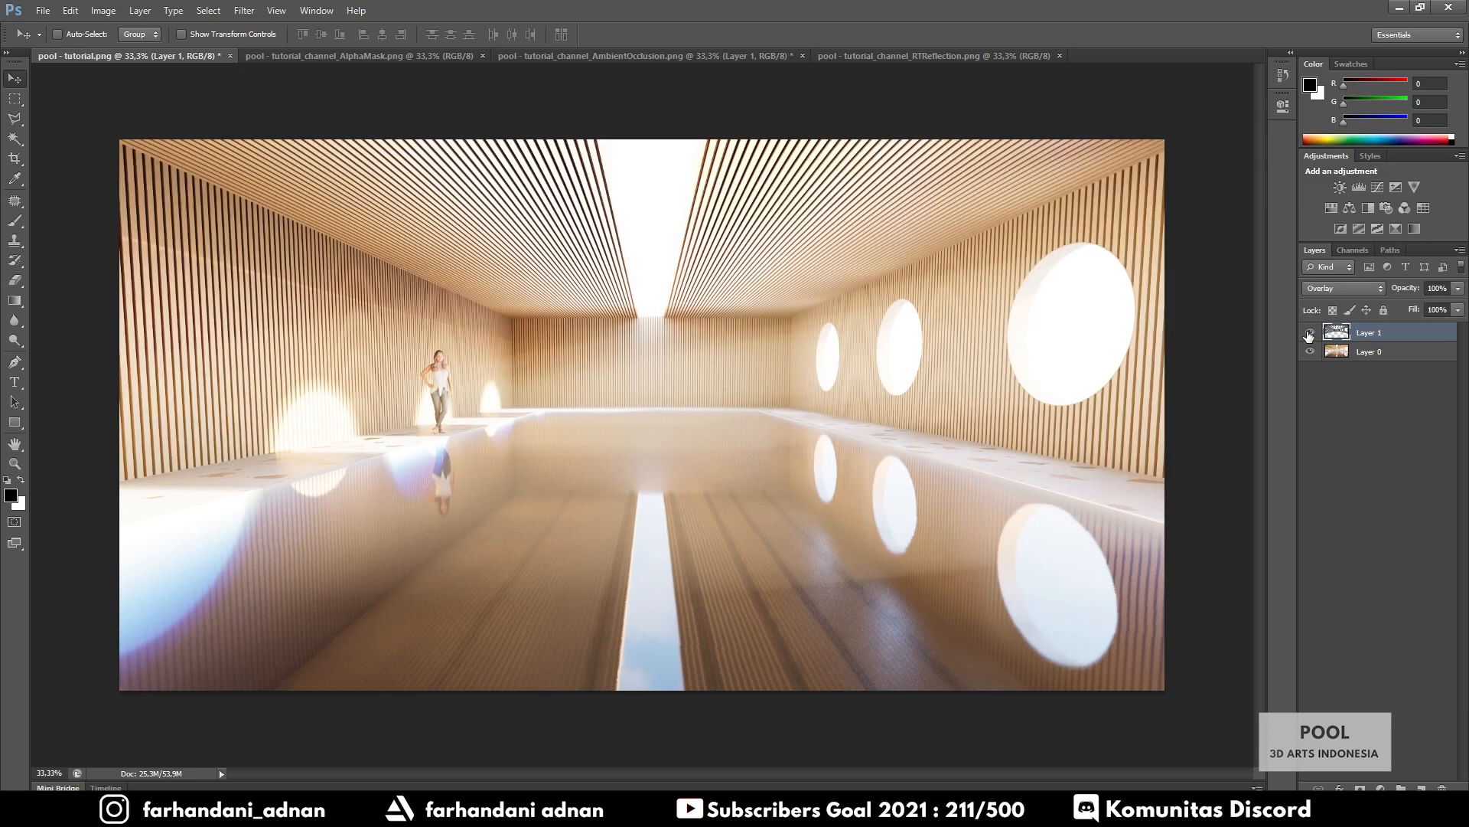
alt+scroll(693, 214, up, 2)
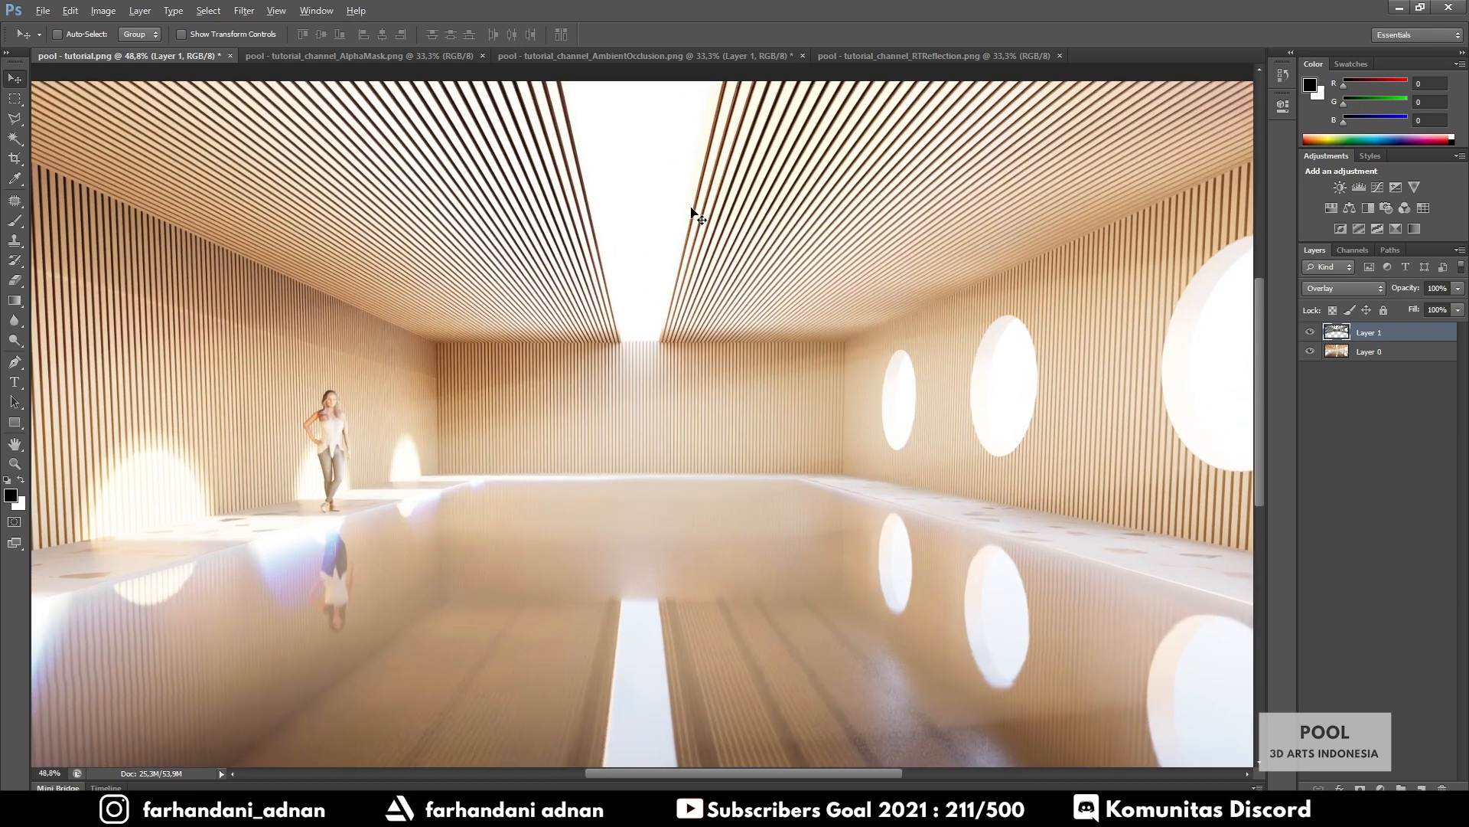
alt+scroll(690, 205, down, 2)
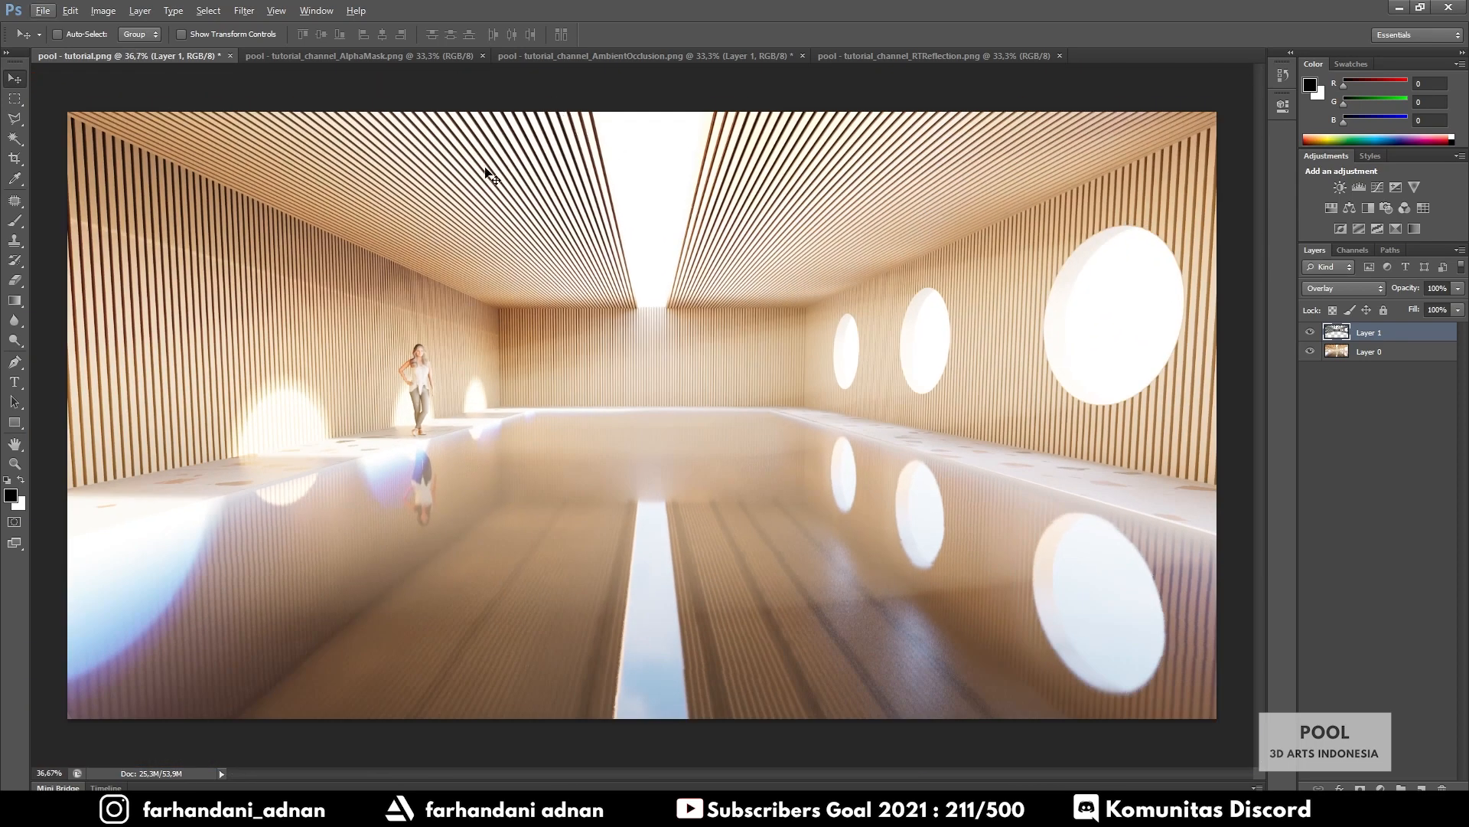
click(1421, 331)
Lower Layer 1's overlay opacity to about 29%
click(1458, 310)
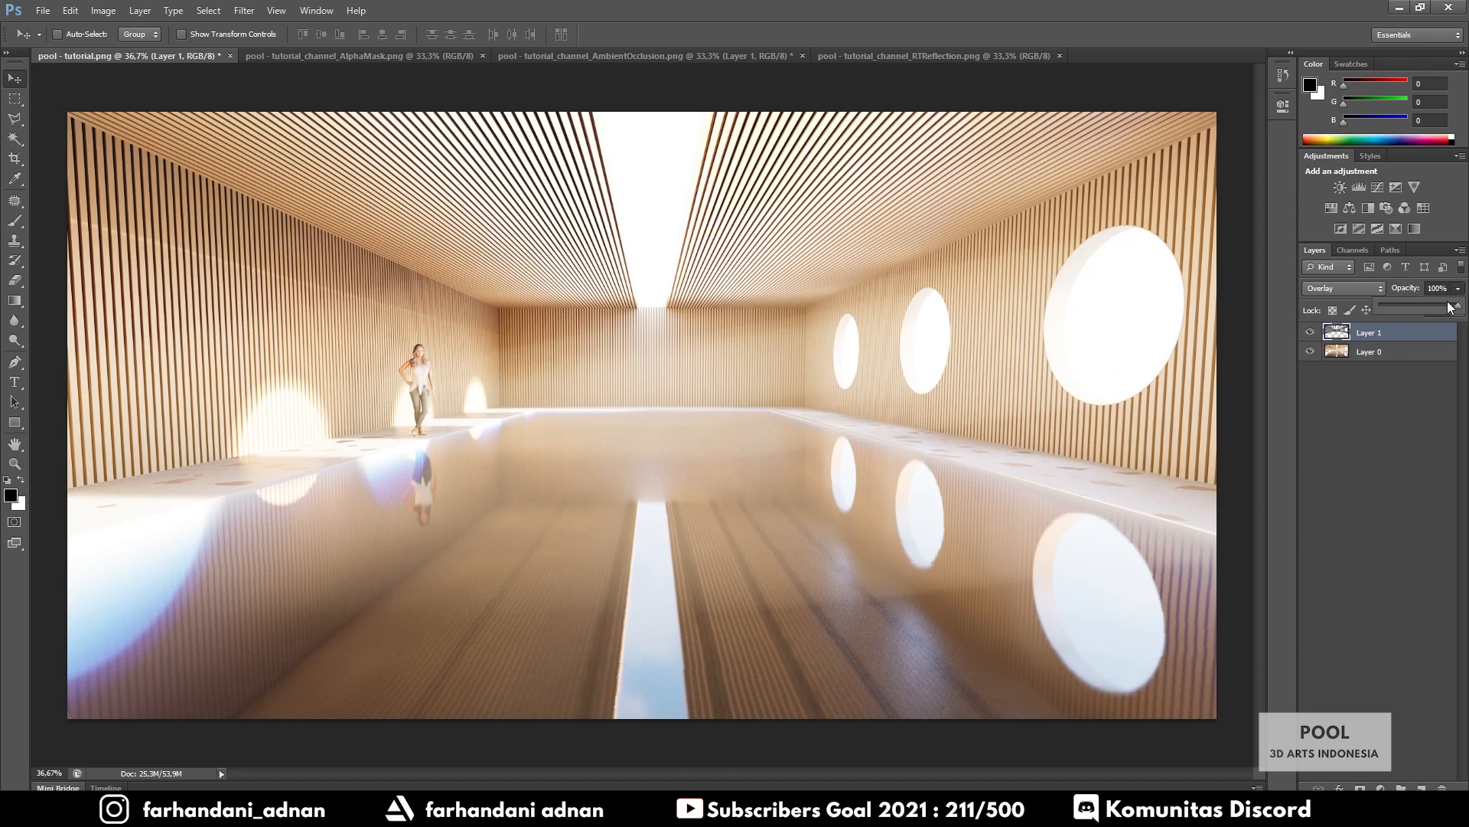
drag(1447, 303, 1429, 306)
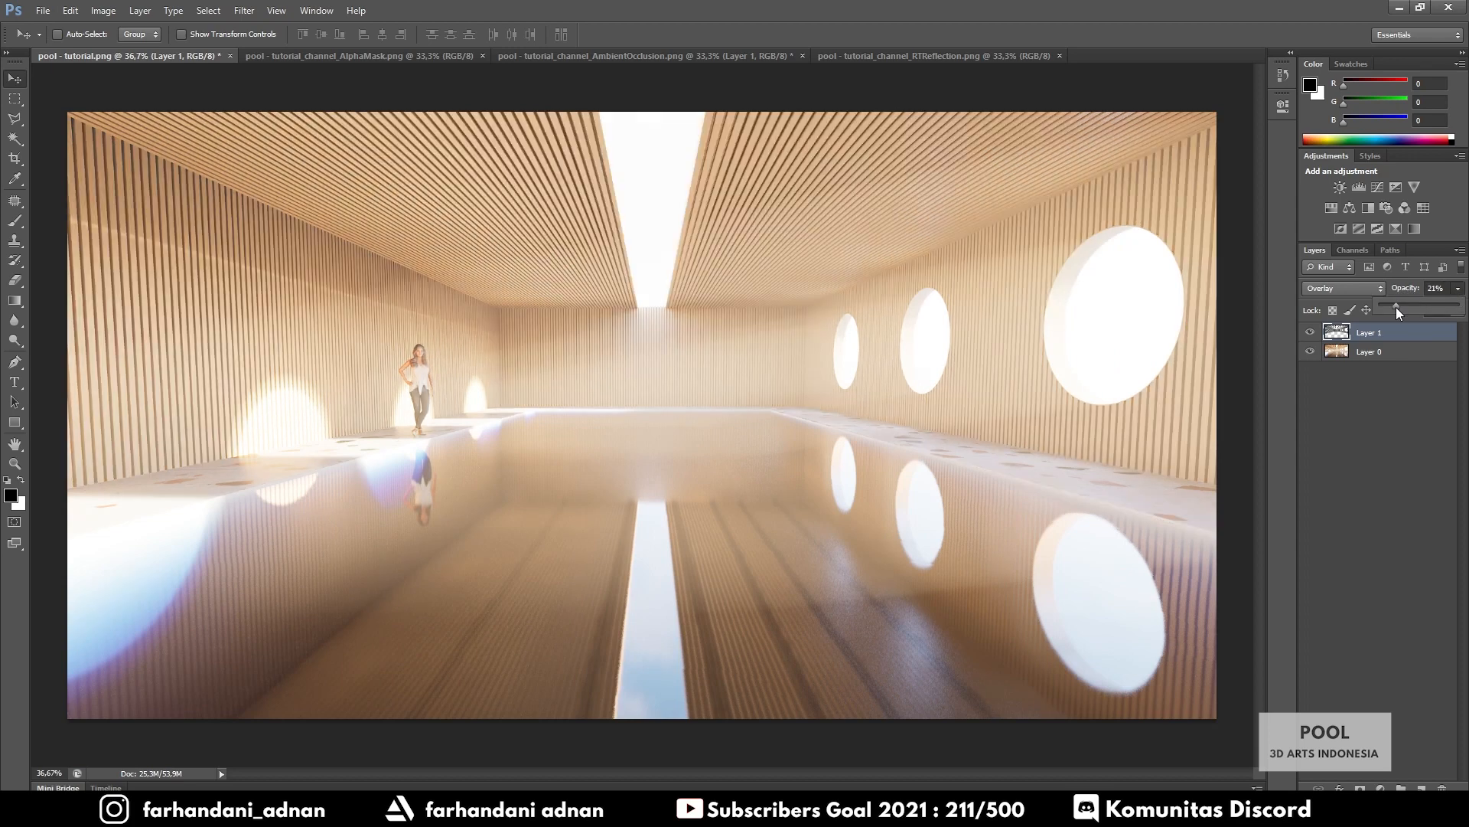
drag(1390, 307, 1388, 306)
drag(1394, 305, 1407, 305)
click(1402, 375)
click(1385, 340)
click(1459, 289)
click(1381, 334)
click(1405, 289)
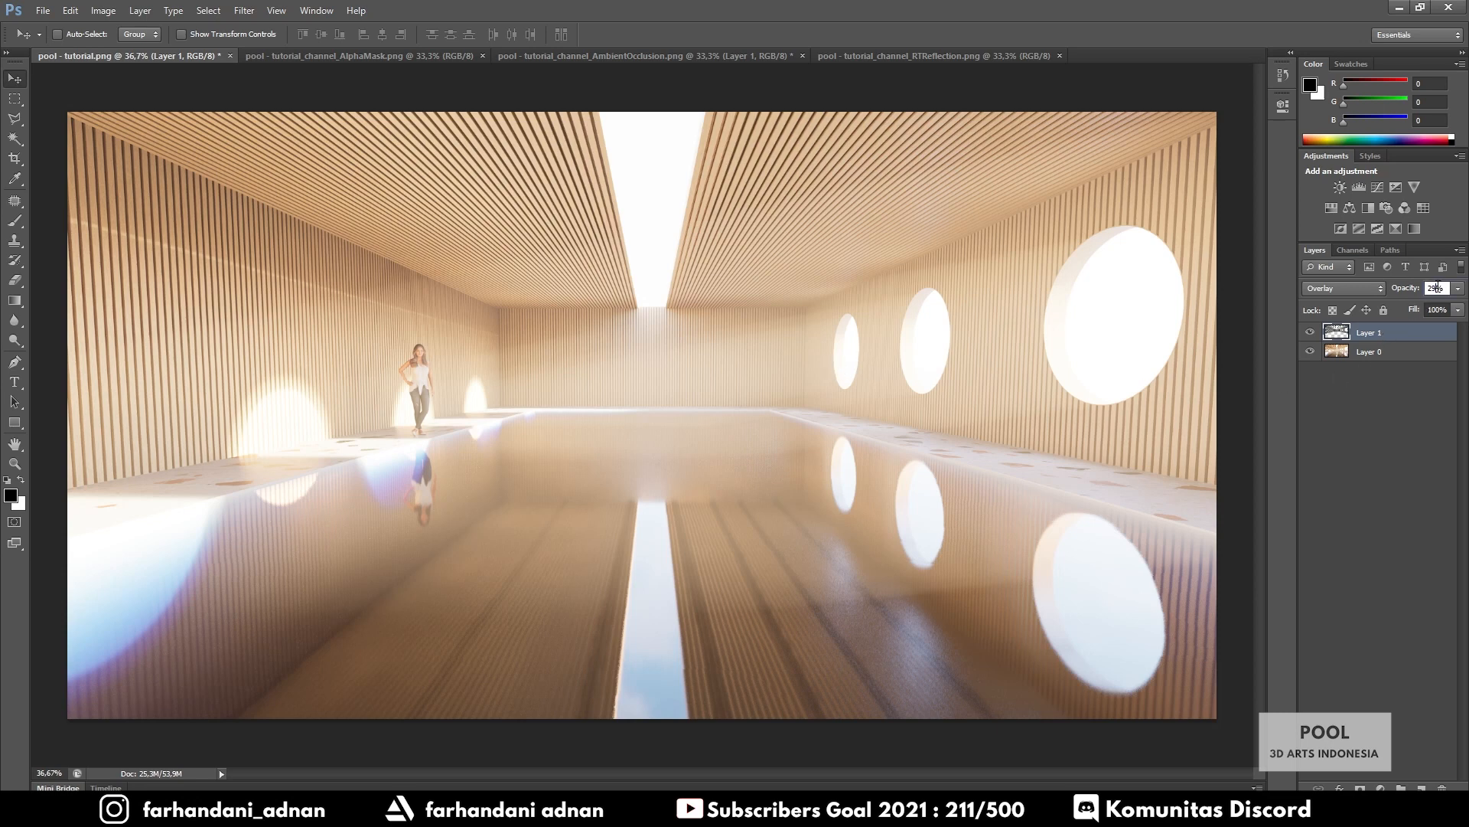
click(1320, 398)
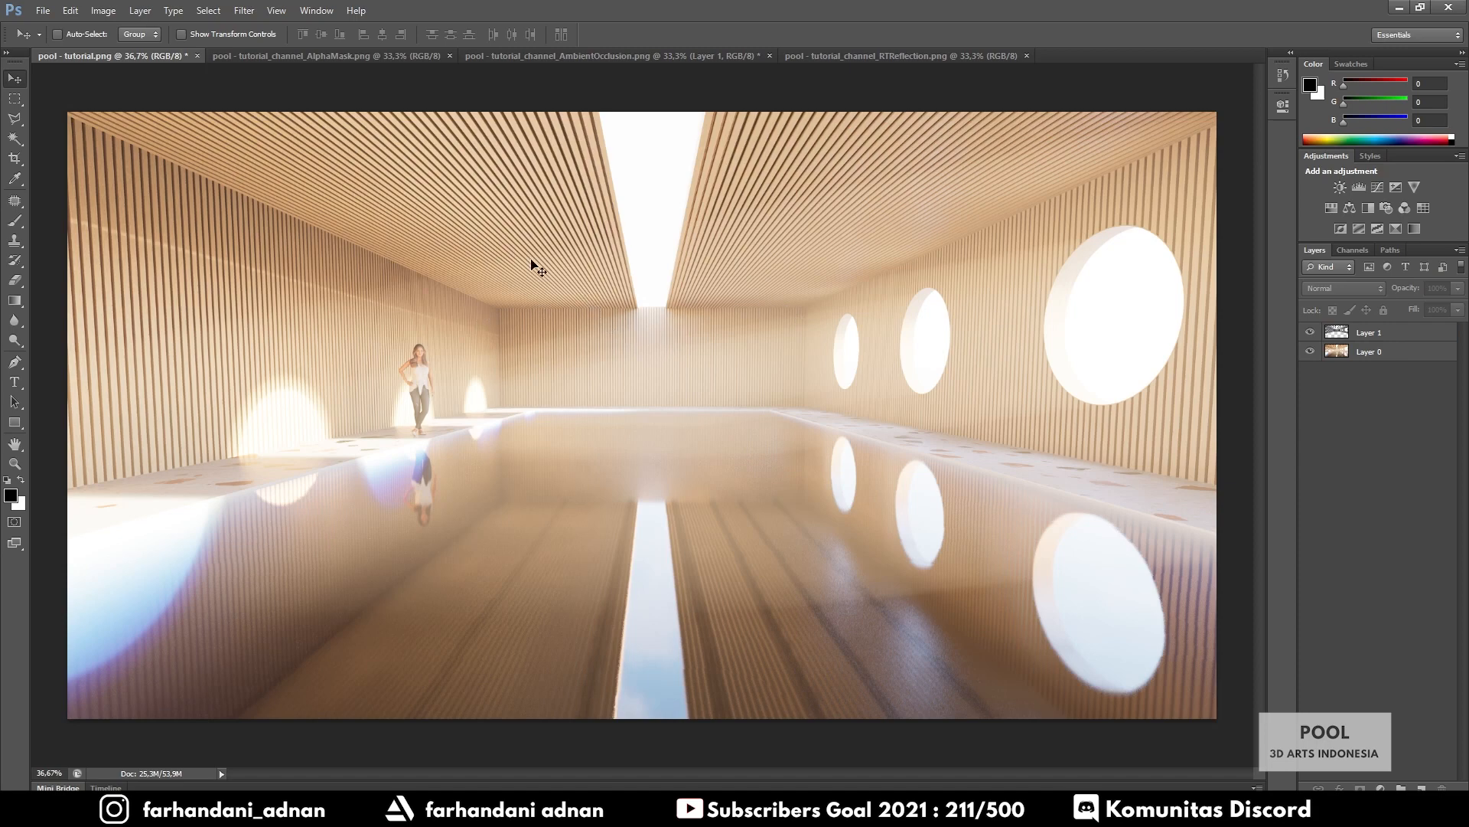
Close the AmbientOcclusion document without saving changes
click(769, 56)
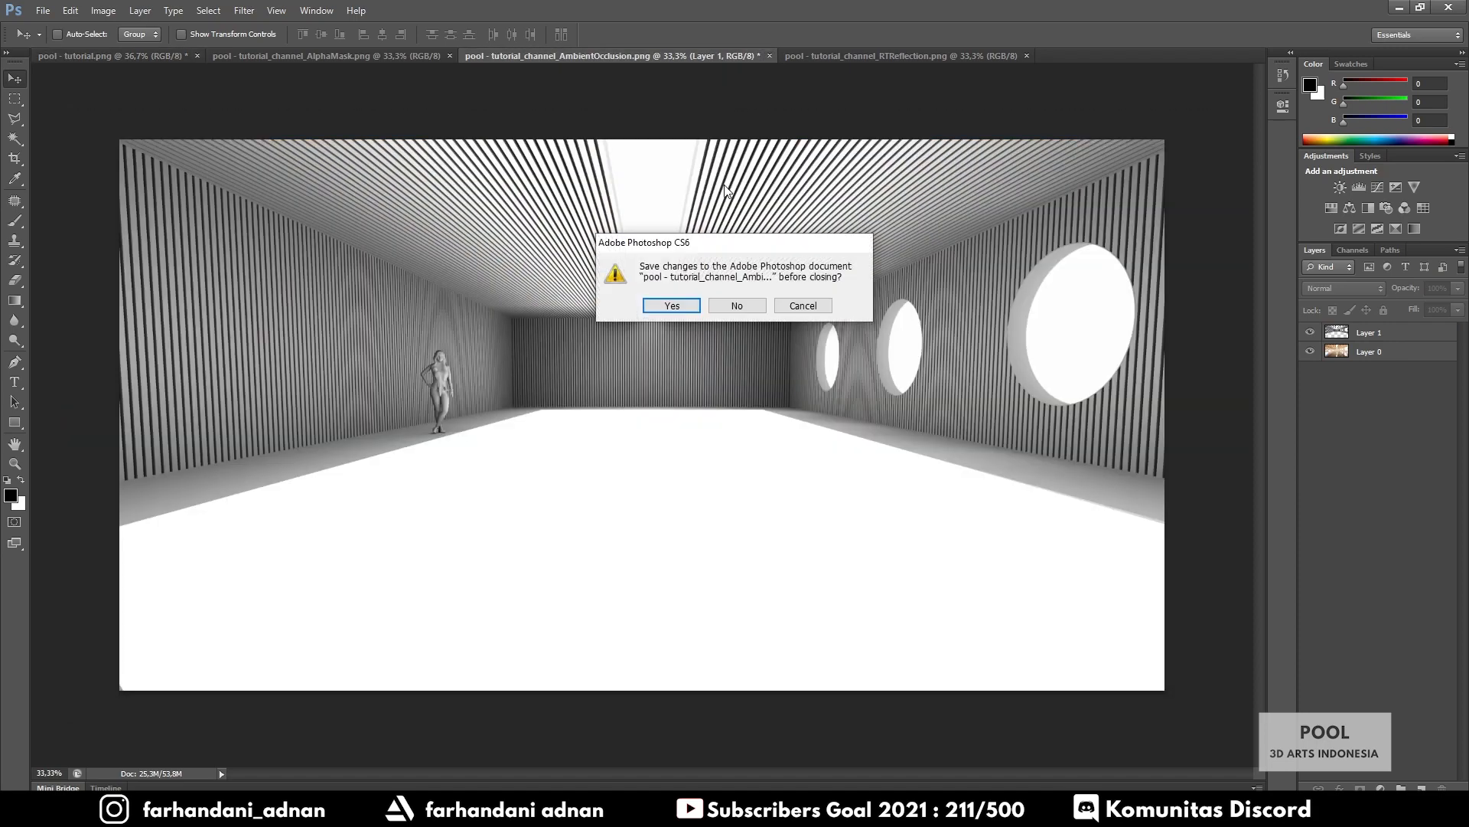
click(737, 305)
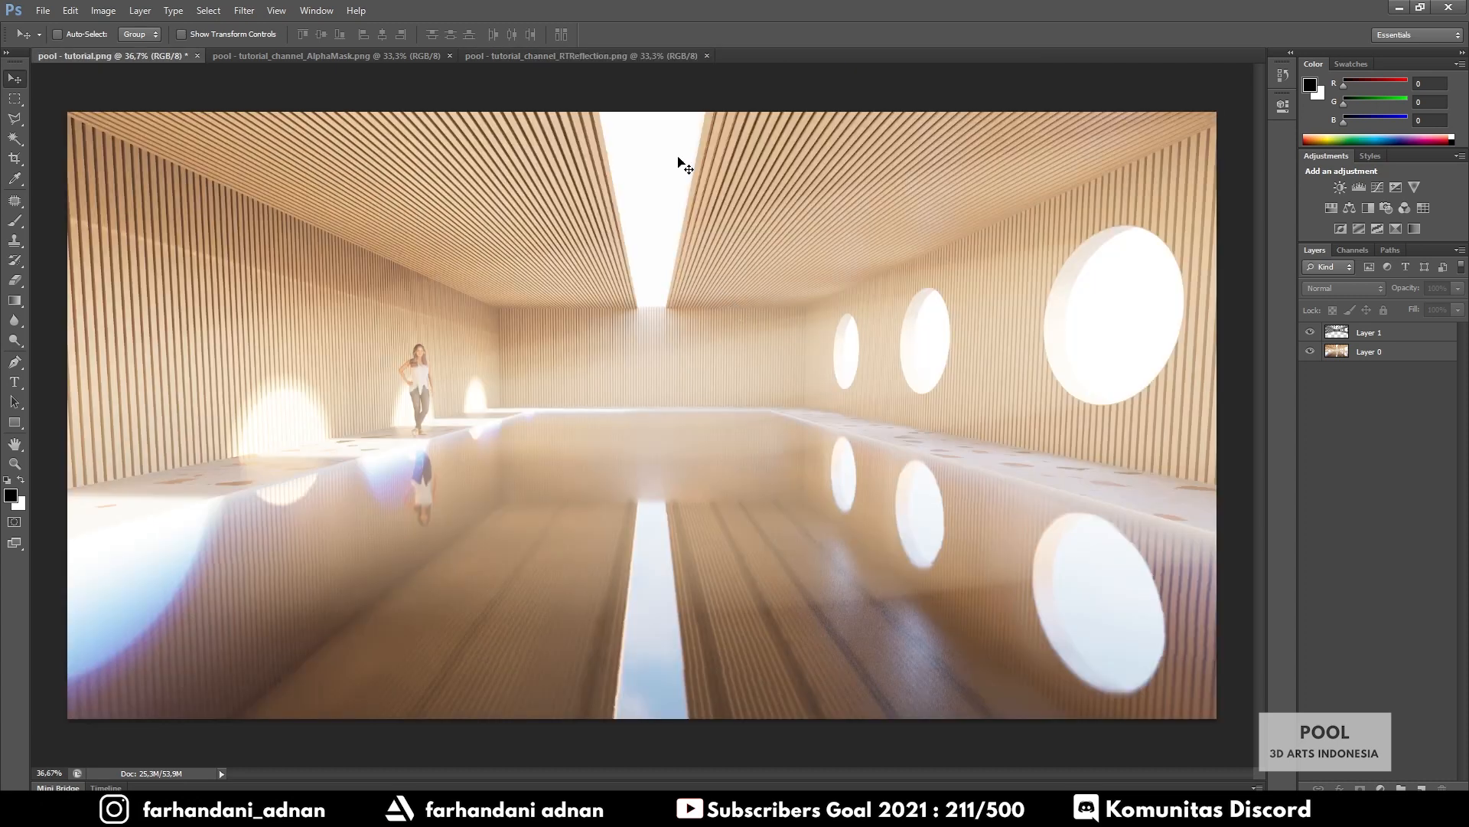
click(572, 57)
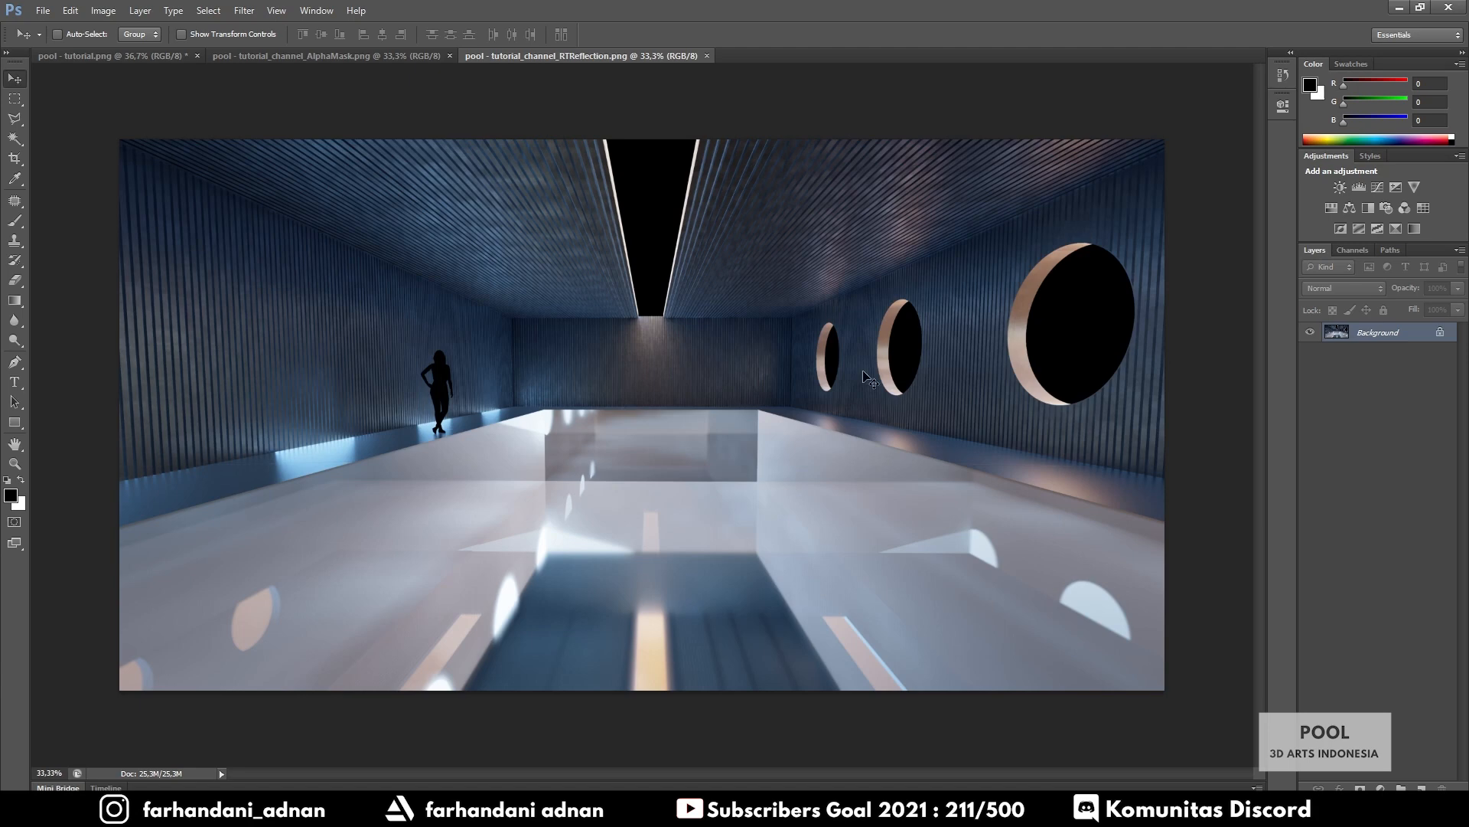
Unlock the RTReflection Background as Layer 0 and copy it into the pool render
double_click(1403, 338)
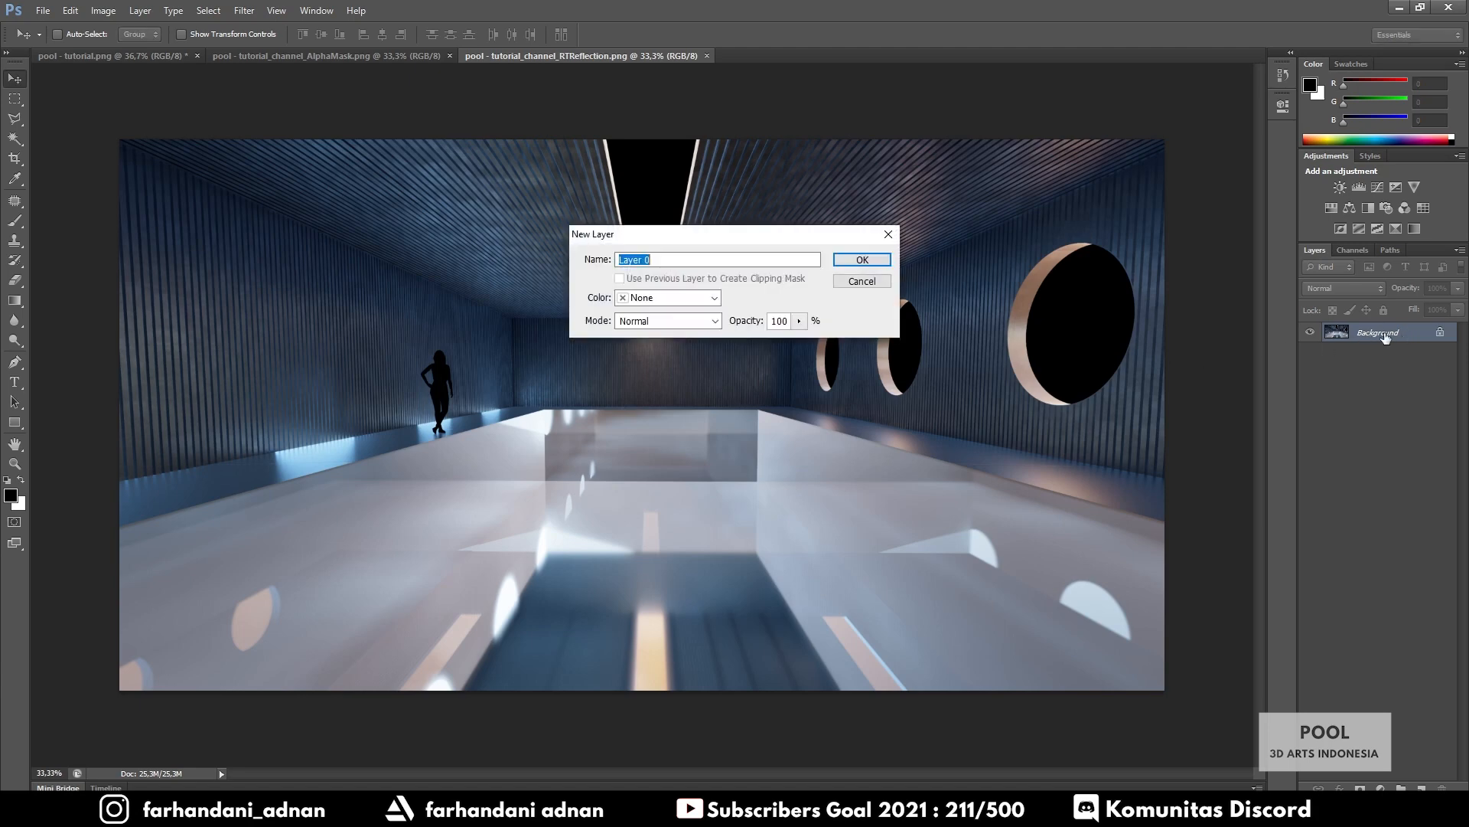
click(850, 261)
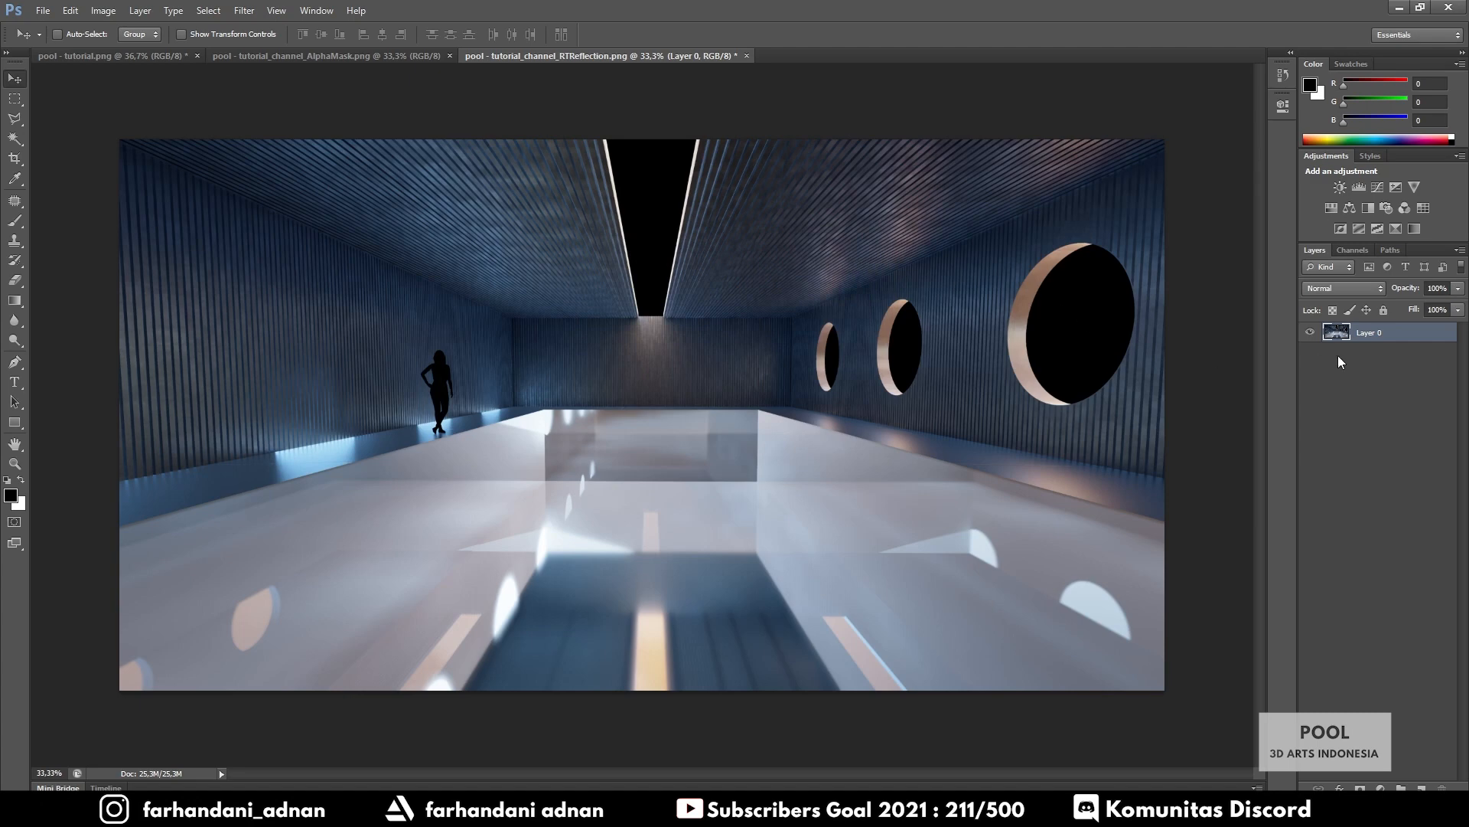
mouse_move(546, 435)
mouse_down()
mouse_move(593, 433)
mouse_move(555, 414)
mouse_up()
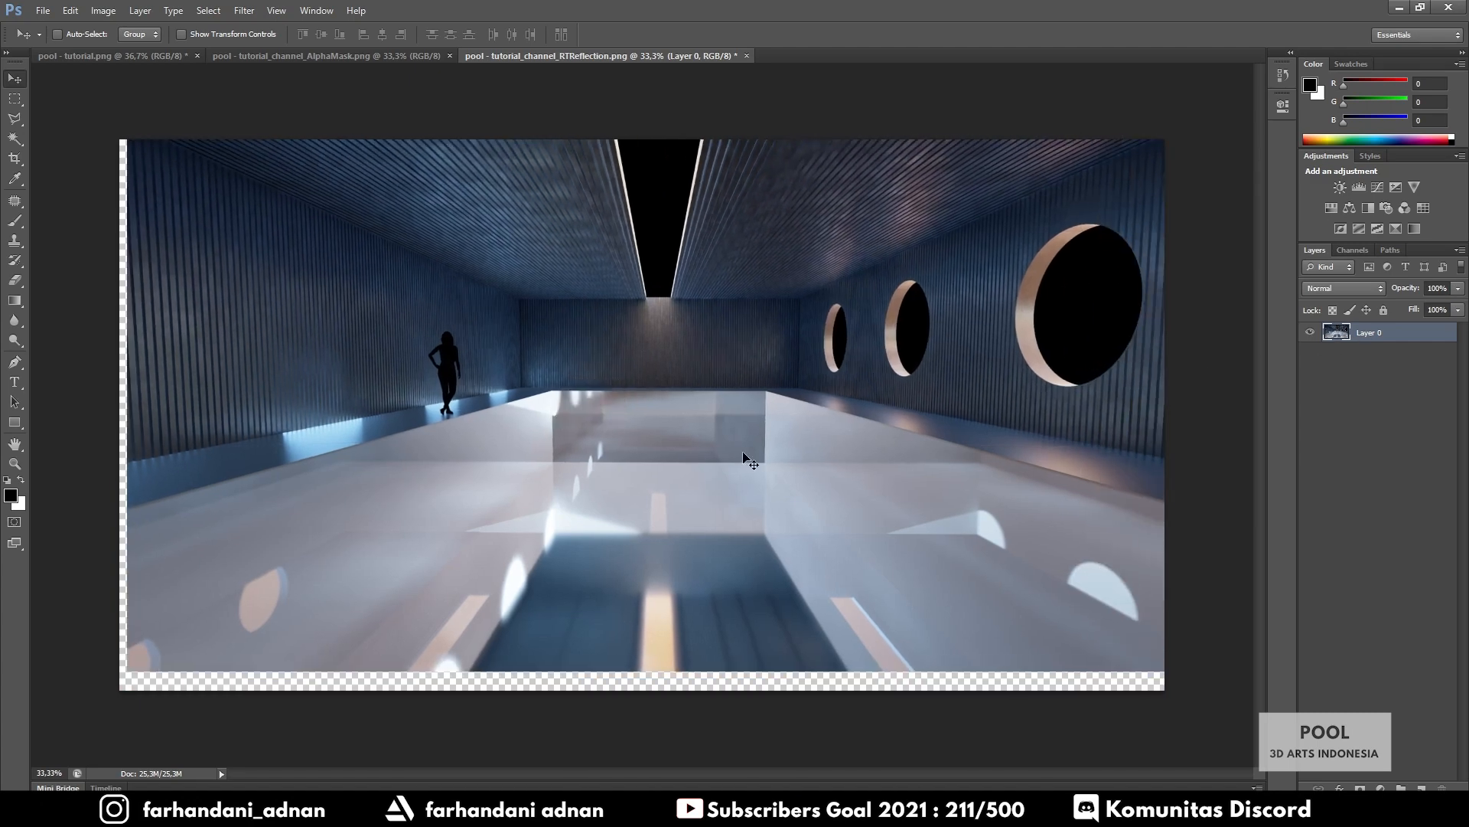
drag(744, 459, 602, 439)
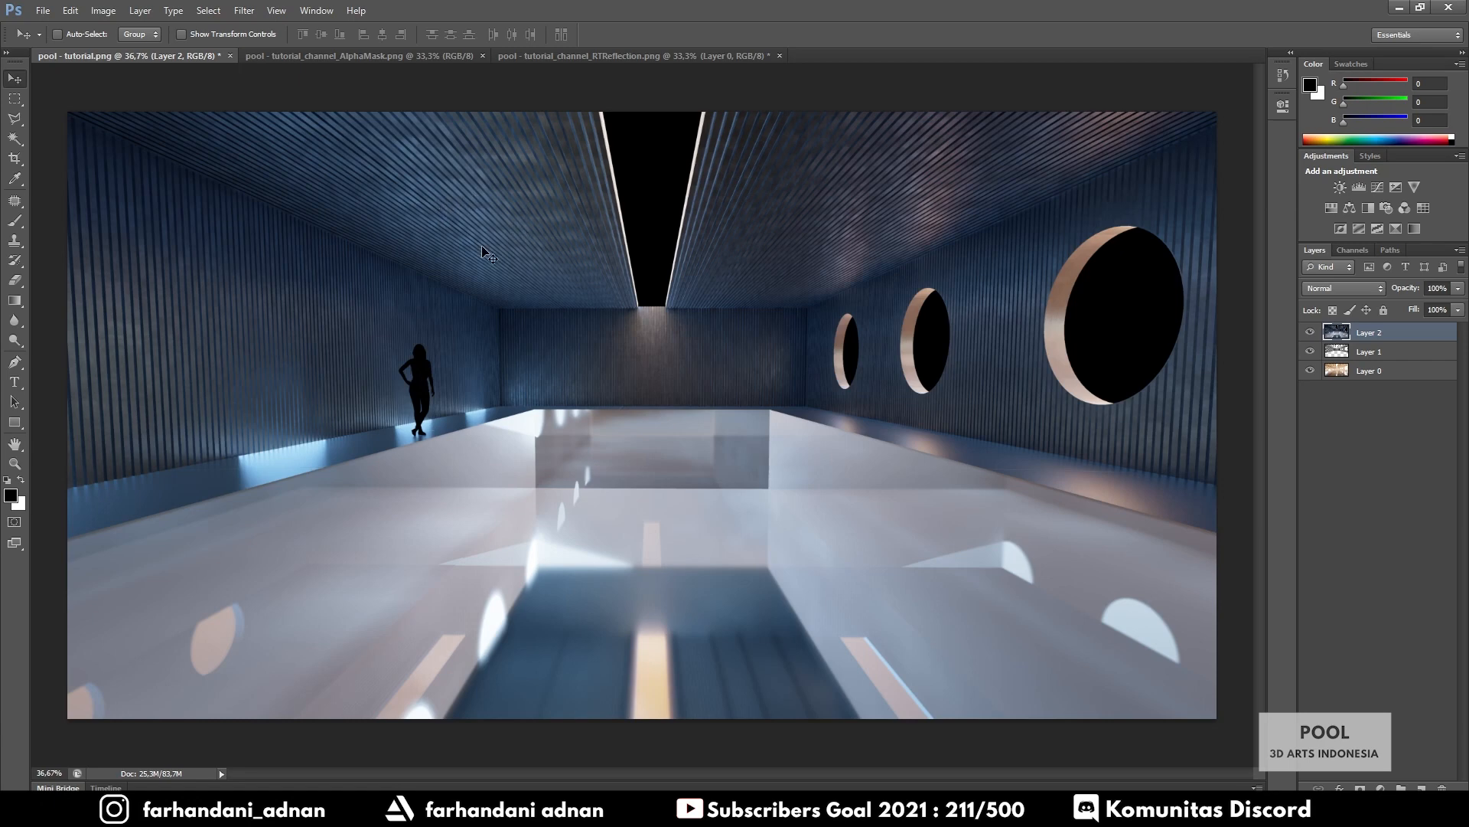
Set Layer 2's blend mode to Screen and toggle its visibility to compare the effect
click(1361, 290)
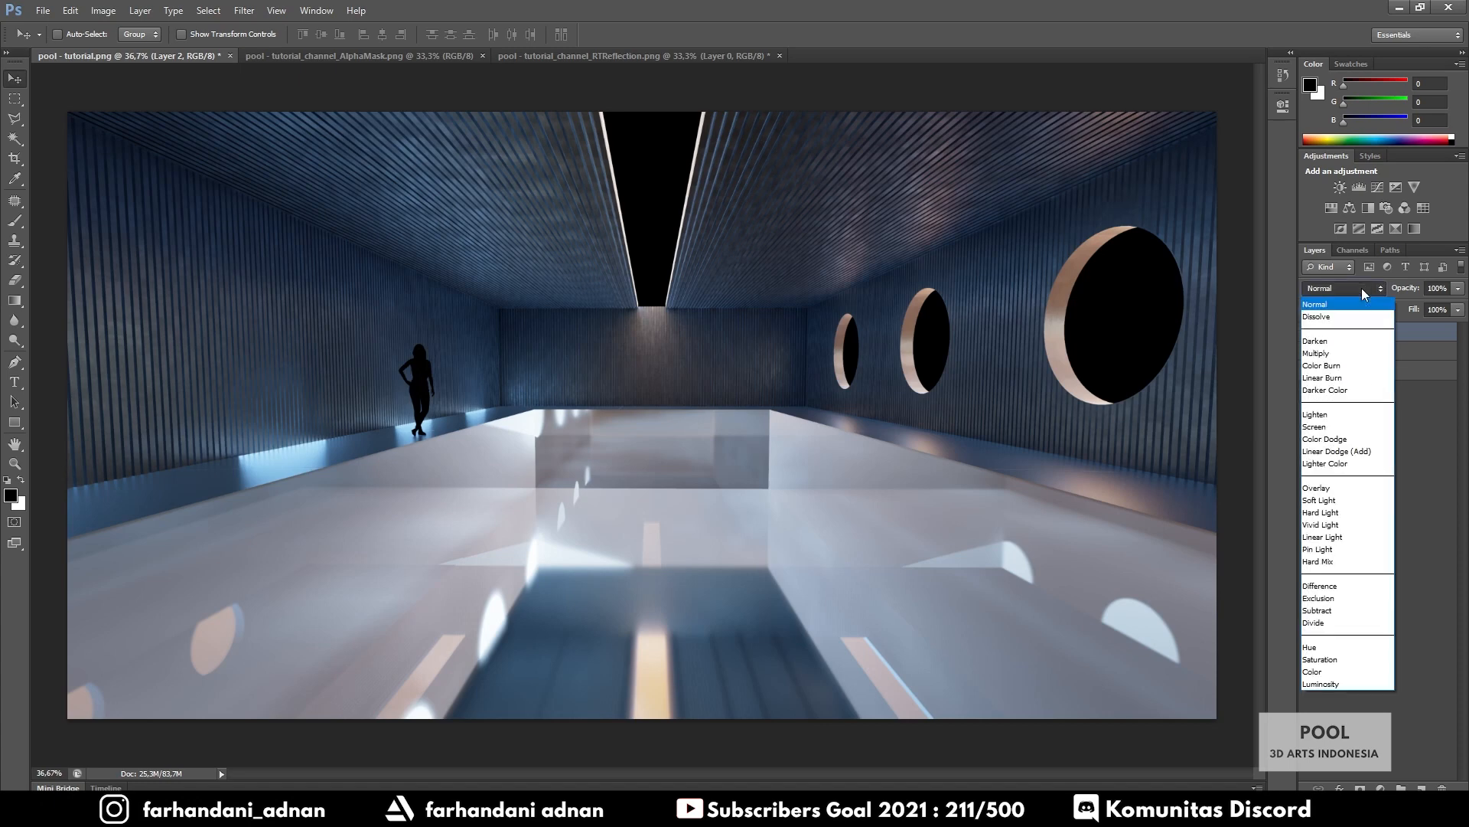
click(1336, 428)
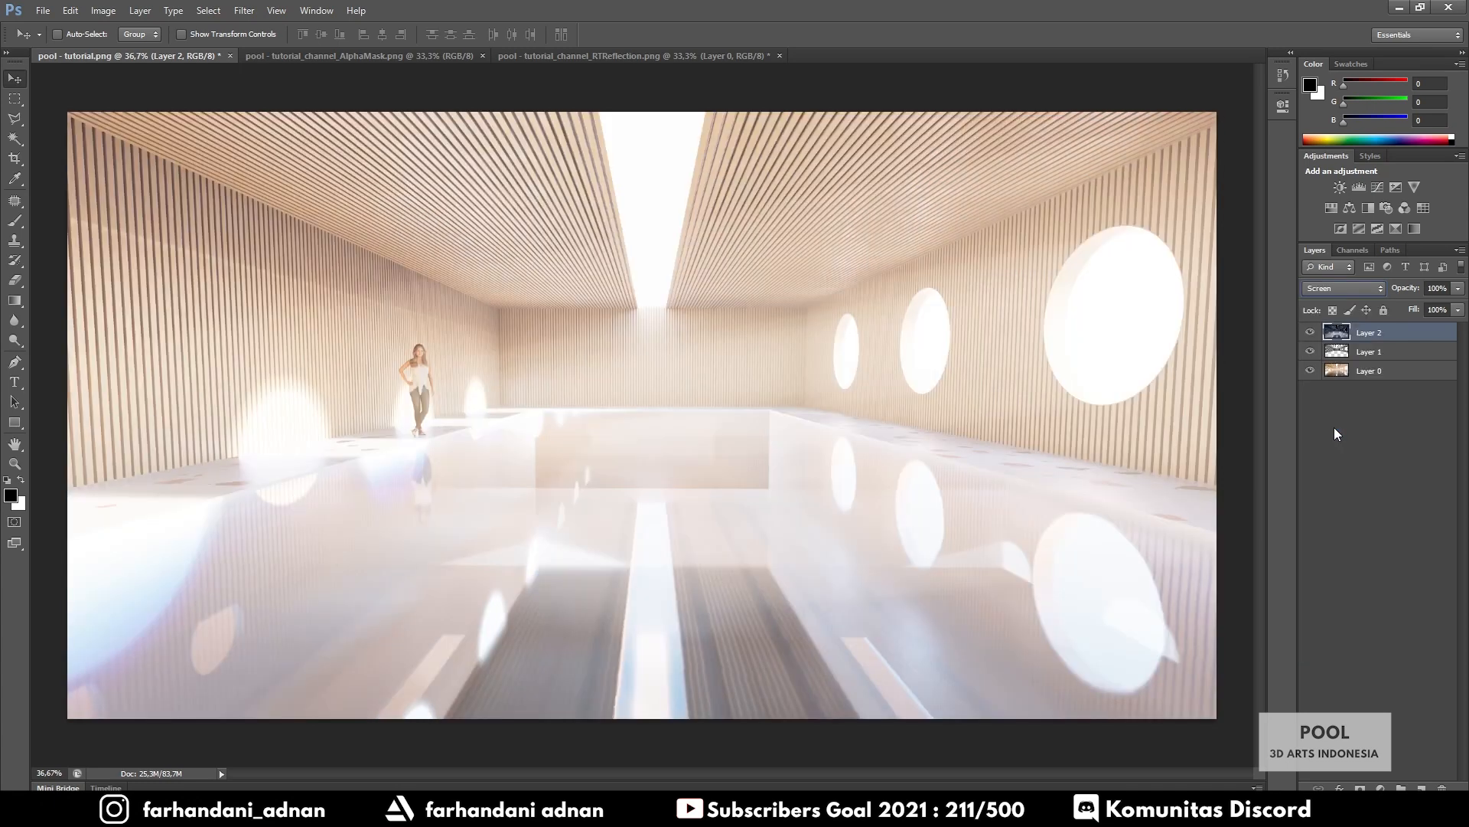
click(1310, 333)
click(1310, 334)
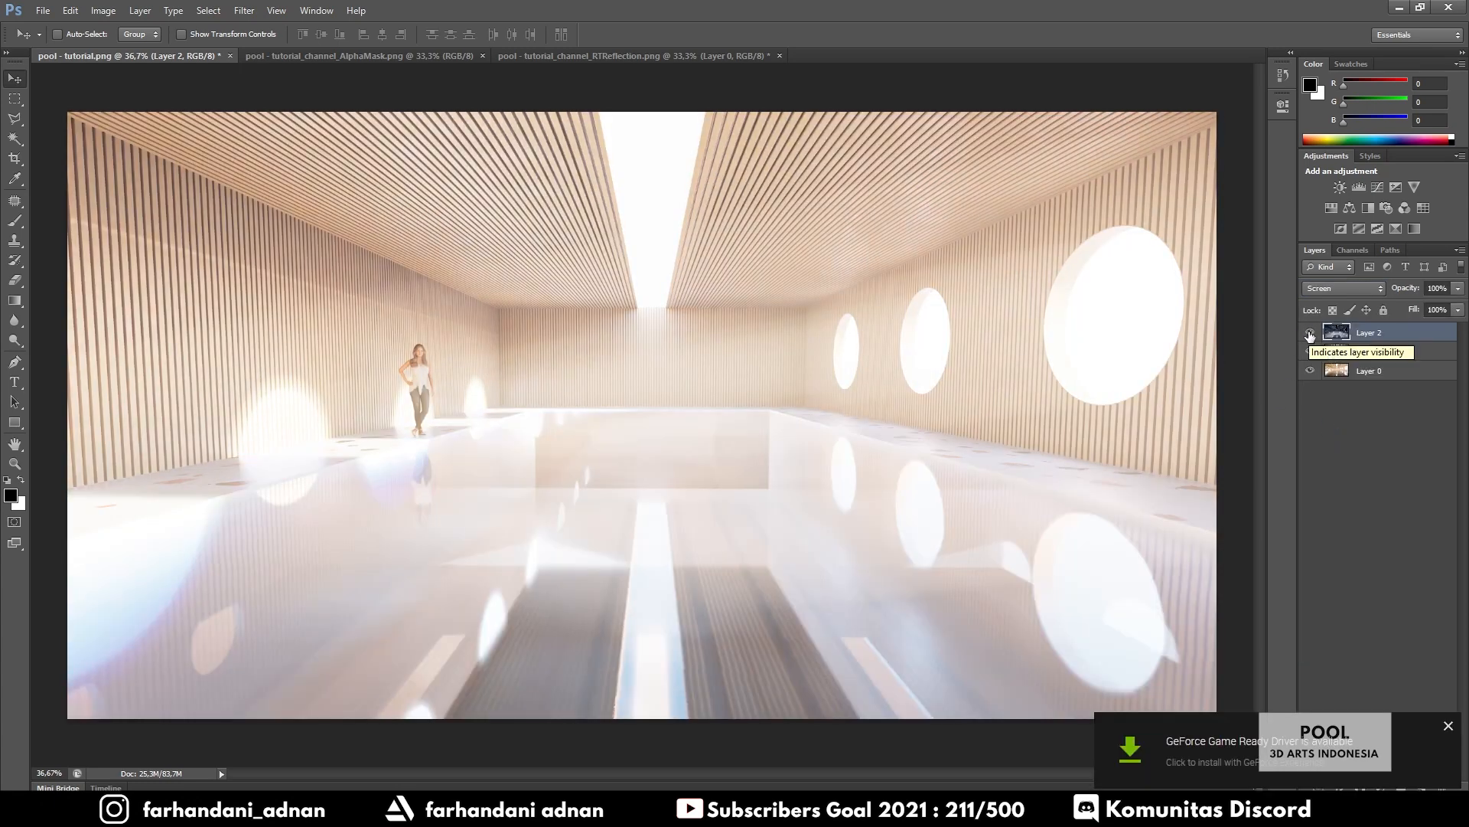
click(1310, 333)
click(1311, 334)
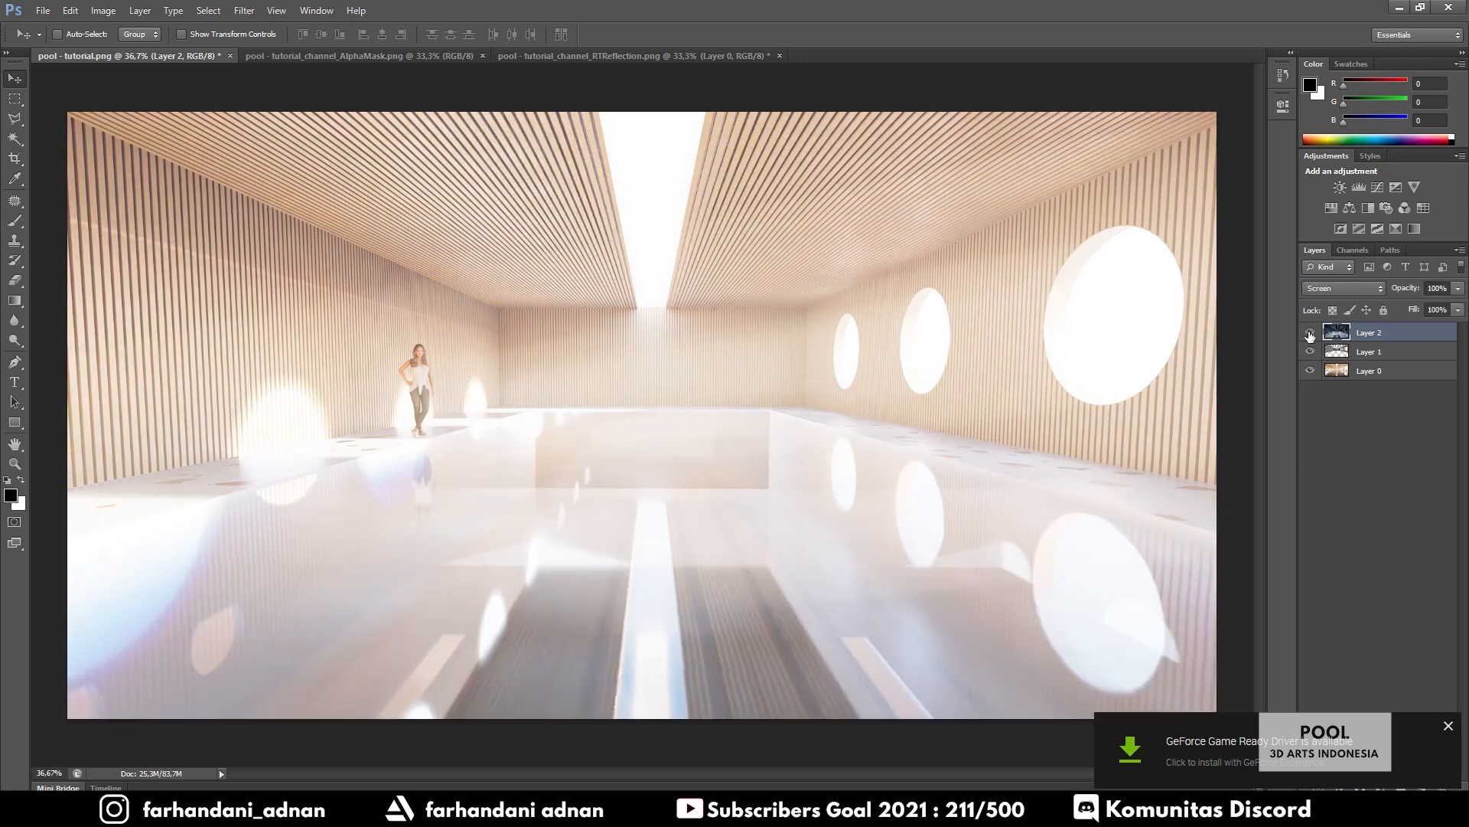
Lower Layer 2's opacity to 20% and check the pool with and without it
click(1458, 290)
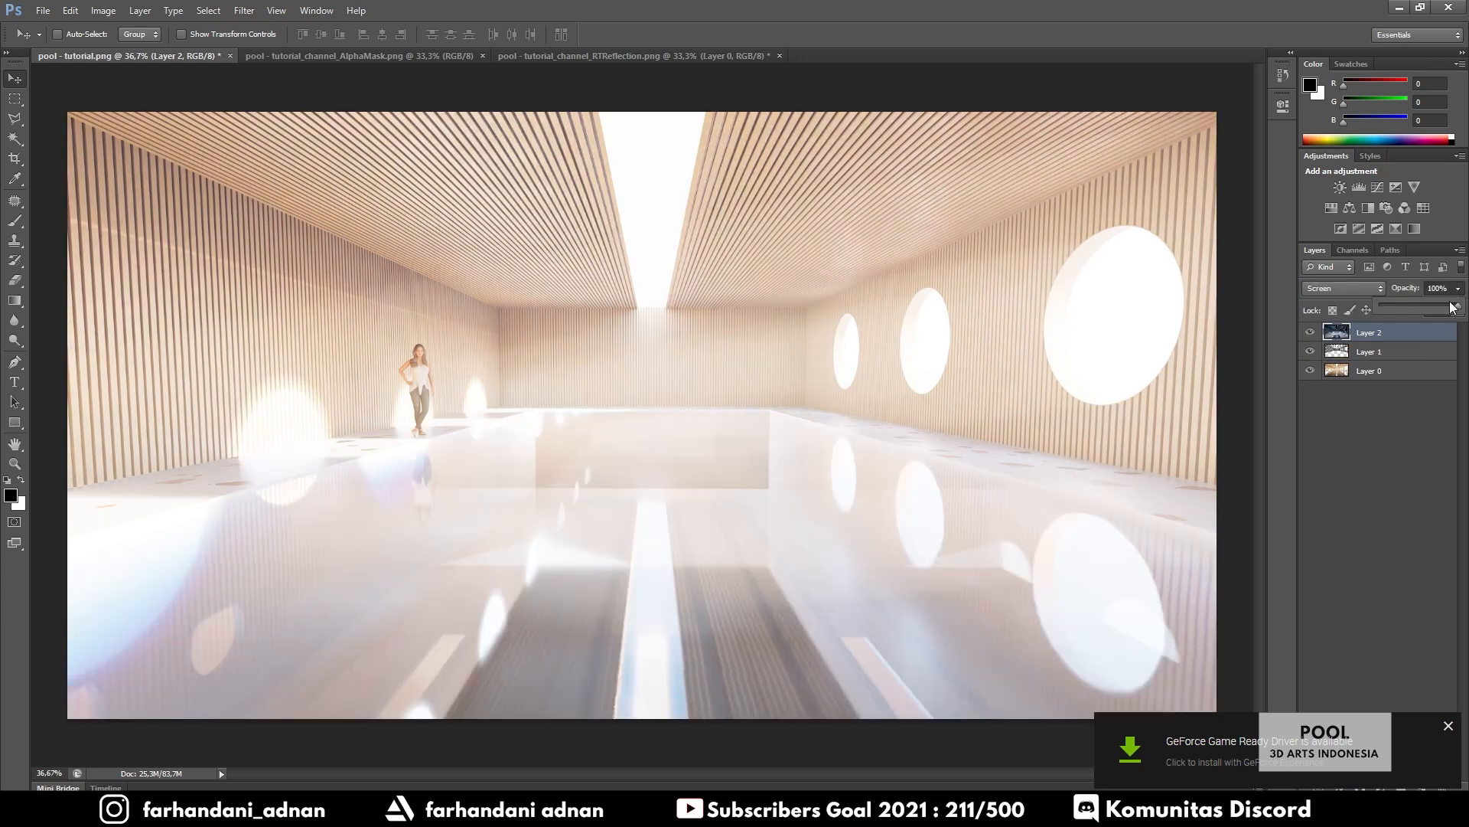
drag(1458, 304, 1404, 306)
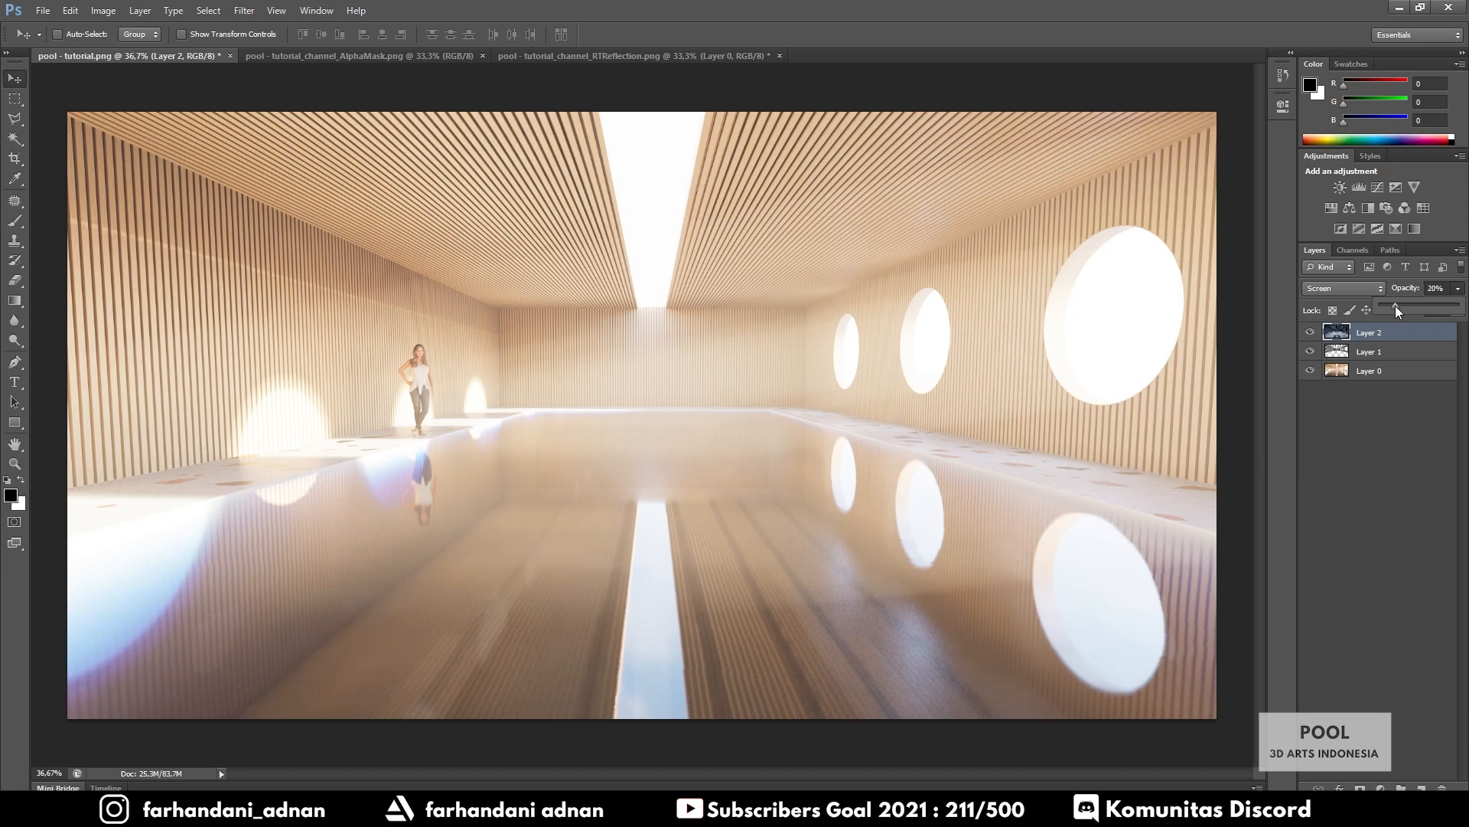
click(1386, 406)
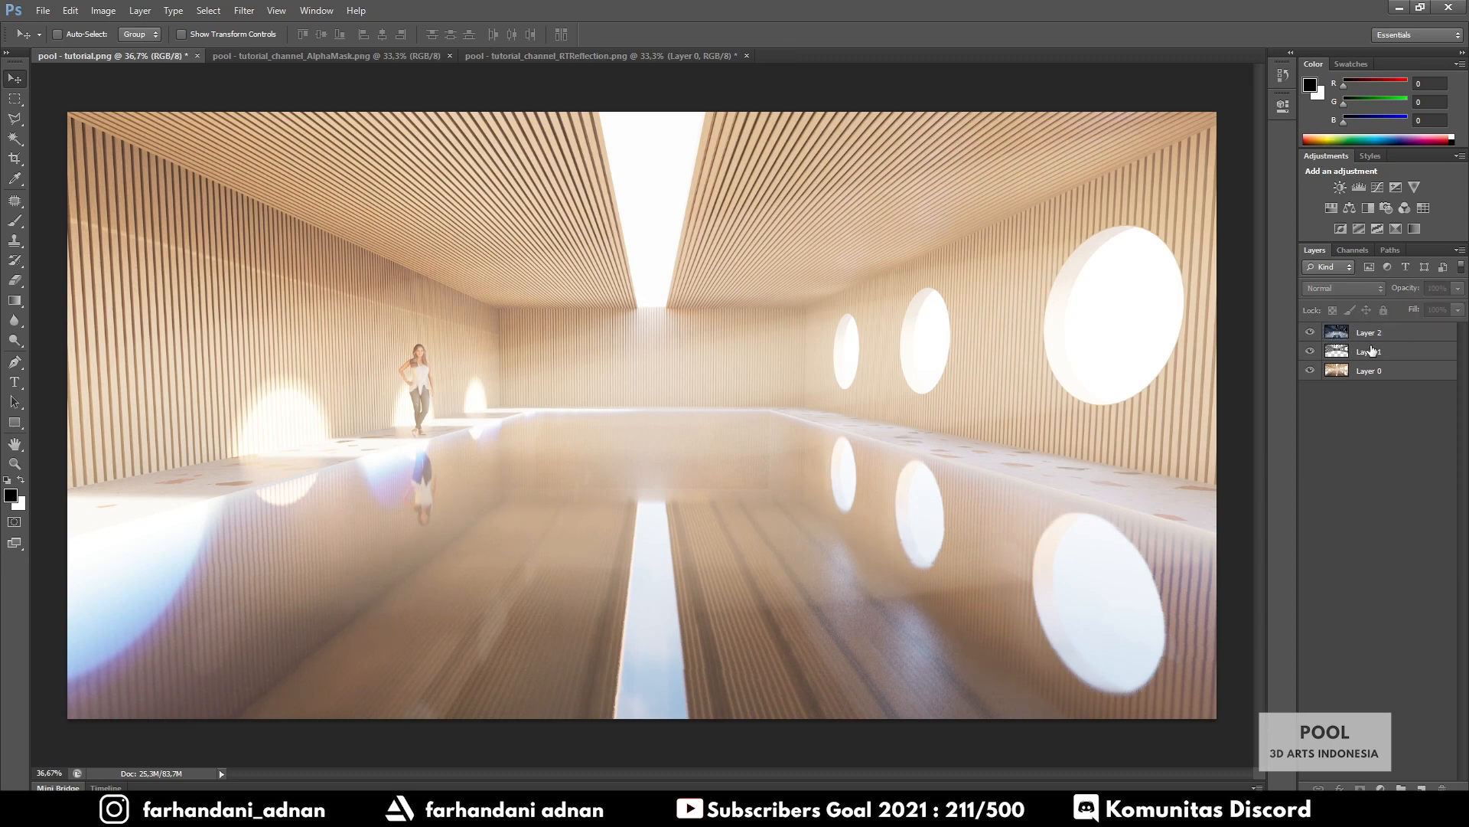
click(1308, 332)
click(1309, 333)
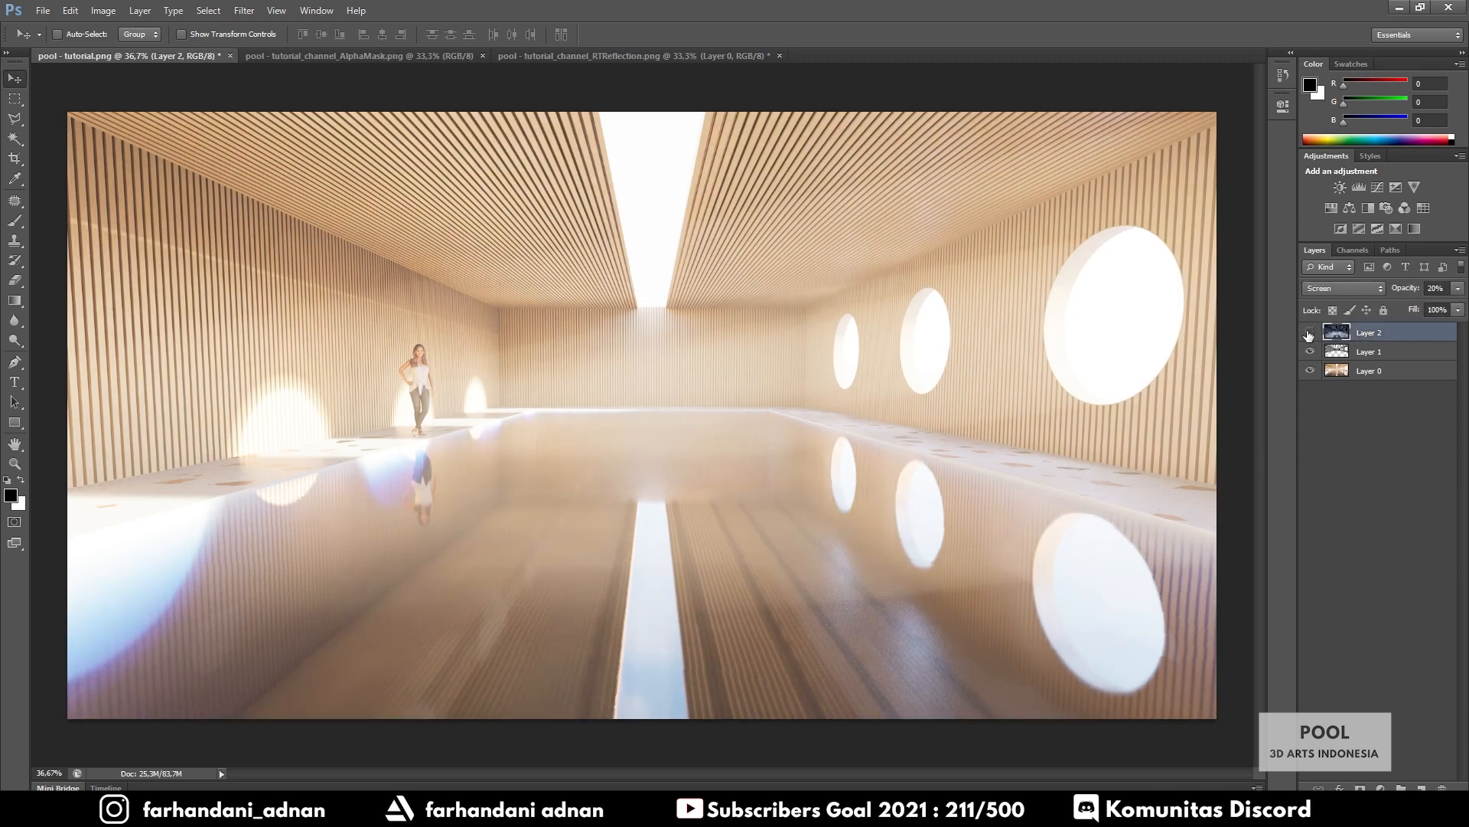
click(1308, 333)
click(1309, 333)
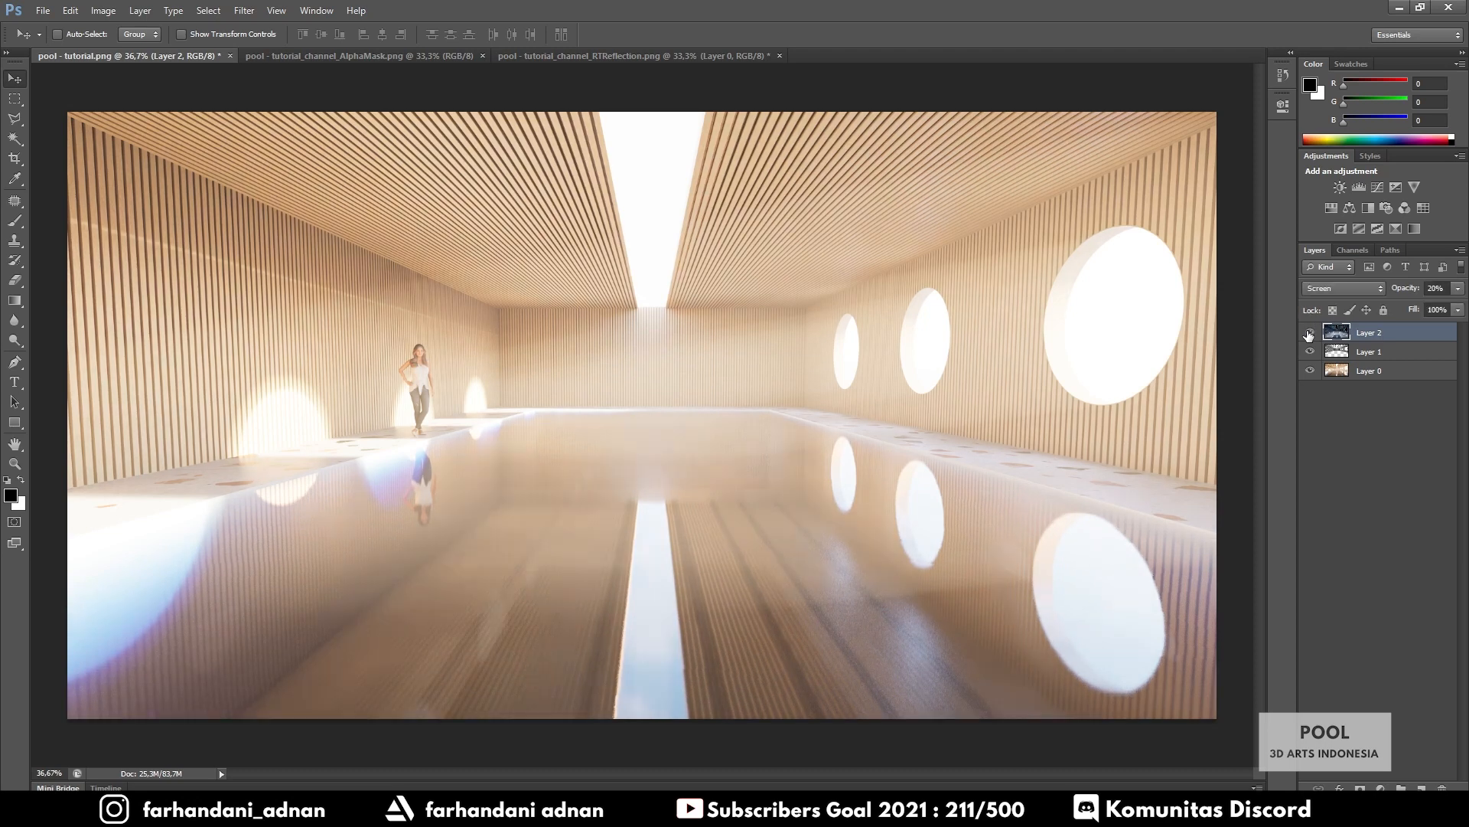
Rename Layer 2 to 'Reflection' and Layer 1 to 'AO'
double_click(1374, 333)
text(Reflection)
key(Return)
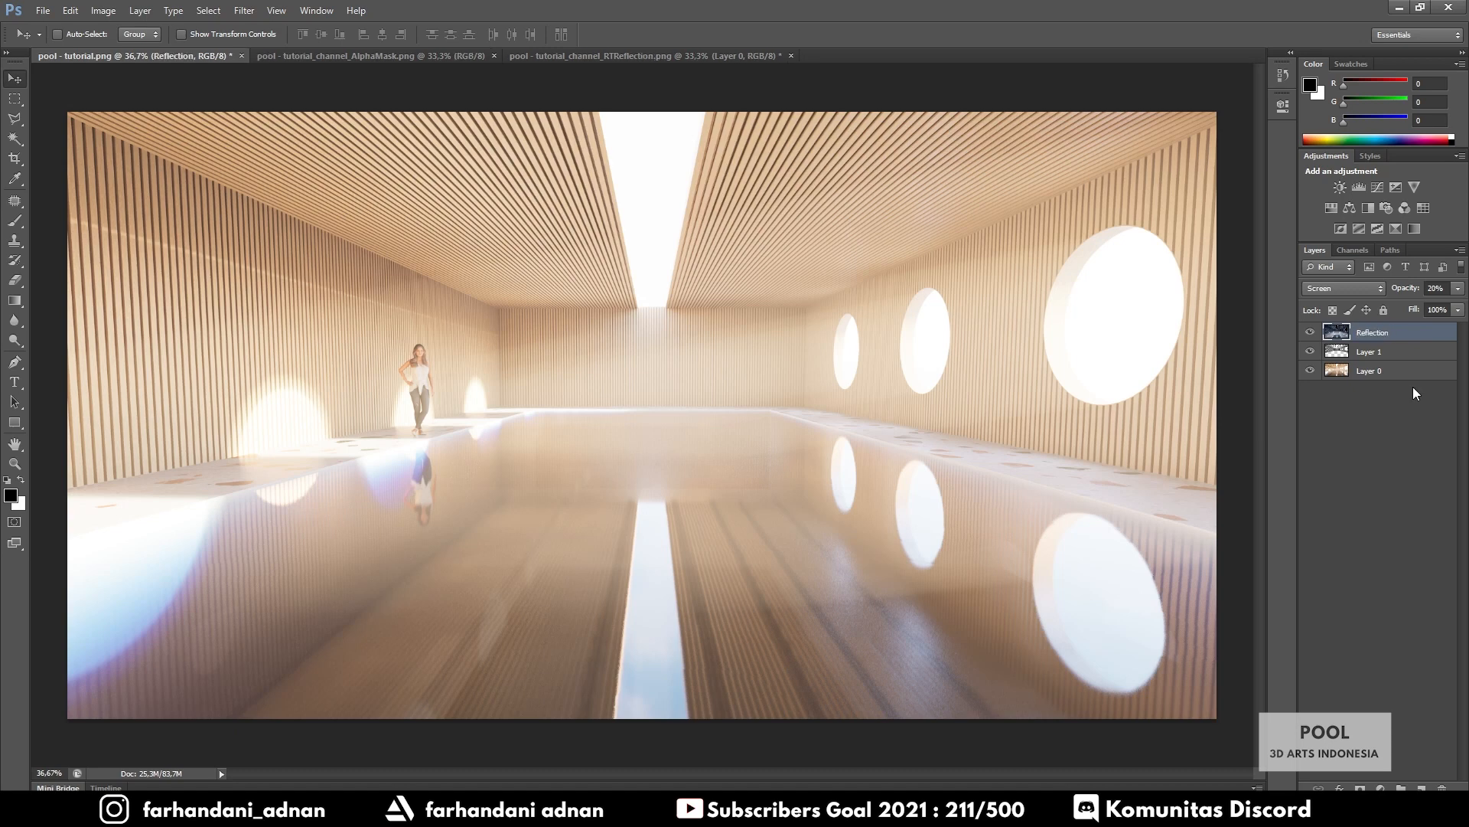
double_click(1370, 352)
text(AO)
key(Return)
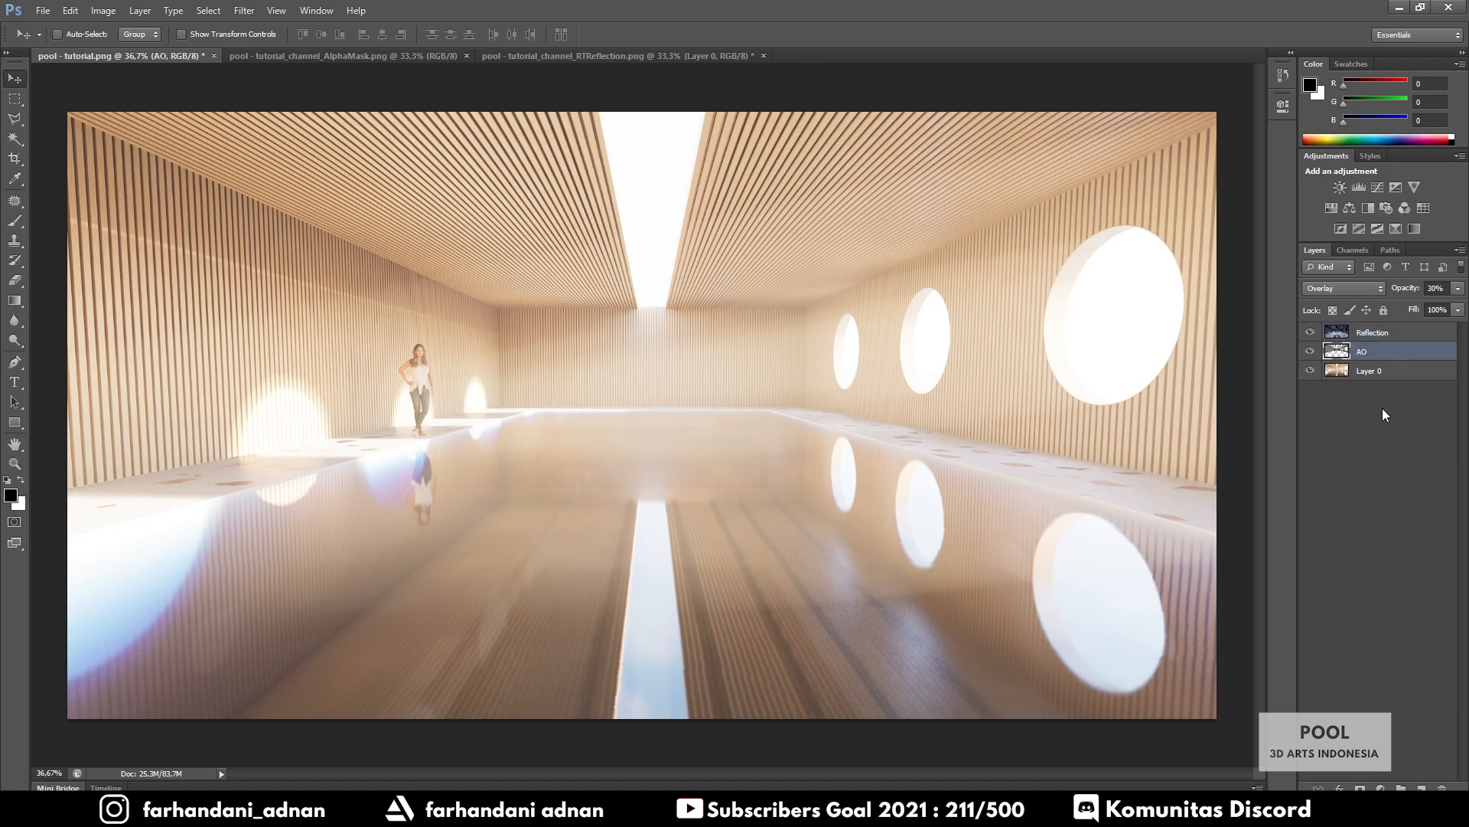
click(1382, 335)
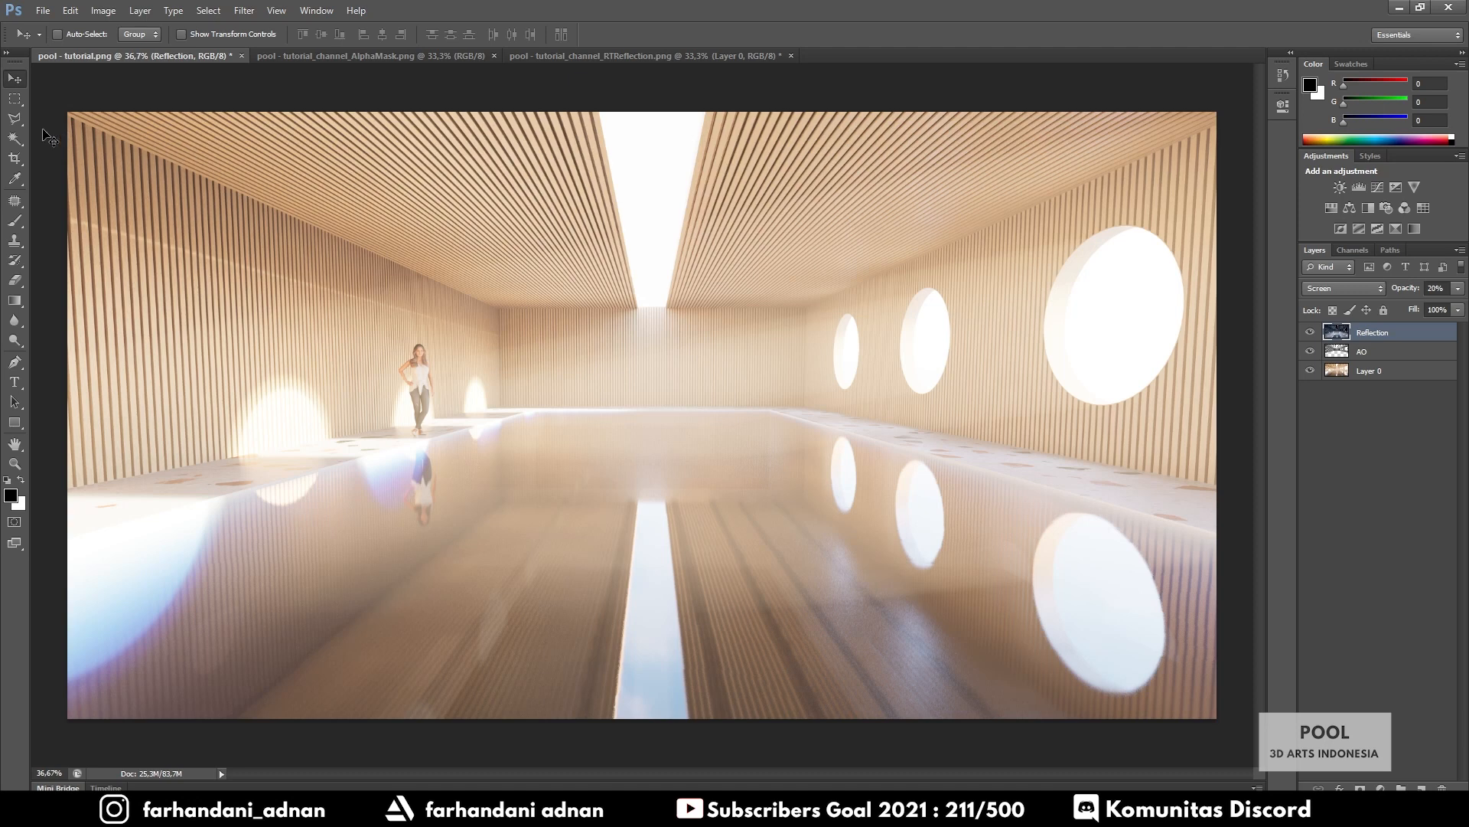
click(14, 138)
Try selecting the round windows directly on the base render, then deselect
click(1400, 370)
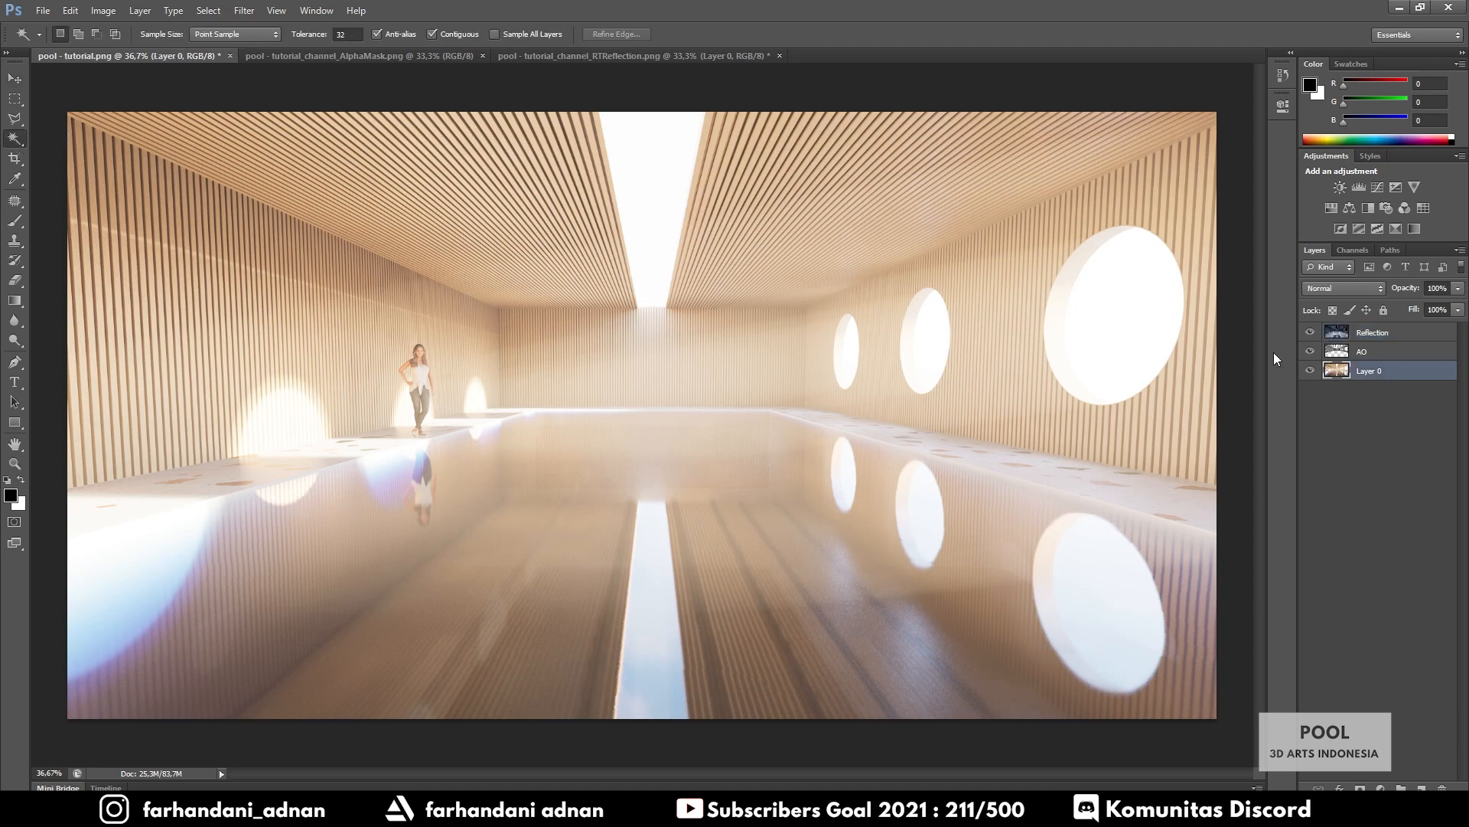
click(1109, 317)
click(916, 363)
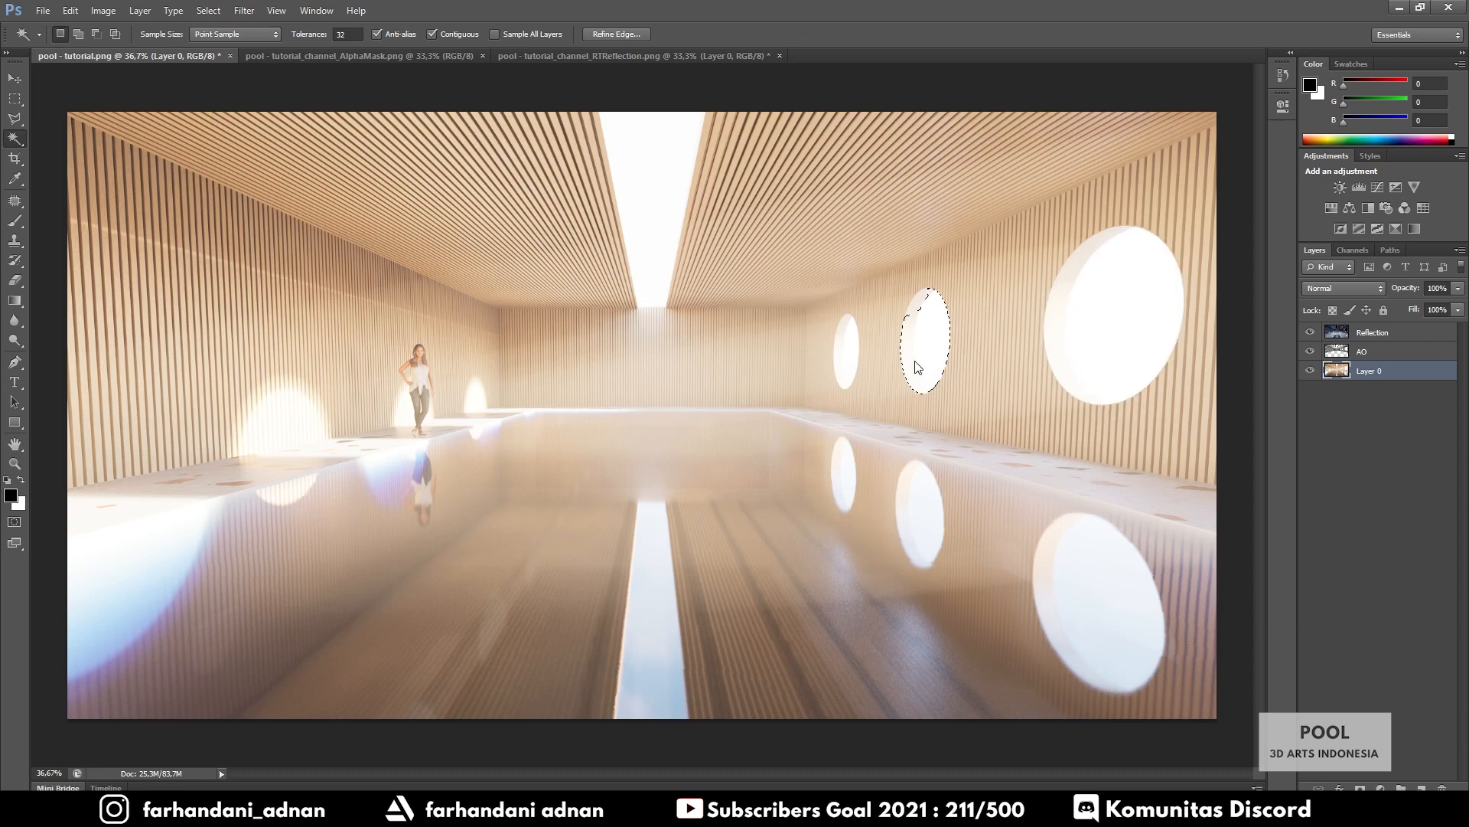
click(847, 340)
key(ctrl+z)
key(ctrl+d)
Duplicate the AlphaMask background and drag it into the pool render as the top layer
click(363, 59)
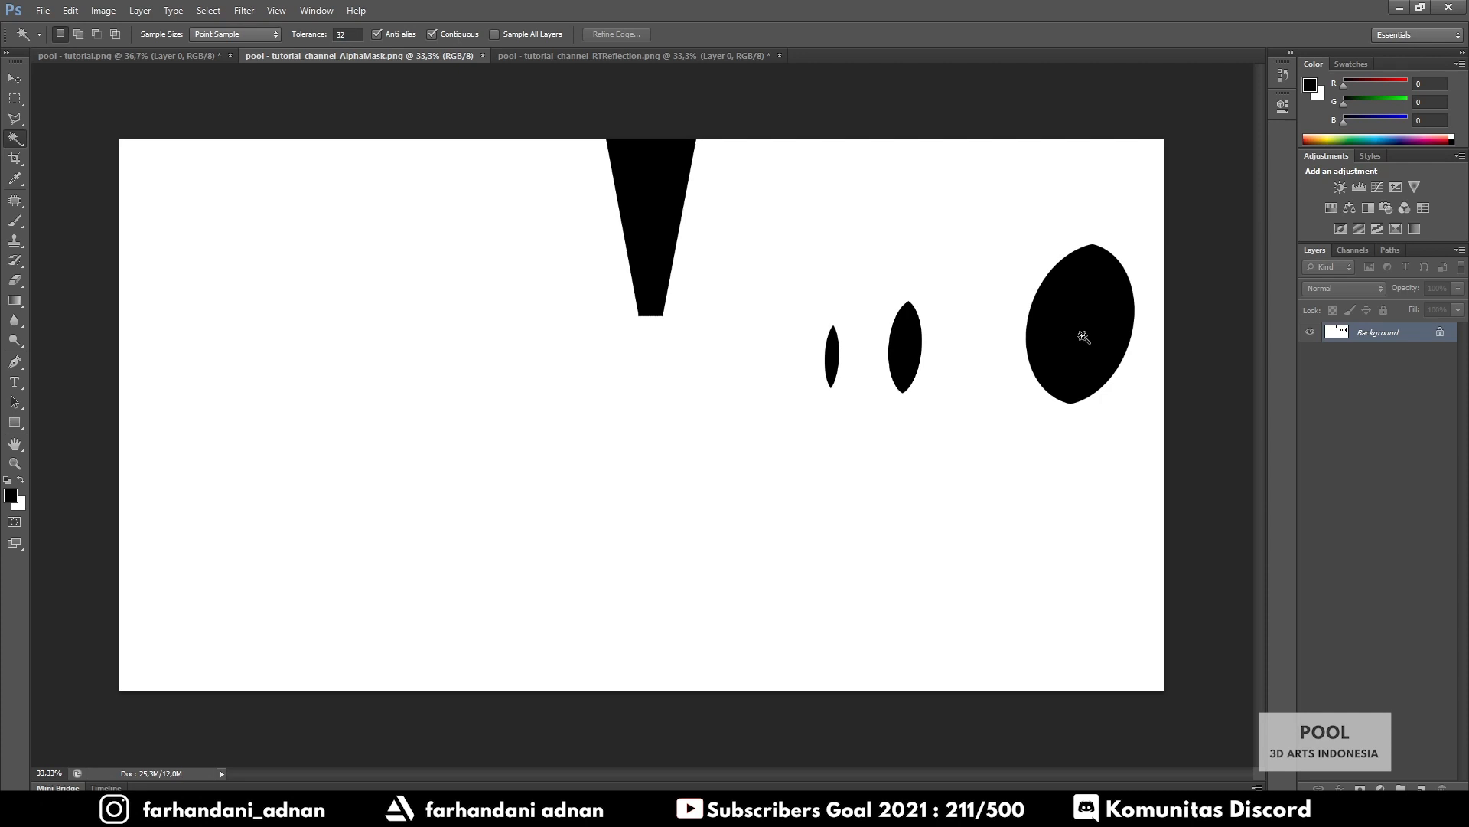
key(ctrl+j)
key(v)
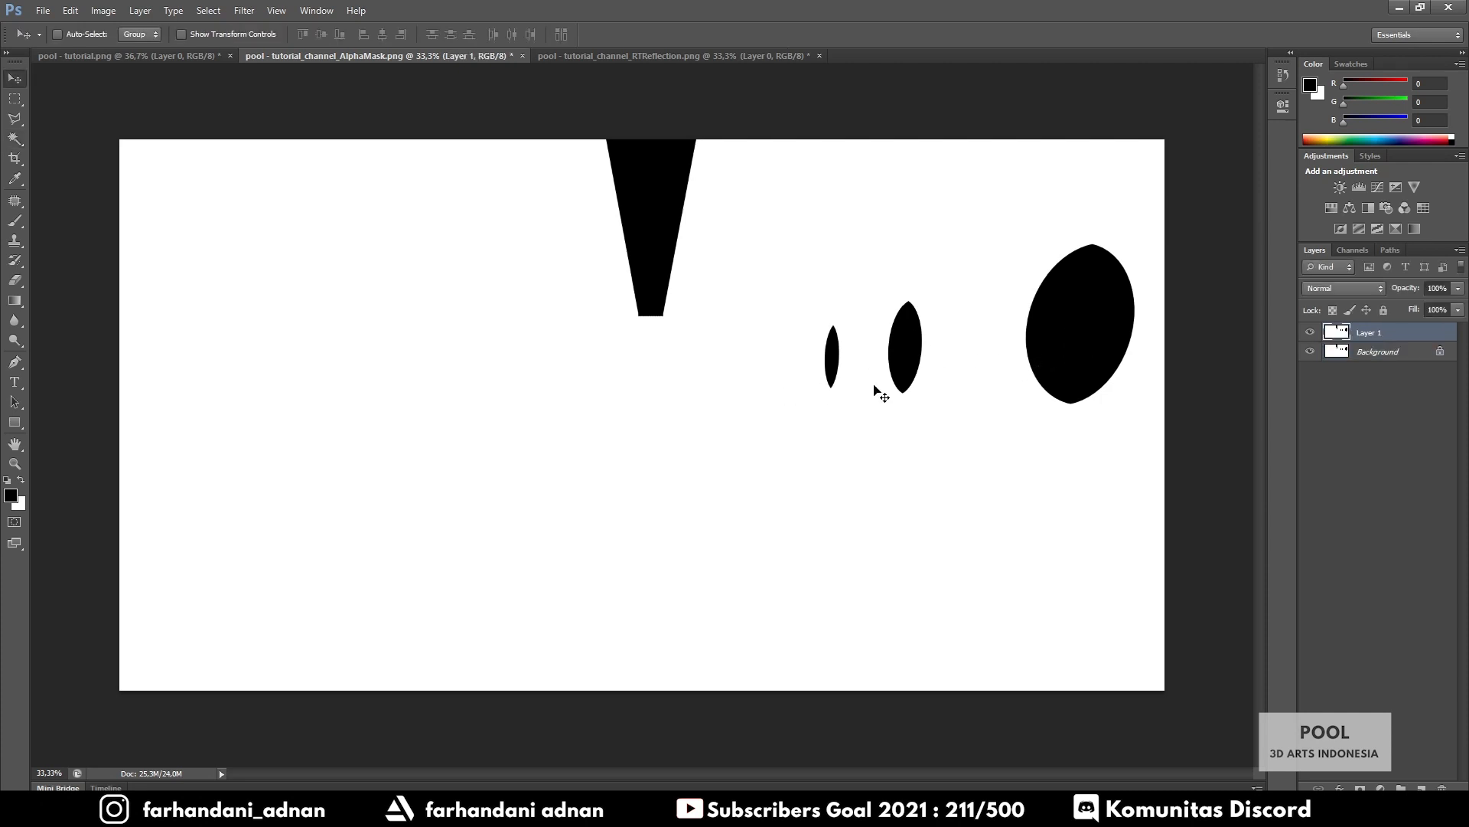
drag(876, 391, 735, 442)
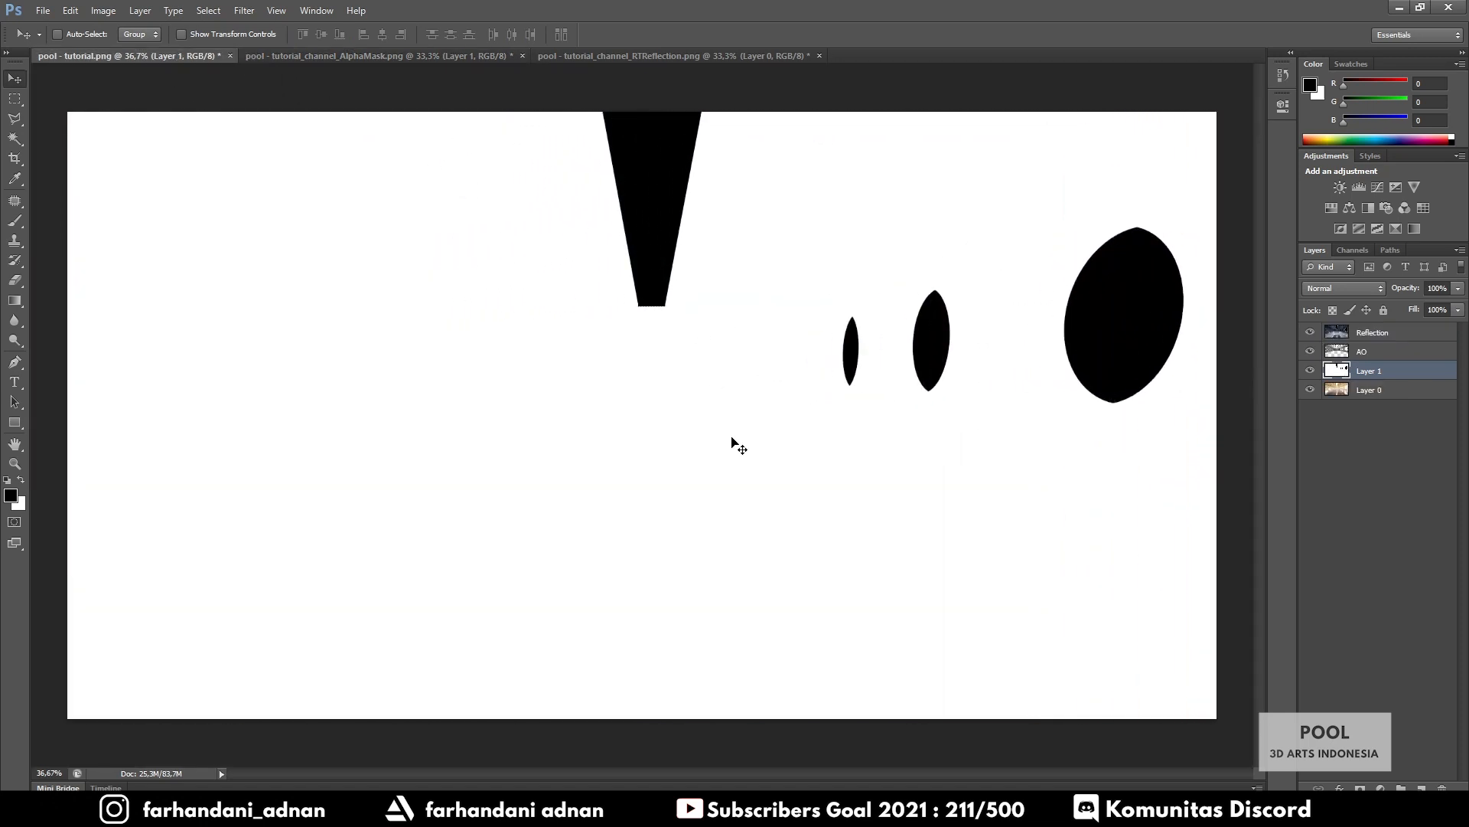
click(15, 139)
drag(1396, 375, 1397, 332)
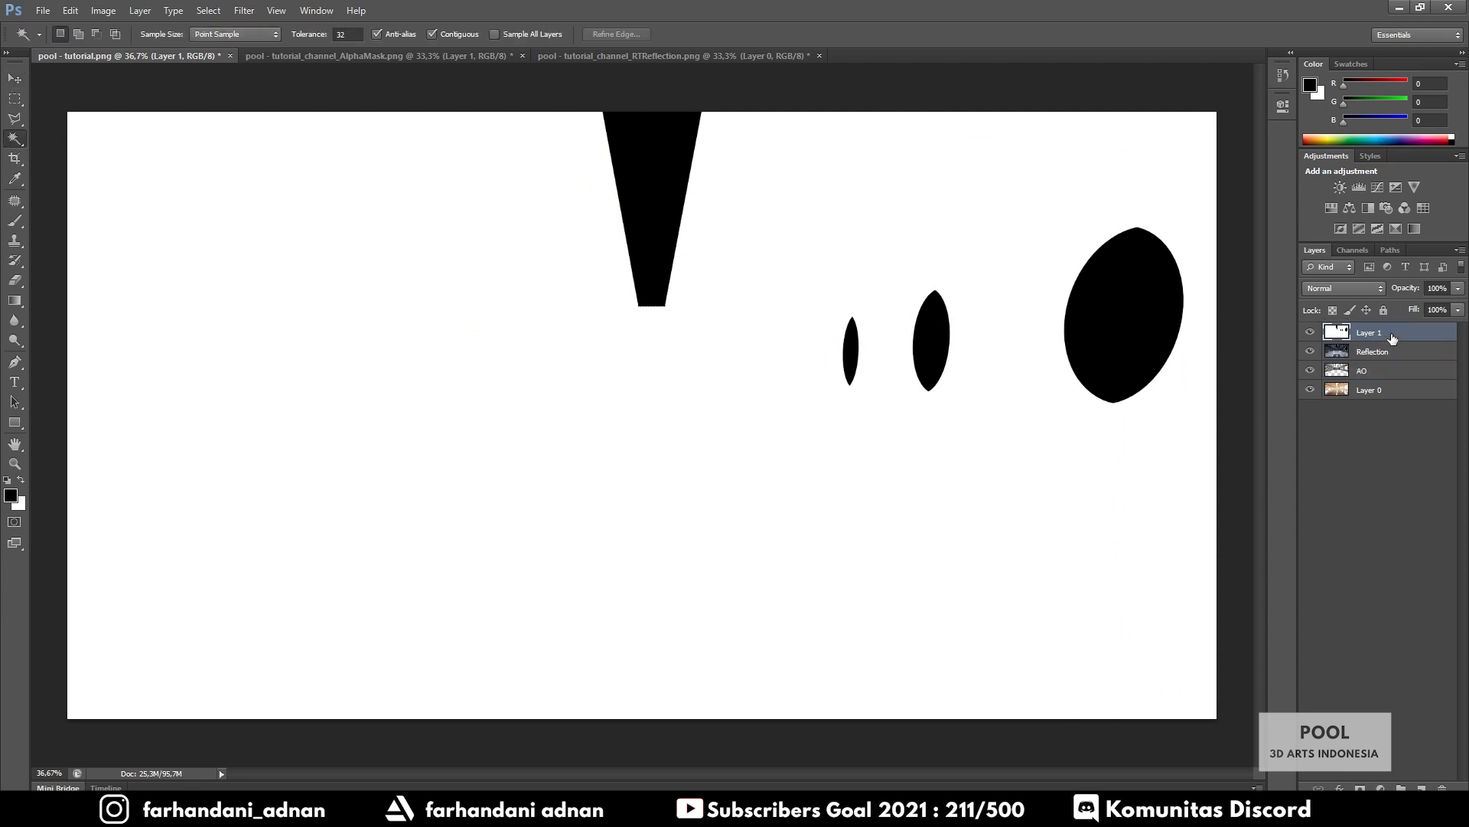
Copy the three black window shapes to a new layer and delete the white mask layer
click(1134, 335)
shift+click(931, 336)
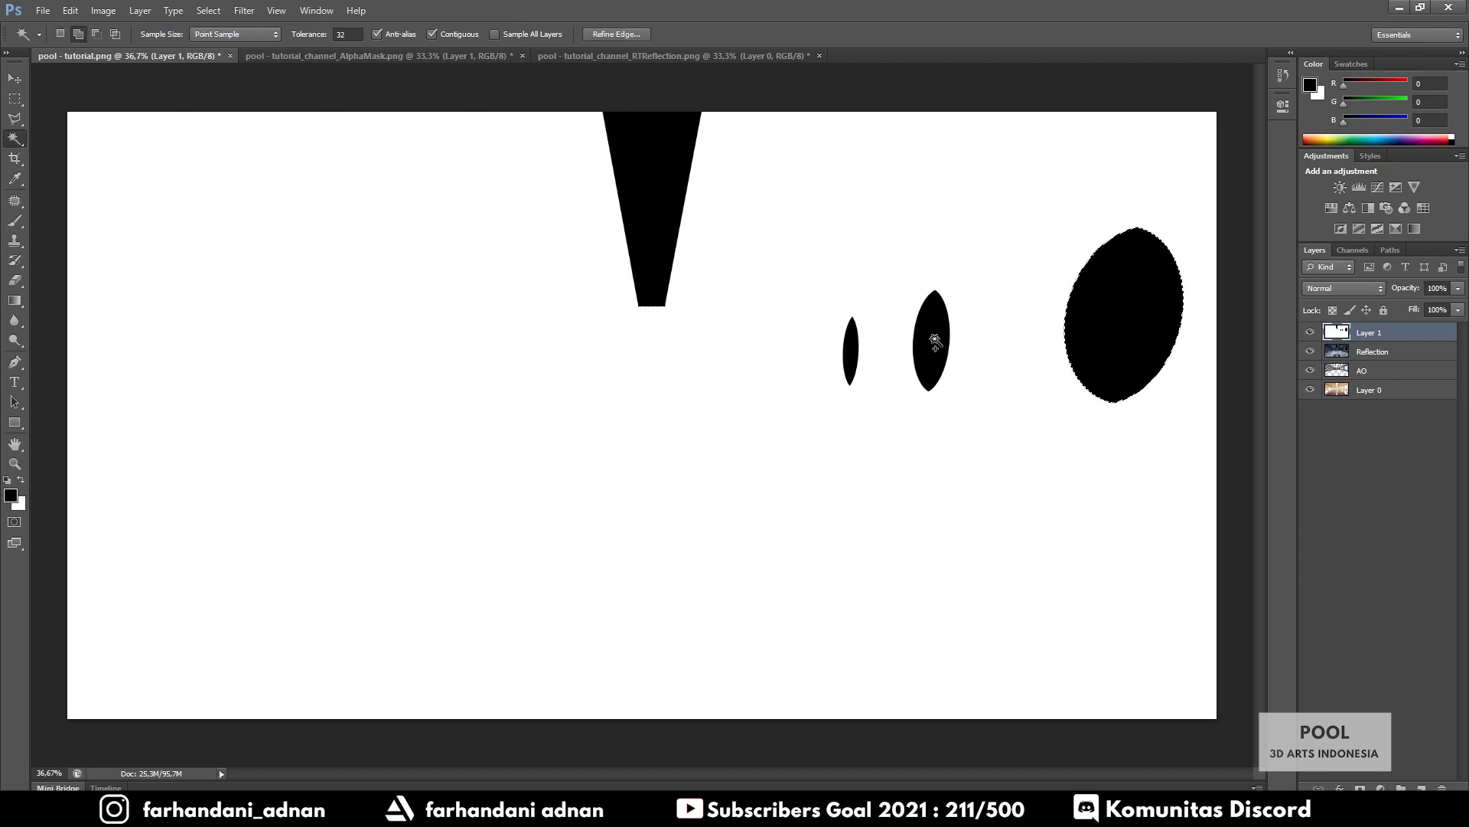
shift+click(850, 350)
key(ctrl+j)
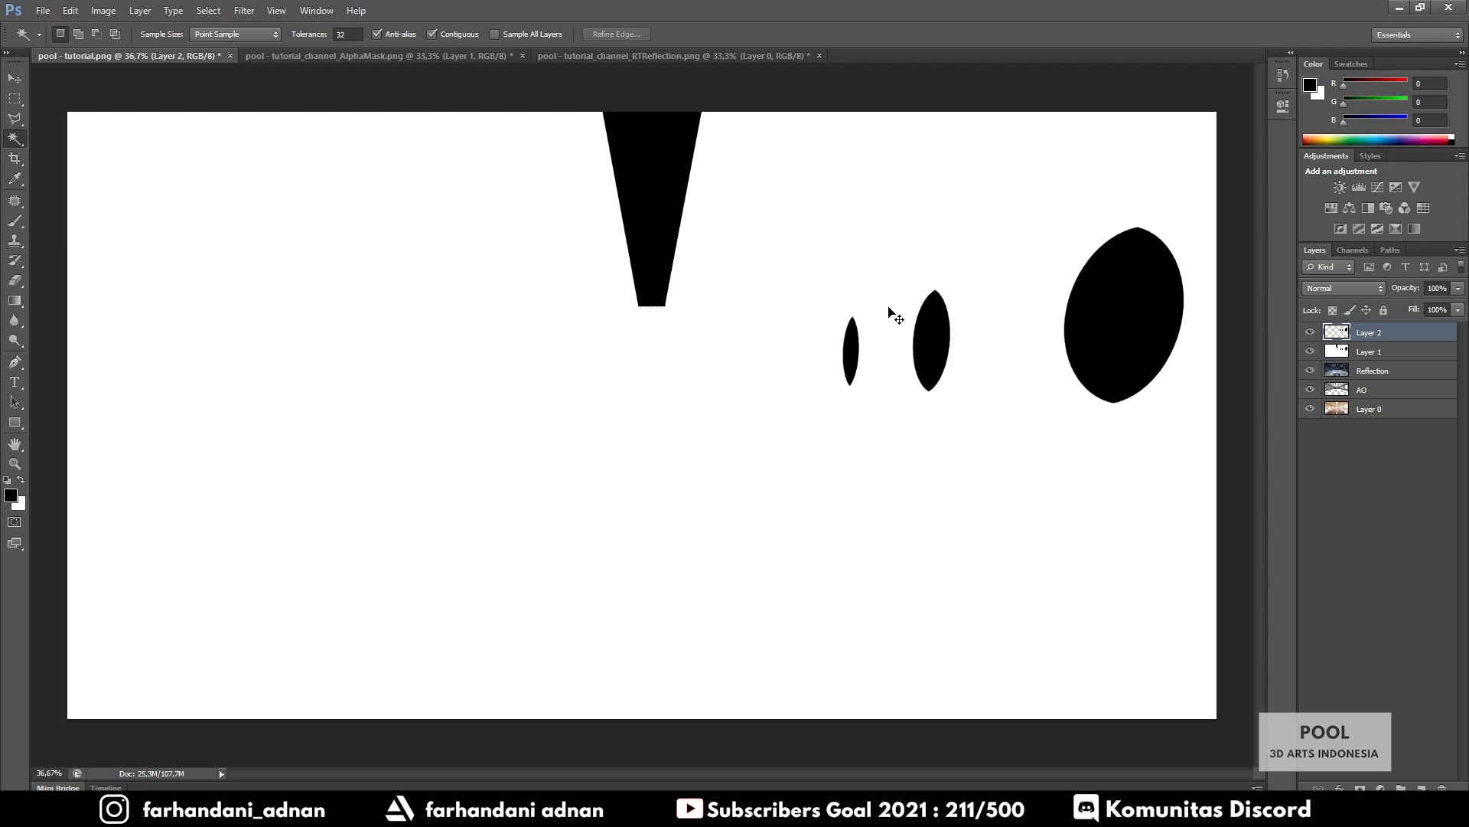
click(1310, 351)
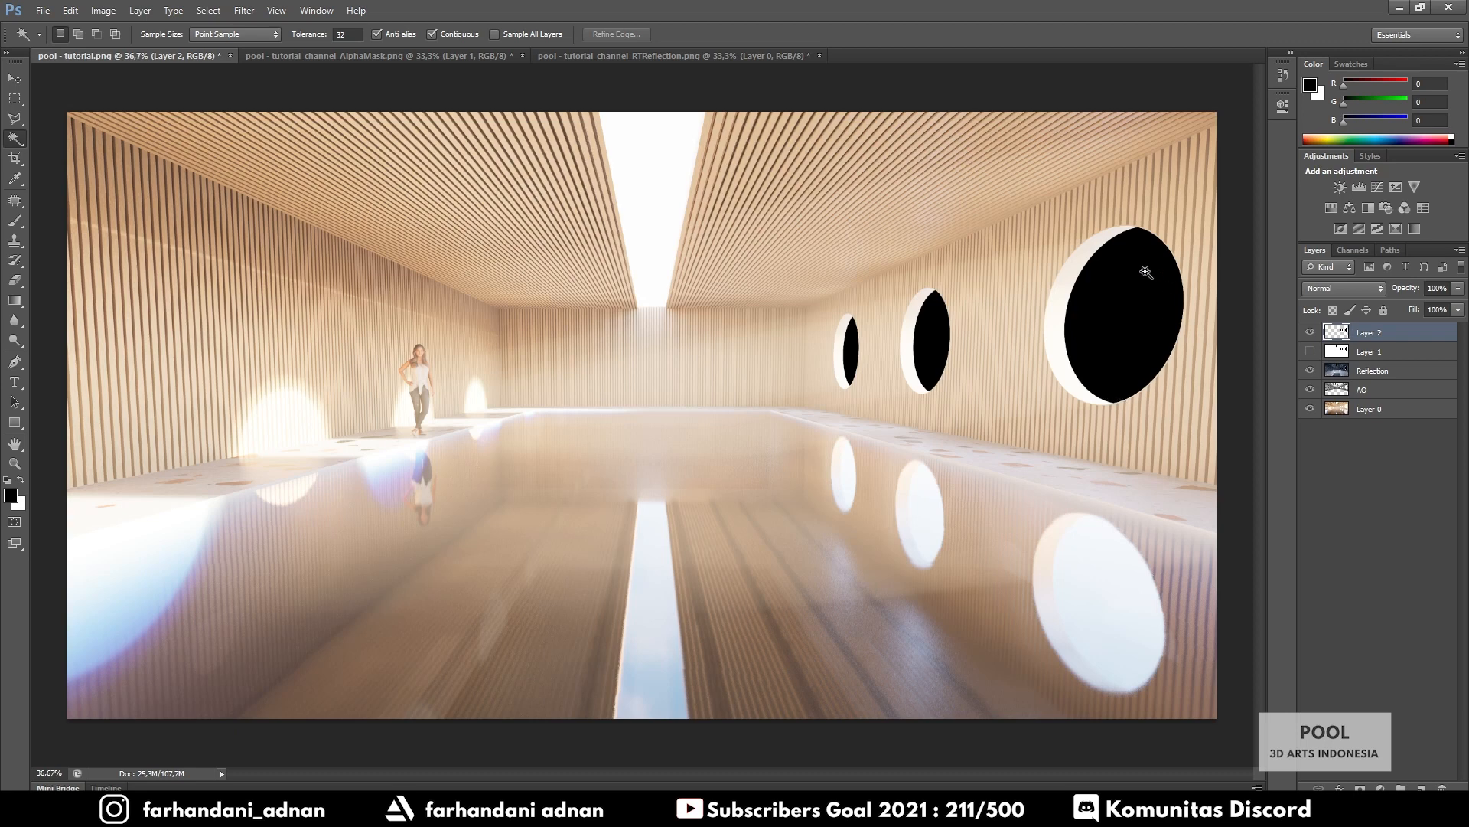
click(1409, 354)
key(Delete)
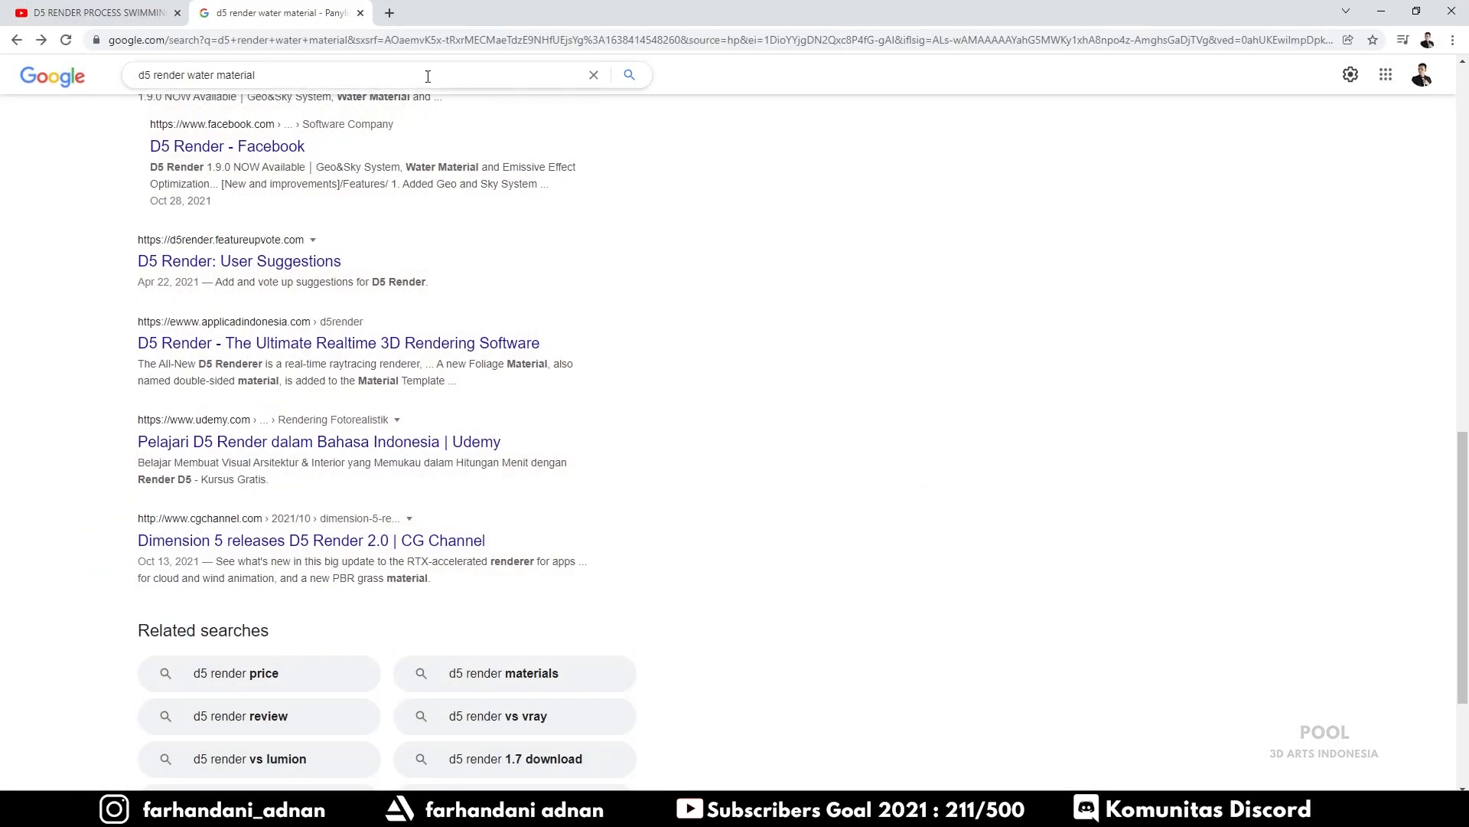
Search Google Images for 'city background'
triple_click(427, 76)
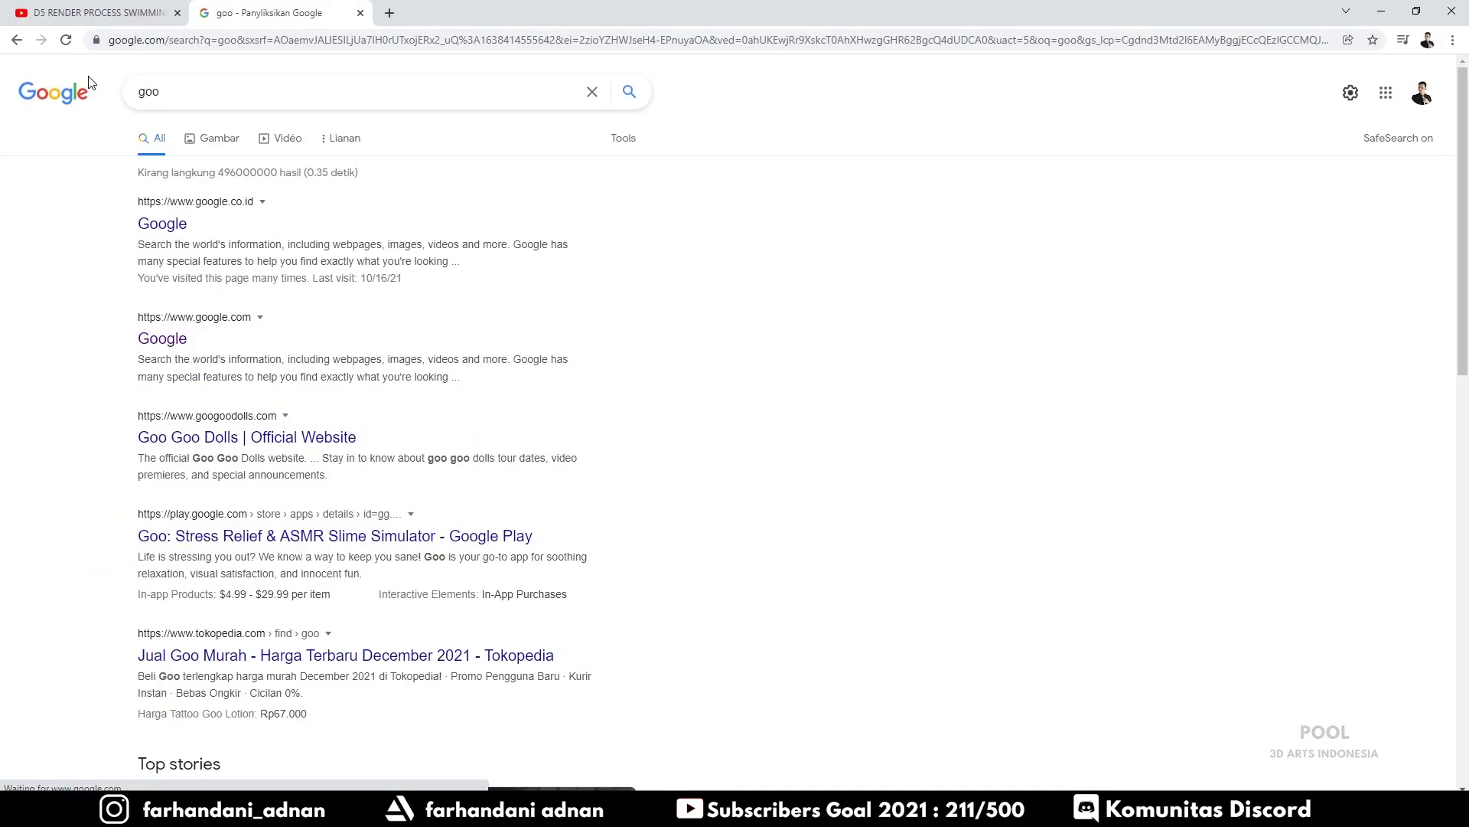
text(city background)
key(Return)
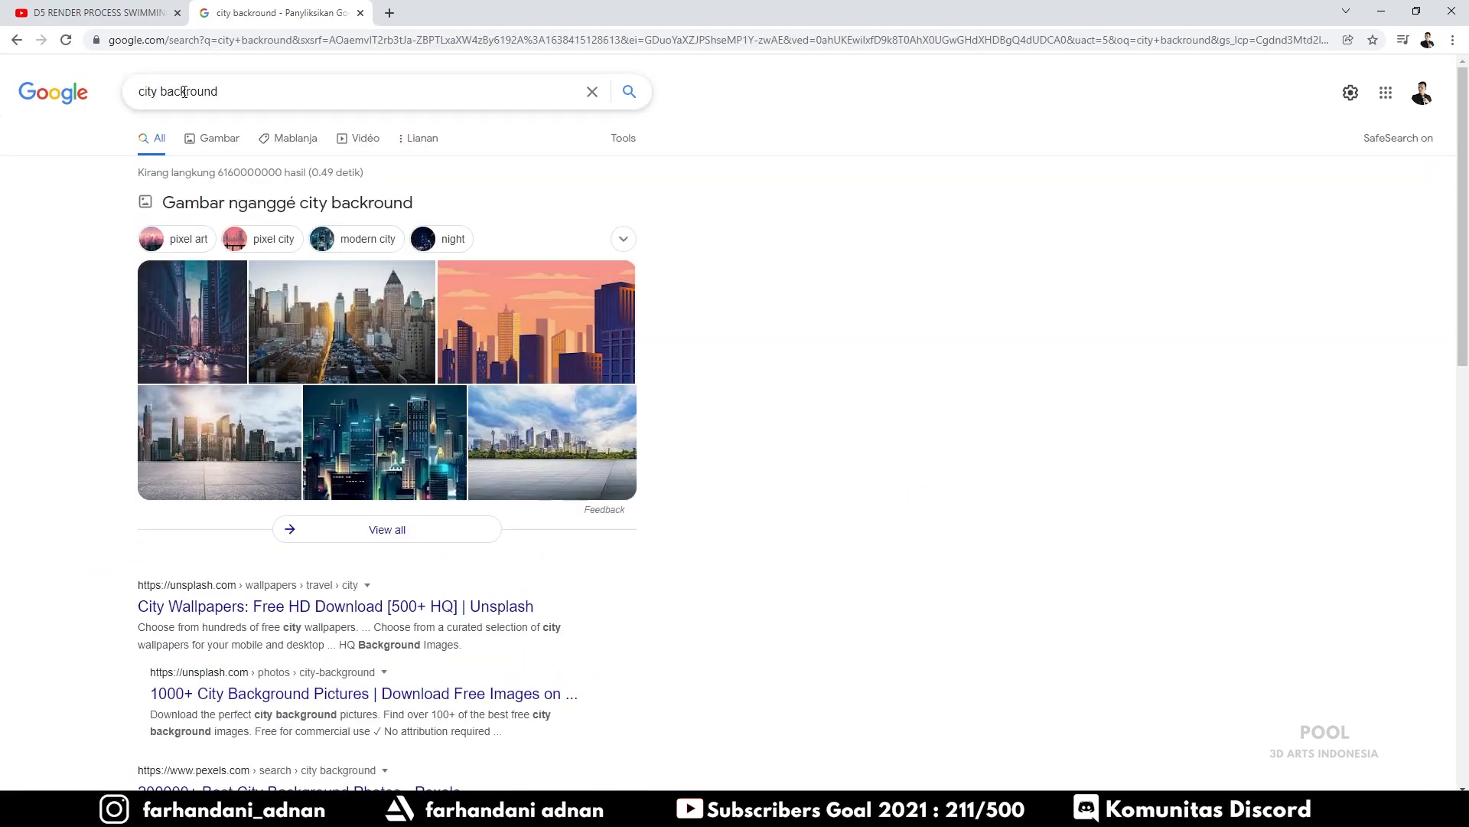
click(185, 90)
text(g)
key(Return)
click(208, 132)
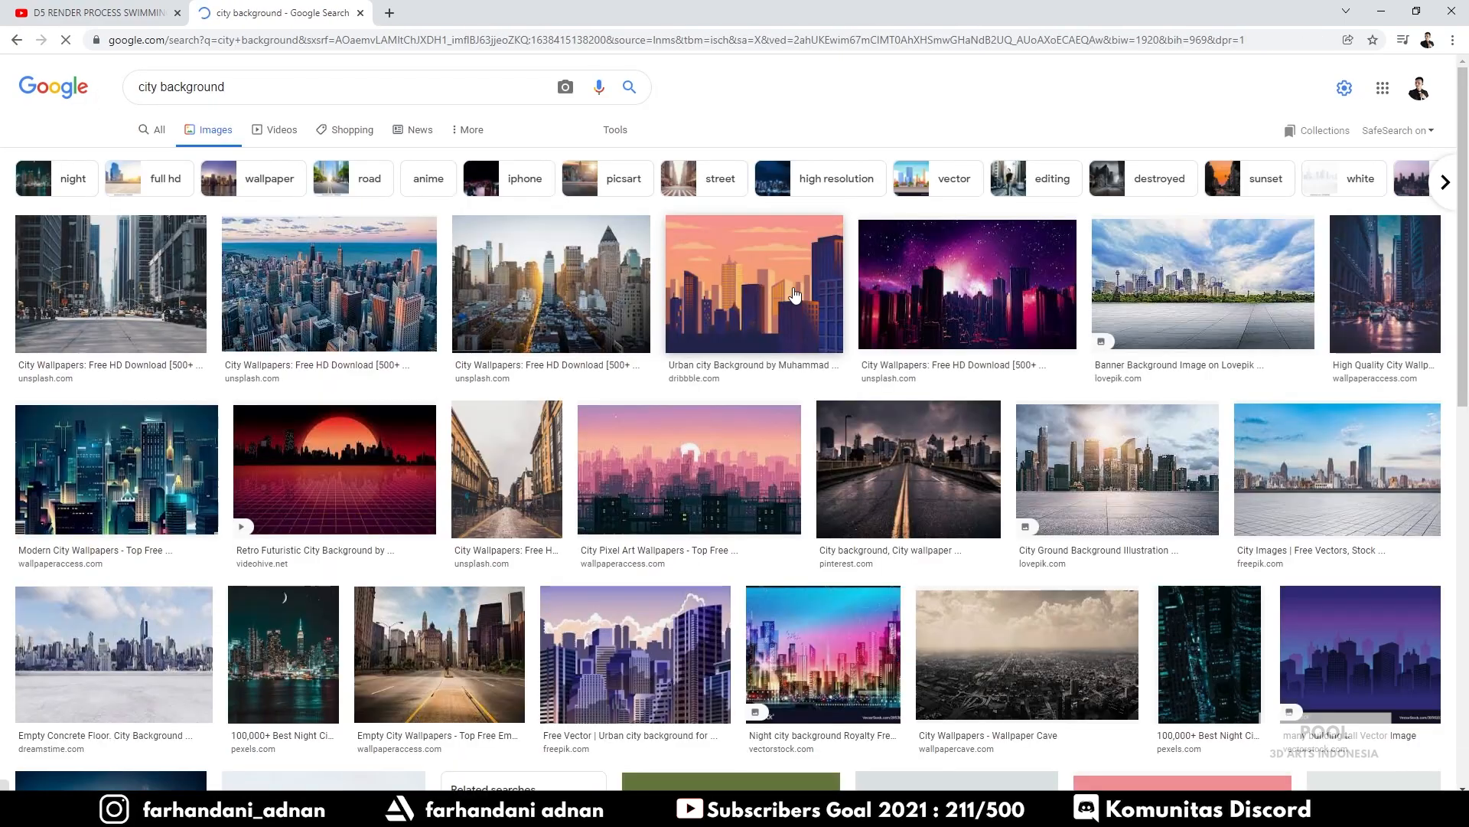
Copy the Lincoln Park skyline photo from the related image results
scroll(627, 424, down, 4)
scroll(628, 423, down, 3)
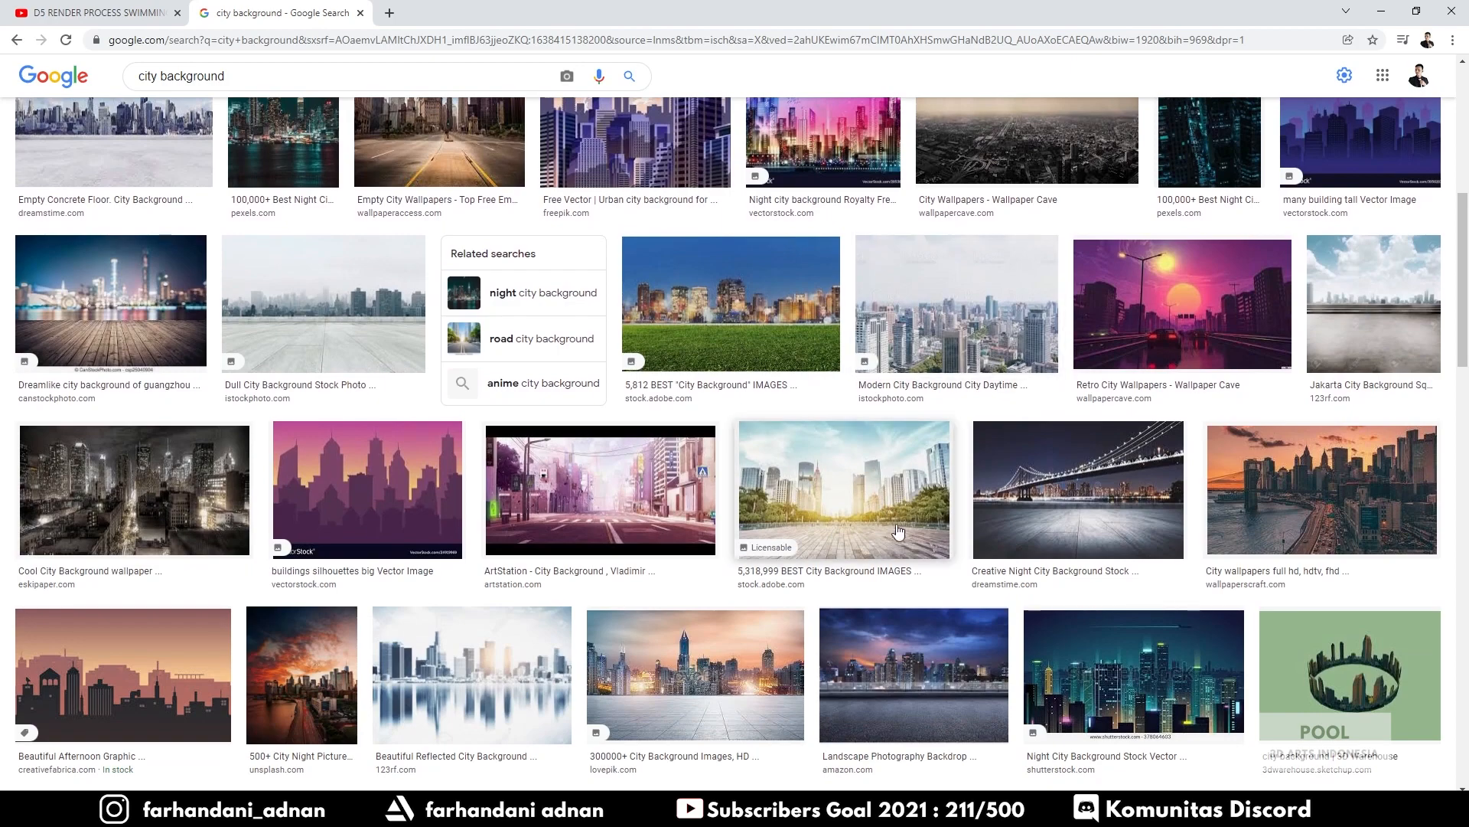
scroll(1142, 379, down, 4)
scroll(1142, 379, down, 15)
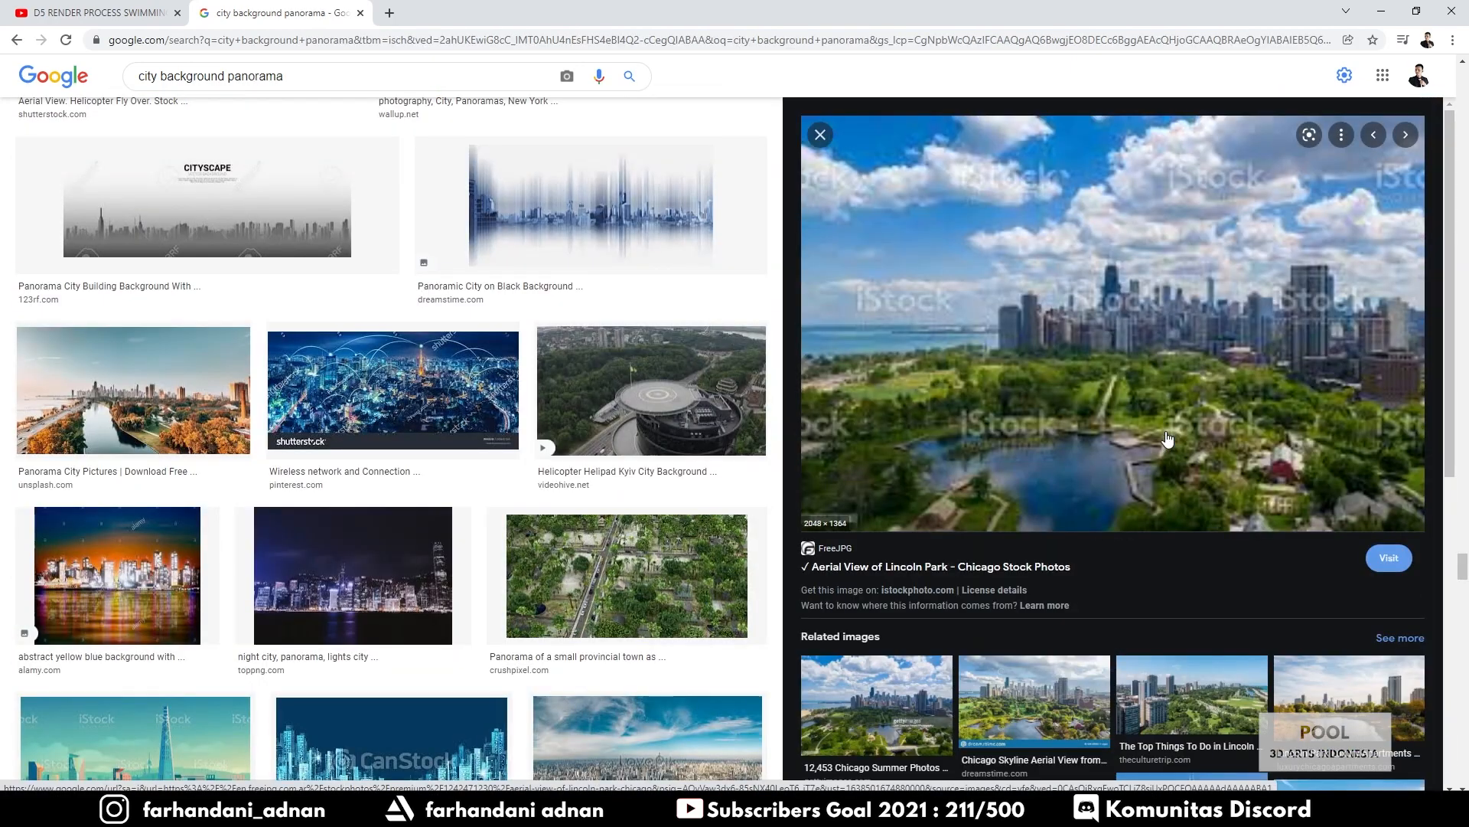
scroll(1209, 476, down, 3)
click(1361, 494)
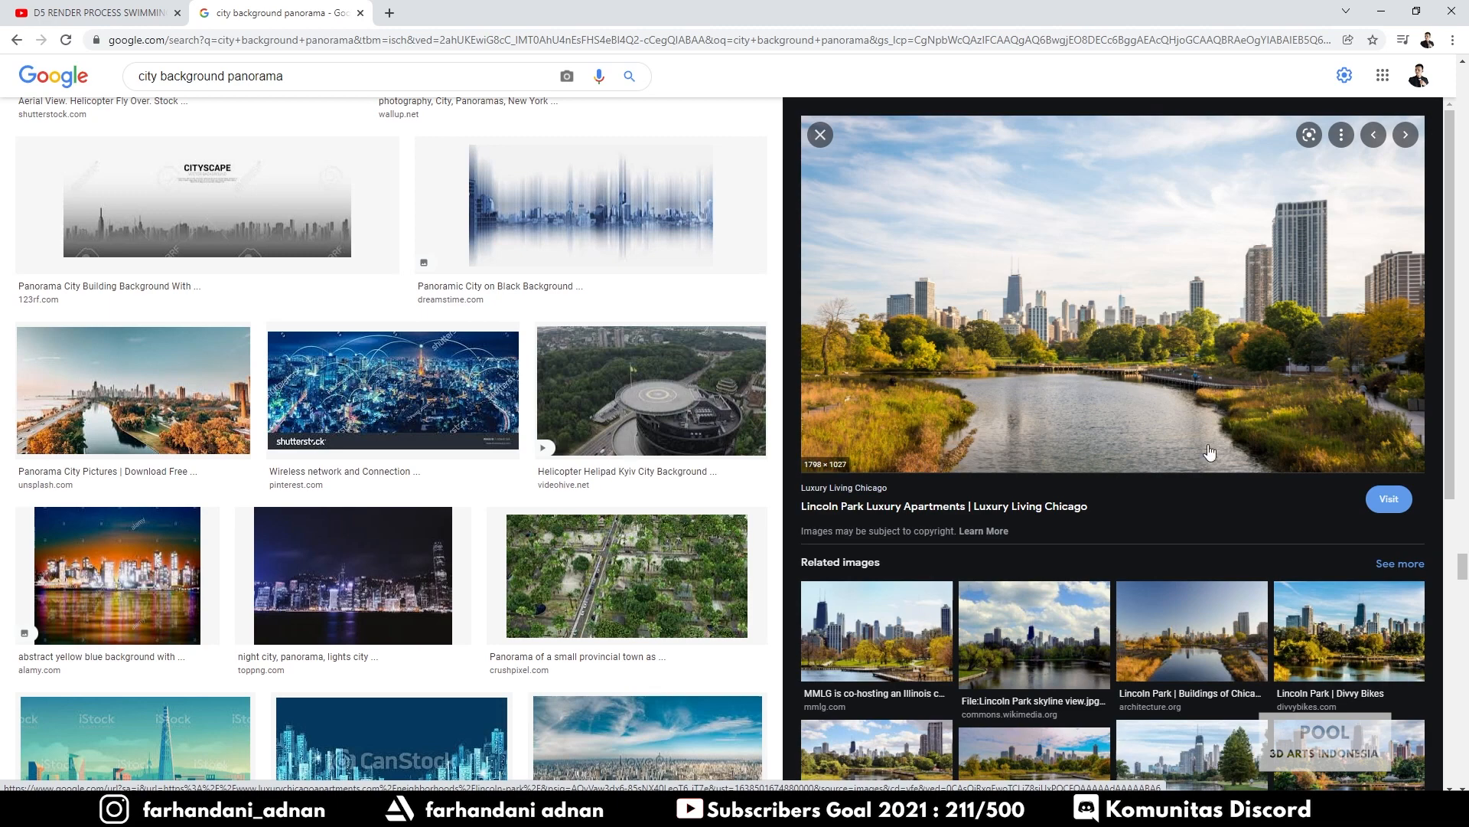
scroll(1079, 375, down, 3)
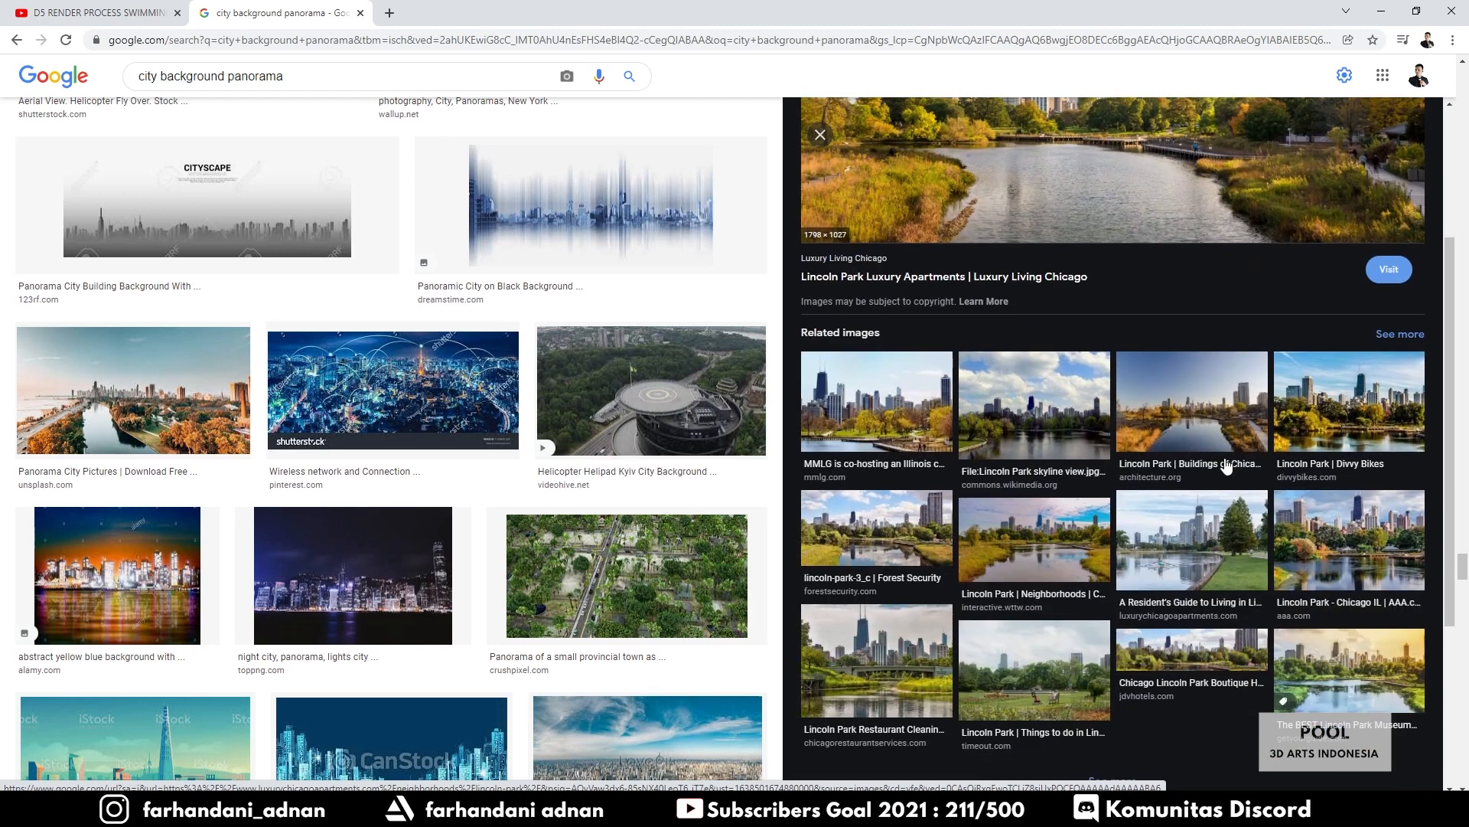
click(1090, 421)
right_click(1115, 265)
click(1167, 442)
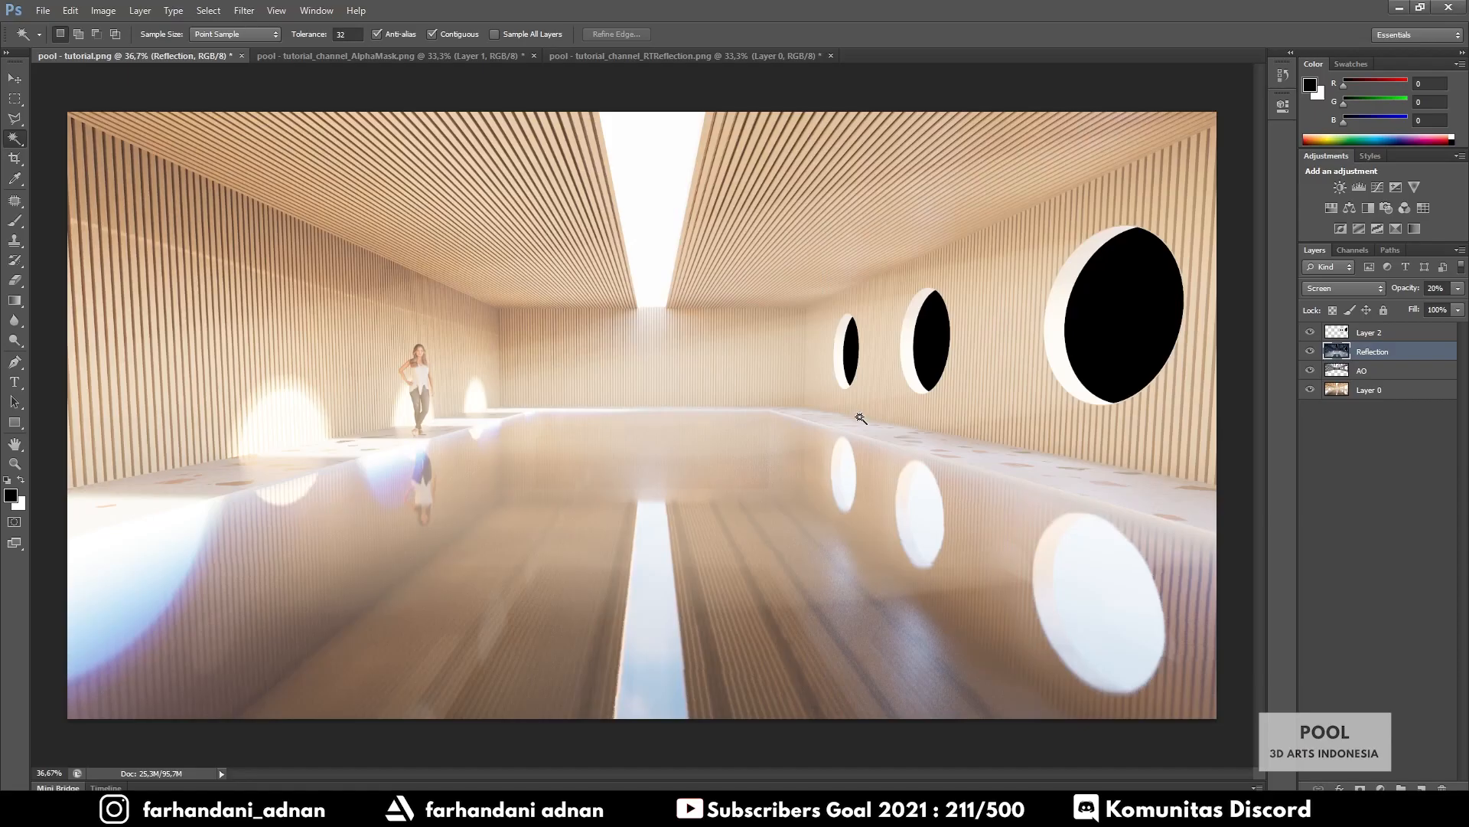
Paste the skyline photo above Layer 2 and move it over the right wall
click(1373, 341)
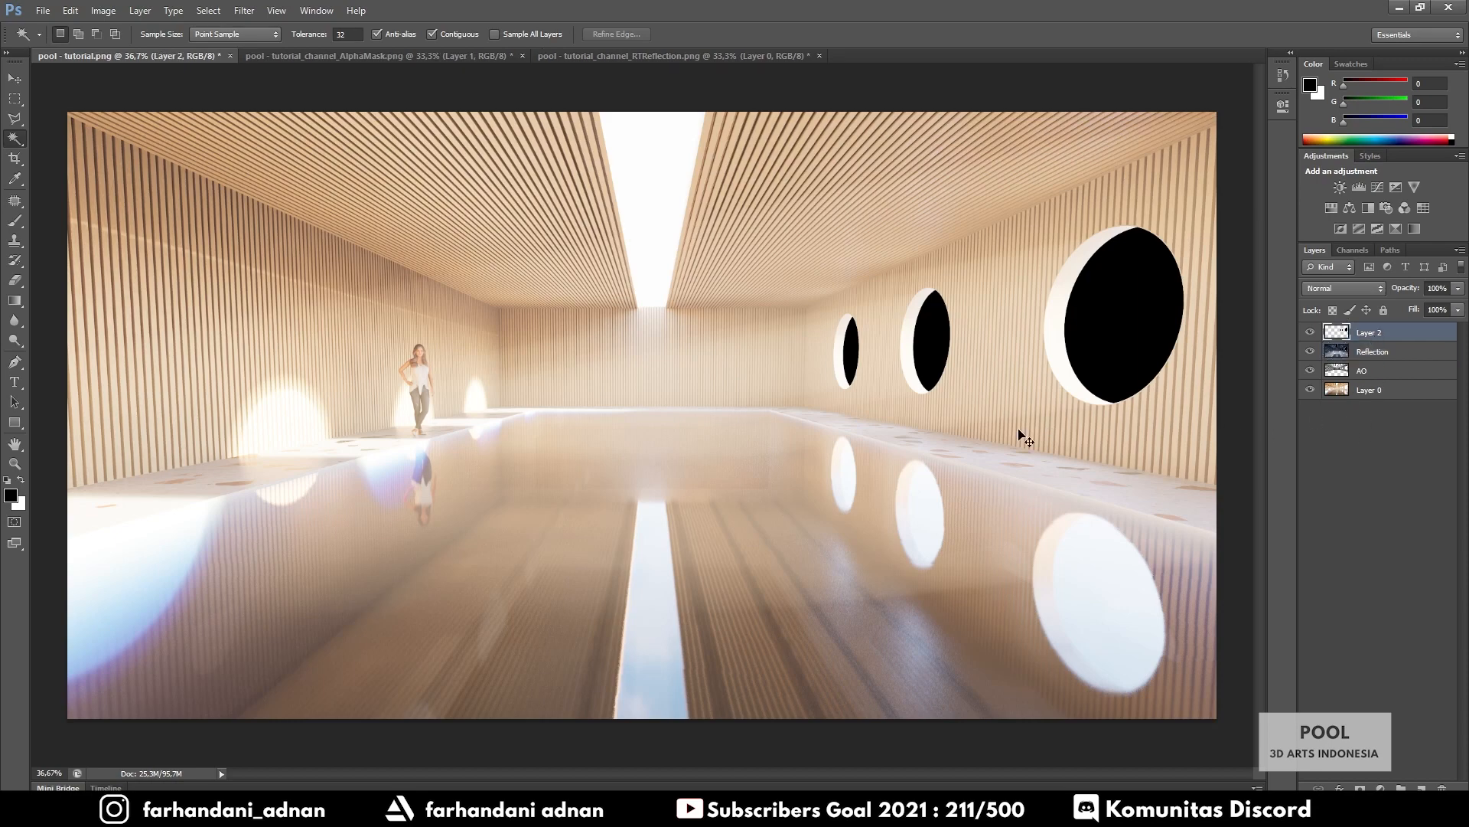
key(ctrl+v)
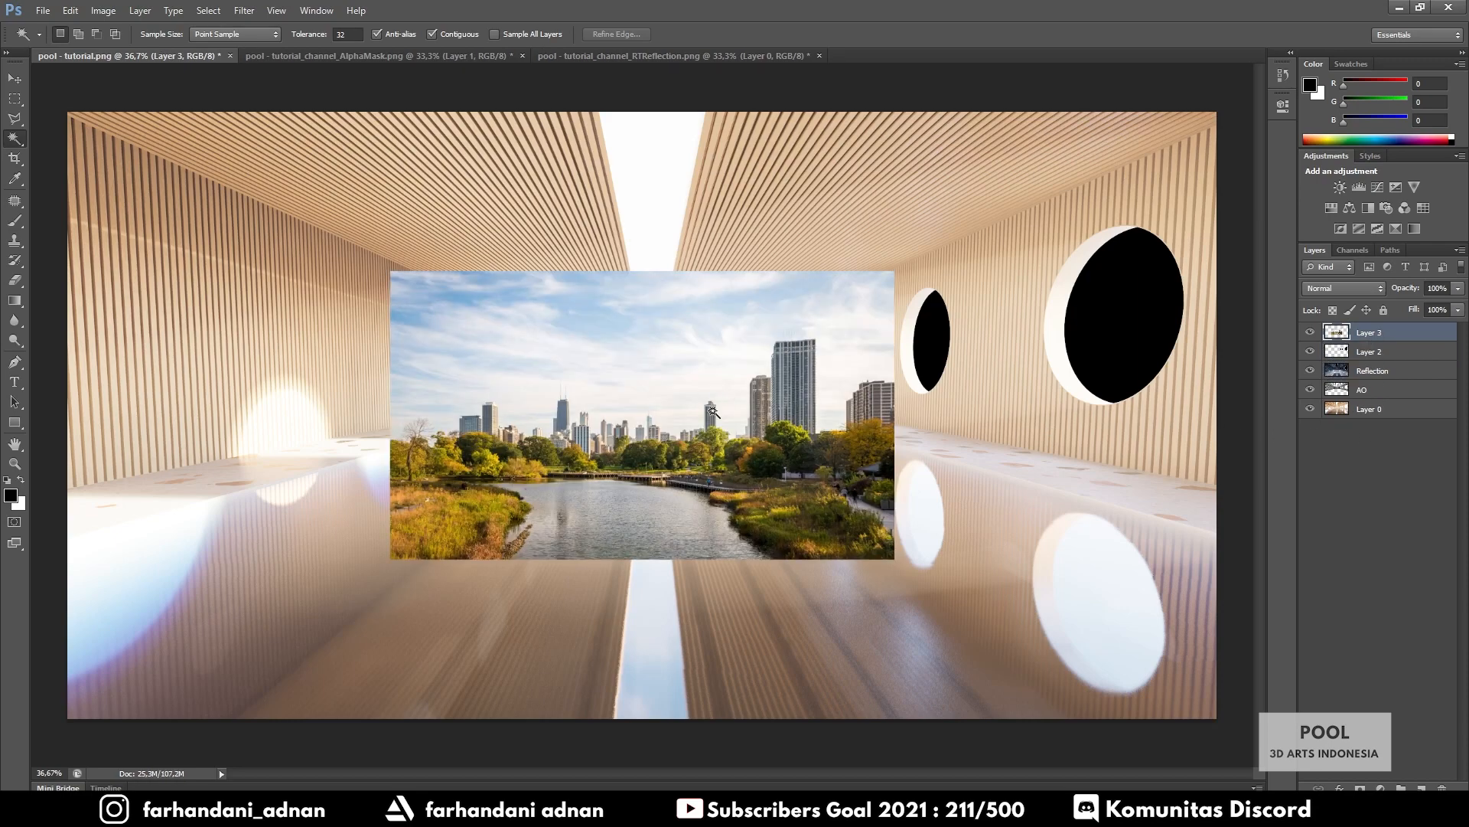
click(15, 78)
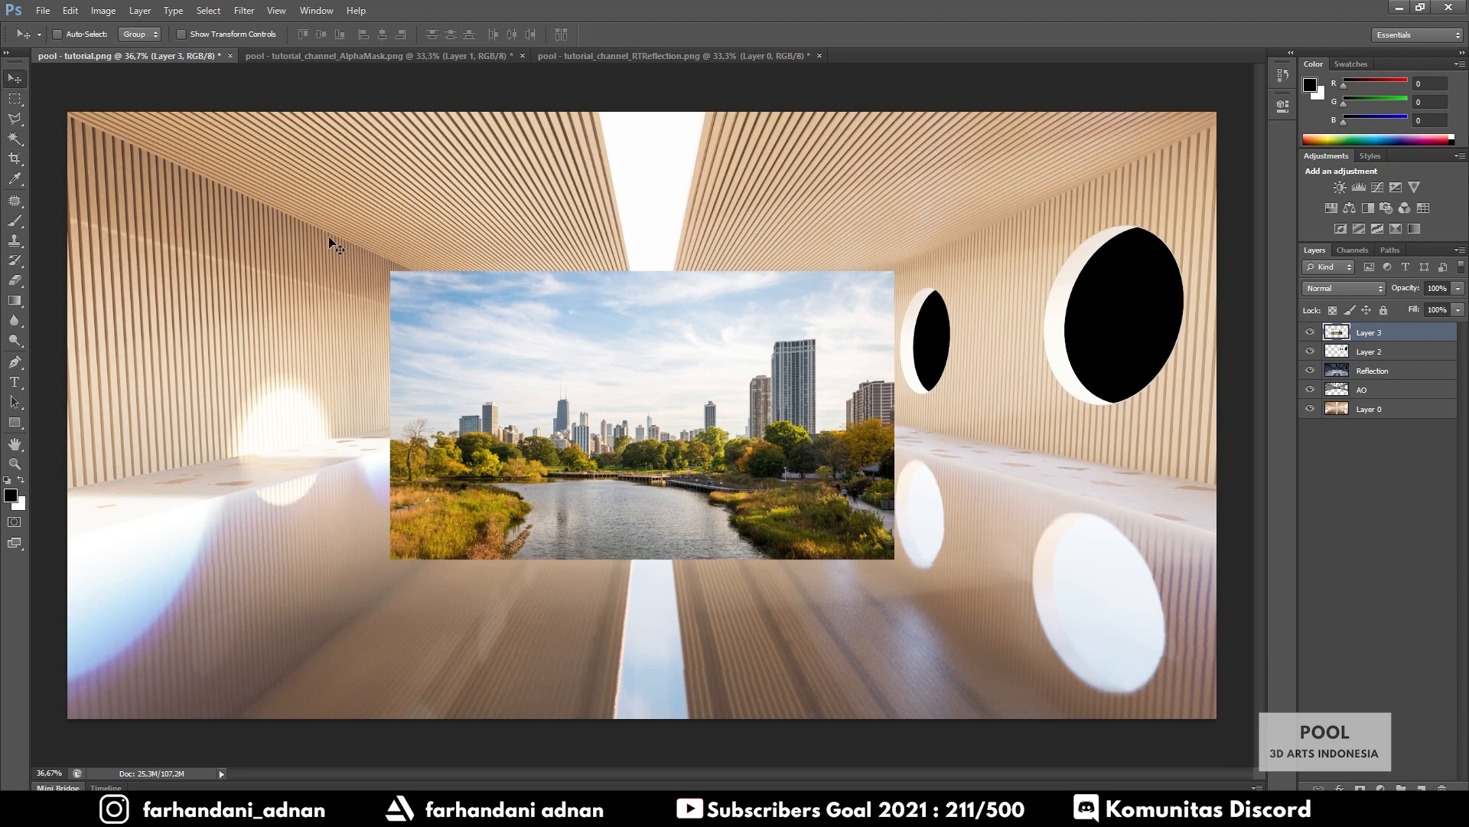
drag(661, 429, 966, 326)
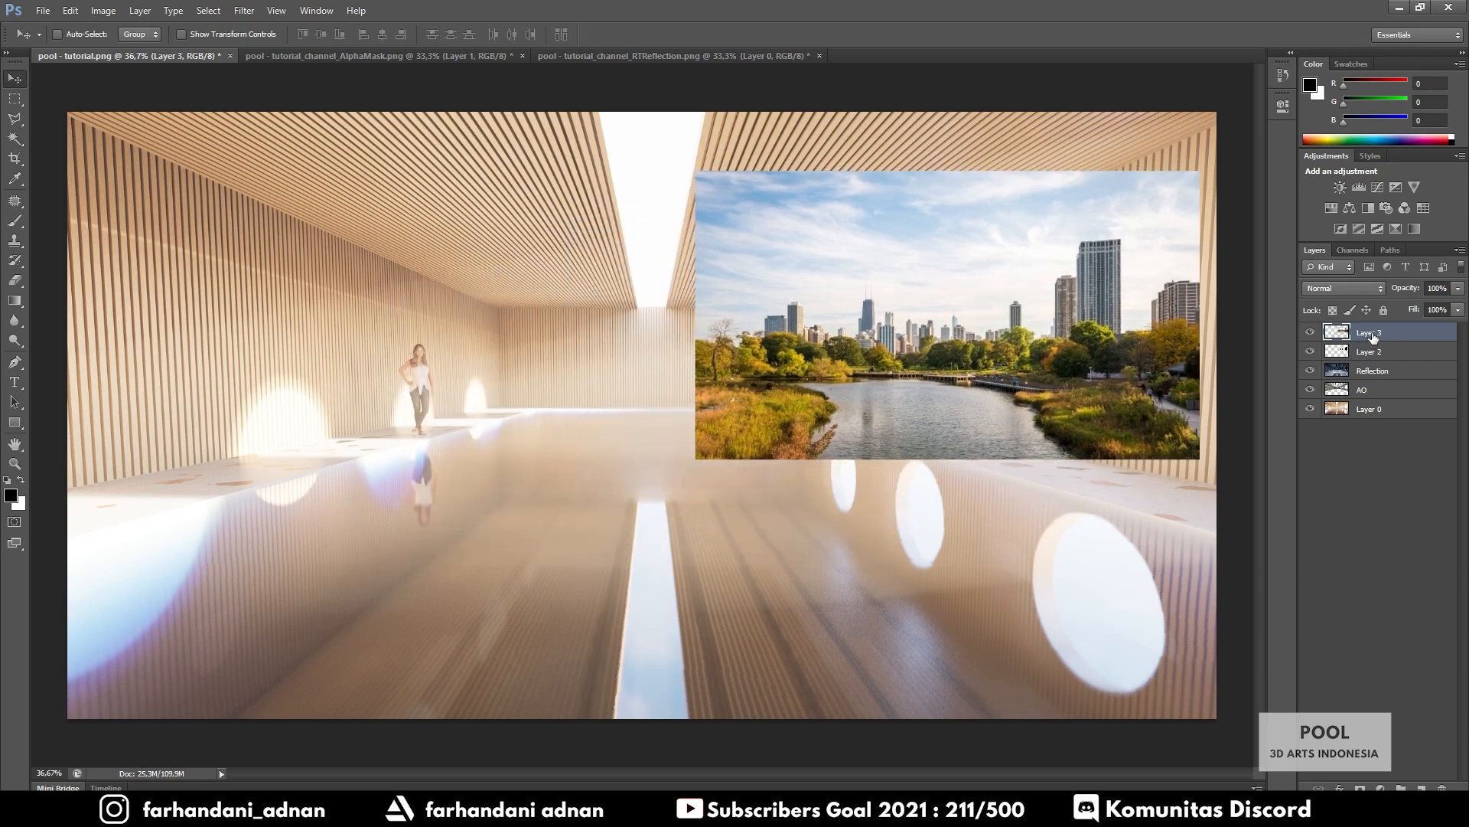
Rename Layer 3 to 'City' and Layer 2 to 'jendela'
double_click(1369, 333)
text(City)
key(Return)
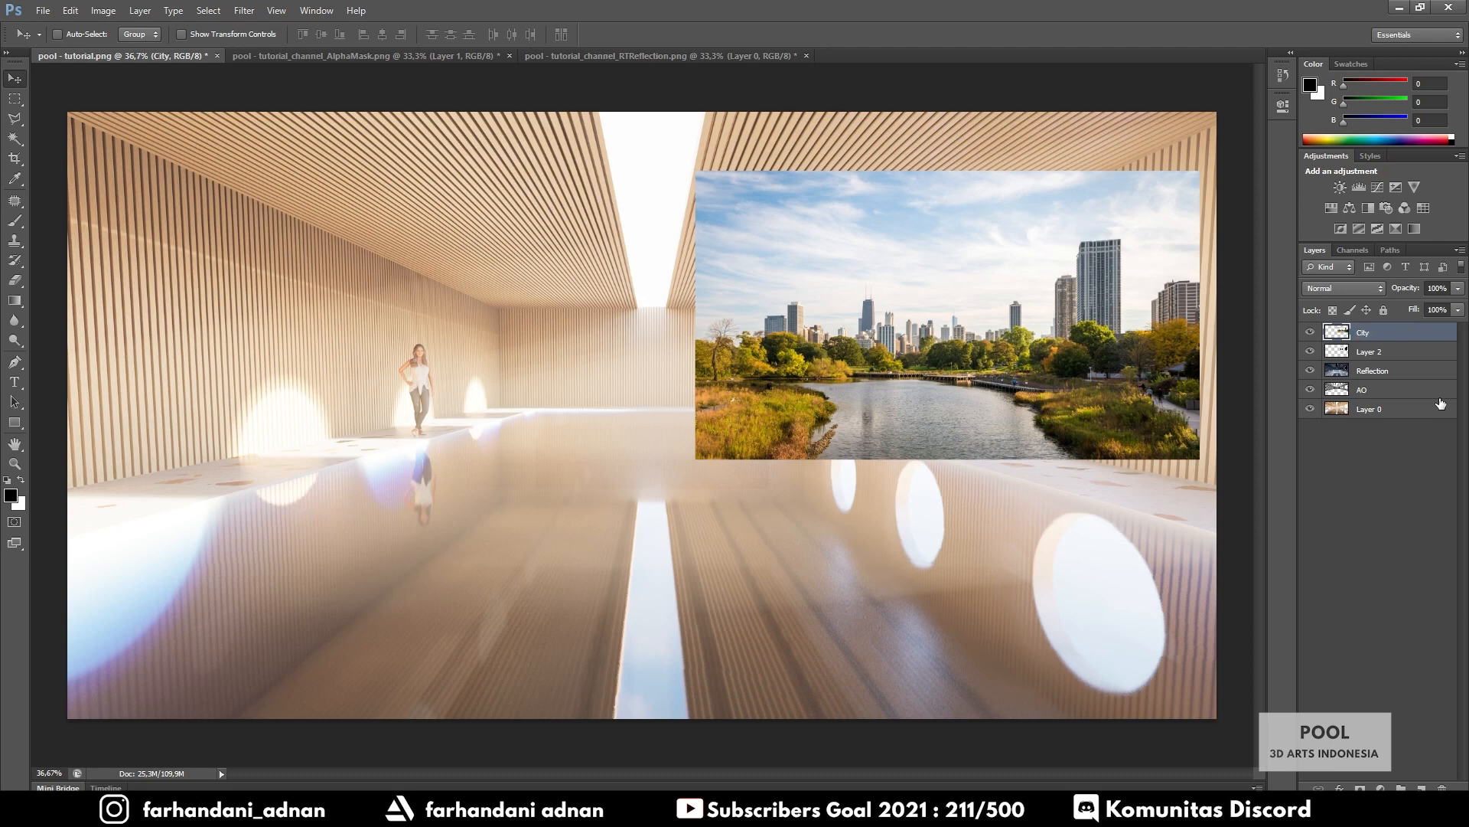
double_click(1381, 351)
text(jend)
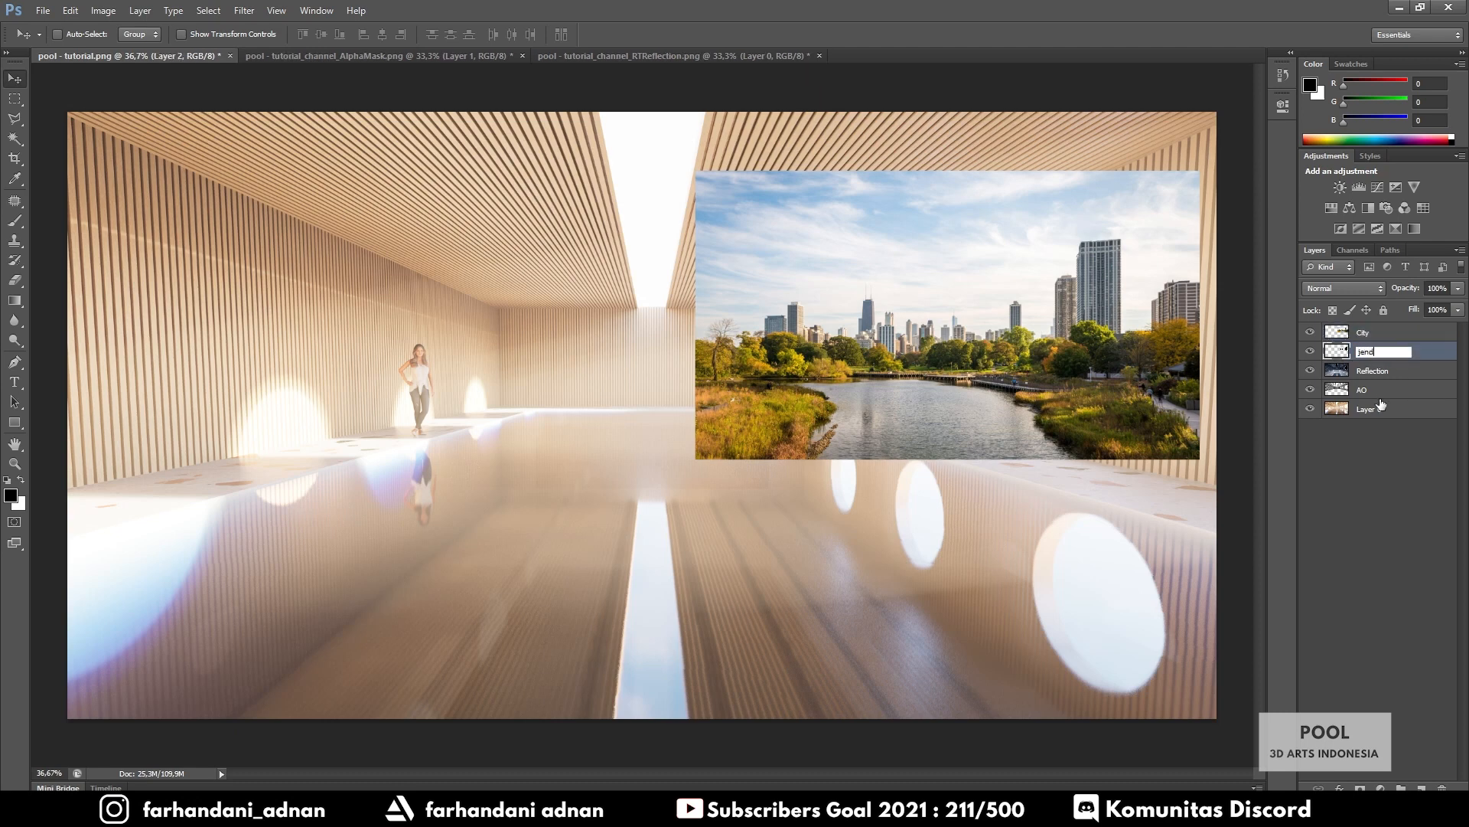
text(ela)
key(Return)
Nudge the jendela window shapes up slightly, then reselect the City layer
click(1370, 335)
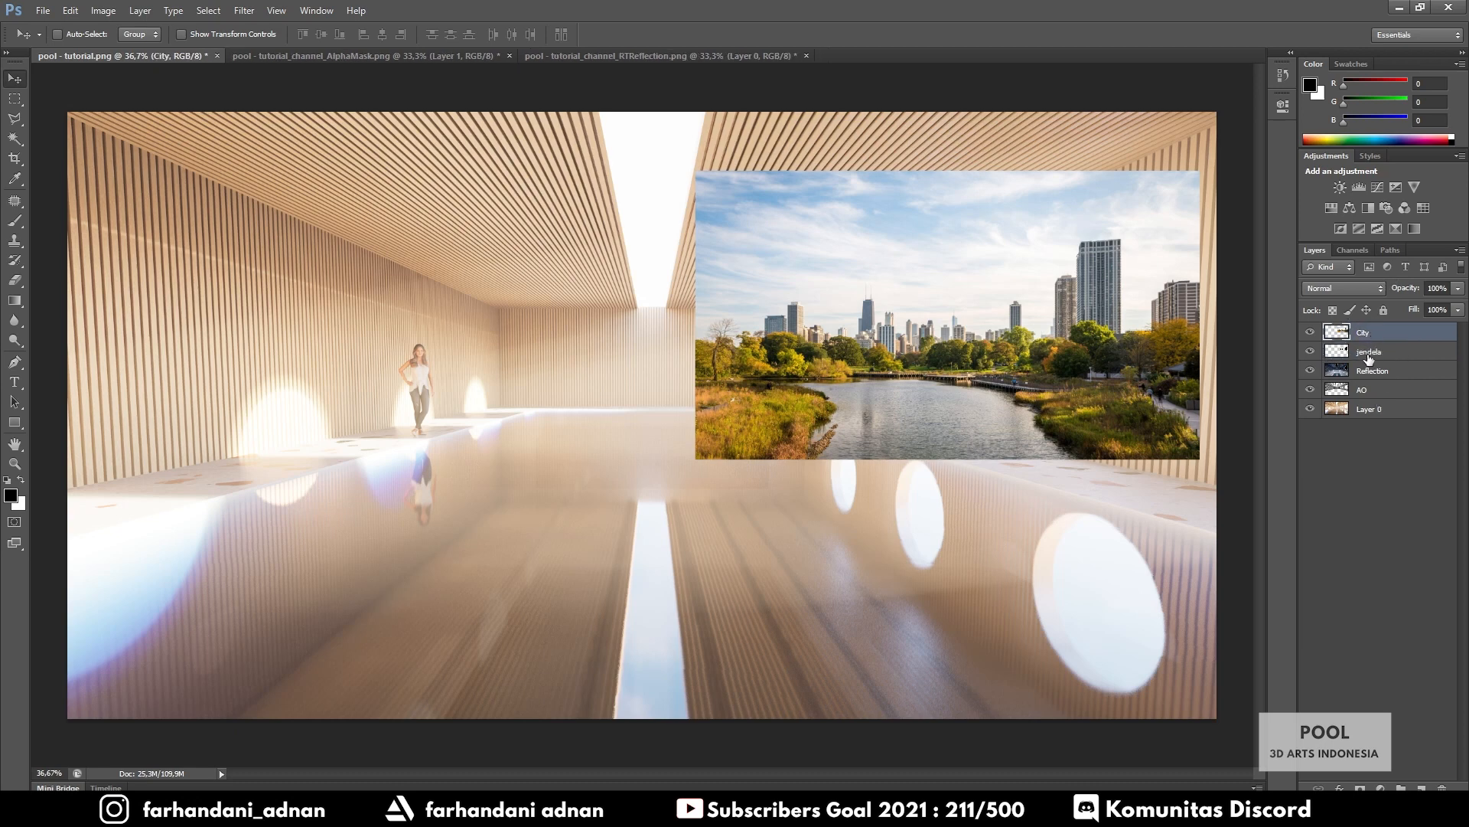
click(1369, 353)
mouse_move(1070, 345)
mouse_down()
mouse_move(690, 381)
mouse_move(876, 365)
mouse_move(581, 375)
mouse_move(1070, 336)
mouse_up()
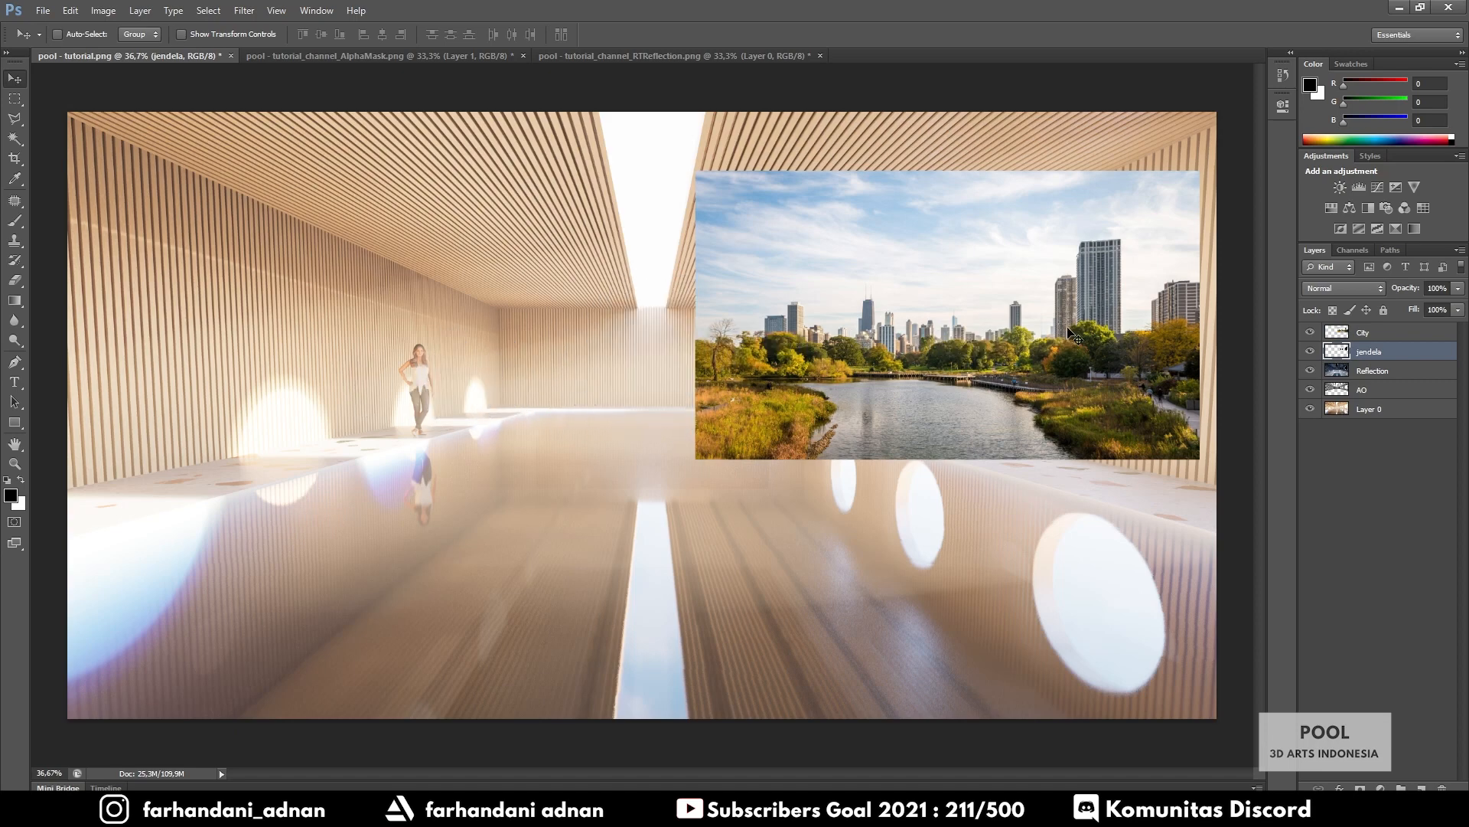
click(1381, 334)
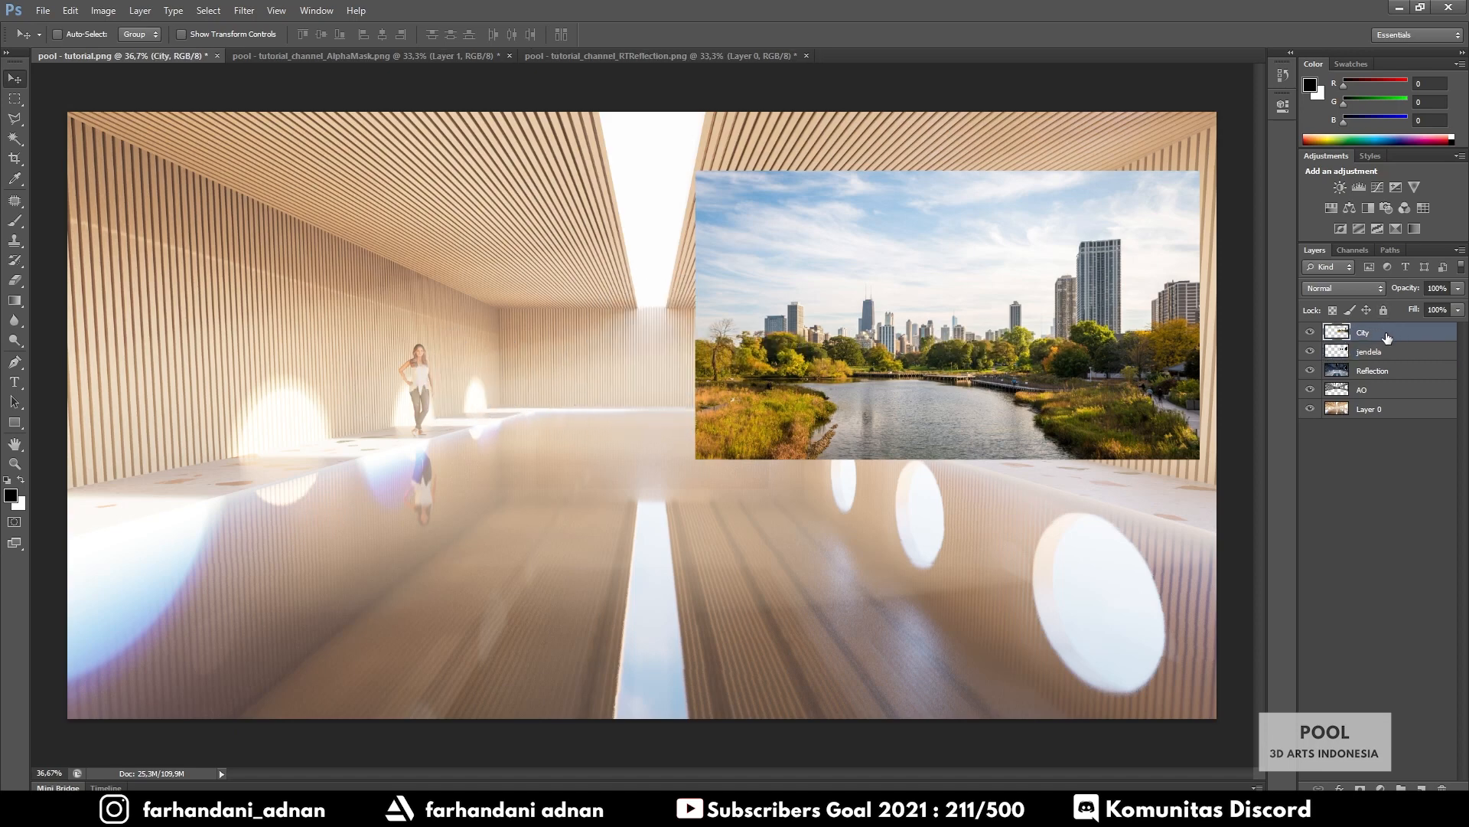
Clip the City layer to jendela and shift the skyline down-left to frame it in the windows
right_click(1386, 338)
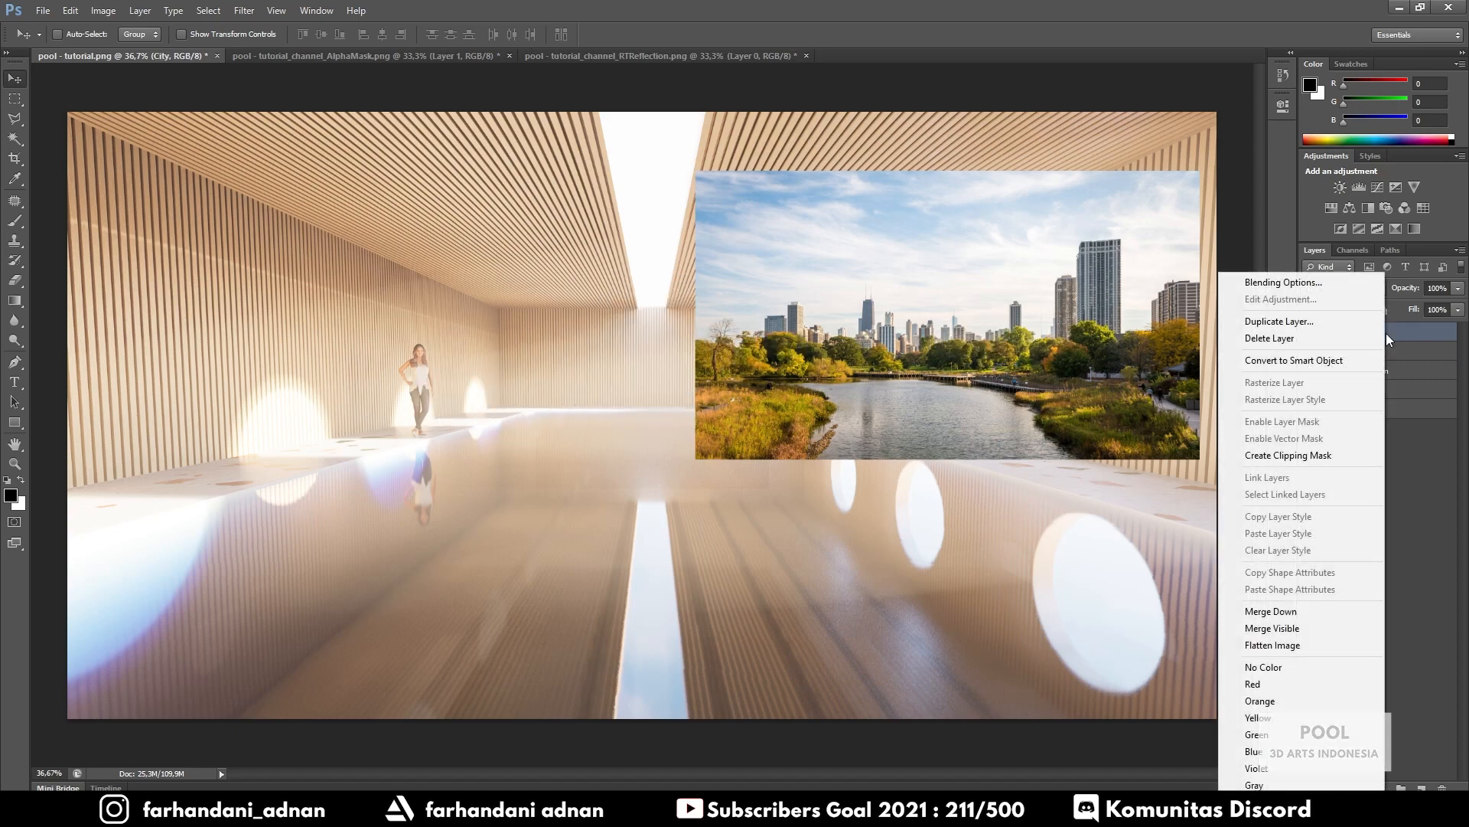
click(1299, 455)
mouse_move(1115, 349)
mouse_down()
mouse_move(1131, 333)
mouse_move(1108, 359)
mouse_move(1114, 333)
mouse_move(1115, 348)
mouse_up()
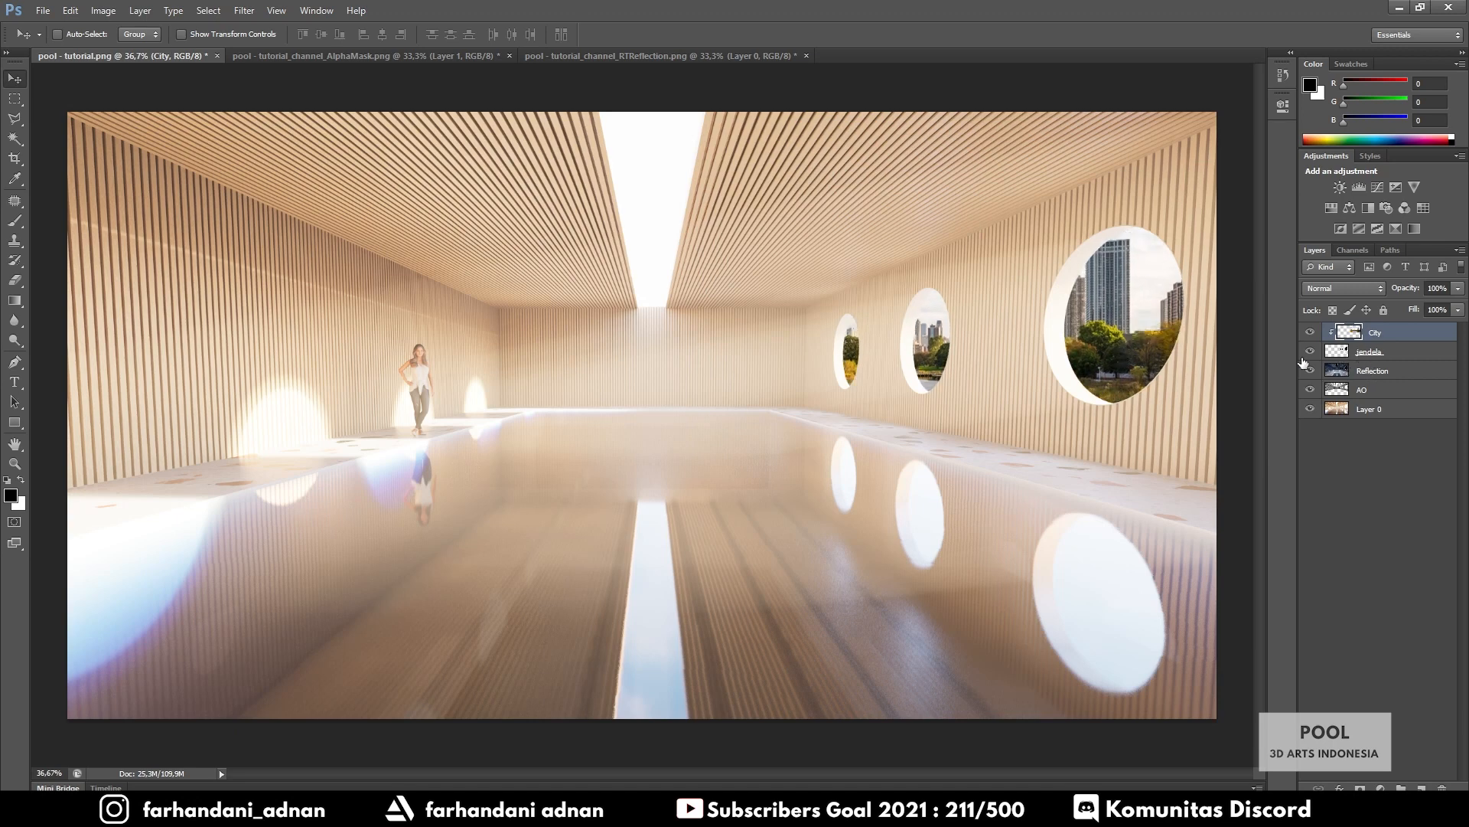
mouse_move(1123, 355)
mouse_down()
mouse_move(1122, 322)
mouse_move(1119, 366)
mouse_up()
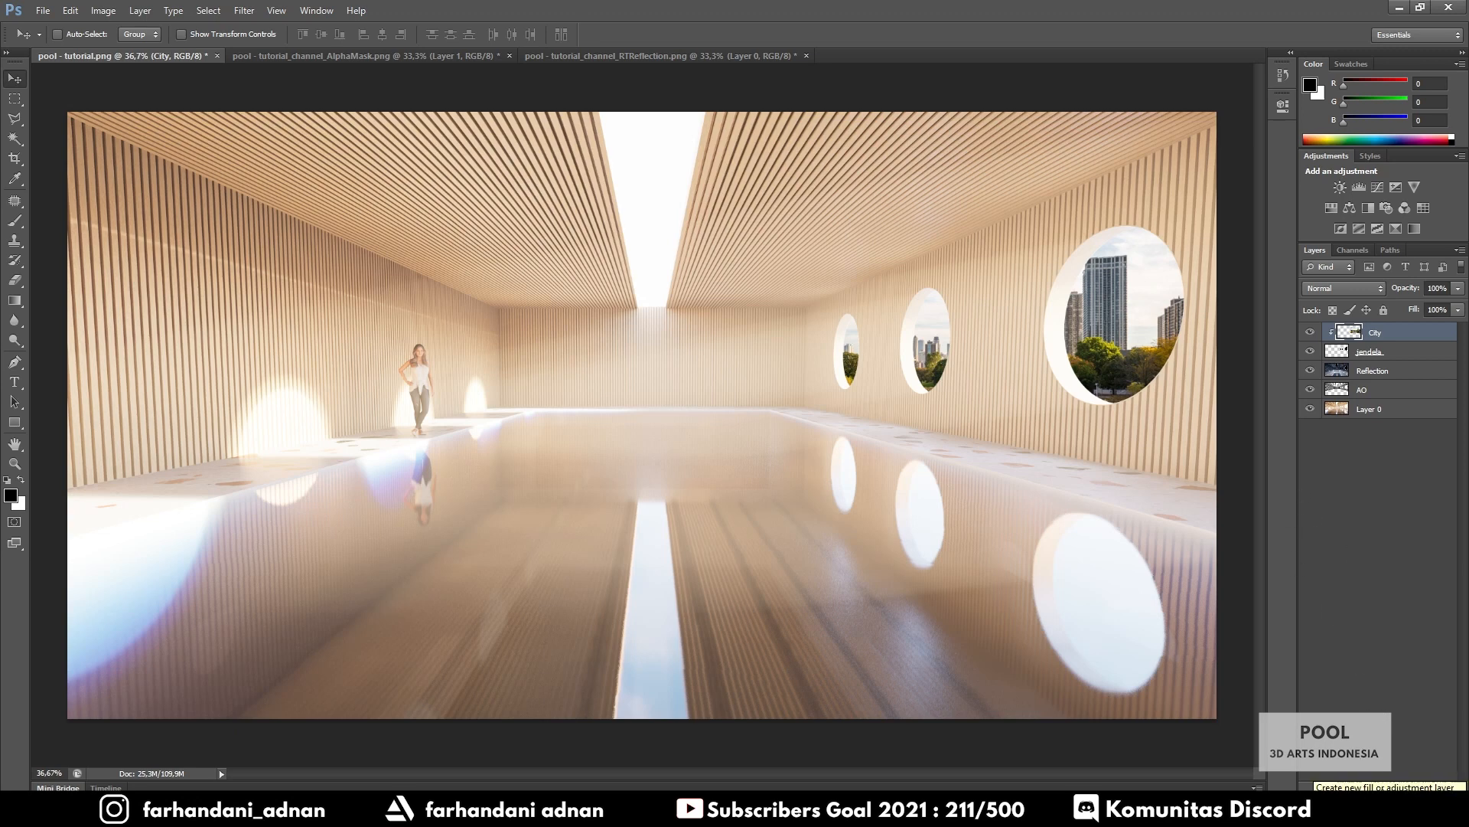
Add a Levels adjustment layer and clip it to the City layer
click(1314, 798)
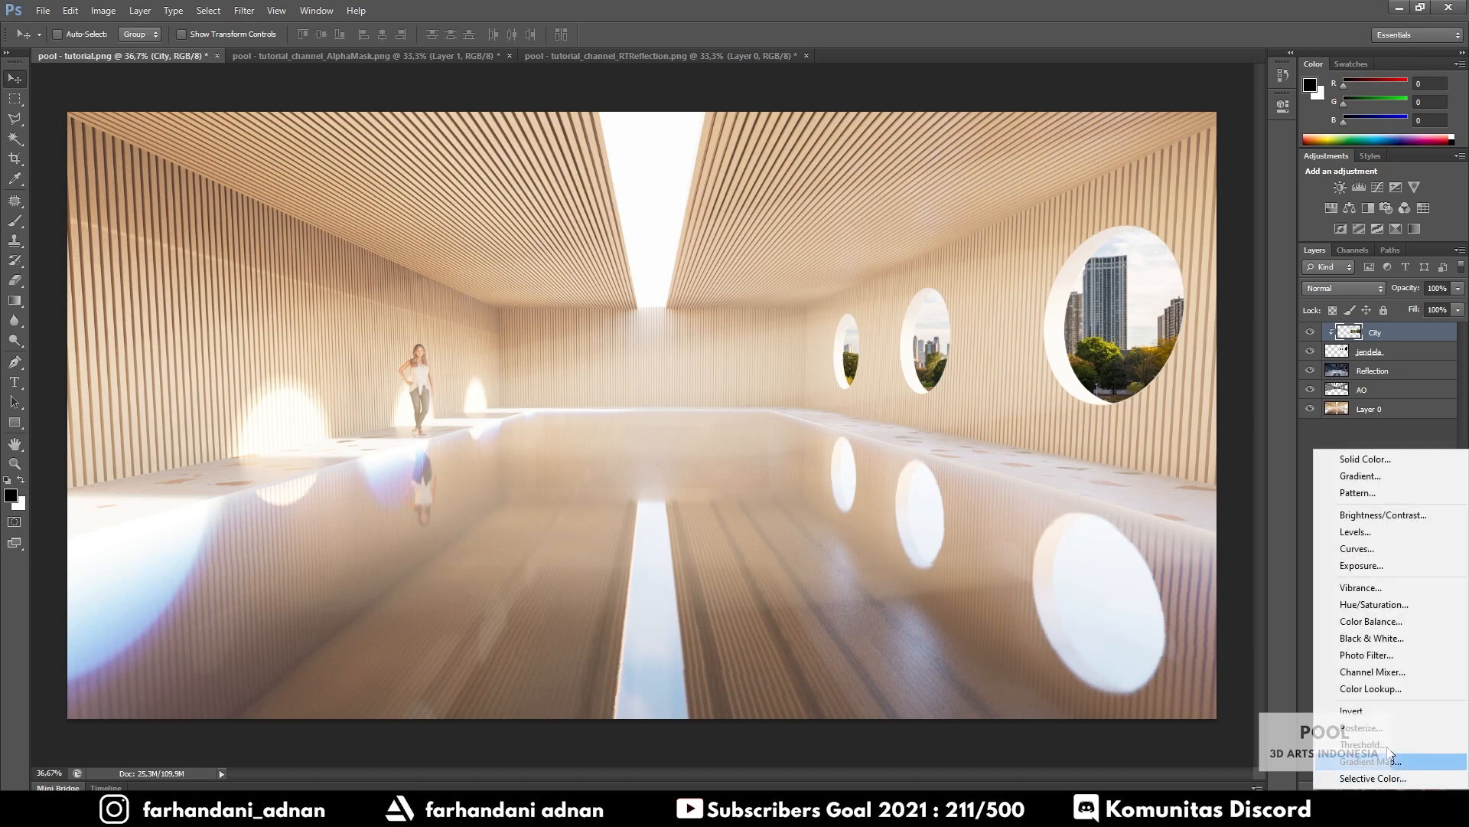
click(1374, 533)
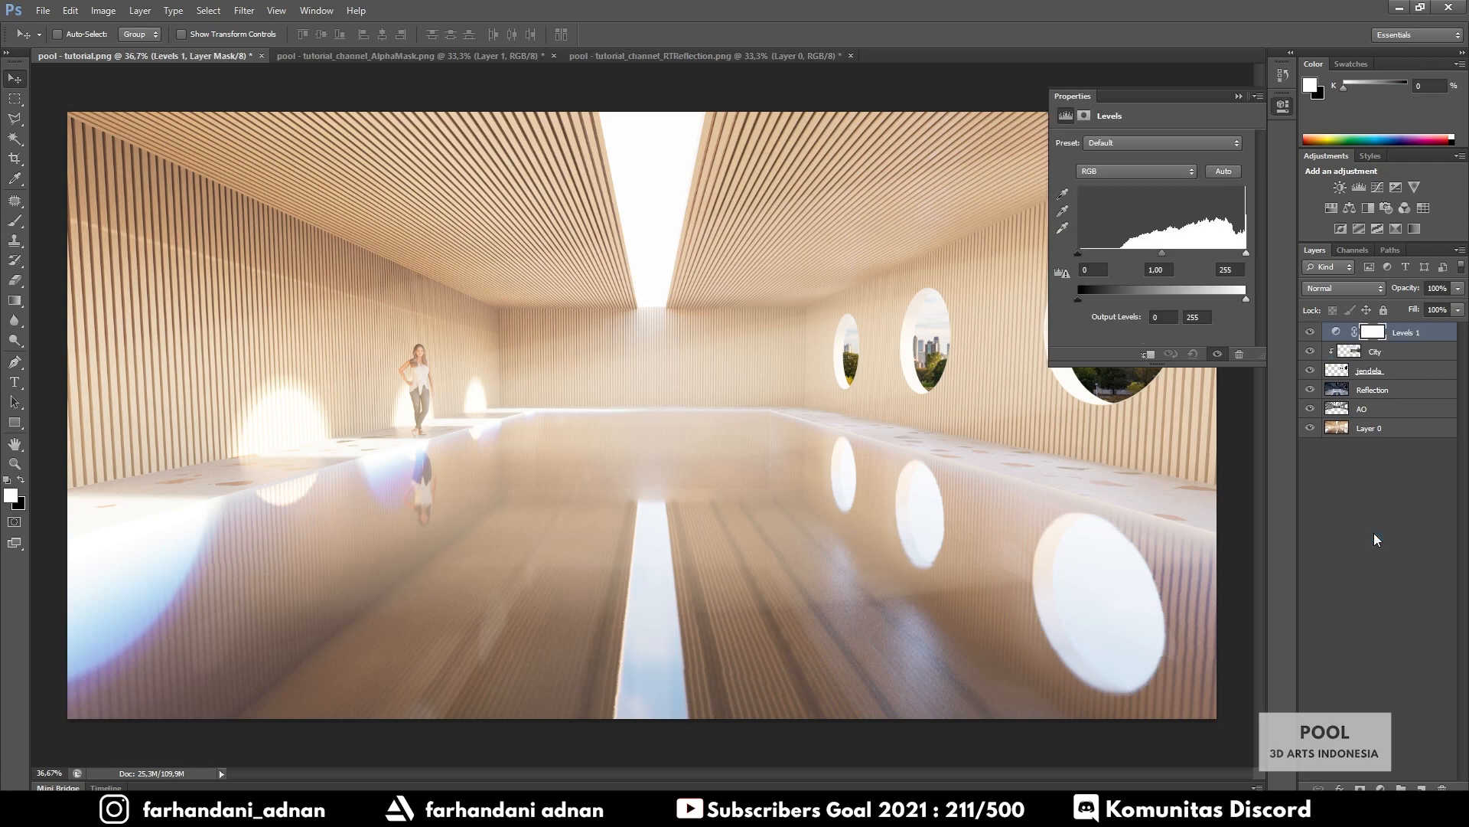
drag(1196, 95, 840, 360)
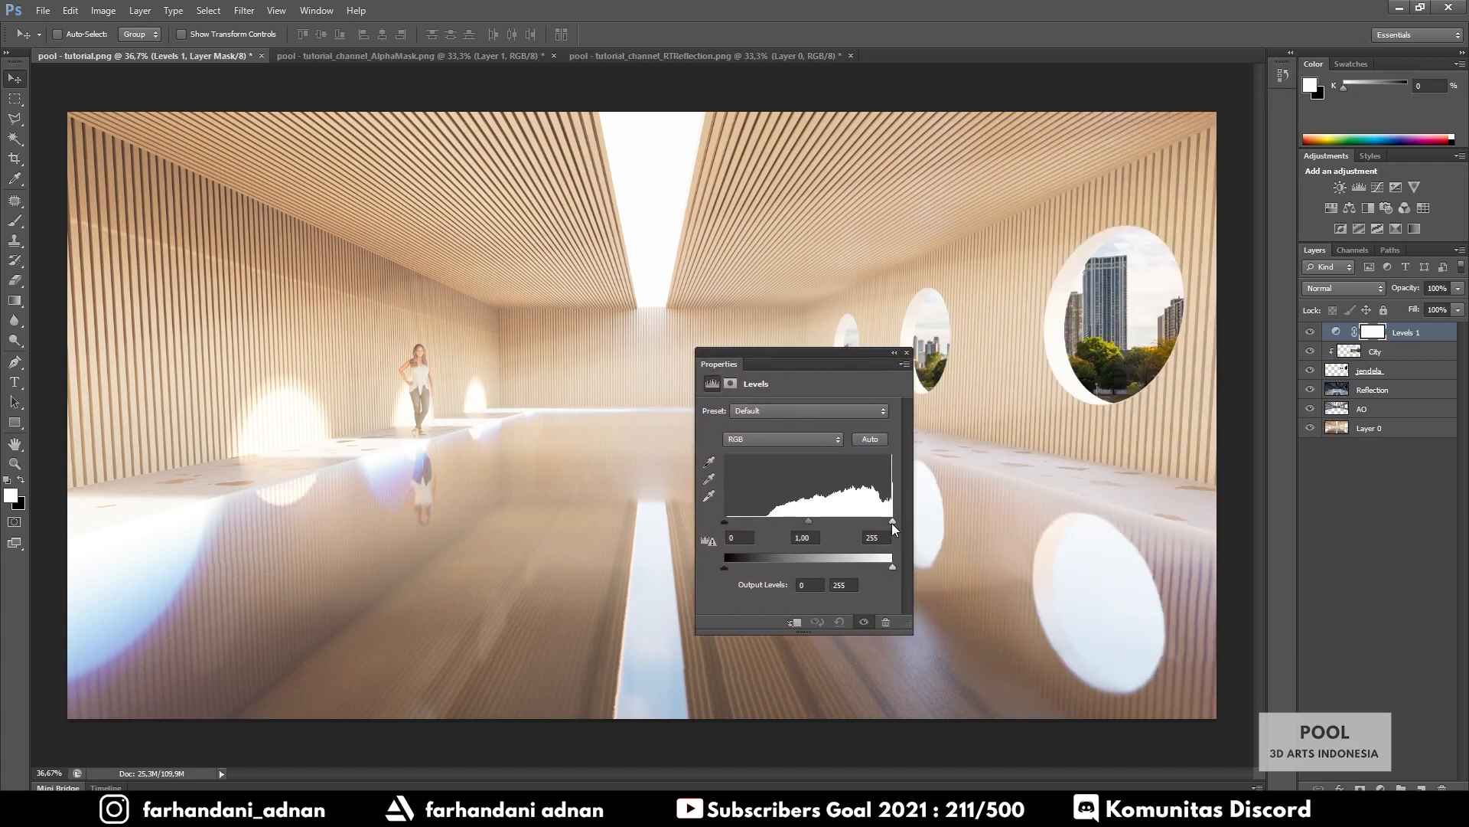
drag(758, 563, 748, 543)
click(907, 352)
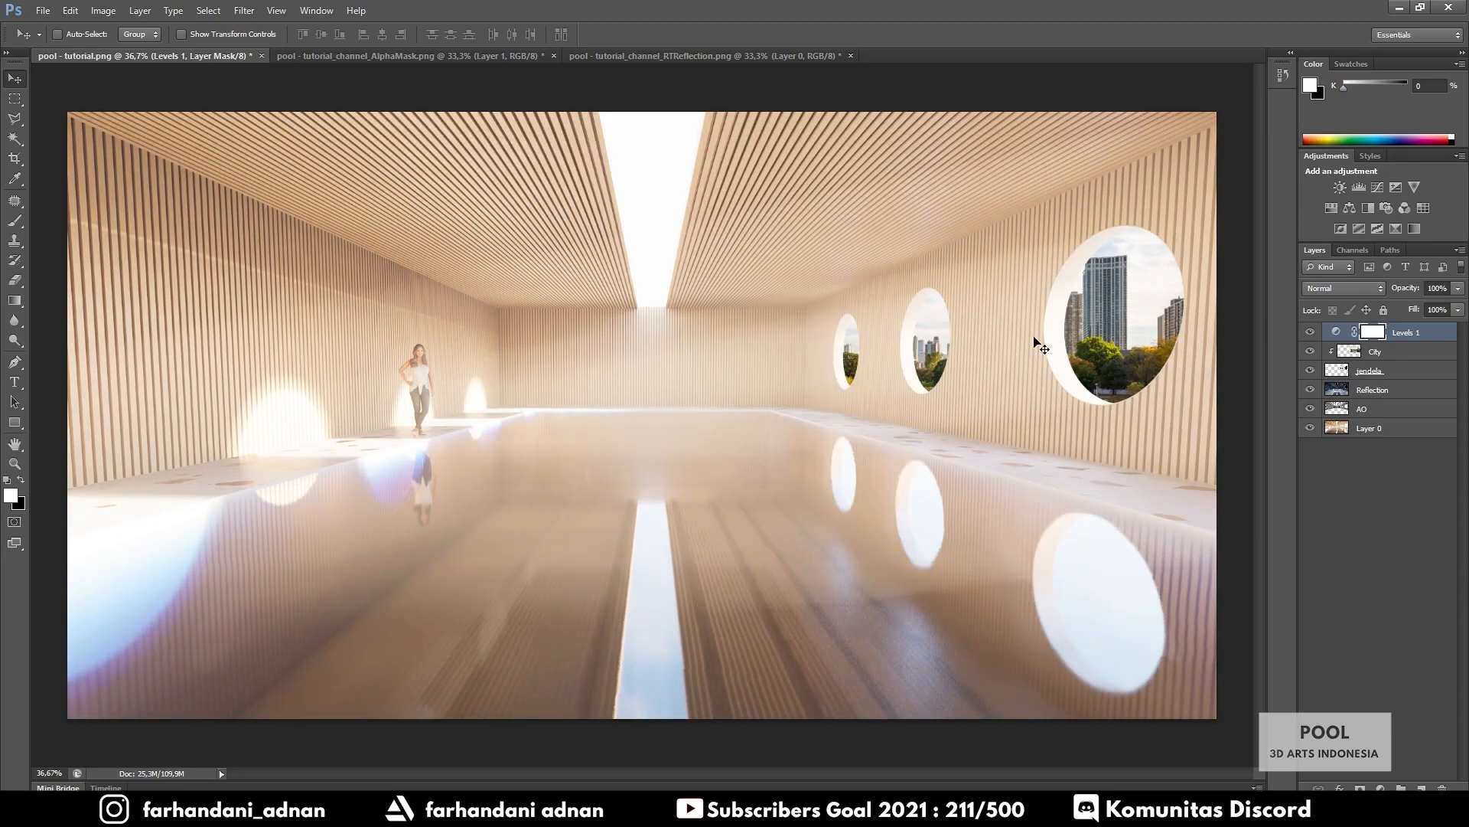
alt+click(1345, 336)
click(1362, 358)
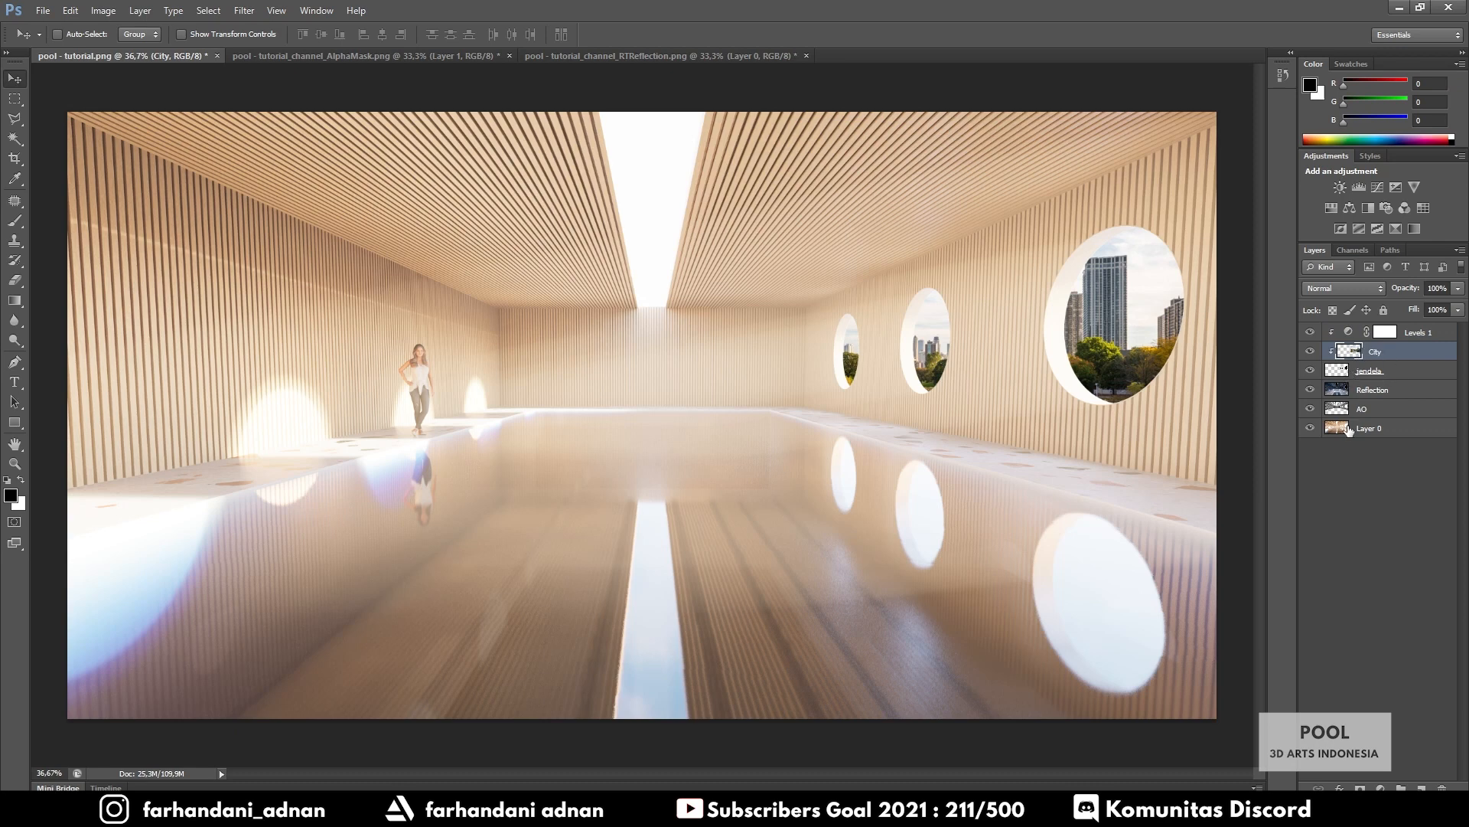
Set Levels 1 output black to 160 and input white to 133
double_click(1348, 332)
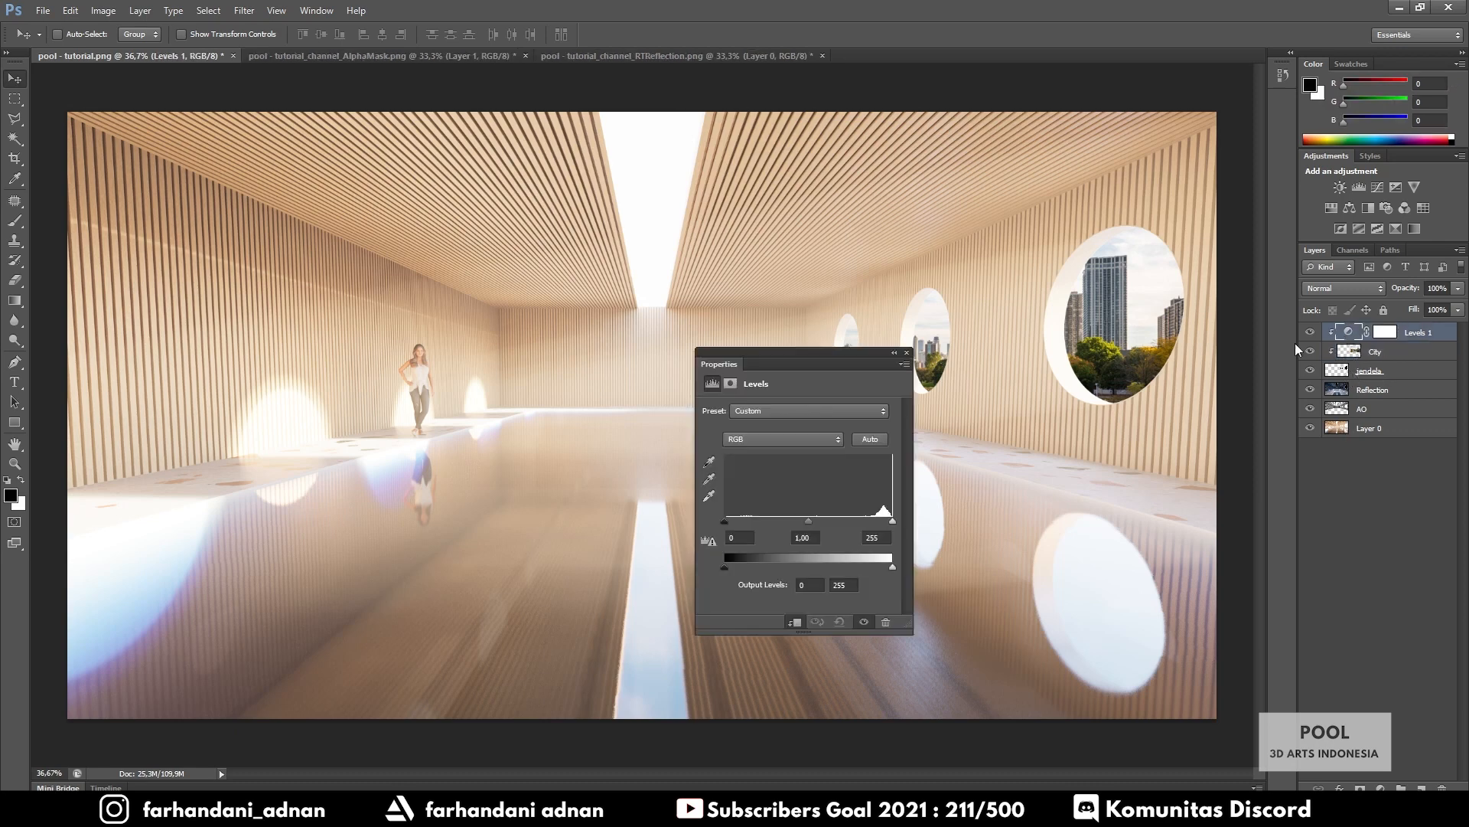
drag(727, 564, 832, 565)
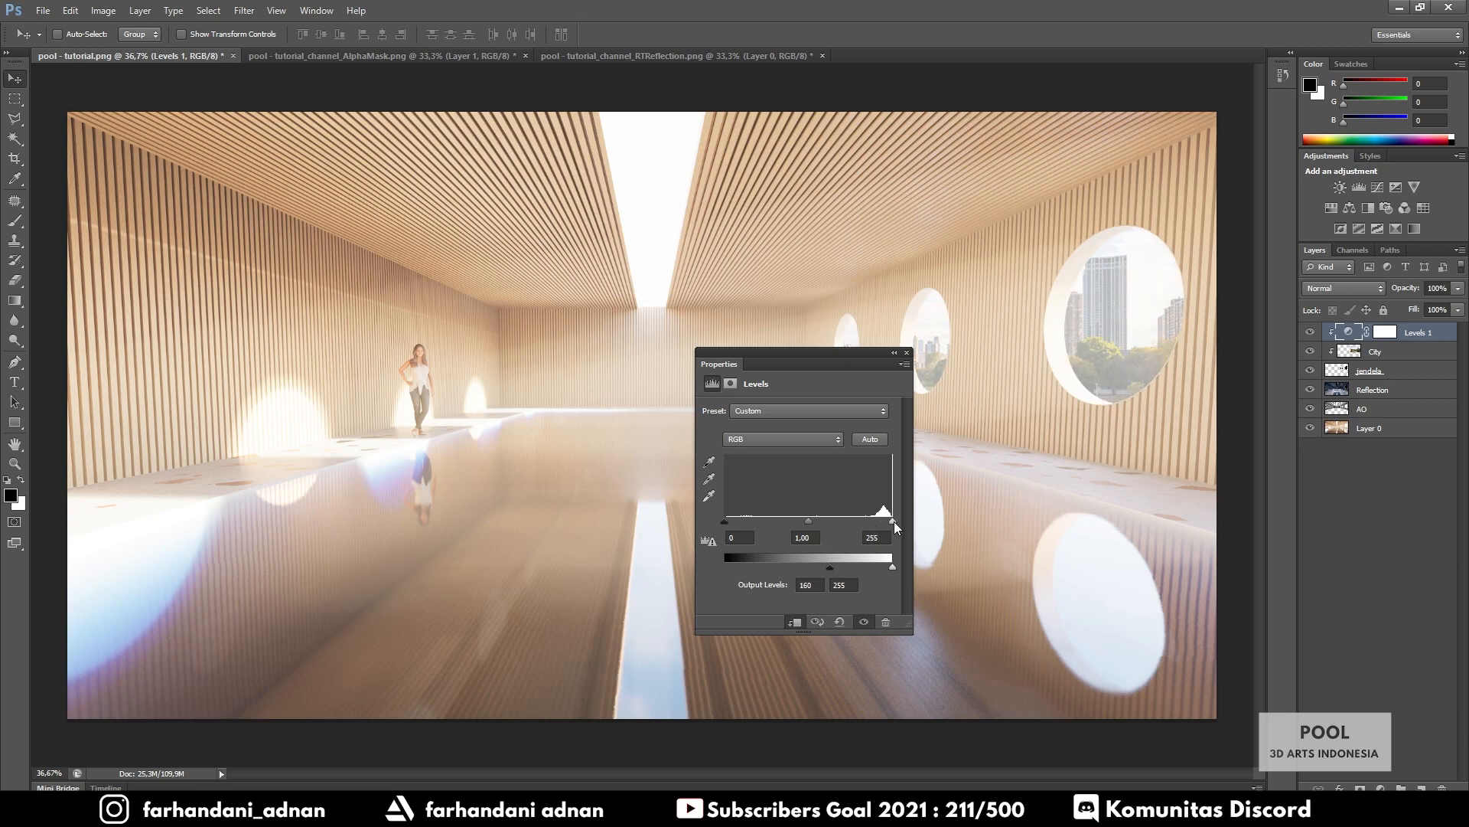
drag(893, 521, 724, 533)
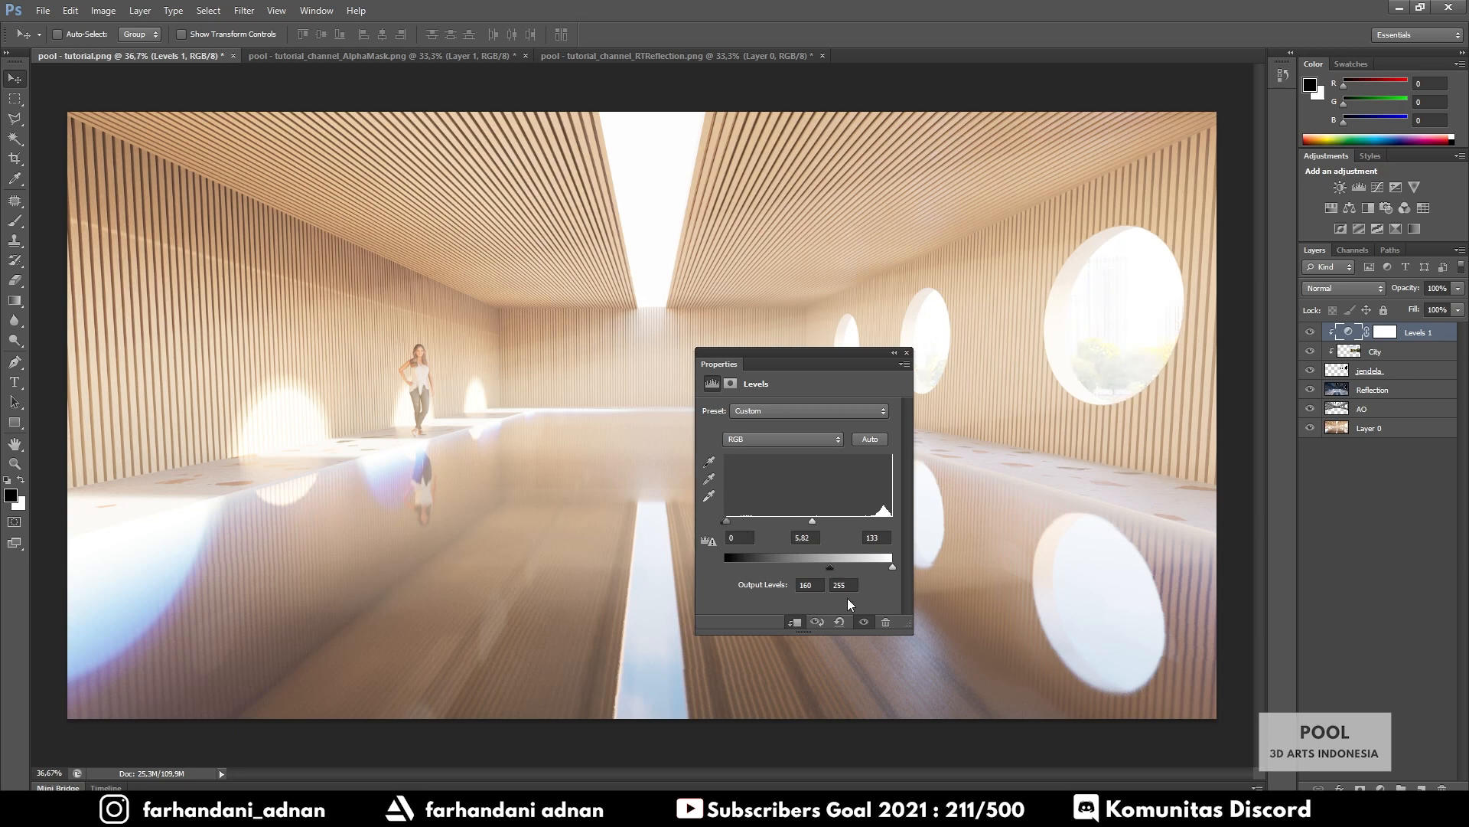
click(906, 353)
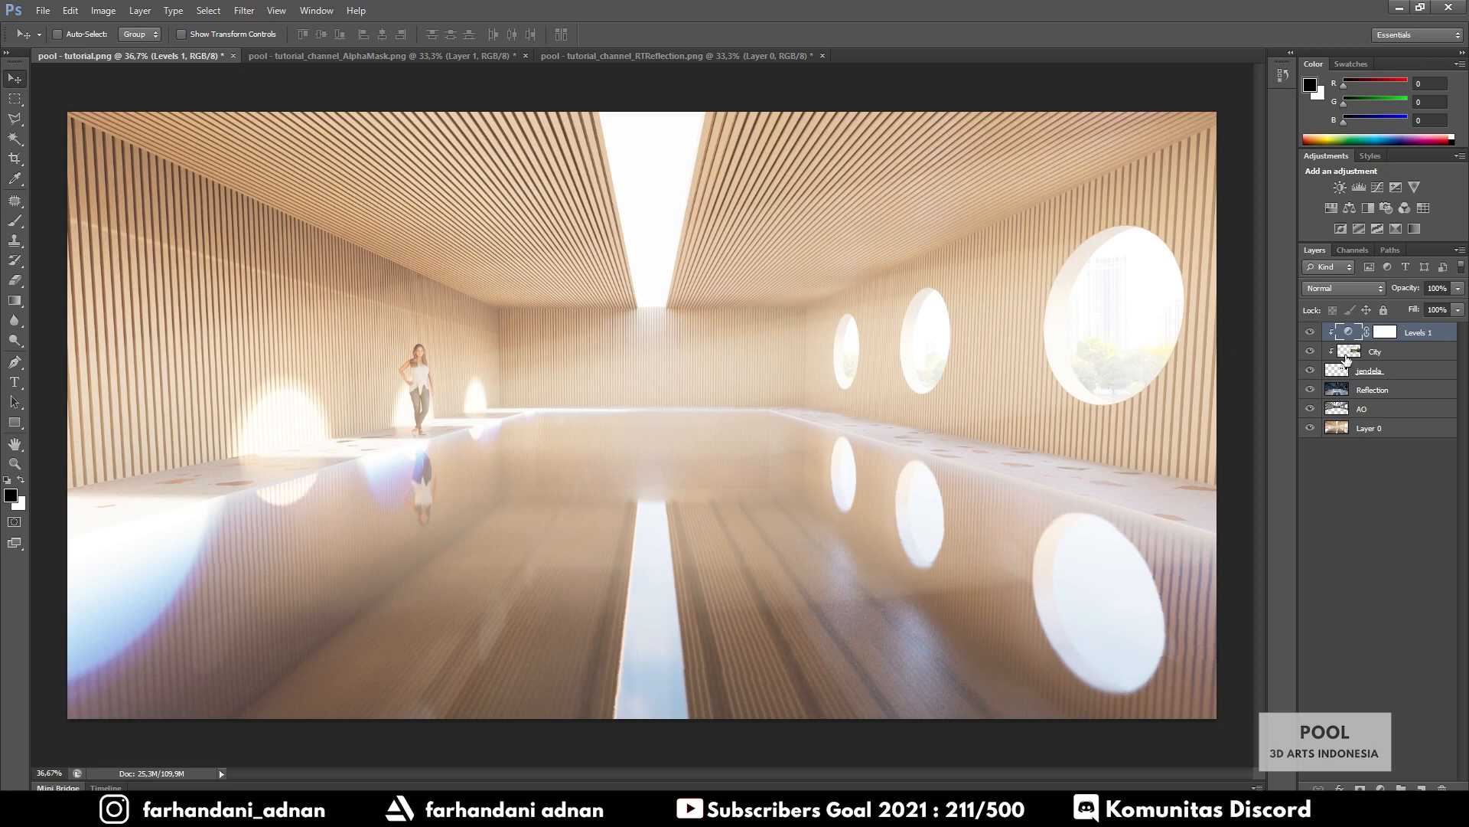
click(1379, 356)
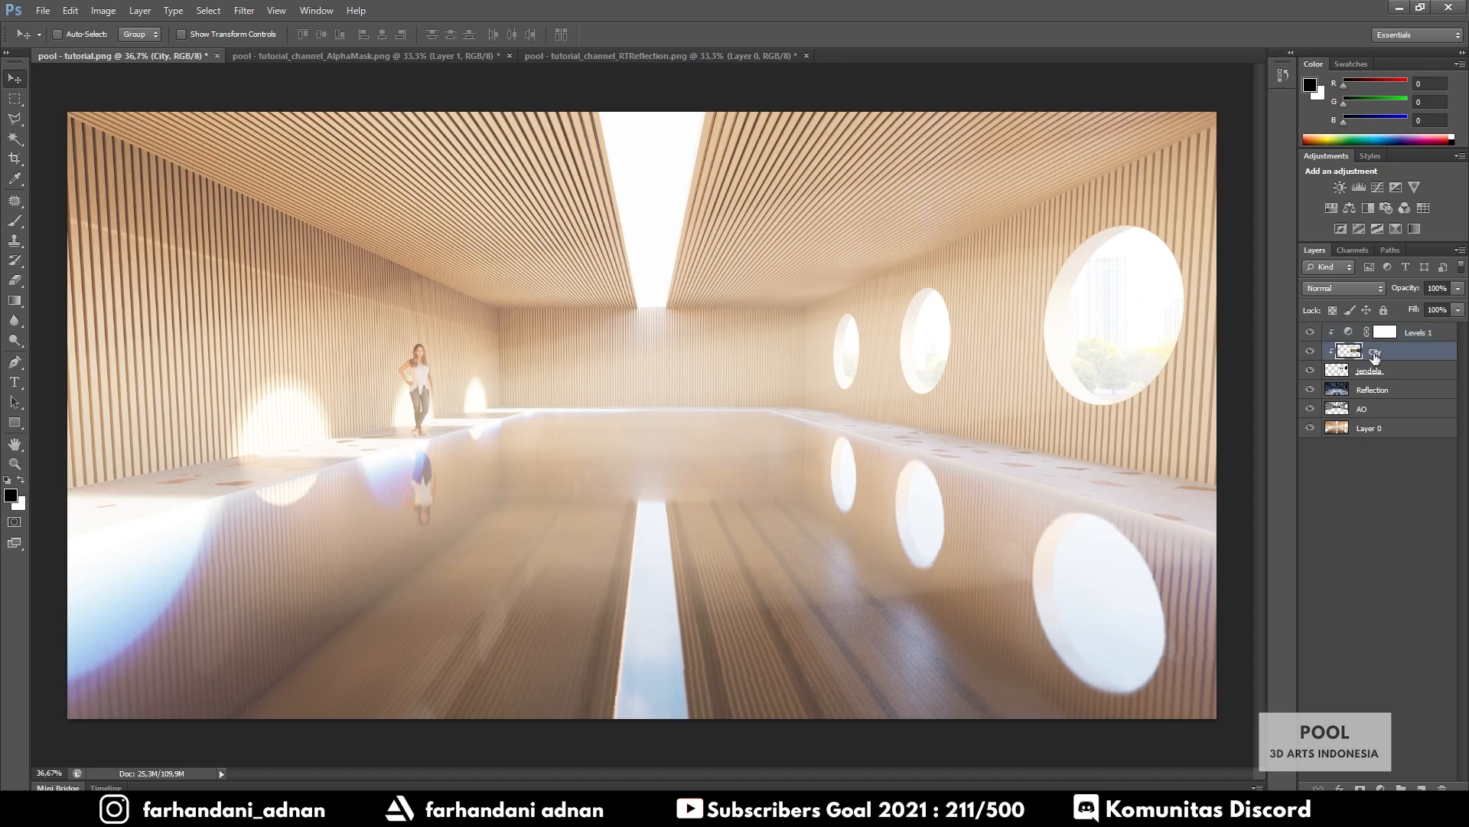
Apply a Gaussian Blur with radius 3,5 pixels to the City layer
click(244, 10)
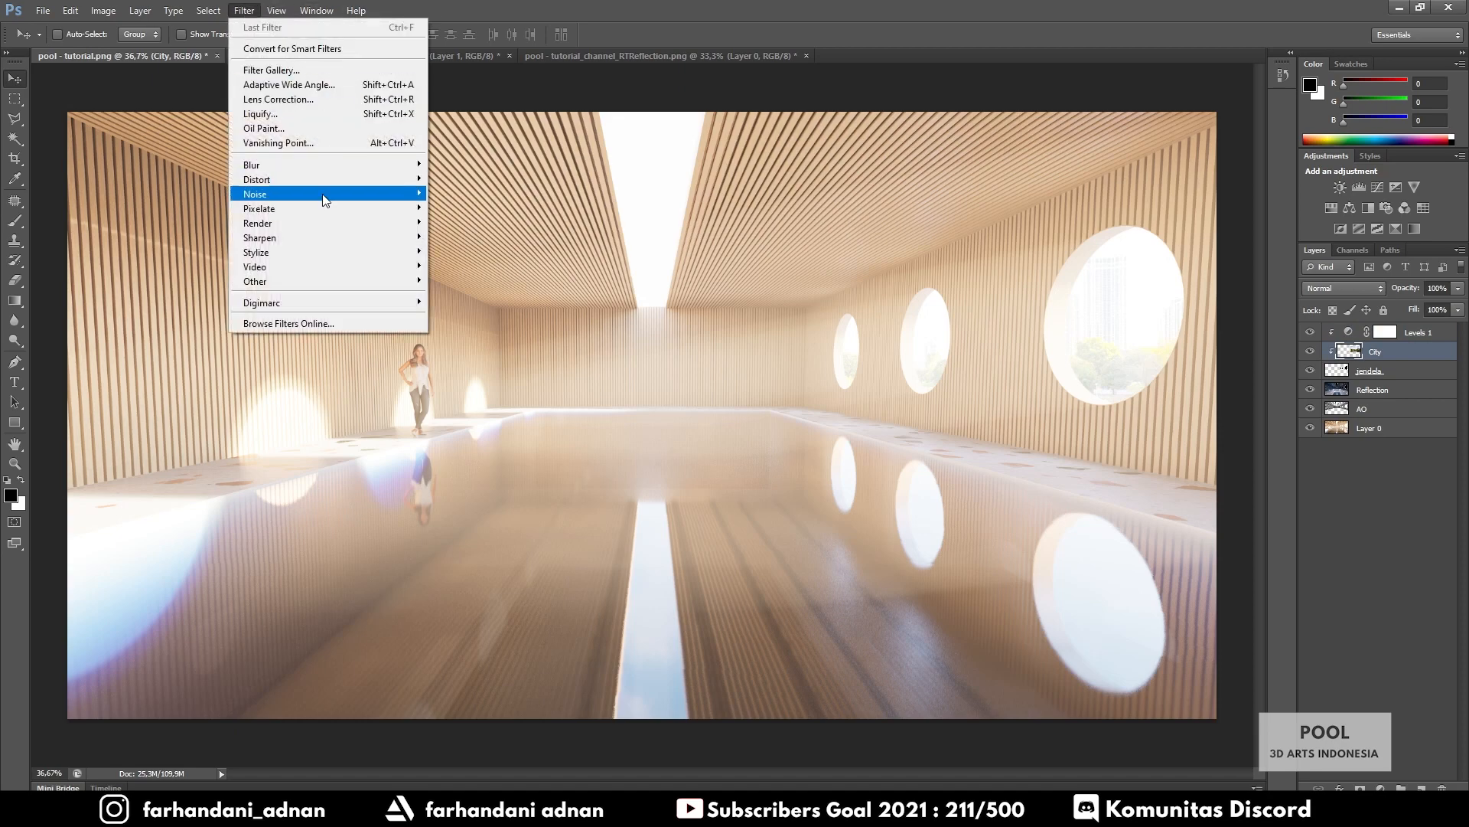
mouse_move(314, 166)
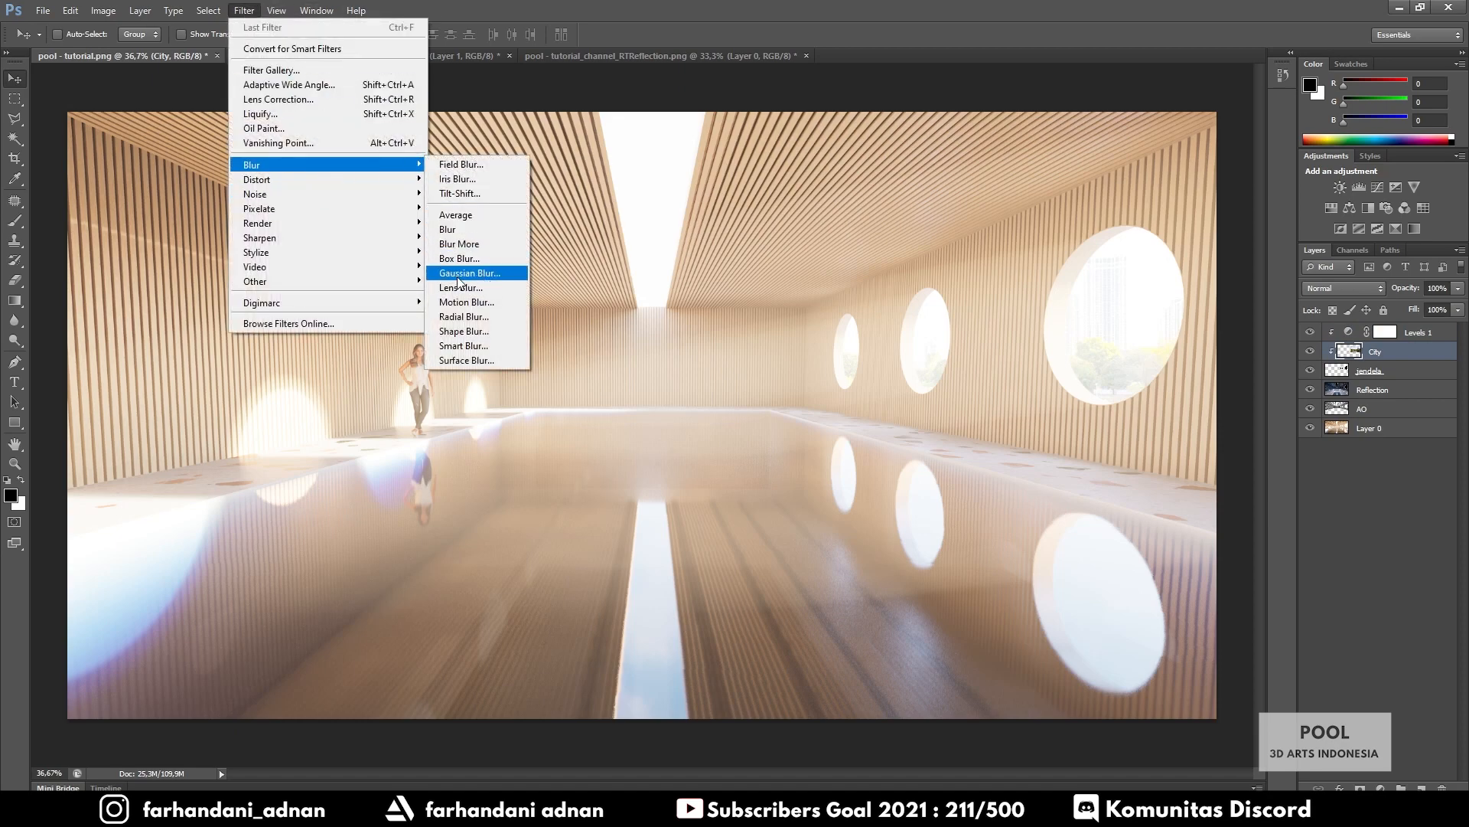
click(461, 275)
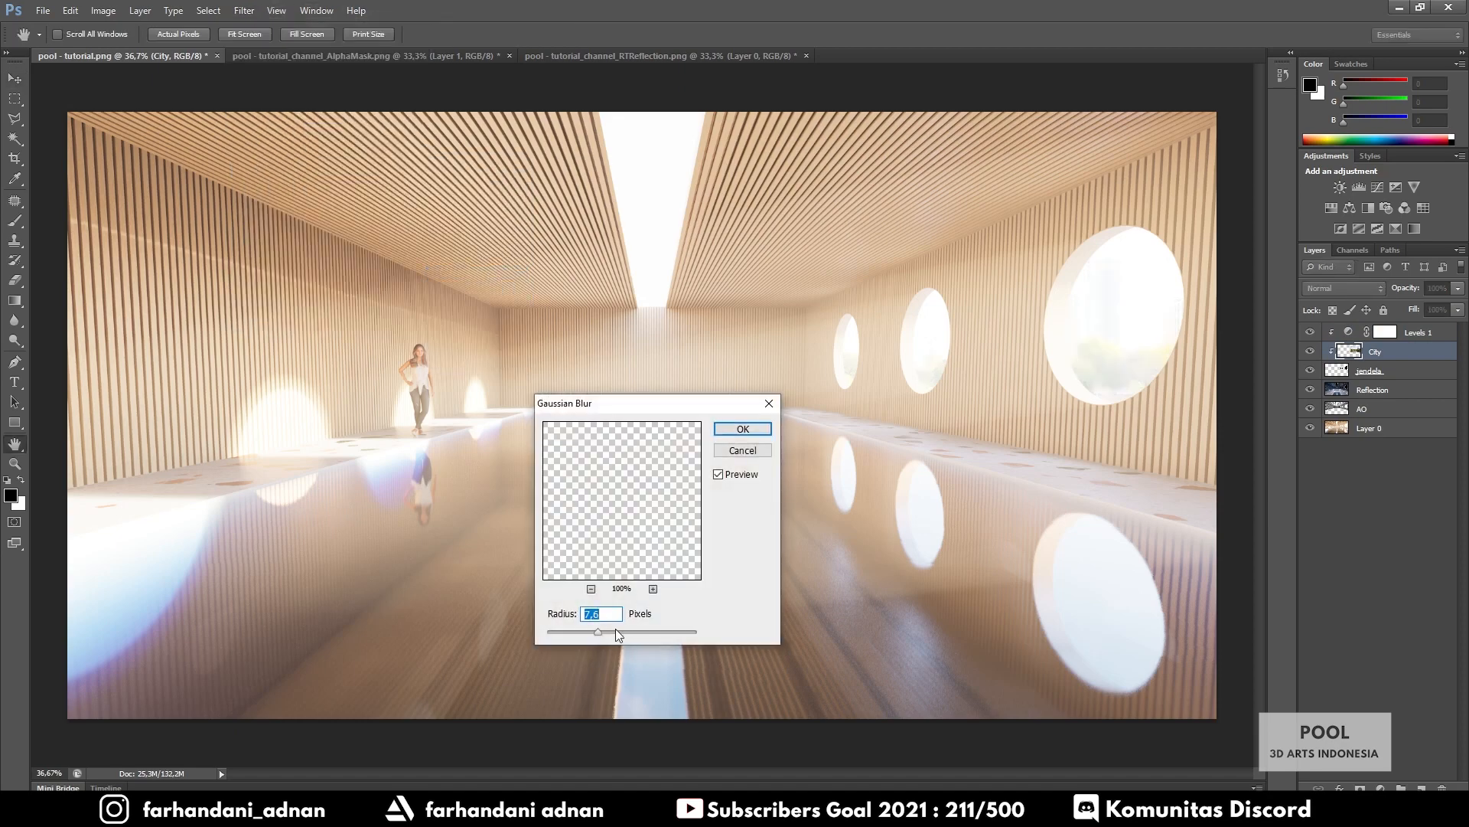
drag(597, 633, 585, 635)
click(743, 429)
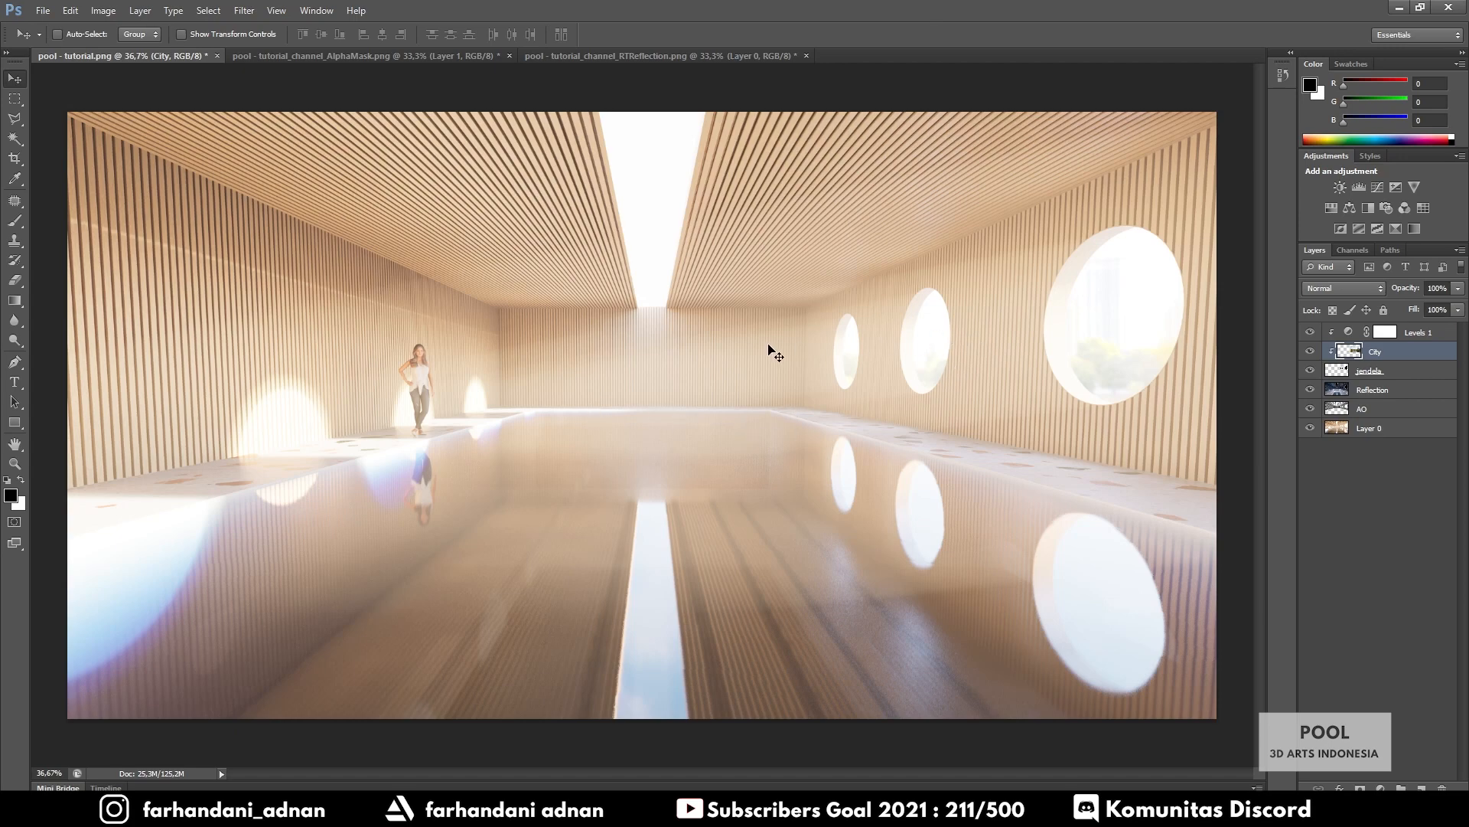
alt+scroll(710, 365, up, 3)
alt+scroll(710, 365, down, 3)
alt+scroll(710, 370, up, 2)
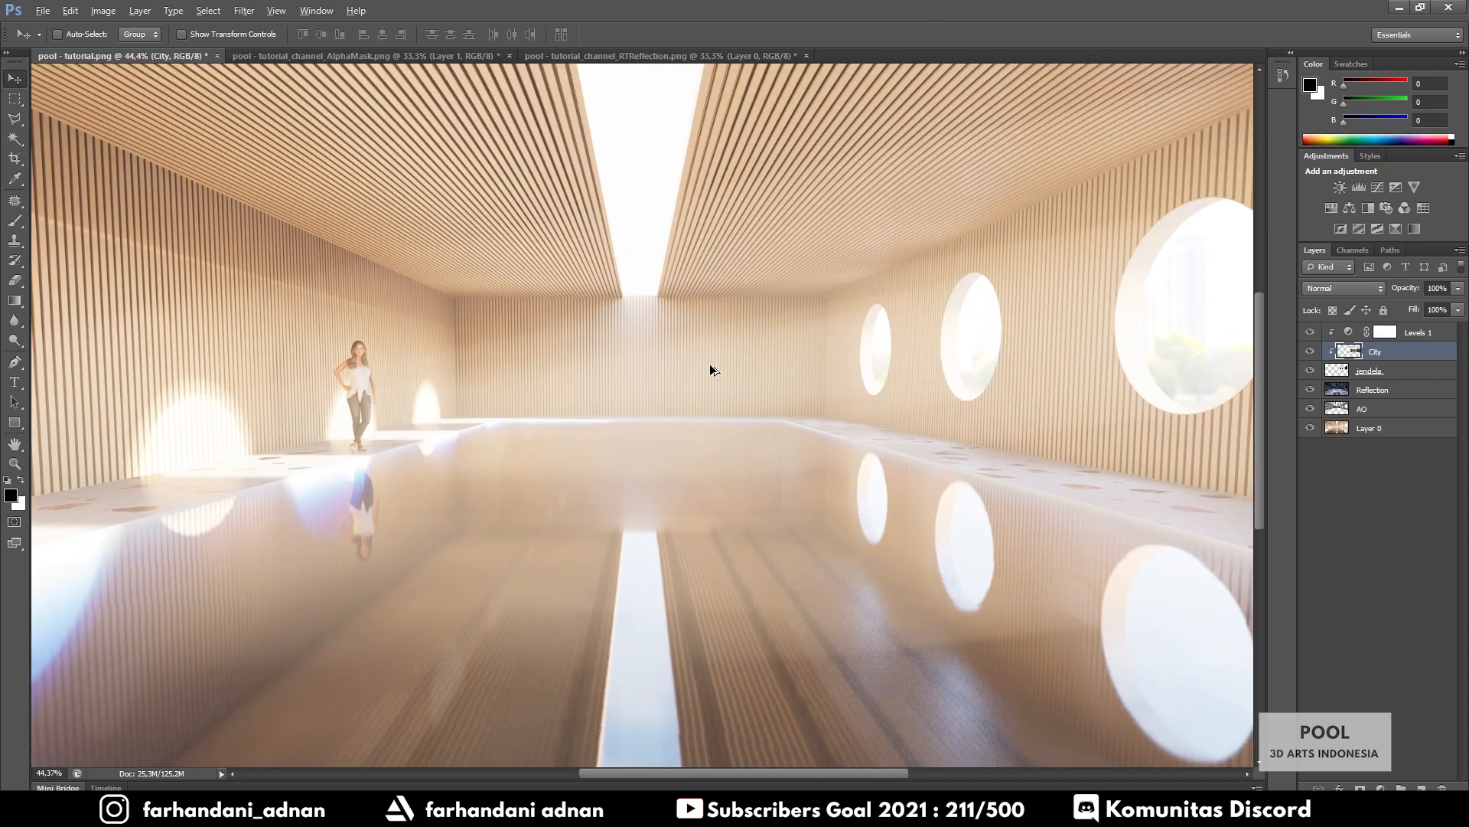
alt+scroll(710, 370, down, 2)
alt+scroll(710, 371, up, 1)
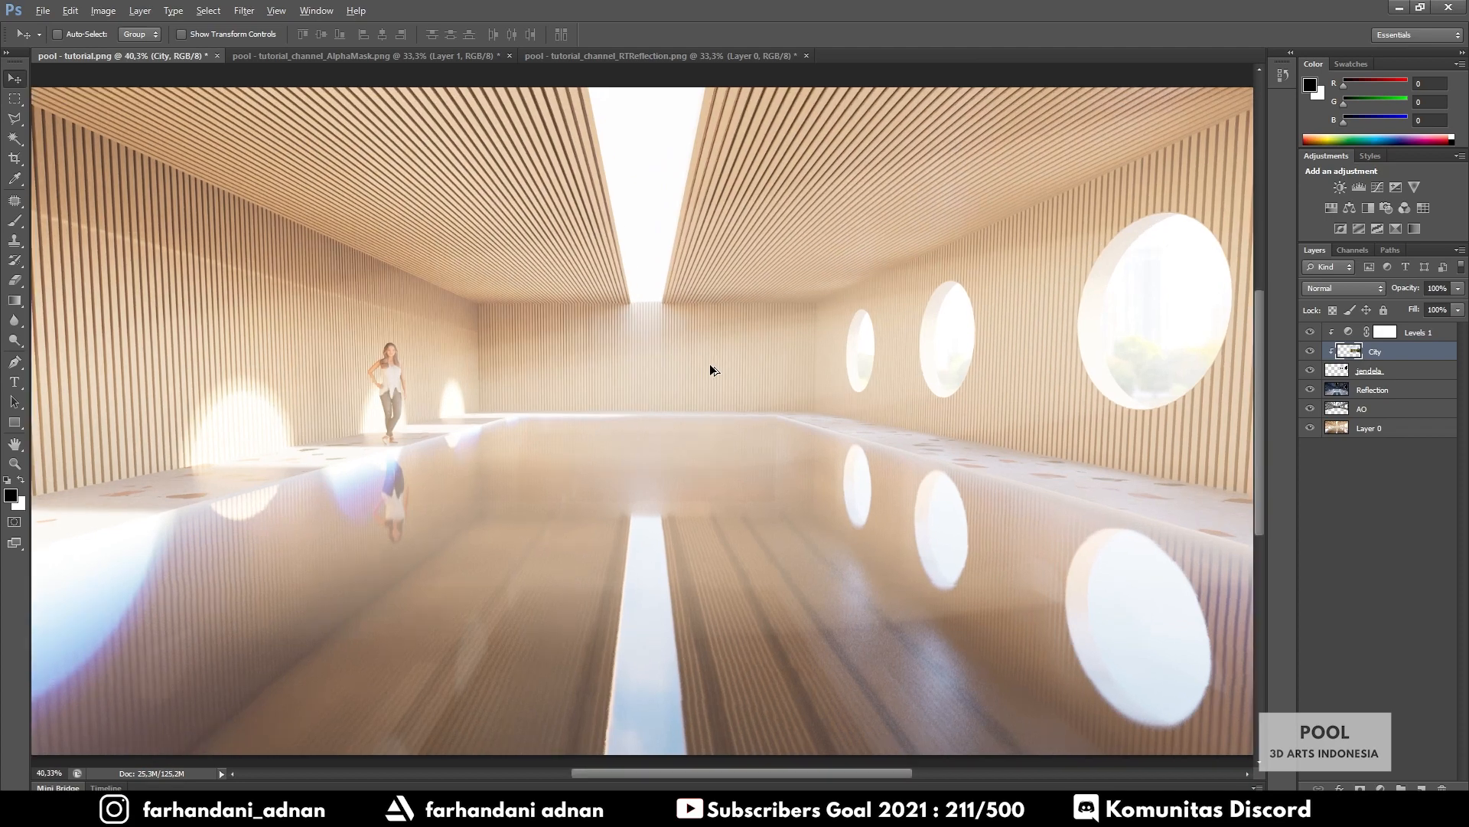
alt+scroll(711, 371, down, 1)
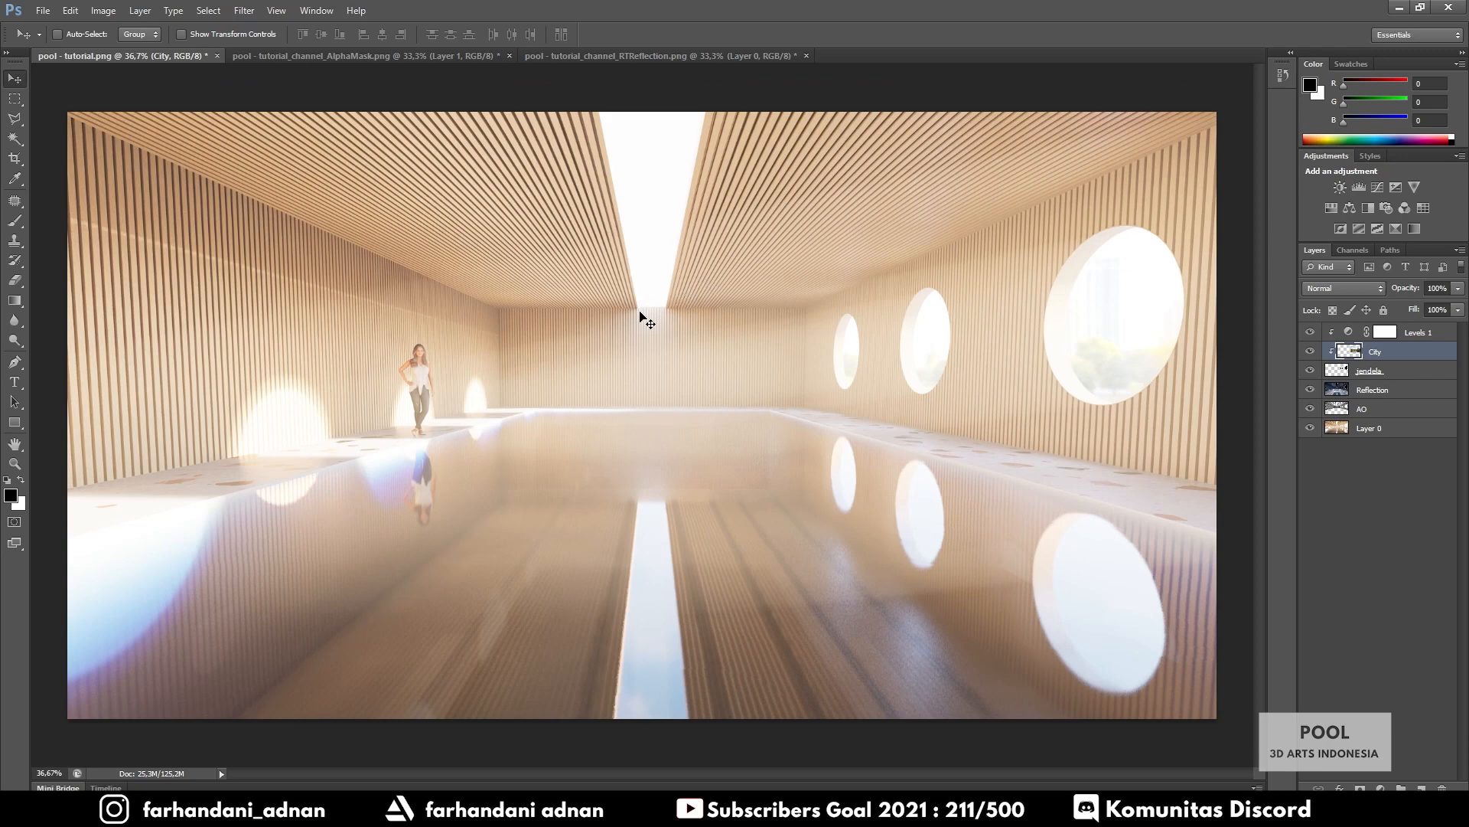
Save for Web as PNG-24 named '[PS] pool--tutorial' in the Render 3 folder
click(46, 11)
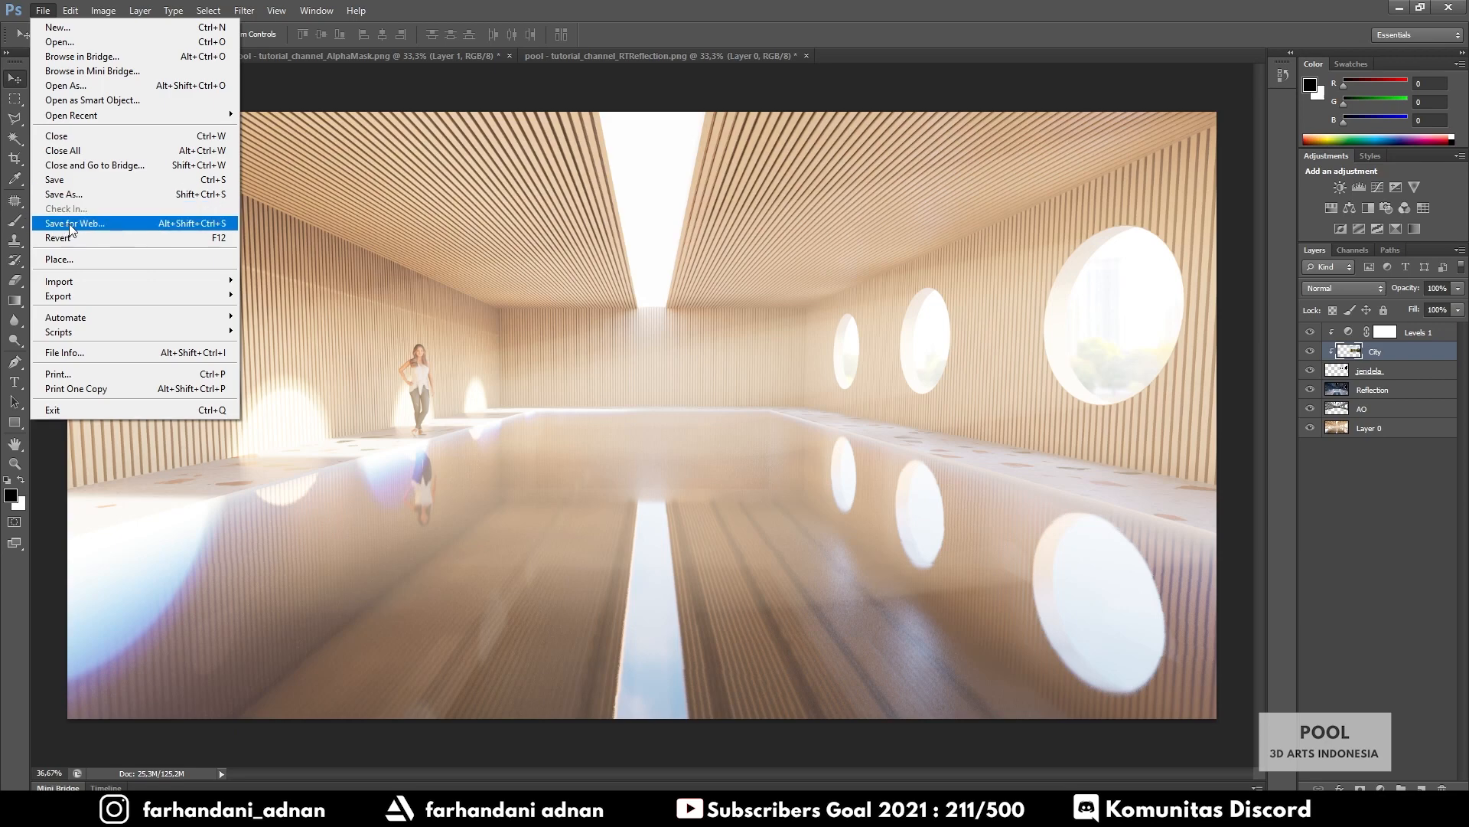
click(97, 224)
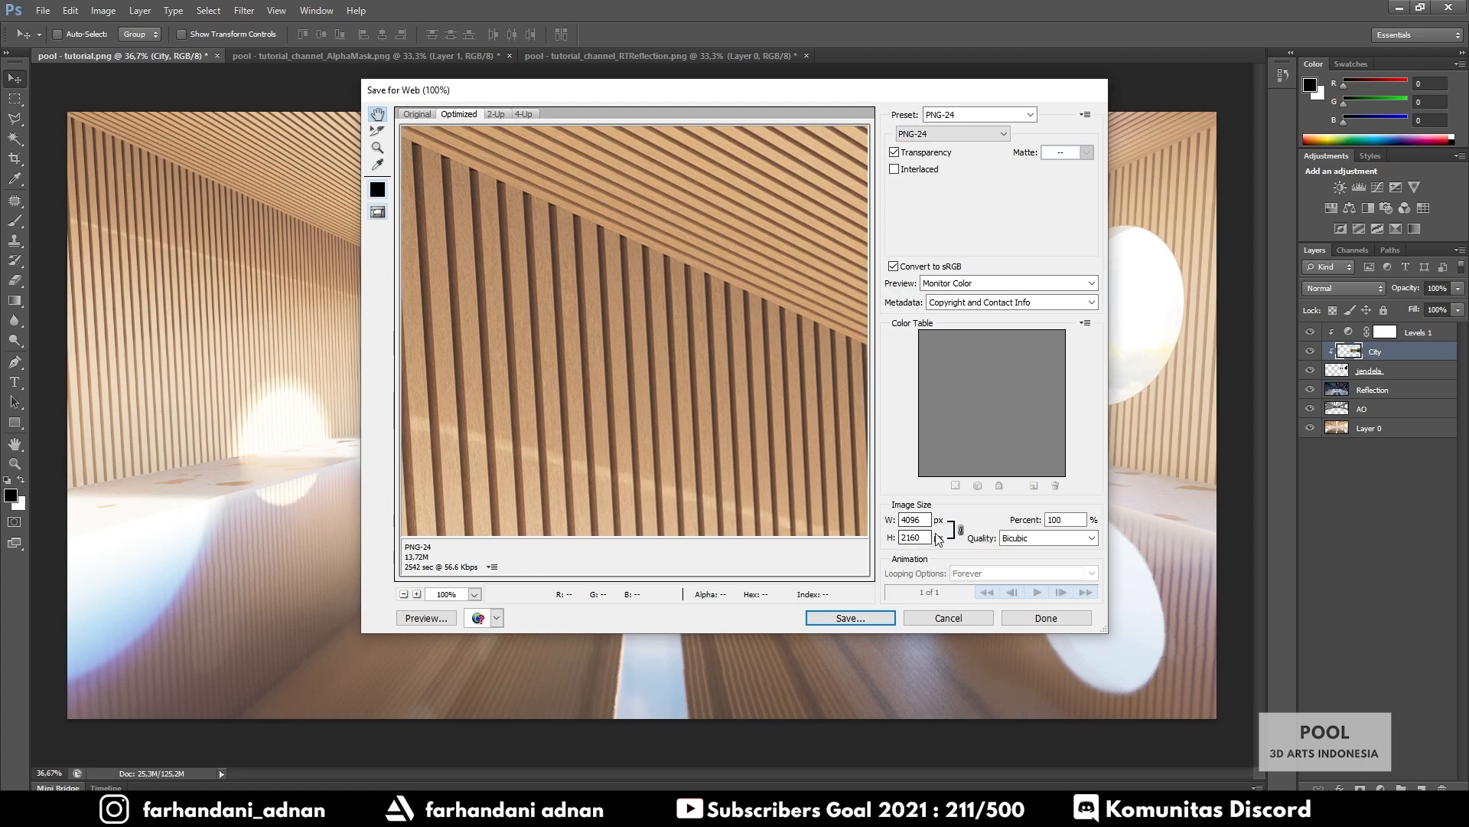
click(847, 617)
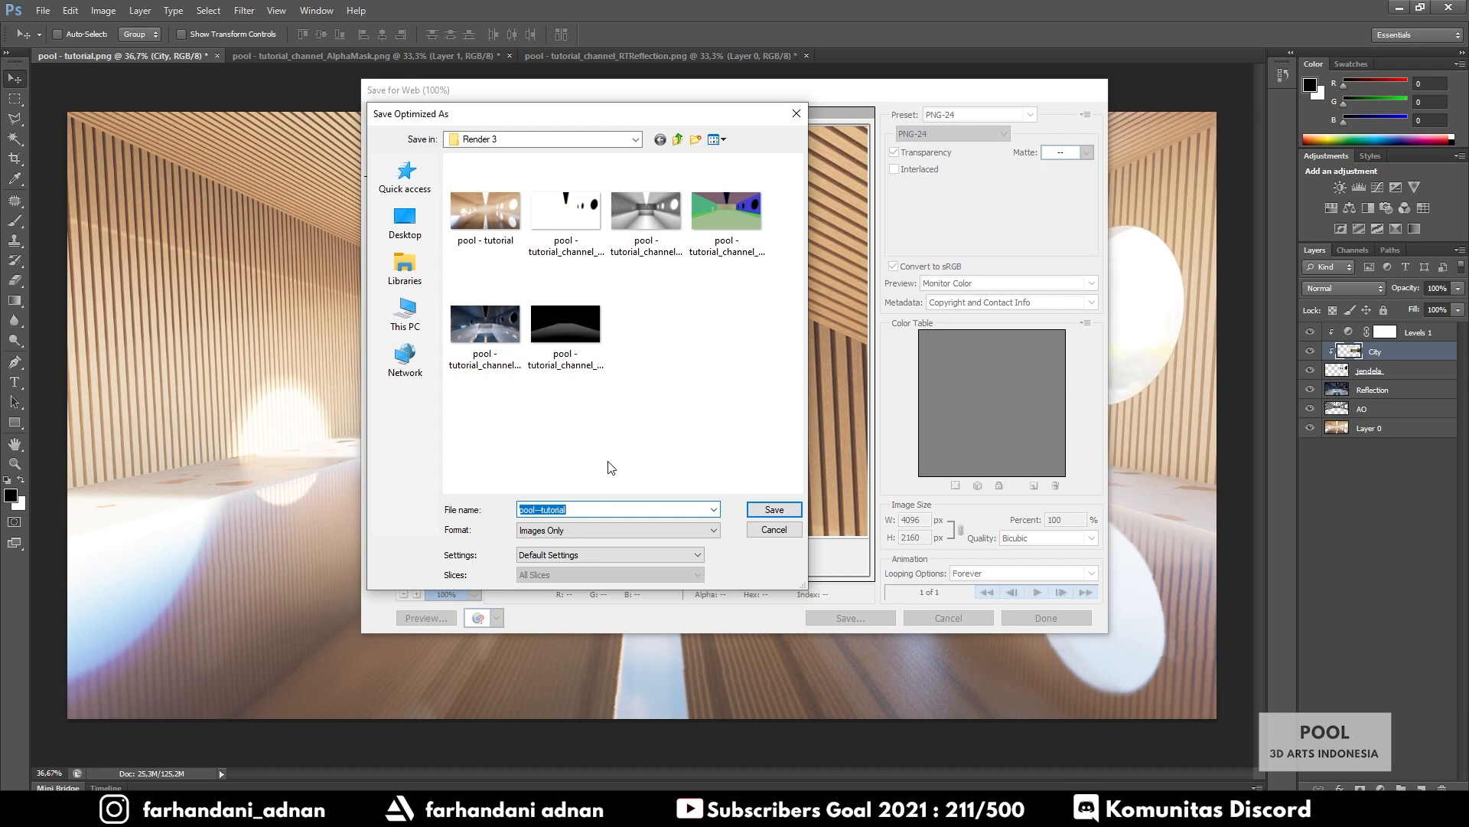
key(Home)
text([PS])
text(])
click(763, 512)
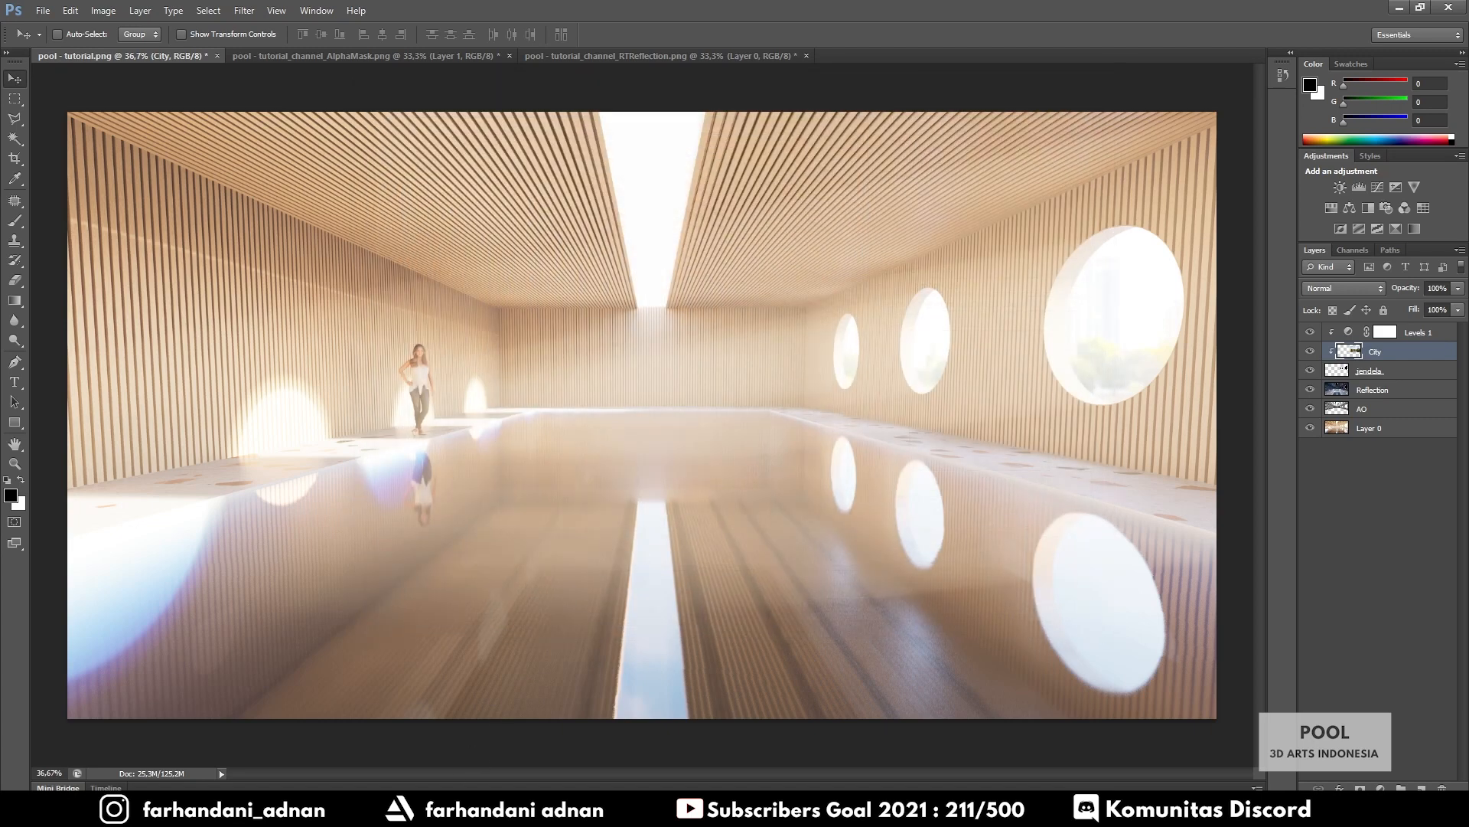
Open the exported [PS]-pool---tutorial.png from the Render 3 folder in Photos
mouse_move(451, 760)
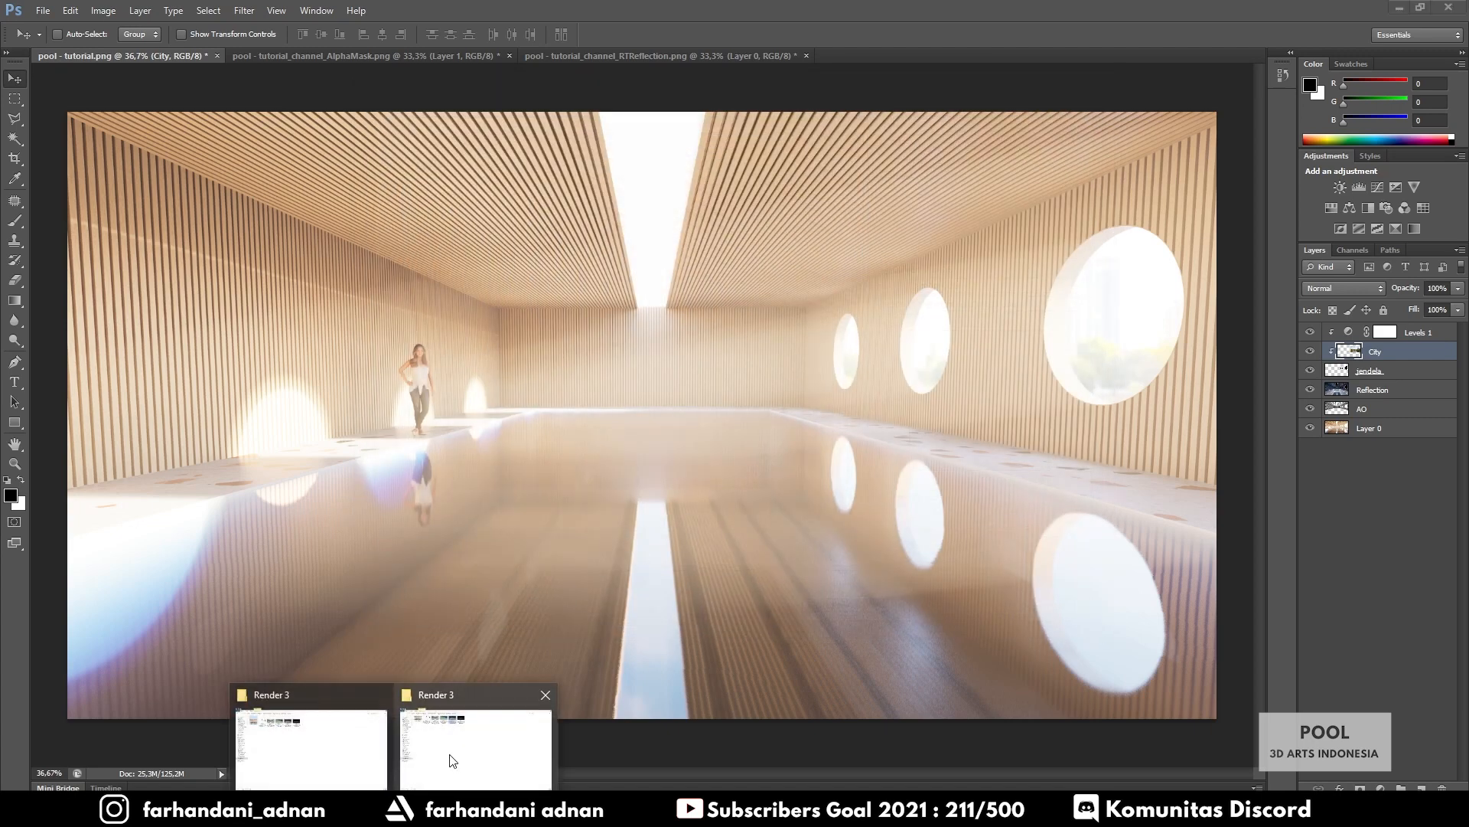
click(451, 760)
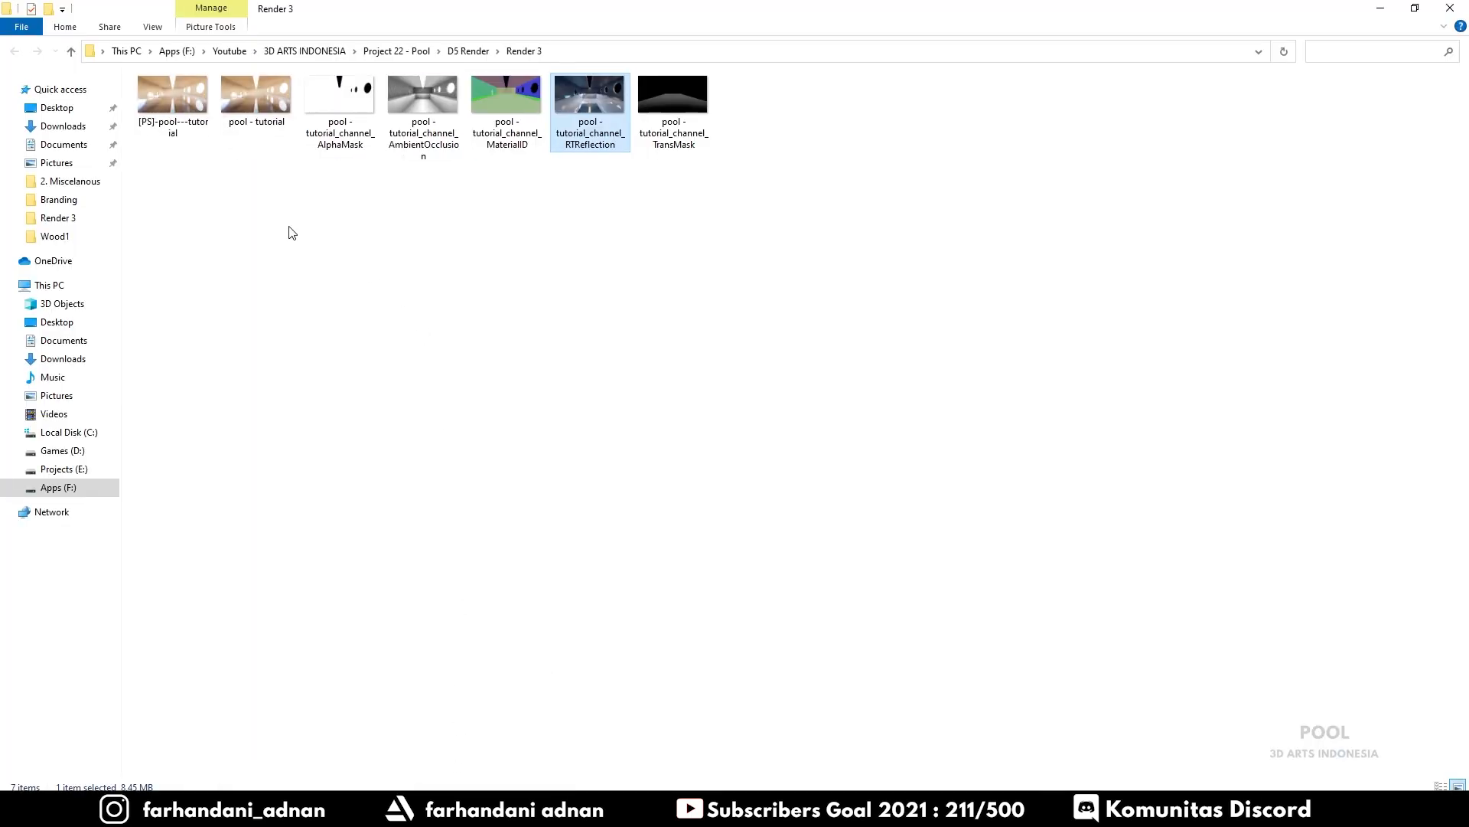
click(173, 90)
double_click(173, 91)
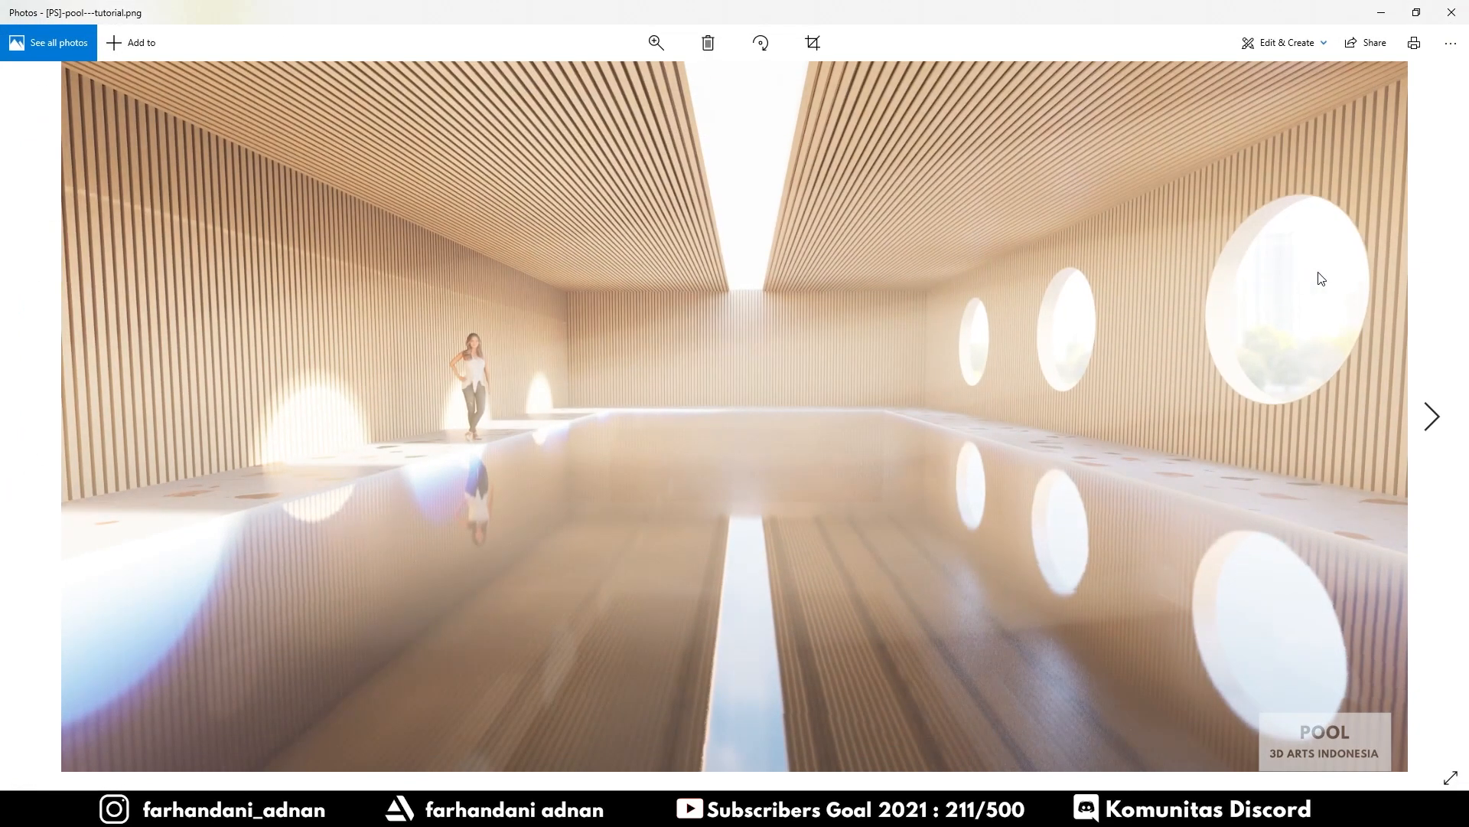
Flip back and forth between the exported image and the original pool - tutorial render
click(1461, 258)
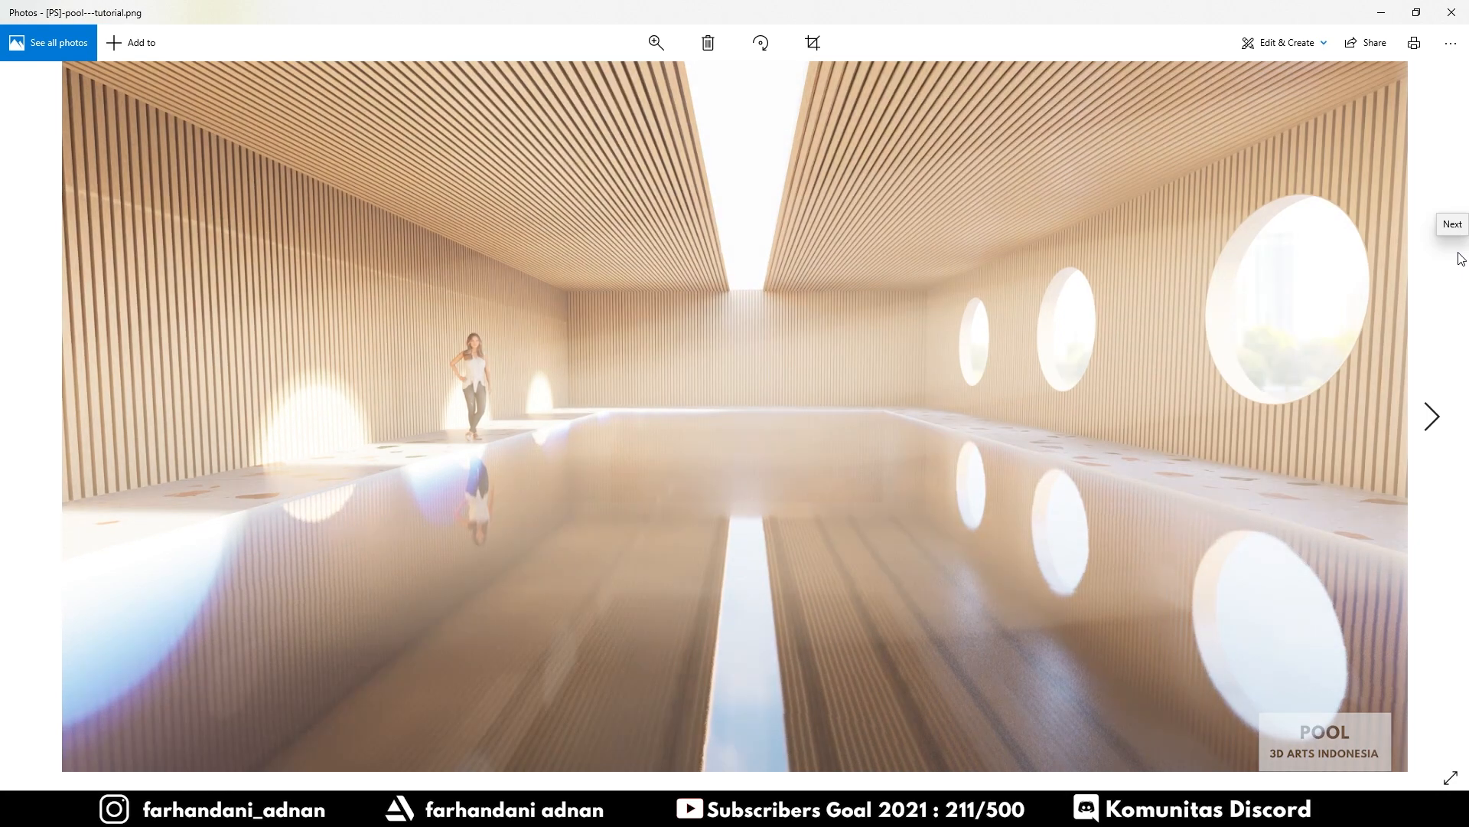
click(1461, 258)
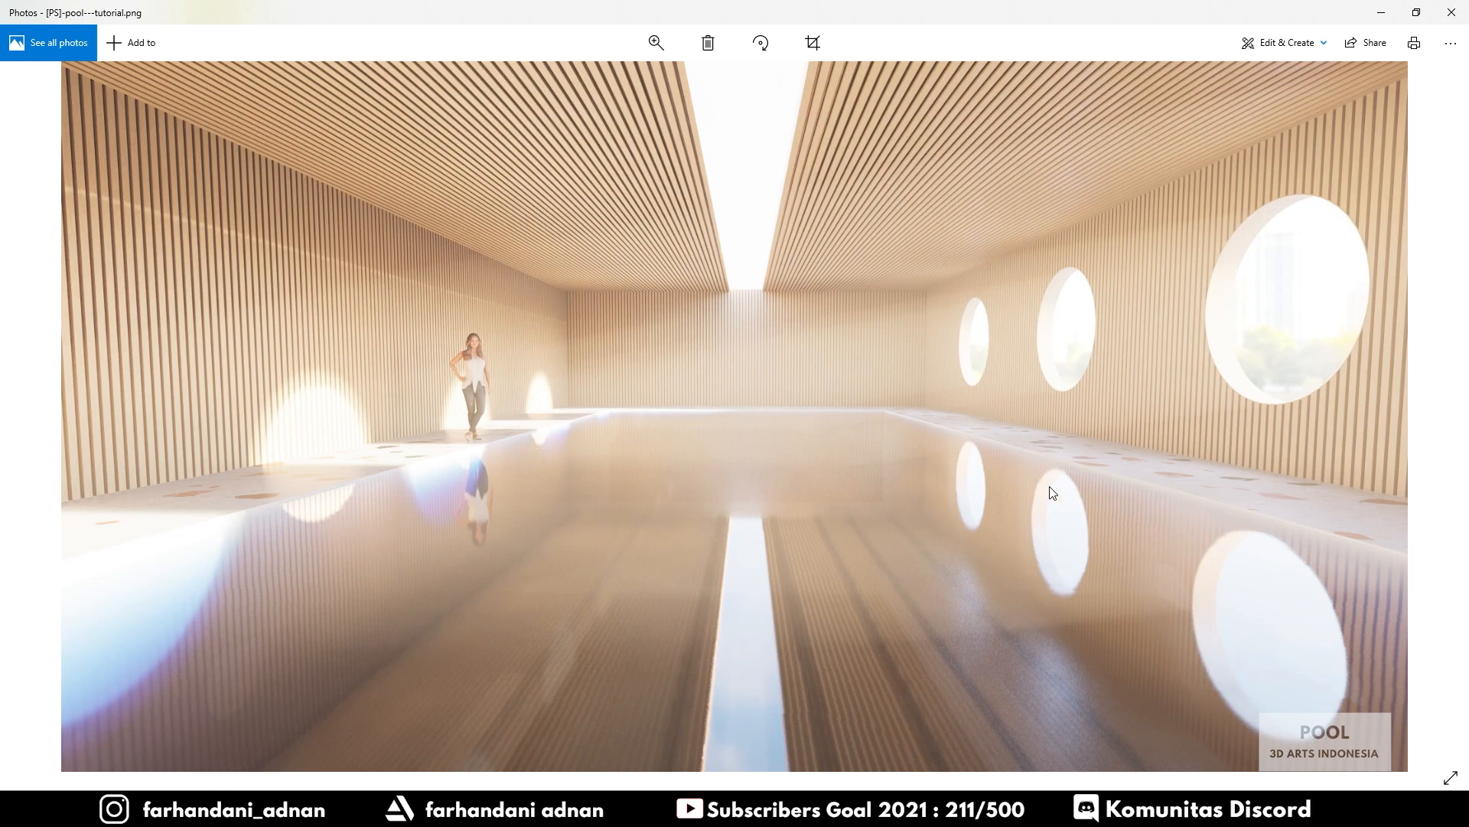
key(Left)
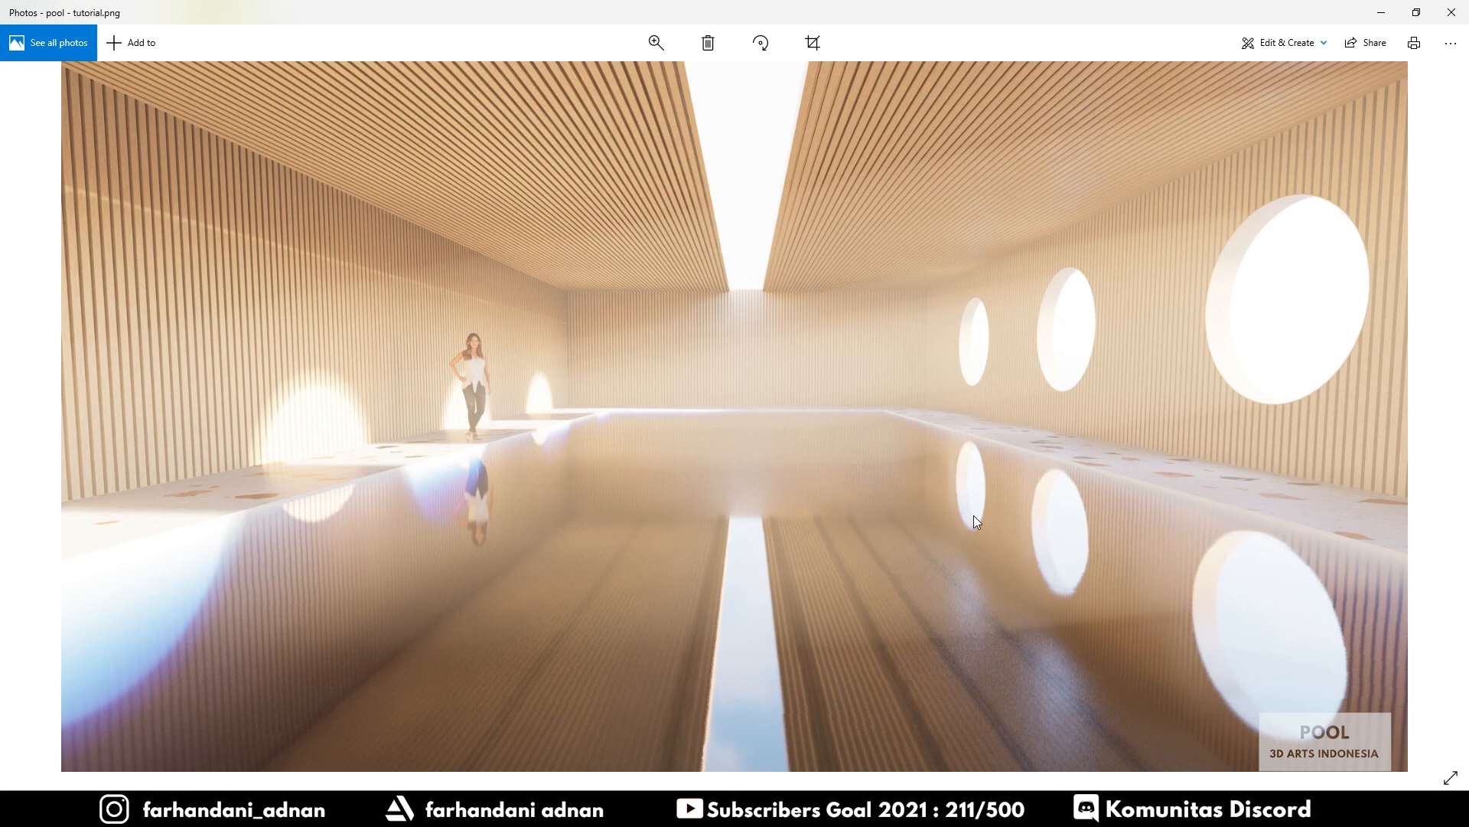
key(Right)
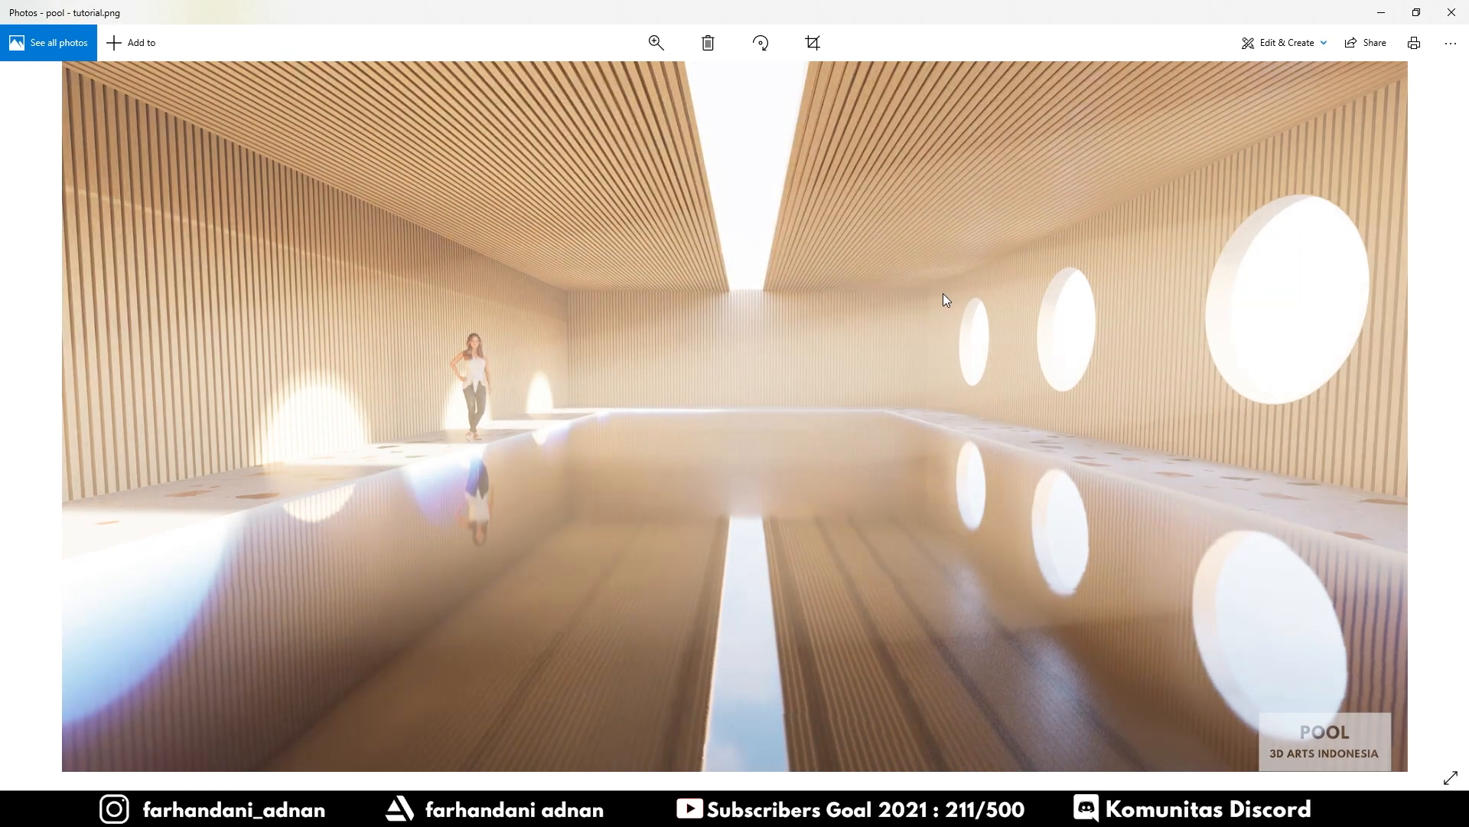
key(Left)
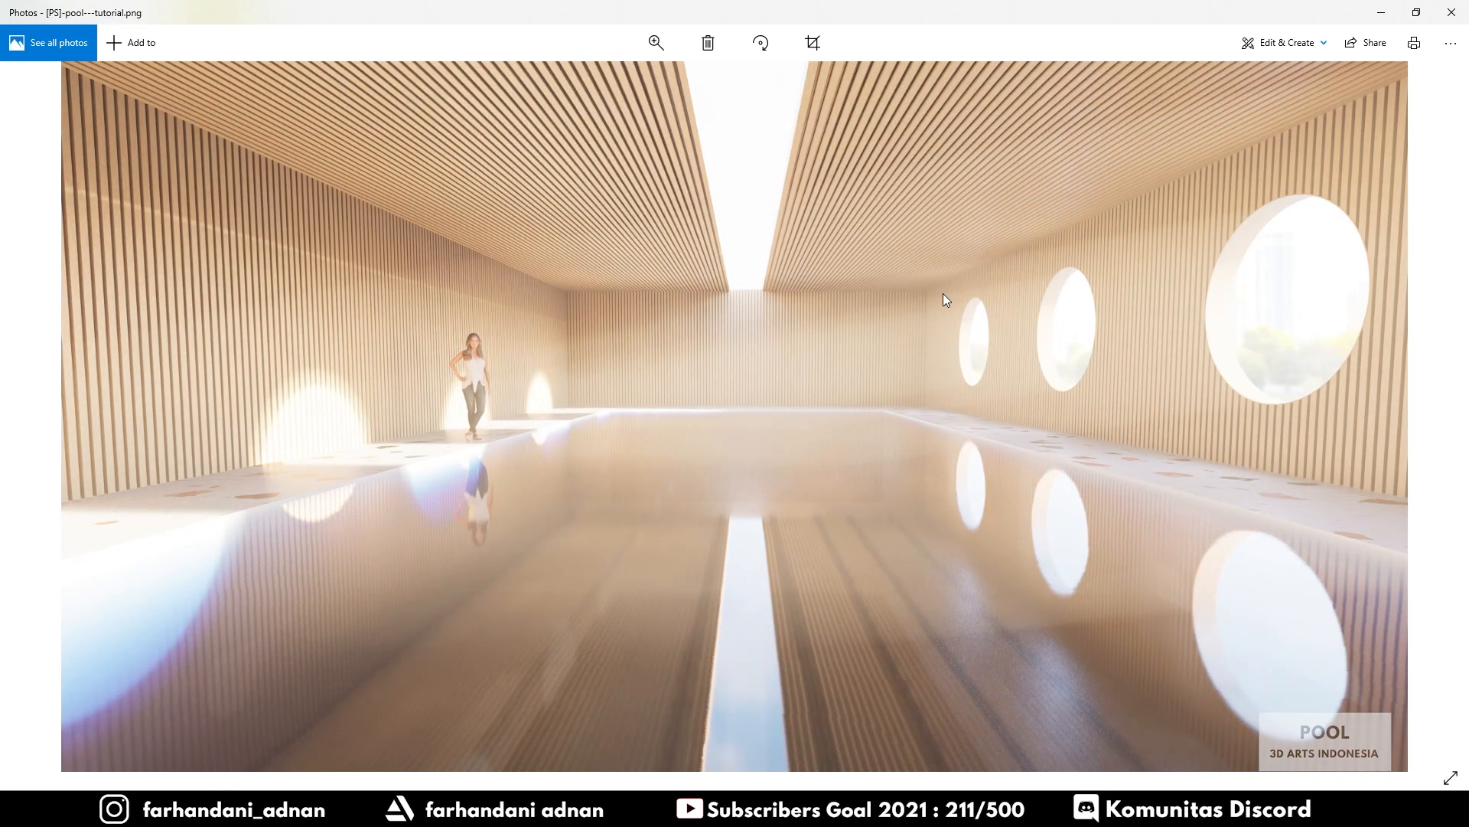
key(Right)
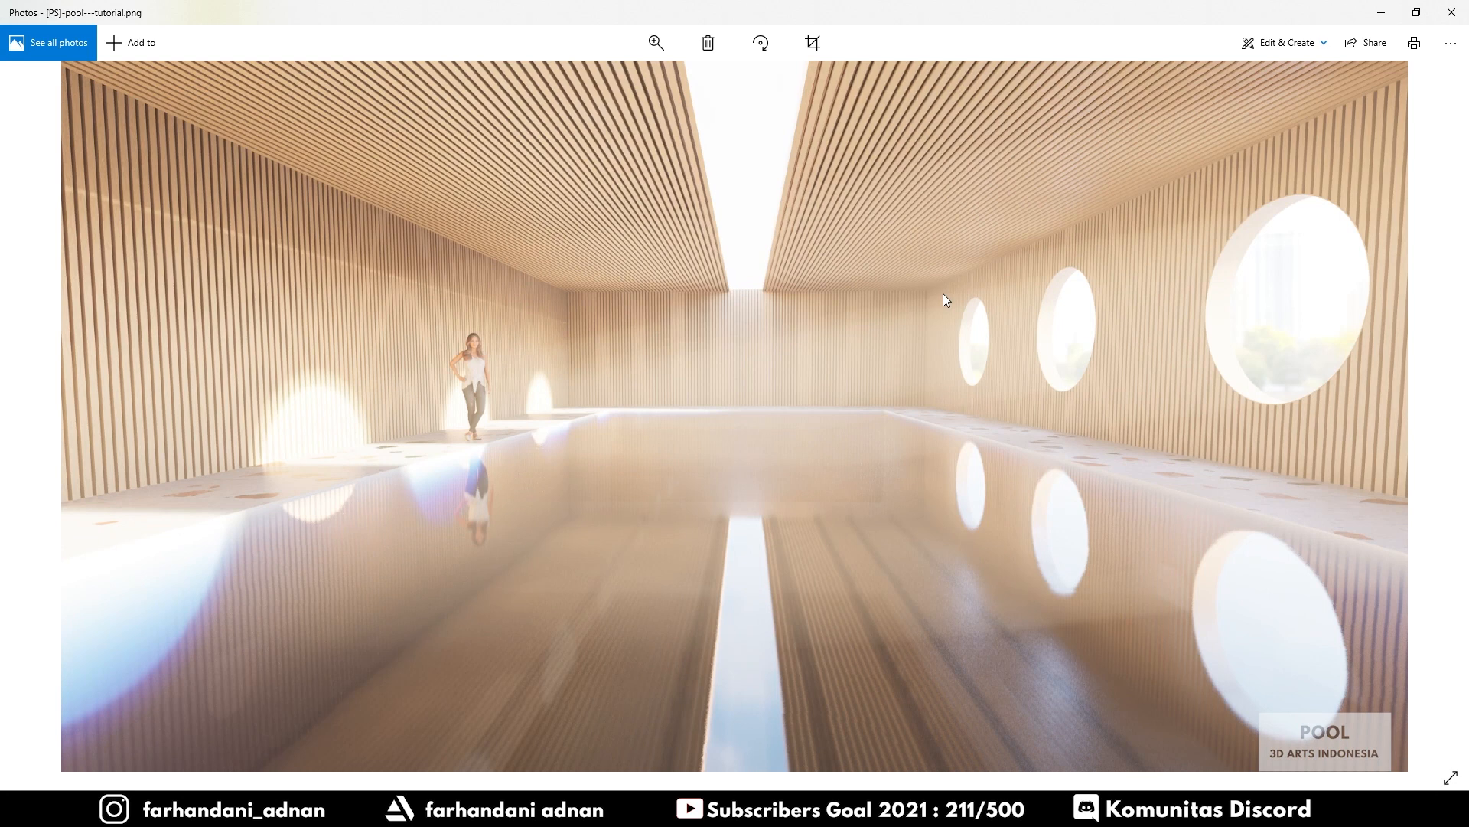